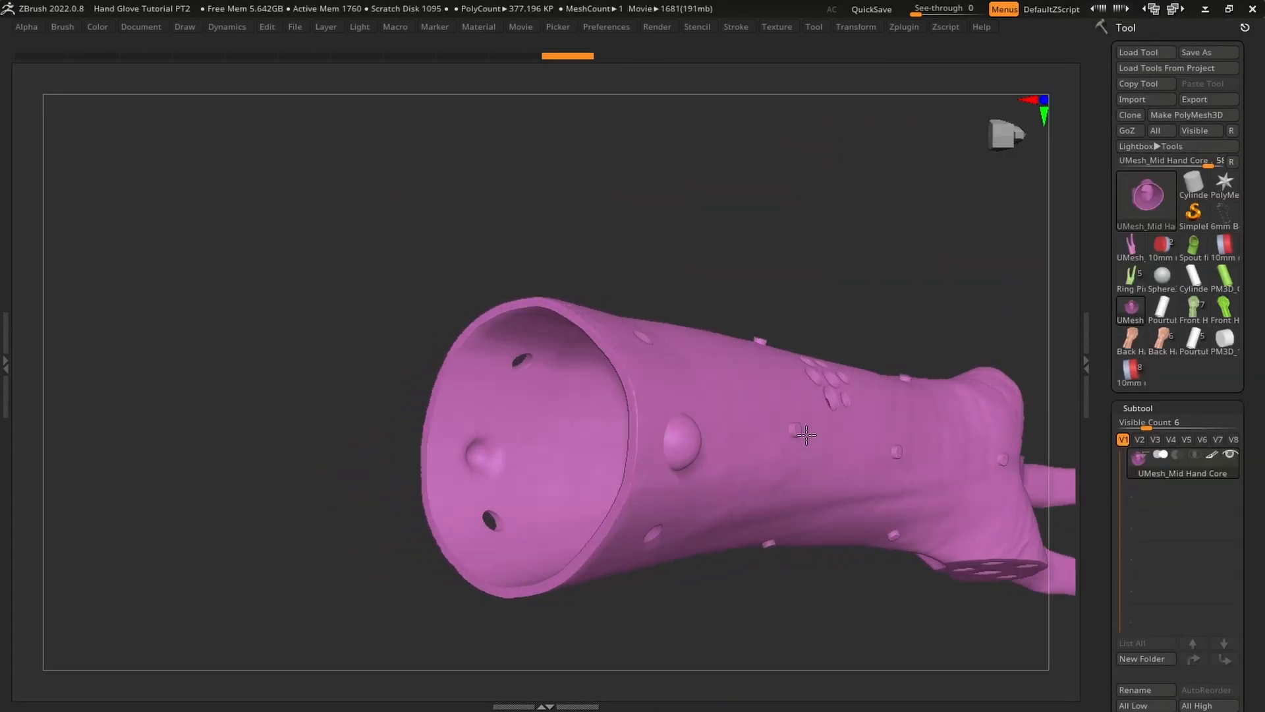
{"action": "left_click_drag", "start_coordinate": [807, 435], "coordinate": [824, 437]}
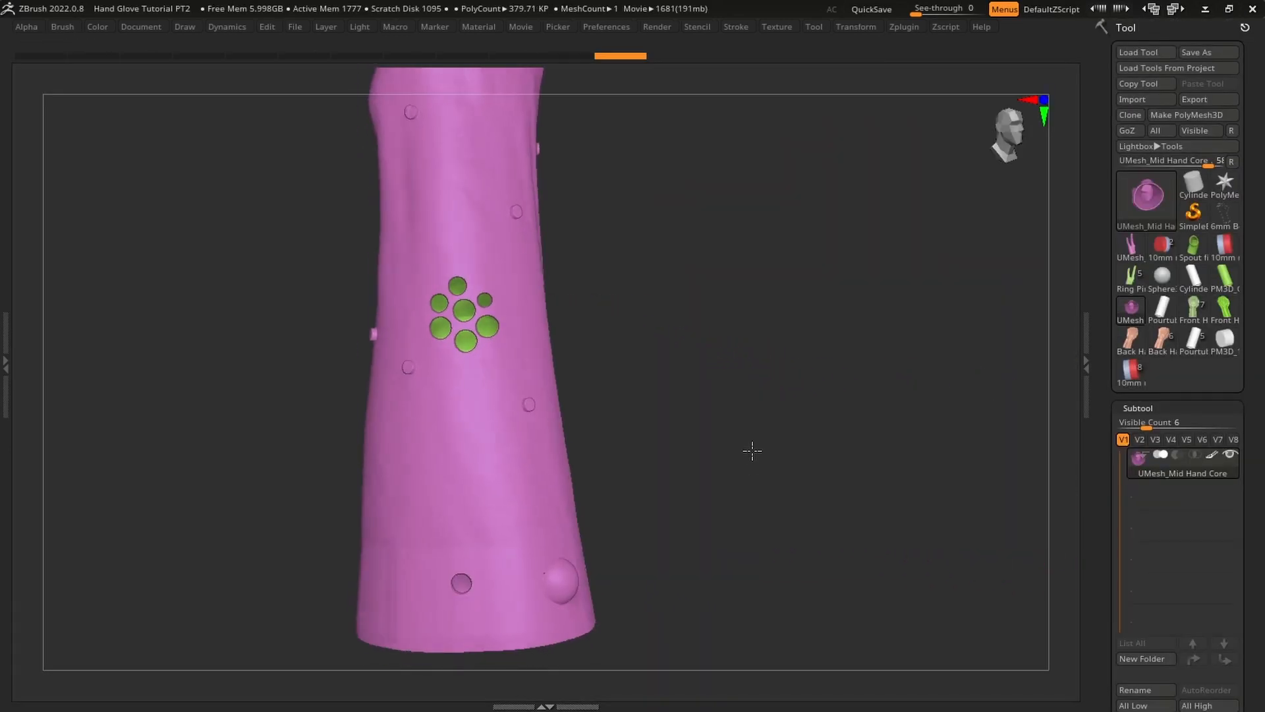
{"action": "left_click_drag", "start_coordinate": [751, 450], "coordinate": [692, 503]}
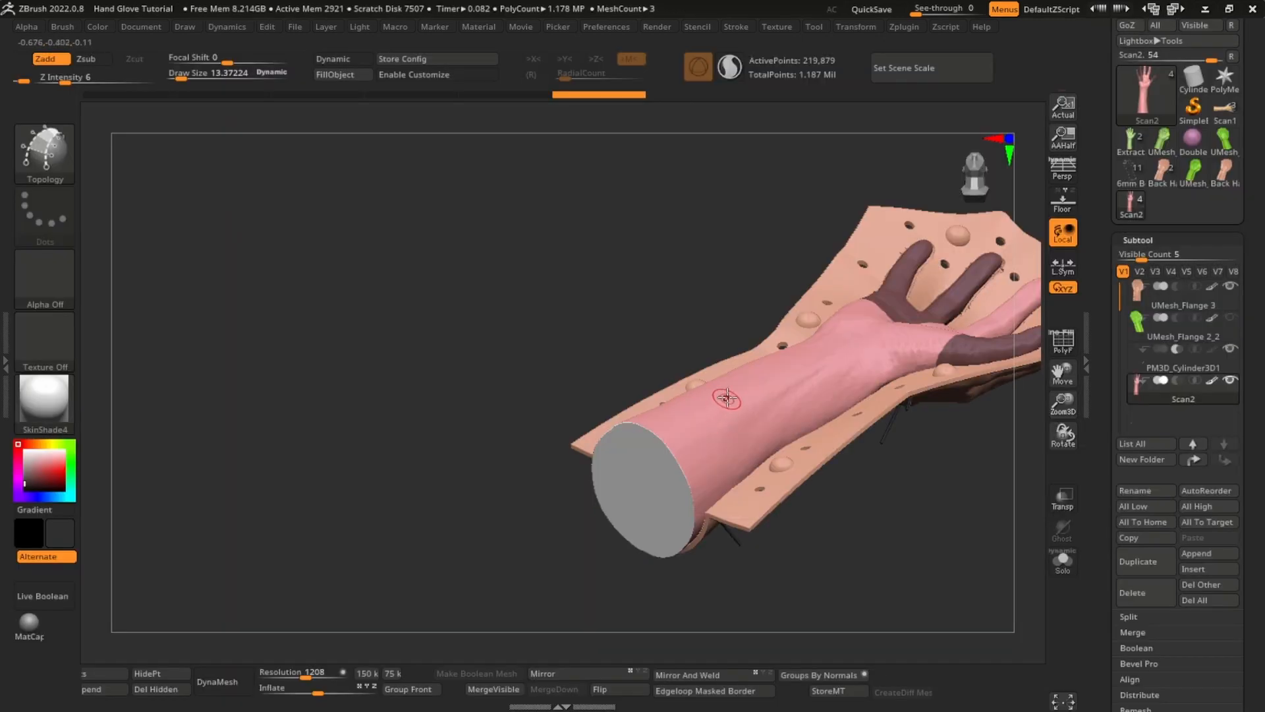
{"action": "mouse_move", "coordinate": [727, 399]}
{"action": "right_mouse_down"}
{"action": "mouse_move", "coordinate": [782, 279]}
{"action": "mouse_move", "coordinate": [748, 419]}
{"action": "mouse_move", "coordinate": [765, 387]}
{"action": "right_mouse_up"}
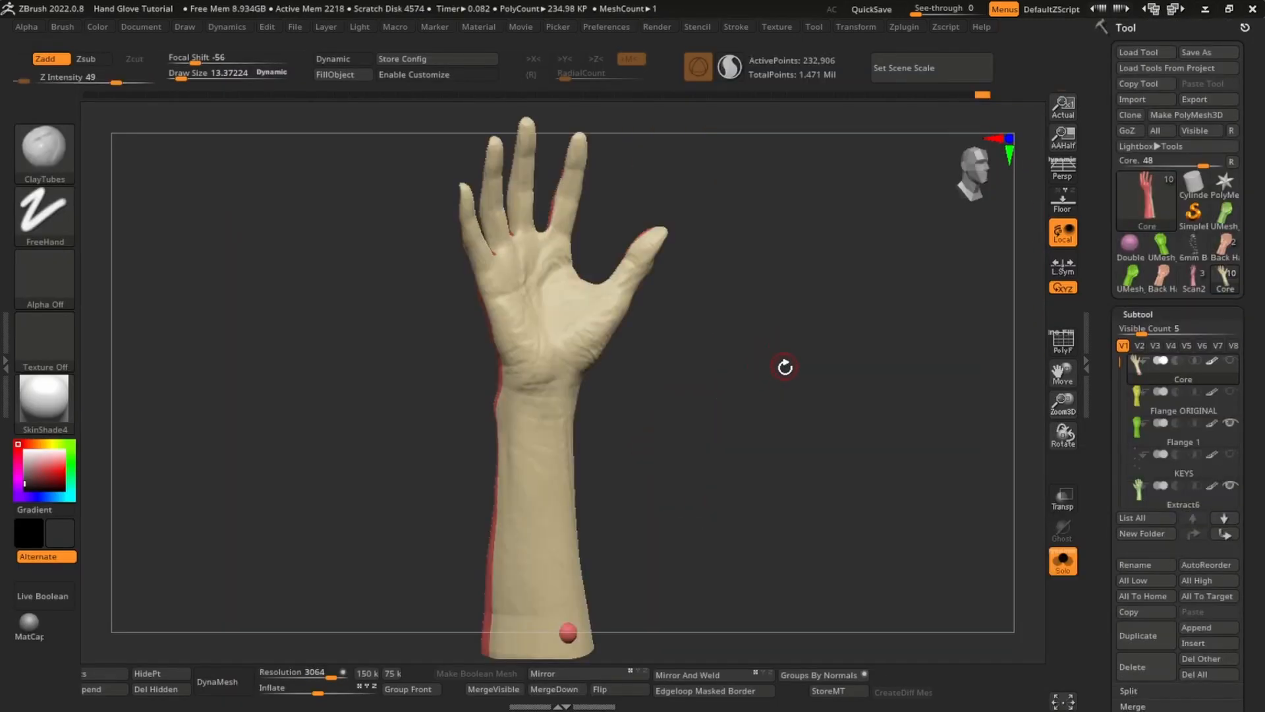
{"action": "right_click_drag", "start_coordinate": [789, 377], "coordinate": [805, 407], "text": "ctrl"}
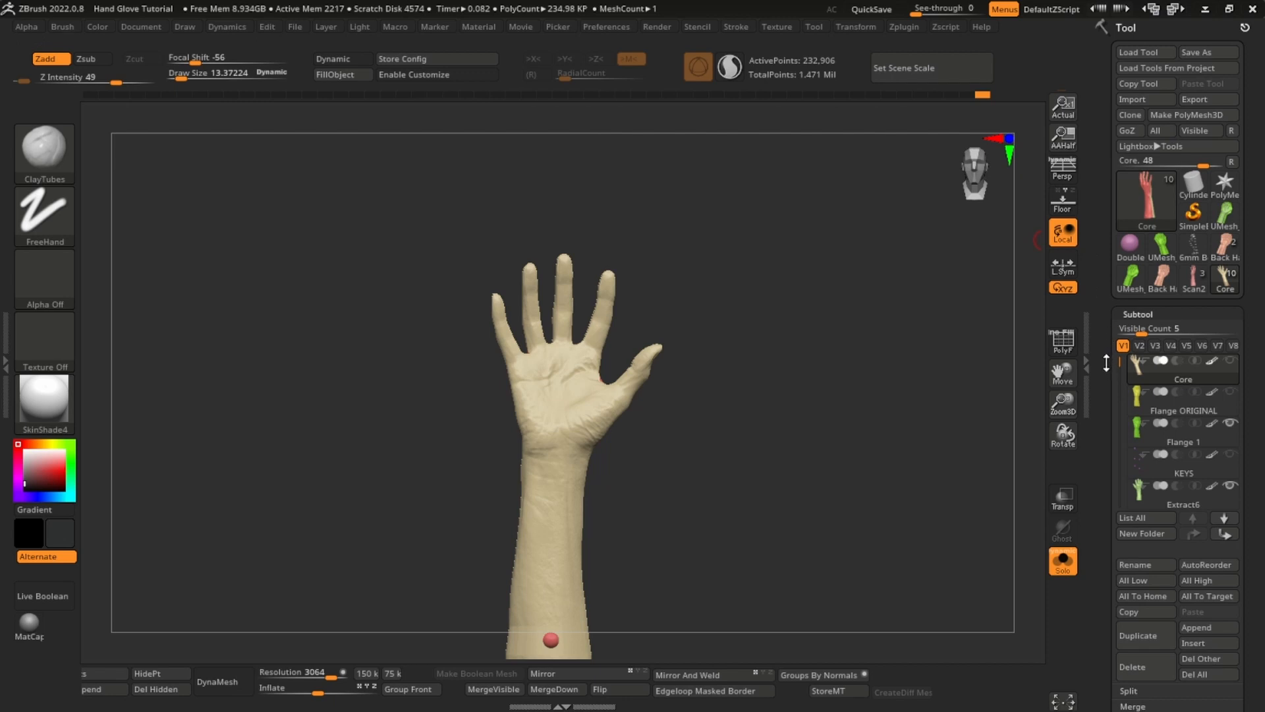
{"action": "right_click_drag", "start_coordinate": [830, 393], "coordinate": [780, 410]}
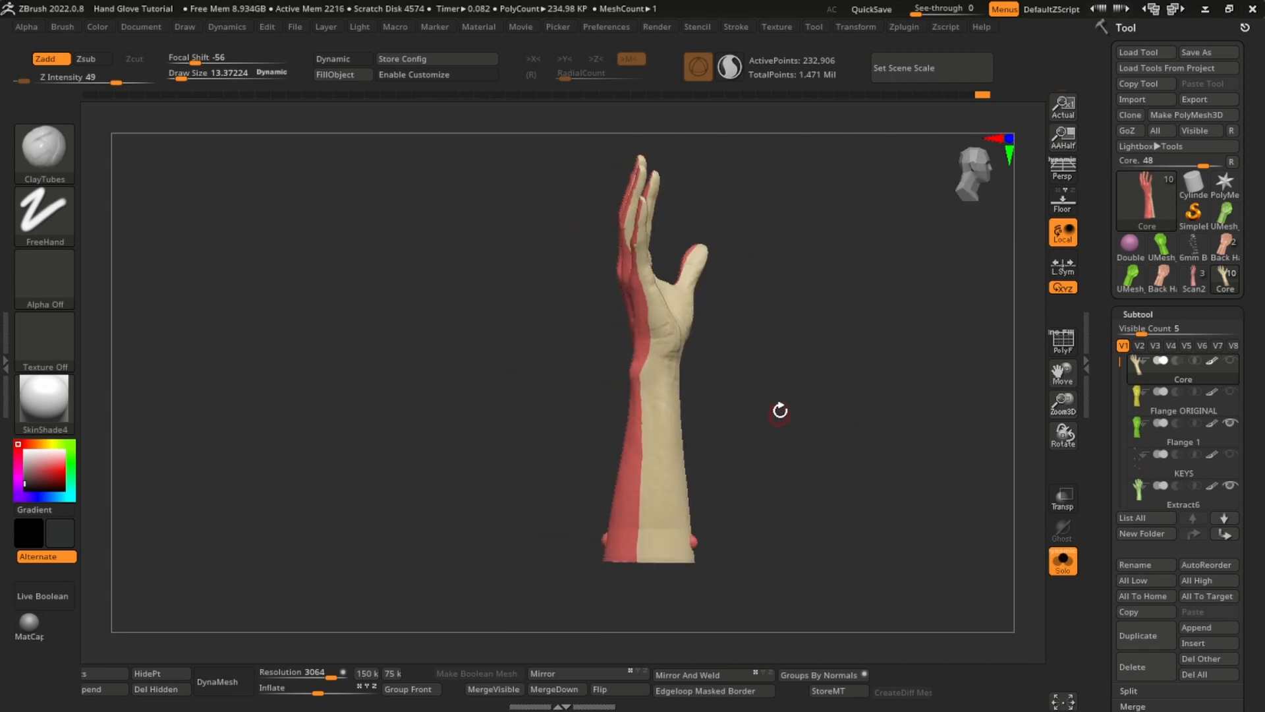
- Switch to the Back Hand Mold1 tool, show both mold halves together, and append the Core model as a subtool
{"action": "left_click", "coordinate": [1224, 246]}
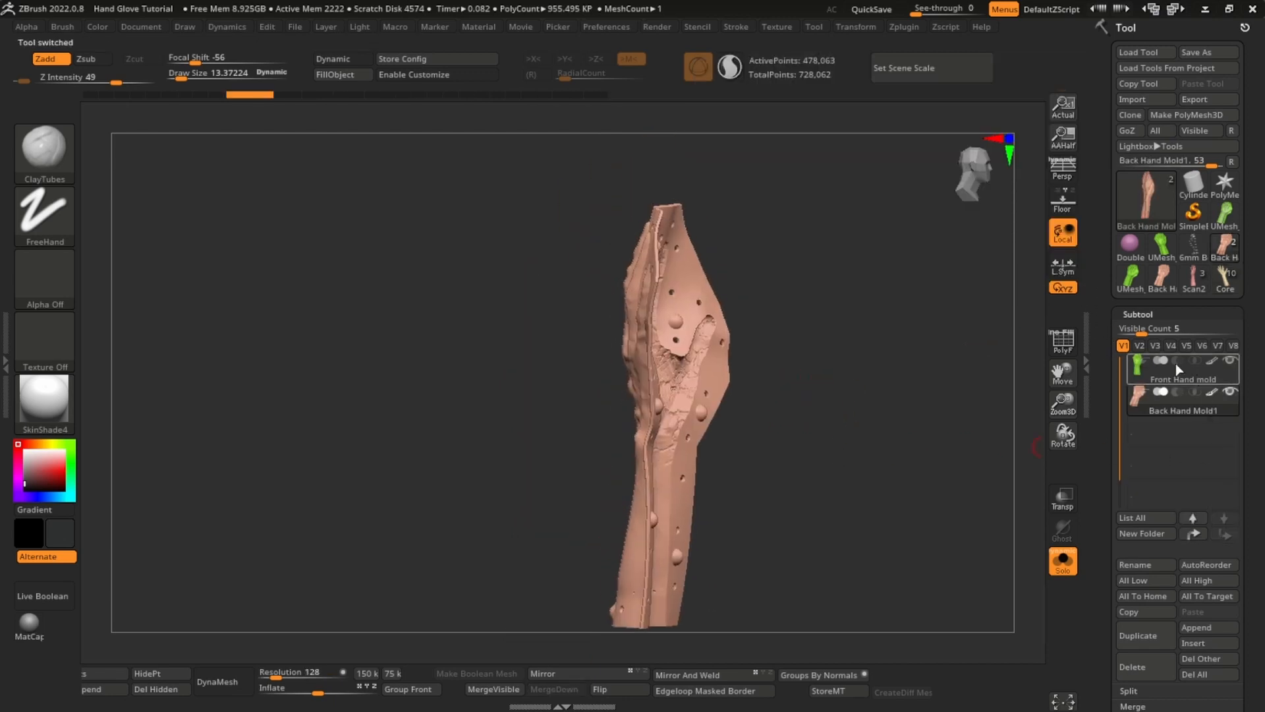
{"action": "left_click", "coordinate": [1176, 409]}
{"action": "left_click", "coordinate": [117, 689]}
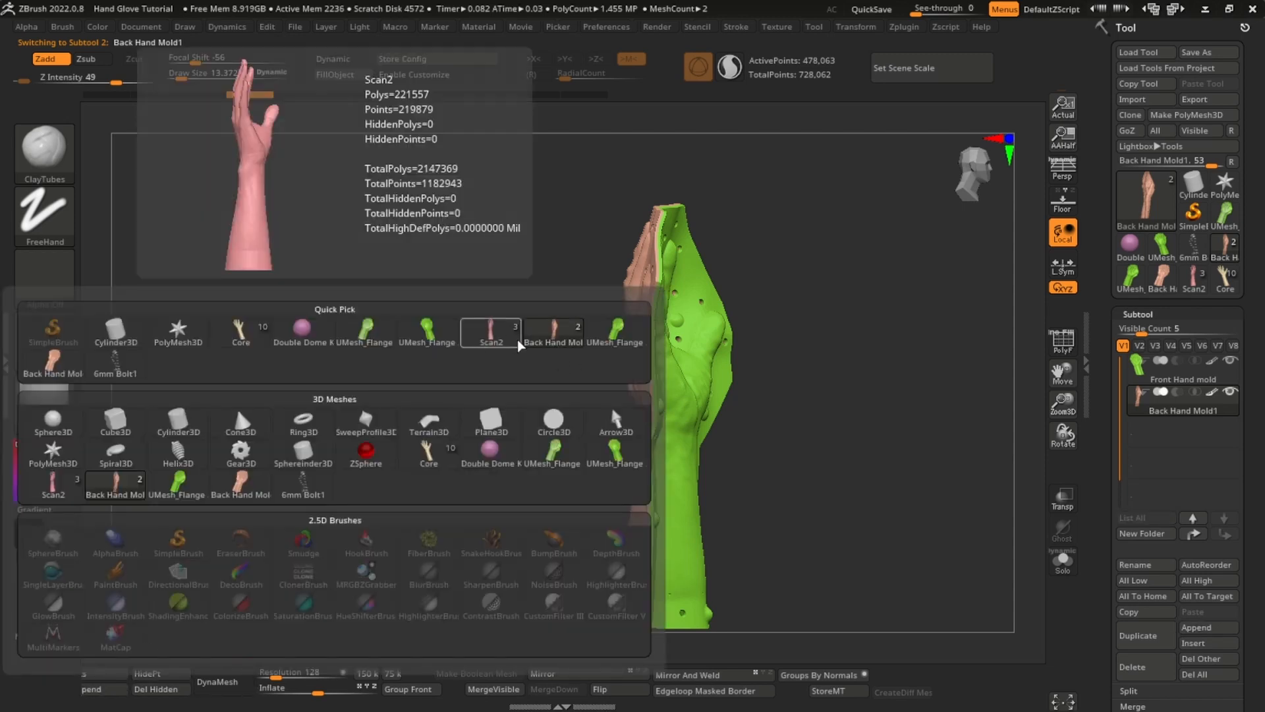
{"action": "left_click", "coordinate": [242, 331]}
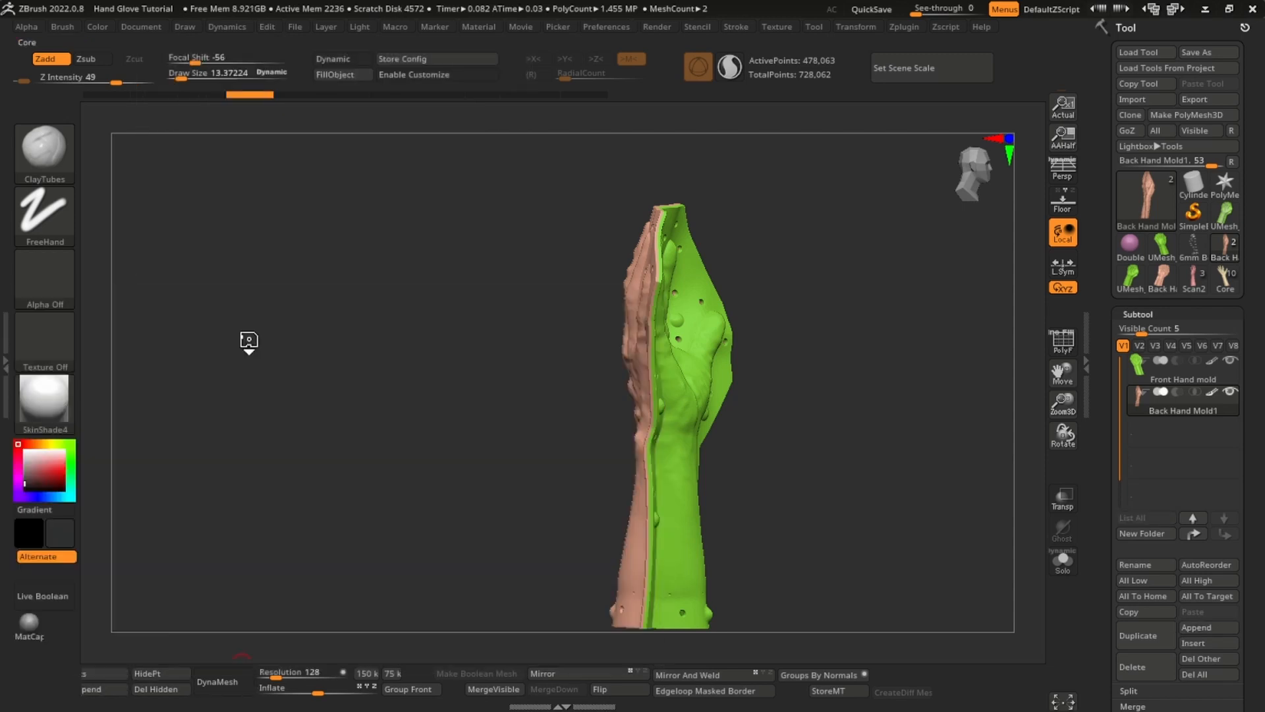
- Turn on transparency, select the Core1 subtool, and inspect how the core sits inside the two mold halves
{"action": "left_click", "coordinate": [1062, 497]}
{"action": "left_click_drag", "start_coordinate": [1002, 507], "coordinate": [870, 423]}
{"action": "left_click", "coordinate": [1186, 443]}
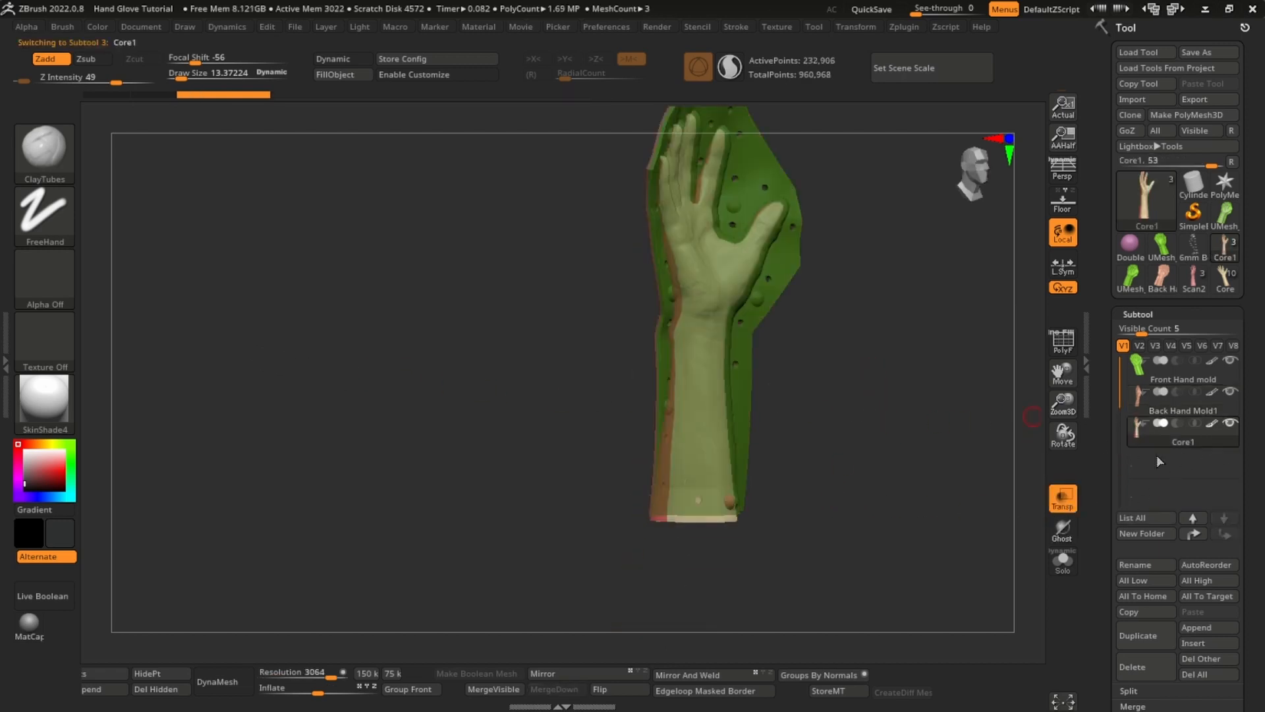
{"action": "left_click_drag", "start_coordinate": [976, 488], "coordinate": [870, 514], "text": "shift"}
{"action": "left_click_drag", "start_coordinate": [870, 514], "coordinate": [873, 562], "text": "alt"}
{"action": "left_click_drag", "start_coordinate": [898, 429], "coordinate": [887, 540], "text": "alt"}
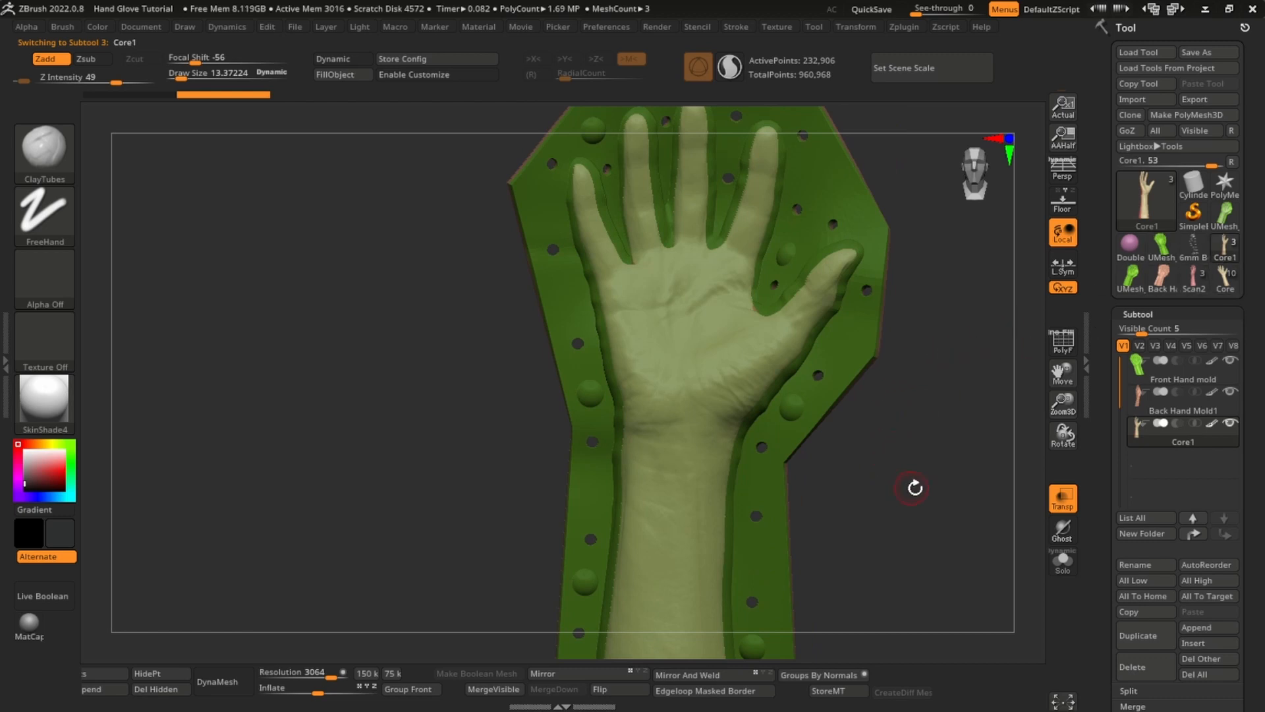
- Preview the isolated core and the 6mm Bolt1 tool, and append the 6 mm bolts to the hand mold tool
{"action": "left_click", "coordinate": [1062, 560]}
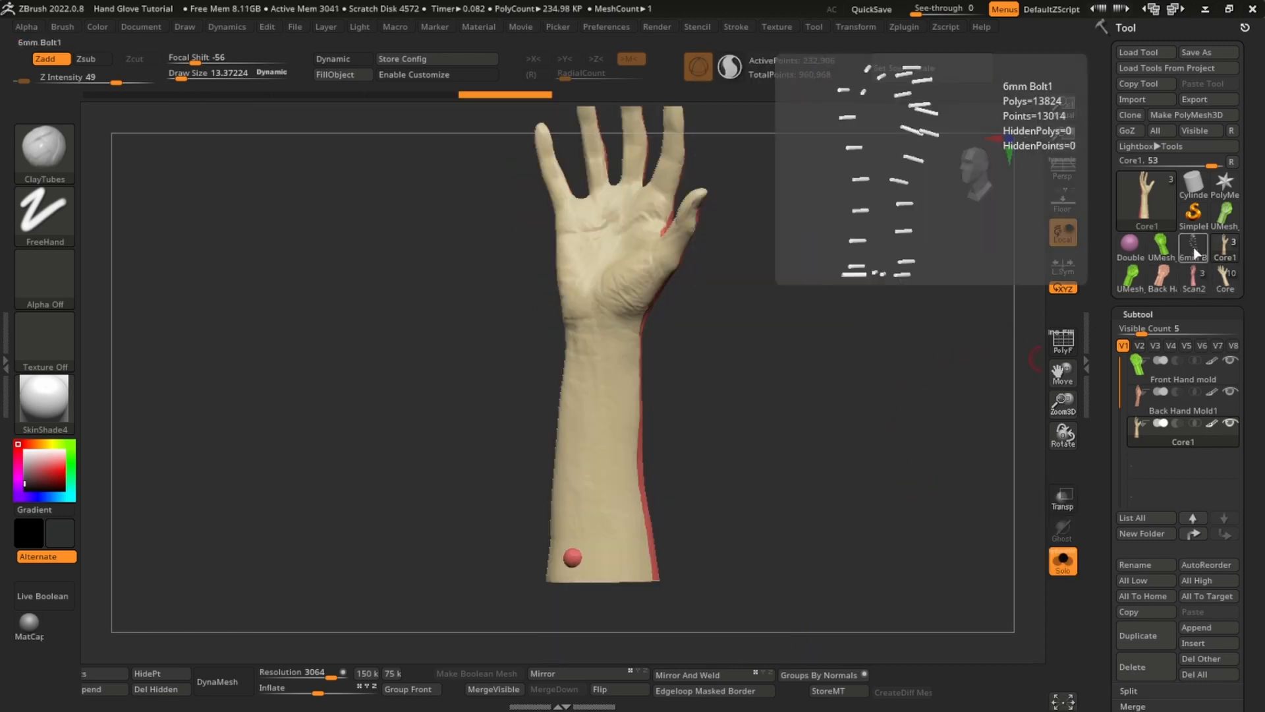
{"action": "left_click", "coordinate": [1195, 254]}
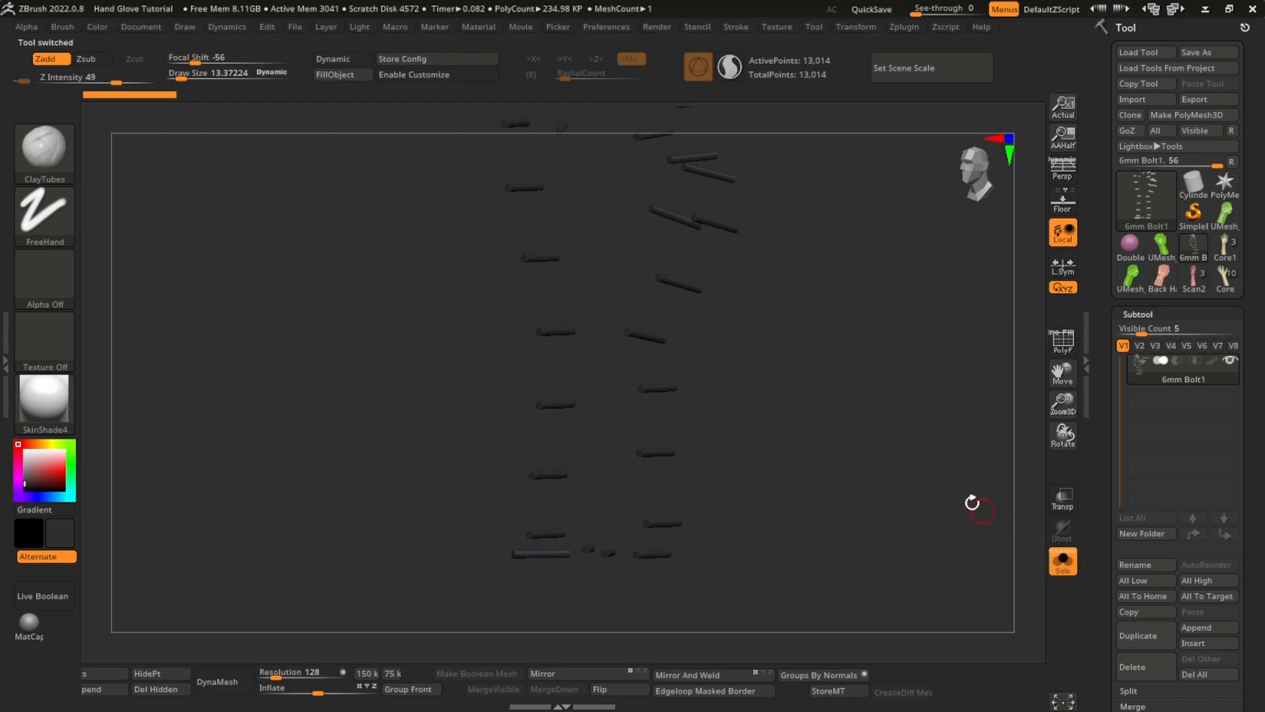
{"action": "left_click_drag", "start_coordinate": [811, 426], "coordinate": [829, 446]}
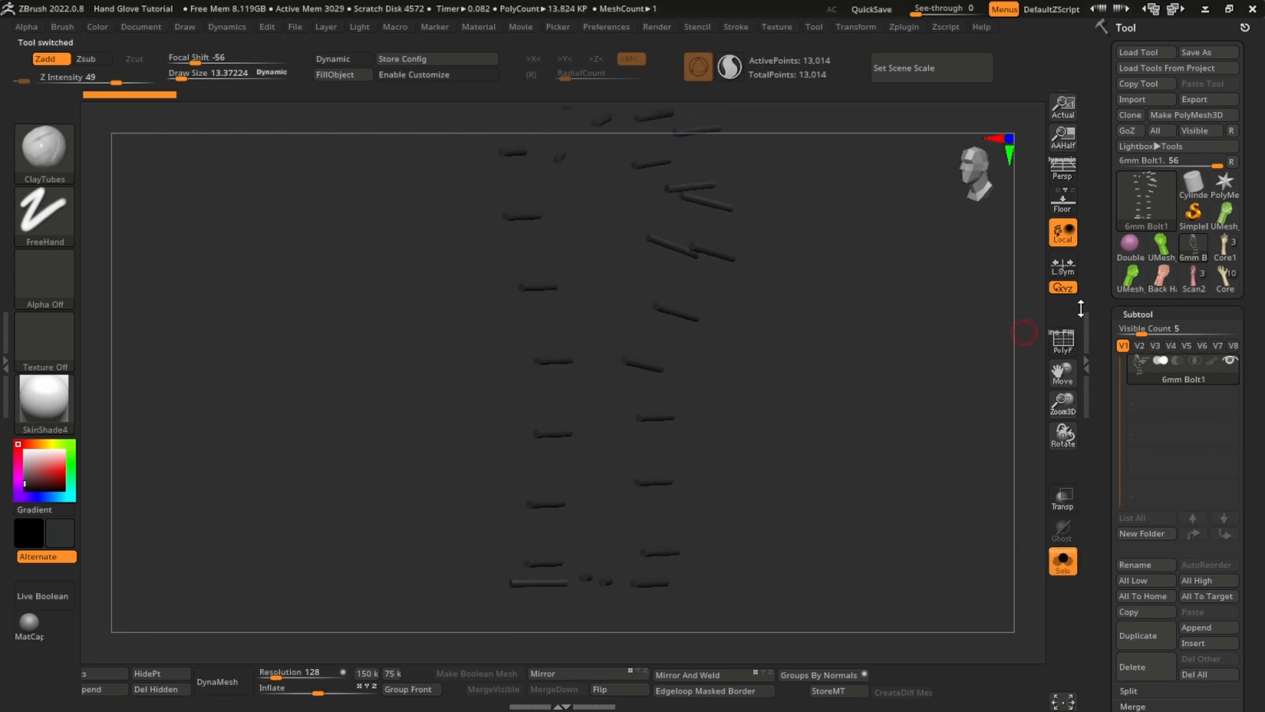
{"action": "left_click", "coordinate": [1195, 280]}
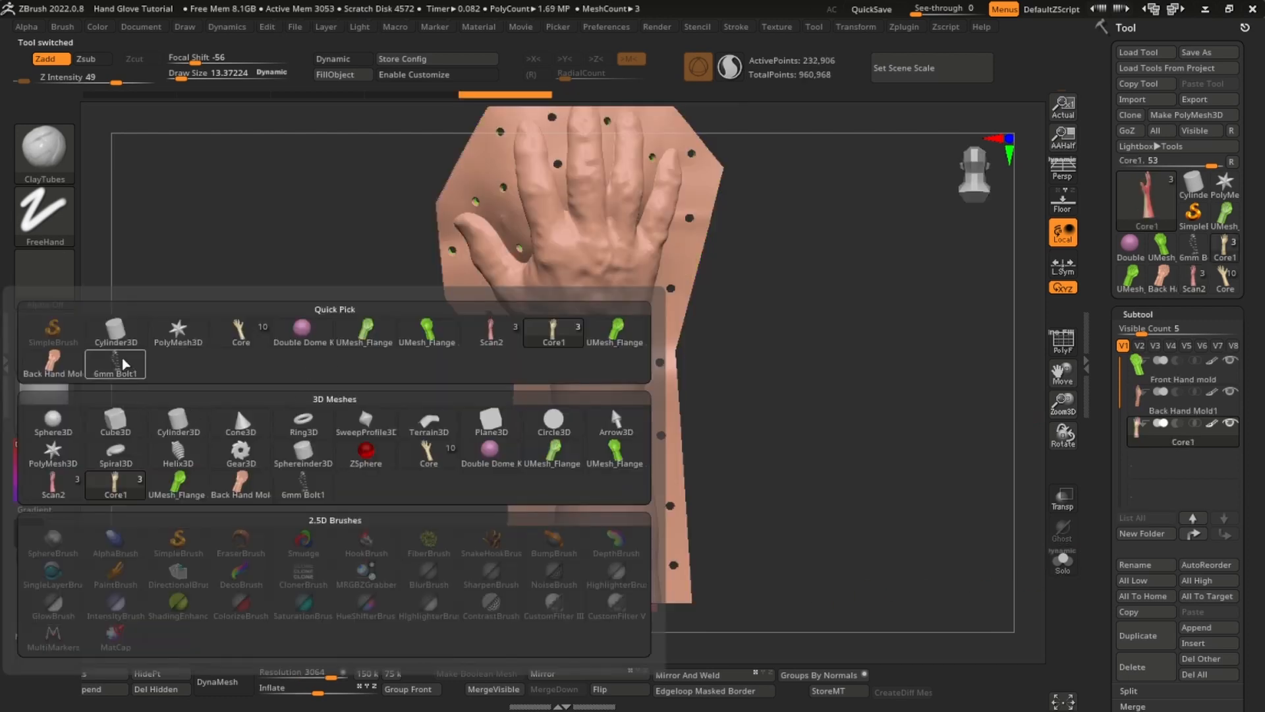
{"action": "left_click", "coordinate": [123, 362]}
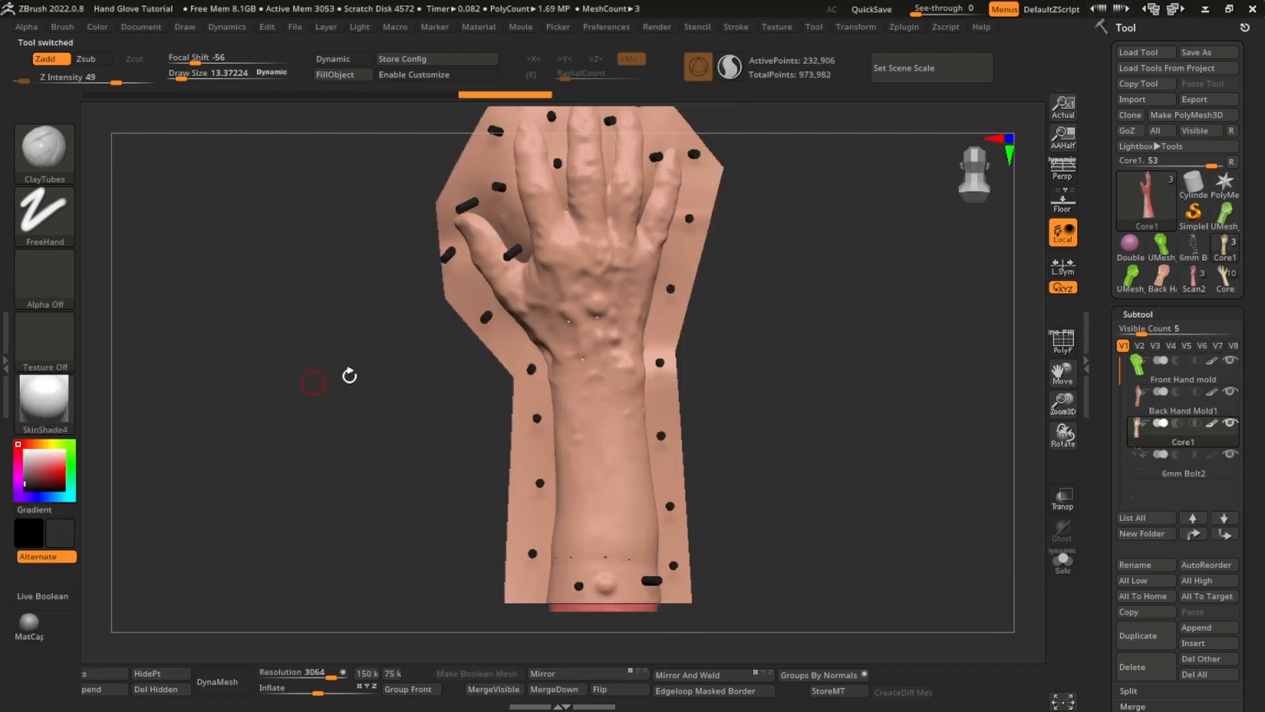
{"action": "left_click_drag", "start_coordinate": [884, 356], "coordinate": [1028, 320]}
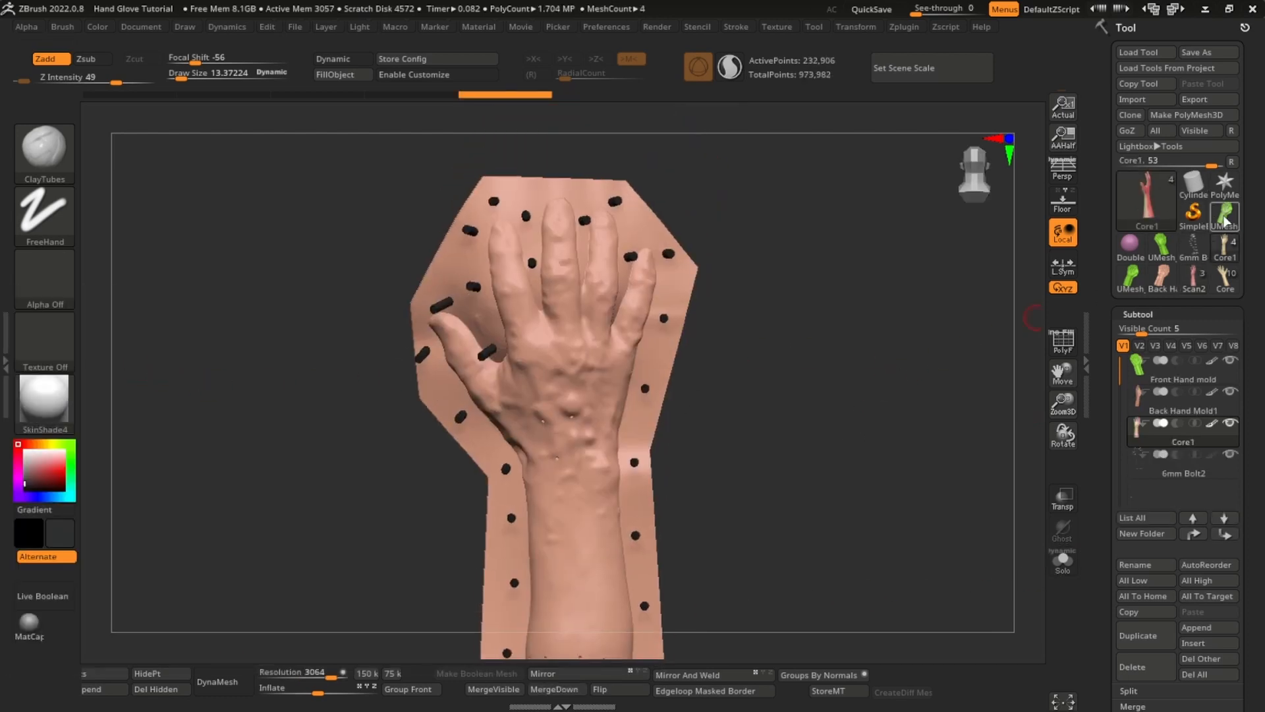
{"action": "mouse_move", "coordinate": [1223, 226]}
{"action": "mouse_move", "coordinate": [1229, 256]}
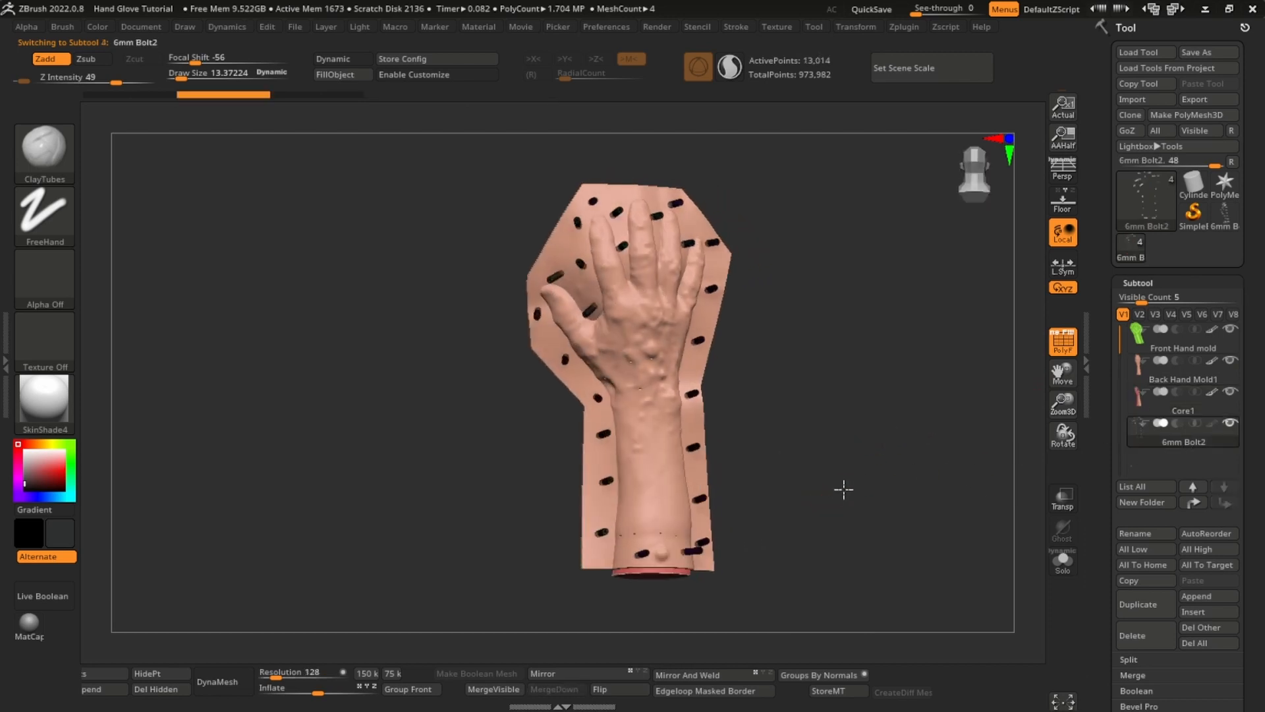
- Isolate the two bolts passing through the open forearm end and delete all the other bolts from the 6mm Bolt2 subtool
{"action": "left_click_drag", "start_coordinate": [843, 488], "coordinate": [738, 356]}
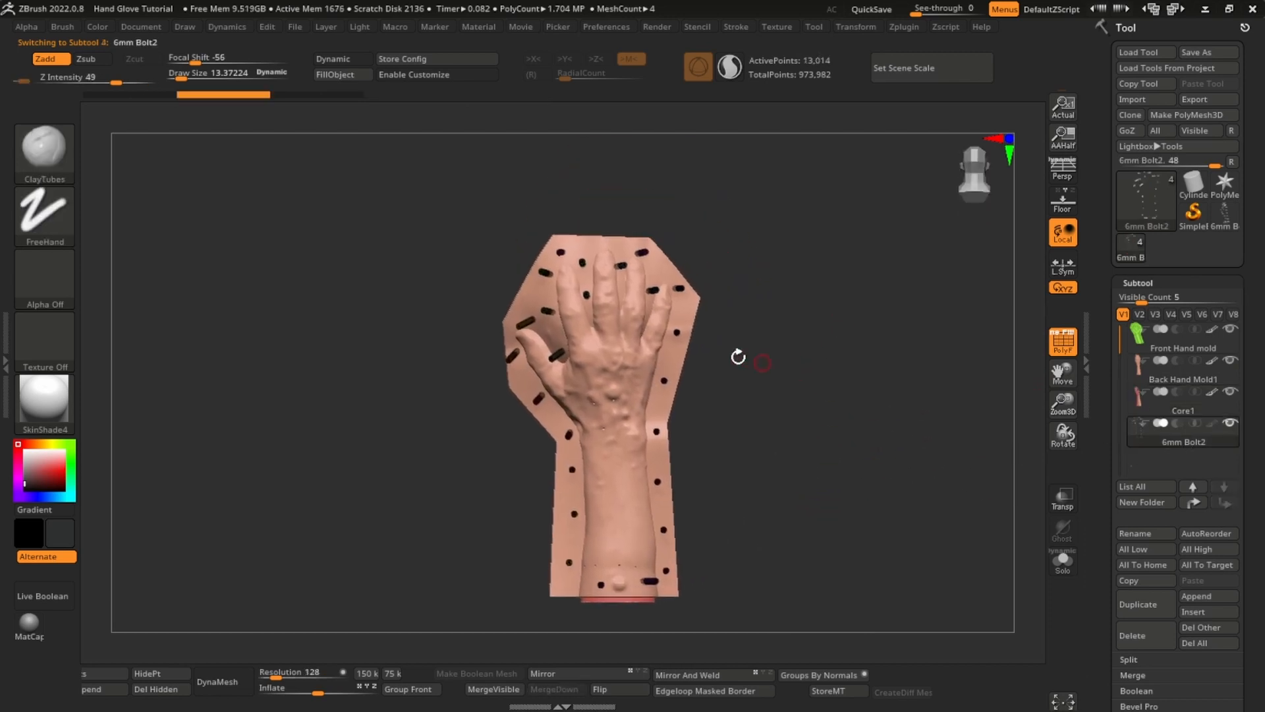
{"action": "left_click_drag", "start_coordinate": [892, 442], "coordinate": [841, 460]}
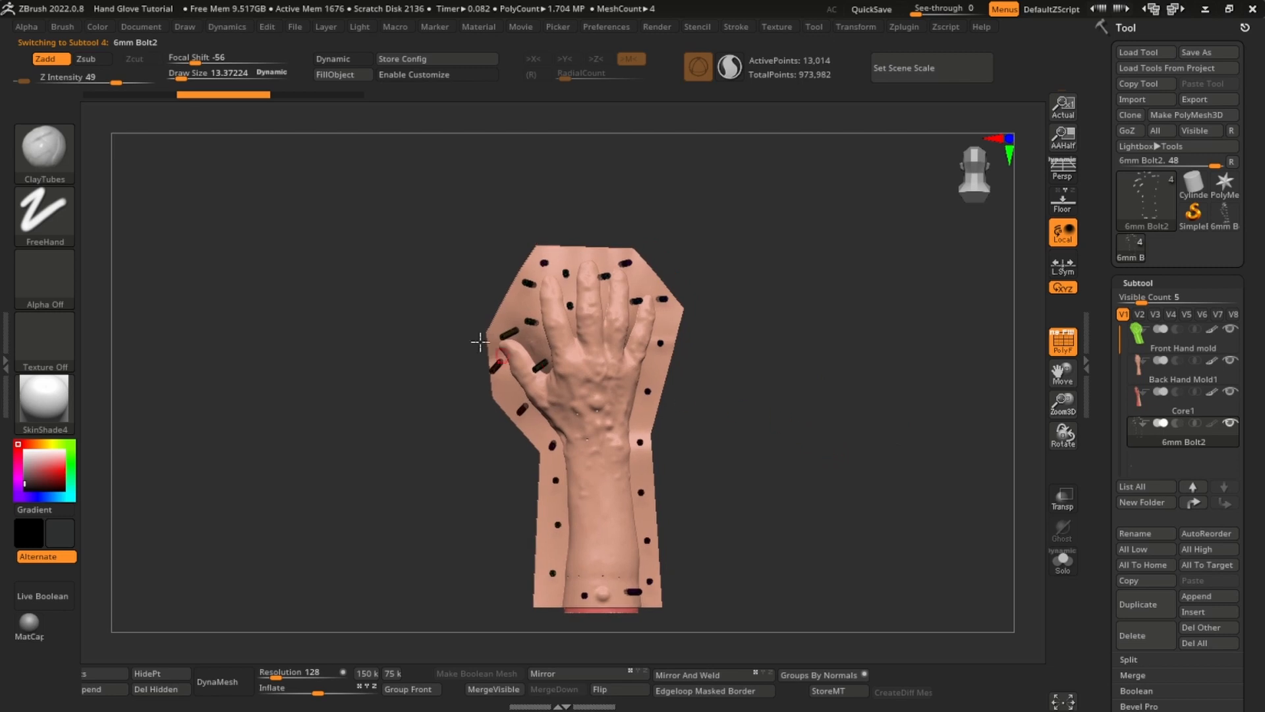
{"action": "key", "text": "ctrl+shift"}
{"action": "mouse_move", "coordinate": [416, 187]}
{"action": "left_mouse_down", "text": "ctrl+shift"}
{"action": "mouse_move", "coordinate": [880, 443]}
{"action": "mouse_move", "coordinate": [824, 585]}
{"action": "left_mouse_up", "text": "ctrl+shift"}
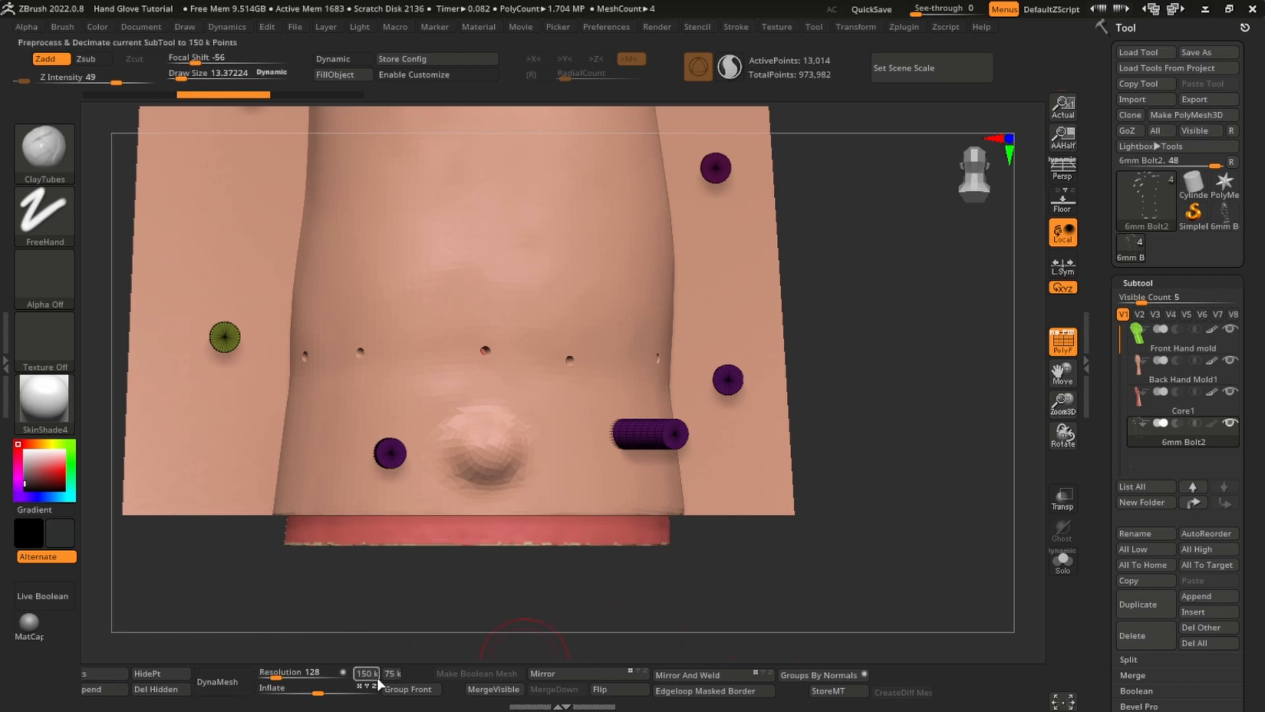
{"action": "left_click", "coordinate": [650, 442], "text": "ctrl+shift"}
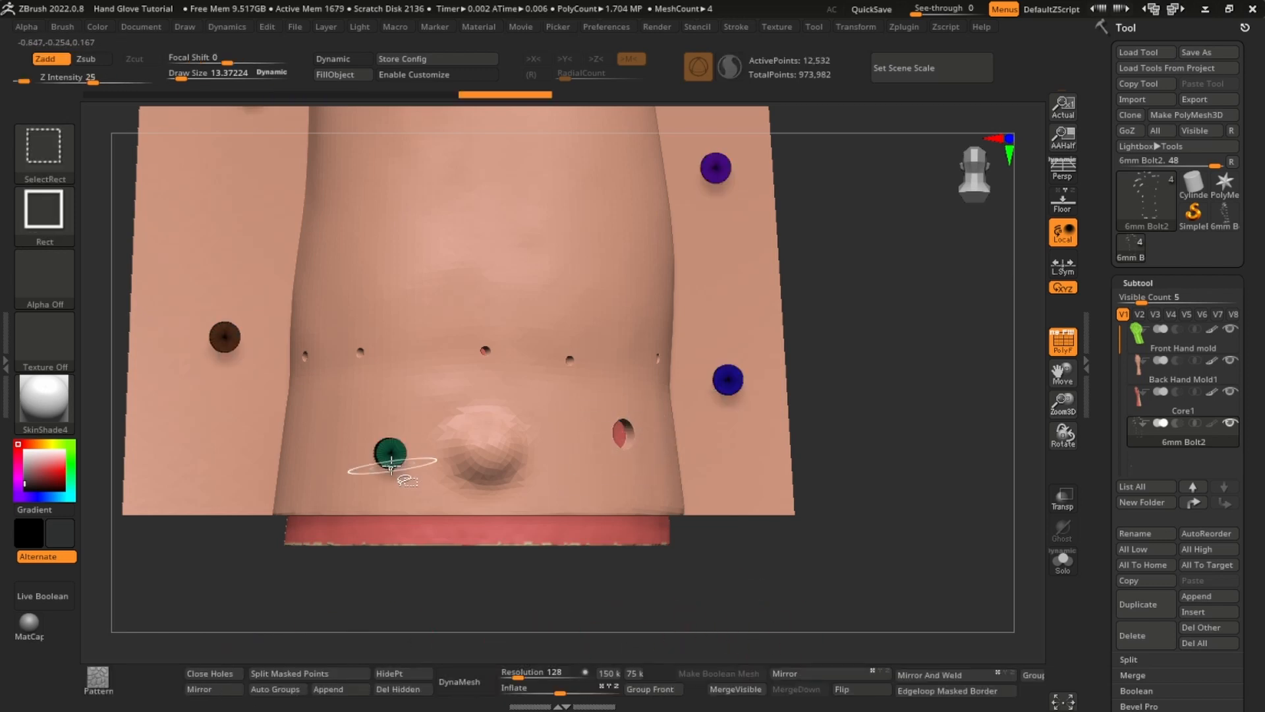
{"action": "left_click", "coordinate": [391, 465], "text": "ctrl+shift"}
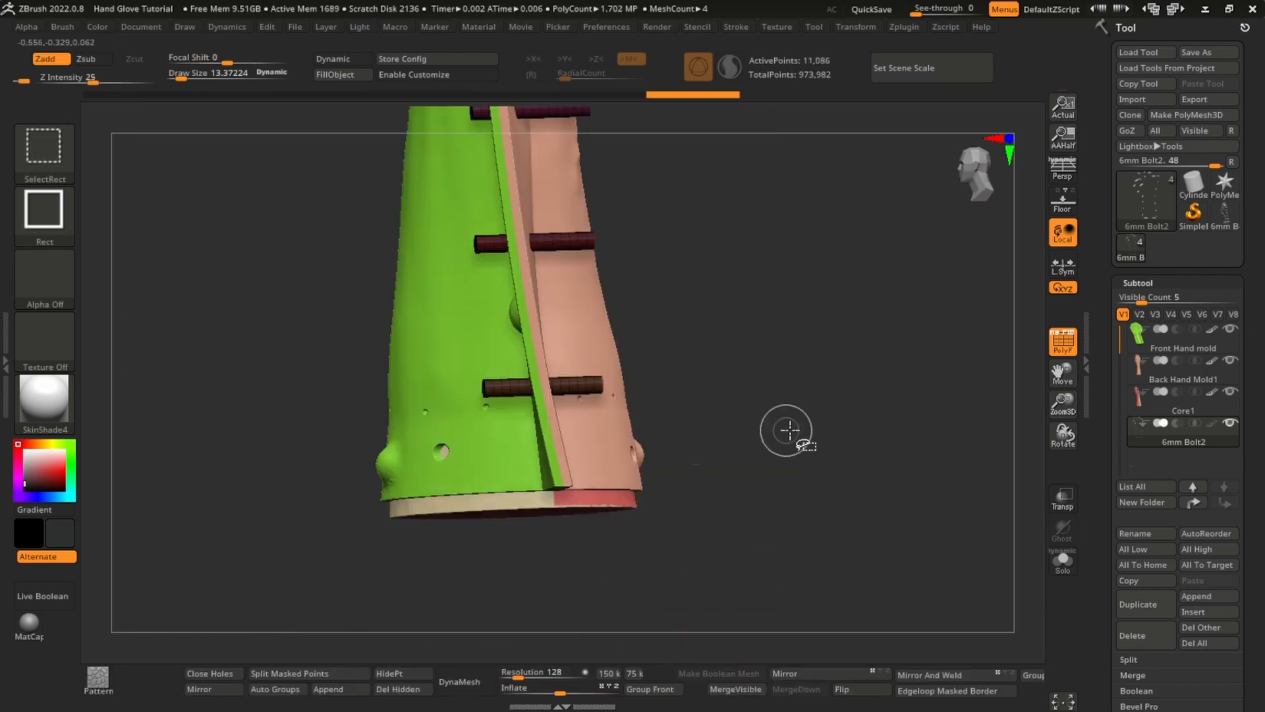
{"action": "left_click_drag", "start_coordinate": [731, 400], "coordinate": [854, 437], "text": "ctrl+shift"}
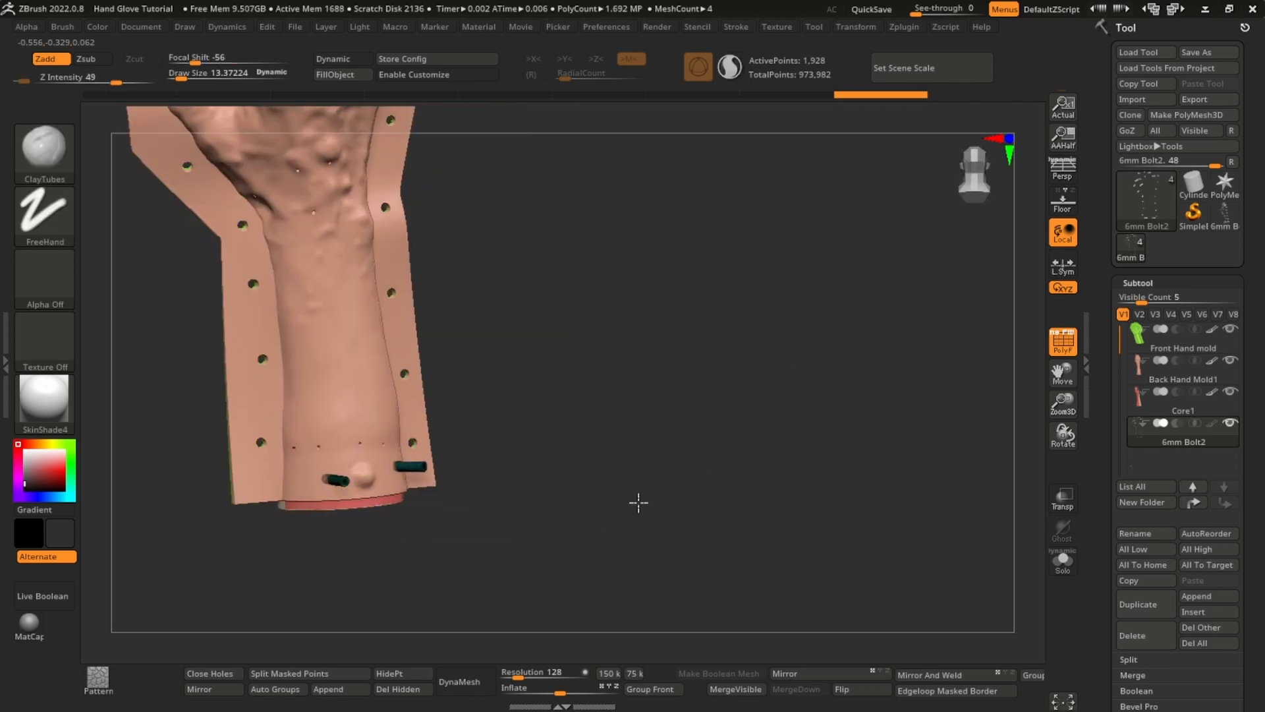
{"action": "left_click_drag", "start_coordinate": [637, 502], "coordinate": [728, 535], "text": "alt"}
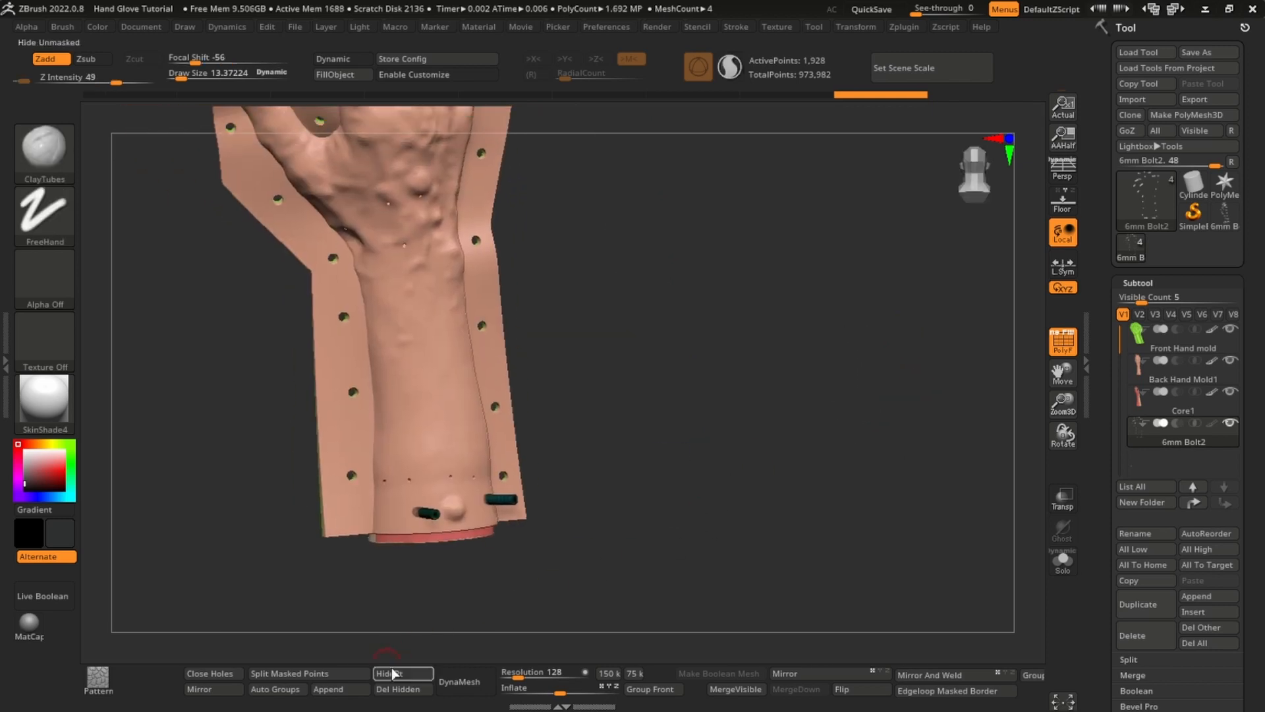
{"action": "left_click", "coordinate": [398, 689]}
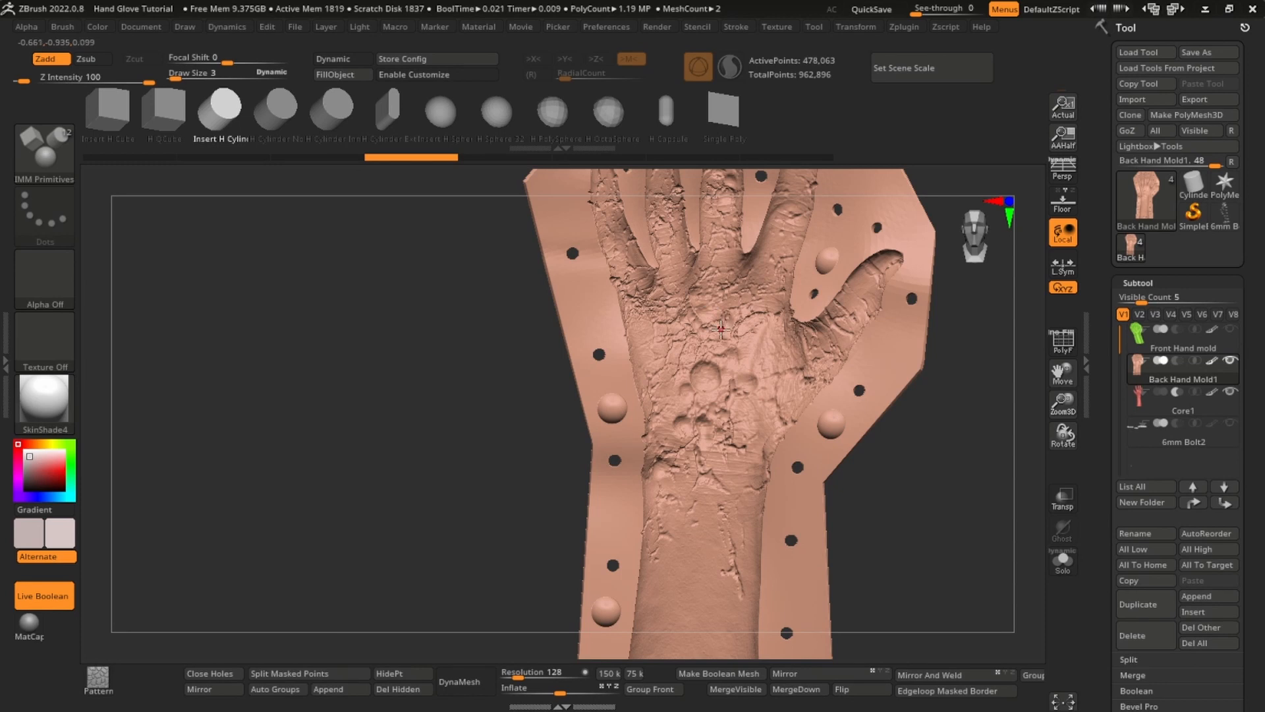
- Choose the IMM PrimitivesH brush and set its Imbed depth to 85
{"action": "key", "text": "b"}
{"action": "key", "text": "i"}
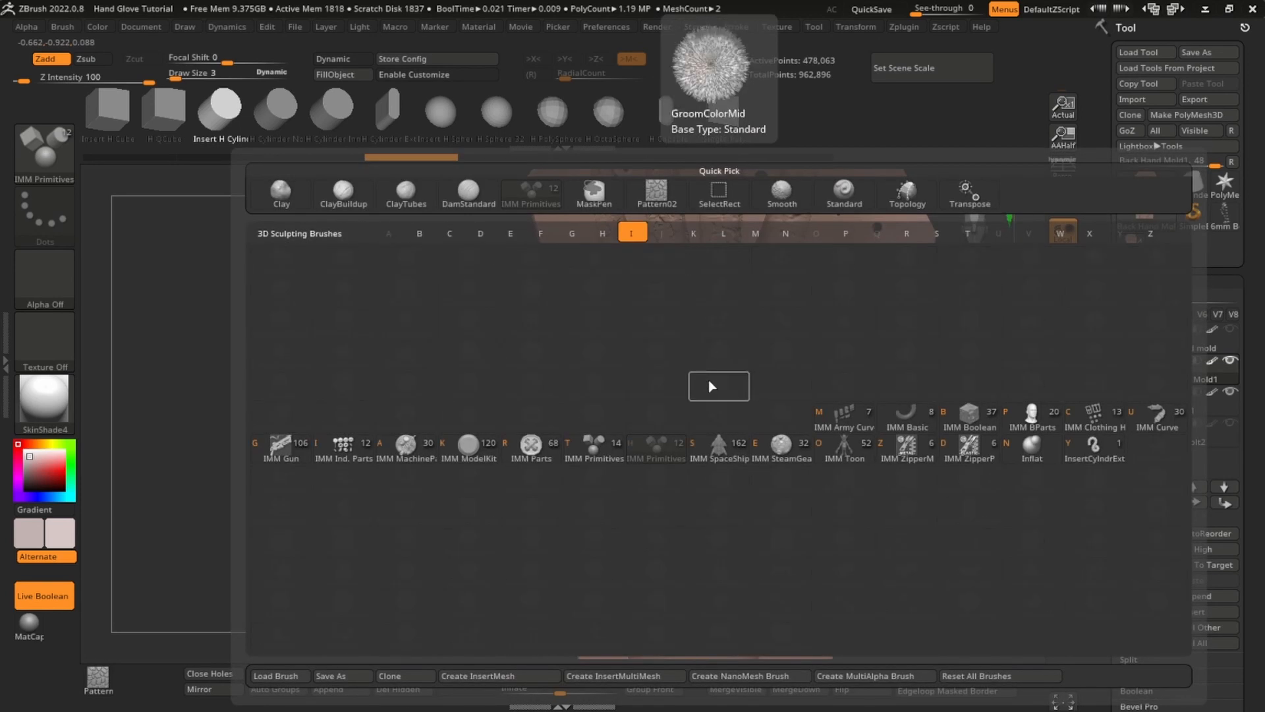
{"action": "left_click", "coordinate": [663, 442]}
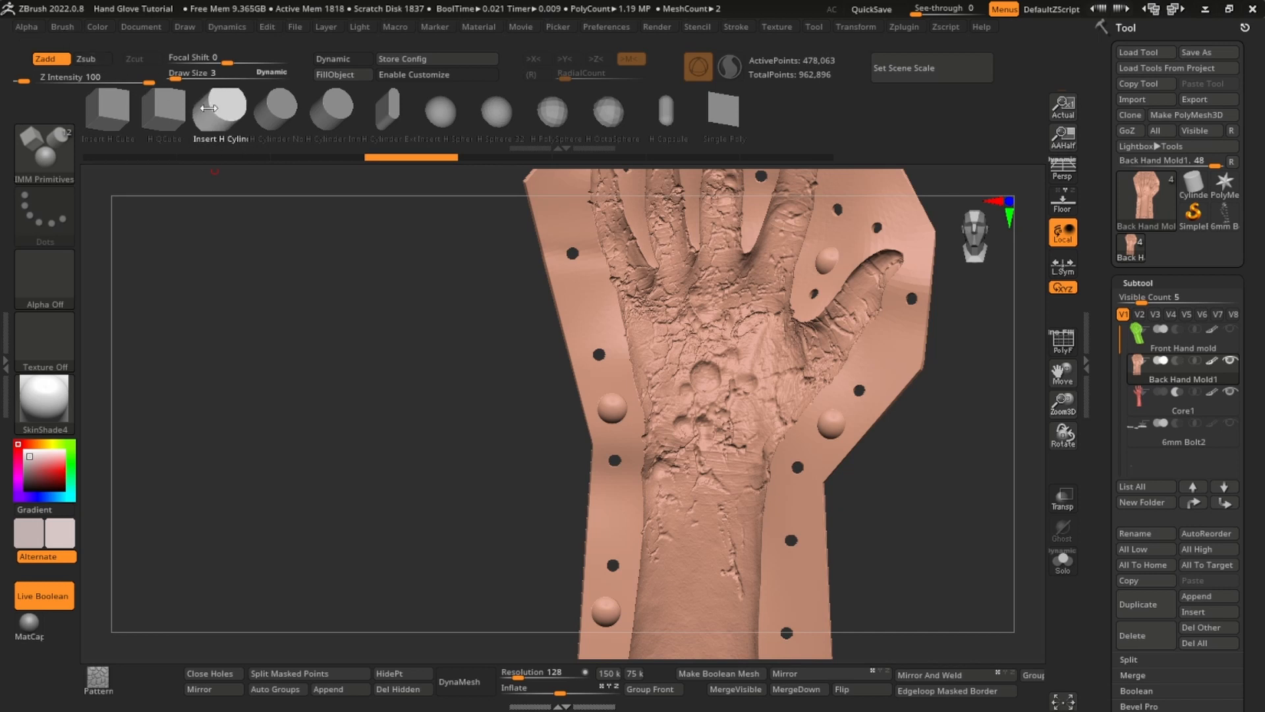
{"action": "left_click", "coordinate": [64, 28]}
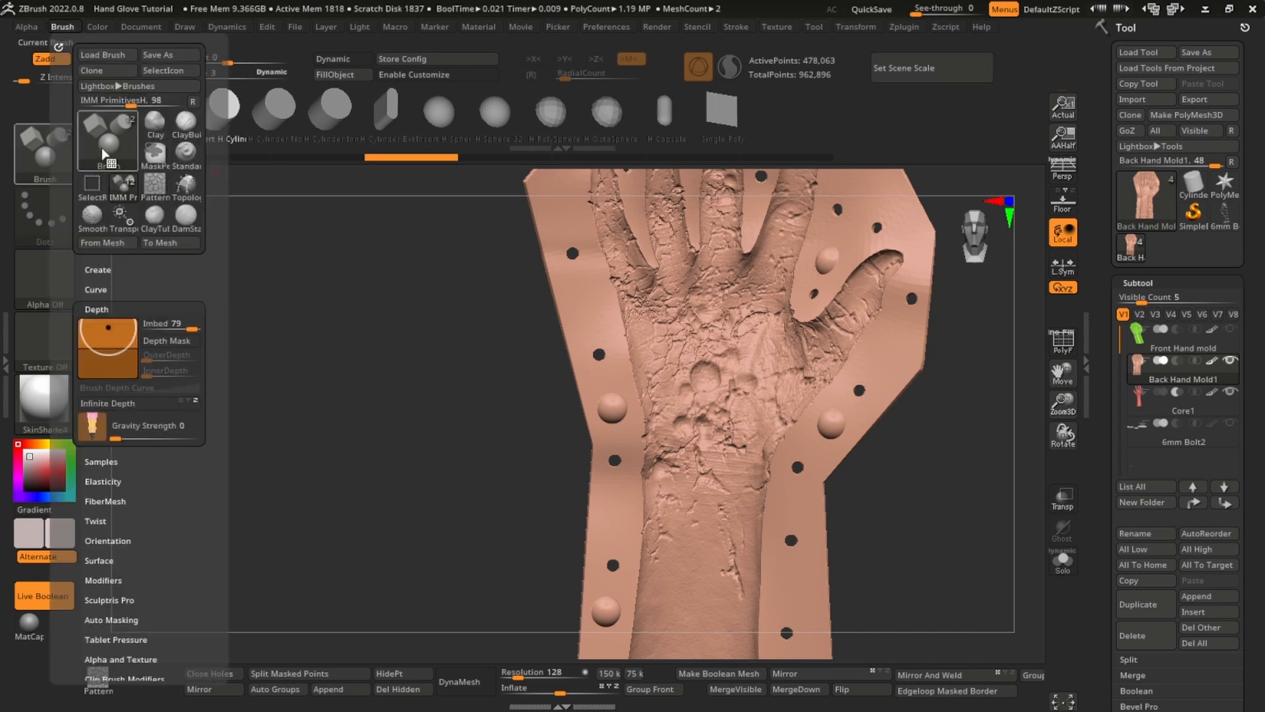
{"action": "left_click_drag", "start_coordinate": [118, 338], "coordinate": [119, 326]}
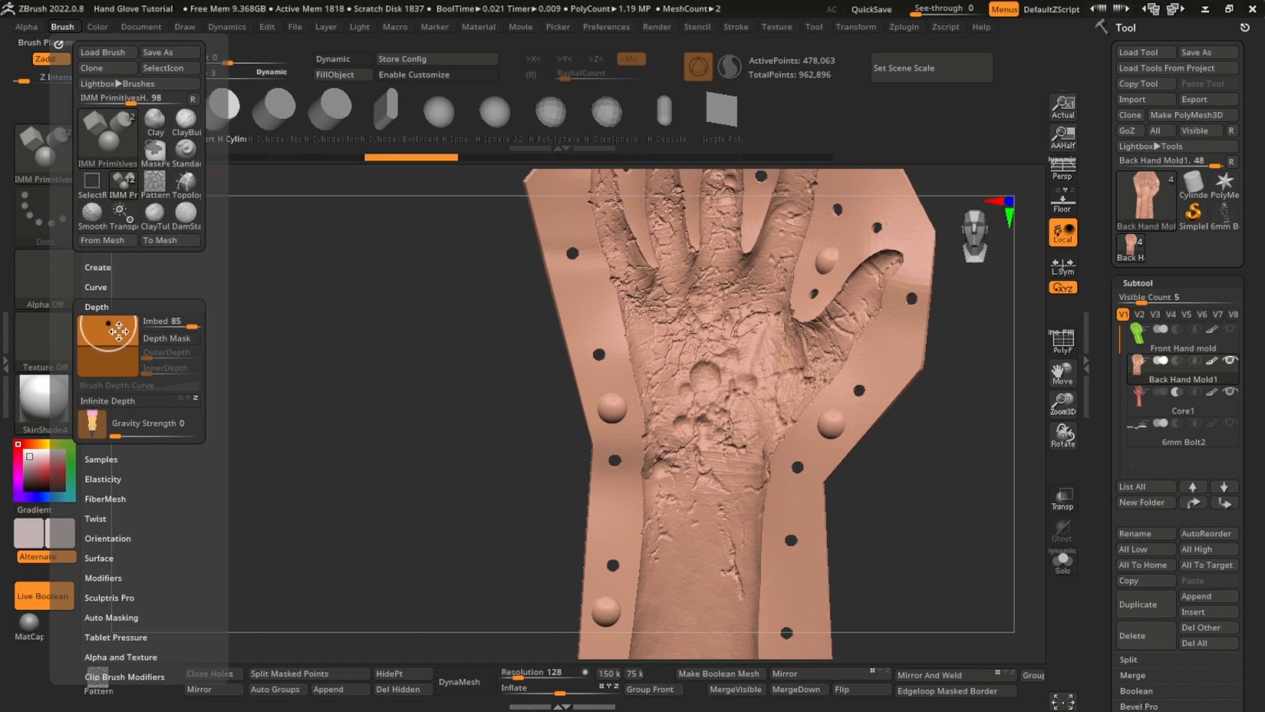
- Turn off Live Boolean, insert a small cylinder on the back mold's inner forearm surface, and check it in wireframe
{"action": "left_click_drag", "start_coordinate": [409, 348], "coordinate": [681, 376]}
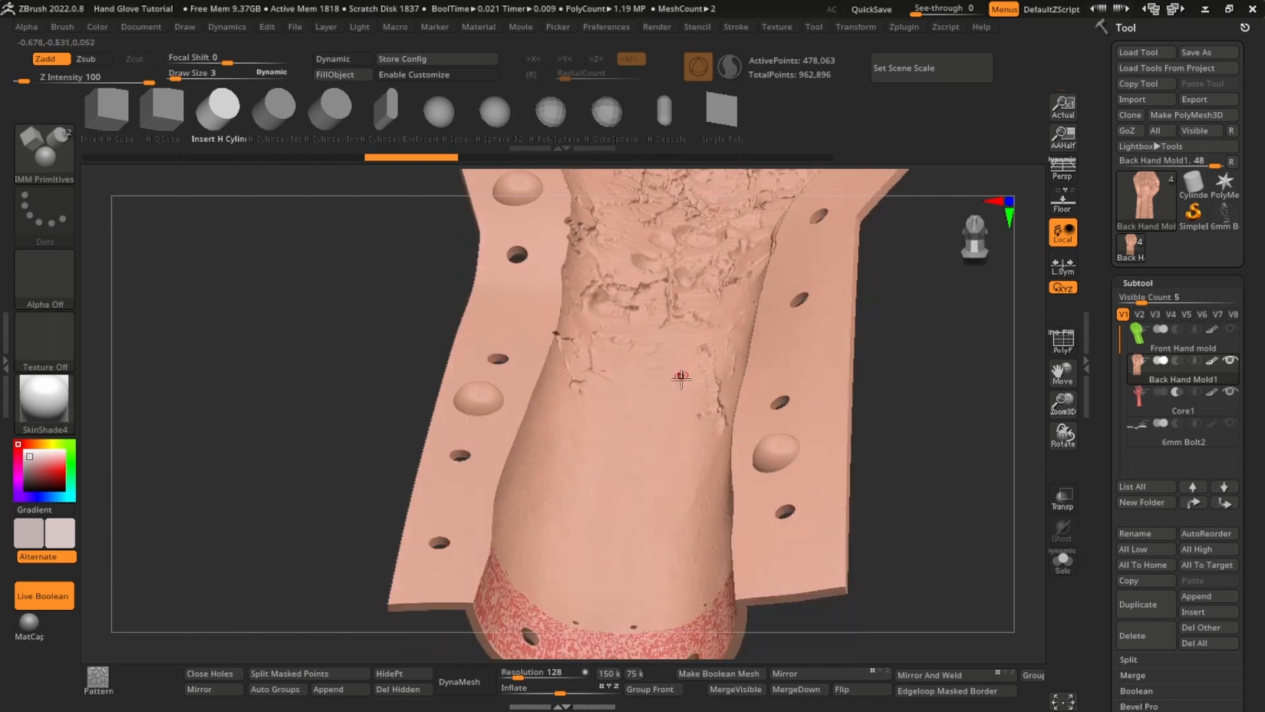
{"action": "right_click_drag", "start_coordinate": [681, 377], "coordinate": [684, 527], "text": "ctrl"}
{"action": "left_click", "coordinate": [42, 596]}
{"action": "right_click_drag", "start_coordinate": [527, 567], "coordinate": [418, 412]}
{"action": "left_click_drag", "start_coordinate": [417, 412], "coordinate": [399, 492]}
{"action": "key", "text": "shift+f"}
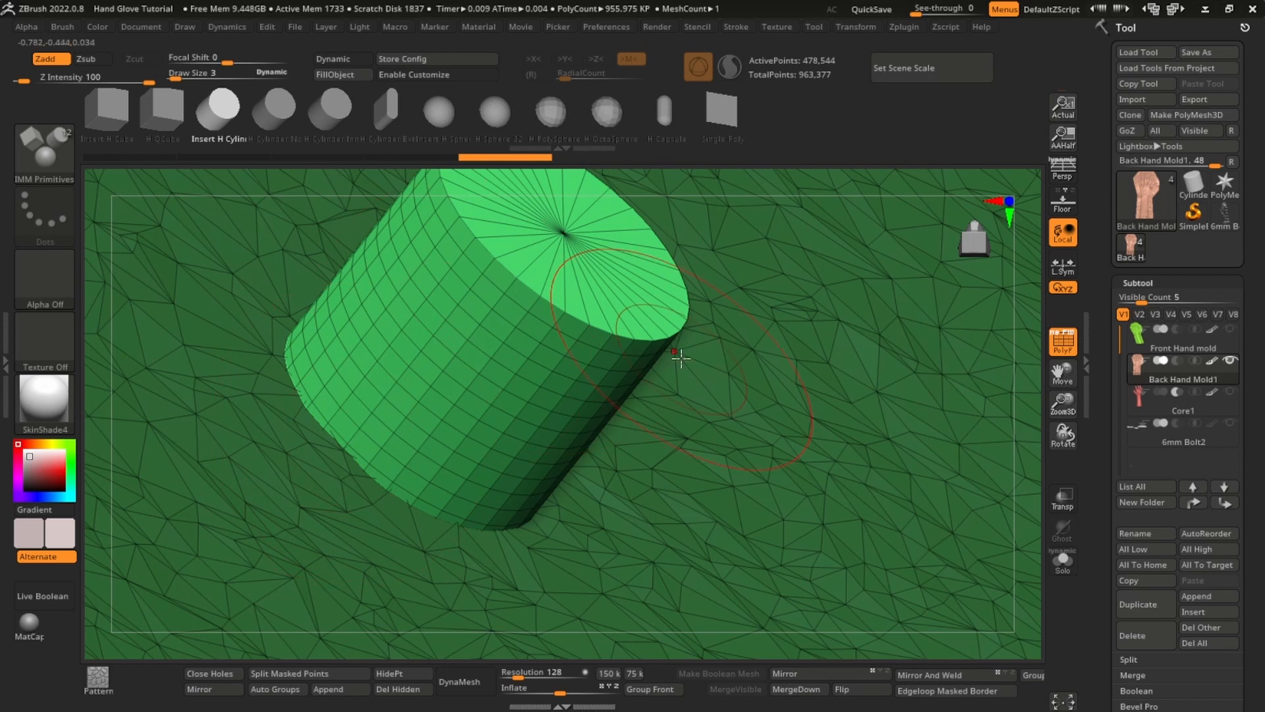
{"action": "key", "text": "shift+f"}
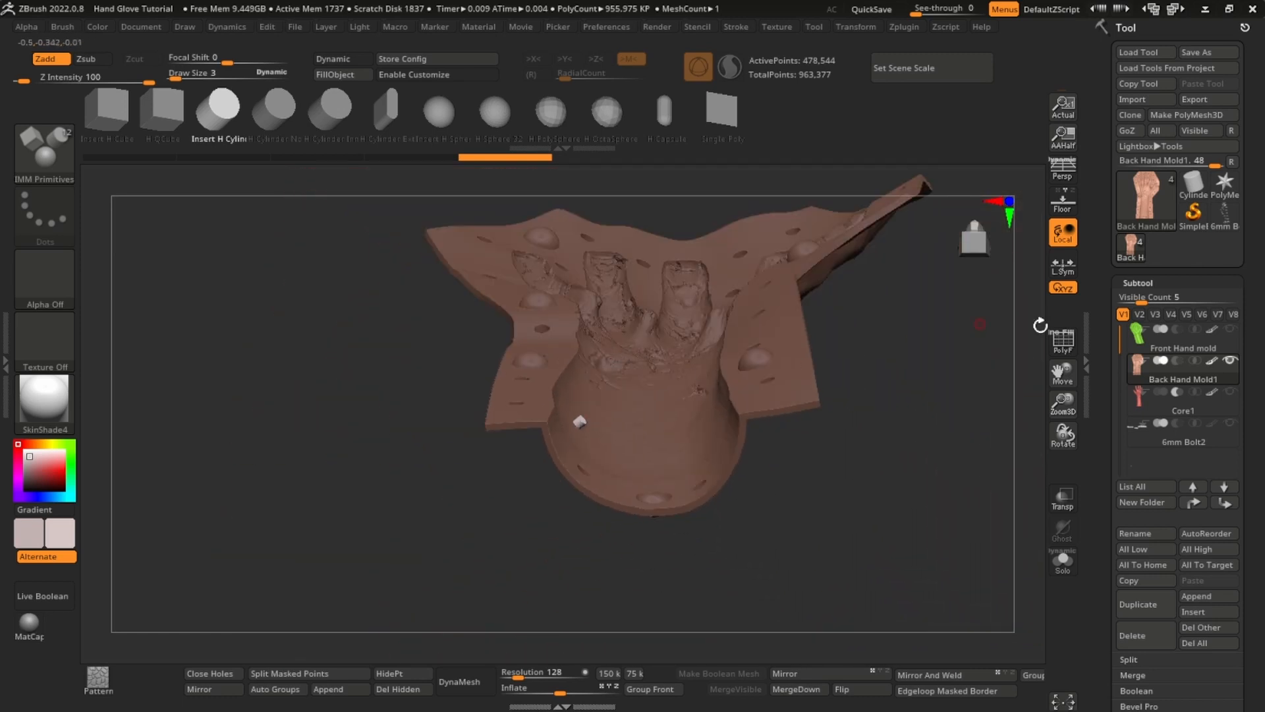
- Isolate the Core1 subtool and try a small inserted cylinder on its forearm surface
{"action": "left_click", "coordinate": [1183, 403]}
{"action": "left_click", "coordinate": [1065, 556]}
{"action": "left_click_drag", "start_coordinate": [877, 316], "coordinate": [628, 459]}
{"action": "right_click_drag", "start_coordinate": [629, 459], "coordinate": [683, 361]}
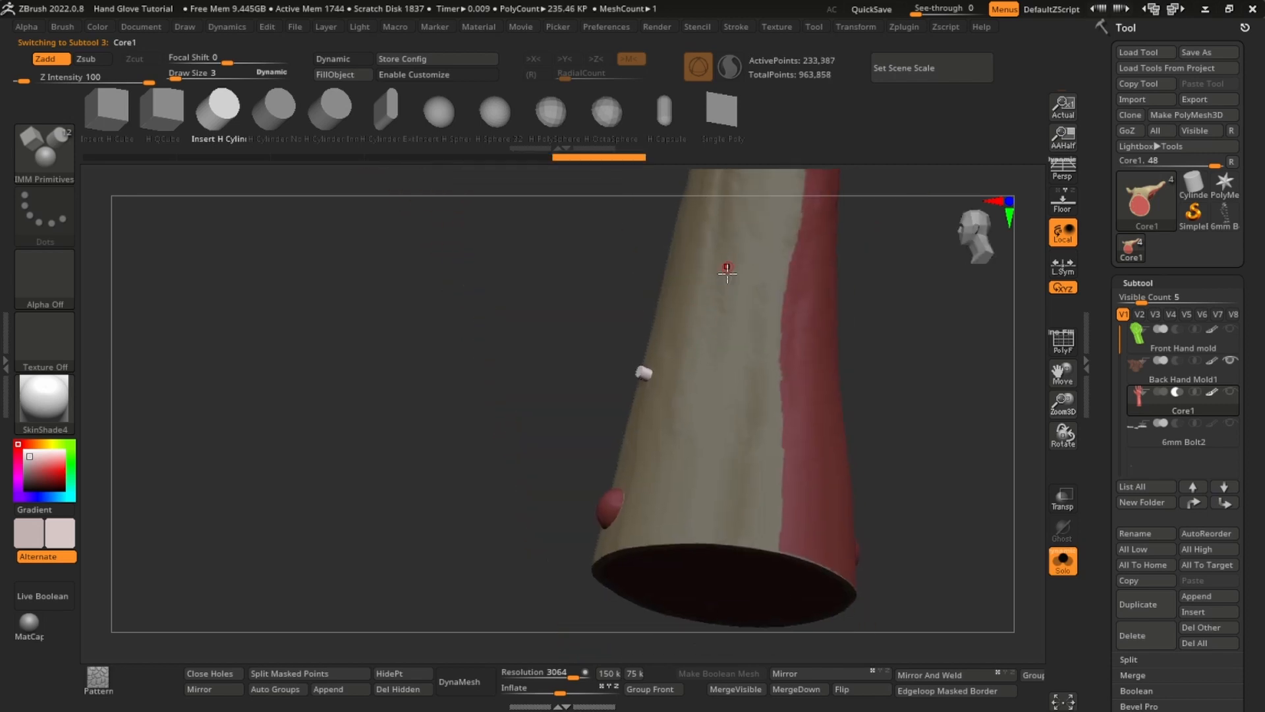
{"action": "right_click_drag", "start_coordinate": [727, 272], "coordinate": [691, 373]}
- Return to the Back Hand Mold1 subtool, try inserting a cylinder on its inner forearm surface, and undo it
{"action": "left_click", "coordinate": [1144, 379]}
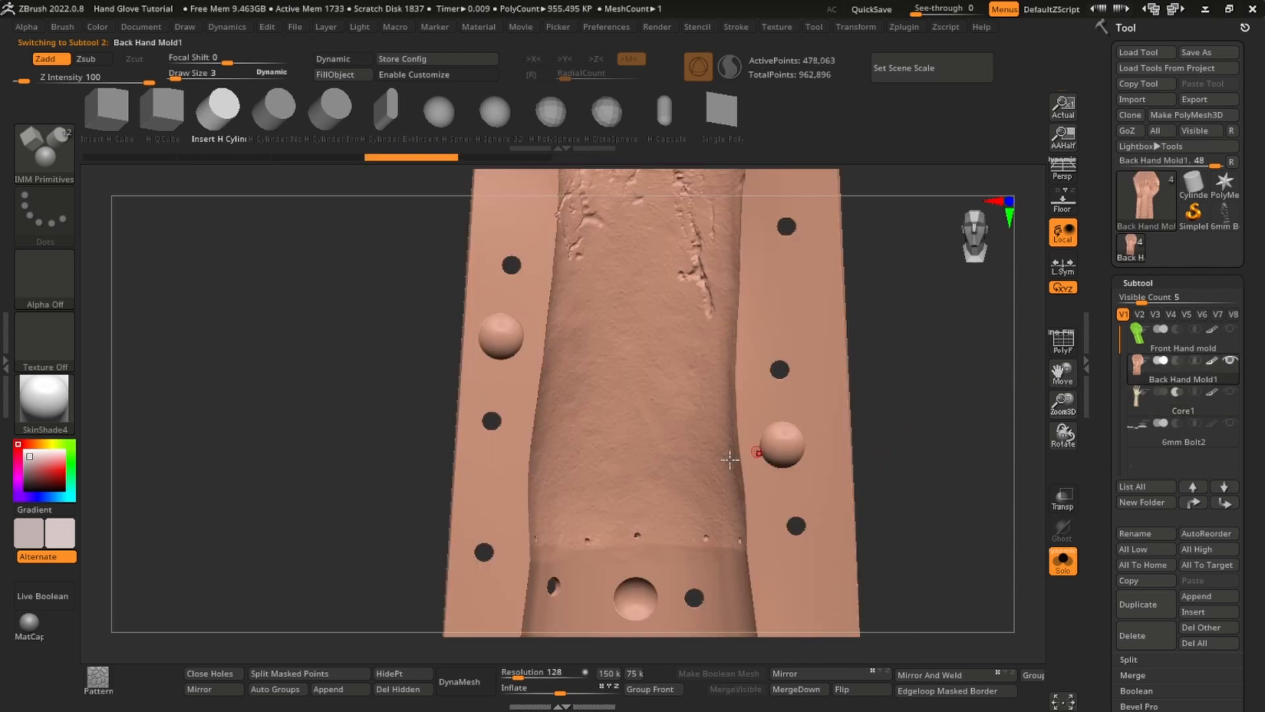
{"action": "right_click_drag", "start_coordinate": [617, 431], "coordinate": [642, 500], "text": "ctrl"}
{"action": "right_click_drag", "start_coordinate": [645, 303], "coordinate": [645, 452], "text": "ctrl"}
{"action": "right_click_drag", "start_coordinate": [596, 376], "coordinate": [555, 361], "text": "ctrl"}
{"action": "left_click_drag", "start_coordinate": [526, 323], "coordinate": [639, 294]}
{"action": "key", "text": "ctrl+z"}
{"action": "right_click_drag", "start_coordinate": [596, 312], "coordinate": [639, 352]}
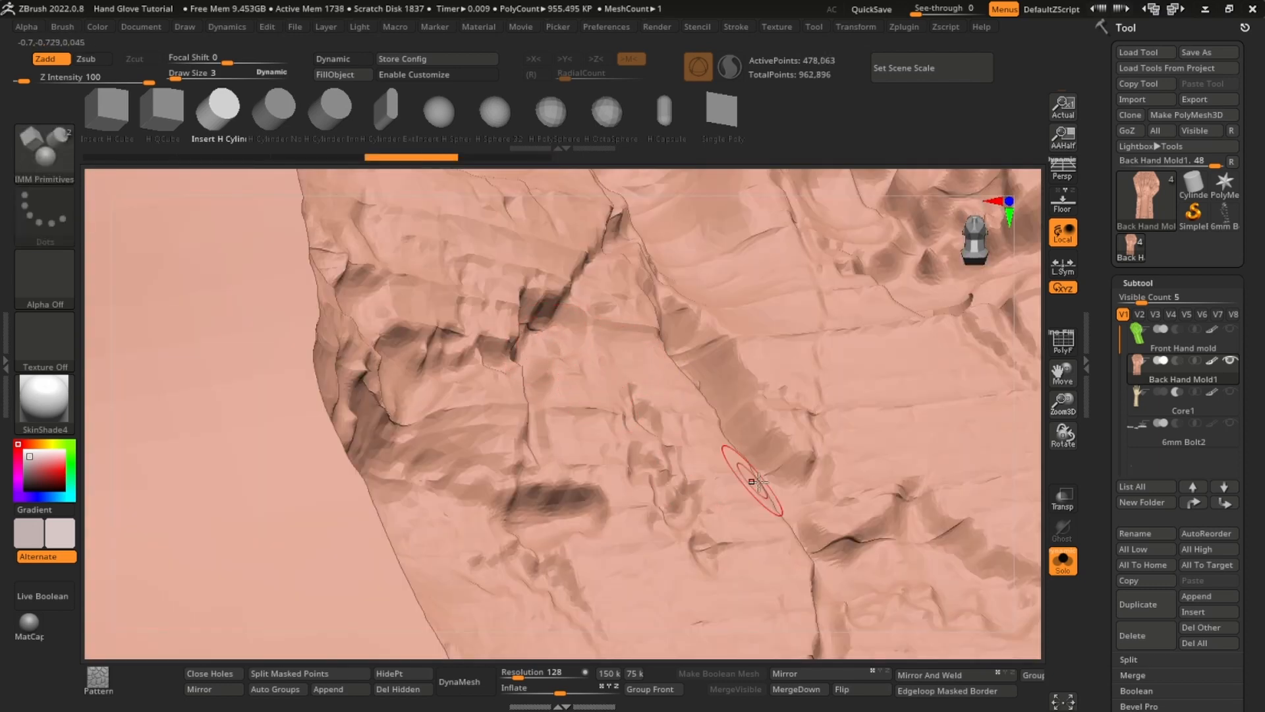
- Insert small cylinder pegs along the inner forearm of Back Hand Mold1 and one at the little-finger side of the hand
{"action": "key", "text": "f"}
{"action": "right_click_drag", "start_coordinate": [755, 480], "coordinate": [631, 502]}
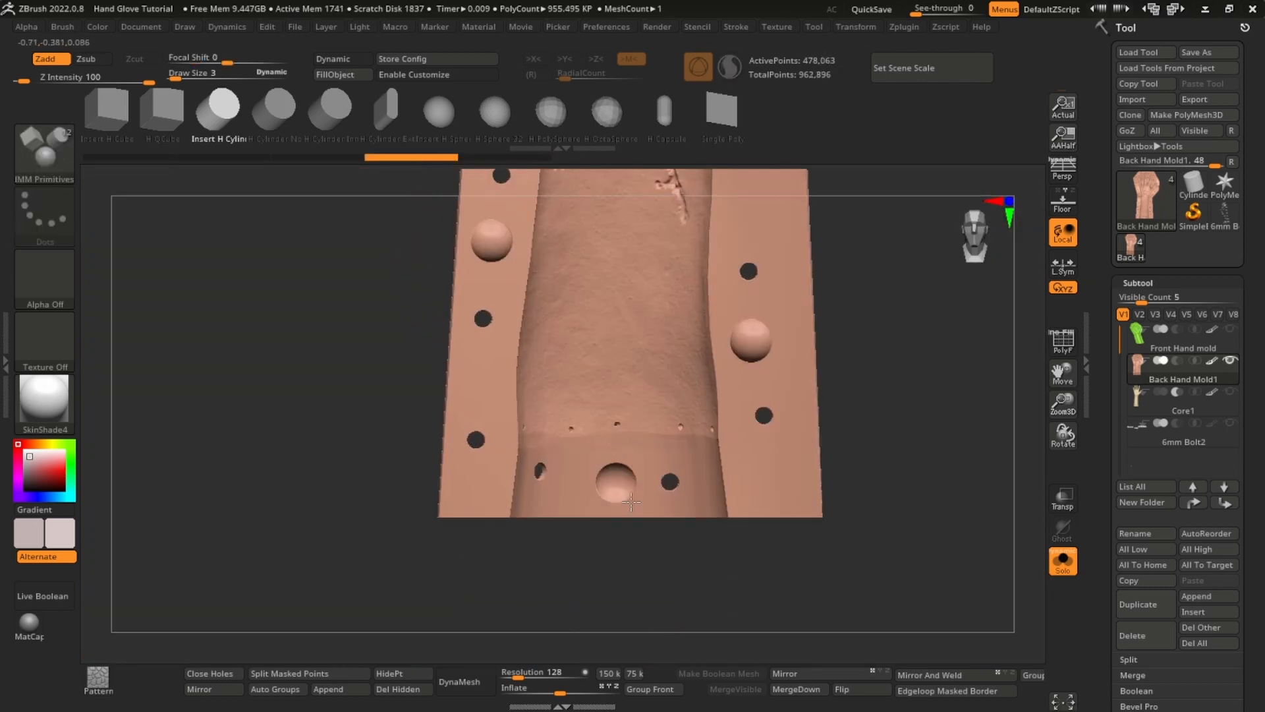
{"action": "right_click_drag", "start_coordinate": [631, 404], "coordinate": [626, 552], "text": "ctrl"}
{"action": "right_click_drag", "start_coordinate": [604, 265], "coordinate": [612, 359], "text": "alt"}
{"action": "right_click_drag", "start_coordinate": [612, 358], "coordinate": [662, 476], "text": "ctrl"}
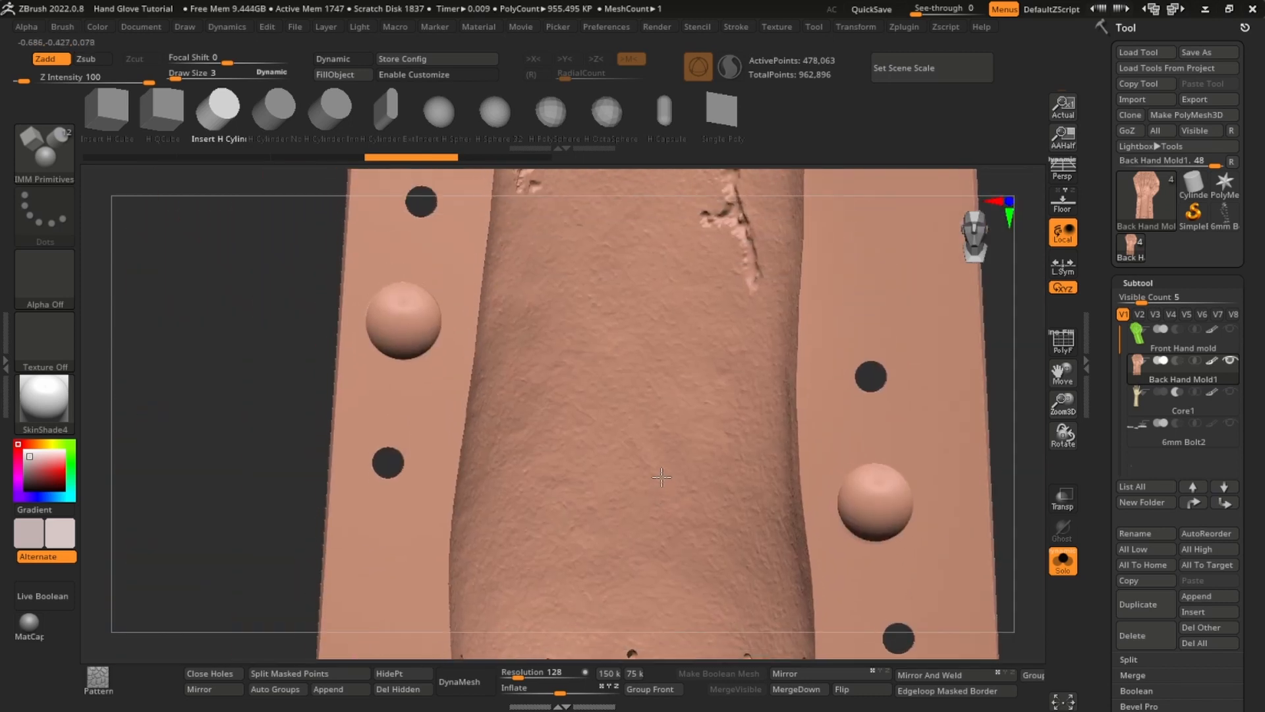
{"action": "left_click_drag", "start_coordinate": [661, 476], "coordinate": [666, 469]}
{"action": "right_click_drag", "start_coordinate": [666, 469], "coordinate": [672, 426]}
{"action": "mouse_move", "coordinate": [629, 506]}
{"action": "right_mouse_down"}
{"action": "mouse_move", "coordinate": [672, 424]}
{"action": "mouse_move", "coordinate": [667, 461]}
{"action": "mouse_move", "coordinate": [725, 432]}
{"action": "mouse_move", "coordinate": [705, 487]}
{"action": "mouse_move", "coordinate": [644, 375]}
{"action": "mouse_move", "coordinate": [653, 319]}
{"action": "mouse_move", "coordinate": [572, 404]}
{"action": "mouse_move", "coordinate": [844, 369]}
{"action": "mouse_move", "coordinate": [898, 345]}
{"action": "mouse_move", "coordinate": [848, 347]}
{"action": "mouse_move", "coordinate": [680, 417]}
{"action": "mouse_move", "coordinate": [678, 457]}
{"action": "mouse_move", "coordinate": [634, 427]}
{"action": "mouse_move", "coordinate": [615, 438]}
{"action": "mouse_move", "coordinate": [605, 551]}
{"action": "mouse_move", "coordinate": [615, 437]}
{"action": "right_mouse_up"}
{"action": "left_click_drag", "start_coordinate": [613, 433], "coordinate": [668, 401]}
{"action": "right_click_drag", "start_coordinate": [668, 401], "coordinate": [701, 488]}
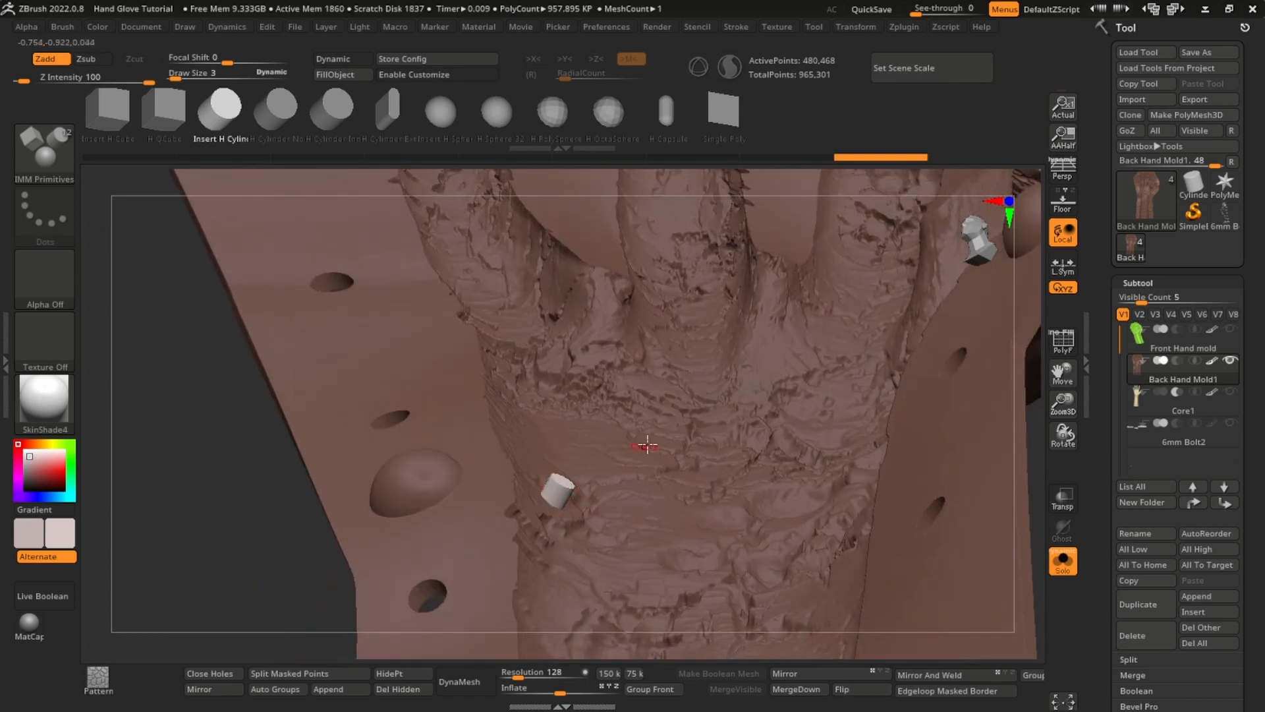
{"action": "right_click_drag", "start_coordinate": [648, 446], "coordinate": [681, 471]}
- Insert another small cylinder peg beside the large round dent on the back-of-hand surface of Back Hand Mold1
{"action": "mouse_move", "coordinate": [1152, 407]}
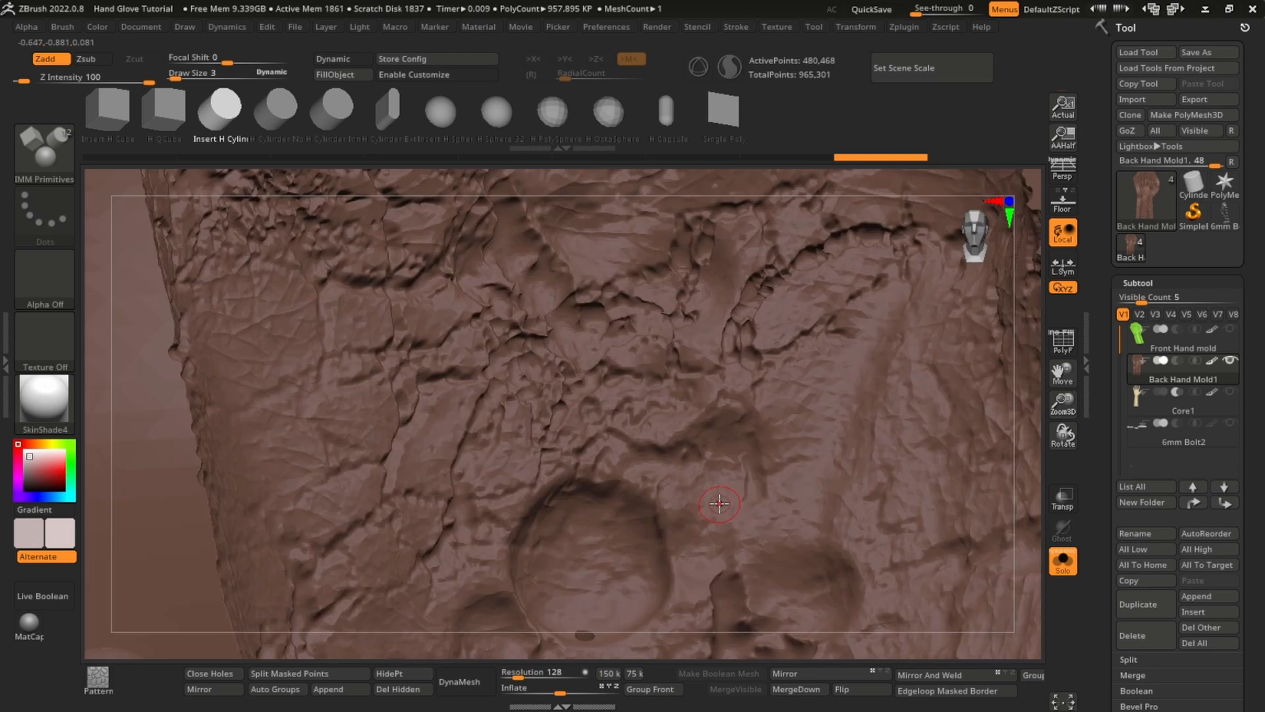
{"action": "left_click_drag", "start_coordinate": [719, 504], "coordinate": [738, 523]}
{"action": "right_click_drag", "start_coordinate": [799, 466], "coordinate": [777, 349], "text": "ctrl"}
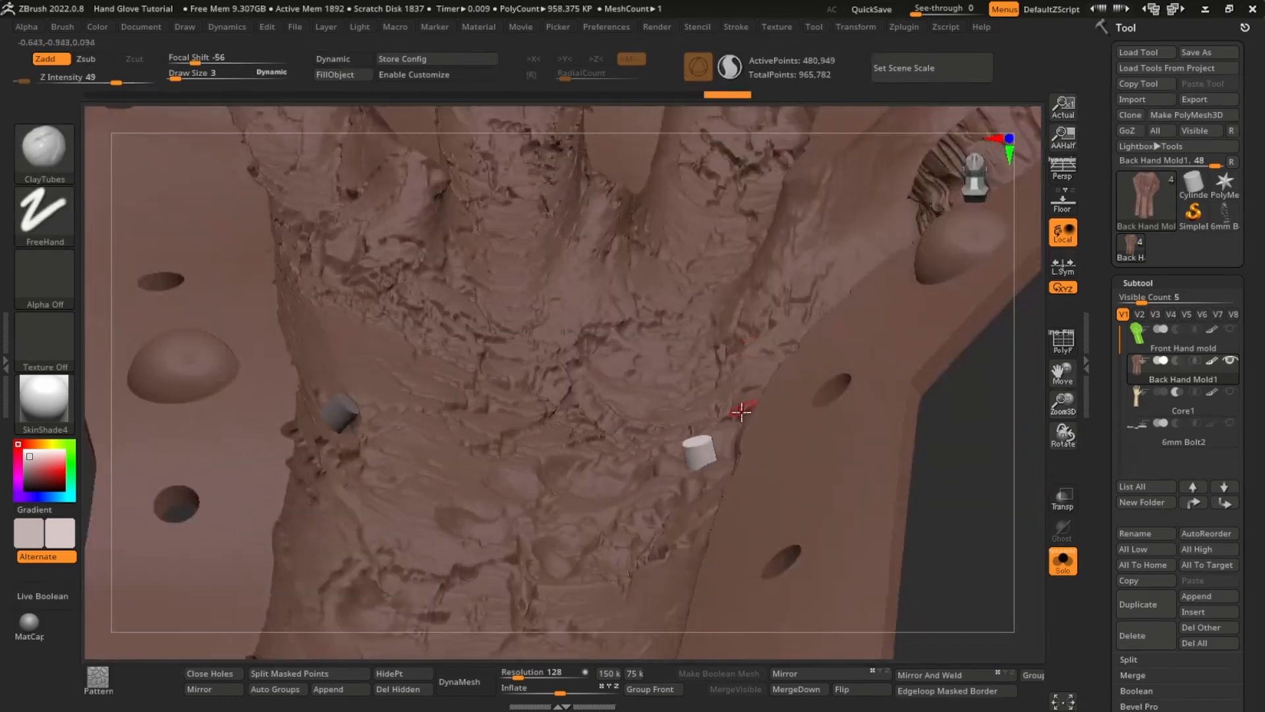
- Shift the newly inserted hand peg slightly along its axis with the gizmo, using the wireframe display as a guide
{"action": "mouse_move", "coordinate": [734, 409]}
{"action": "right_mouse_down", "text": "ctrl"}
{"action": "mouse_move", "coordinate": [726, 497]}
{"action": "mouse_move", "coordinate": [709, 488]}
{"action": "mouse_move", "coordinate": [761, 408]}
{"action": "mouse_move", "coordinate": [753, 483]}
{"action": "mouse_move", "coordinate": [745, 401]}
{"action": "mouse_move", "coordinate": [781, 333]}
{"action": "mouse_move", "coordinate": [696, 395]}
{"action": "right_mouse_up", "text": "ctrl"}
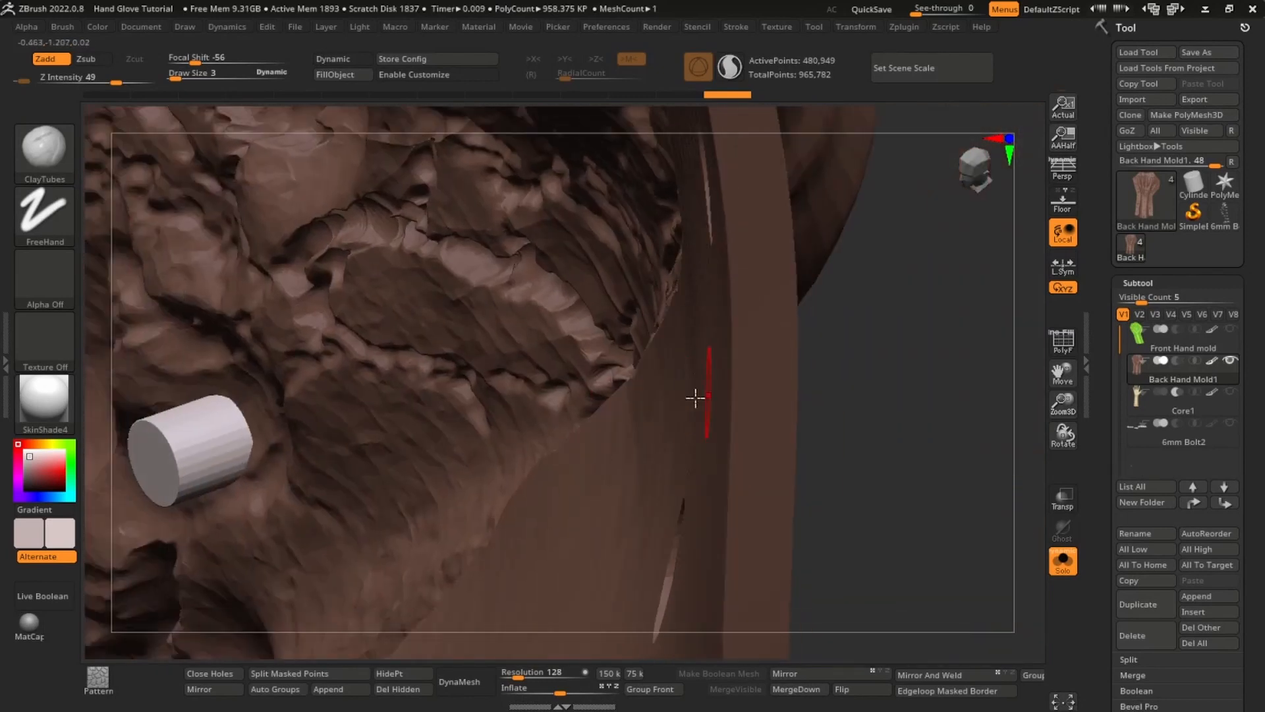
{"action": "right_click_drag", "start_coordinate": [612, 415], "coordinate": [1035, 367], "text": "alt"}
{"action": "right_click_drag", "start_coordinate": [649, 385], "coordinate": [678, 404], "text": "ctrl"}
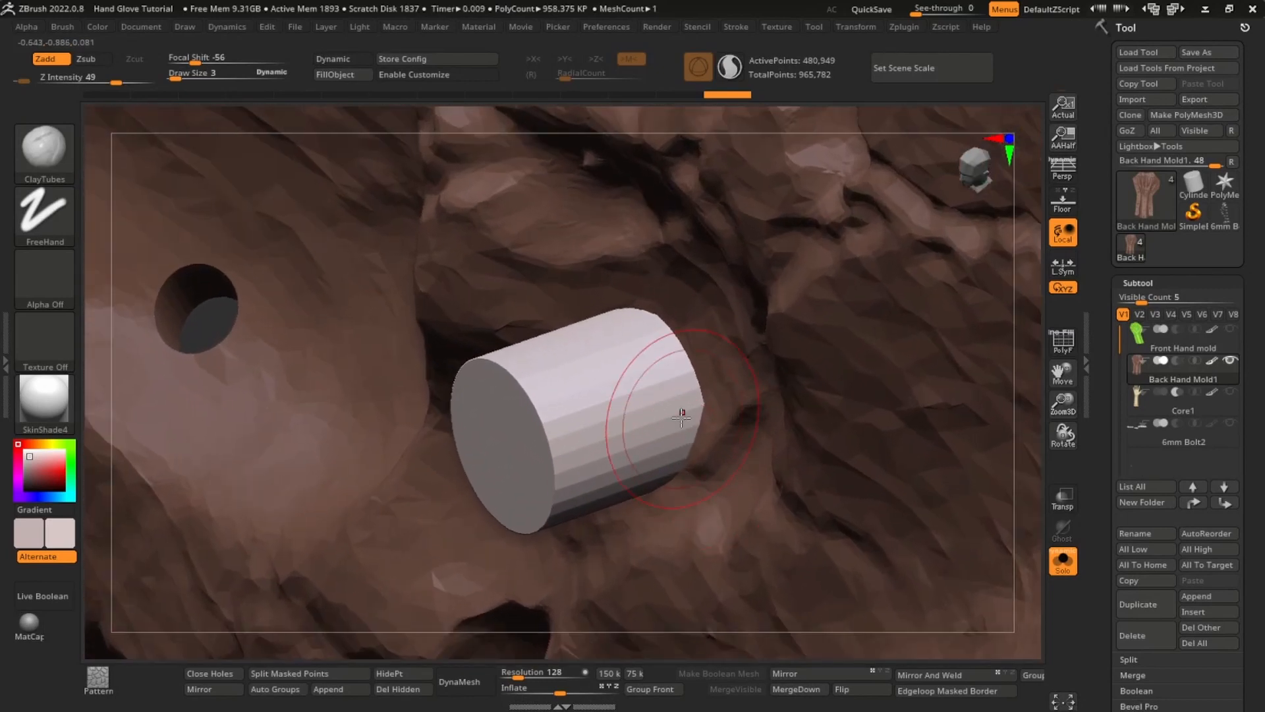
{"action": "key", "text": "w"}
{"action": "key", "text": "shift+f"}
{"action": "left_click_drag", "start_coordinate": [555, 425], "coordinate": [581, 430]}
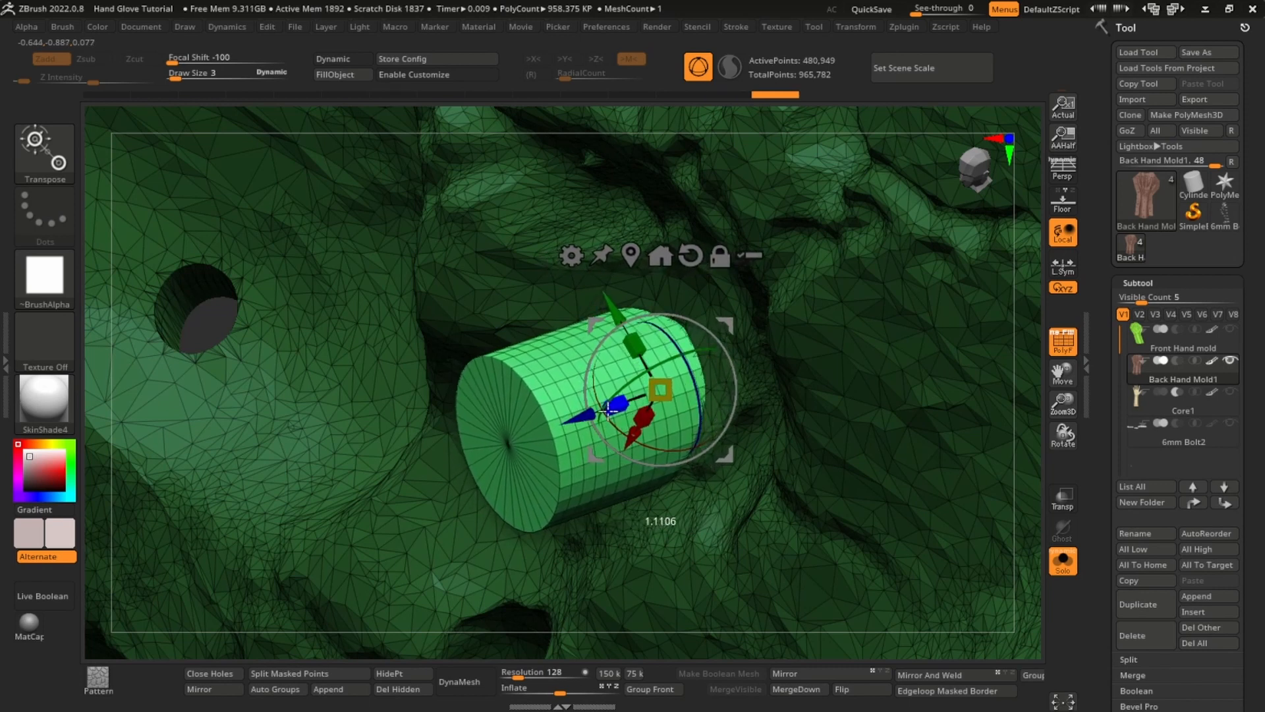
{"action": "key", "text": "q"}
{"action": "key", "text": "shift+f"}
- Reselect the IMM PrimitivesH cylinder and insert a peg on each side of the wrist, undoing and re-placing the second one
{"action": "key", "text": "f"}
{"action": "mouse_move", "coordinate": [663, 345]}
{"action": "right_mouse_down"}
{"action": "mouse_move", "coordinate": [678, 411]}
{"action": "mouse_move", "coordinate": [725, 403]}
{"action": "right_mouse_up"}
{"action": "mouse_move", "coordinate": [698, 356]}
{"action": "right_mouse_down", "text": "alt"}
{"action": "mouse_move", "coordinate": [728, 489]}
{"action": "mouse_move", "coordinate": [729, 367]}
{"action": "mouse_move", "coordinate": [531, 398]}
{"action": "mouse_move", "coordinate": [550, 404]}
{"action": "right_mouse_up", "text": "alt"}
{"action": "key", "text": "b"}
{"action": "key", "text": "i"}
{"action": "key", "text": "h"}
{"action": "left_click_drag", "start_coordinate": [550, 404], "coordinate": [560, 413]}
{"action": "mouse_move", "coordinate": [560, 414]}
{"action": "right_mouse_down"}
{"action": "mouse_move", "coordinate": [689, 470]}
{"action": "mouse_move", "coordinate": [777, 455]}
{"action": "right_mouse_up"}
{"action": "left_click_drag", "start_coordinate": [745, 417], "coordinate": [757, 430]}
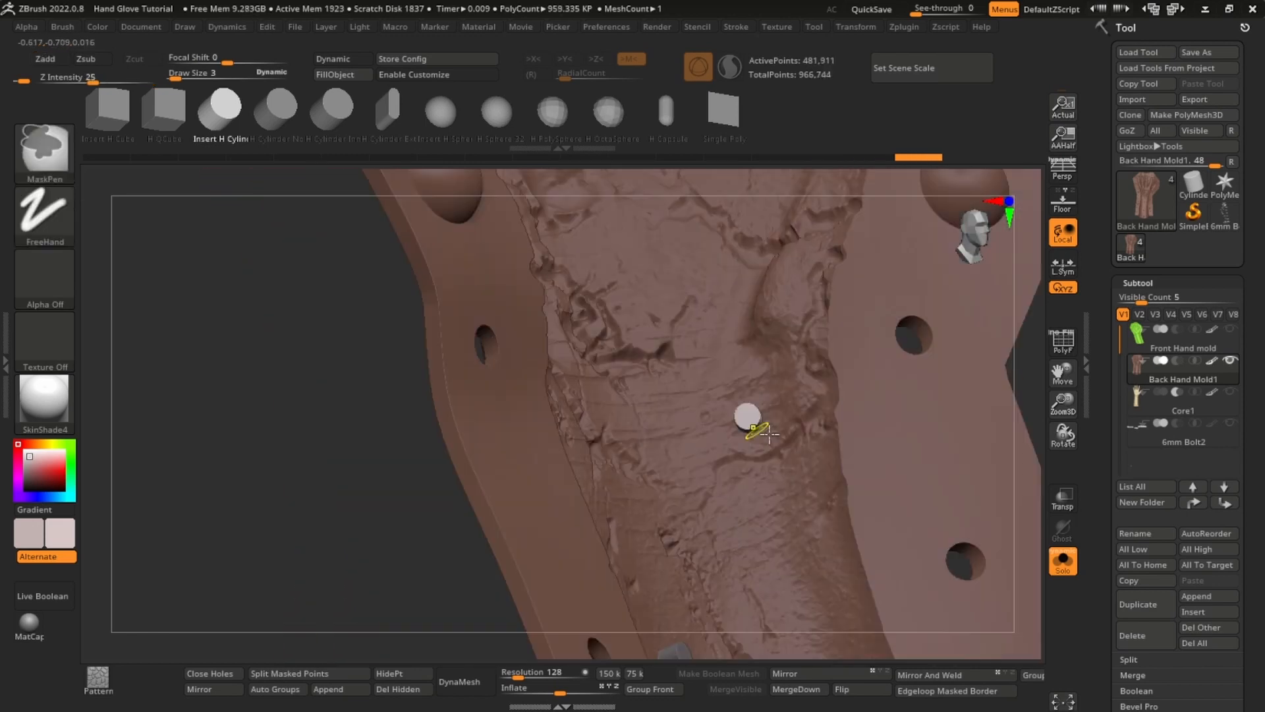
{"action": "key", "text": "ctrl+z"}
{"action": "left_click_drag", "start_coordinate": [763, 479], "coordinate": [776, 488]}
{"action": "right_click_drag", "start_coordinate": [817, 478], "coordinate": [782, 426]}
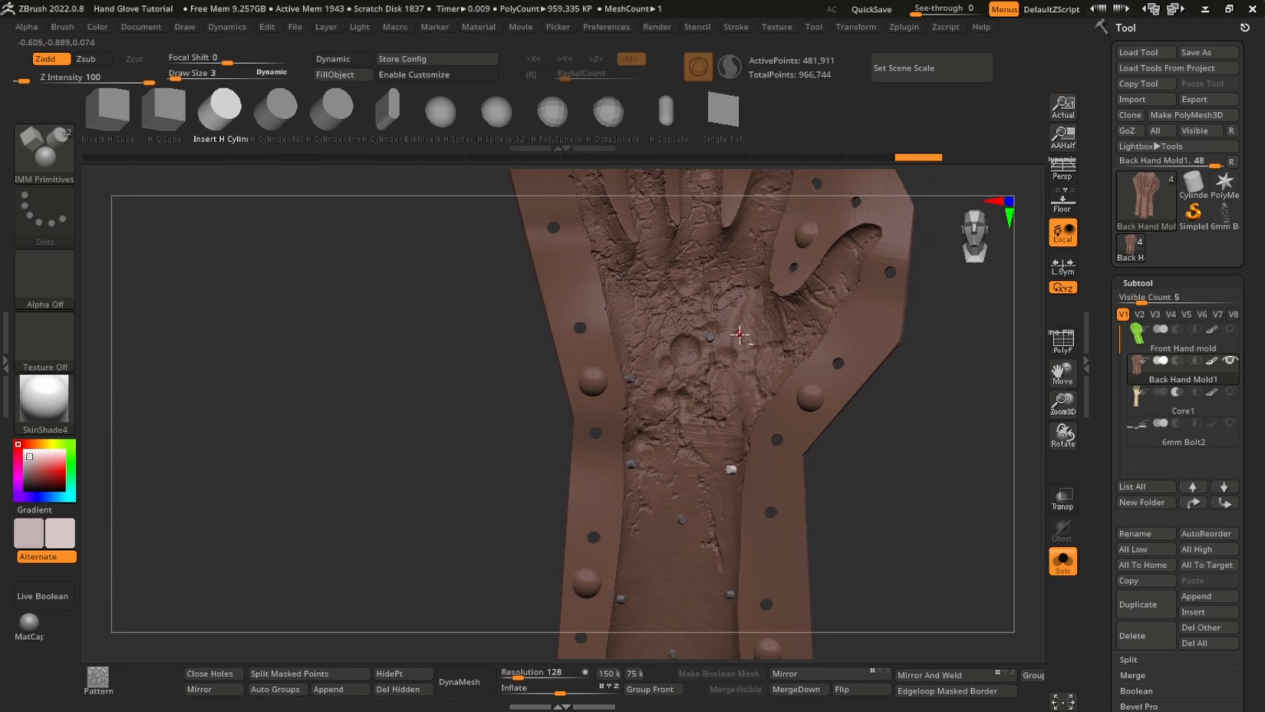
- Clear the mask left on Back Hand Mold1 after inserting the pegs
{"action": "right_click_drag", "start_coordinate": [740, 334], "coordinate": [709, 298]}
{"action": "right_click_drag", "start_coordinate": [724, 243], "coordinate": [692, 272], "text": "alt"}
{"action": "left_click_drag", "start_coordinate": [942, 329], "coordinate": [1035, 351], "text": "ctrl"}
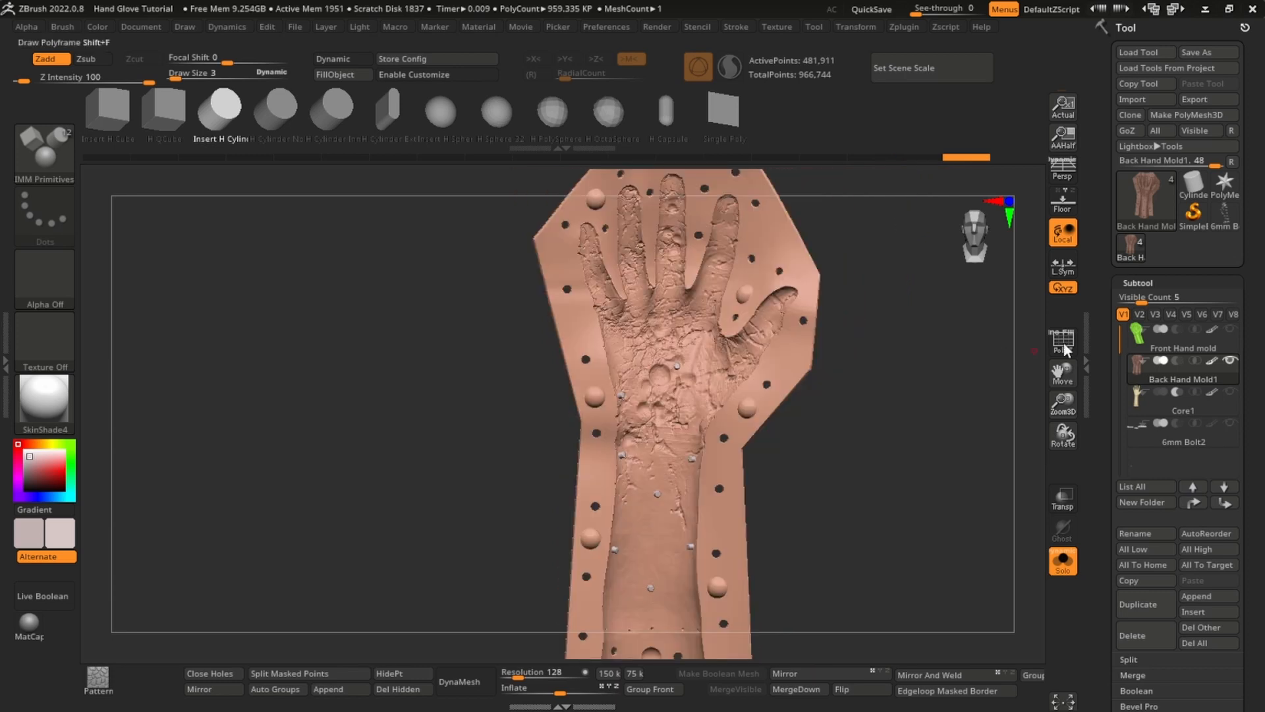
- Select the Front Hand mold subtool and insert small cylinder pegs along its forearm, wrist and palm
{"action": "left_click", "coordinate": [1181, 348]}
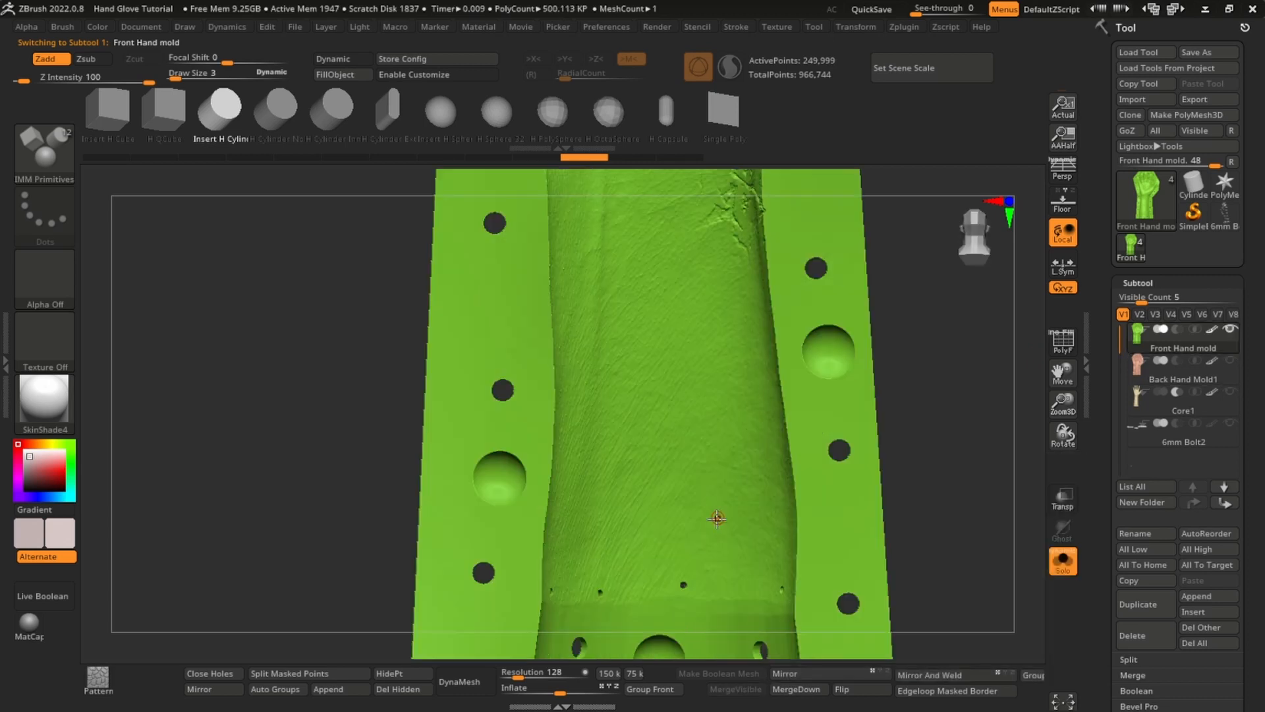
{"action": "right_click_drag", "start_coordinate": [680, 501], "coordinate": [682, 555], "text": "alt"}
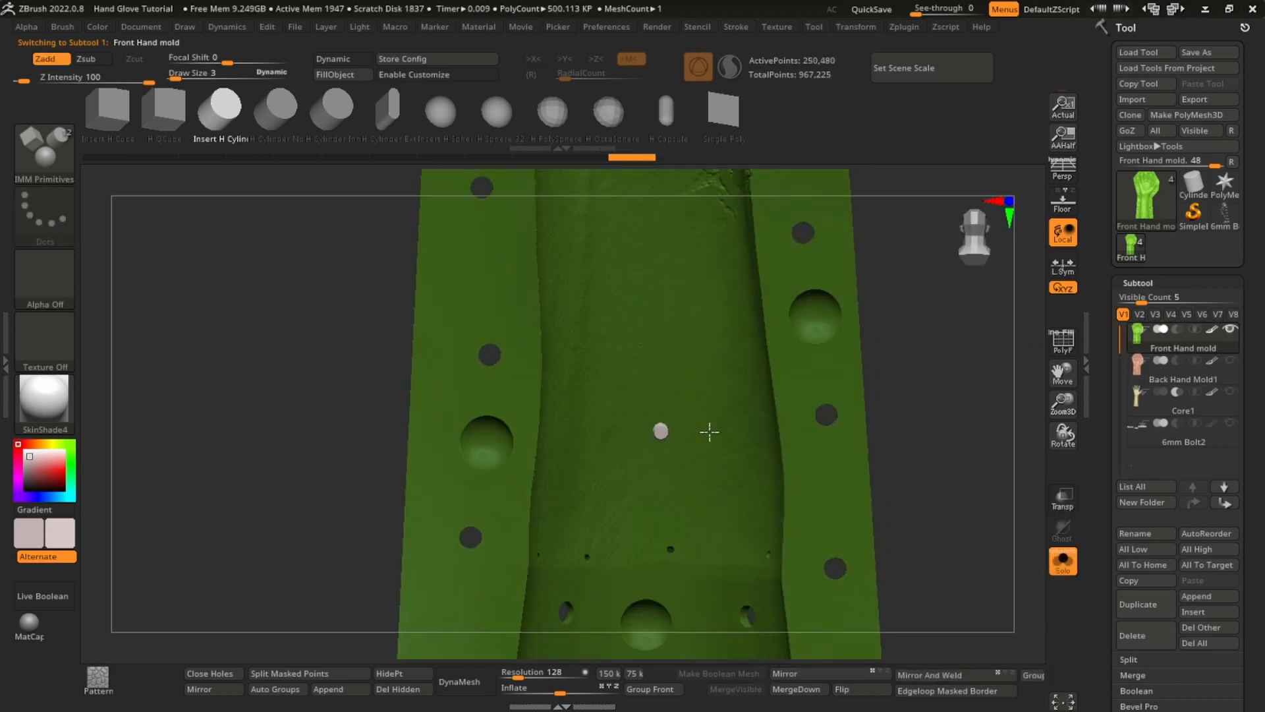
{"action": "right_click_drag", "start_coordinate": [705, 429], "coordinate": [689, 411]}
{"action": "right_click_drag", "start_coordinate": [616, 373], "coordinate": [638, 474]}
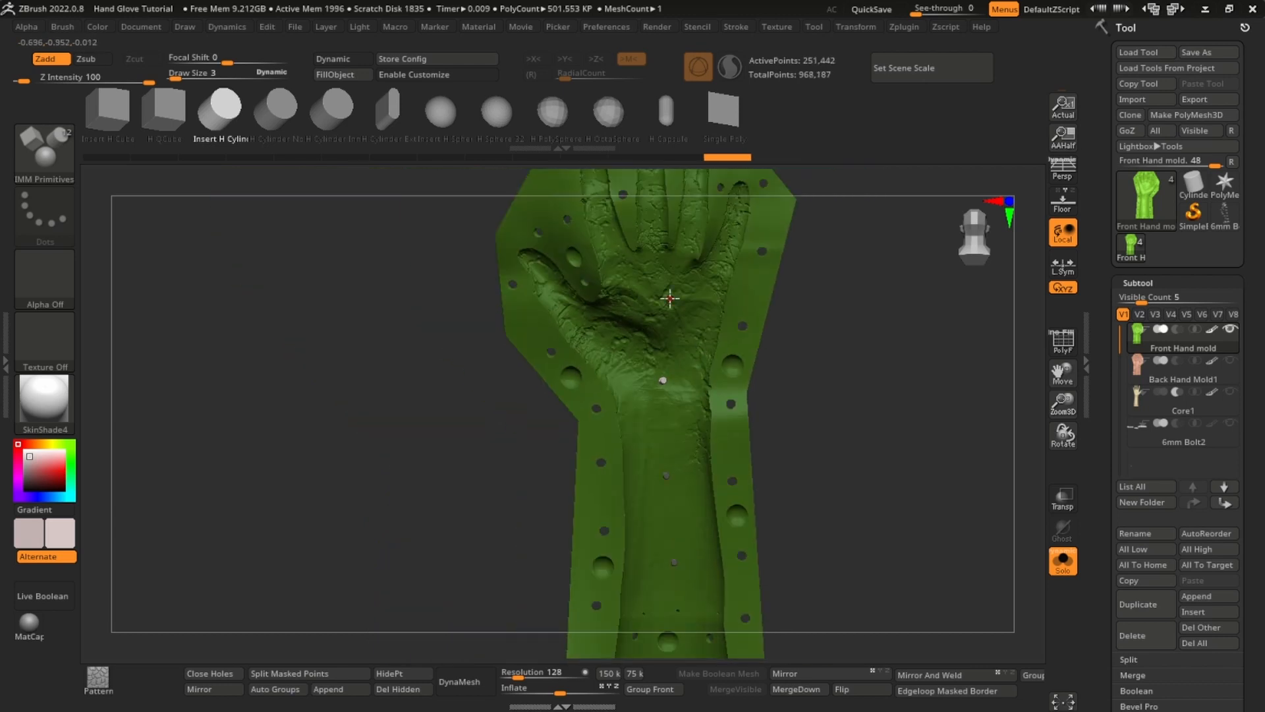
{"action": "right_click_drag", "start_coordinate": [669, 297], "coordinate": [628, 406]}
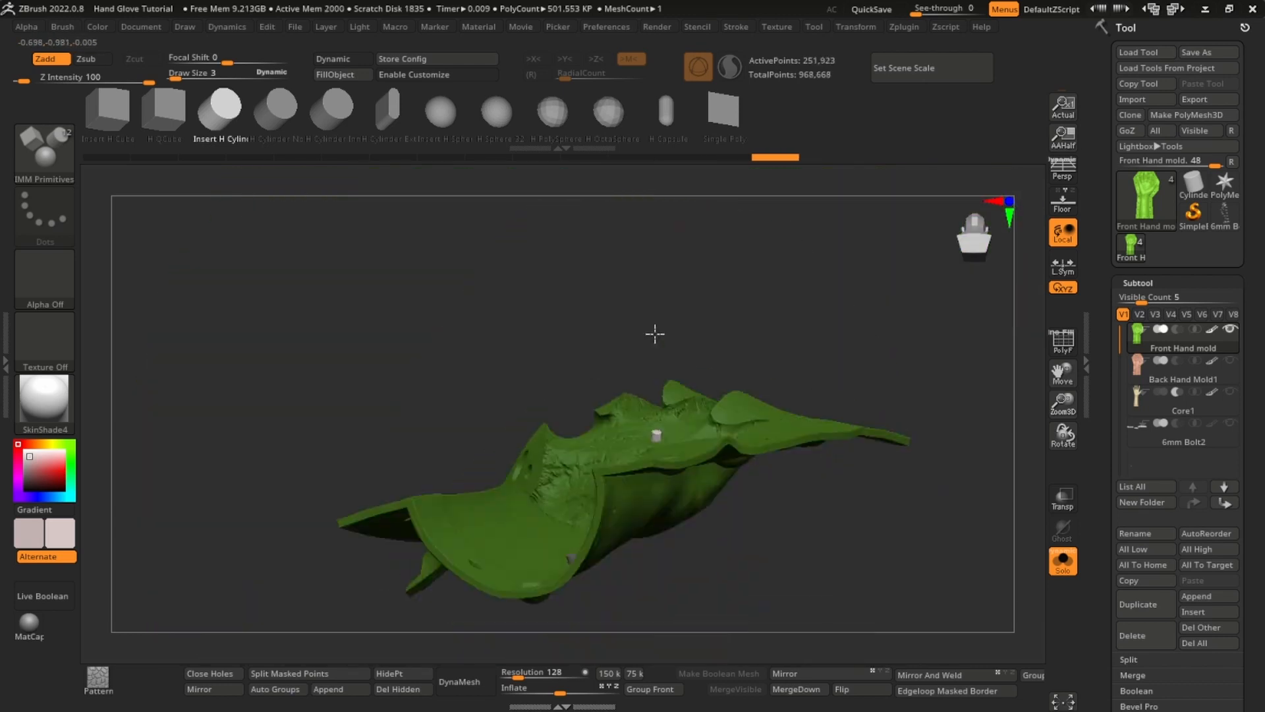
{"action": "right_click_drag", "start_coordinate": [655, 333], "coordinate": [596, 356]}
{"action": "left_click_drag", "start_coordinate": [593, 364], "coordinate": [595, 389]}
{"action": "right_click_drag", "start_coordinate": [669, 313], "coordinate": [631, 545], "text": "alt"}
{"action": "right_click_drag", "start_coordinate": [636, 435], "coordinate": [819, 389]}
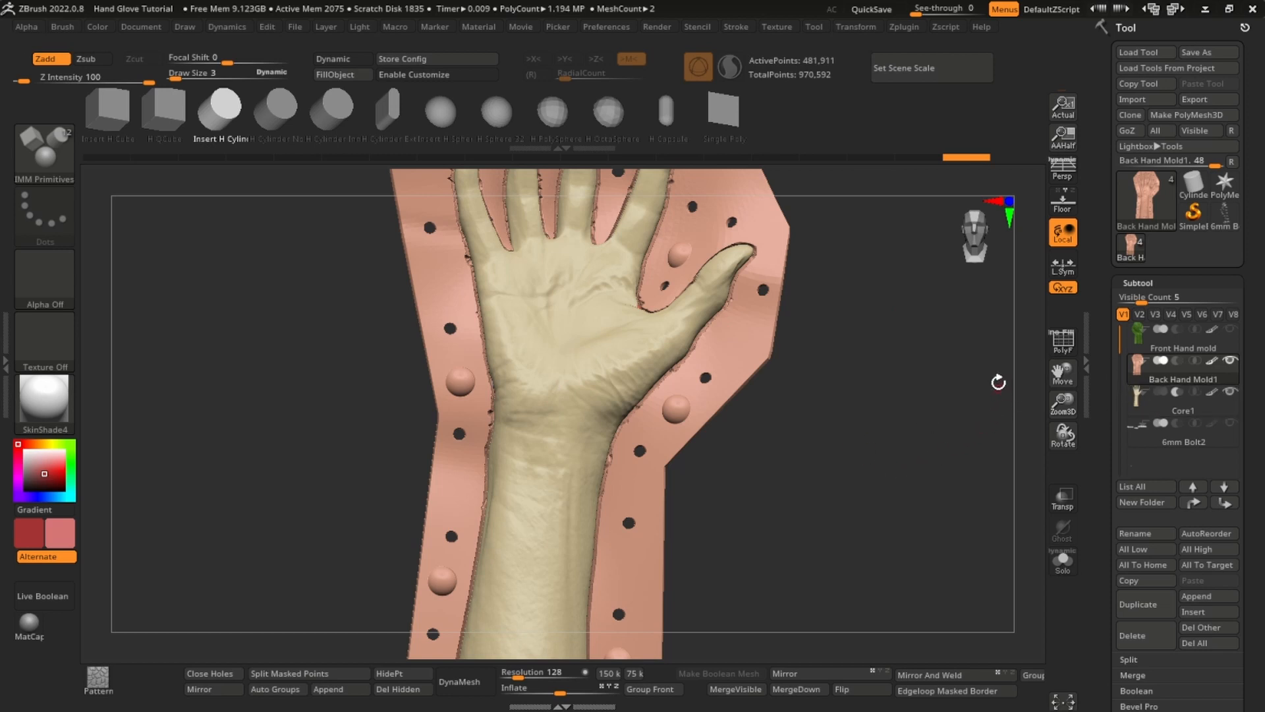
- Select Core1, turn on Live Boolean, and examine how far the back mold's pegs reach into the core
{"action": "left_click", "coordinate": [1159, 410]}
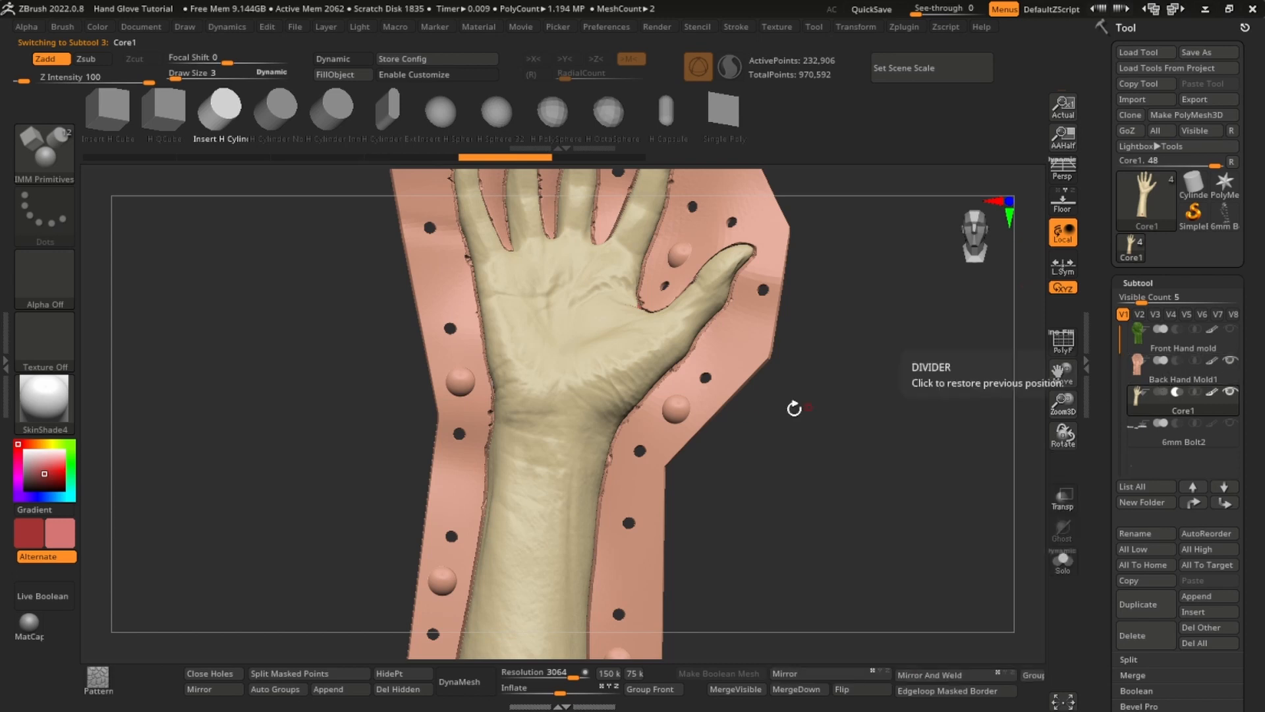
{"action": "left_click", "coordinate": [44, 595]}
{"action": "right_click_drag", "start_coordinate": [608, 417], "coordinate": [659, 382], "text": "alt"}
{"action": "right_click_drag", "start_coordinate": [658, 382], "coordinate": [632, 451], "text": "ctrl"}
{"action": "right_click_drag", "start_coordinate": [633, 452], "coordinate": [432, 586], "text": "alt"}
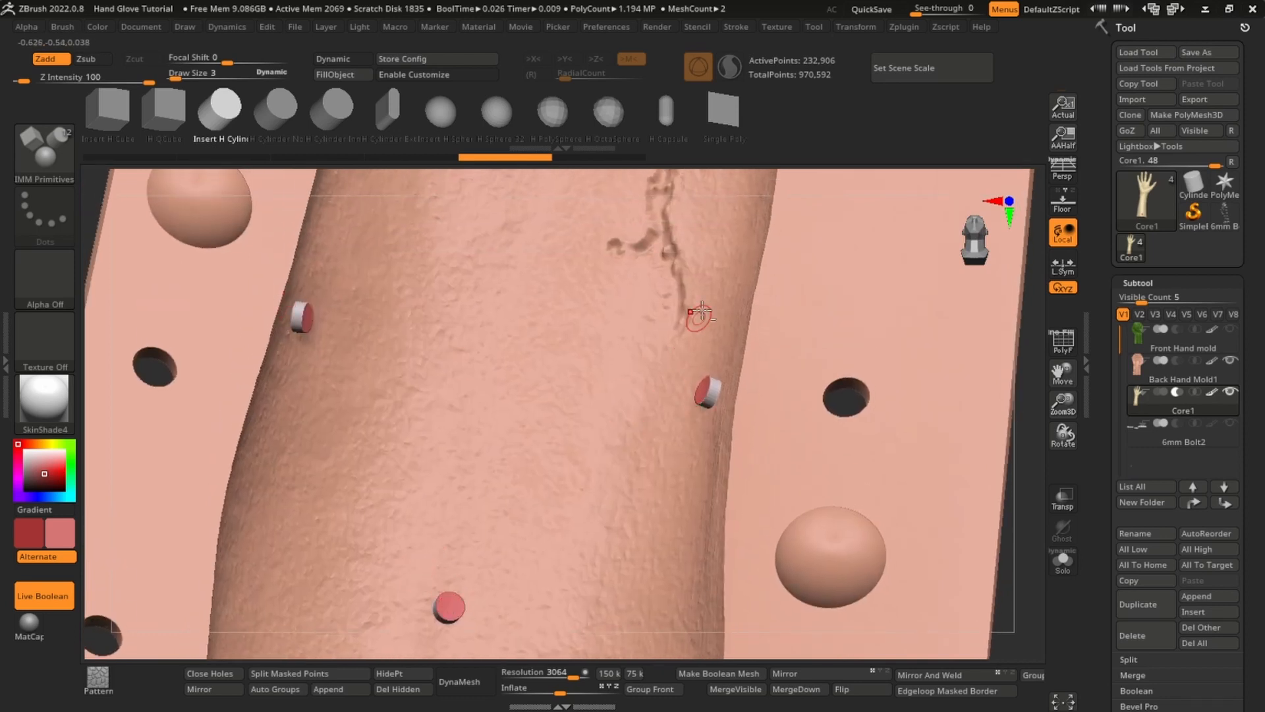
{"action": "right_click_drag", "start_coordinate": [694, 216], "coordinate": [632, 440], "text": "alt"}
{"action": "right_click_drag", "start_coordinate": [641, 390], "coordinate": [577, 420]}
- Select Back Hand Mold1 and reposition the peg on the back-of-hand surface relative to the core
{"action": "left_click", "coordinate": [784, 493], "text": "alt"}
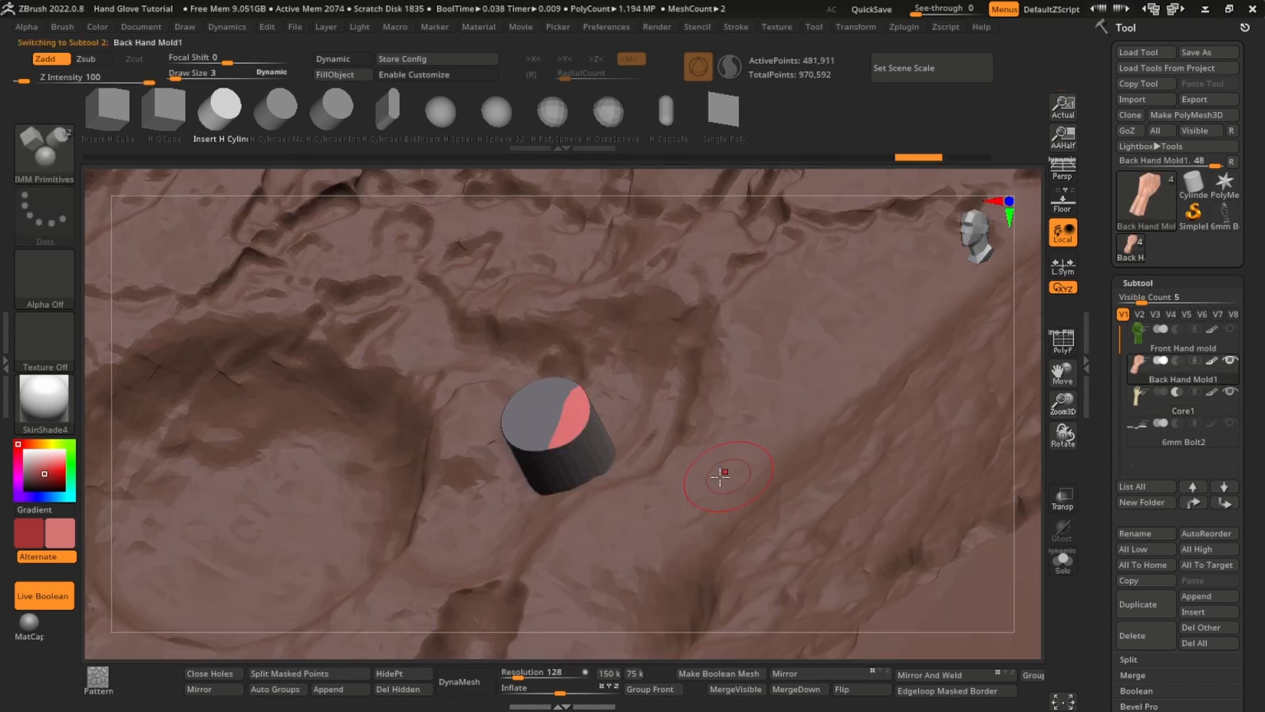
{"action": "key", "text": "w"}
{"action": "left_click_drag", "start_coordinate": [557, 437], "coordinate": [548, 423]}
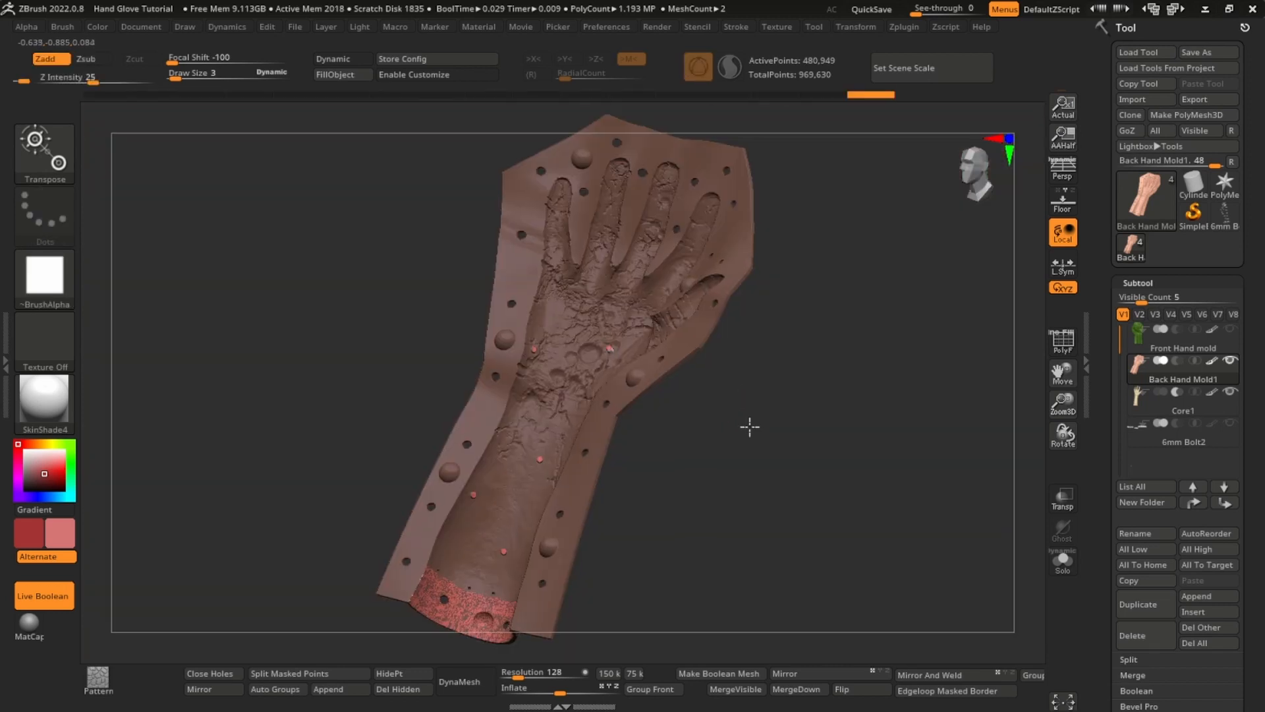
{"action": "left_click_drag", "start_coordinate": [749, 427], "coordinate": [734, 419]}
{"action": "key", "text": "q"}
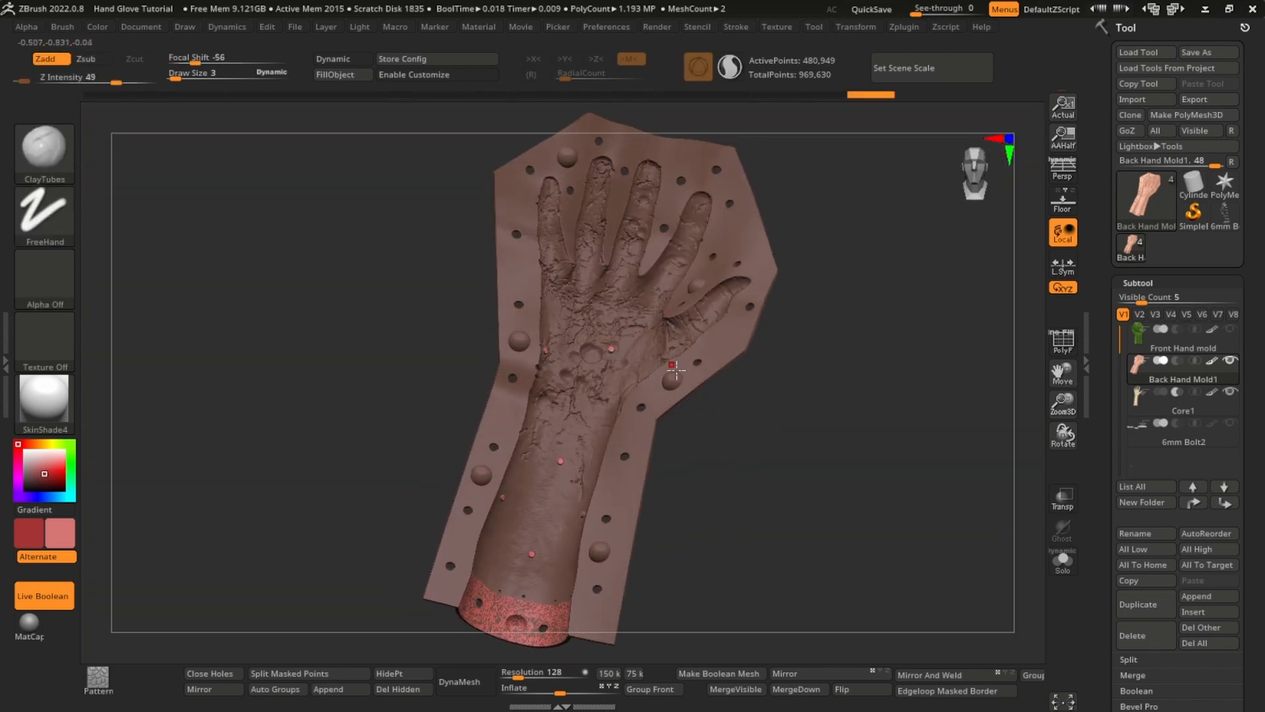
- Show the Front Hand mold, hide Back Hand Mold1, and examine the front mold's pegs against the core
{"action": "left_click", "coordinate": [1229, 357]}
{"action": "left_click", "coordinate": [1170, 351]}
{"action": "left_click_drag", "start_coordinate": [906, 448], "coordinate": [931, 435]}
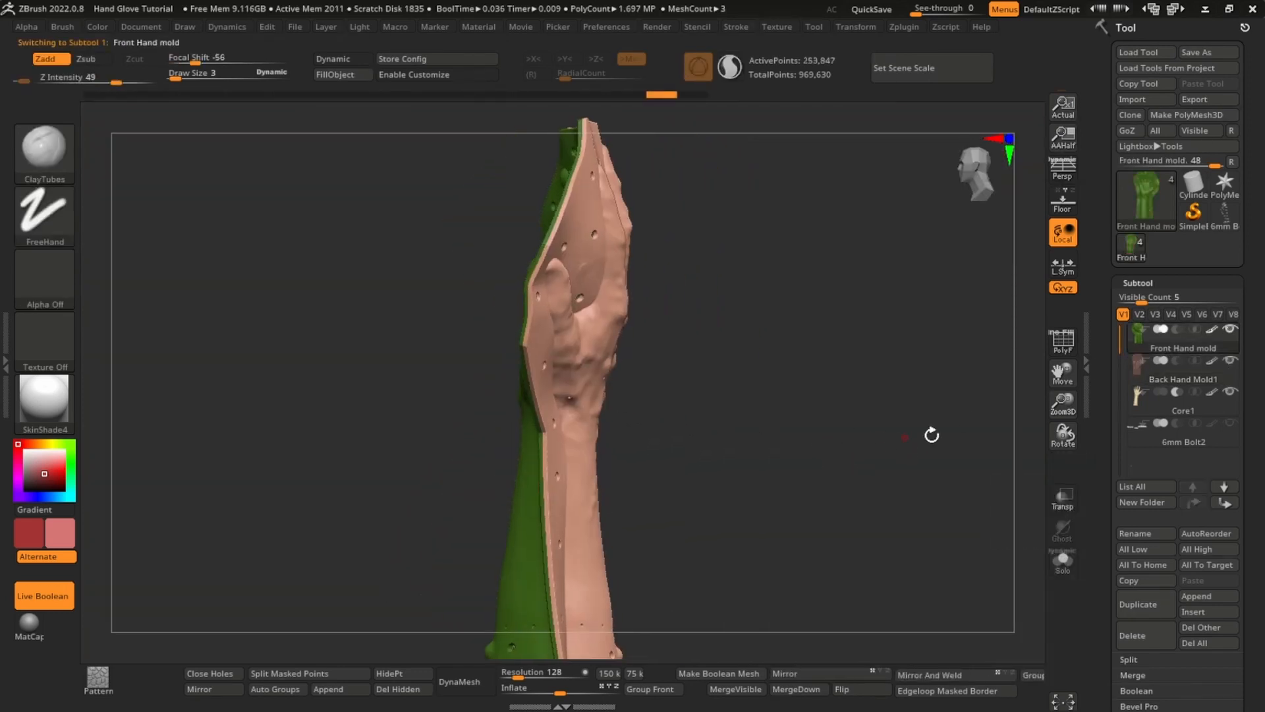
{"action": "left_click", "coordinate": [1229, 361]}
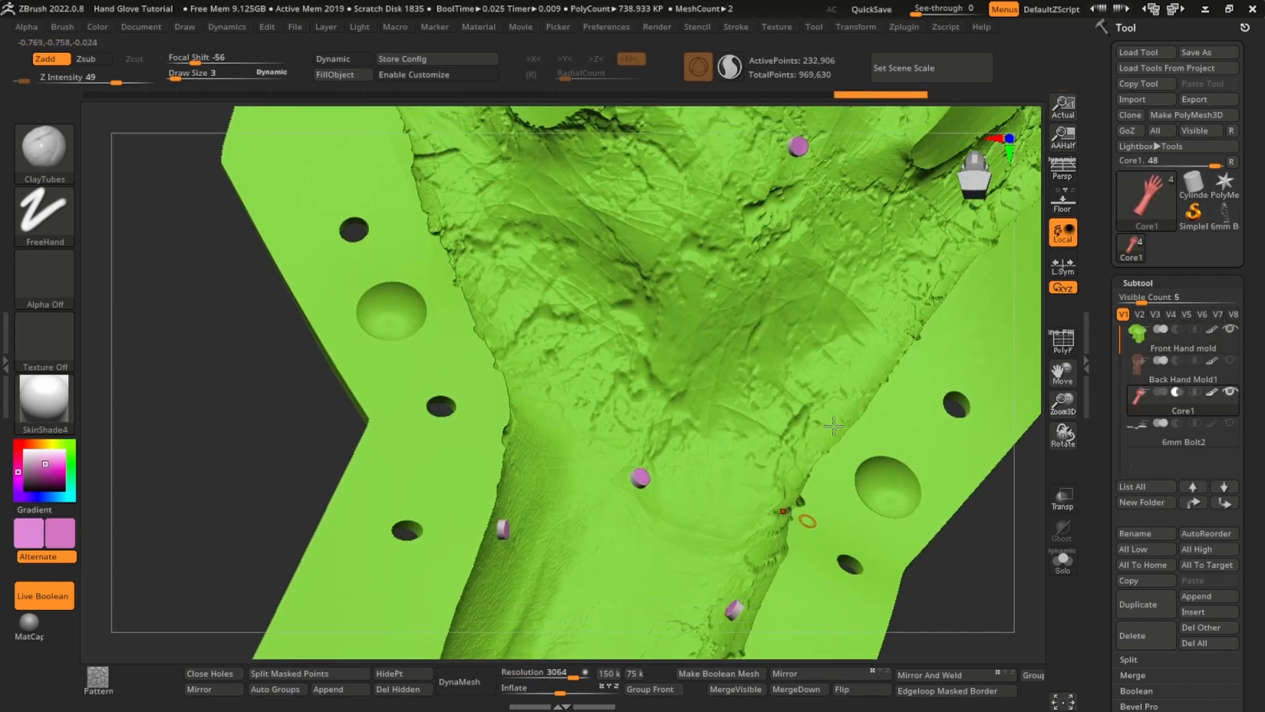
{"action": "mouse_move", "coordinate": [867, 370]}
{"action": "left_mouse_down"}
{"action": "mouse_move", "coordinate": [846, 350]}
{"action": "mouse_move", "coordinate": [861, 334]}
{"action": "left_mouse_up"}
{"action": "left_click_drag", "start_coordinate": [856, 435], "coordinate": [850, 409]}
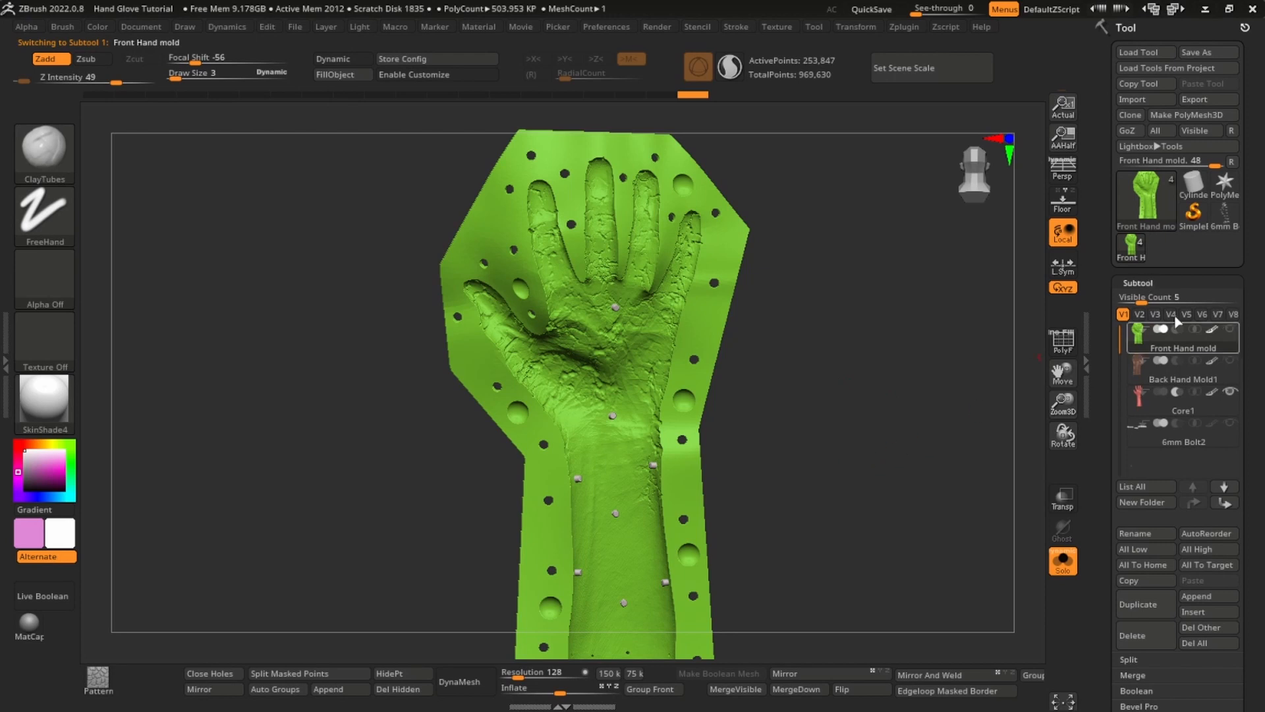
{"action": "left_click_drag", "start_coordinate": [843, 542], "coordinate": [889, 529], "text": "alt"}
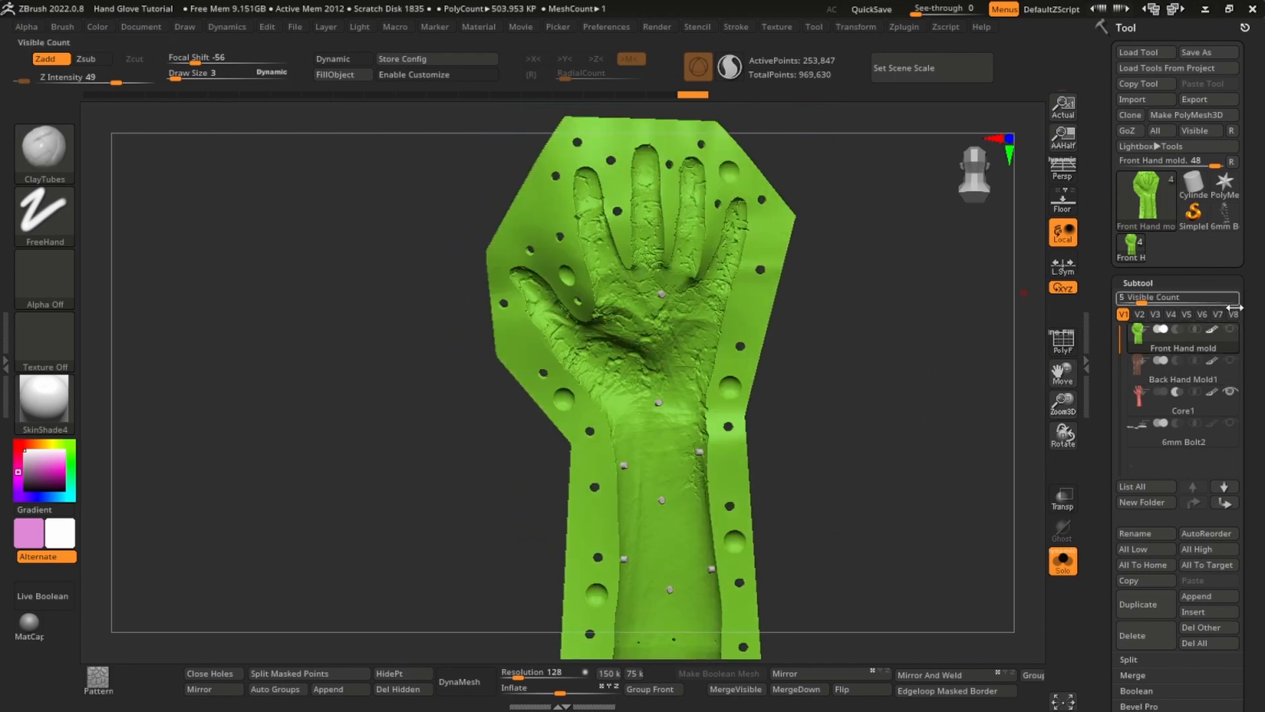
- Select the Core1 subtool and append a PM3D_Cube3D subtool to the tool
{"action": "left_click", "coordinate": [1189, 413]}
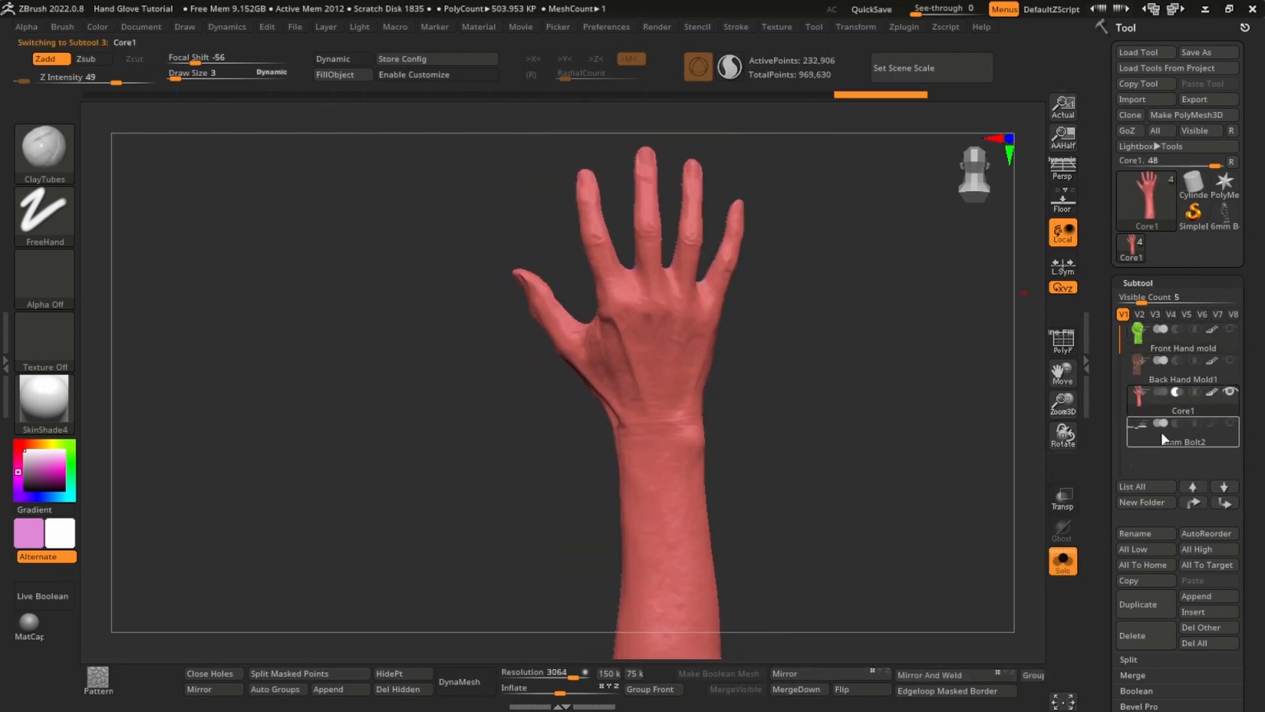
{"action": "left_click_drag", "start_coordinate": [923, 521], "coordinate": [913, 499], "text": "alt"}
{"action": "left_click_drag", "start_coordinate": [796, 320], "coordinate": [788, 400], "text": "alt"}
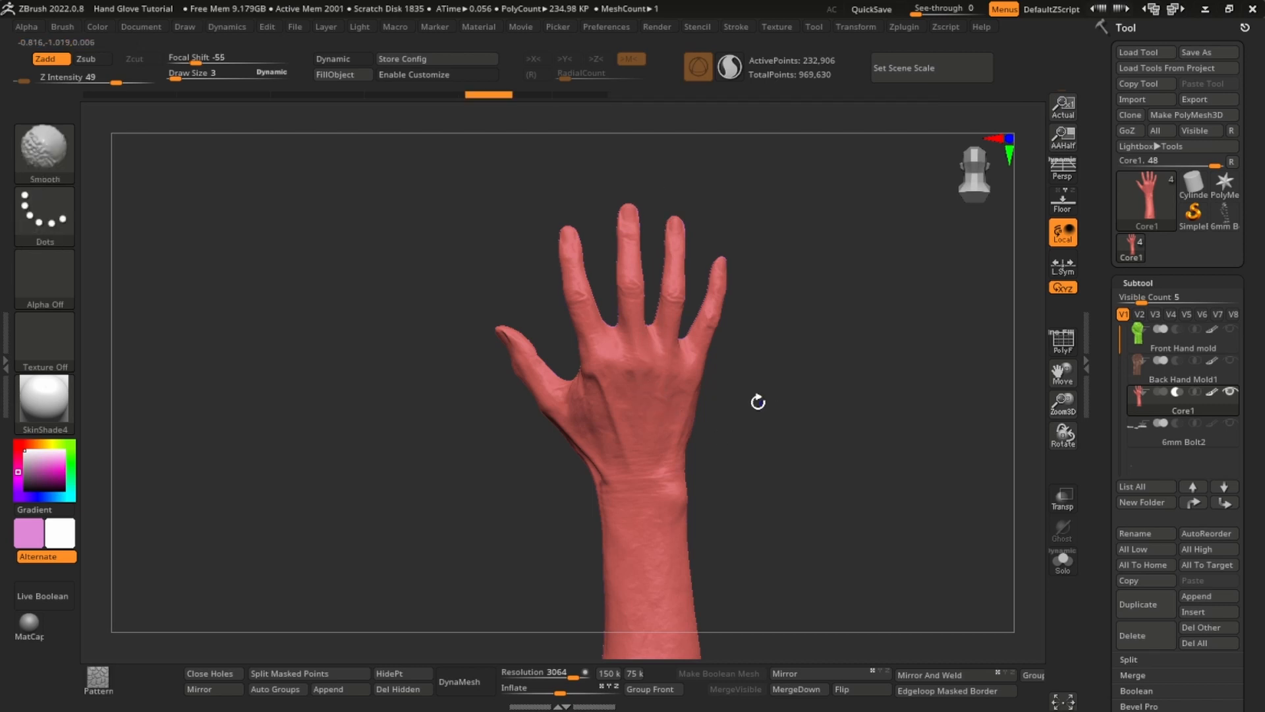
{"action": "left_click", "coordinate": [366, 690]}
{"action": "left_click", "coordinate": [153, 448]}
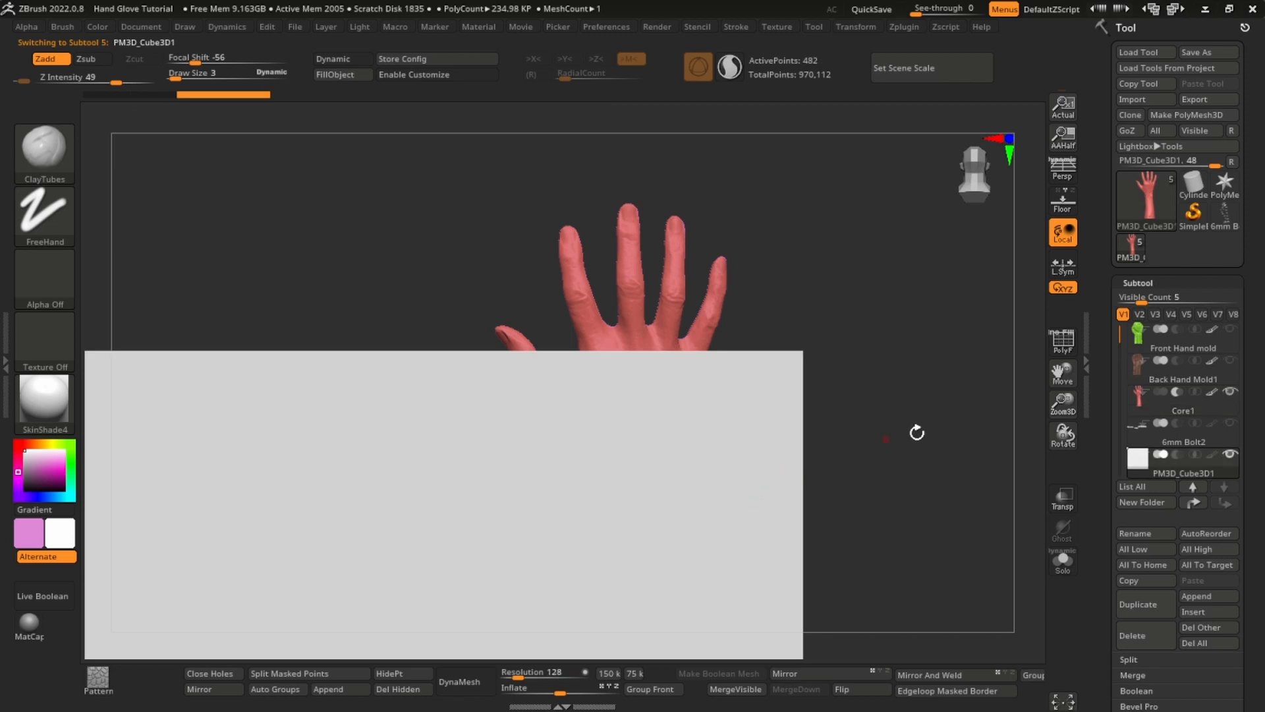
- Reinitialize the appended cube as a QCube with X, Y and Z resolution 2
{"action": "left_click_drag", "start_coordinate": [1235, 305], "coordinate": [1242, 187]}
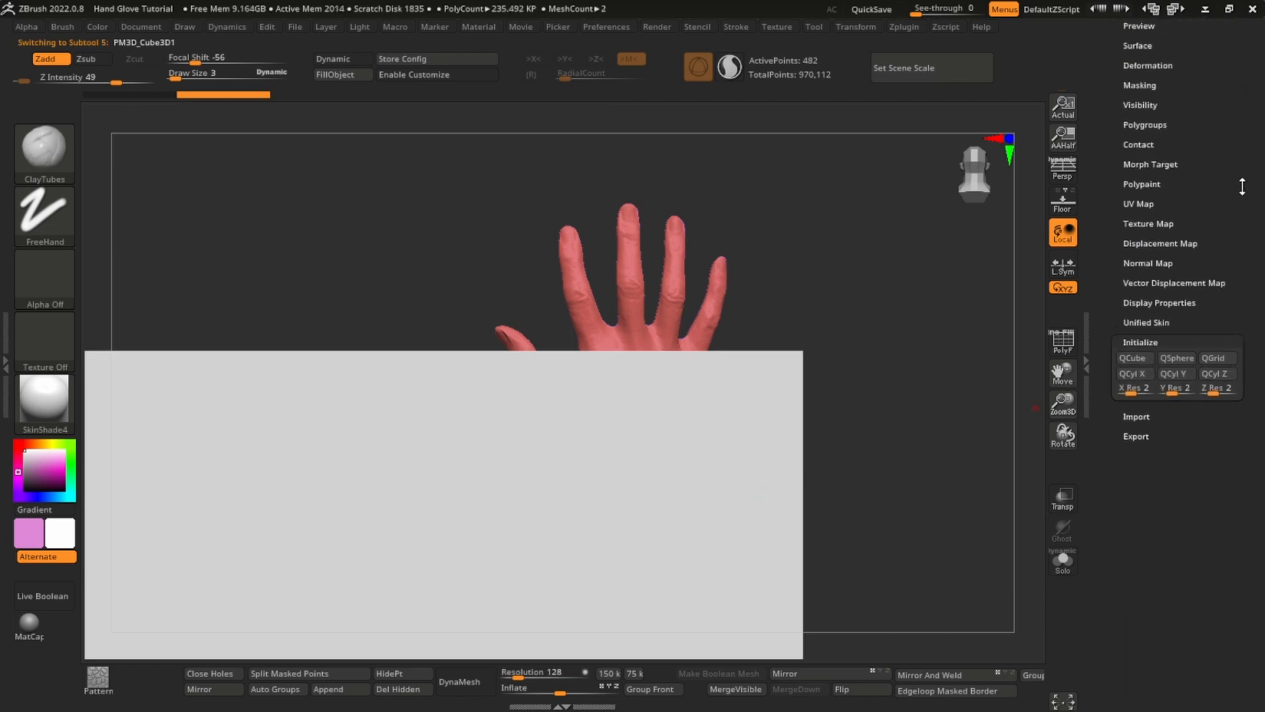
{"action": "left_click", "coordinate": [1133, 362]}
{"action": "key", "text": "f"}
{"action": "key", "text": "f"}
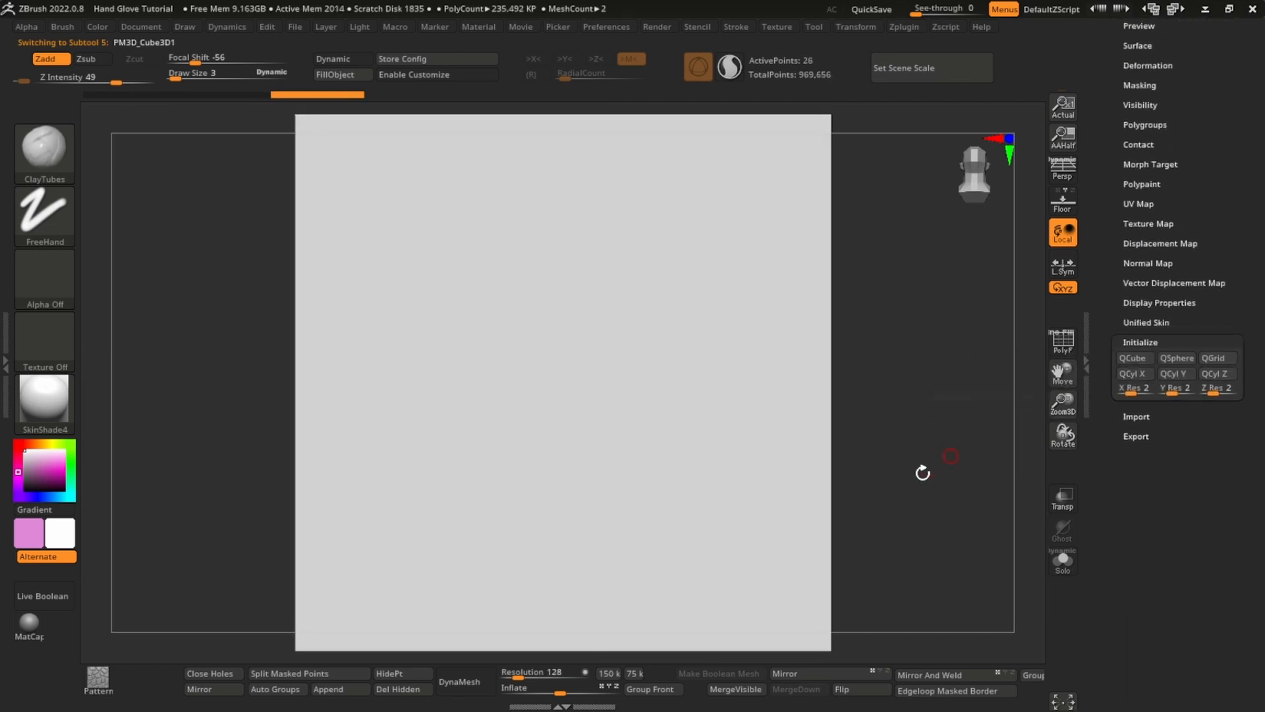
- Move, tilt and narrow the cube over the thumb side of the hand core, with transparency turned on
{"action": "key", "text": "w"}
{"action": "key", "text": "shift+f"}
{"action": "right_click_drag", "start_coordinate": [663, 291], "coordinate": [599, 369], "text": "alt"}
{"action": "right_click_drag", "start_coordinate": [518, 351], "coordinate": [956, 357], "text": "shift"}
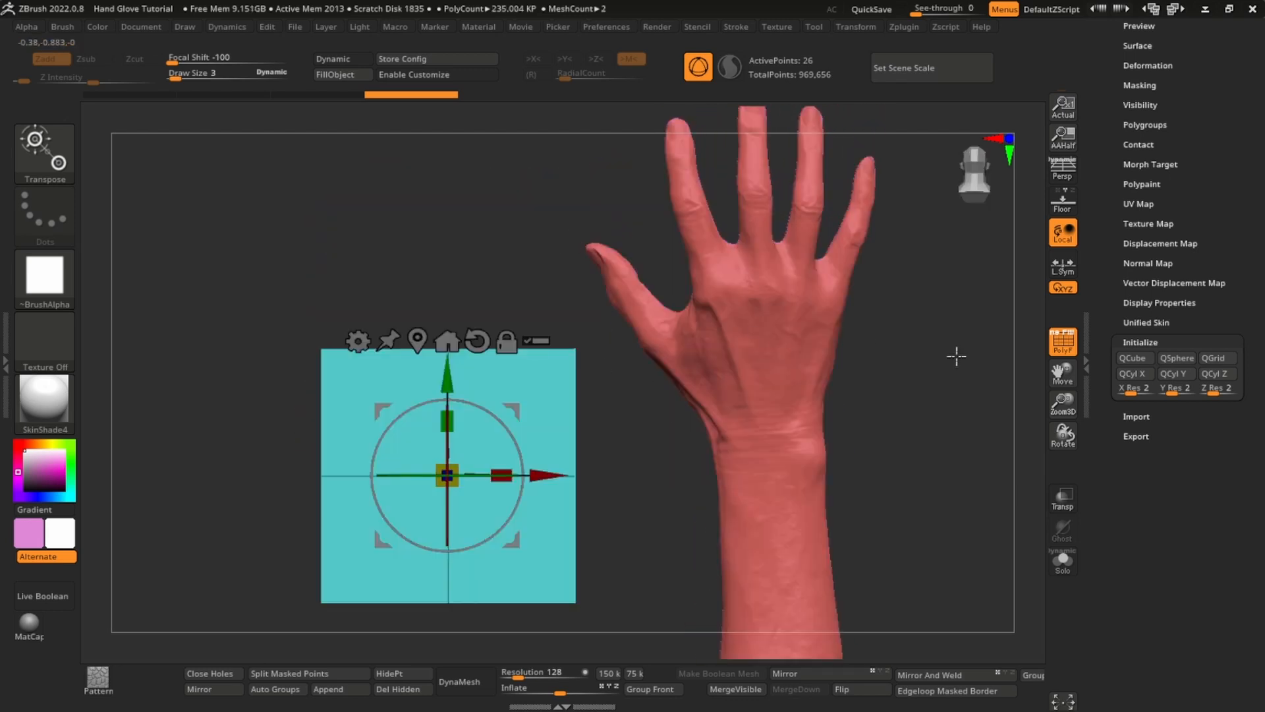
{"action": "left_click", "coordinate": [1063, 504]}
{"action": "key", "text": "shift+f"}
{"action": "left_click_drag", "start_coordinate": [516, 405], "coordinate": [649, 286]}
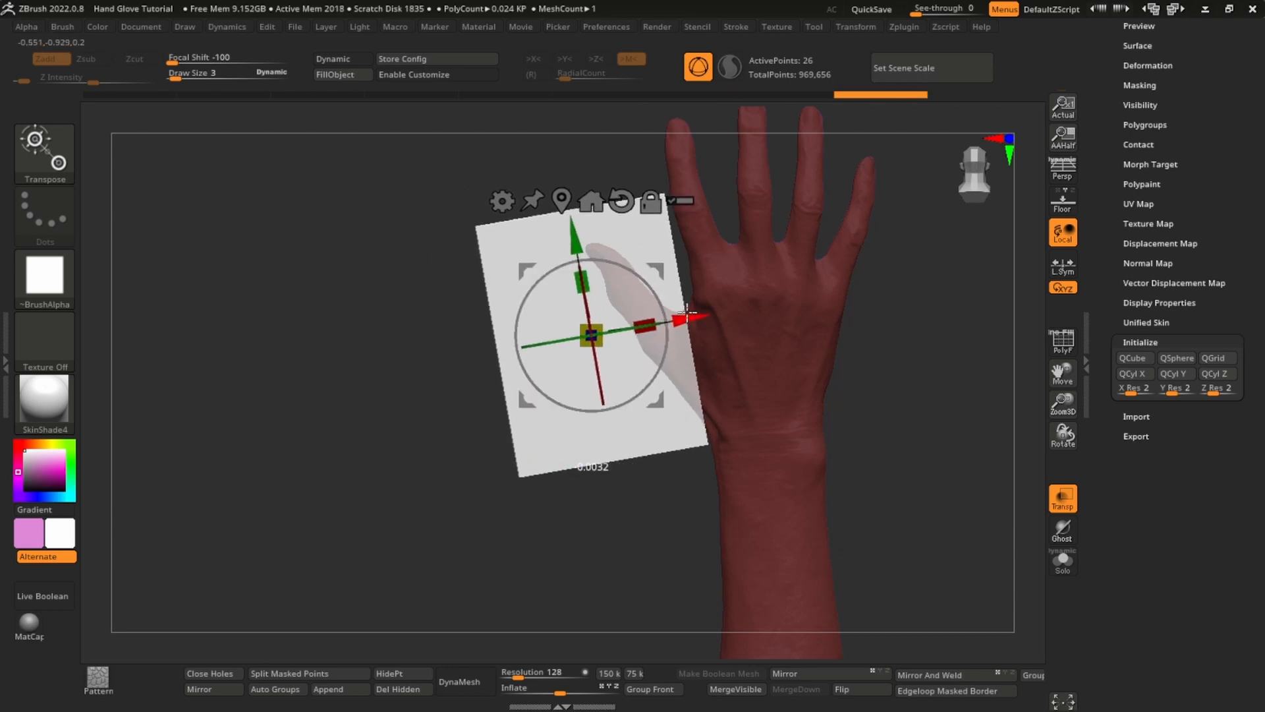
- Align the cube front to back over the thumb in side view, turn transparency off, and check its placement
{"action": "right_click_drag", "start_coordinate": [778, 352], "coordinate": [573, 343], "text": "shift"}
{"action": "left_click_drag", "start_coordinate": [510, 329], "coordinate": [590, 334]}
{"action": "left_click_drag", "start_coordinate": [477, 334], "coordinate": [470, 334]}
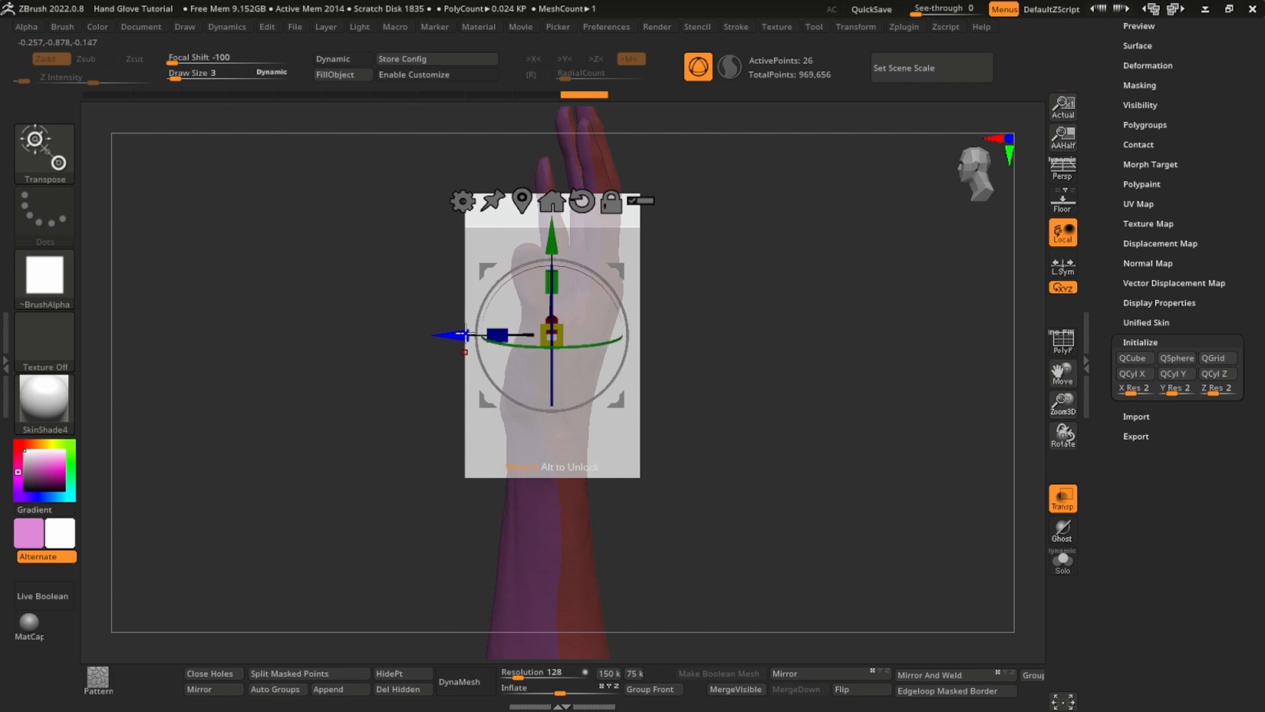
{"action": "key", "text": "q"}
{"action": "mouse_move", "coordinate": [613, 356]}
{"action": "right_mouse_down"}
{"action": "mouse_move", "coordinate": [720, 394]}
{"action": "mouse_move", "coordinate": [790, 481]}
{"action": "right_mouse_up"}
{"action": "left_click", "coordinate": [1062, 499]}
{"action": "mouse_move", "coordinate": [856, 422]}
{"action": "right_mouse_down"}
{"action": "mouse_move", "coordinate": [720, 402]}
{"action": "mouse_move", "coordinate": [877, 369]}
{"action": "right_mouse_up"}
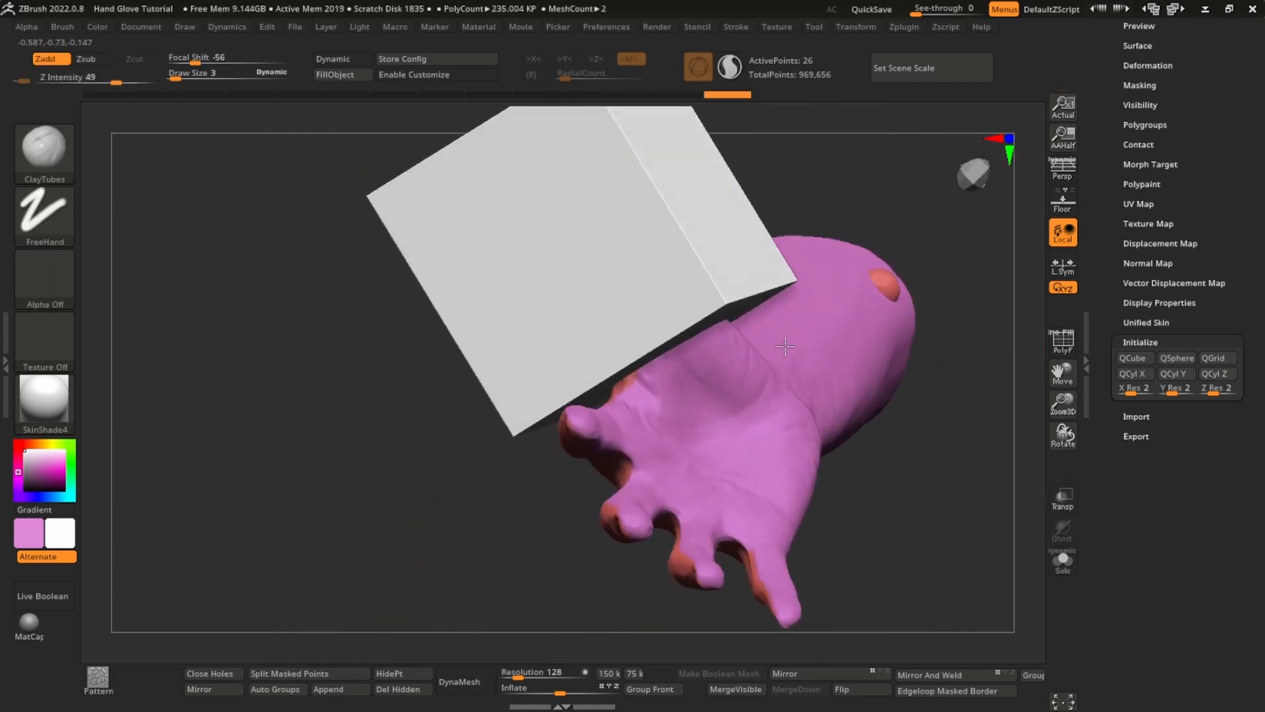
- Fine-tune the cube's position so its inner face follows the palm edge at the base of the thumb, using the polyframe display
{"action": "right_click_drag", "start_coordinate": [732, 277], "coordinate": [737, 345], "text": "ctrl"}
{"action": "key", "text": "w"}
{"action": "key", "text": "shift+f"}
{"action": "right_click_drag", "start_coordinate": [197, 422], "coordinate": [421, 541]}
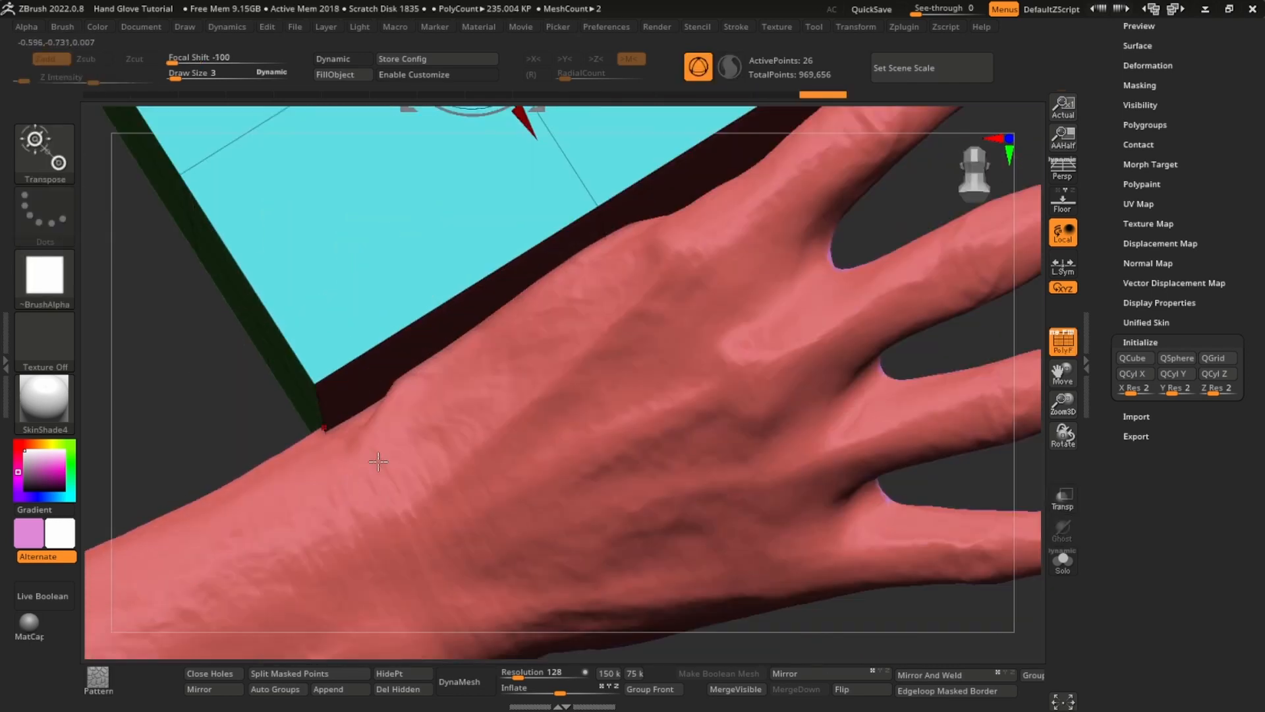
{"action": "right_click_drag", "start_coordinate": [379, 461], "coordinate": [527, 461], "text": "alt"}
{"action": "right_click_drag", "start_coordinate": [527, 461], "coordinate": [560, 423]}
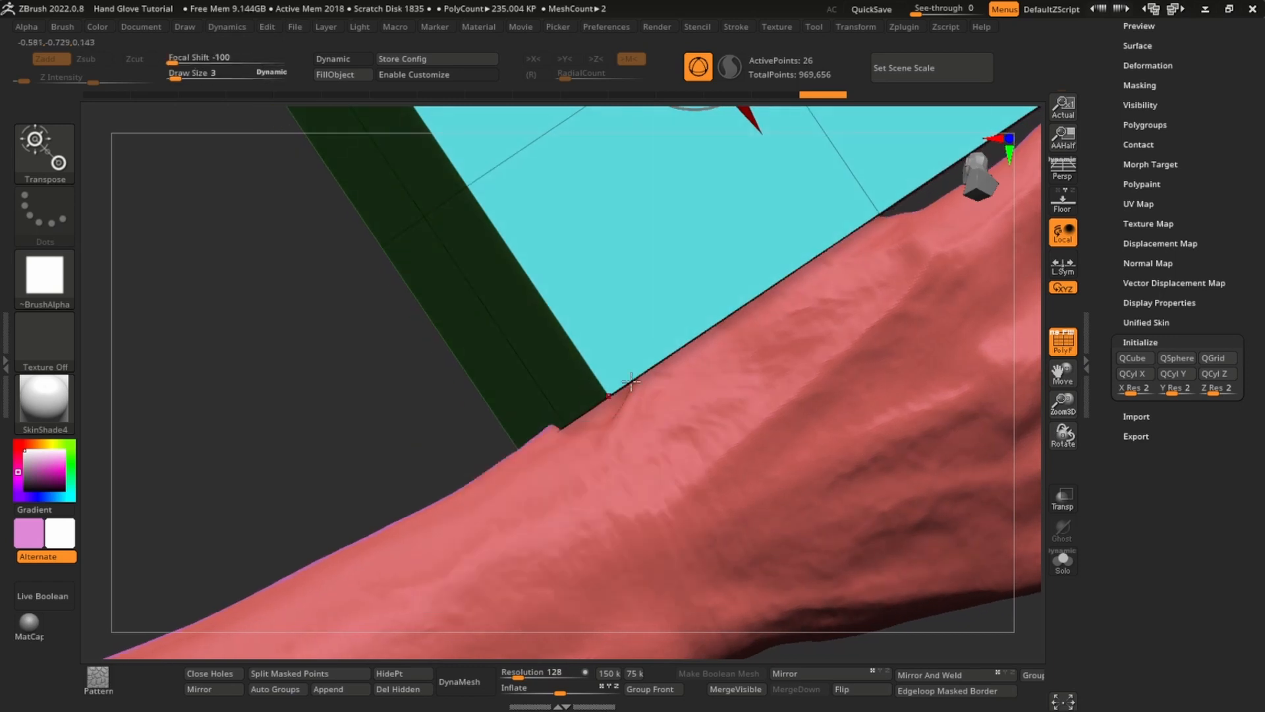
{"action": "right_click_drag", "start_coordinate": [629, 377], "coordinate": [594, 329], "text": "ctrl"}
{"action": "left_click_drag", "start_coordinate": [649, 279], "coordinate": [646, 268]}
{"action": "right_click_drag", "start_coordinate": [646, 269], "coordinate": [625, 266]}
{"action": "right_click_drag", "start_coordinate": [626, 266], "coordinate": [599, 320], "text": "alt"}
{"action": "left_click_drag", "start_coordinate": [573, 305], "coordinate": [565, 300]}
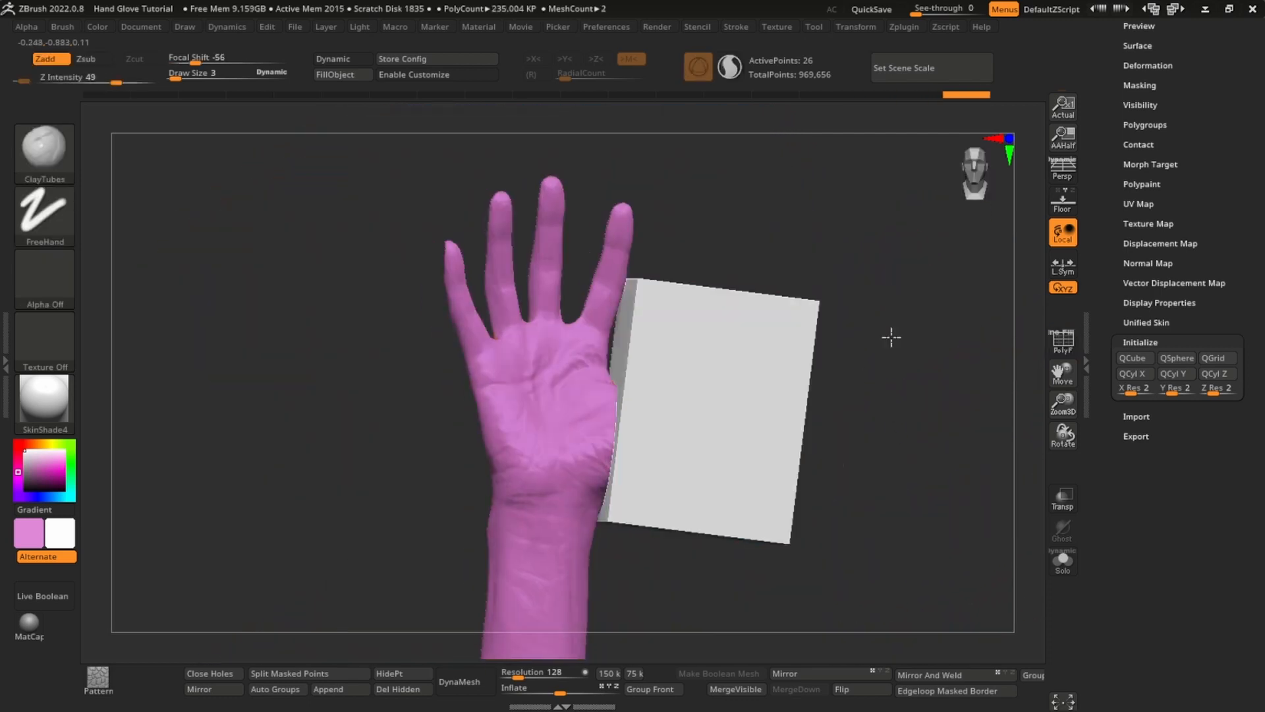
- Set PM3D_Cube3D1 to intersection and turn on Live Boolean to preview the thumb portion of the core
{"action": "left_click_drag", "start_coordinate": [901, 358], "coordinate": [903, 341]}
{"action": "scroll", "coordinate": [1152, 79], "scroll_direction": "up", "scroll_amount": 7}
{"action": "left_click", "coordinate": [1152, 80]}
{"action": "scroll", "coordinate": [1135, 259], "scroll_direction": "up", "scroll_amount": 8}
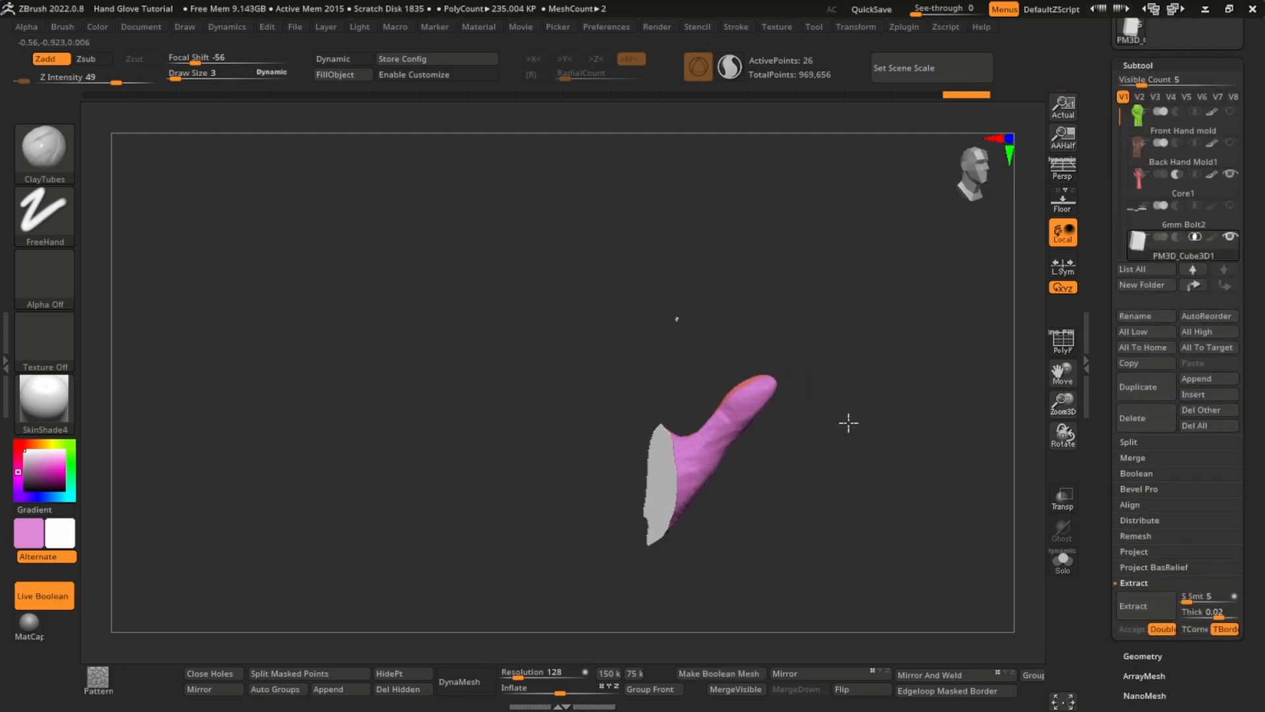
{"action": "left_click_drag", "start_coordinate": [847, 424], "coordinate": [708, 328]}
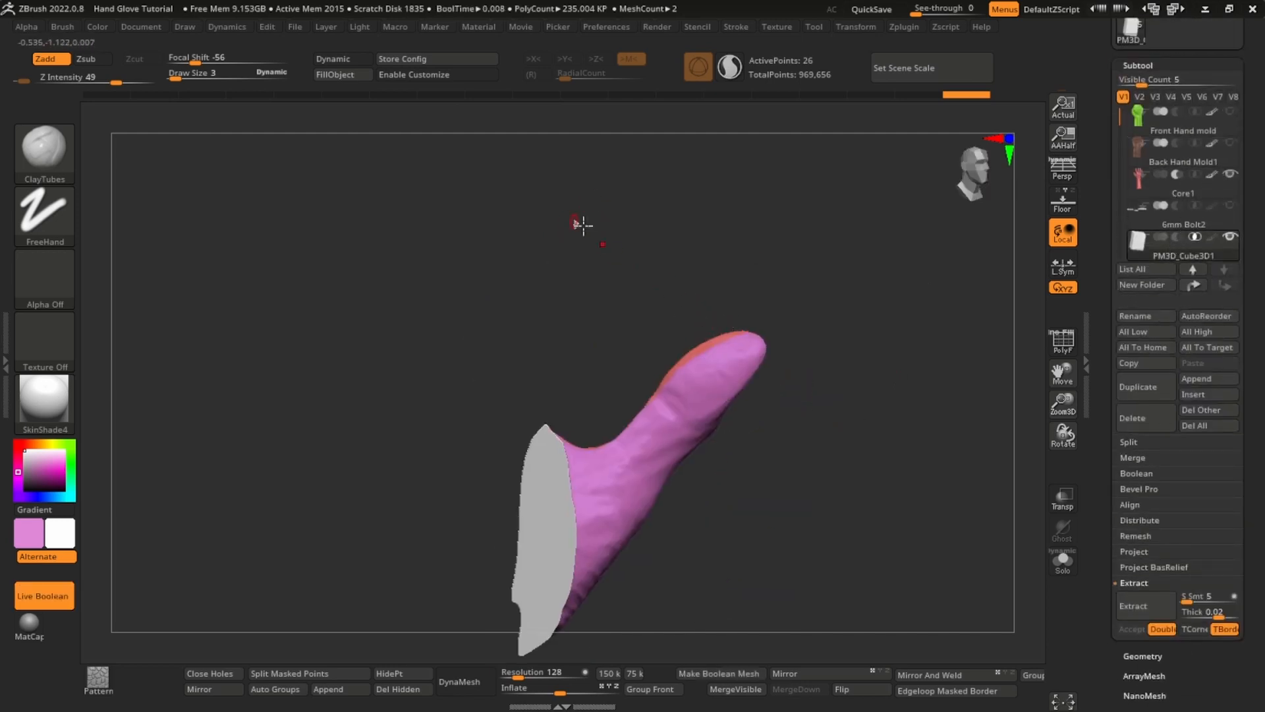
{"action": "right_click_drag", "start_coordinate": [642, 422], "coordinate": [646, 461], "text": "alt"}
{"action": "key", "text": "w"}
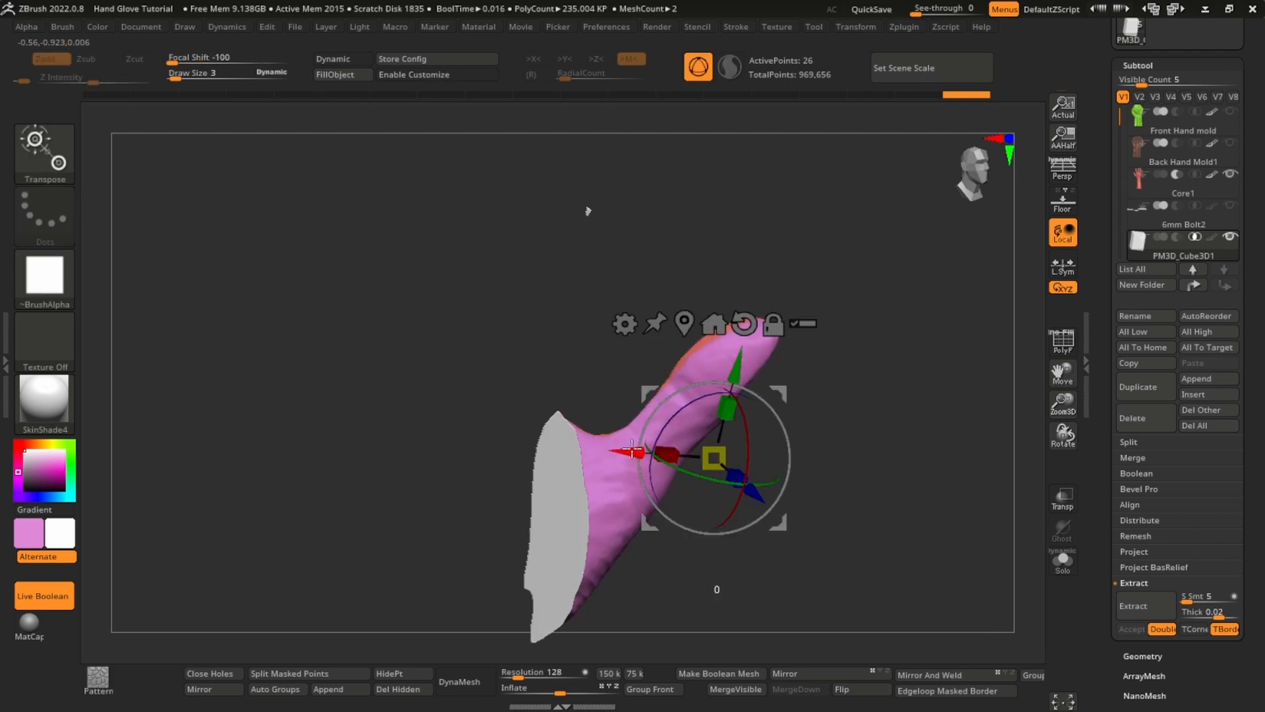
{"action": "left_click_drag", "start_coordinate": [632, 450], "coordinate": [633, 450]}
{"action": "key", "text": "q"}
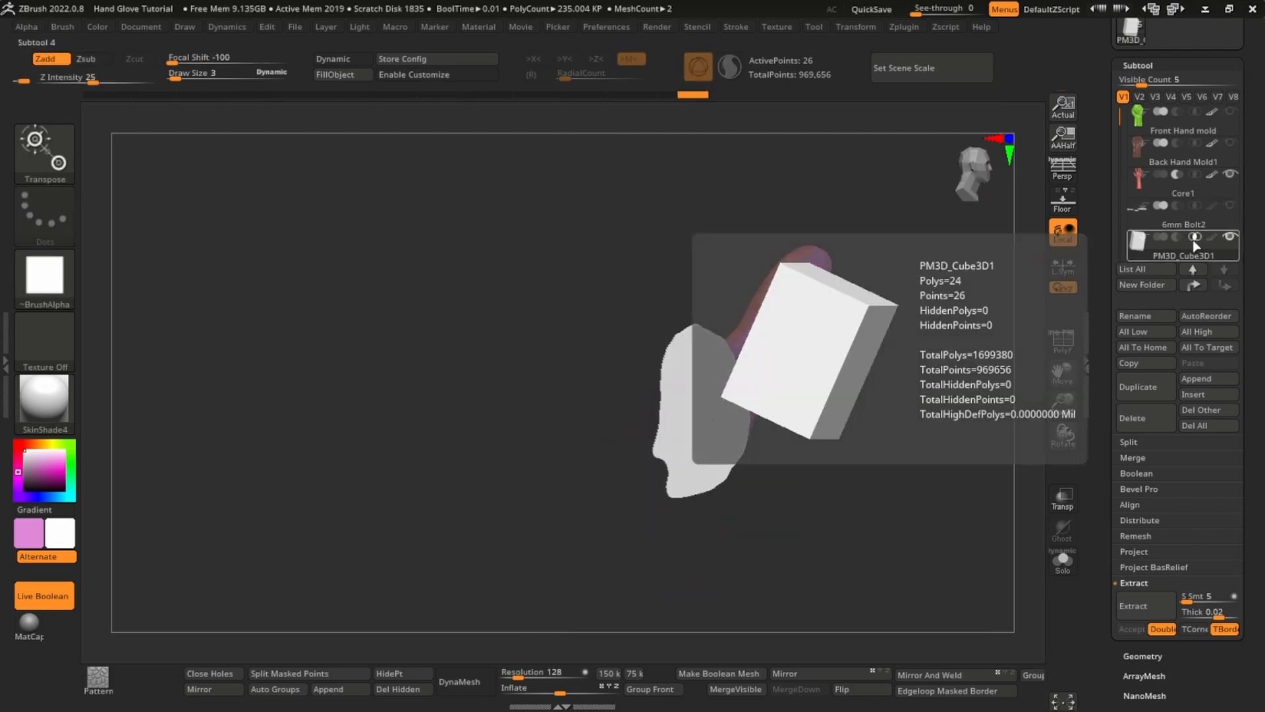
- Compare the subtraction and intersection previews of the thumb cube, and turn Live Boolean off
{"action": "left_click", "coordinate": [1179, 238]}
{"action": "left_click_drag", "start_coordinate": [803, 421], "coordinate": [832, 344]}
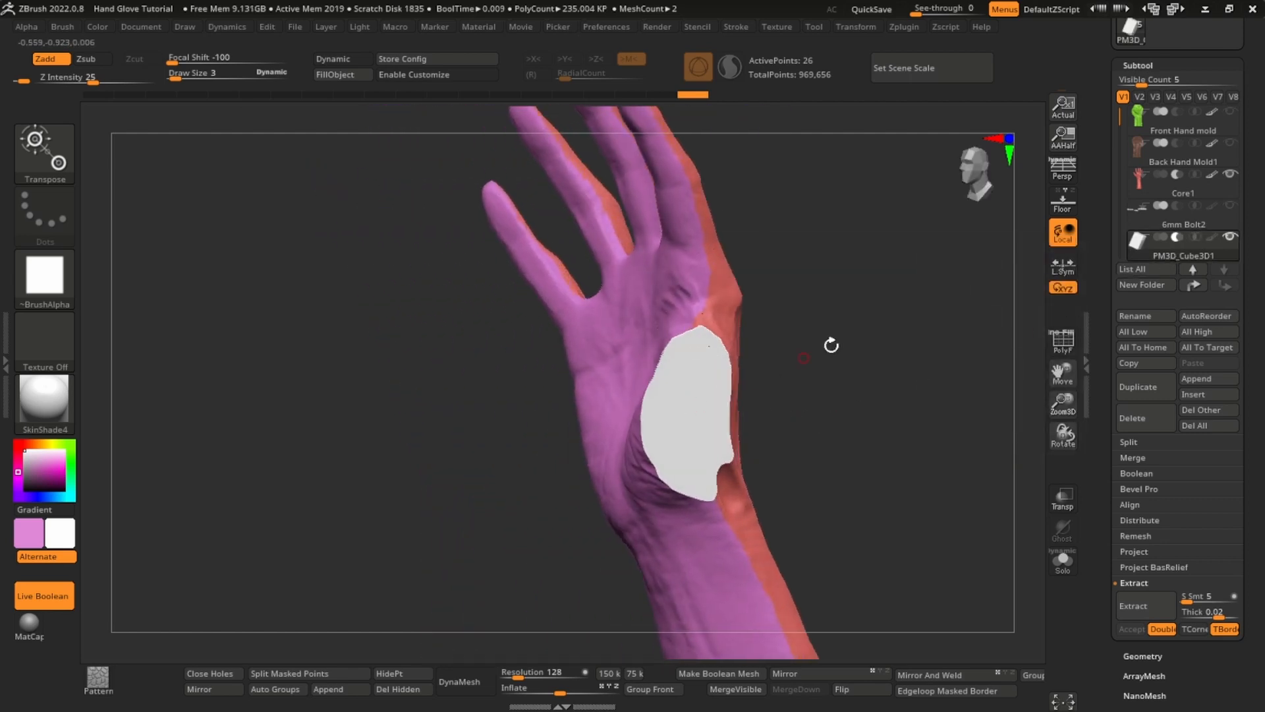
{"action": "left_click", "coordinate": [1194, 237]}
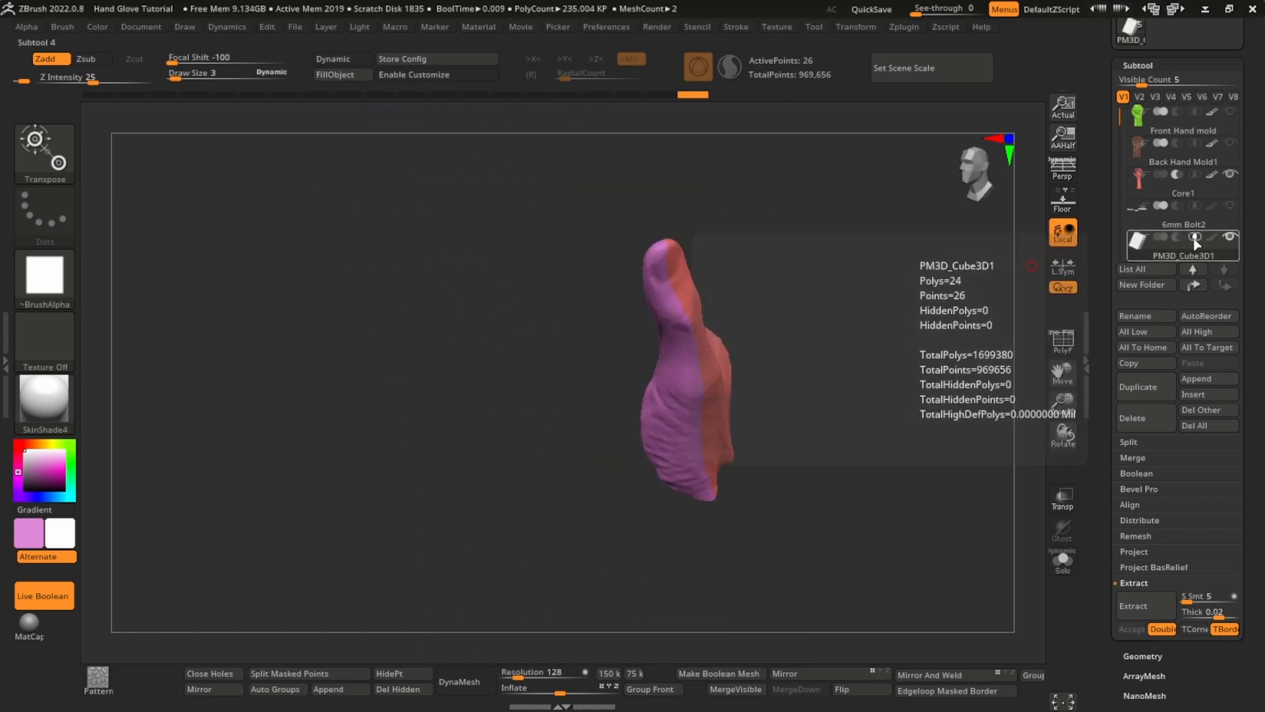
{"action": "left_click_drag", "start_coordinate": [793, 396], "coordinate": [872, 373]}
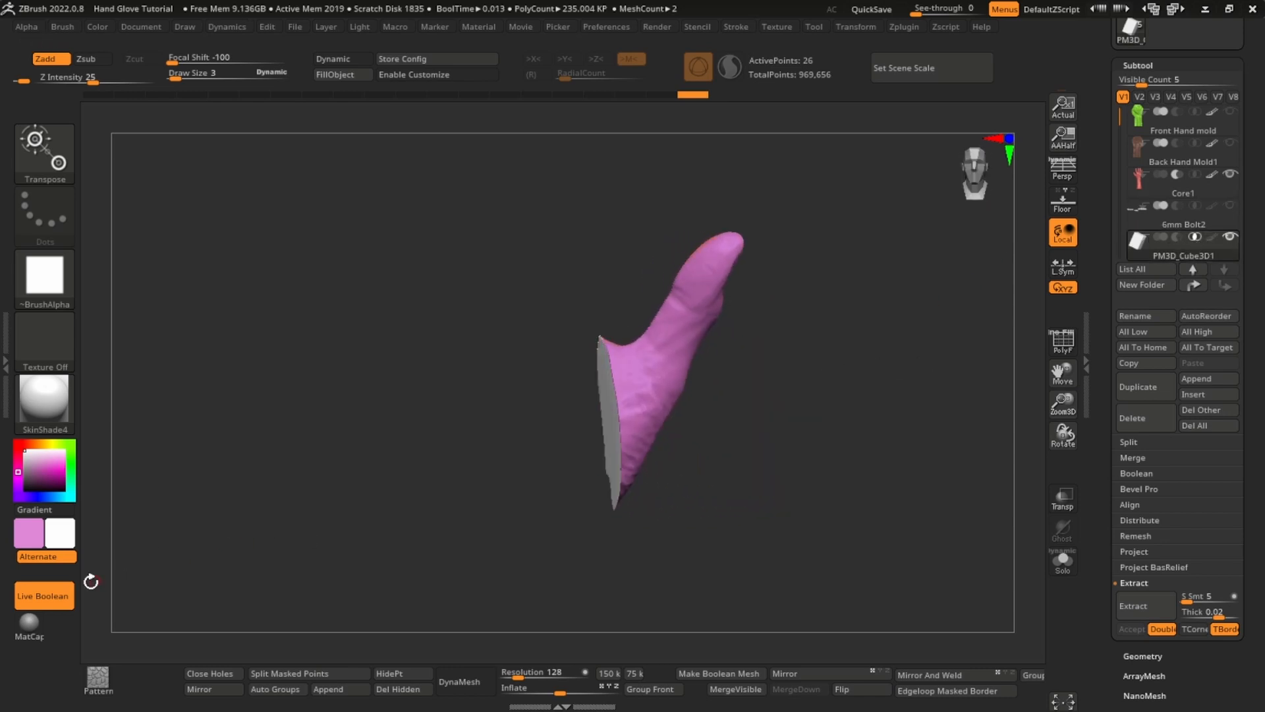
{"action": "left_click", "coordinate": [56, 597]}
{"action": "key", "text": "w"}
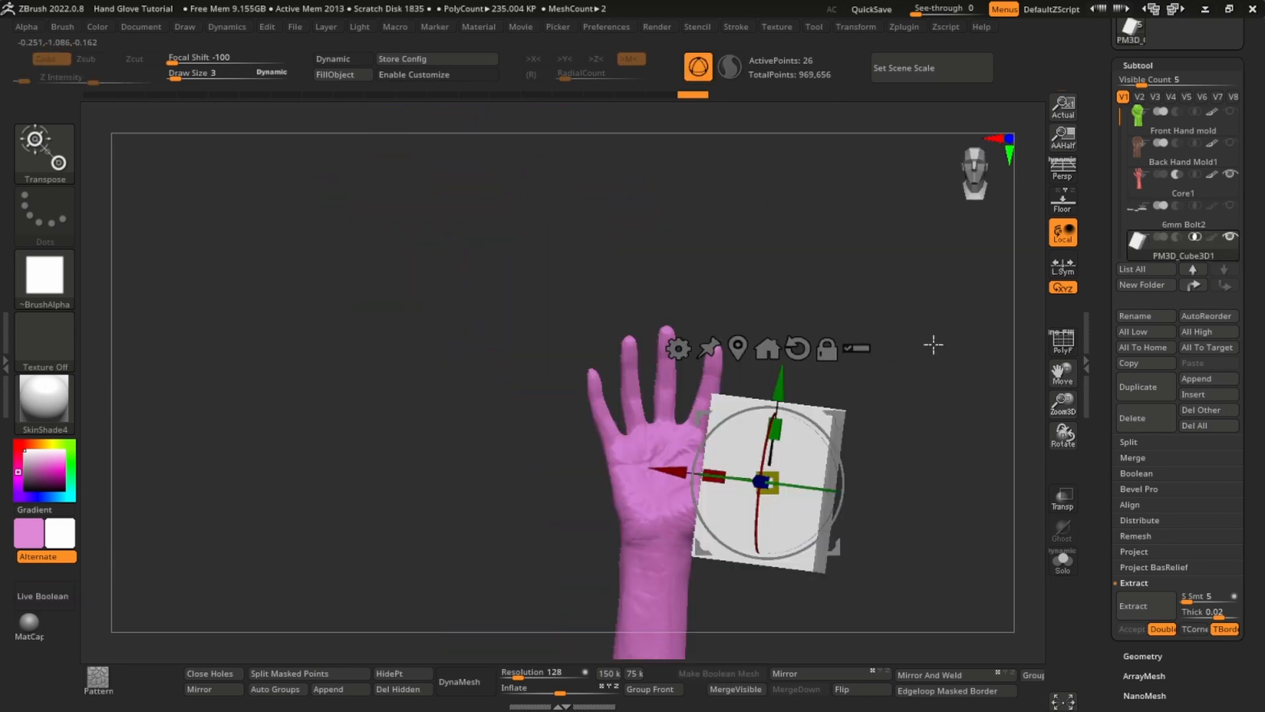
{"action": "key", "text": "q"}
- Append a second Cube3D subtool, select it and reinitialize it as a QCube with resolution 2
{"action": "left_click", "coordinate": [339, 691]}
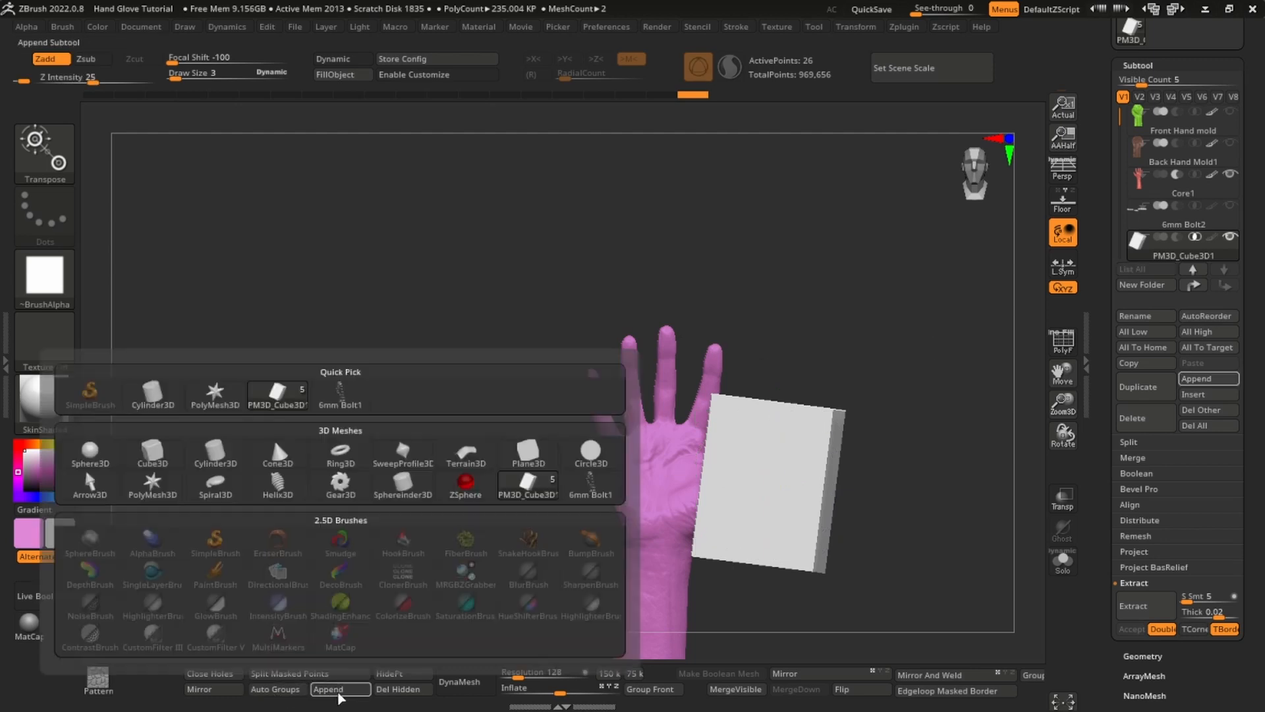
{"action": "left_click", "coordinate": [162, 452]}
{"action": "left_click", "coordinate": [840, 559], "text": "alt"}
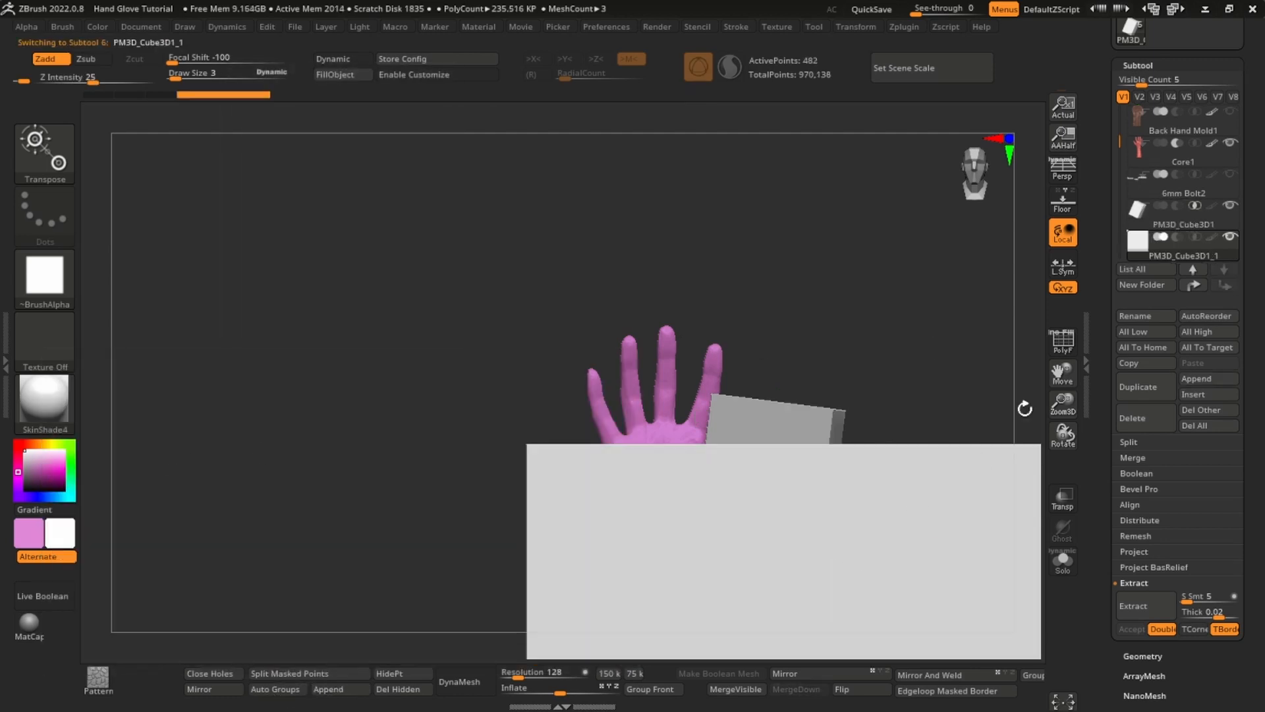
{"action": "scroll", "coordinate": [1150, 294], "scroll_direction": "down", "scroll_amount": 10}
{"action": "left_click", "coordinate": [1133, 309]}
- Scale, tilt and move the new cube over the pinky and ring fingers, with transparency turned on
{"action": "key", "text": "w"}
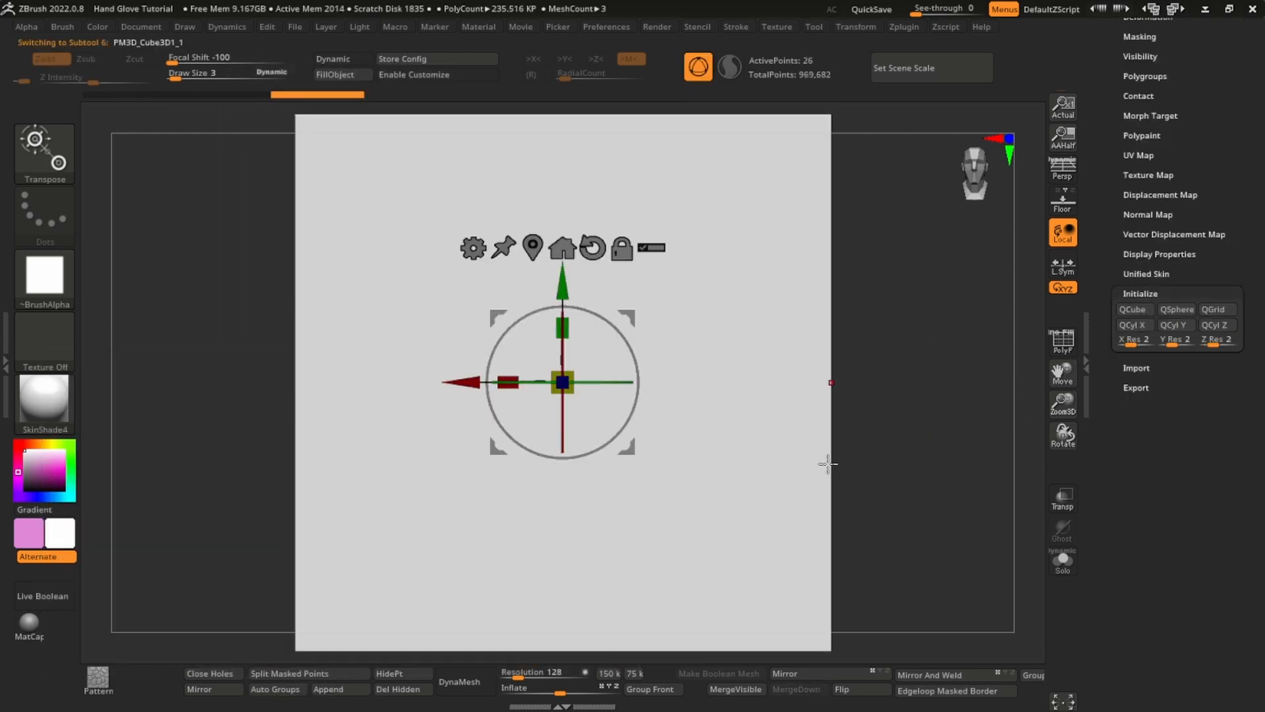
{"action": "left_click_drag", "start_coordinate": [437, 446], "coordinate": [544, 326]}
{"action": "left_click", "coordinate": [1062, 499]}
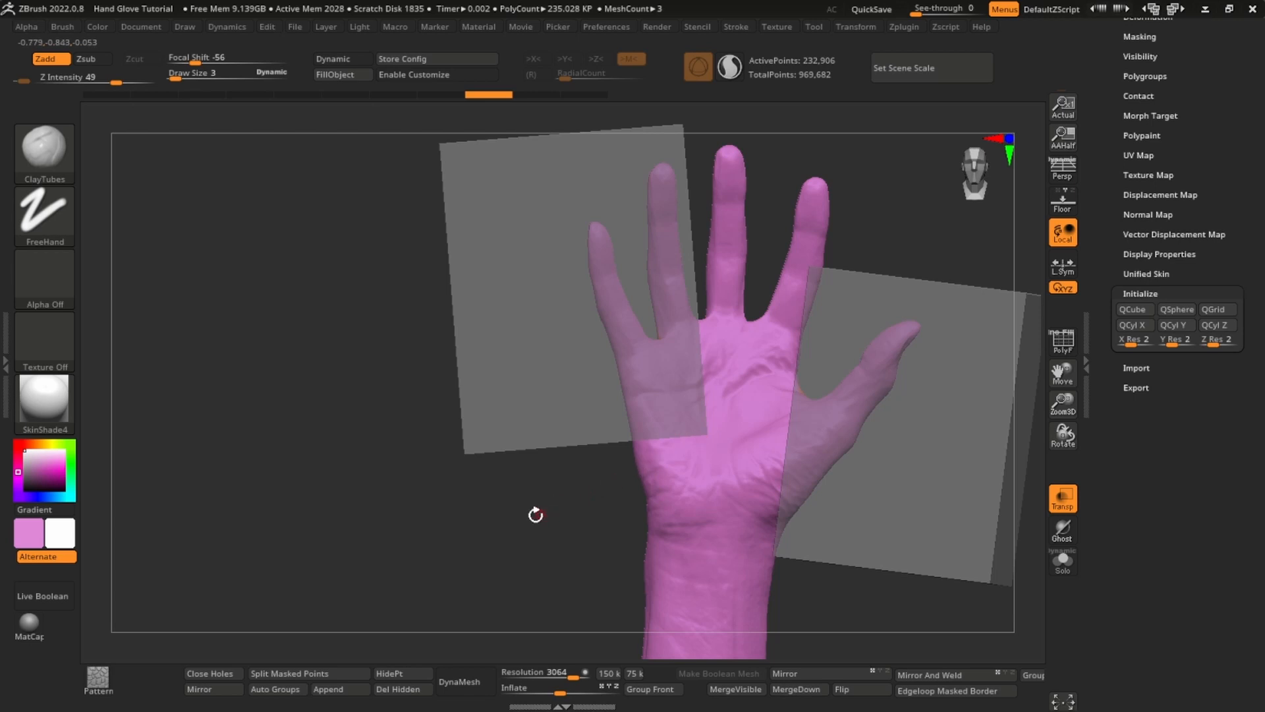
- Pull the lower outer part of the new cube down so its base slants along the pinky side of the palm
{"action": "left_click", "coordinate": [566, 427], "text": "alt"}
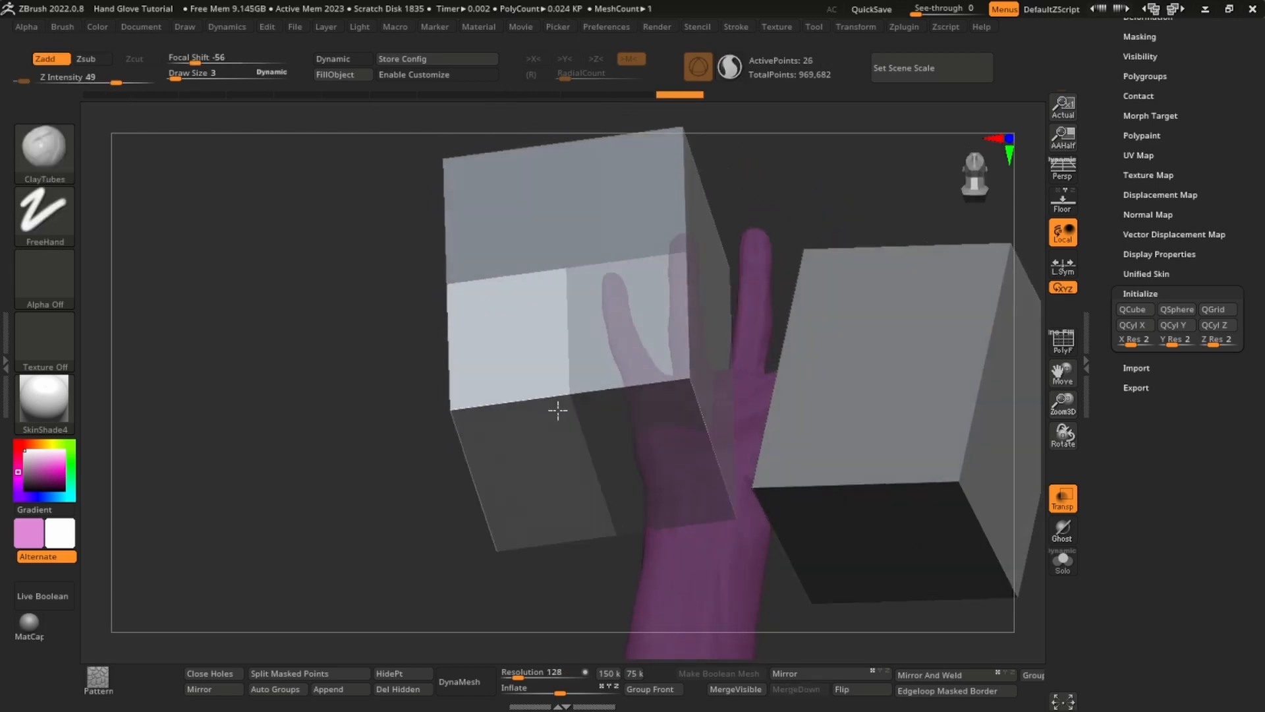
{"action": "key", "text": "w"}
{"action": "left_click_drag", "start_coordinate": [577, 230], "coordinate": [575, 262]}
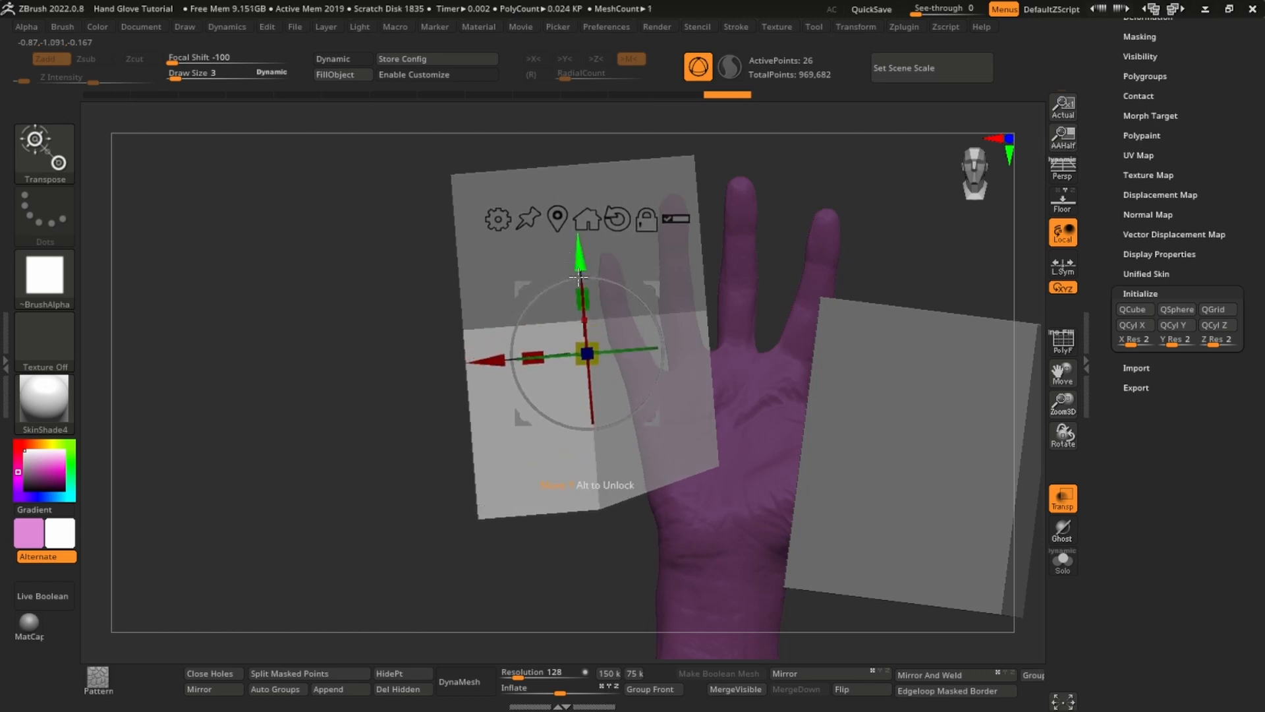
{"action": "key", "text": "q"}
{"action": "mouse_move", "coordinate": [745, 427]}
{"action": "left_mouse_down"}
{"action": "mouse_move", "coordinate": [745, 457]}
{"action": "mouse_move", "coordinate": [799, 457]}
{"action": "mouse_move", "coordinate": [800, 599]}
{"action": "mouse_move", "coordinate": [799, 362]}
{"action": "mouse_move", "coordinate": [678, 293]}
{"action": "left_mouse_up"}
{"action": "key", "text": "w"}
{"action": "key", "text": "q"}
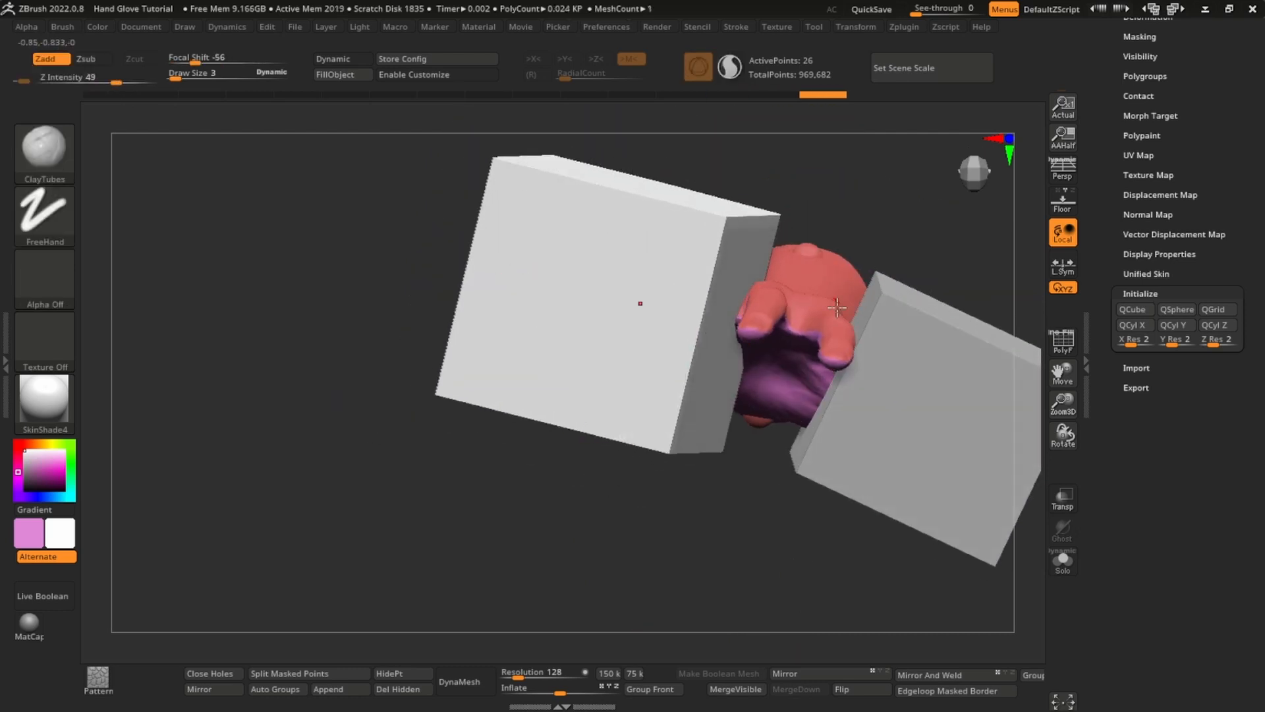
- Adjust the finger cube's placement around the pinky and ring fingers while looking down on the fingertips
{"action": "right_click_drag", "start_coordinate": [641, 302], "coordinate": [839, 234], "text": "ctrl"}
{"action": "key", "text": "w"}
{"action": "left_click_drag", "start_coordinate": [537, 227], "coordinate": [539, 231]}
{"action": "key", "text": "q"}
- Shift the cube sideways to run its inner face between the ring and middle fingers, using transparency as a guide and turning it off
{"action": "right_click_drag", "start_coordinate": [538, 232], "coordinate": [758, 474]}
{"action": "key", "text": "shift+t"}
{"action": "right_click", "coordinate": [757, 474]}
{"action": "right_click_drag", "start_coordinate": [777, 389], "coordinate": [670, 353]}
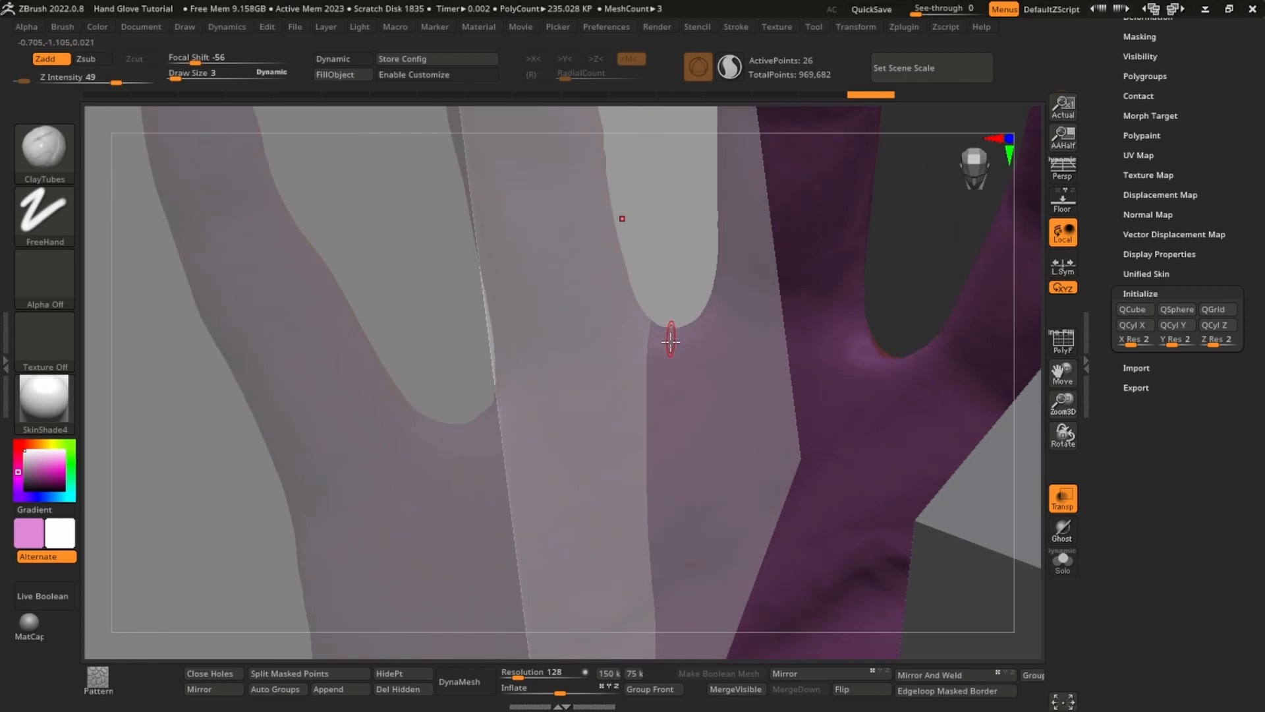
{"action": "key", "text": "w"}
{"action": "right_click_drag", "start_coordinate": [252, 288], "coordinate": [294, 288], "text": "alt"}
{"action": "left_click_drag", "start_coordinate": [92, 309], "coordinate": [112, 309]}
{"action": "key", "text": "f"}
{"action": "right_click_drag", "start_coordinate": [782, 303], "coordinate": [745, 491]}
{"action": "key", "text": "shift+t"}
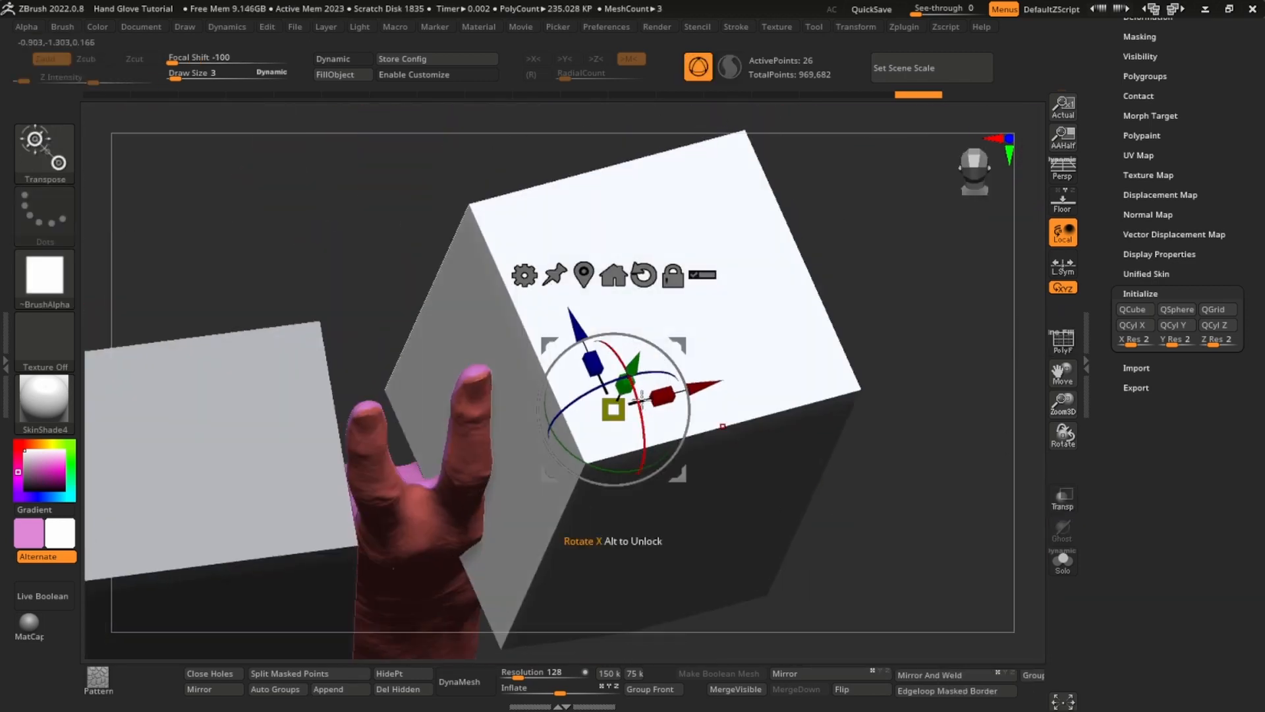
- Make a small gizmo adjustment to the finger cube and check its fit against the middle finger
{"action": "left_click_drag", "start_coordinate": [613, 409], "coordinate": [610, 420]}
{"action": "key", "text": "q"}
{"action": "right_click_drag", "start_coordinate": [659, 461], "coordinate": [838, 395]}
{"action": "mouse_move", "coordinate": [838, 395]}
{"action": "right_mouse_down", "text": "ctrl"}
{"action": "mouse_move", "coordinate": [821, 381]}
{"action": "mouse_move", "coordinate": [846, 414]}
{"action": "right_mouse_up", "text": "ctrl"}
{"action": "mouse_move", "coordinate": [828, 319]}
{"action": "right_mouse_down", "text": "alt"}
{"action": "mouse_move", "coordinate": [848, 408]}
{"action": "mouse_move", "coordinate": [811, 332]}
{"action": "mouse_move", "coordinate": [815, 314]}
{"action": "mouse_move", "coordinate": [810, 329]}
{"action": "right_mouse_up", "text": "alt"}
{"action": "mouse_move", "coordinate": [783, 397]}
{"action": "right_mouse_down"}
{"action": "mouse_move", "coordinate": [806, 428]}
{"action": "mouse_move", "coordinate": [807, 395]}
{"action": "right_mouse_up"}
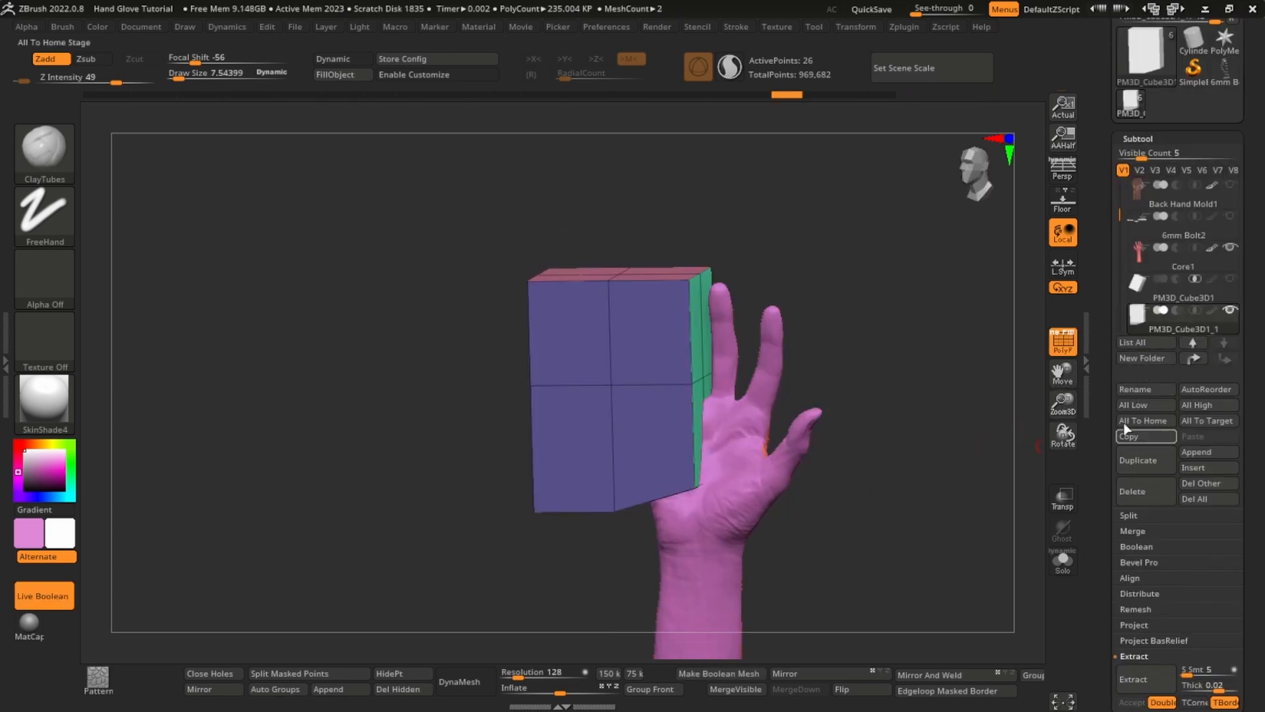
- Rename the PM3D_Cube3D1_1 subtool as PinkyRing Cutter
{"action": "left_click", "coordinate": [1143, 389]}
{"action": "type", "text": "Pinky"}
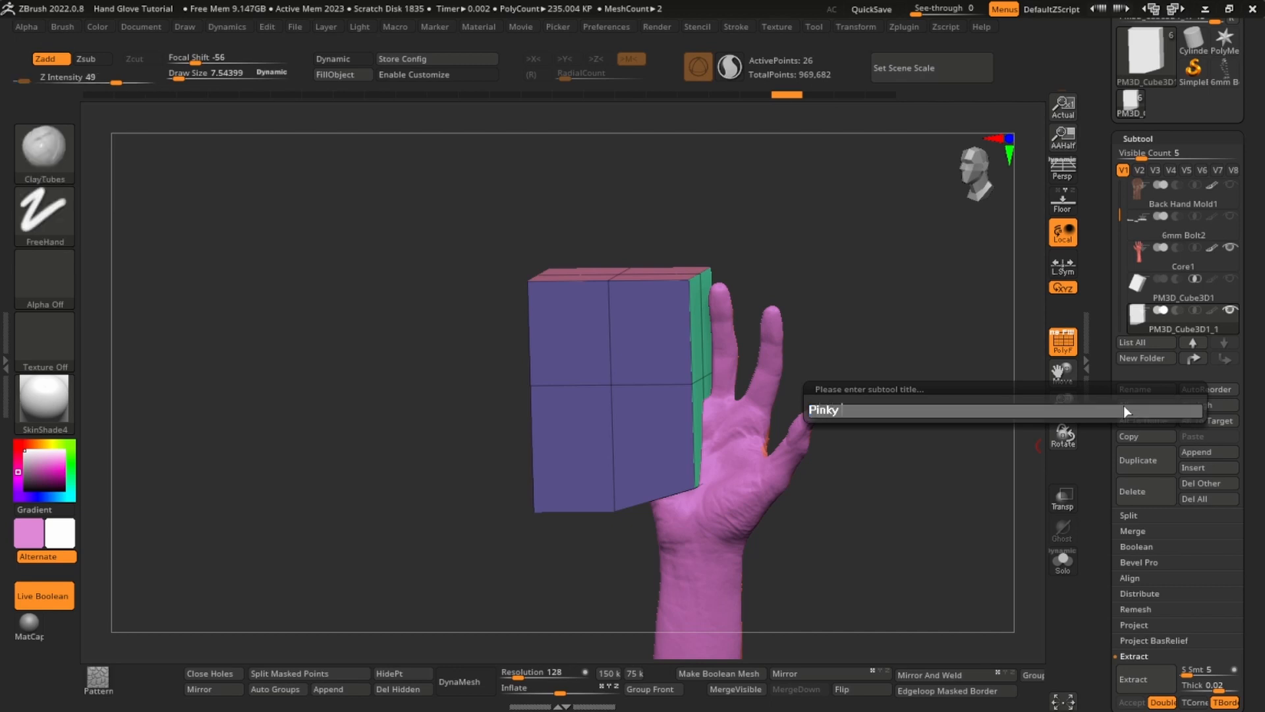
{"action": "type", "text": "Ring"}
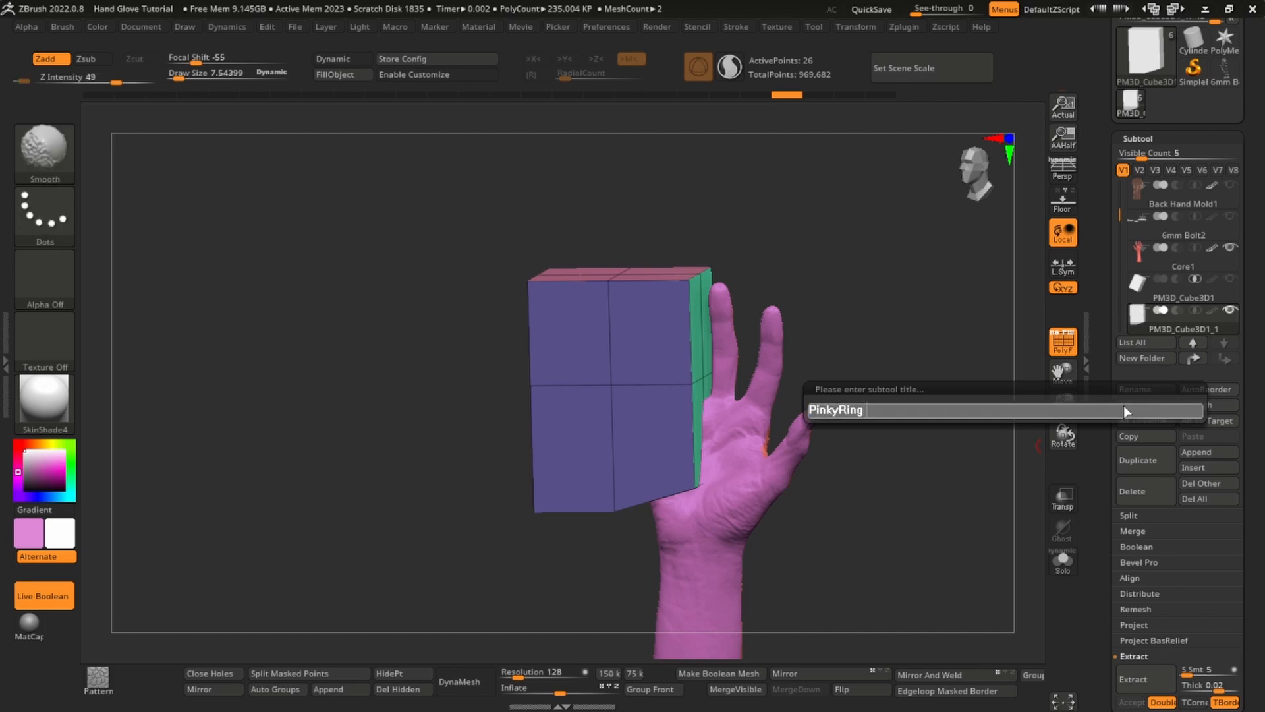
{"action": "type", "text": " Cutter"}
{"action": "key", "text": "Return"}
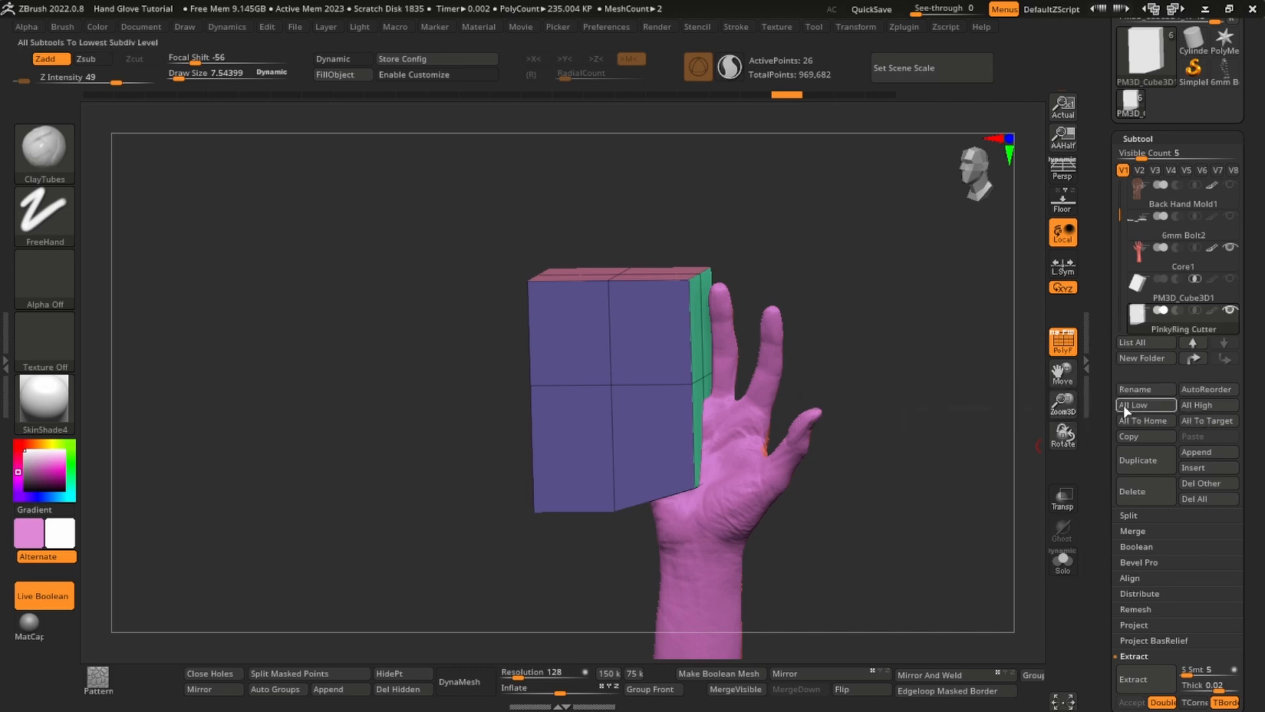
- Rename the PM3D_Cube3D1 subtool as Thumb Cutter
{"action": "left_click", "coordinate": [1172, 298]}
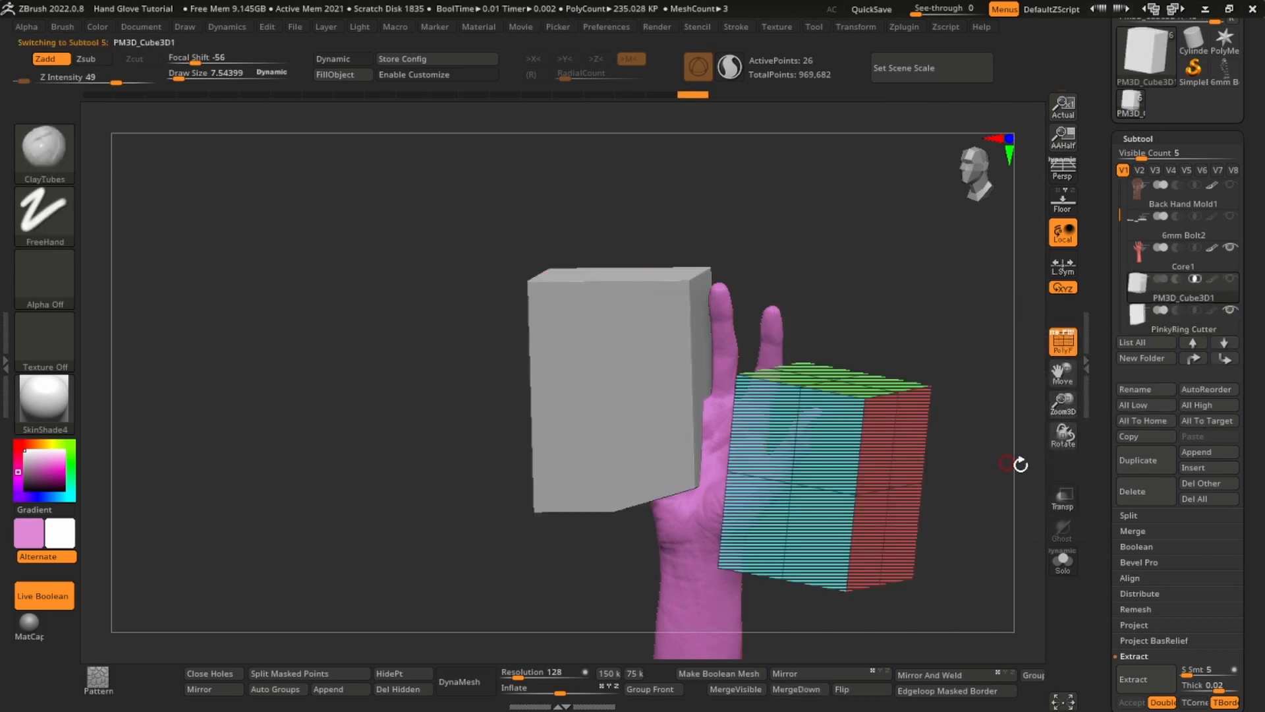
{"action": "left_click", "coordinate": [1147, 388]}
{"action": "type", "text": "Th"}
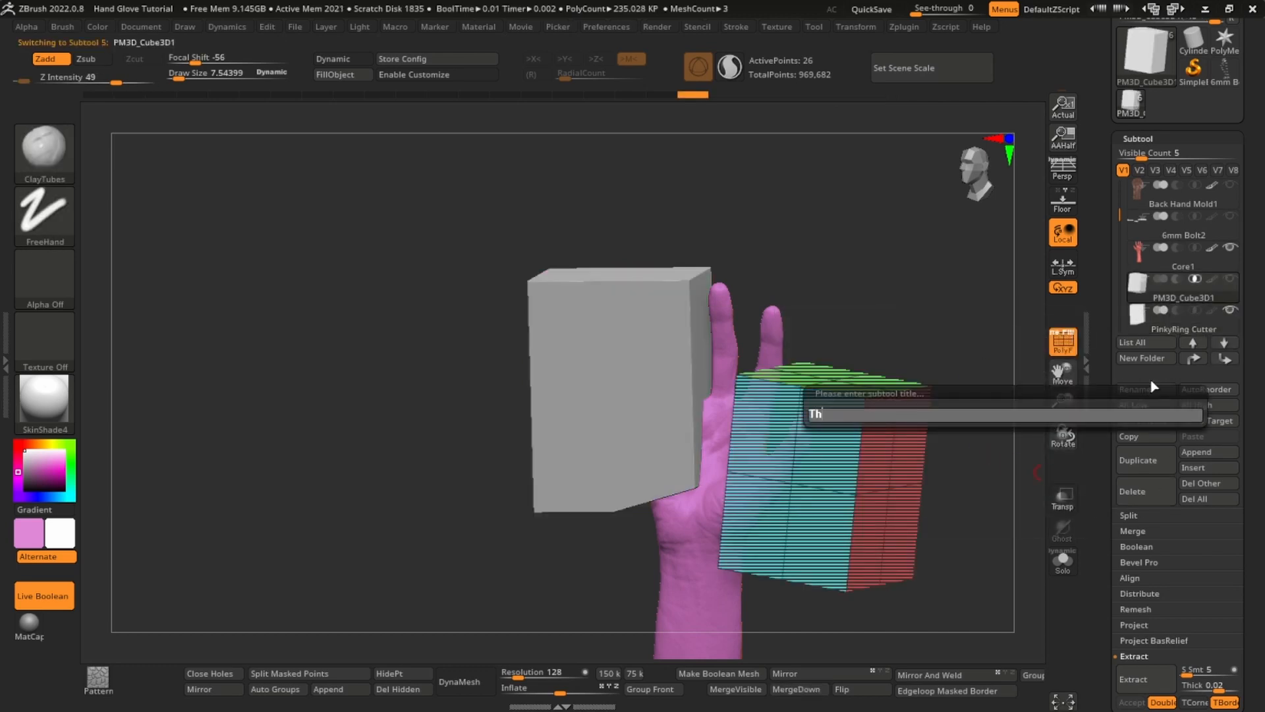
{"action": "type", "text": "umb Cutter"}
{"action": "key", "text": "Return"}
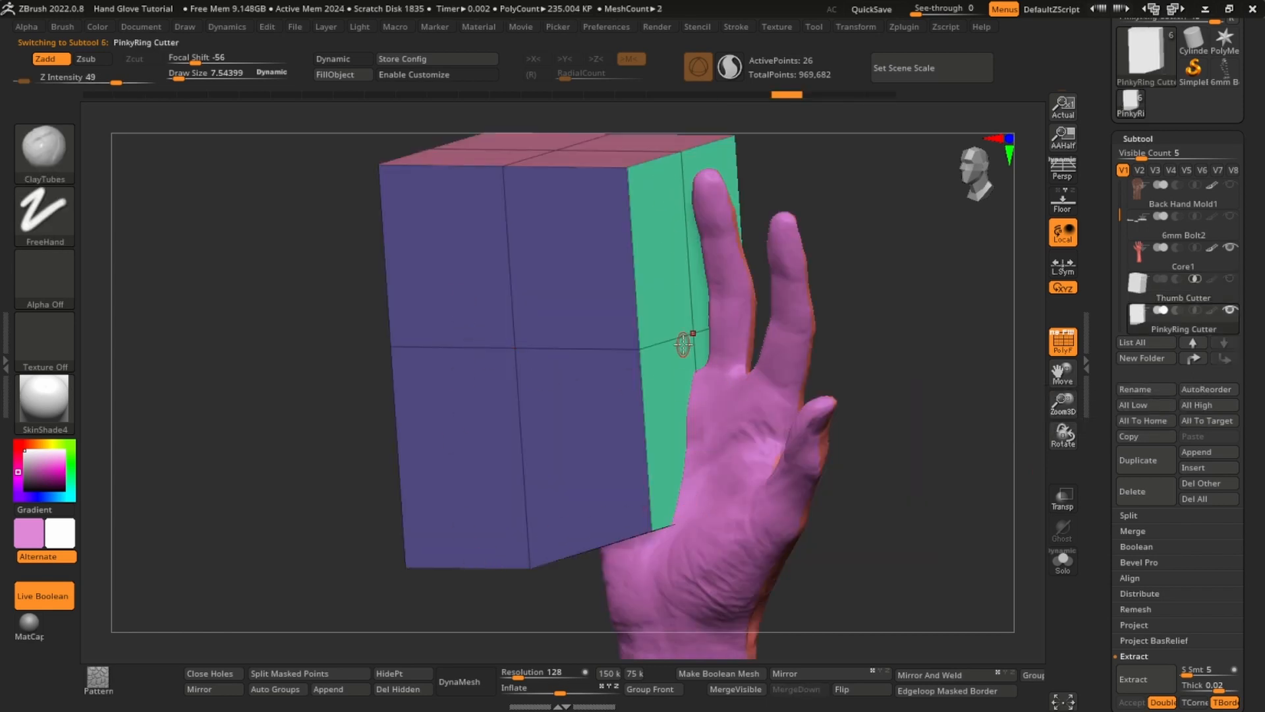
{"action": "key", "text": "b"}
{"action": "key", "text": "i"}
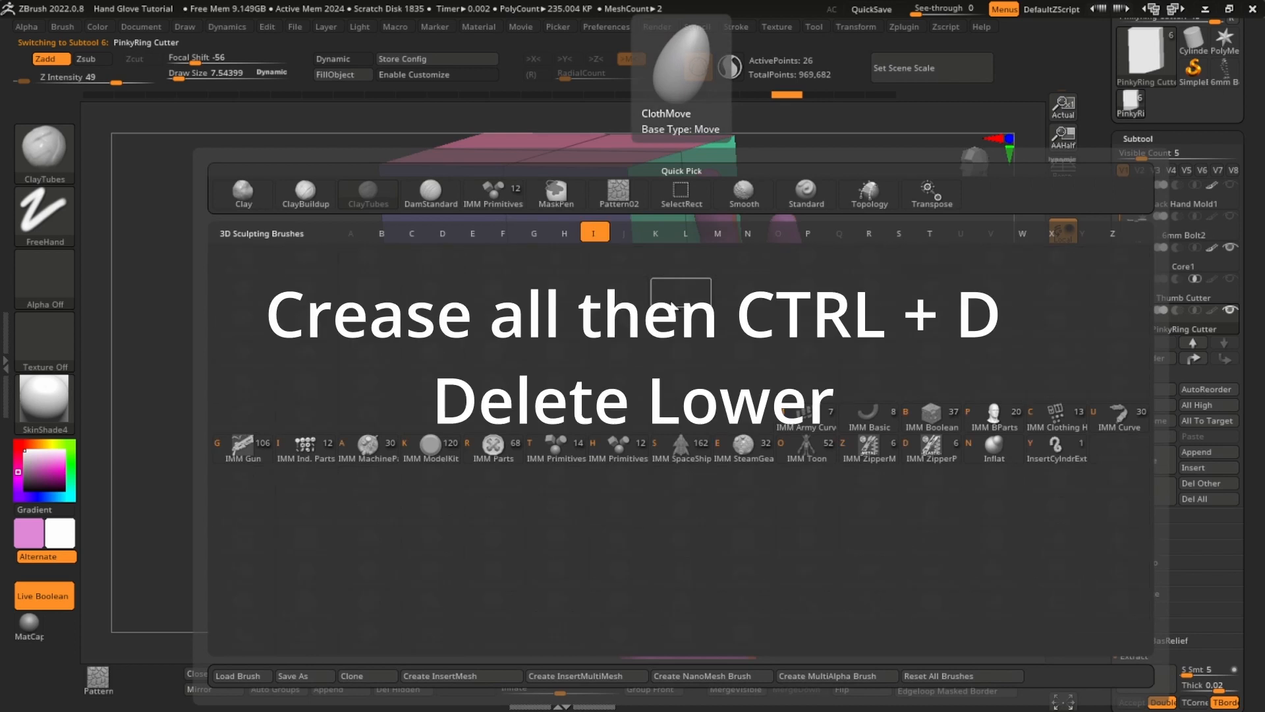
{"action": "key", "text": "p"}
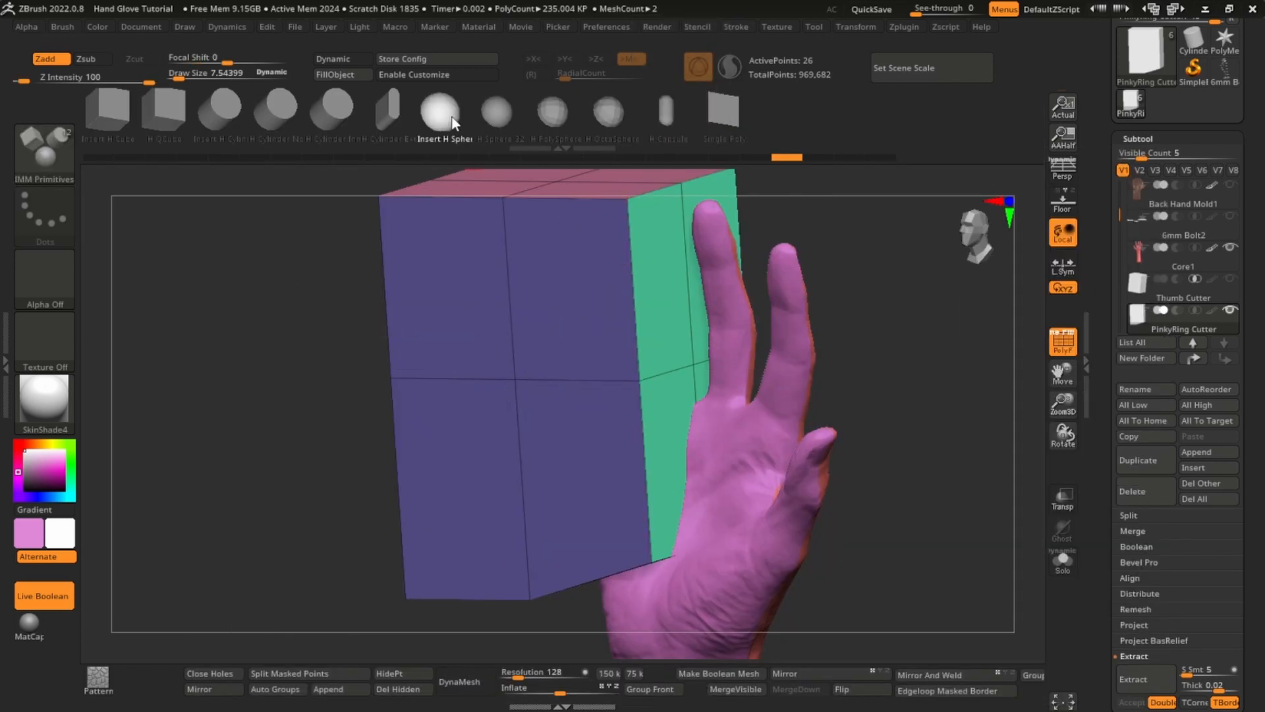
{"action": "right_click_drag", "start_coordinate": [733, 339], "coordinate": [618, 345], "text": "alt"}
{"action": "left_click_drag", "start_coordinate": [634, 376], "coordinate": [631, 366]}
{"action": "right_click_drag", "start_coordinate": [628, 364], "coordinate": [501, 386], "text": "ctrl"}
{"action": "right_click_drag", "start_coordinate": [621, 463], "coordinate": [656, 490], "text": "ctrl"}
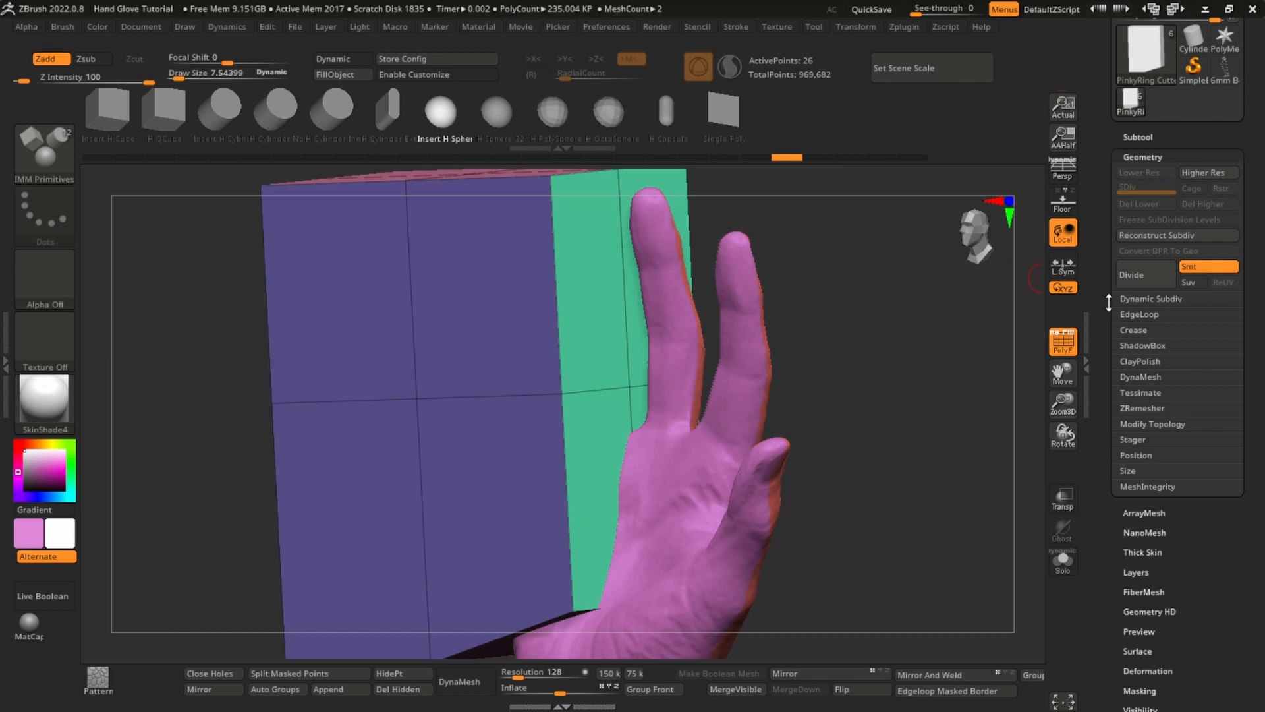
- Choose the ZModeler brush and start inserting edge loops on PinkyRing Cutter's inner side, undoing the last cut
{"action": "key", "text": "b"}
{"action": "key", "text": "z"}
{"action": "key", "text": "m"}
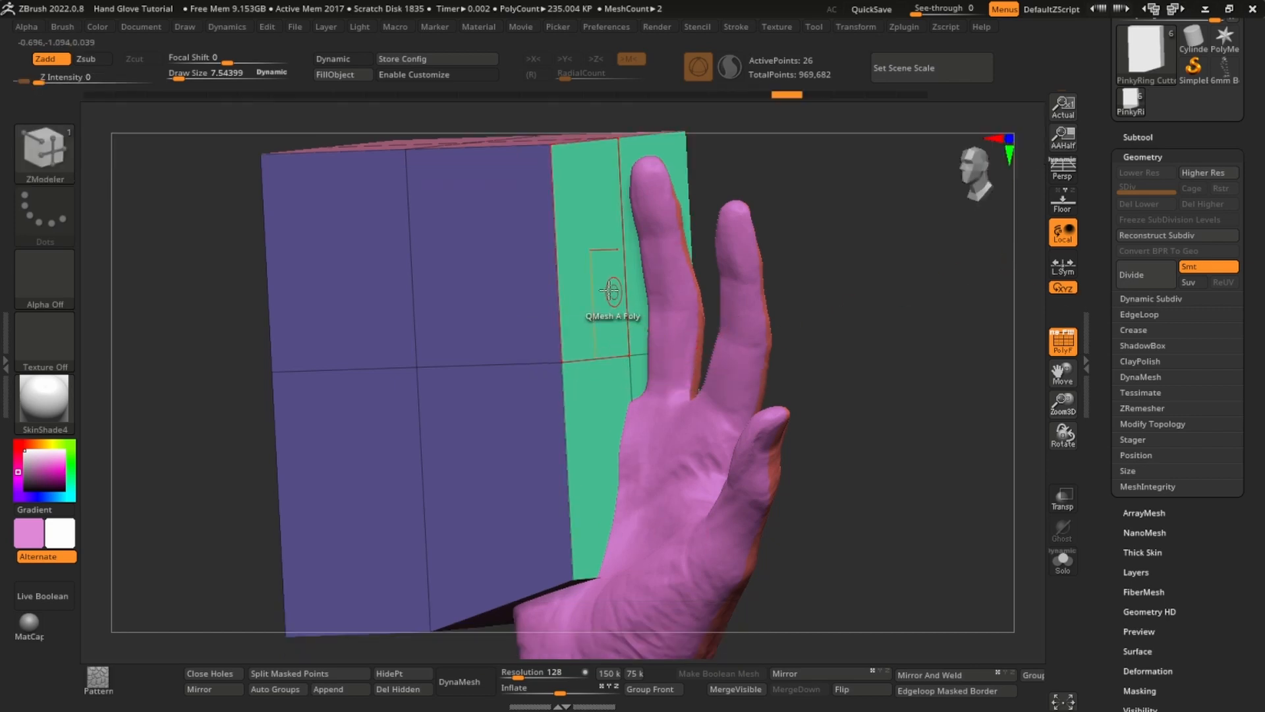
{"action": "mouse_move", "coordinate": [591, 360]}
{"action": "right_mouse_down", "text": "ctrl"}
{"action": "mouse_move", "coordinate": [617, 401]}
{"action": "mouse_move", "coordinate": [674, 288]}
{"action": "right_mouse_up", "text": "ctrl"}
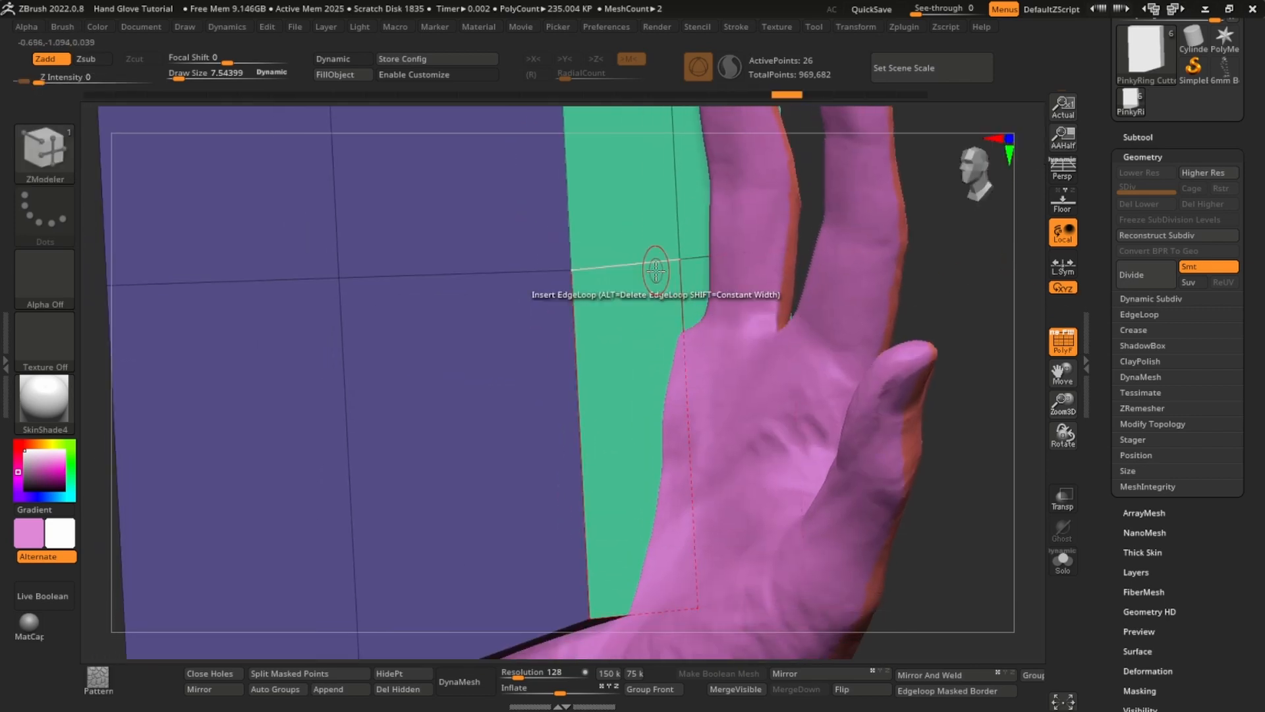
{"action": "key", "text": "b"}
{"action": "key", "text": "z"}
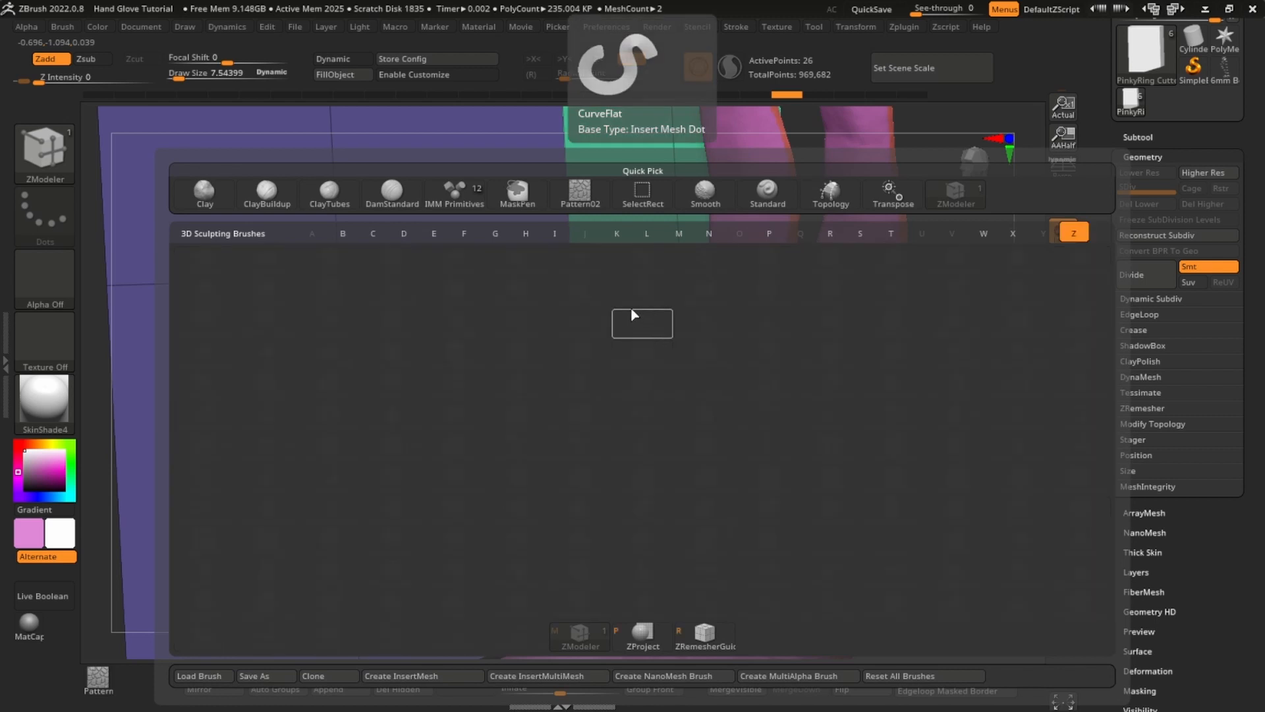
{"action": "key", "text": "m"}
{"action": "left_click_drag", "start_coordinate": [655, 280], "coordinate": [683, 362]}
{"action": "right_click_drag", "start_coordinate": [682, 362], "coordinate": [657, 345]}
{"action": "left_click", "coordinate": [570, 431]}
{"action": "key", "text": "ctrl+z"}
- Insert further edge loops across PinkyRing Cutter's width and height, dividing its front face into five columns and six rows
{"action": "left_click_drag", "start_coordinate": [552, 233], "coordinate": [475, 237]}
{"action": "left_click", "coordinate": [556, 228]}
{"action": "left_click", "coordinate": [621, 222]}
{"action": "right_click_drag", "start_coordinate": [621, 222], "coordinate": [501, 369]}
{"action": "left_click", "coordinate": [492, 455]}
{"action": "right_click_drag", "start_coordinate": [494, 454], "coordinate": [778, 349], "text": "alt"}
{"action": "left_click", "coordinate": [560, 401]}
{"action": "left_click", "coordinate": [559, 356]}
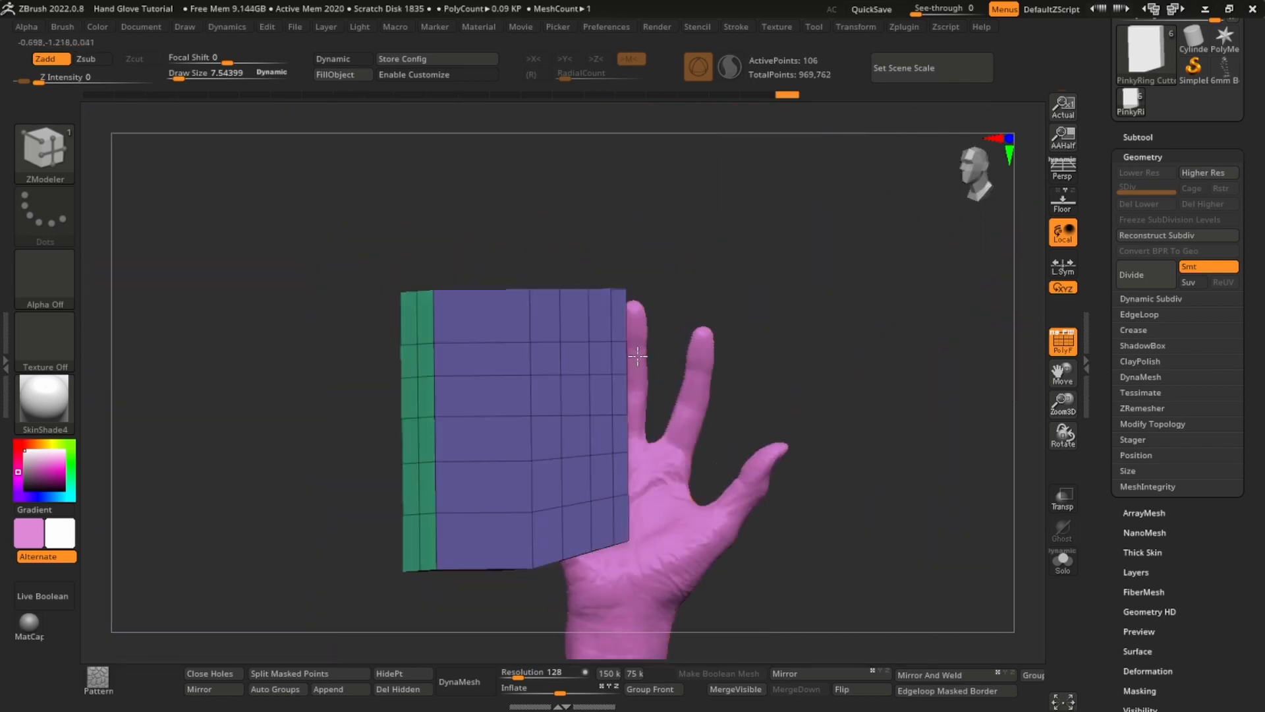
{"action": "right_click_drag", "start_coordinate": [883, 346], "coordinate": [834, 370]}
{"action": "right_click_drag", "start_coordinate": [877, 312], "coordinate": [927, 342], "text": "ctrl"}
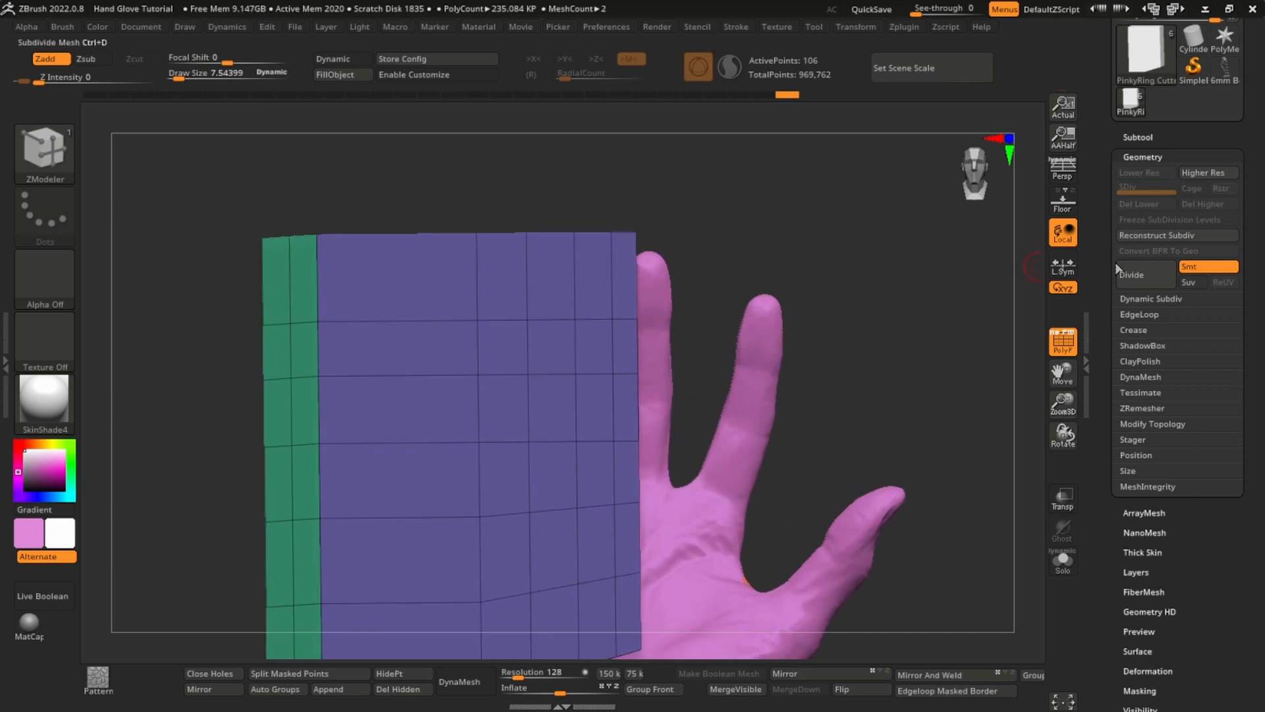
- Crease the edges of PinkyRing Cutter and subdivide its mesh into a dense grid
{"action": "left_click", "coordinate": [1133, 330]}
{"action": "right_click_drag", "start_coordinate": [1035, 527], "coordinate": [1021, 382], "text": "alt"}
{"action": "left_click", "coordinate": [1200, 344]}
{"action": "right_click_drag", "start_coordinate": [936, 353], "coordinate": [876, 361]}
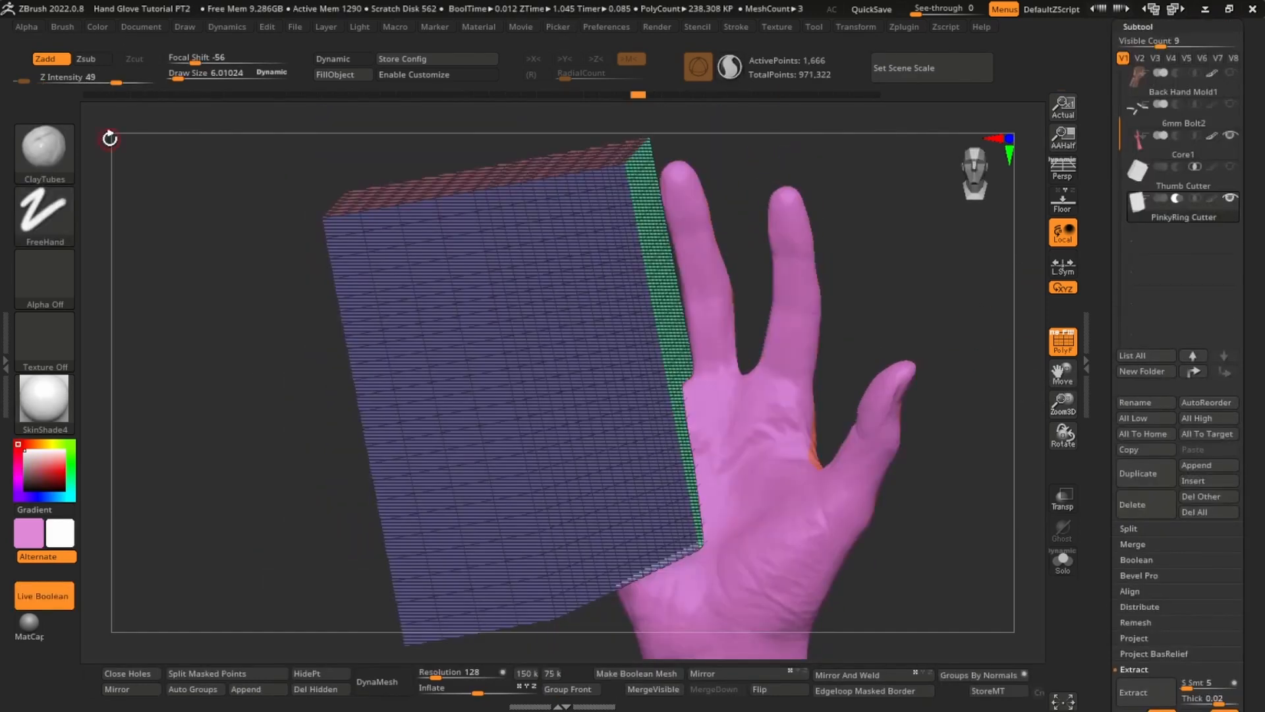
- Choose the IMM Primitives brush with the Insert H Sphere mesh and open its depth settings
{"action": "key", "text": "b"}
{"action": "key", "text": "i"}
{"action": "key", "text": "p"}
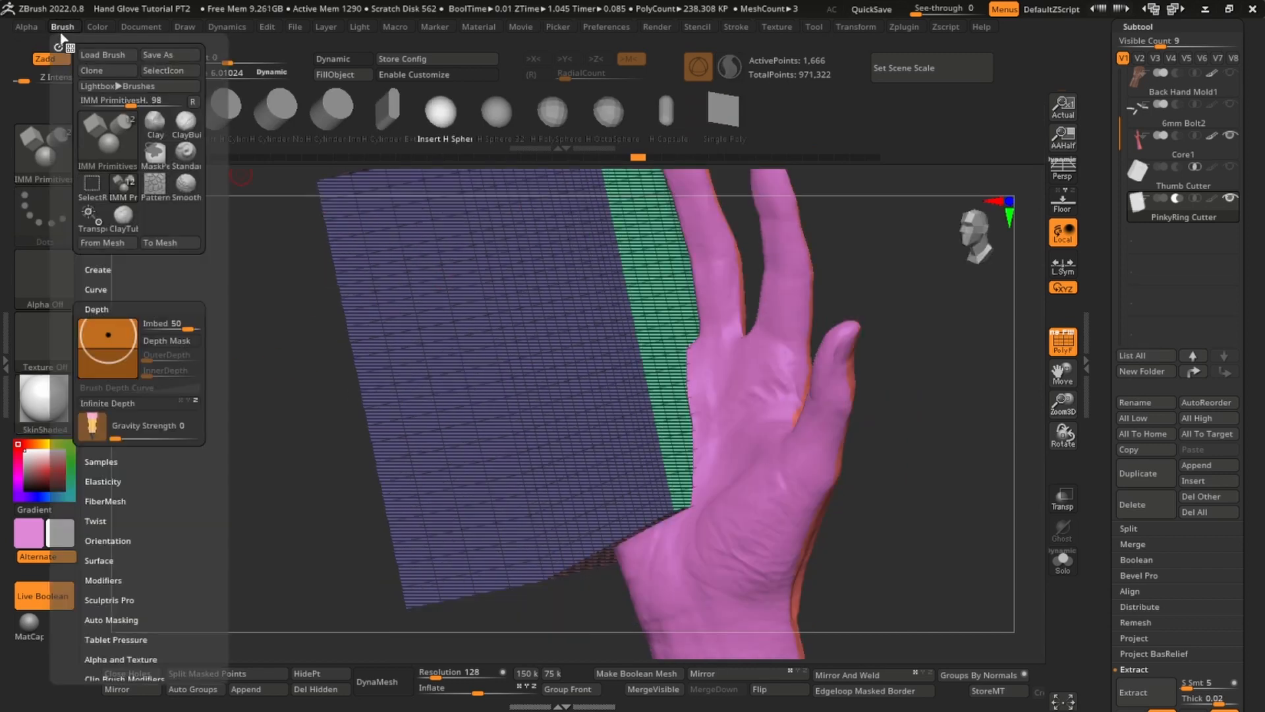
{"action": "left_click", "coordinate": [62, 26]}
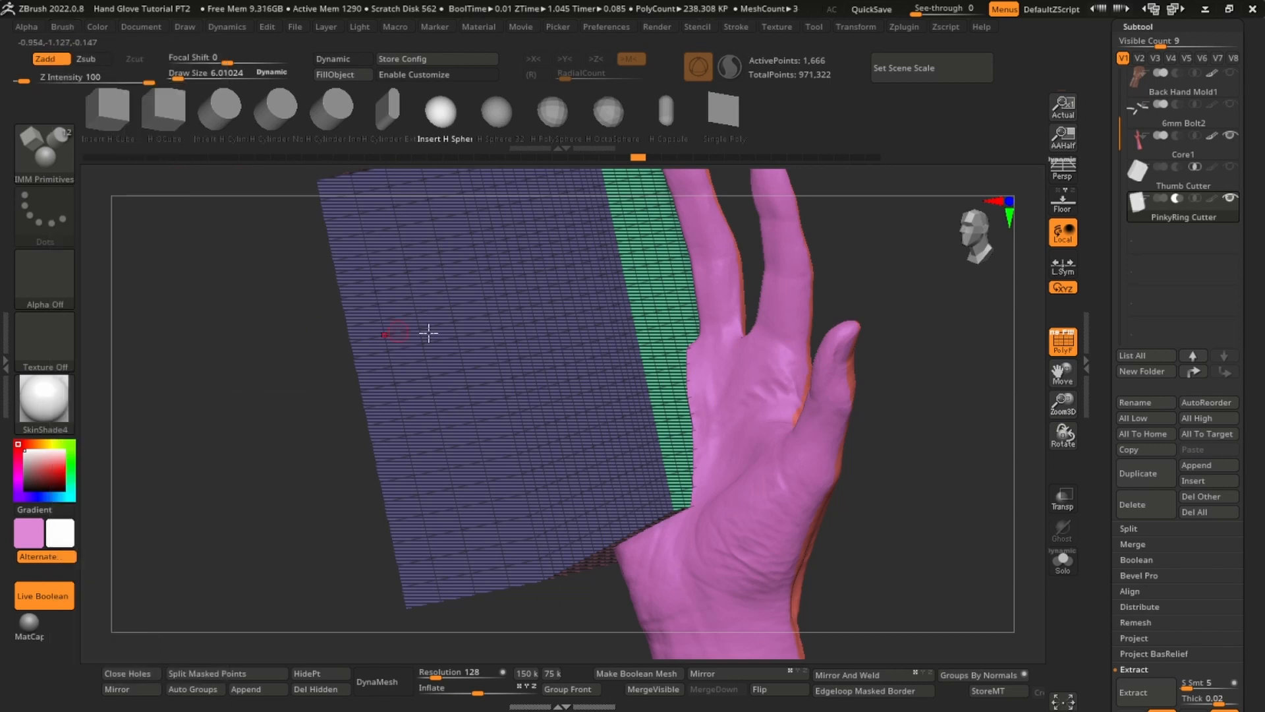
- Hide the polygon wireframe and set PinkyRing Cutter to Boolean intersection mode
{"action": "key", "text": "shift+f"}
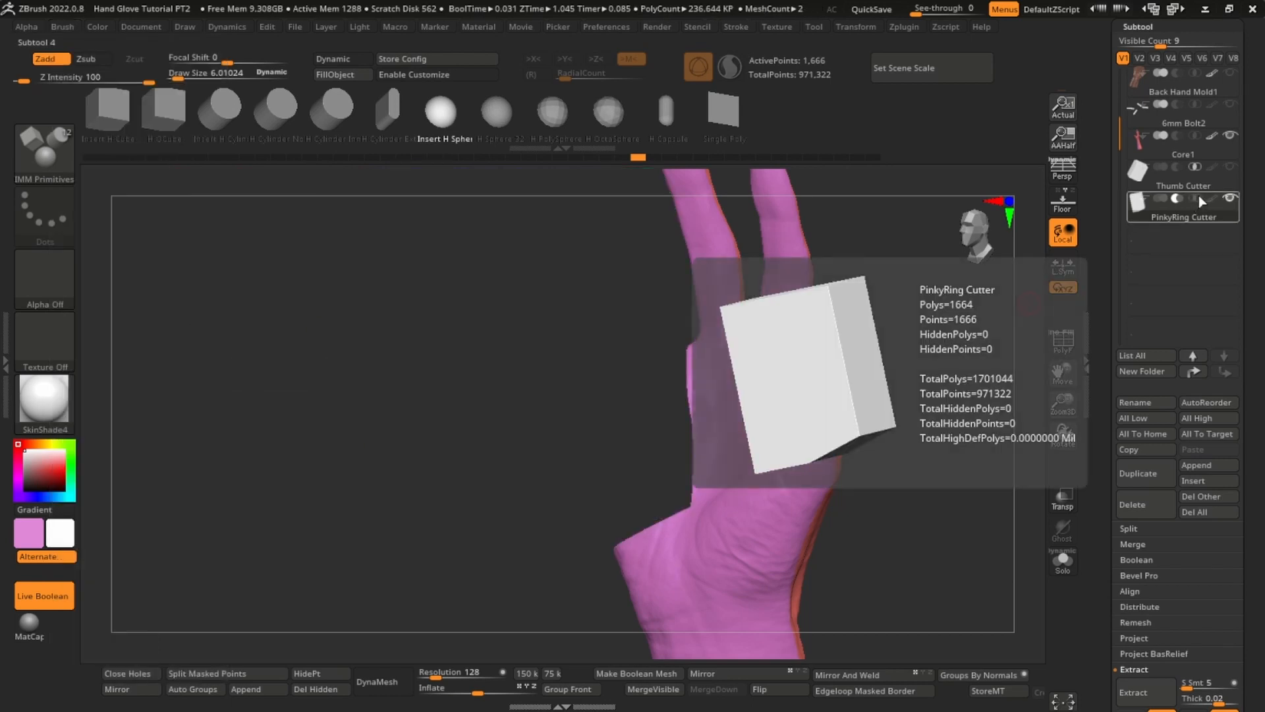
{"action": "left_click", "coordinate": [1195, 198]}
{"action": "right_click_drag", "start_coordinate": [734, 425], "coordinate": [762, 381], "text": "alt"}
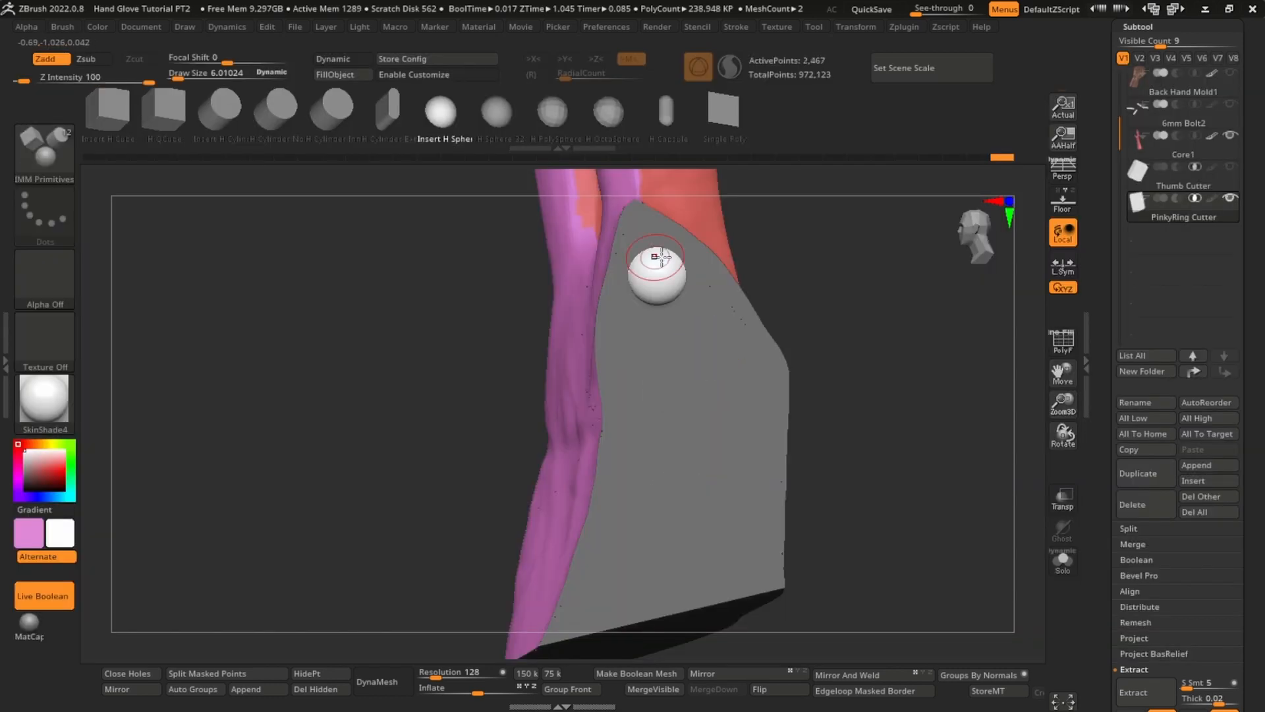
- Insert three registration spheres along PinkyRing Cutter's inner face, replacing the third with one nearer the wrist, and clear the mask
{"action": "right_click_drag", "start_coordinate": [660, 257], "coordinate": [909, 408], "text": "ctrl"}
{"action": "left_click_drag", "start_coordinate": [736, 360], "coordinate": [754, 377]}
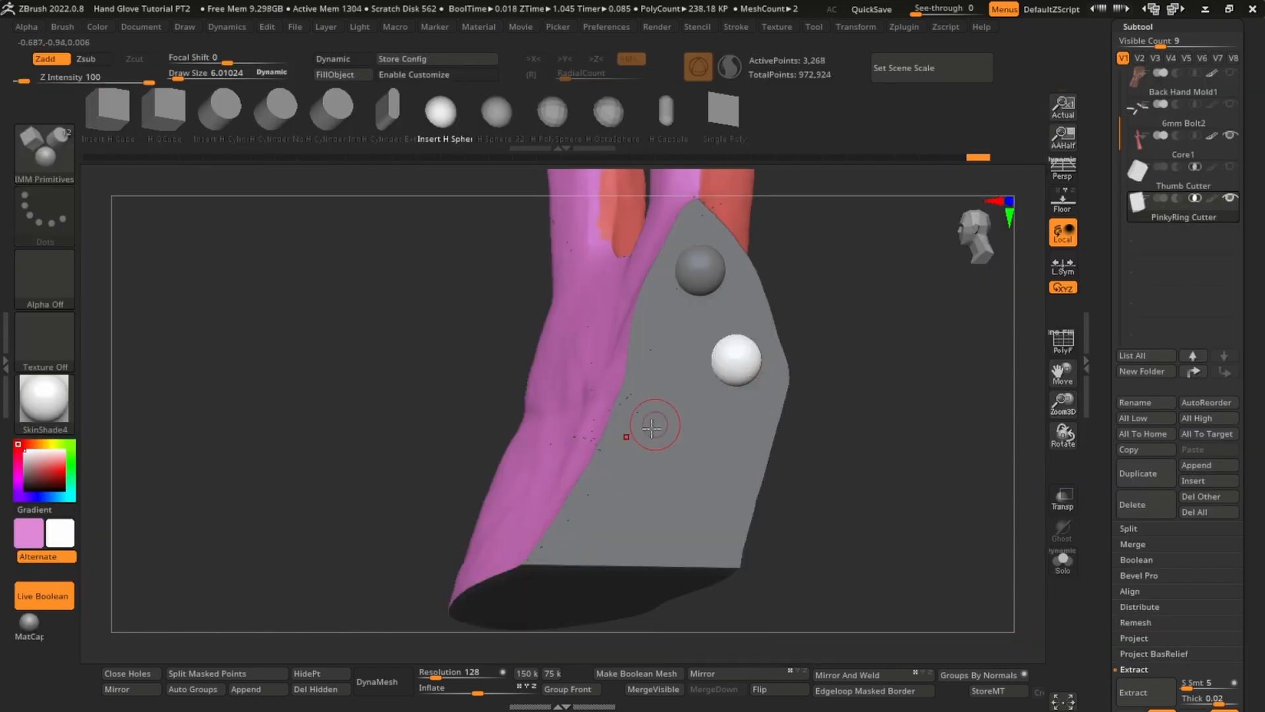
{"action": "right_click_drag", "start_coordinate": [672, 444], "coordinate": [613, 440]}
{"action": "left_click_drag", "start_coordinate": [657, 434], "coordinate": [674, 485]}
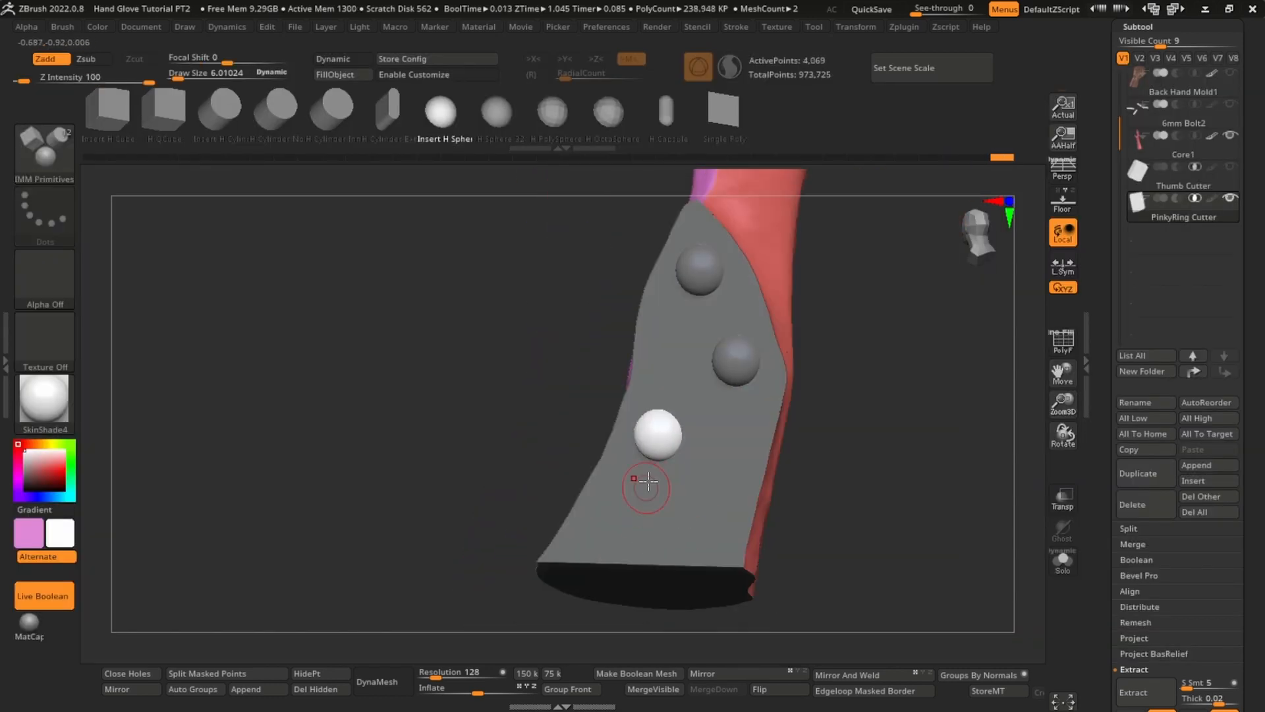
{"action": "right_click_drag", "start_coordinate": [646, 483], "coordinate": [711, 500]}
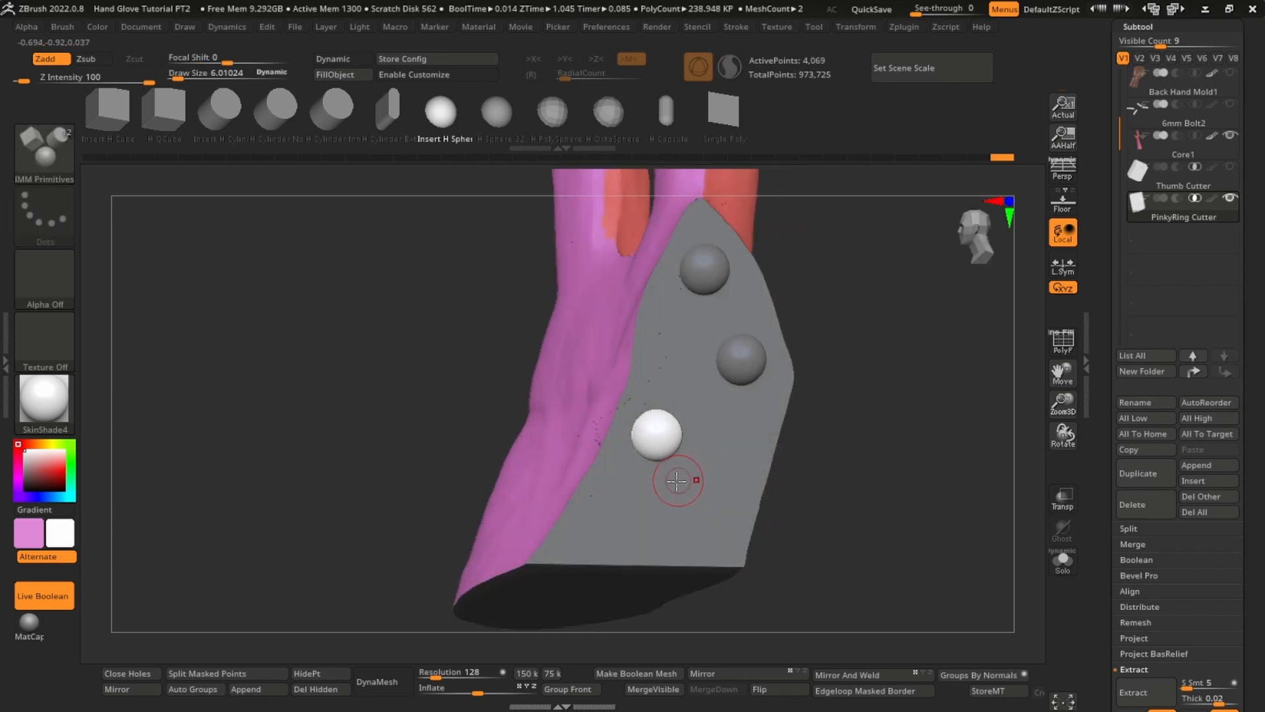
{"action": "key", "text": "ctrl+z"}
{"action": "left_click_drag", "start_coordinate": [616, 517], "coordinate": [665, 519]}
{"action": "right_click_drag", "start_coordinate": [665, 520], "coordinate": [670, 511]}
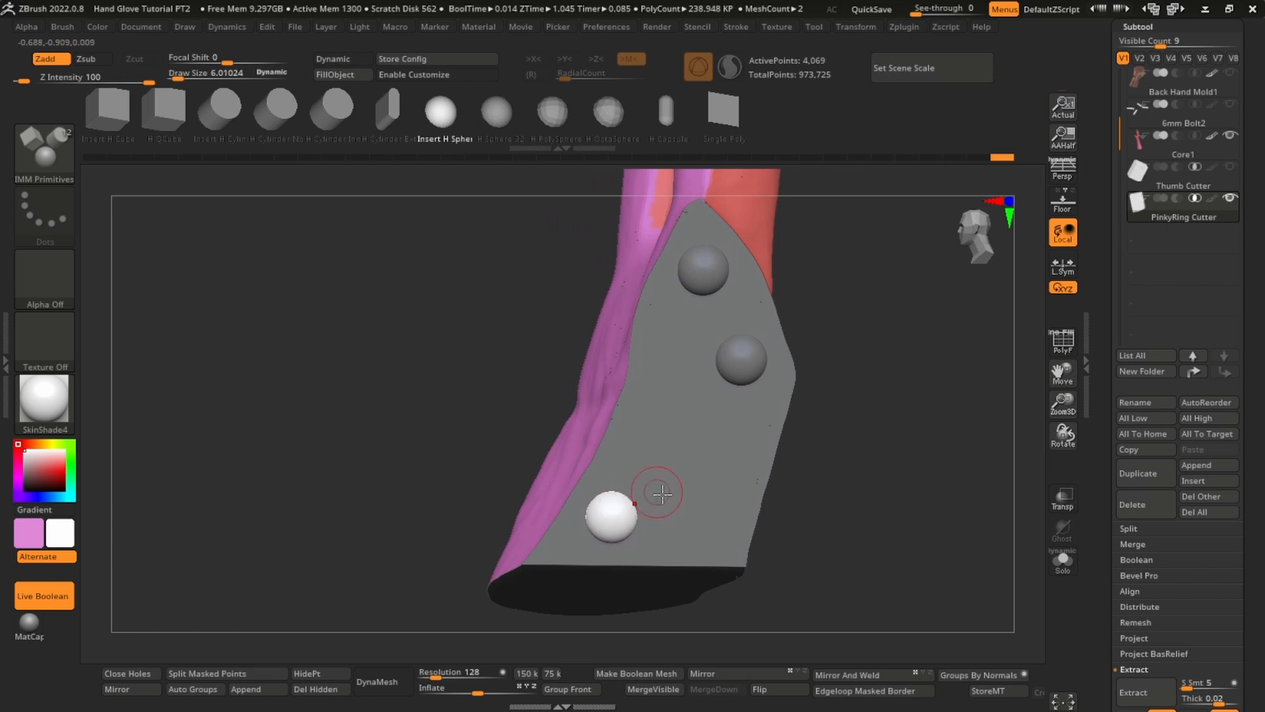
{"action": "left_click_drag", "start_coordinate": [846, 402], "coordinate": [915, 362], "text": "ctrl"}
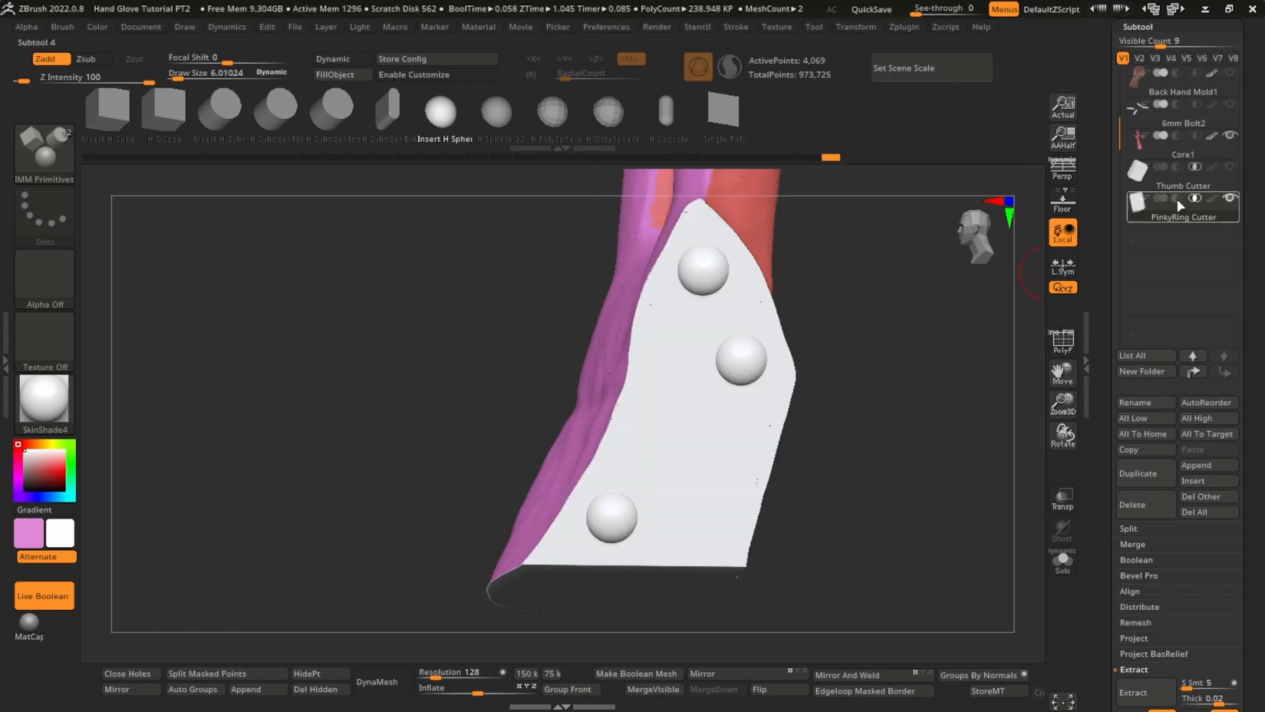
- Set PinkyRing Cutter to Boolean subtraction and close the holes in its mesh around the inserted spheres
{"action": "left_click", "coordinate": [1178, 200]}
{"action": "right_click_drag", "start_coordinate": [850, 407], "coordinate": [1021, 406]}
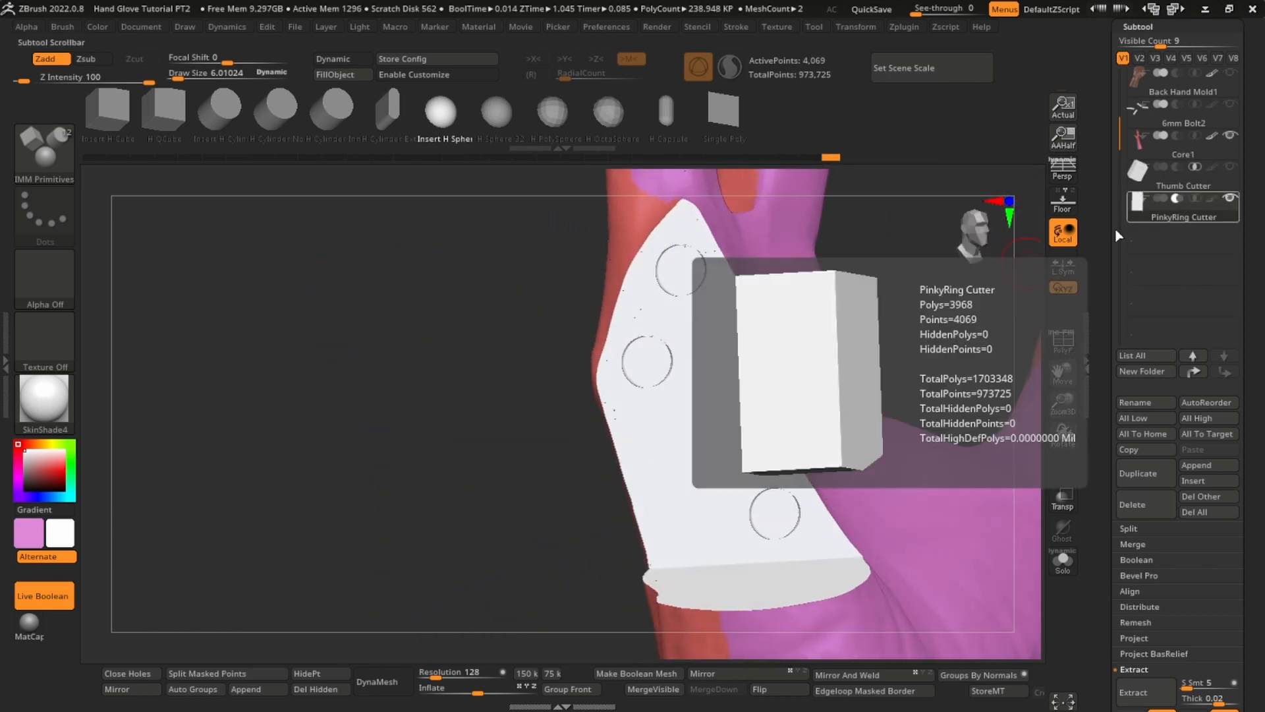
{"action": "mouse_move", "coordinate": [838, 366]}
{"action": "right_mouse_down", "text": "alt"}
{"action": "mouse_move", "coordinate": [838, 404]}
{"action": "mouse_move", "coordinate": [703, 326]}
{"action": "mouse_move", "coordinate": [717, 300]}
{"action": "mouse_move", "coordinate": [774, 537]}
{"action": "mouse_move", "coordinate": [611, 510]}
{"action": "right_mouse_up", "text": "alt"}
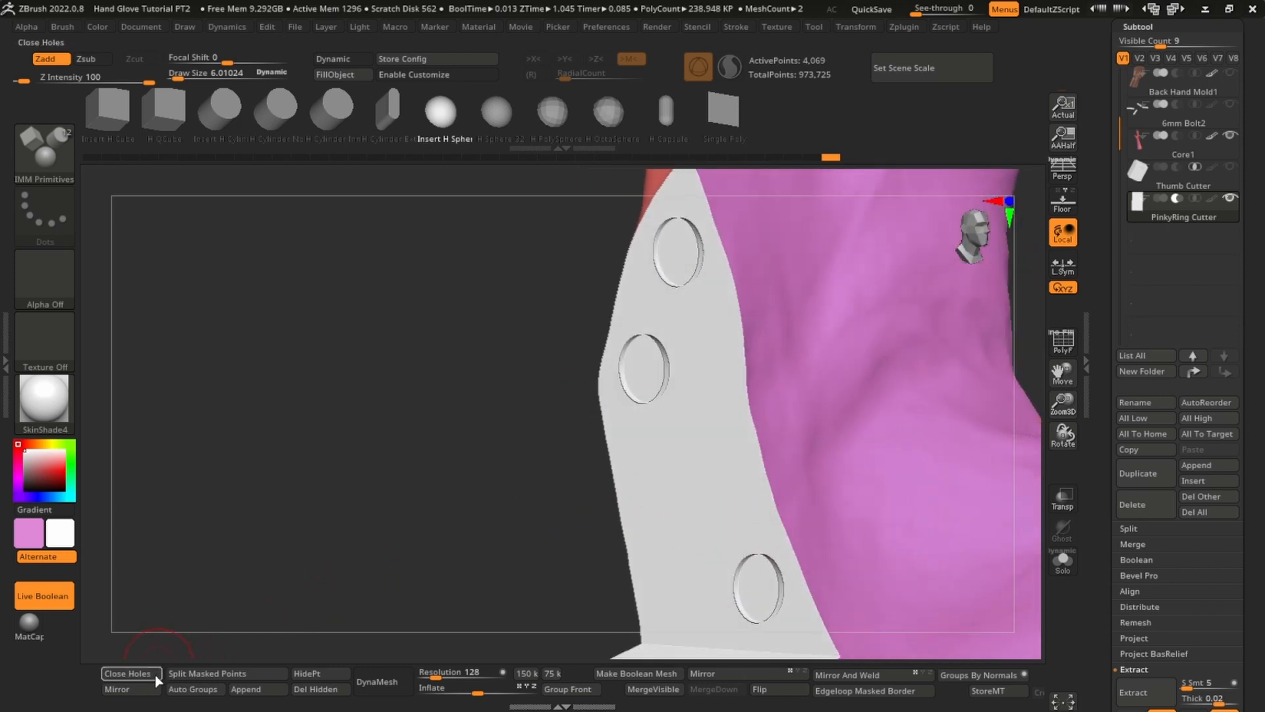
{"action": "left_click", "coordinate": [152, 675]}
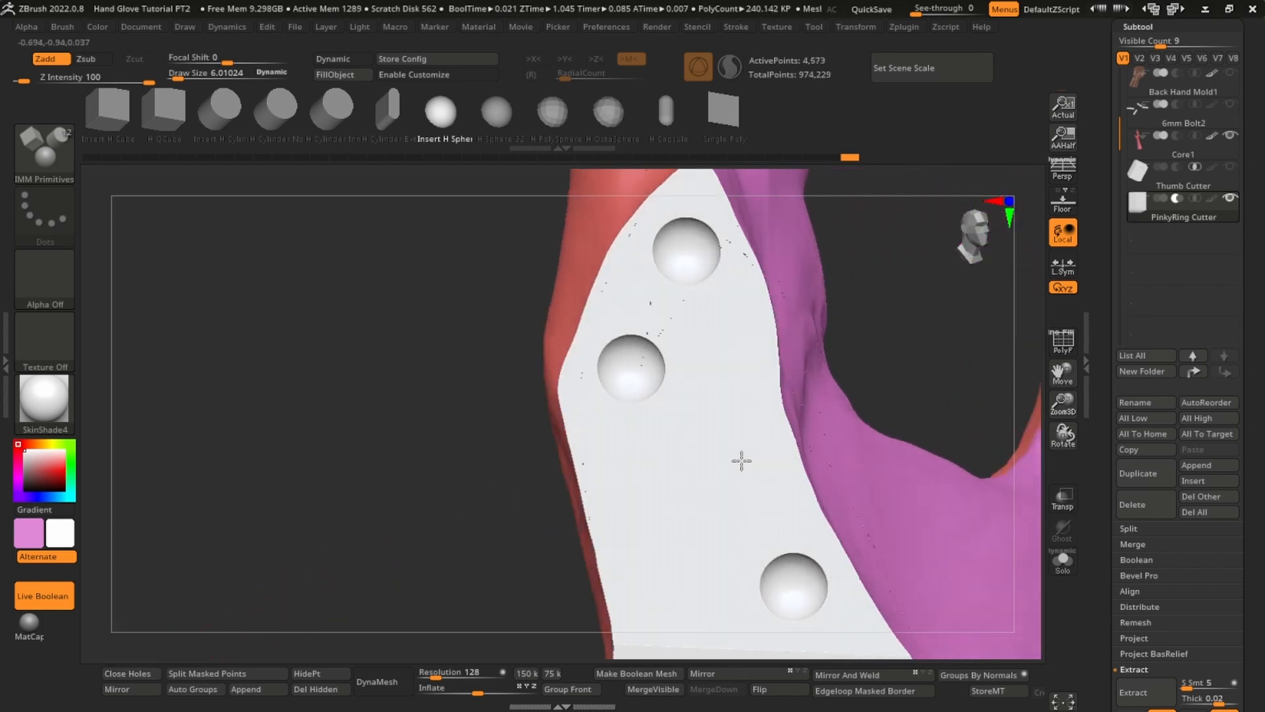
{"action": "mouse_move", "coordinate": [741, 460]}
{"action": "right_mouse_down"}
{"action": "mouse_move", "coordinate": [779, 443]}
{"action": "mouse_move", "coordinate": [734, 452]}
{"action": "right_mouse_up"}
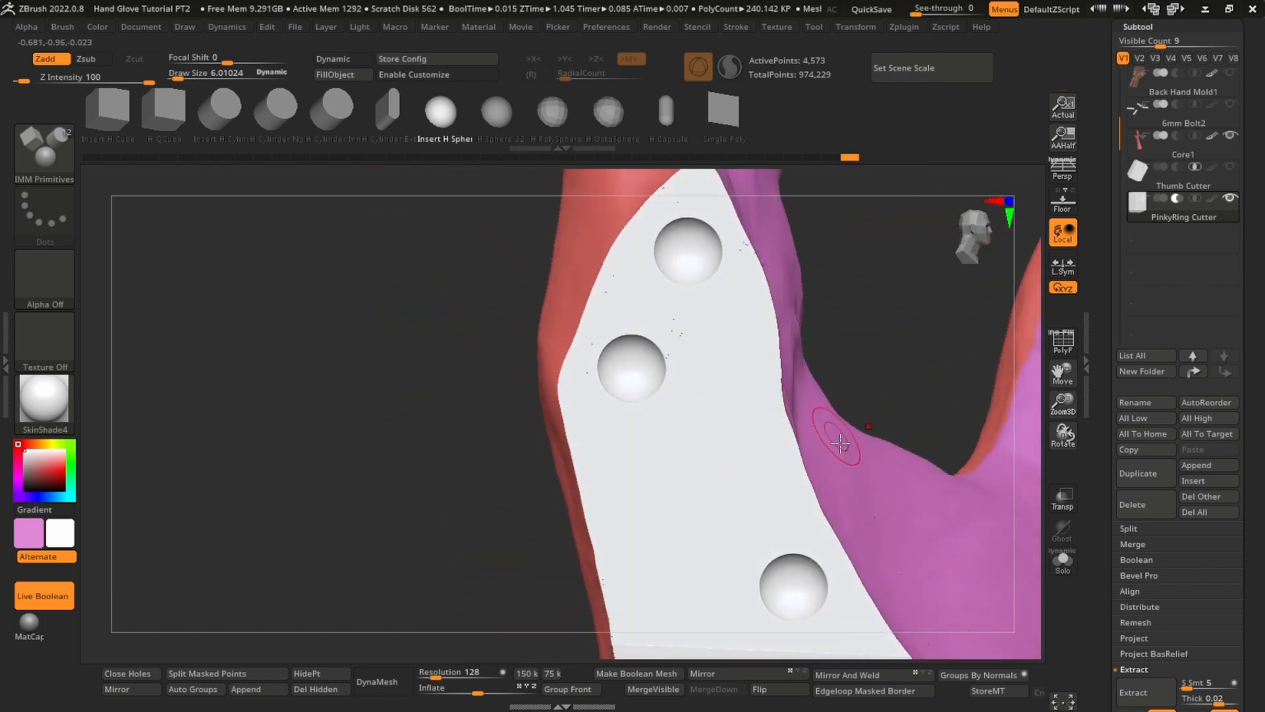
{"action": "right_click_drag", "start_coordinate": [840, 443], "coordinate": [805, 410]}
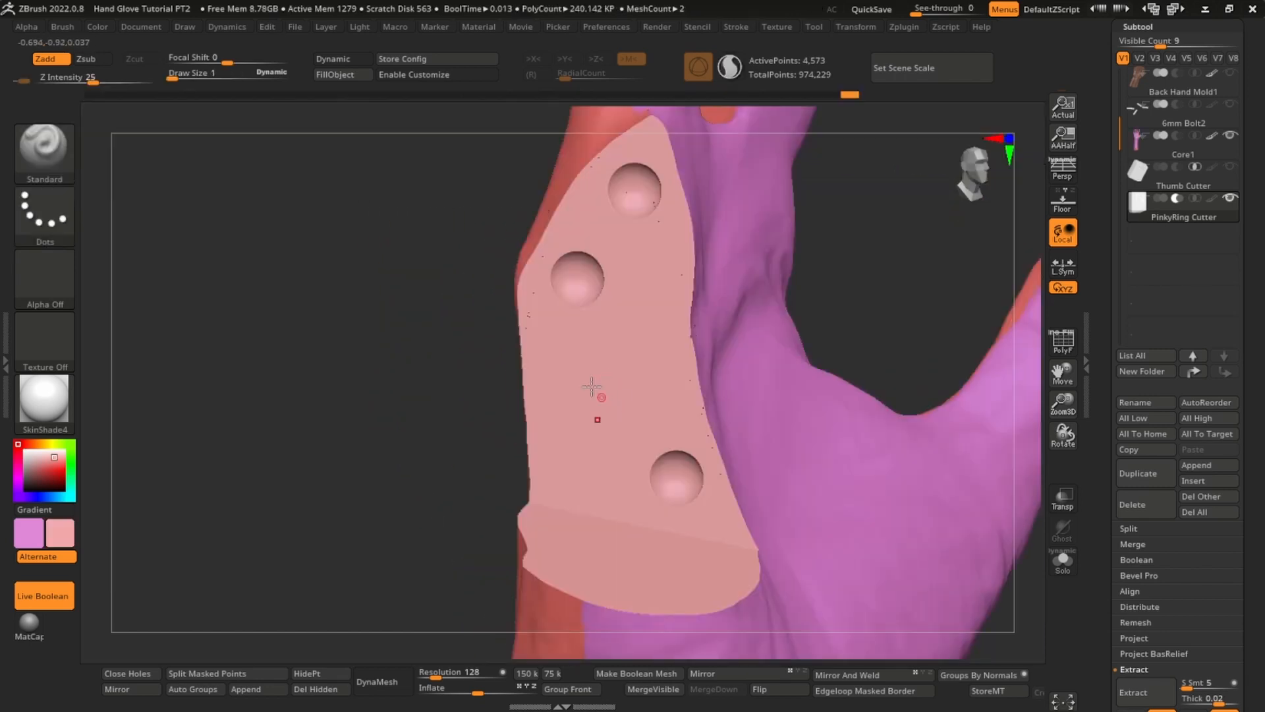
{"action": "mouse_move", "coordinate": [612, 382]}
{"action": "right_mouse_down"}
{"action": "mouse_move", "coordinate": [598, 397]}
{"action": "mouse_move", "coordinate": [618, 412]}
{"action": "mouse_move", "coordinate": [584, 352]}
{"action": "right_mouse_up"}
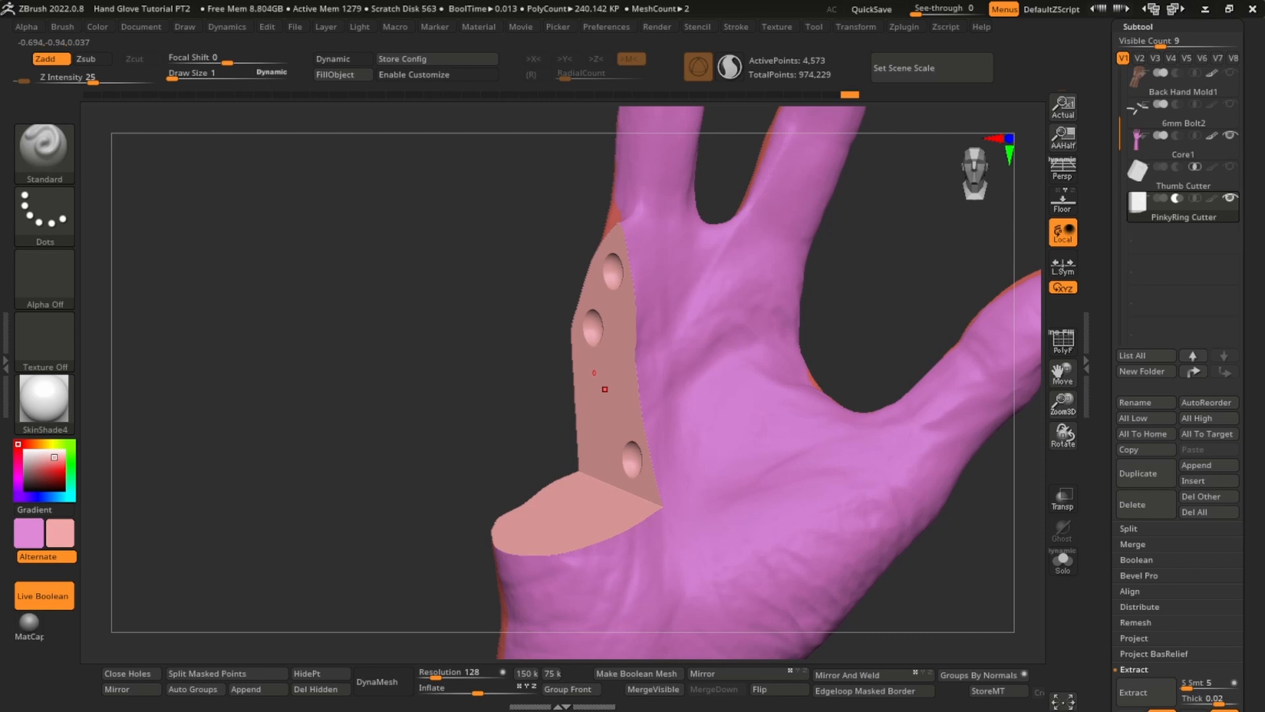
- Append a Cylinder3D subtool to the tool for the magnet
{"action": "right_click_drag", "start_coordinate": [725, 442], "coordinate": [817, 373], "text": "ctrl"}
{"action": "right_click_drag", "start_coordinate": [717, 389], "coordinate": [791, 362], "text": "ctrl"}
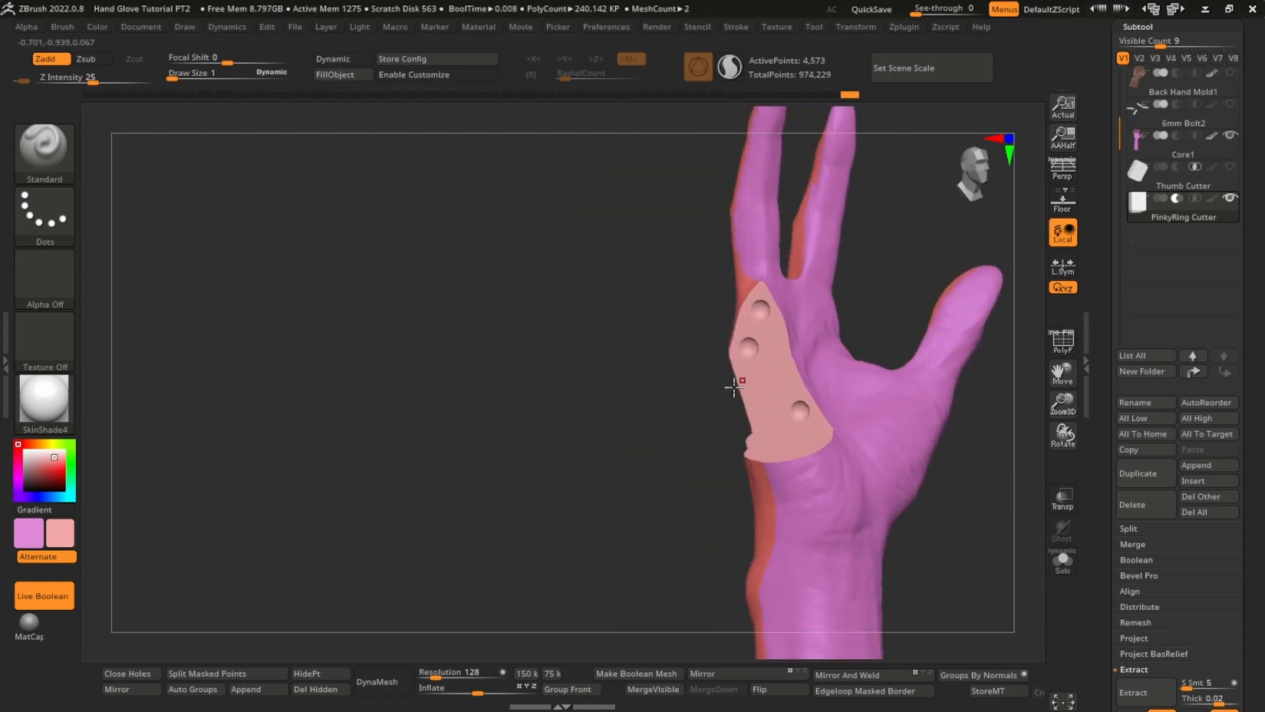
{"action": "left_click", "coordinate": [251, 688]}
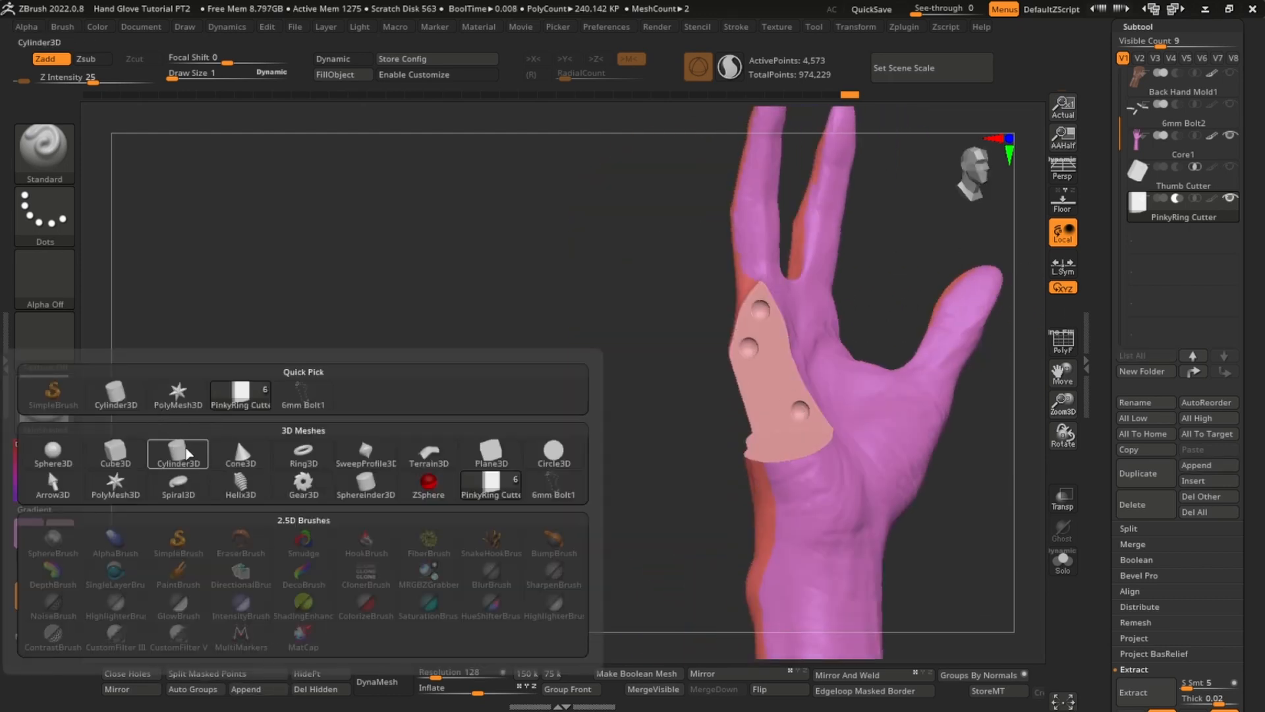
{"action": "left_click", "coordinate": [186, 457]}
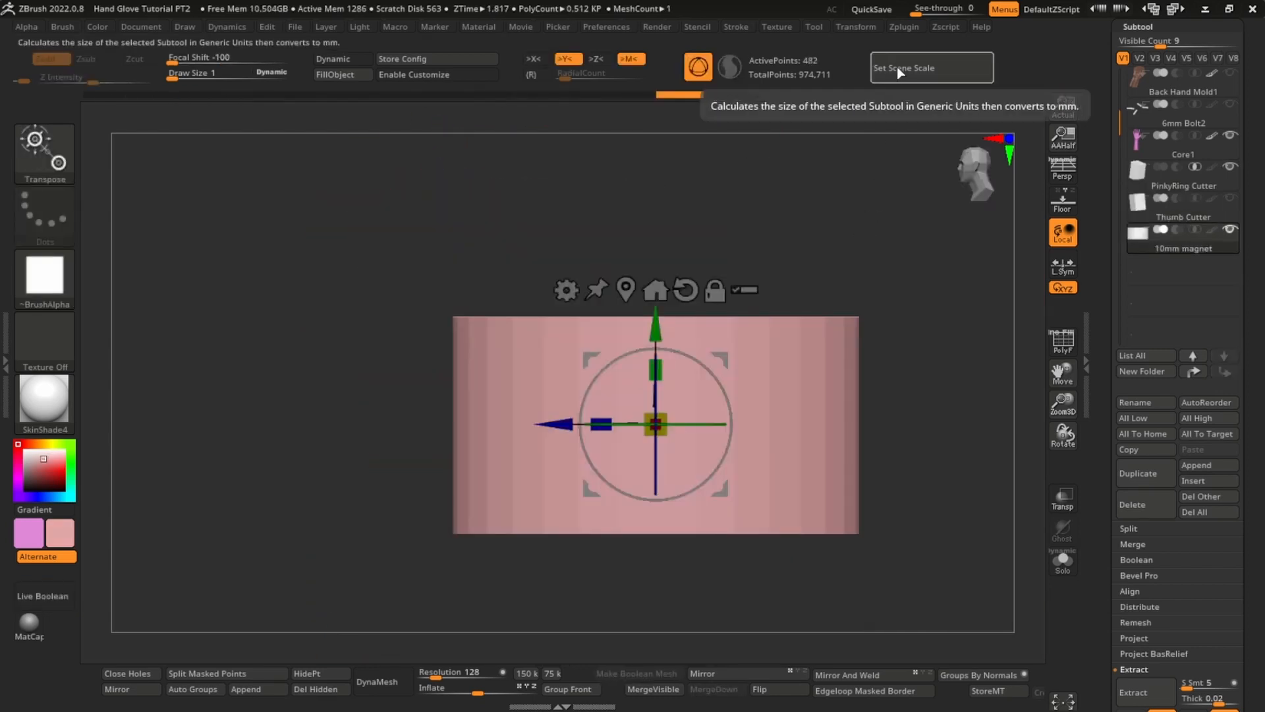
- Adjust the 10mm magnet cylinder's height to about 7.18 mm, checking its size with Set Scene Scale
{"action": "left_click", "coordinate": [909, 80]}
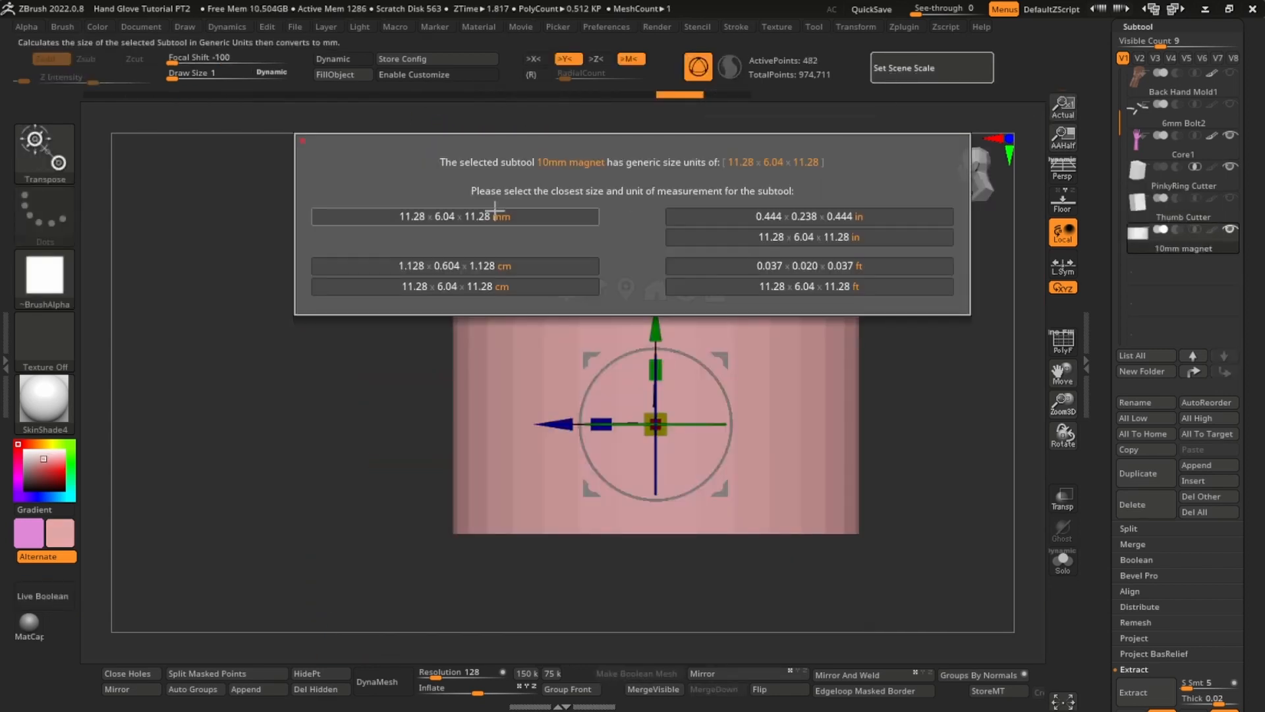
{"action": "left_click", "coordinate": [499, 211]}
{"action": "left_click_drag", "start_coordinate": [657, 370], "coordinate": [665, 253]}
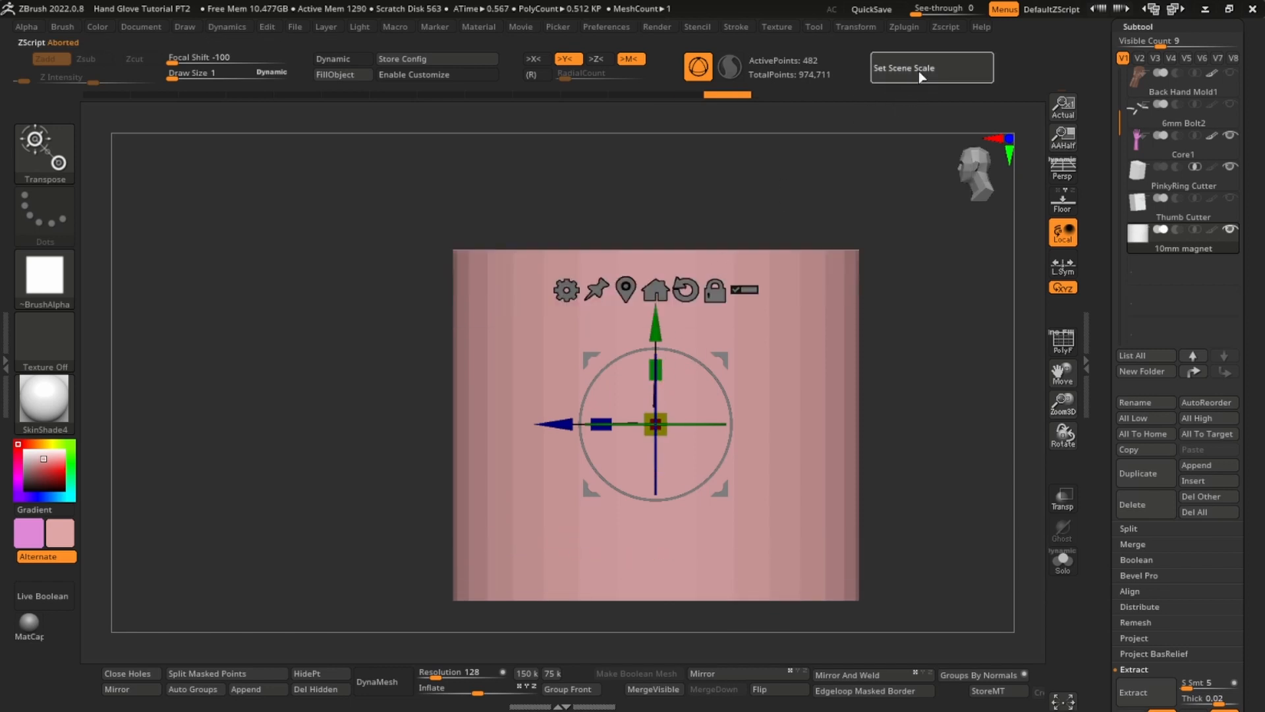
{"action": "left_click", "coordinate": [920, 77]}
{"action": "left_click", "coordinate": [497, 223]}
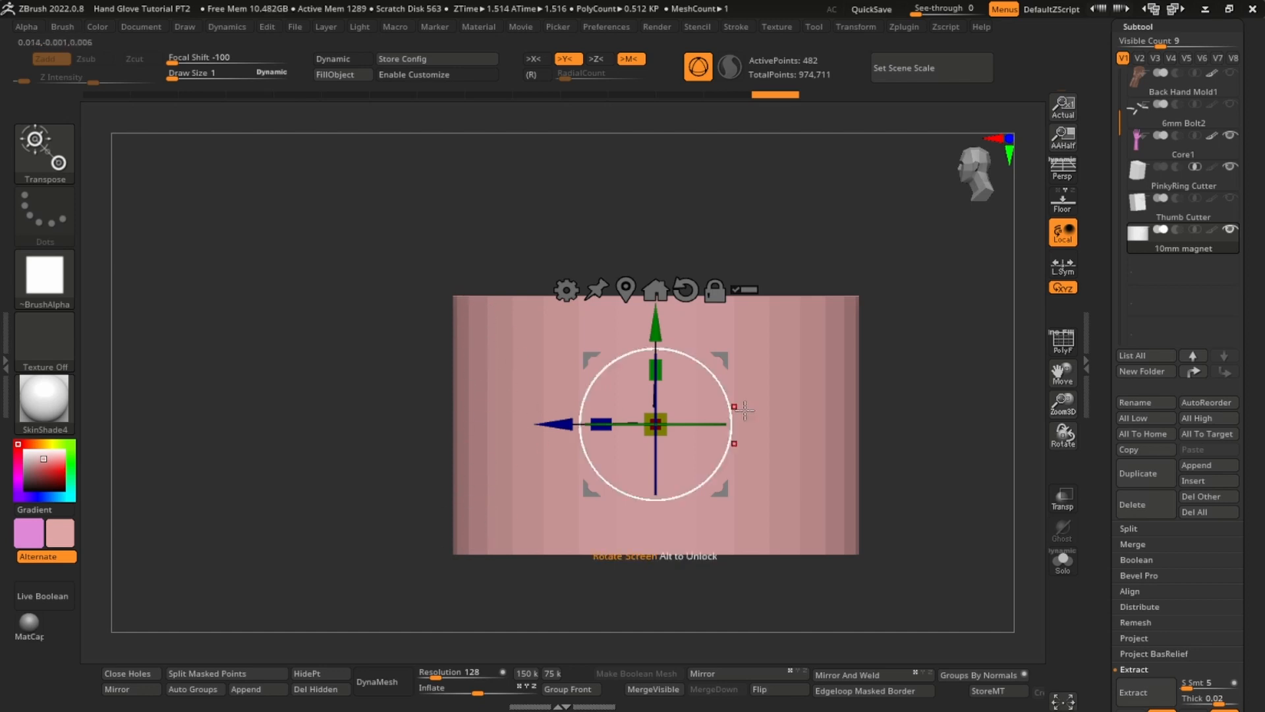
{"action": "left_click", "coordinate": [887, 73]}
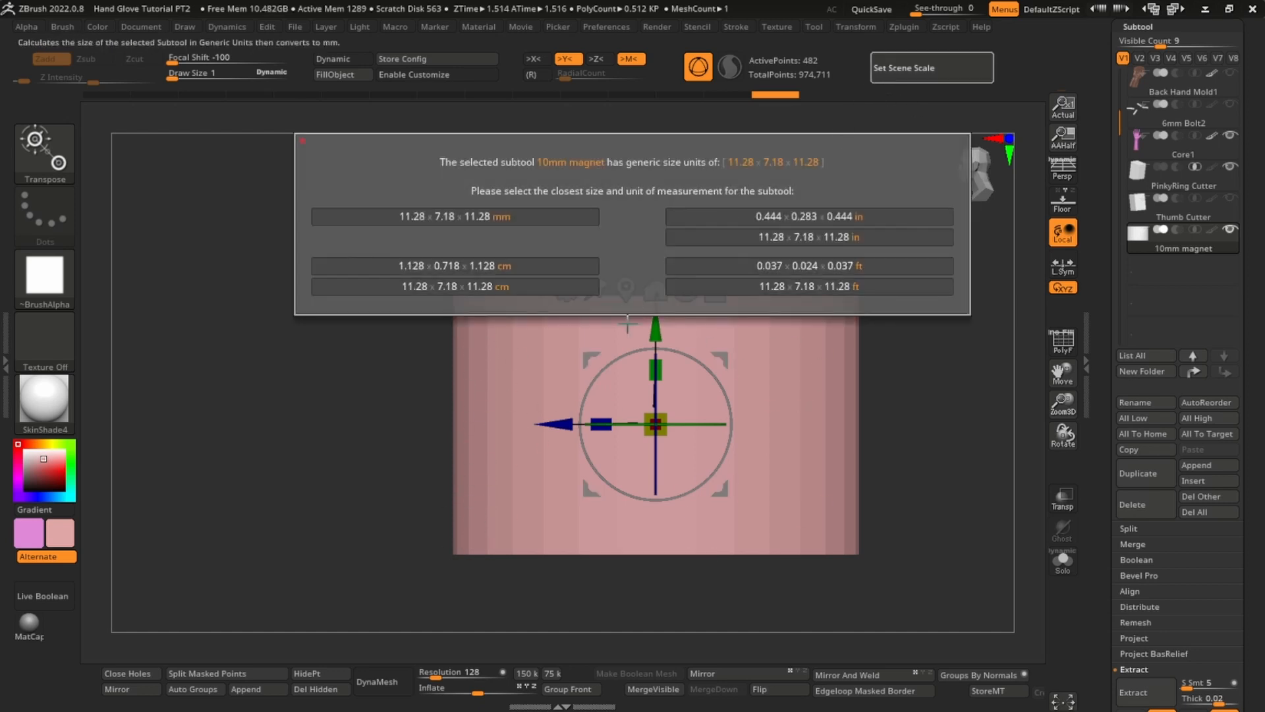
{"action": "left_click", "coordinate": [627, 323]}
- Scale the 10mm magnet down uniformly to about 10.50 x 6.68 x 10.50 mm, checking its size with Set Scene Scale
{"action": "left_click_drag", "start_coordinate": [655, 424], "coordinate": [651, 436]}
{"action": "left_click_drag", "start_coordinate": [880, 369], "coordinate": [895, 499]}
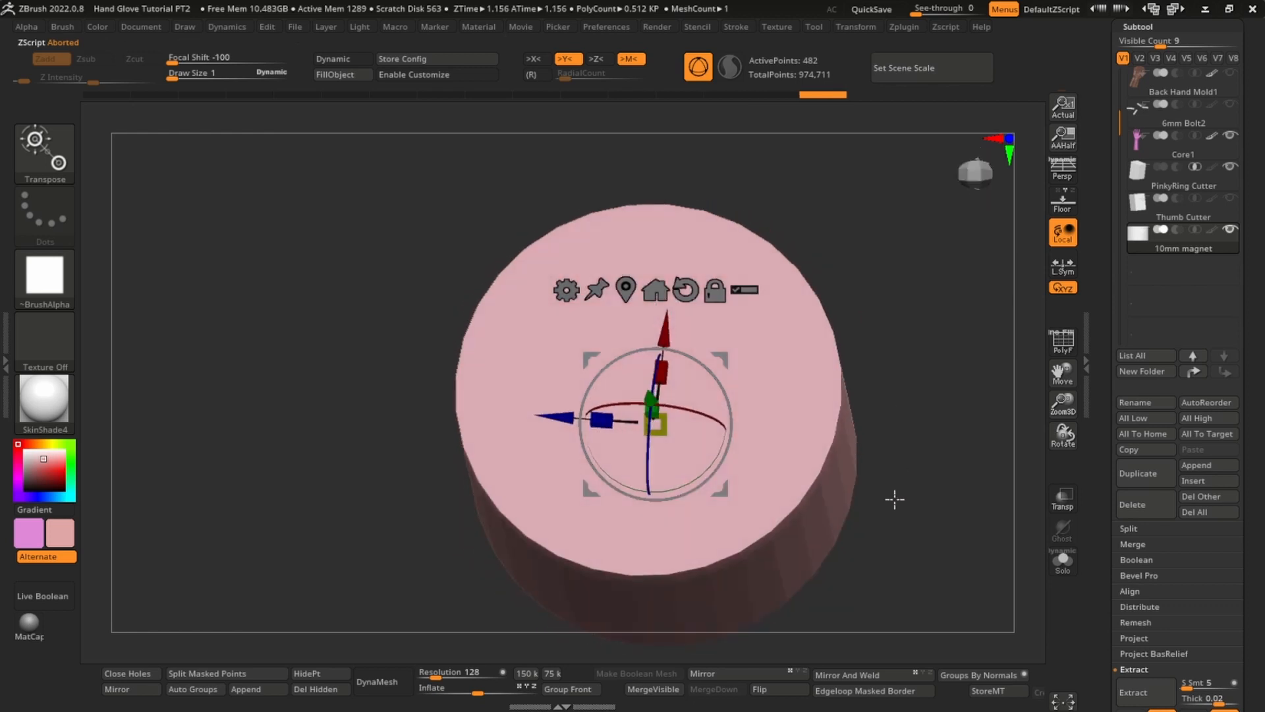
{"action": "left_click", "coordinate": [929, 74]}
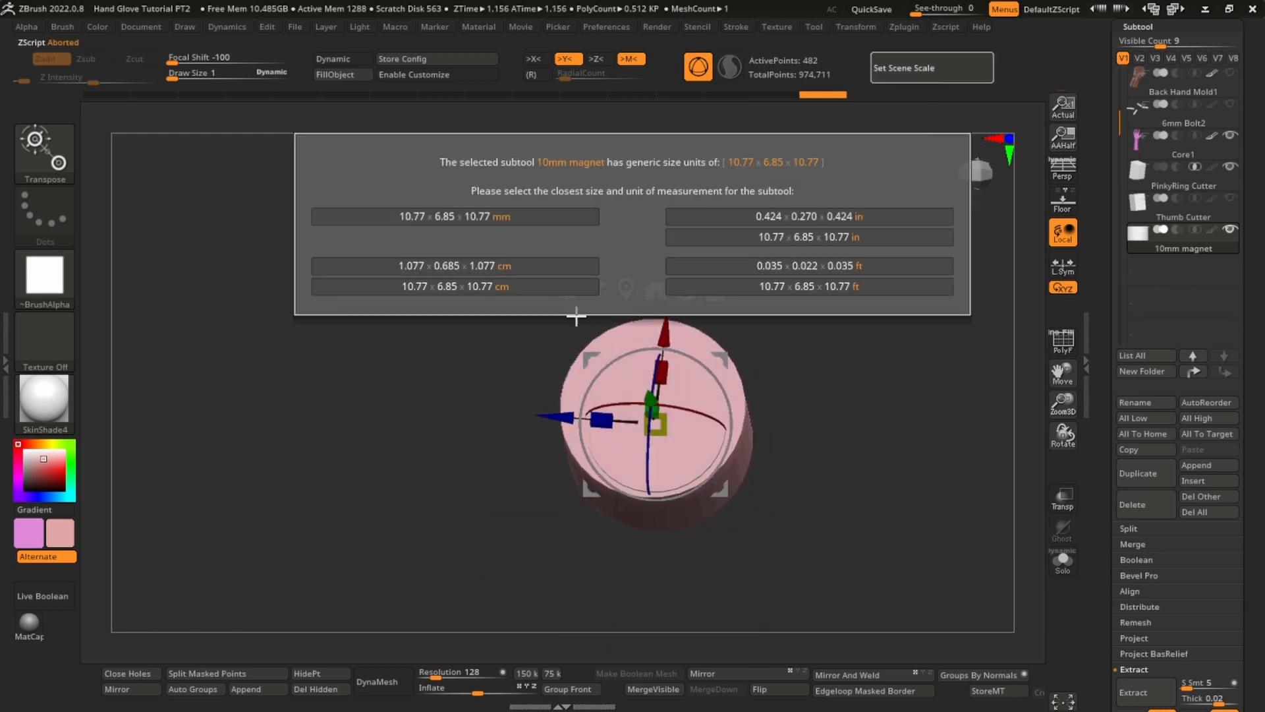
{"action": "left_click", "coordinate": [468, 223]}
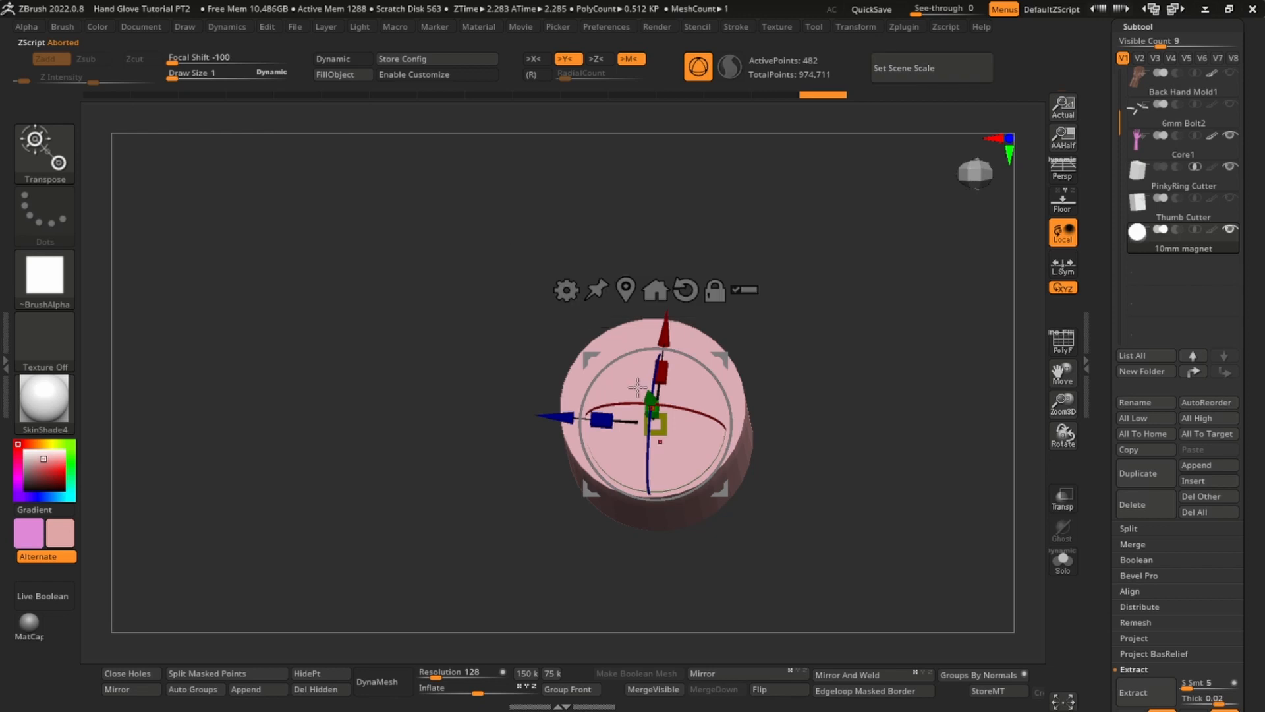
{"action": "left_click_drag", "start_coordinate": [665, 425], "coordinate": [663, 425]}
{"action": "left_click", "coordinate": [906, 68]}
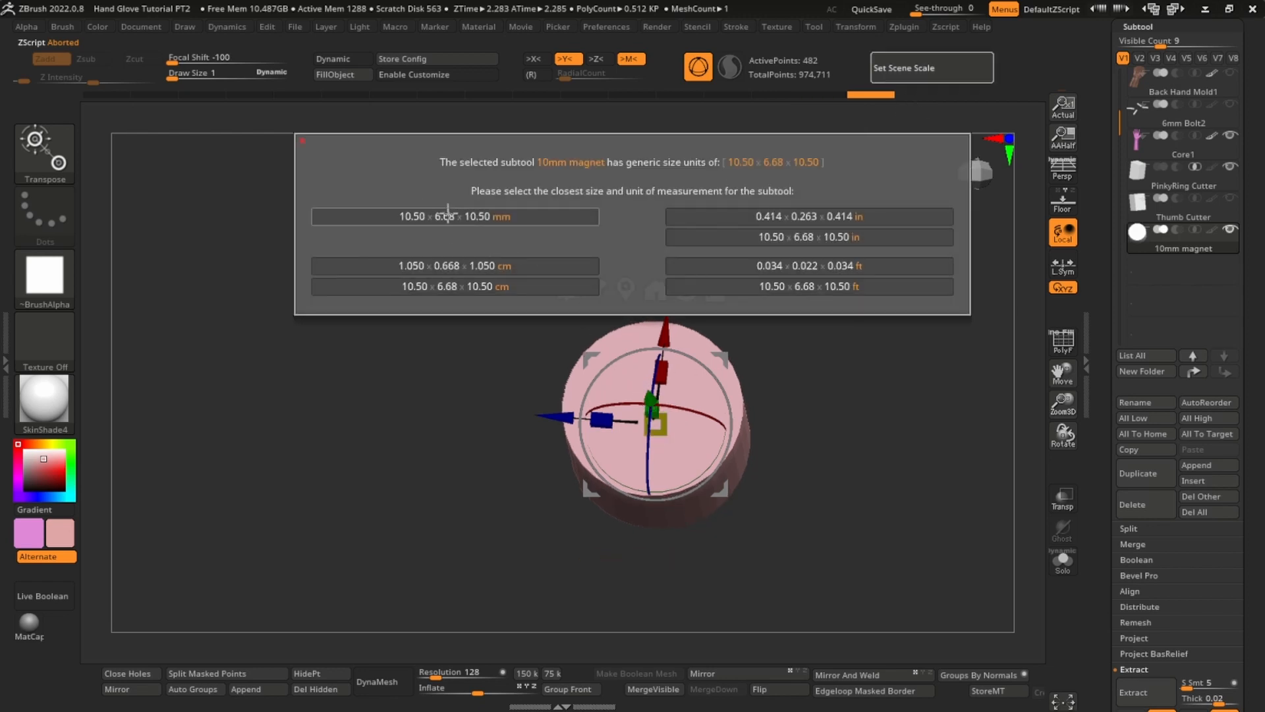
{"action": "left_click", "coordinate": [470, 216]}
- Show the 10mm magnet's polygon wireframe in side view and mask the lower half of the cylinder
{"action": "mouse_move", "coordinate": [756, 421]}
{"action": "left_mouse_down"}
{"action": "mouse_move", "coordinate": [785, 237]}
{"action": "mouse_move", "coordinate": [769, 336]}
{"action": "mouse_move", "coordinate": [803, 367]}
{"action": "mouse_move", "coordinate": [804, 356]}
{"action": "mouse_move", "coordinate": [887, 378]}
{"action": "mouse_move", "coordinate": [849, 459]}
{"action": "mouse_move", "coordinate": [827, 432]}
{"action": "mouse_move", "coordinate": [805, 342]}
{"action": "mouse_move", "coordinate": [808, 419]}
{"action": "left_mouse_up"}
{"action": "key", "text": "q"}
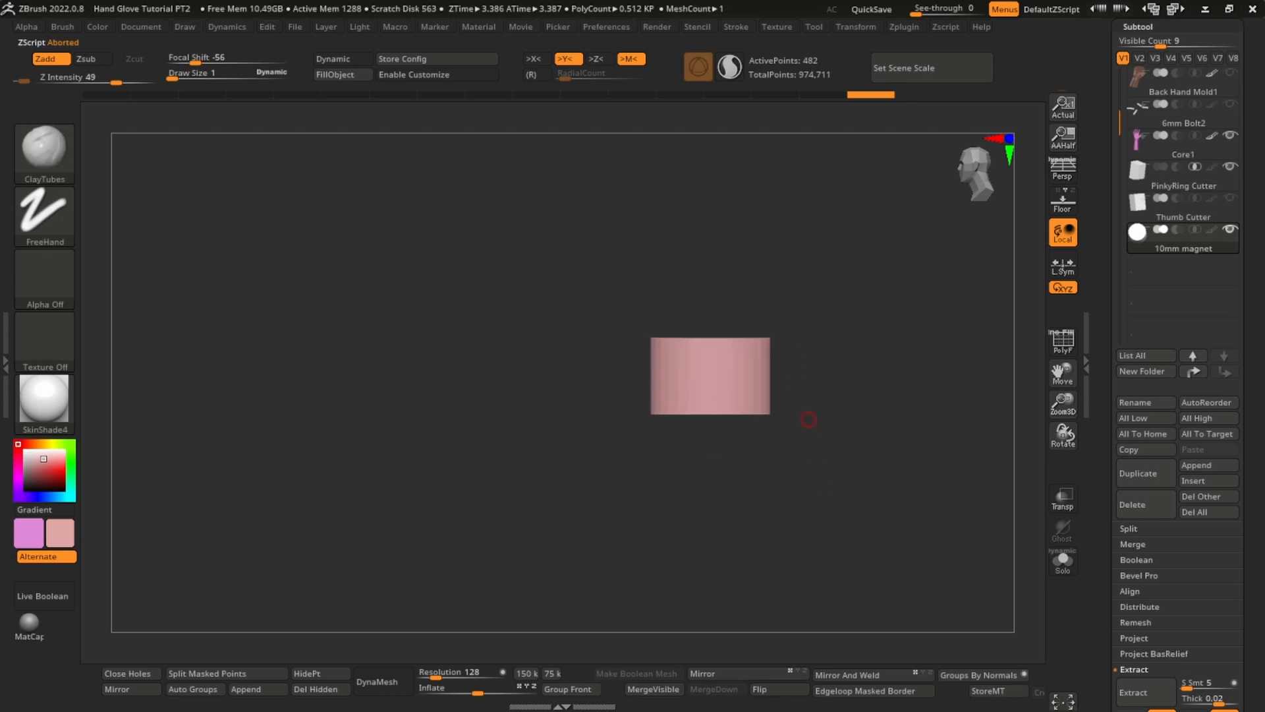
{"action": "left_click_drag", "start_coordinate": [788, 337], "coordinate": [839, 381], "text": "alt"}
{"action": "key", "text": "shift+f"}
{"action": "left_click_drag", "start_coordinate": [904, 335], "coordinate": [854, 359], "text": "alt"}
{"action": "right_click_drag", "start_coordinate": [627, 316], "coordinate": [596, 335], "text": "ctrl"}
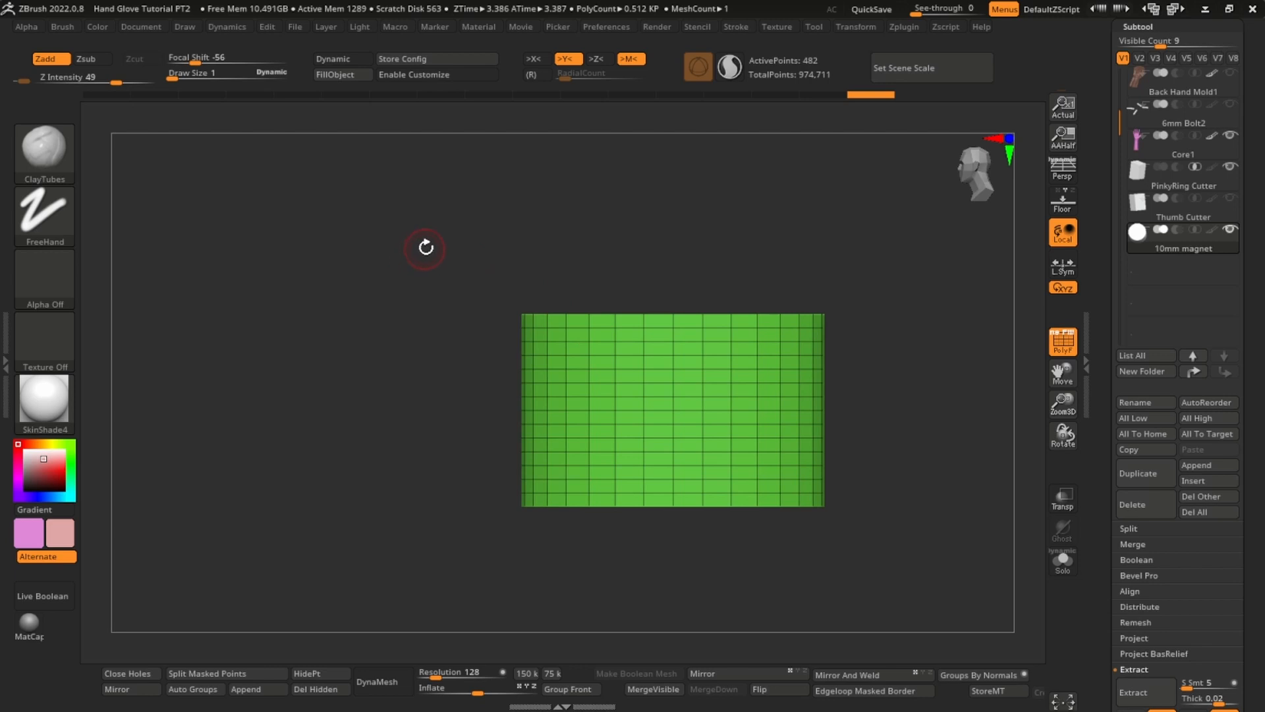
{"action": "left_click_drag", "start_coordinate": [452, 235], "coordinate": [878, 406], "text": "ctrl"}
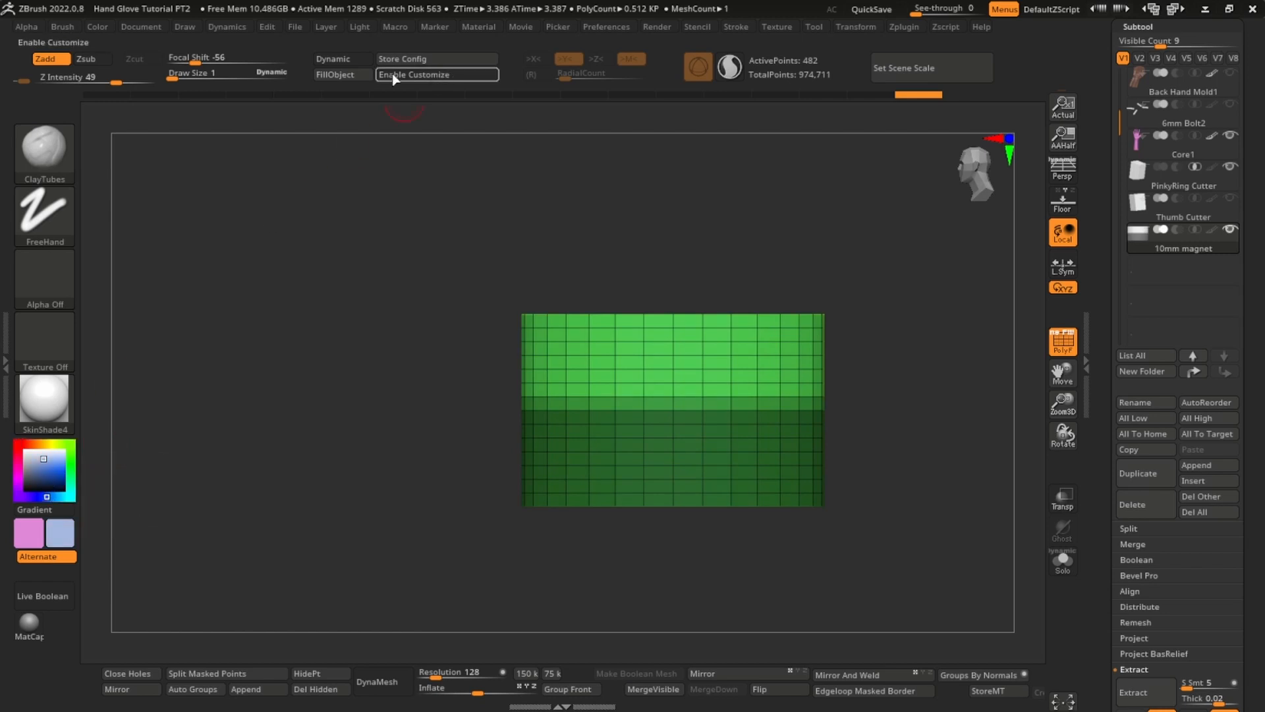
- Fill the upper half of the 10mm magnet with light blue and the lower half with red
{"action": "left_click", "coordinate": [337, 75]}
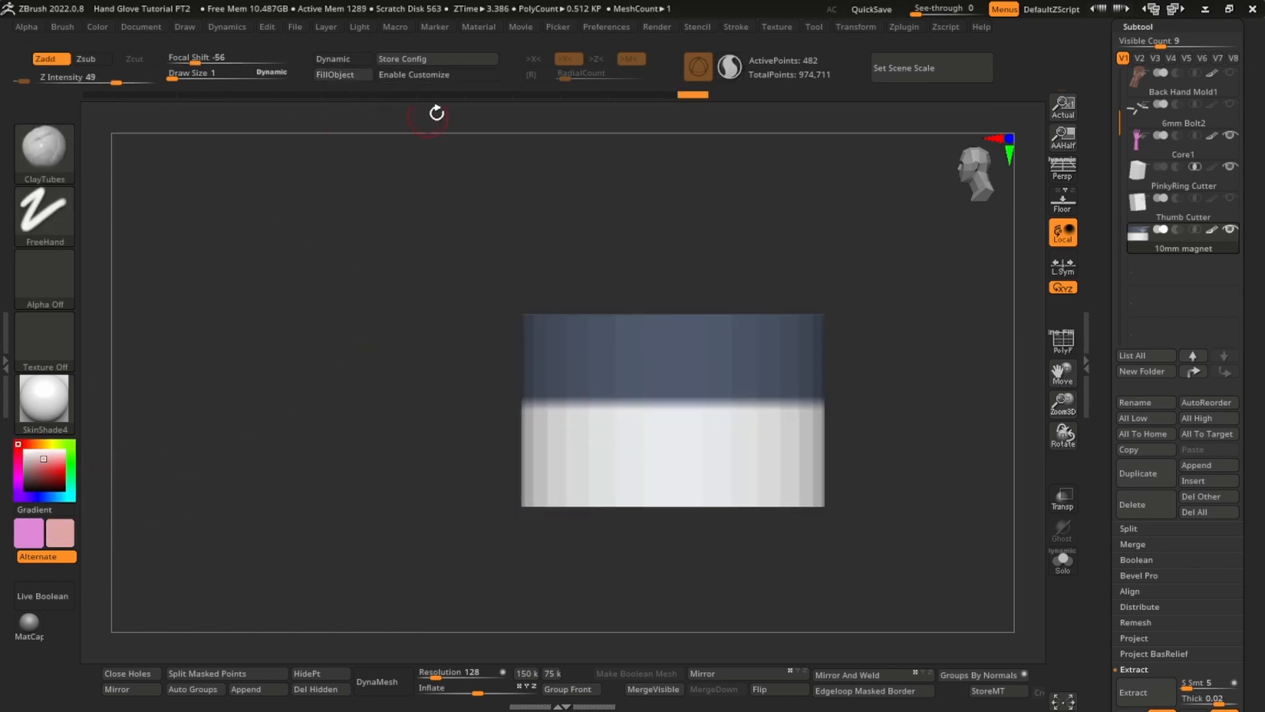
{"action": "left_click", "coordinate": [55, 466]}
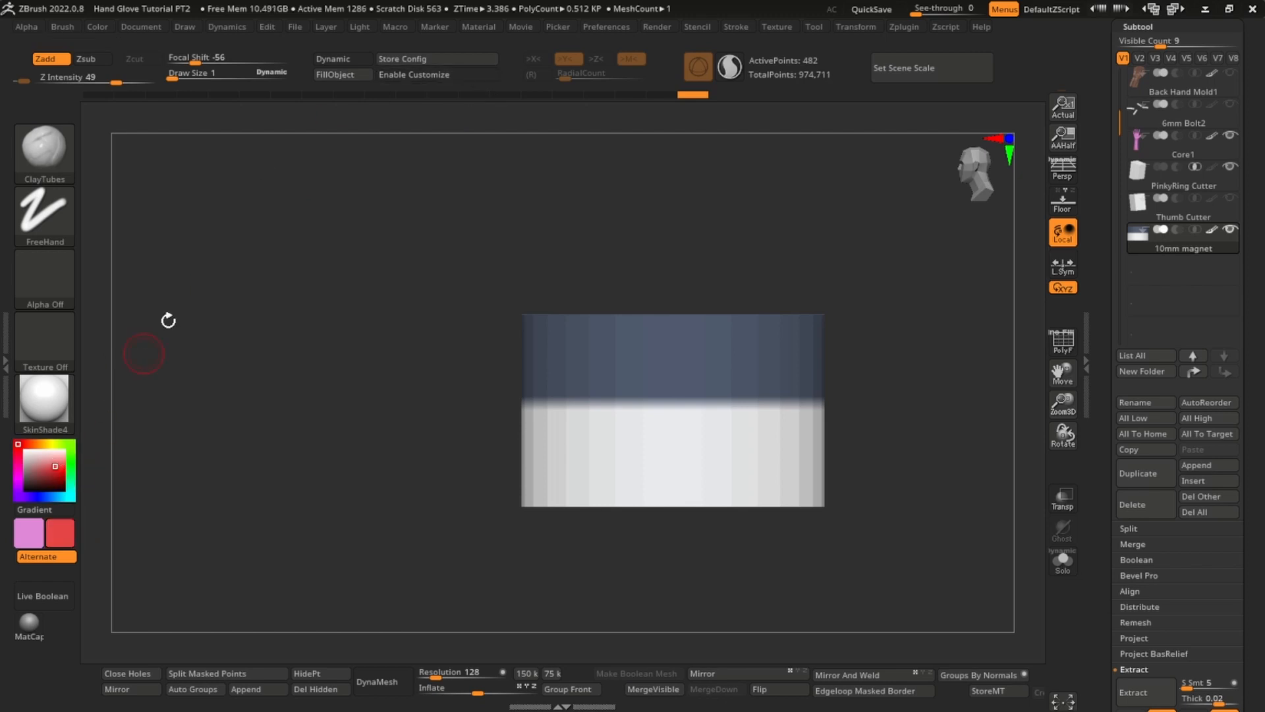
{"action": "left_click", "coordinate": [354, 75]}
- Move the 10mm magnet inside PinkyRing Cutter near its inner side beside the palm, and turn on transparency
{"action": "right_click_drag", "start_coordinate": [807, 380], "coordinate": [759, 297], "text": "ctrl"}
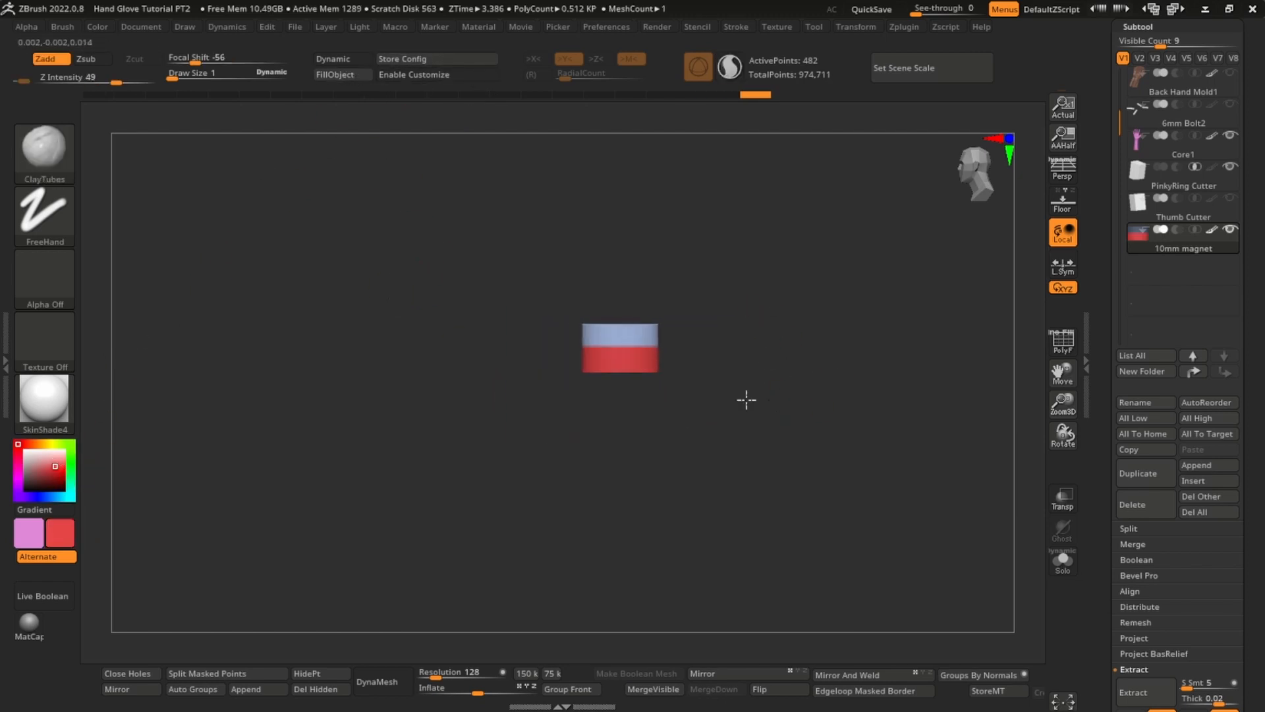
{"action": "right_click_drag", "start_coordinate": [759, 397], "coordinate": [717, 303], "text": "ctrl"}
{"action": "right_click_drag", "start_coordinate": [783, 426], "coordinate": [783, 336], "text": "ctrl"}
{"action": "right_click_drag", "start_coordinate": [787, 396], "coordinate": [795, 551], "text": "alt"}
{"action": "key", "text": "w"}
{"action": "left_click_drag", "start_coordinate": [660, 423], "coordinate": [831, 184]}
{"action": "right_click_drag", "start_coordinate": [899, 270], "coordinate": [912, 344], "text": "ctrl"}
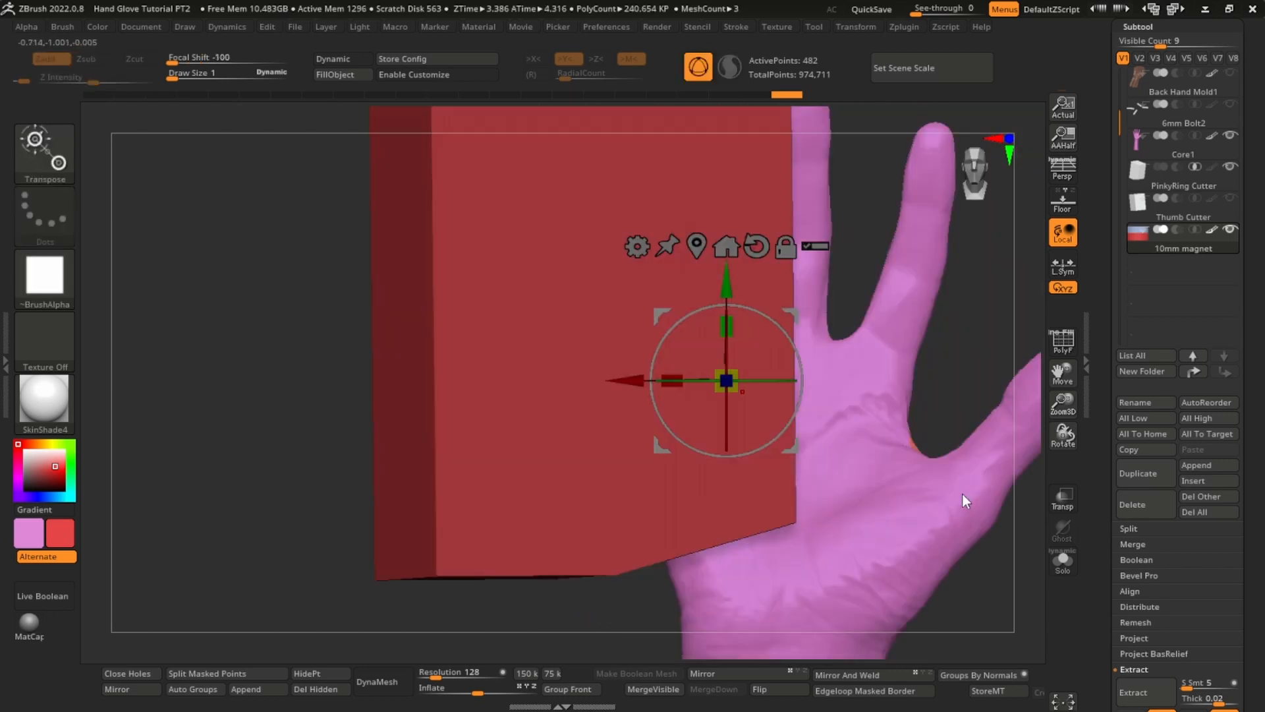
{"action": "left_click", "coordinate": [1058, 499]}
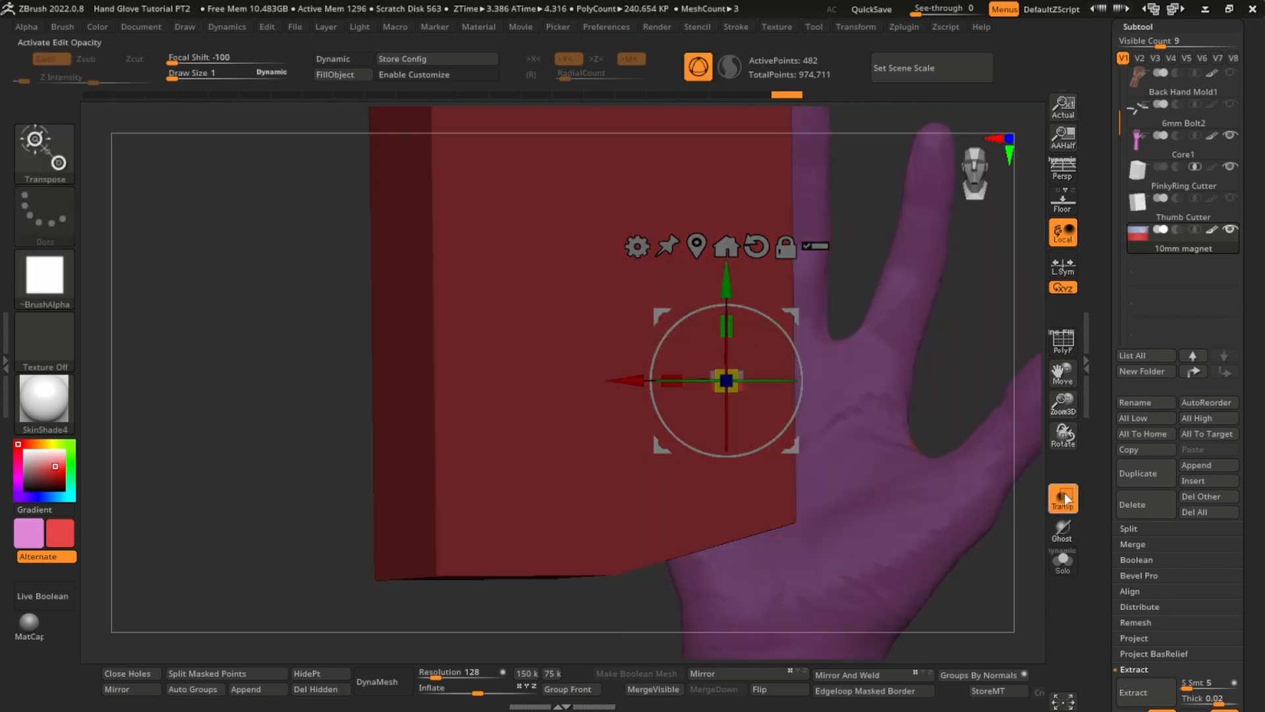
- Rotate the 10mm magnet 90 degrees so its light blue and red halves sit side by side across the palm
{"action": "right_click_drag", "start_coordinate": [886, 395], "coordinate": [834, 474], "text": "ctrl"}
{"action": "left_click_drag", "start_coordinate": [725, 409], "coordinate": [613, 324]}
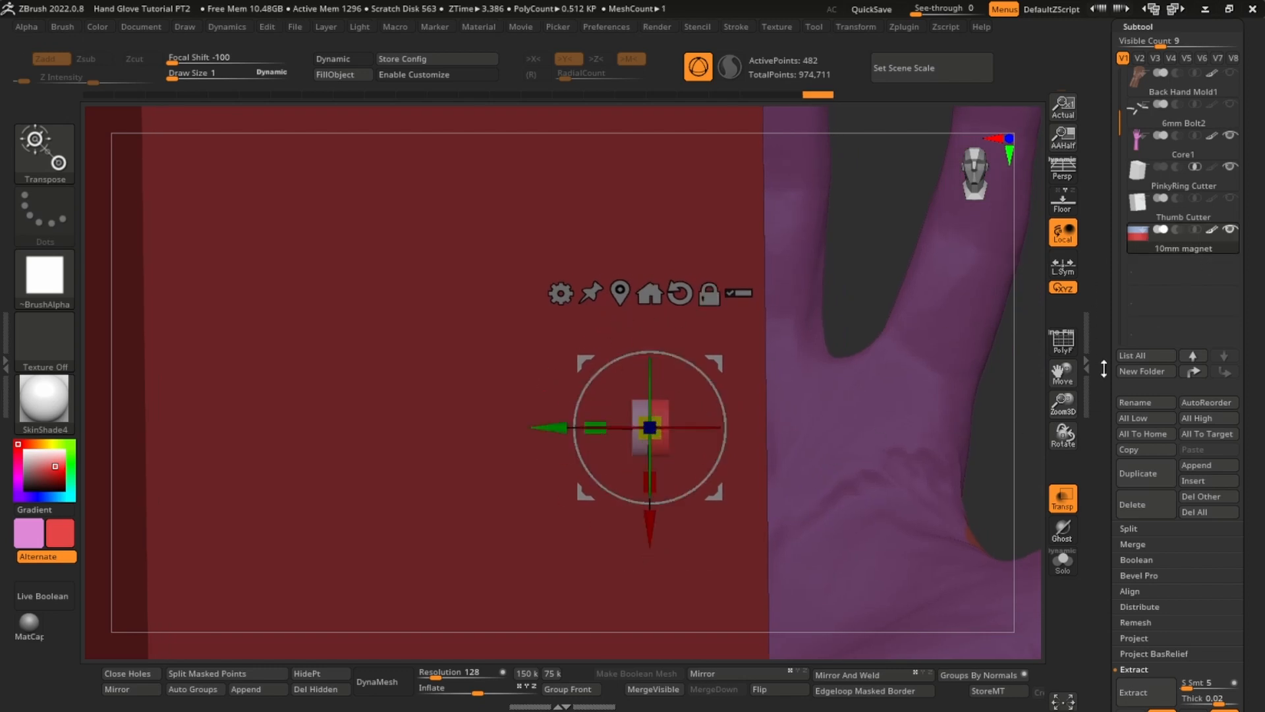
{"action": "mouse_move", "coordinate": [1151, 246]}
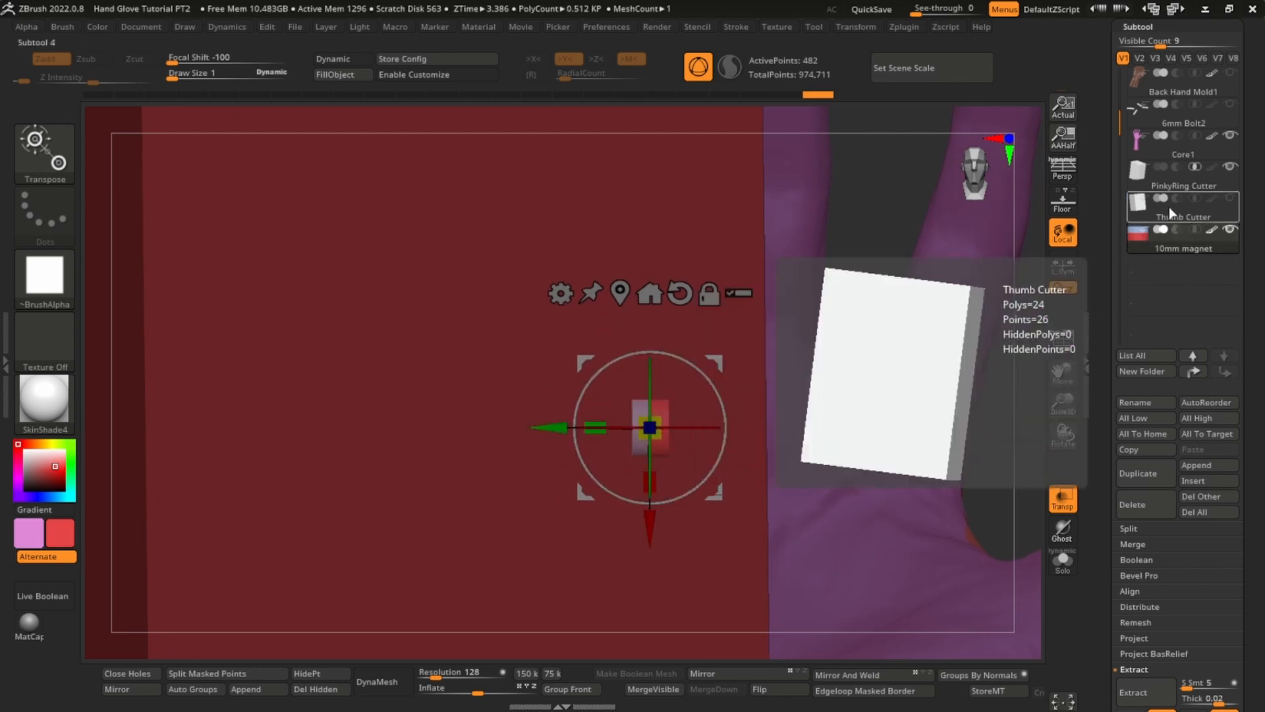
- Turn off transparency and turn on Live Boolean to preview the core's cut
{"action": "left_click", "coordinate": [1065, 499]}
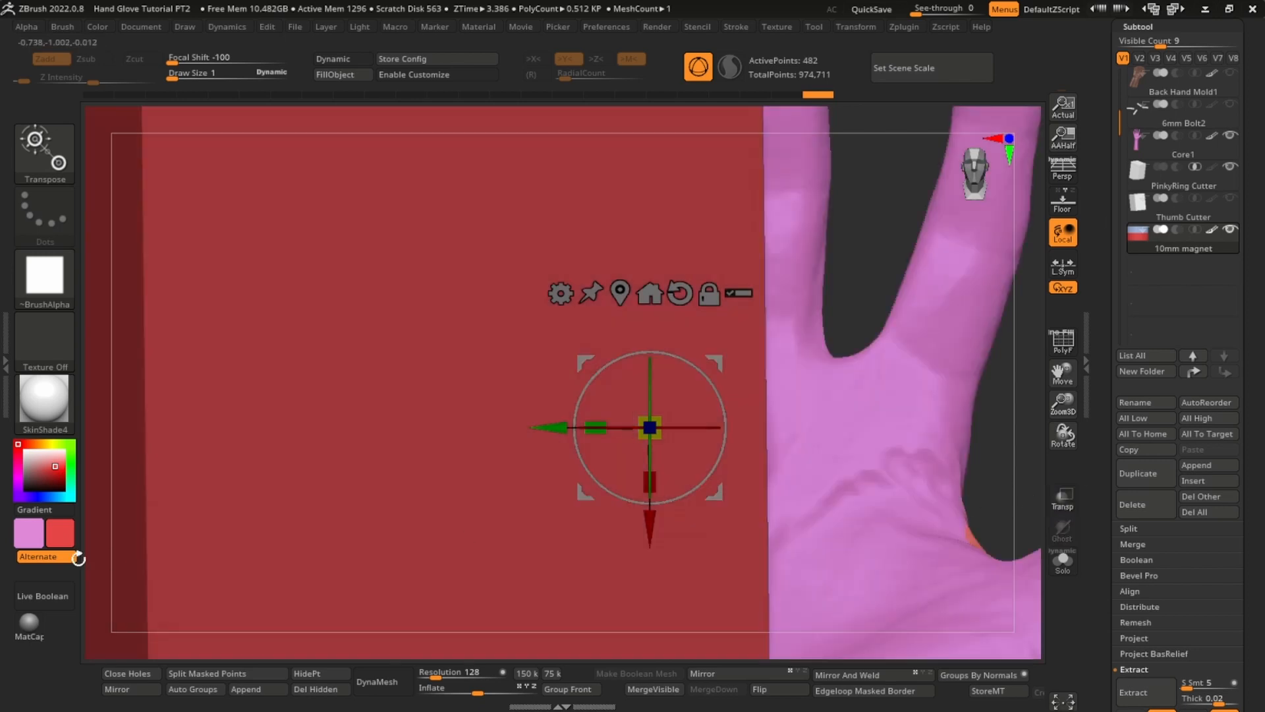
{"action": "left_click", "coordinate": [59, 596]}
{"action": "left_click_drag", "start_coordinate": [849, 429], "coordinate": [748, 436]}
{"action": "left_click_drag", "start_coordinate": [653, 238], "coordinate": [720, 372]}
{"action": "left_click_drag", "start_coordinate": [779, 379], "coordinate": [781, 380]}
- Show the polygon wireframe and move the 10mm magnet against the core's flat cut face between the spherical keys
{"action": "key", "text": "q"}
{"action": "mouse_move", "coordinate": [789, 443]}
{"action": "right_mouse_down"}
{"action": "mouse_move", "coordinate": [793, 454]}
{"action": "mouse_move", "coordinate": [801, 395]}
{"action": "mouse_move", "coordinate": [832, 434]}
{"action": "right_mouse_up"}
{"action": "key", "text": "shift+f"}
{"action": "key", "text": "w"}
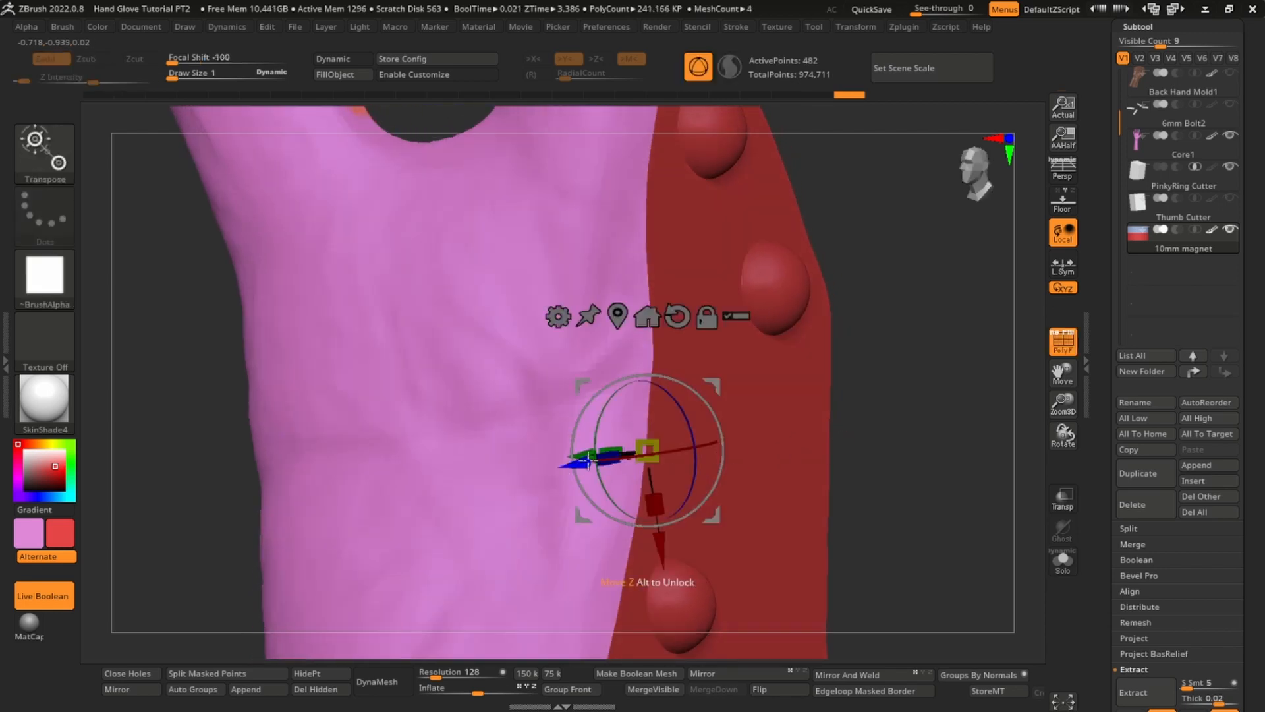
{"action": "left_click_drag", "start_coordinate": [585, 452], "coordinate": [718, 436]}
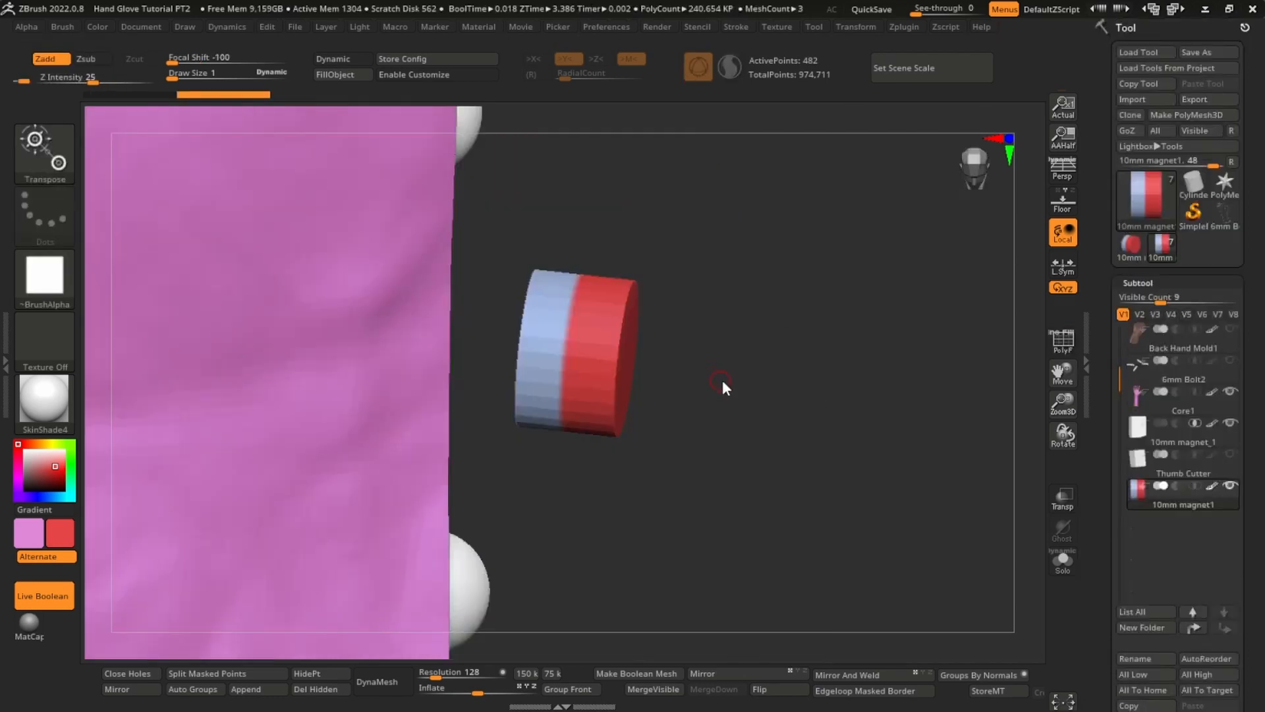
{"action": "mouse_move", "coordinate": [725, 387]}
{"action": "right_mouse_down", "text": "ctrl"}
{"action": "mouse_move", "coordinate": [734, 365]}
{"action": "mouse_move", "coordinate": [717, 444]}
{"action": "right_mouse_up", "text": "ctrl"}
{"action": "key", "text": "shift+f"}
{"action": "key", "text": "w"}
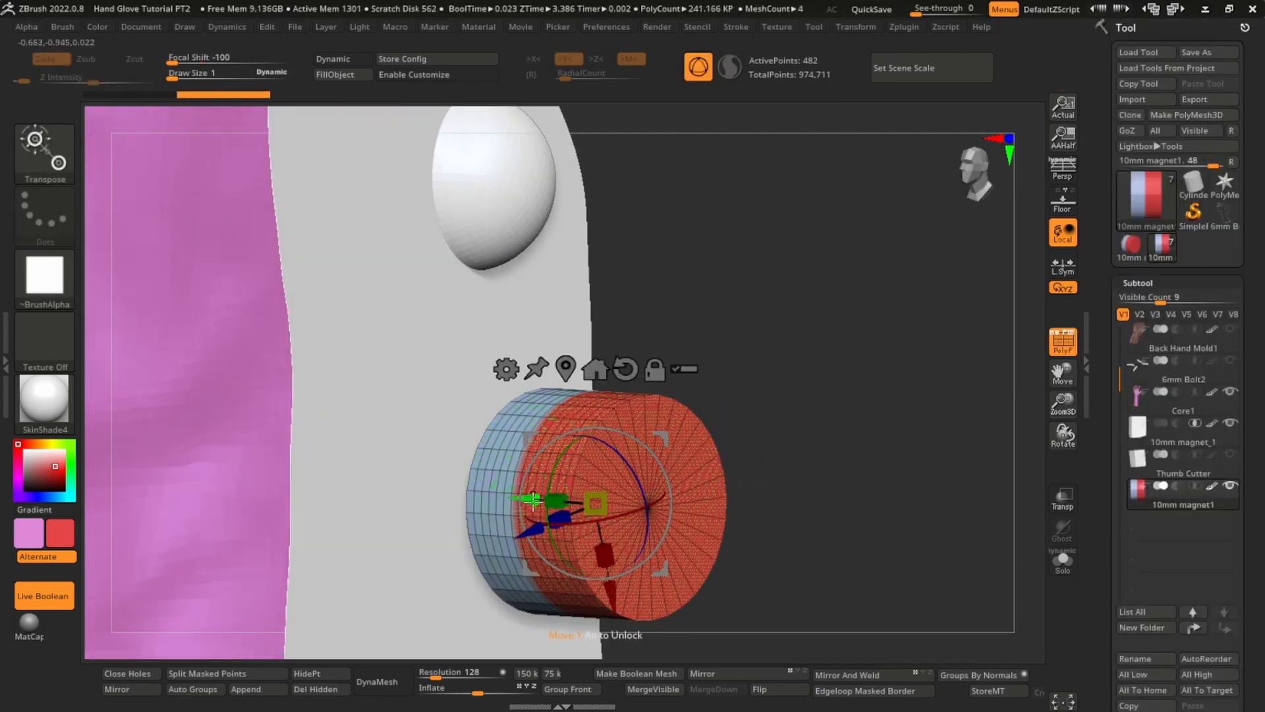
{"action": "left_click_drag", "start_coordinate": [533, 502], "coordinate": [408, 493]}
- Adjust the 10mm magnet's depth along its axis so most of its light blue half sinks into the cut face
{"action": "right_click_drag", "start_coordinate": [642, 462], "coordinate": [734, 417], "text": "alt"}
{"action": "right_click_drag", "start_coordinate": [733, 417], "coordinate": [796, 362], "text": "alt"}
{"action": "left_click_drag", "start_coordinate": [553, 452], "coordinate": [572, 425]}
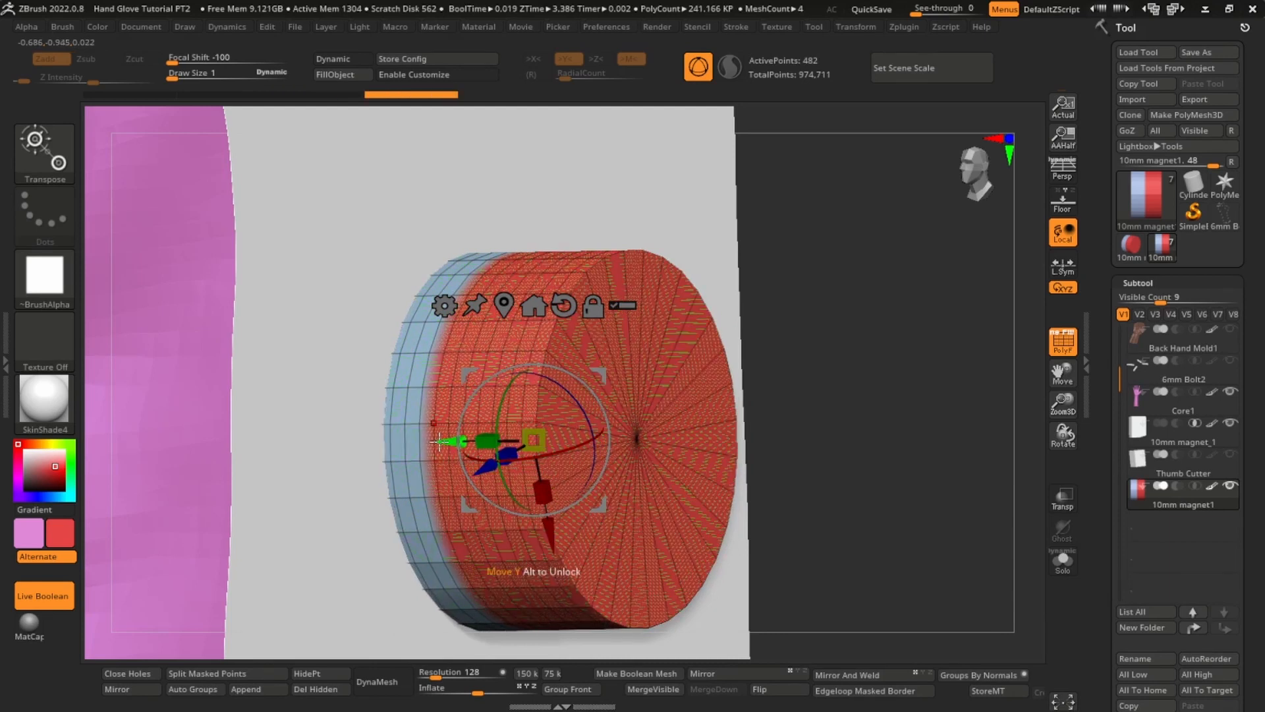
{"action": "left_click_drag", "start_coordinate": [440, 440], "coordinate": [444, 439]}
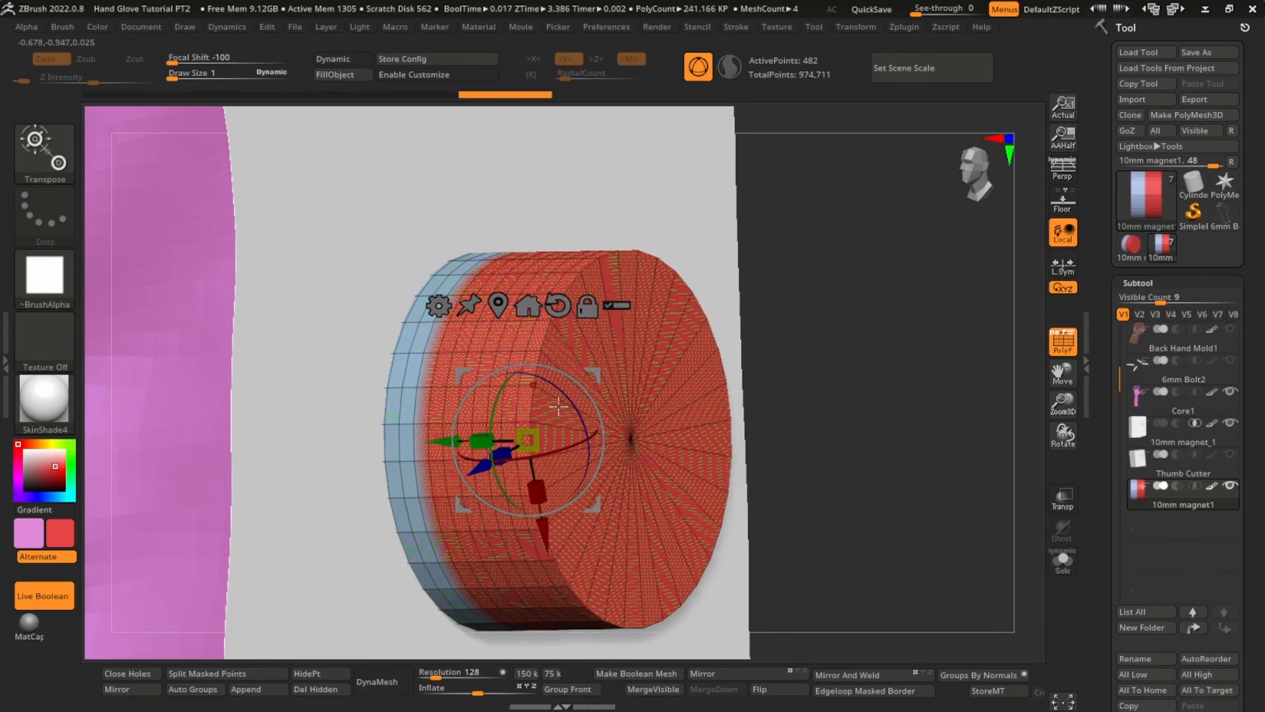
{"action": "key", "text": "q"}
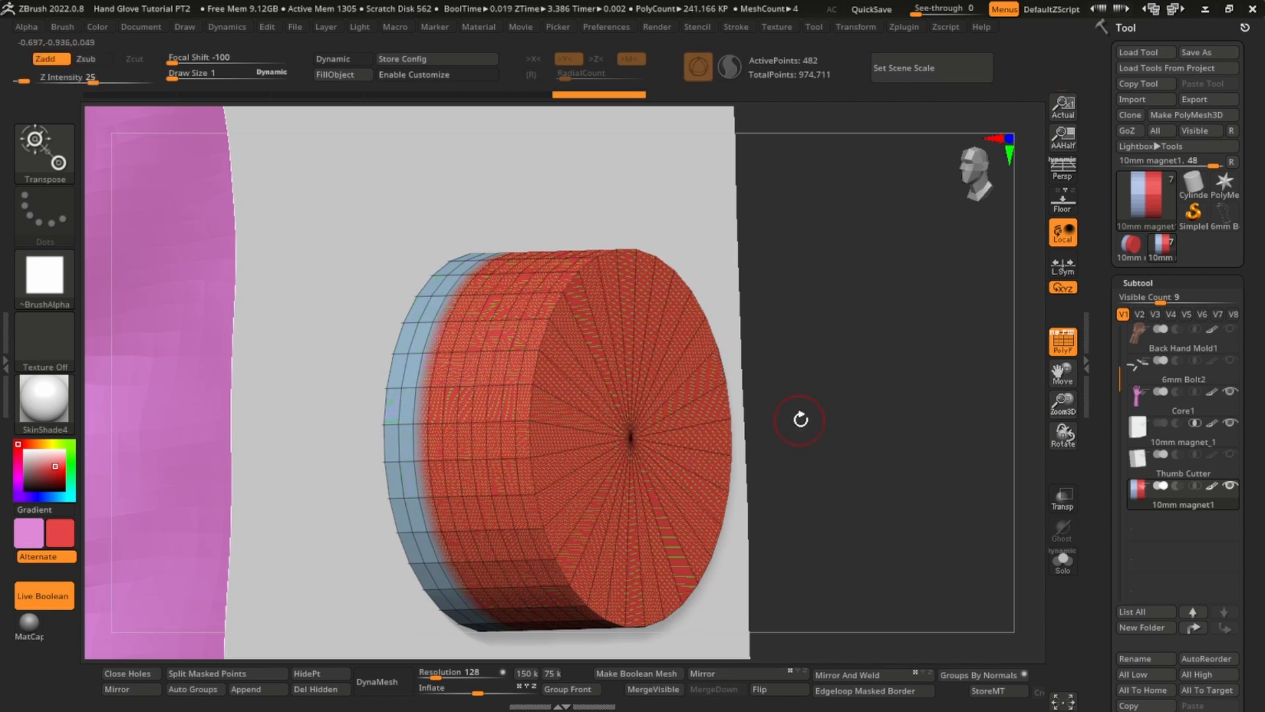
{"action": "key", "text": "s"}
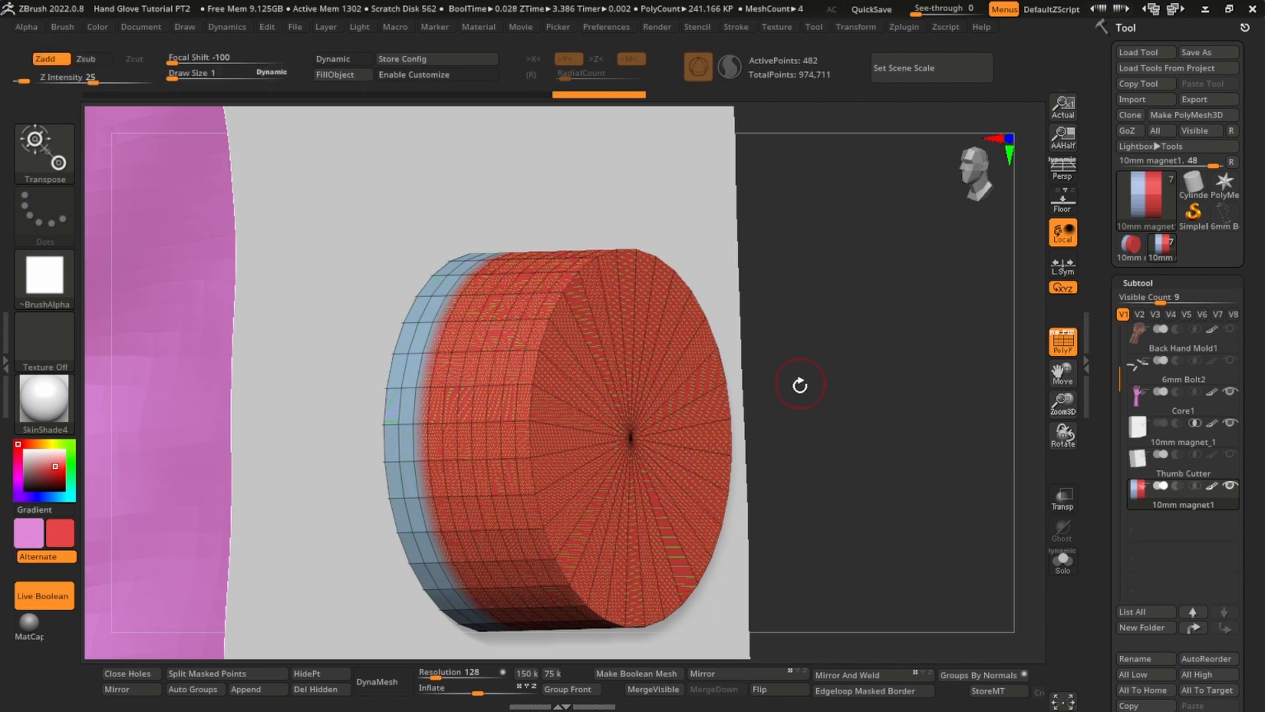
{"action": "left_click_drag", "start_coordinate": [805, 387], "coordinate": [685, 454]}
{"action": "key", "text": "w"}
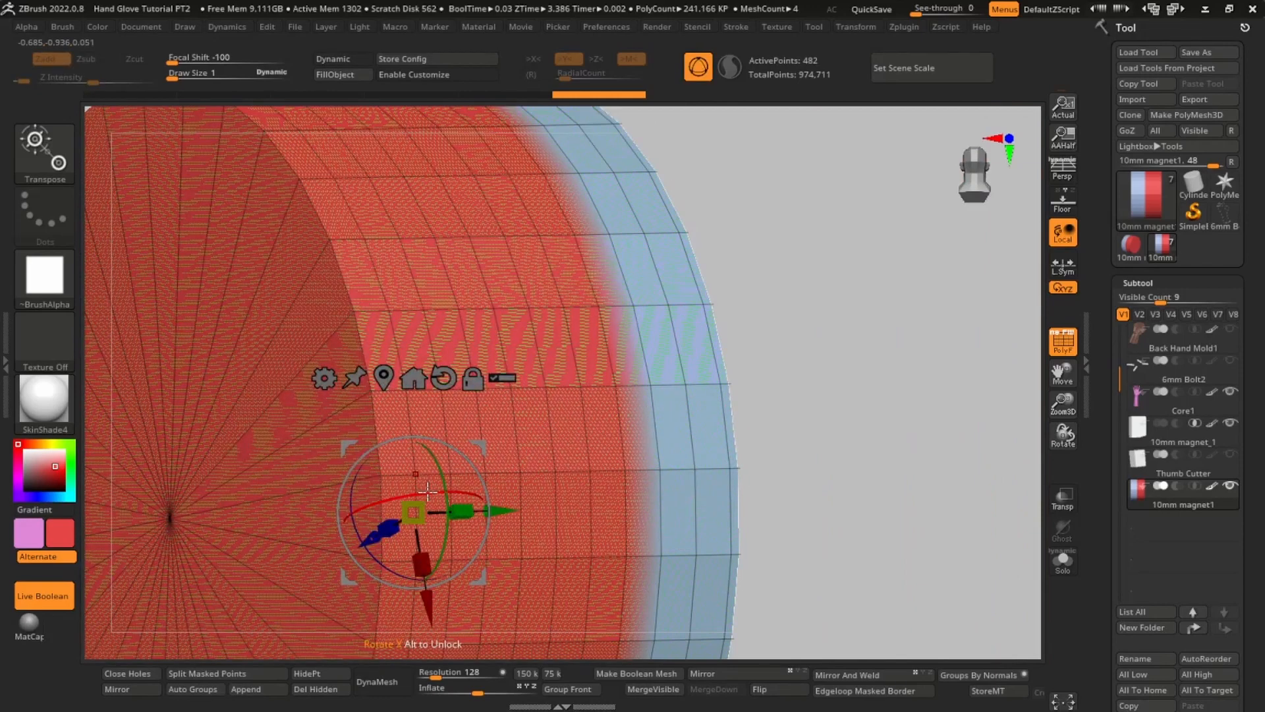
{"action": "left_click_drag", "start_coordinate": [426, 491], "coordinate": [430, 491]}
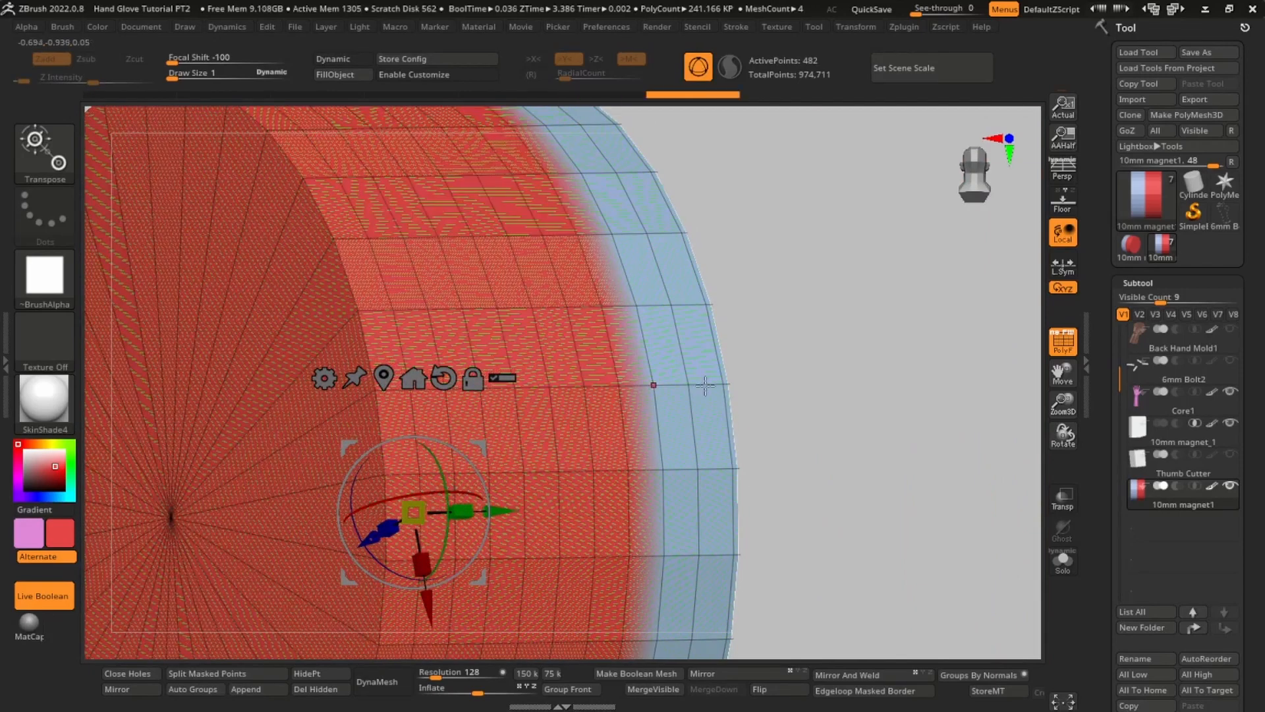
{"action": "right_click_drag", "start_coordinate": [654, 384], "coordinate": [831, 436], "text": "ctrl"}
{"action": "left_click_drag", "start_coordinate": [515, 336], "coordinate": [447, 325]}
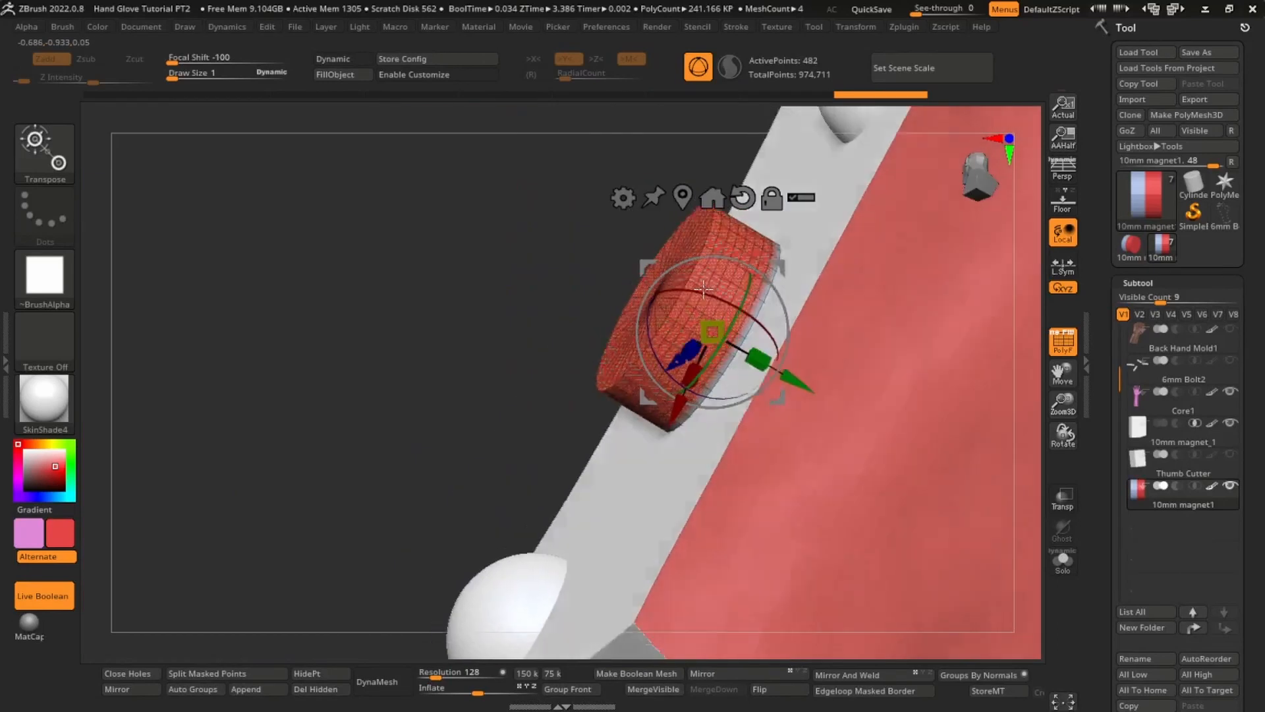
- Measure how far the 10mm magnet protrudes from the cut face with the transpose line
{"action": "right_click_drag", "start_coordinate": [777, 398], "coordinate": [837, 452]}
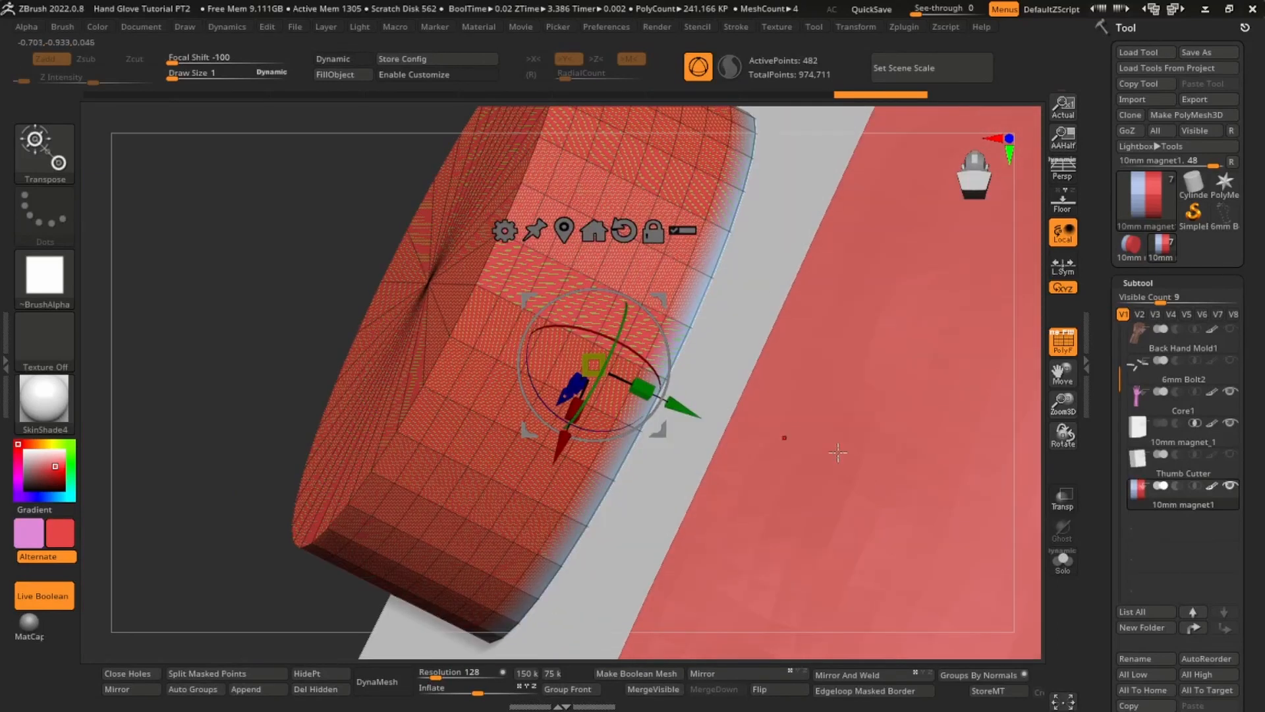
{"action": "right_click_drag", "start_coordinate": [763, 249], "coordinate": [862, 308], "text": "alt"}
{"action": "key", "text": "w"}
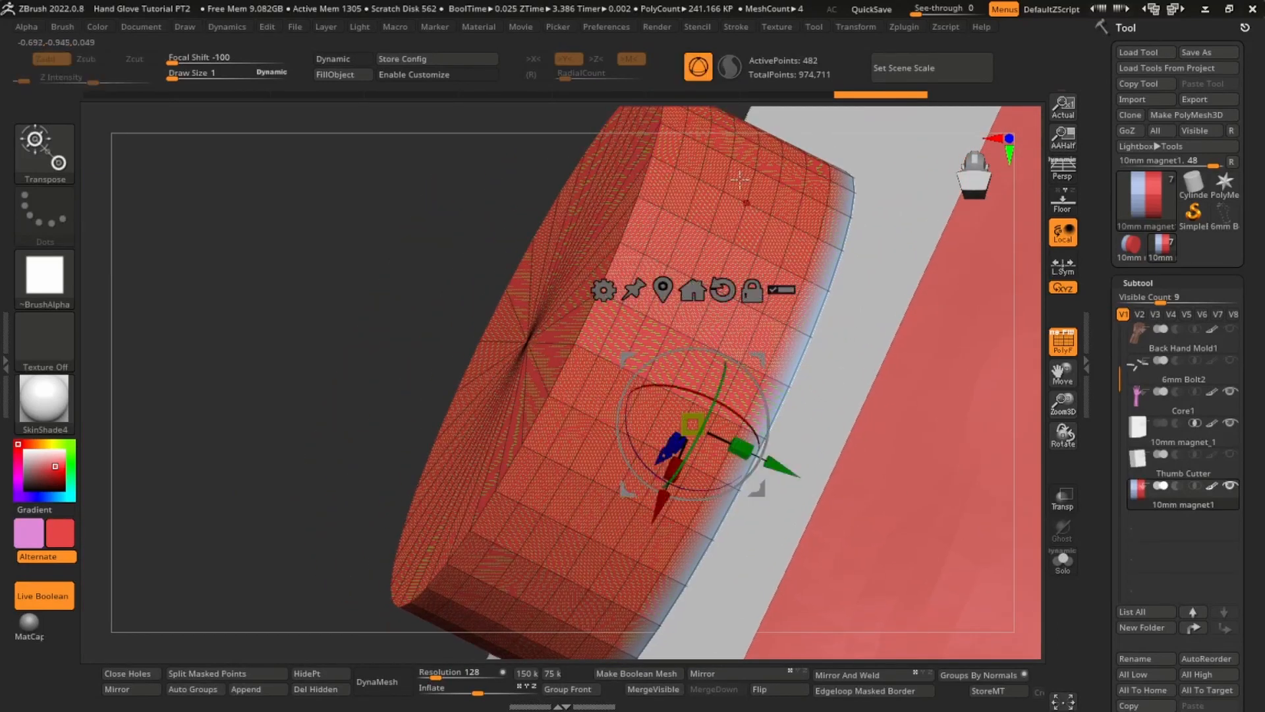
{"action": "left_click", "coordinate": [700, 69]}
{"action": "left_click_drag", "start_coordinate": [577, 350], "coordinate": [714, 397]}
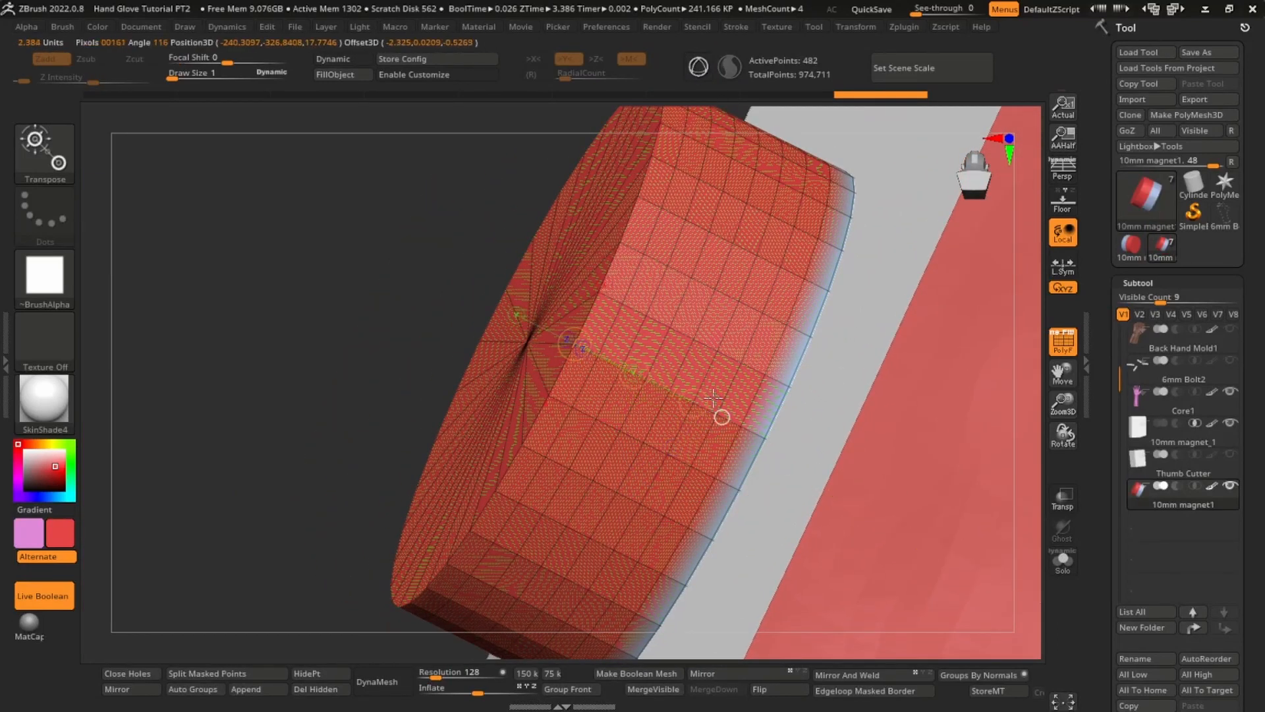
{"action": "left_click_drag", "start_coordinate": [762, 436], "coordinate": [761, 437]}
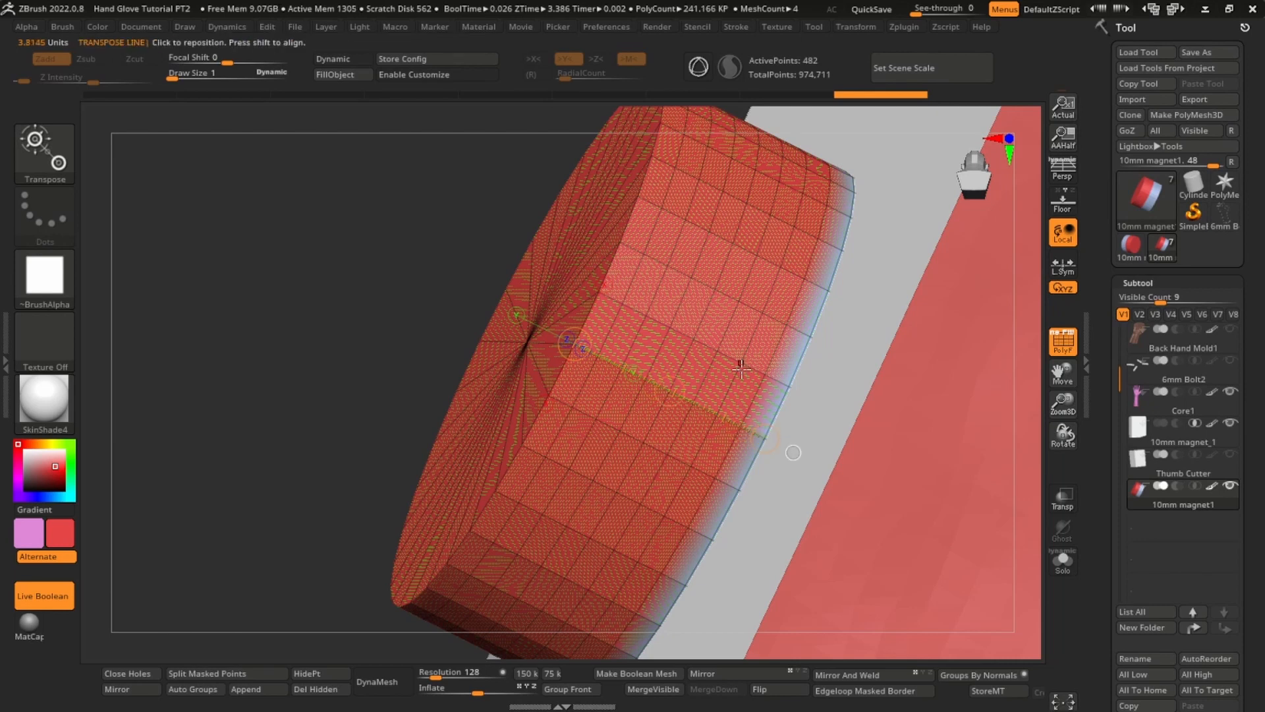
- Push the 10mm magnet deeper until 3.3377 units protrude from the cut face, checking with the transpose line
{"action": "key", "text": "q"}
{"action": "left_click", "coordinate": [704, 70]}
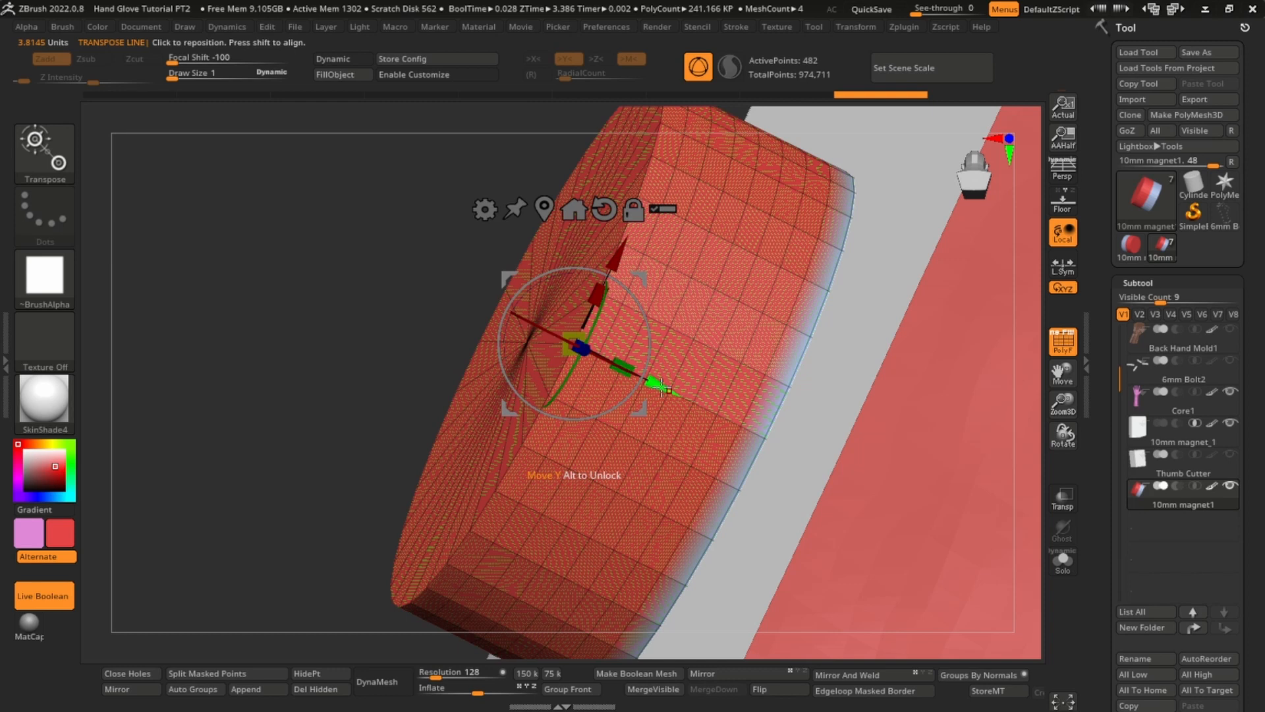
{"action": "left_click_drag", "start_coordinate": [664, 389], "coordinate": [689, 398]}
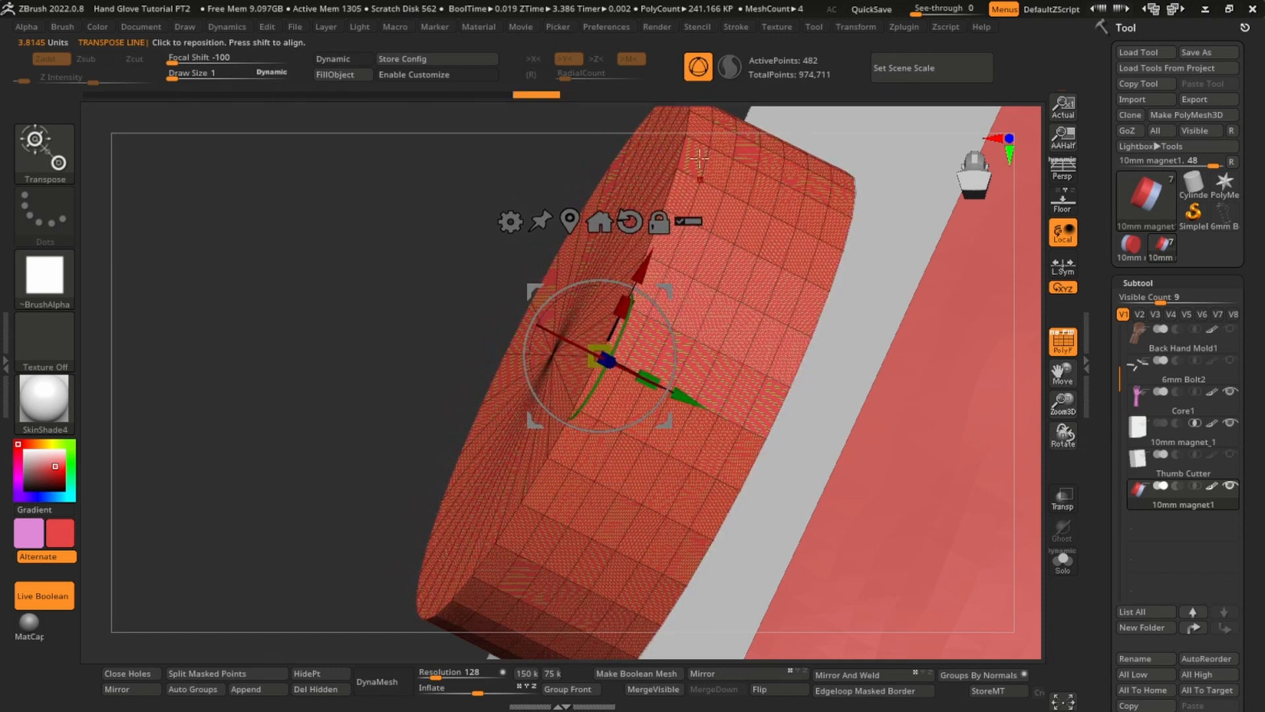
{"action": "left_click", "coordinate": [702, 71]}
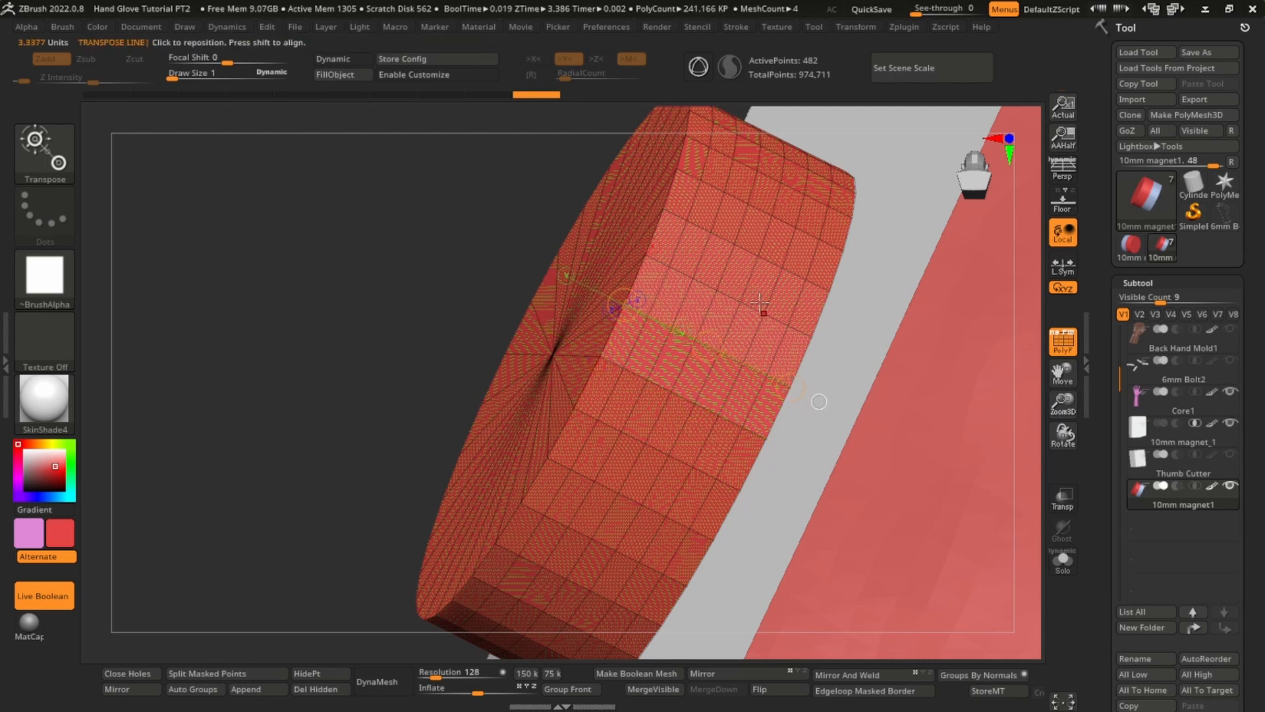
{"action": "key", "text": "q"}
- Set the 10mm magnet subtool to Boolean subtraction so it cuts a recess between the spherical keys
{"action": "mouse_move", "coordinate": [766, 311]}
{"action": "right_mouse_down", "text": "ctrl"}
{"action": "mouse_move", "coordinate": [774, 333]}
{"action": "mouse_move", "coordinate": [723, 369]}
{"action": "mouse_move", "coordinate": [852, 358]}
{"action": "right_mouse_up", "text": "ctrl"}
{"action": "right_click_drag", "start_coordinate": [714, 387], "coordinate": [653, 461], "text": "ctrl"}
{"action": "right_click_drag", "start_coordinate": [731, 508], "coordinate": [646, 364], "text": "alt"}
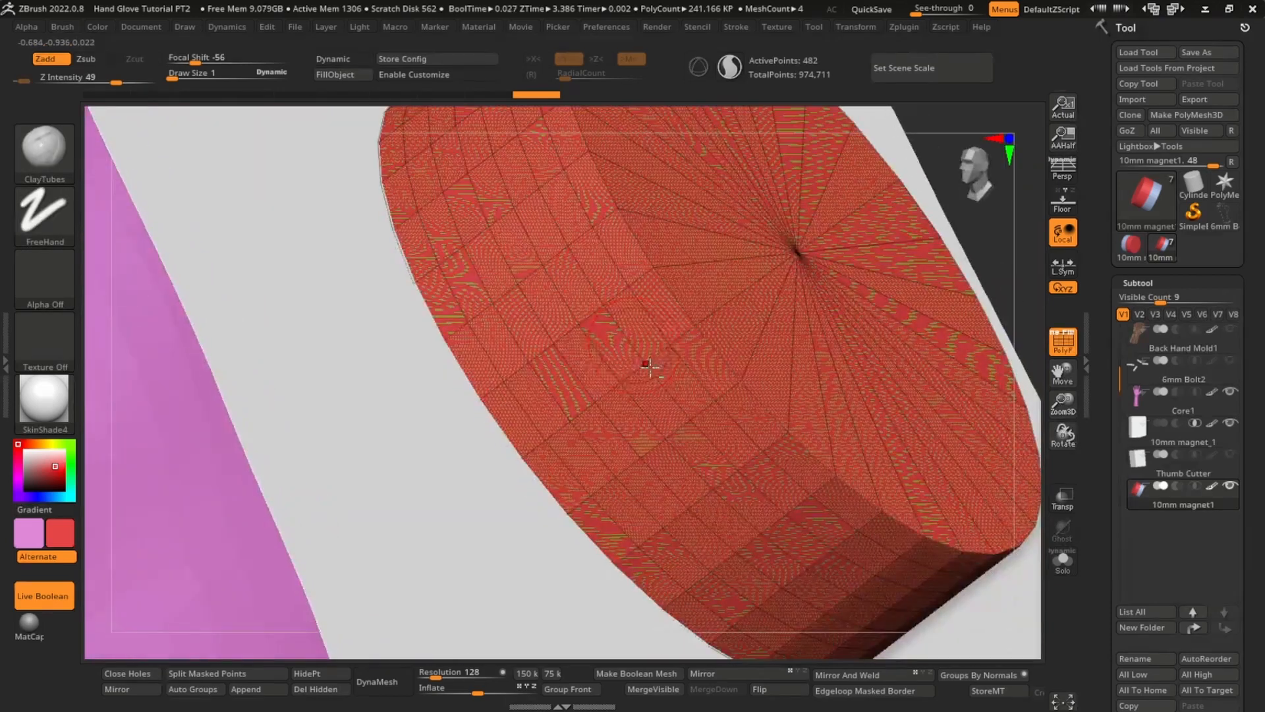
{"action": "right_click_drag", "start_coordinate": [790, 580], "coordinate": [695, 400], "text": "alt"}
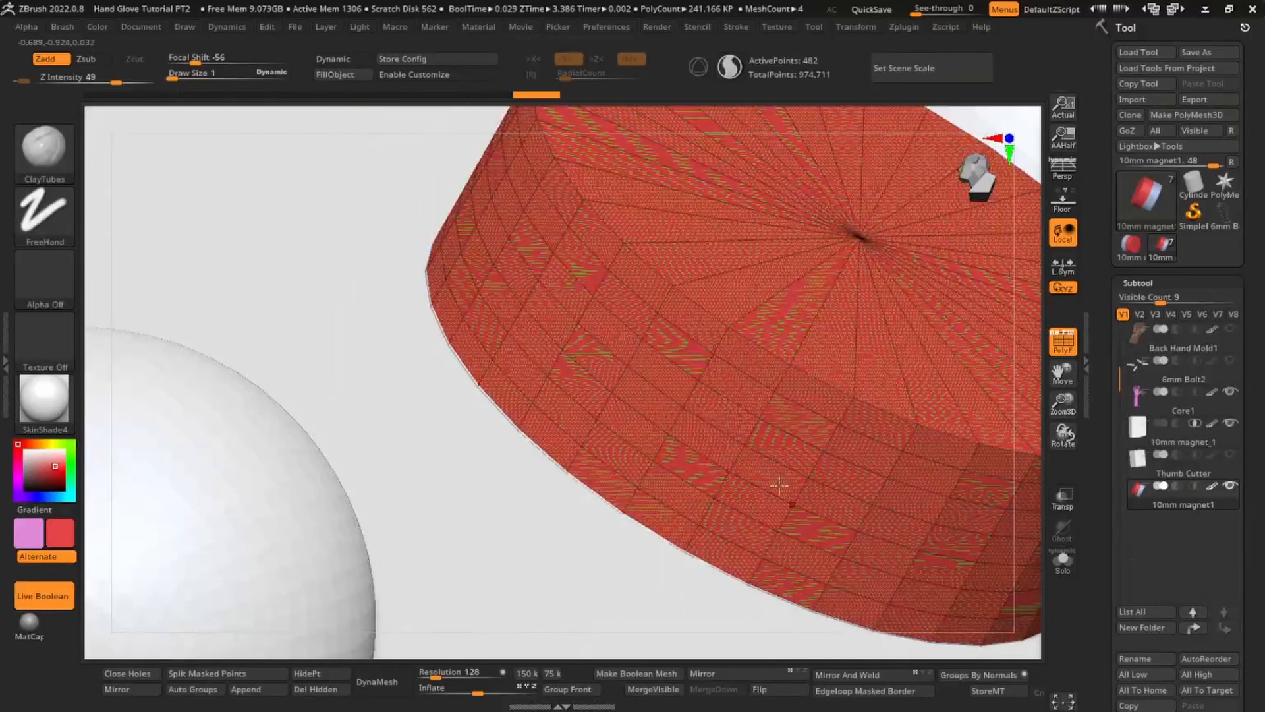
{"action": "right_click_drag", "start_coordinate": [832, 530], "coordinate": [609, 461]}
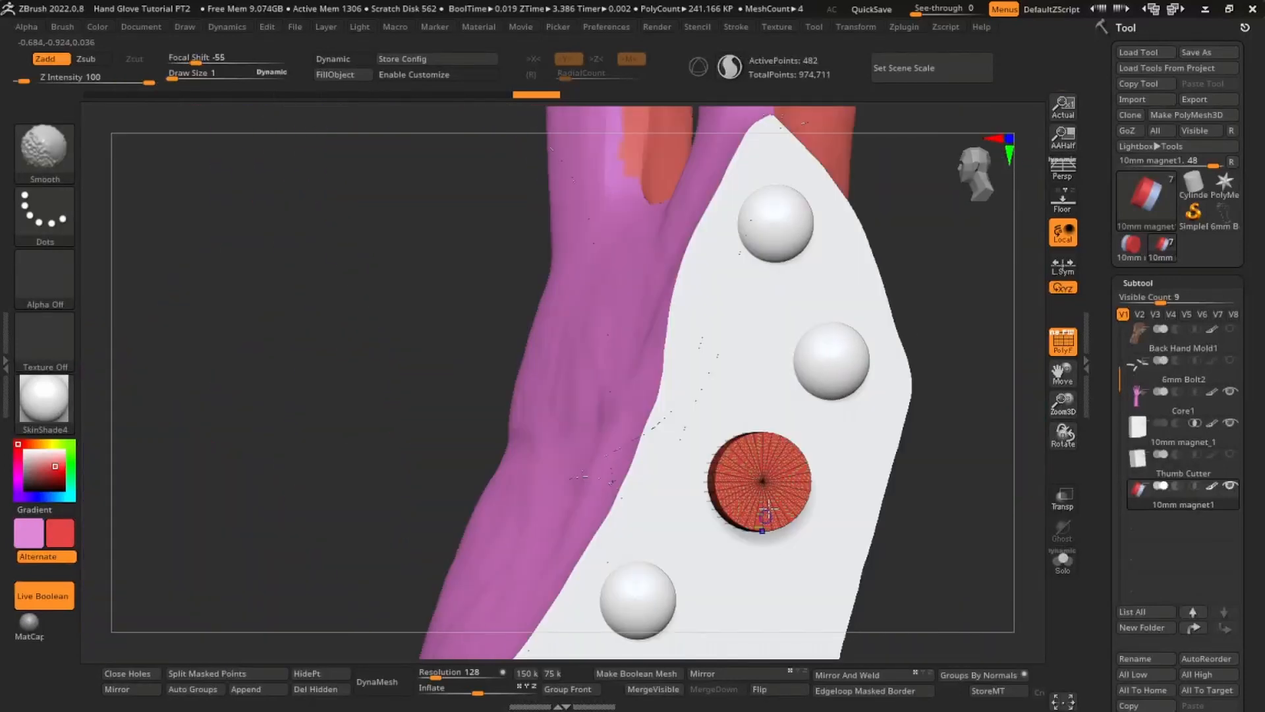
{"action": "right_click_drag", "start_coordinate": [864, 519], "coordinate": [801, 450], "text": "alt"}
{"action": "left_click", "coordinate": [1174, 487]}
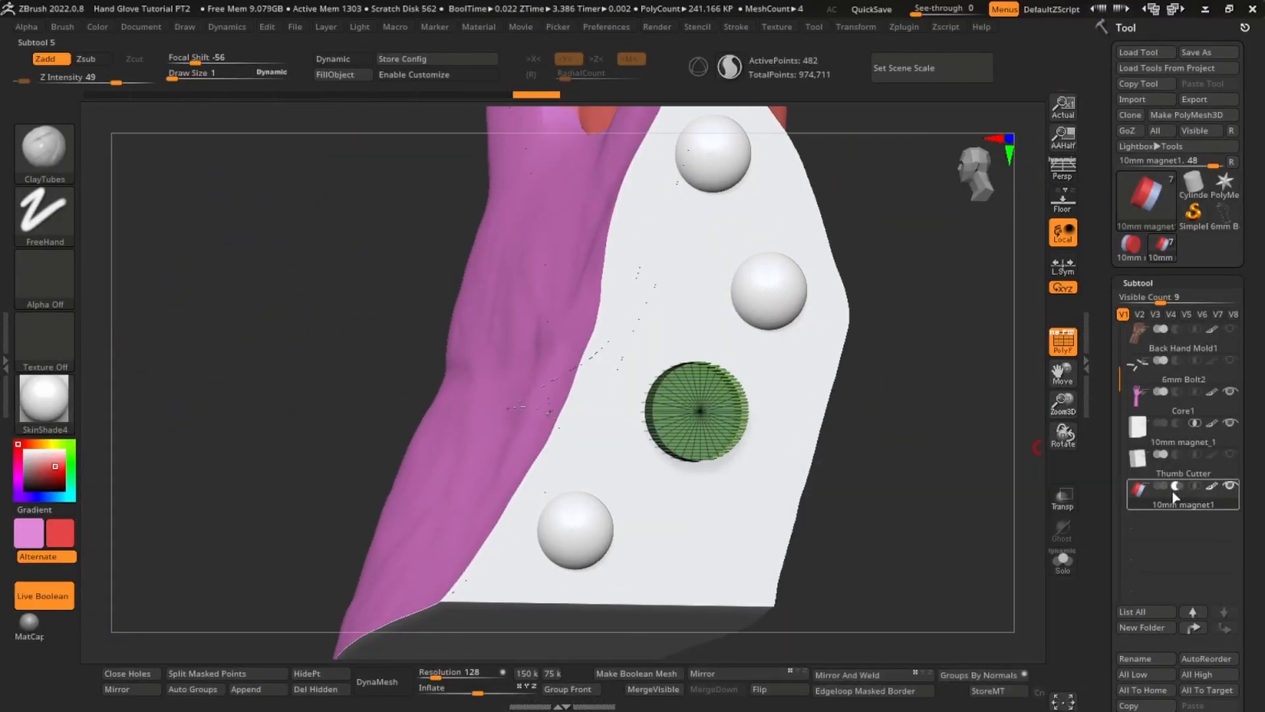
{"action": "mouse_move", "coordinate": [897, 435]}
{"action": "right_mouse_down"}
{"action": "mouse_move", "coordinate": [813, 418]}
{"action": "mouse_move", "coordinate": [749, 564]}
{"action": "mouse_move", "coordinate": [743, 412]}
{"action": "mouse_move", "coordinate": [788, 413]}
{"action": "right_mouse_up"}
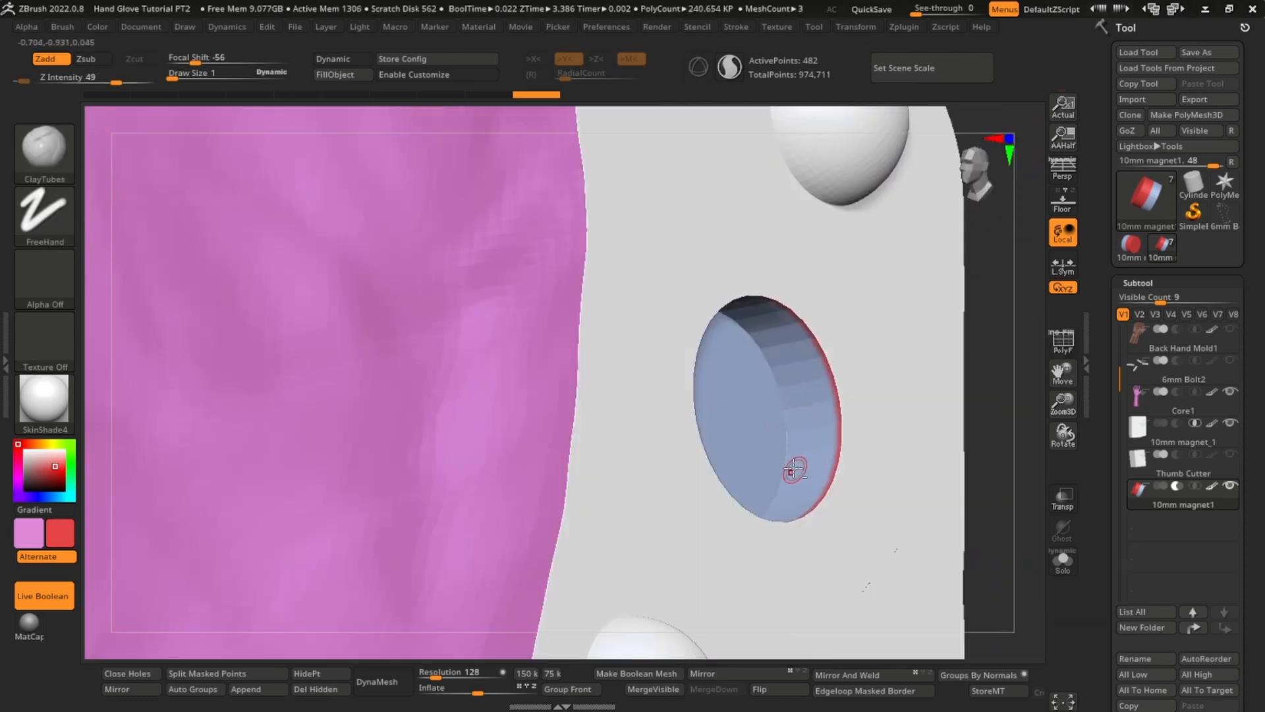
- Make a Boolean mesh of the core section with its keys and magnet recess, and open it as the UMesh_Core1 tool
{"action": "right_click_drag", "start_coordinate": [794, 469], "coordinate": [745, 405], "text": "ctrl"}
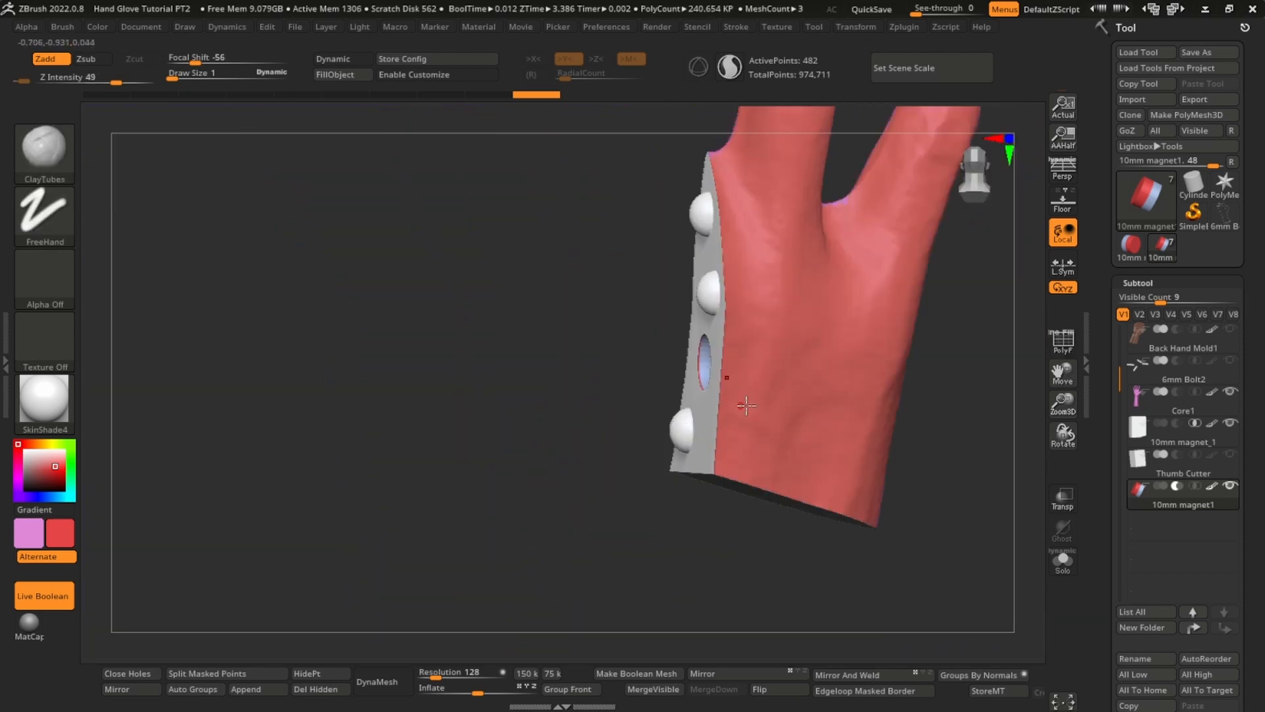
{"action": "right_click_drag", "start_coordinate": [800, 367], "coordinate": [758, 423], "text": "alt"}
{"action": "right_click_drag", "start_coordinate": [758, 423], "coordinate": [707, 371], "text": "ctrl"}
{"action": "left_click", "coordinate": [707, 370], "text": "alt"}
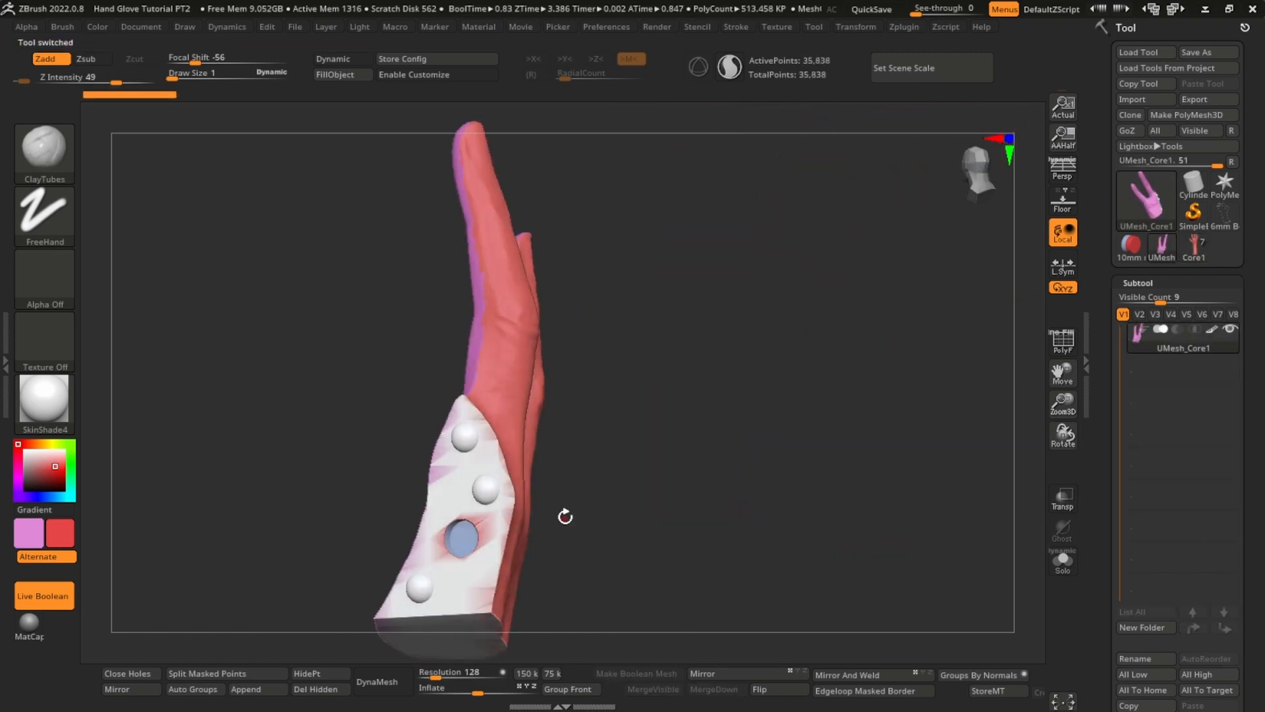
- Measure the depth of the magnet recess in UMesh_Core1 with the transpose line over the polygon wireframe
{"action": "key", "text": "w"}
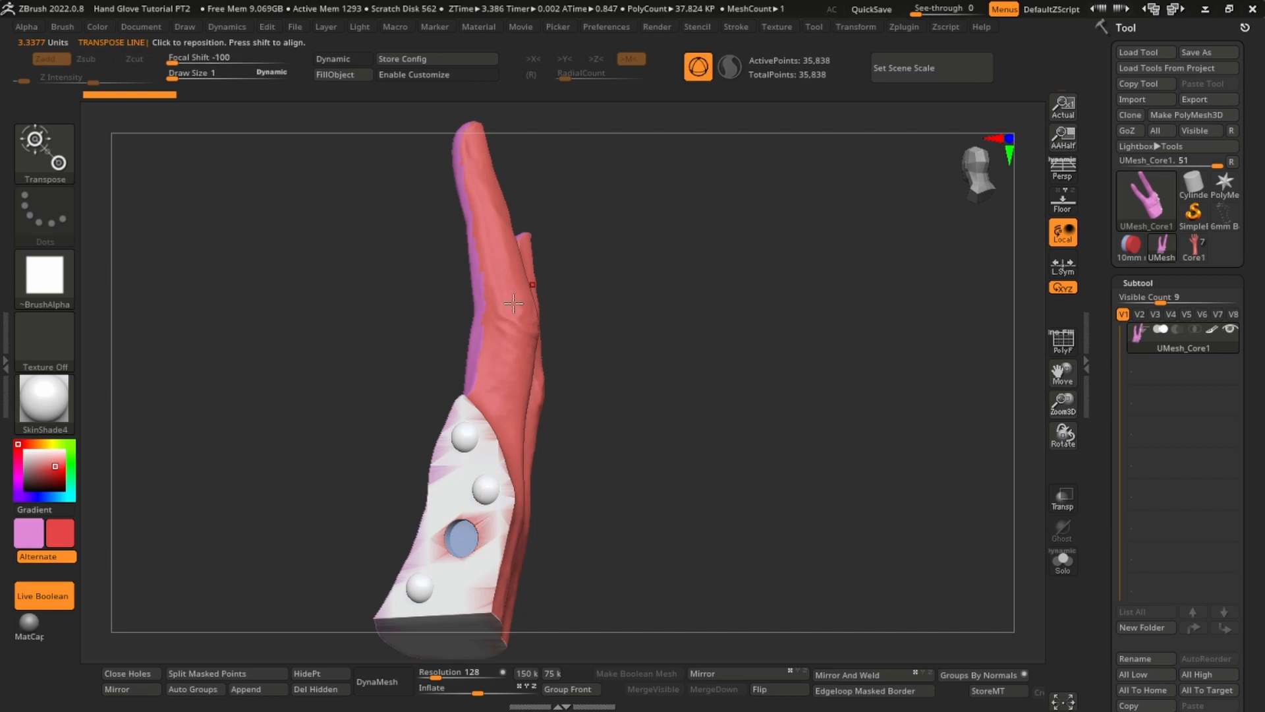
{"action": "key", "text": "q"}
{"action": "right_click_drag", "start_coordinate": [487, 468], "coordinate": [520, 593], "text": "ctrl"}
{"action": "right_click_drag", "start_coordinate": [521, 593], "coordinate": [832, 283], "text": "alt"}
{"action": "right_click_drag", "start_coordinate": [589, 326], "coordinate": [591, 511], "text": "ctrl"}
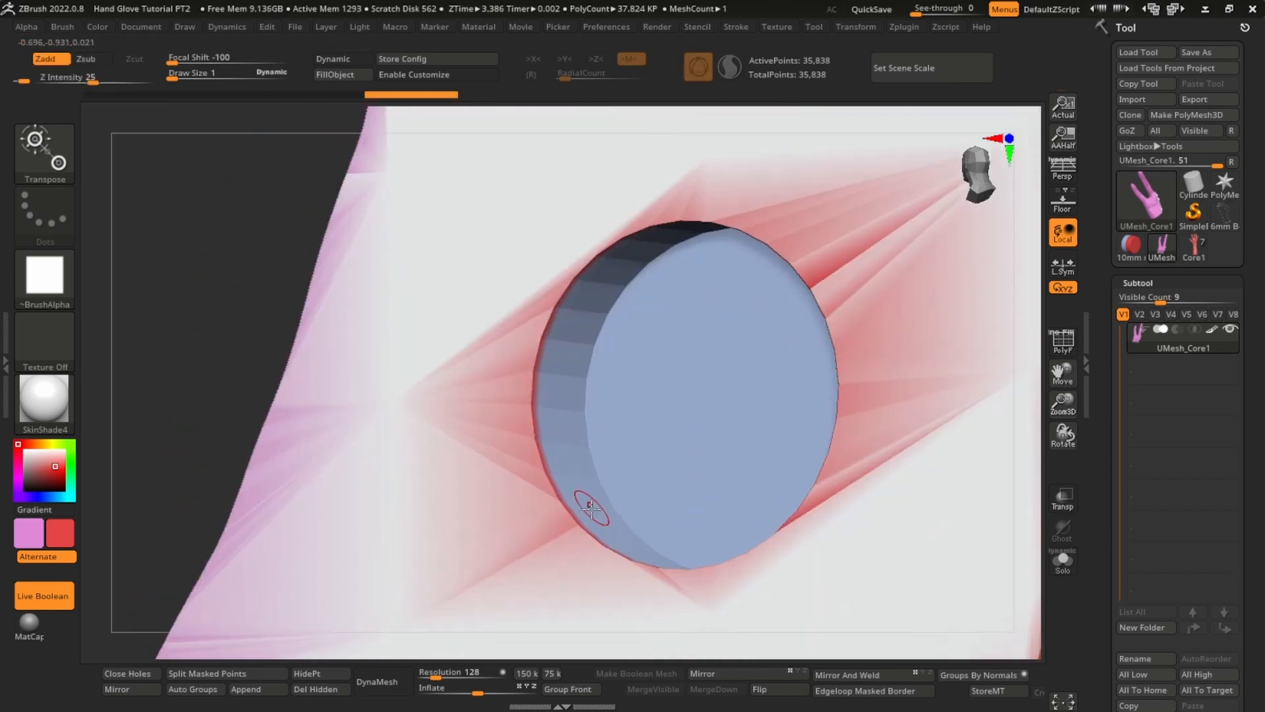
{"action": "right_click_drag", "start_coordinate": [548, 399], "coordinate": [577, 434], "text": "ctrl"}
{"action": "key", "text": "shift+f"}
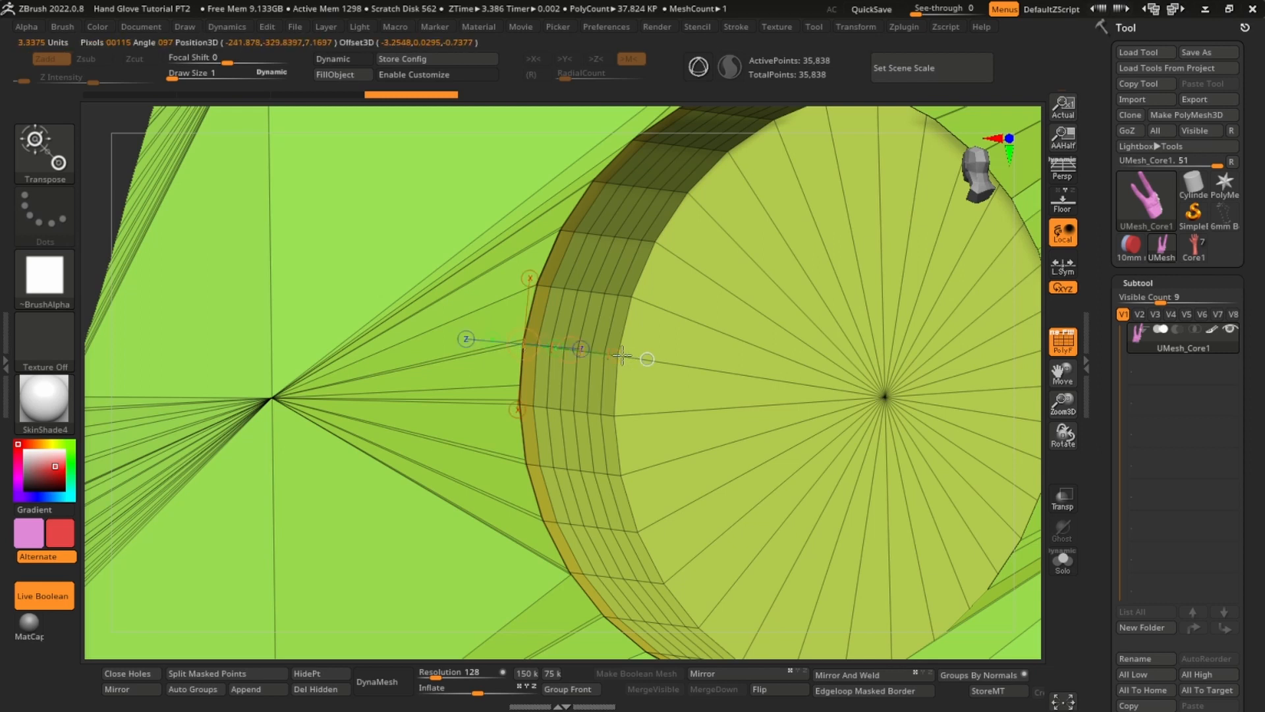
{"action": "right_click_drag", "start_coordinate": [673, 326], "coordinate": [638, 334]}
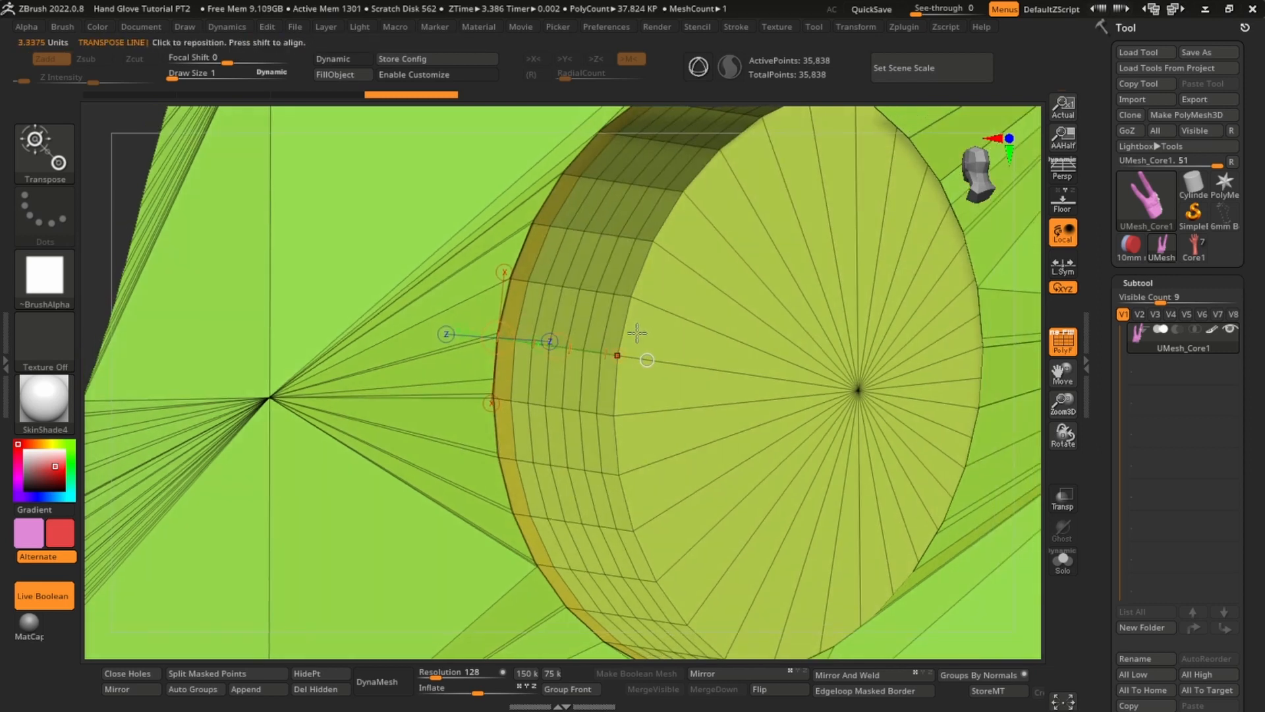
{"action": "key", "text": "q"}
- Return to the Core1 tool and set the cutter subtool to subtraction to cut matching key and magnet sockets
{"action": "right_click_drag", "start_coordinate": [686, 428], "coordinate": [698, 277], "text": "ctrl"}
{"action": "key", "text": "shift+f"}
{"action": "right_click_drag", "start_coordinate": [731, 402], "coordinate": [616, 485]}
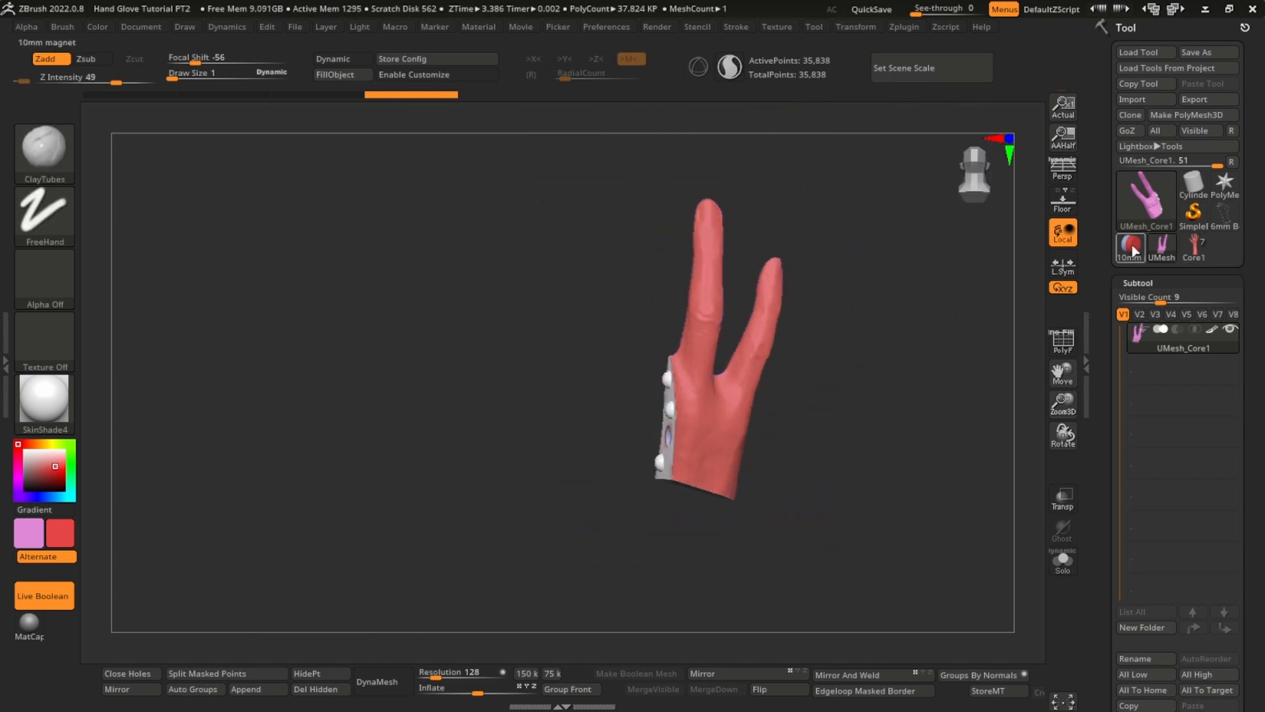
{"action": "left_click", "coordinate": [1193, 248]}
{"action": "right_click_drag", "start_coordinate": [959, 446], "coordinate": [836, 567]}
{"action": "right_click_drag", "start_coordinate": [835, 501], "coordinate": [909, 488]}
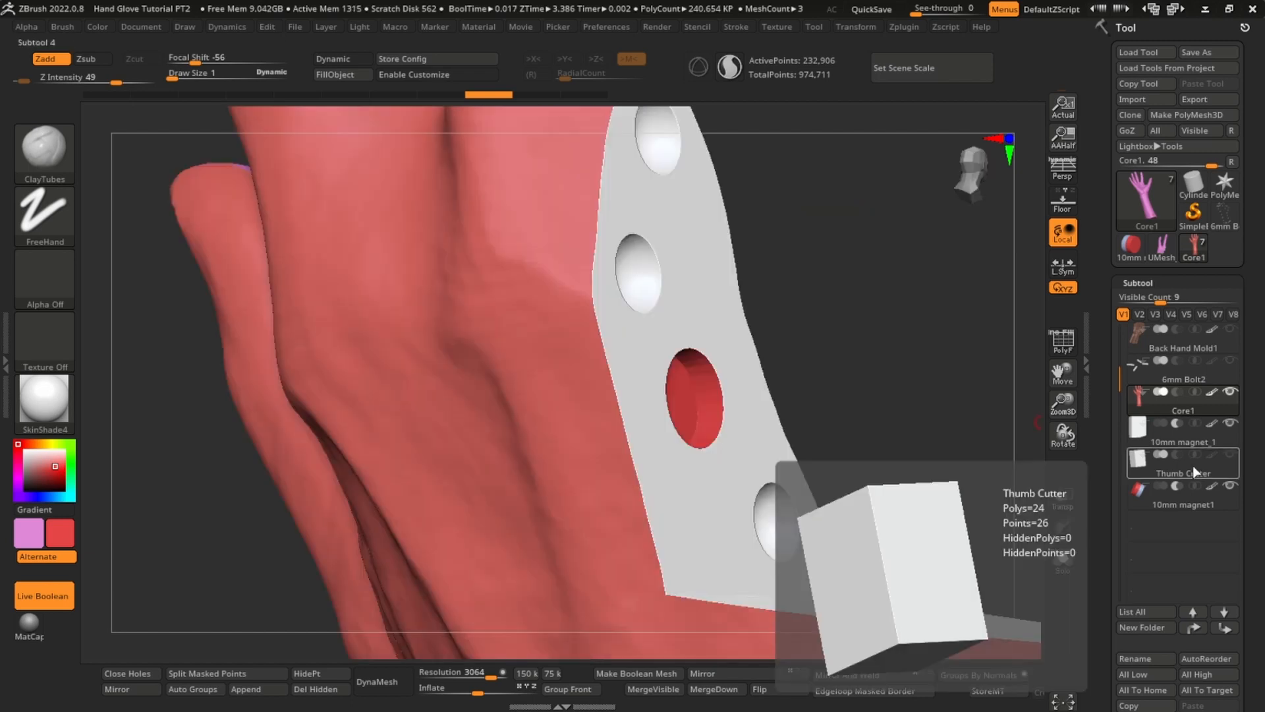
- Rename the 10mm magnet_1 subtool, which holds the little-finger cutter, as Pinky Cutter
{"action": "key", "text": "Down"}
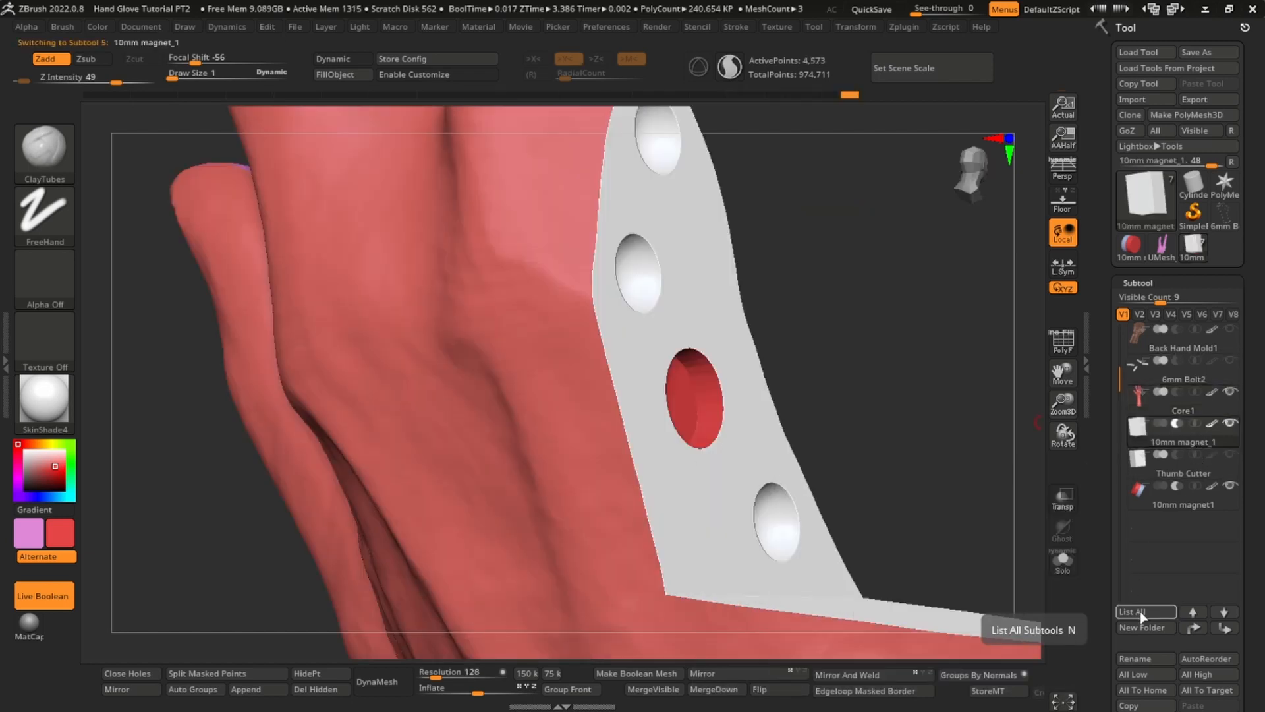
{"action": "left_click", "coordinate": [1145, 658]}
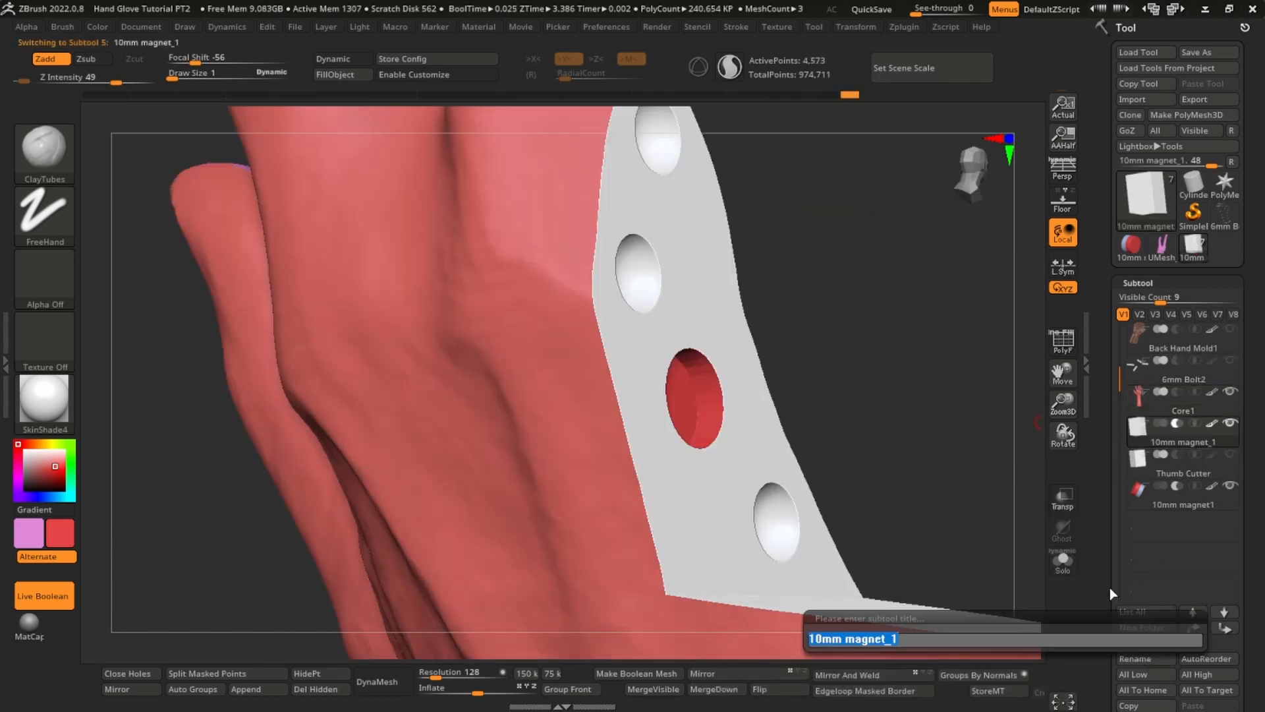
{"action": "type", "text": "Pinky Cutter"}
{"action": "key", "text": "Return"}
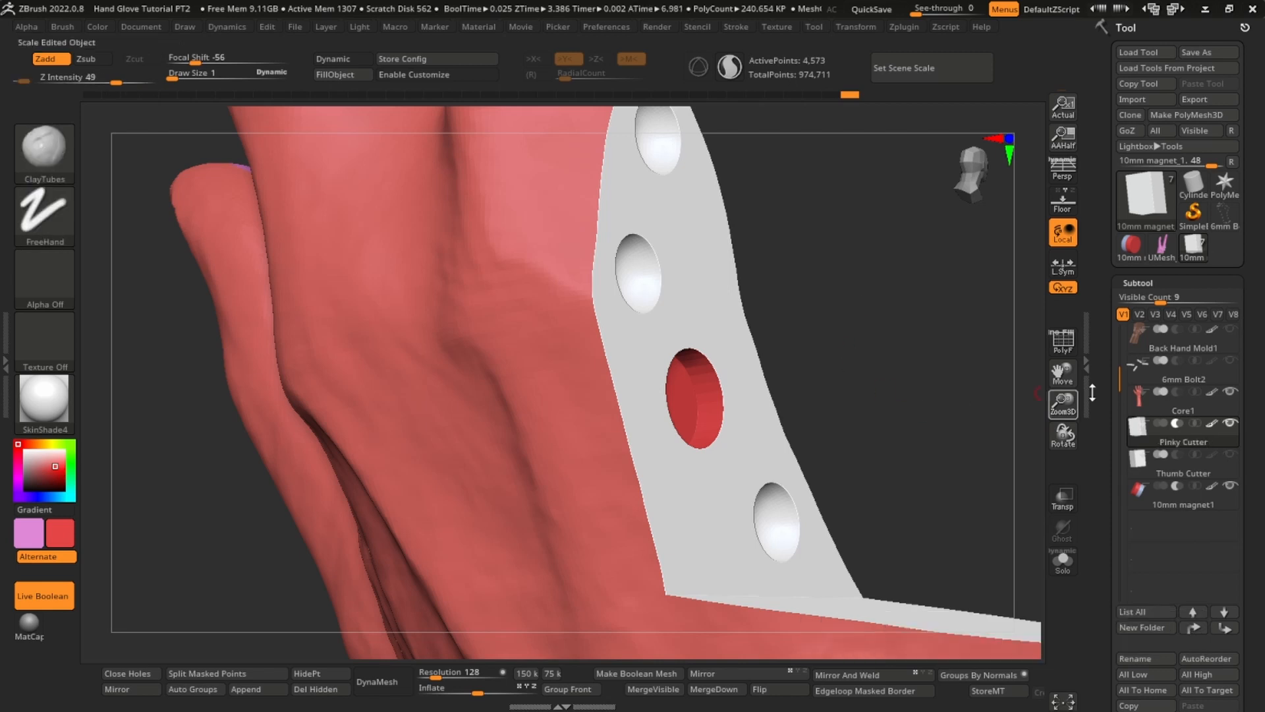
- Check the Pinky Cutter's Boolean cut on the core, keep it subtractive, and hide it together with the 10mm magnet1 subtool
{"action": "left_click", "coordinate": [1194, 427]}
{"action": "left_click", "coordinate": [1178, 426]}
{"action": "left_click_drag", "start_coordinate": [838, 362], "coordinate": [734, 450], "text": "alt"}
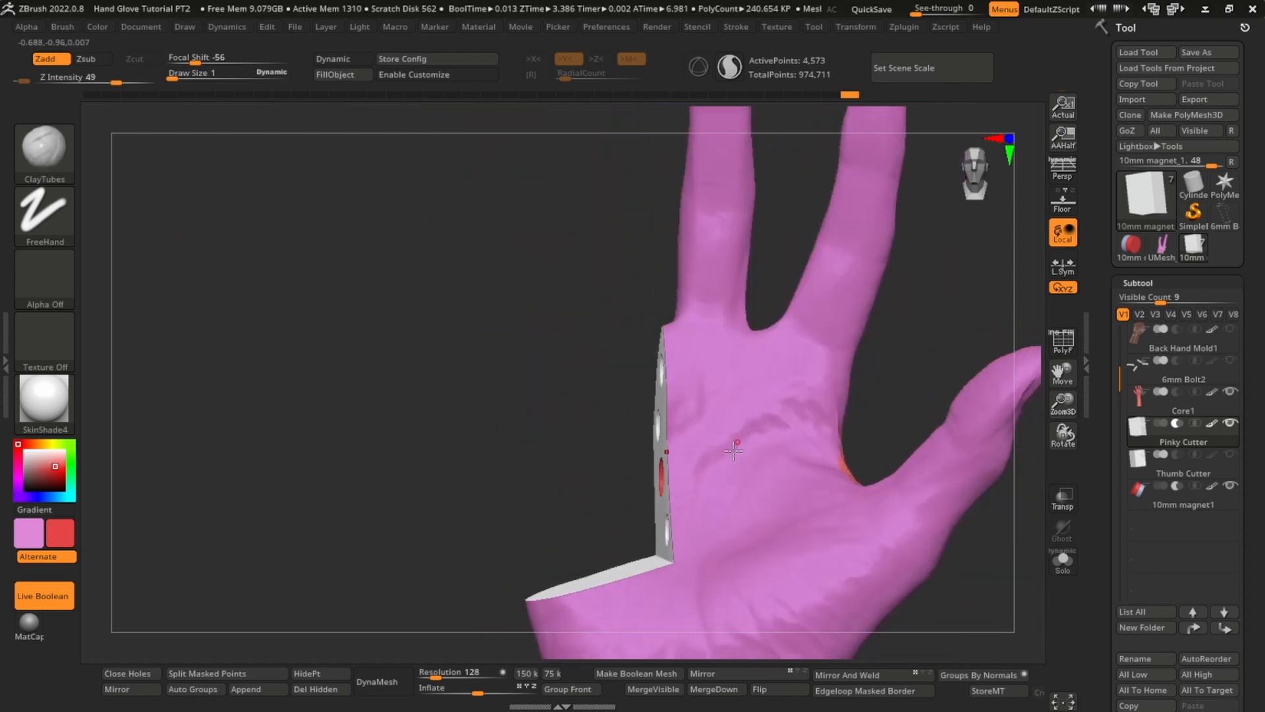
{"action": "right_click_drag", "start_coordinate": [699, 454], "coordinate": [940, 405], "text": "ctrl"}
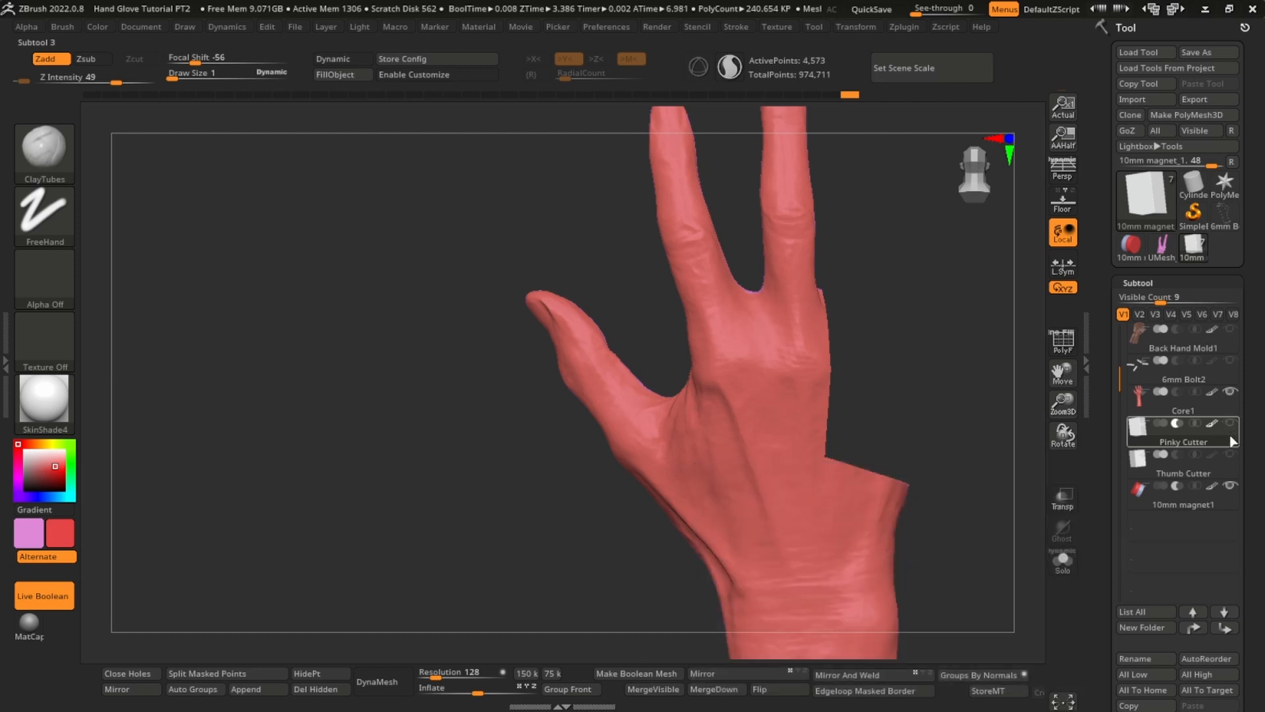
{"action": "left_click", "coordinate": [1228, 488]}
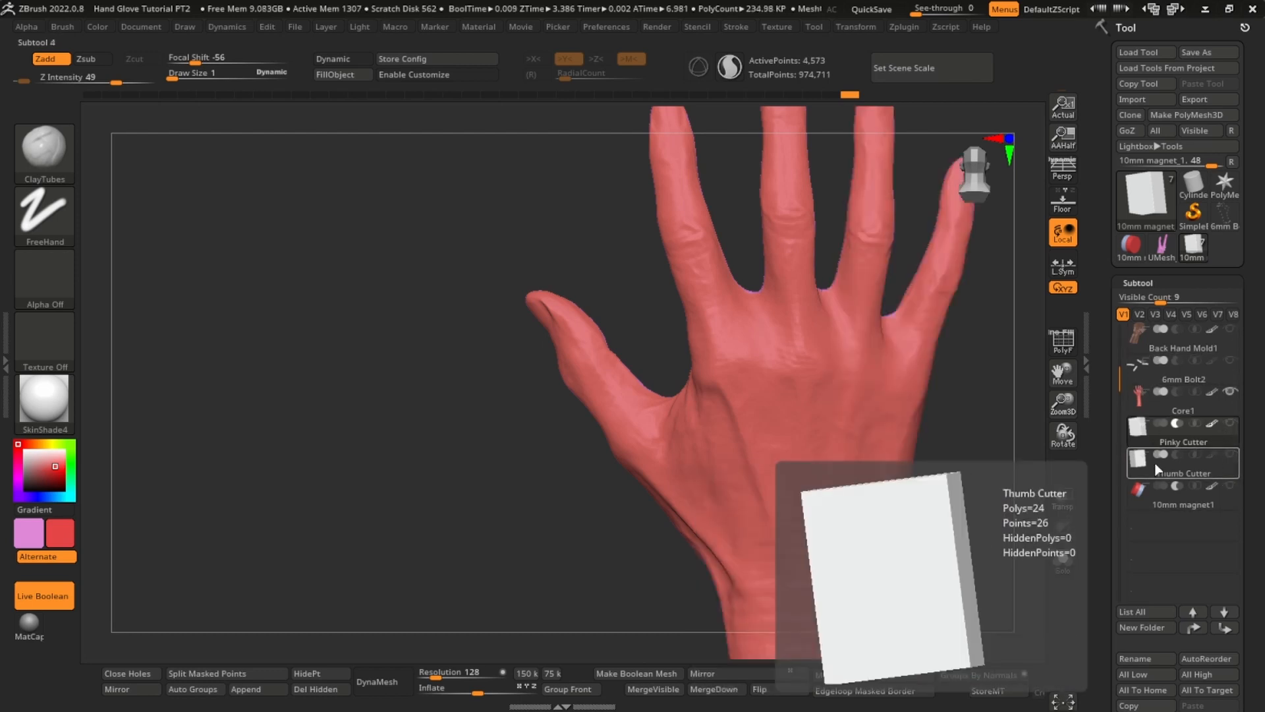
- Show the Thumb Cutter subtool and set it to Boolean intersection so only the thumb section of the core is displayed
{"action": "left_click", "coordinate": [1168, 475]}
{"action": "left_click", "coordinate": [1232, 456]}
{"action": "left_click", "coordinate": [1177, 455]}
{"action": "left_click_drag", "start_coordinate": [949, 454], "coordinate": [1105, 440]}
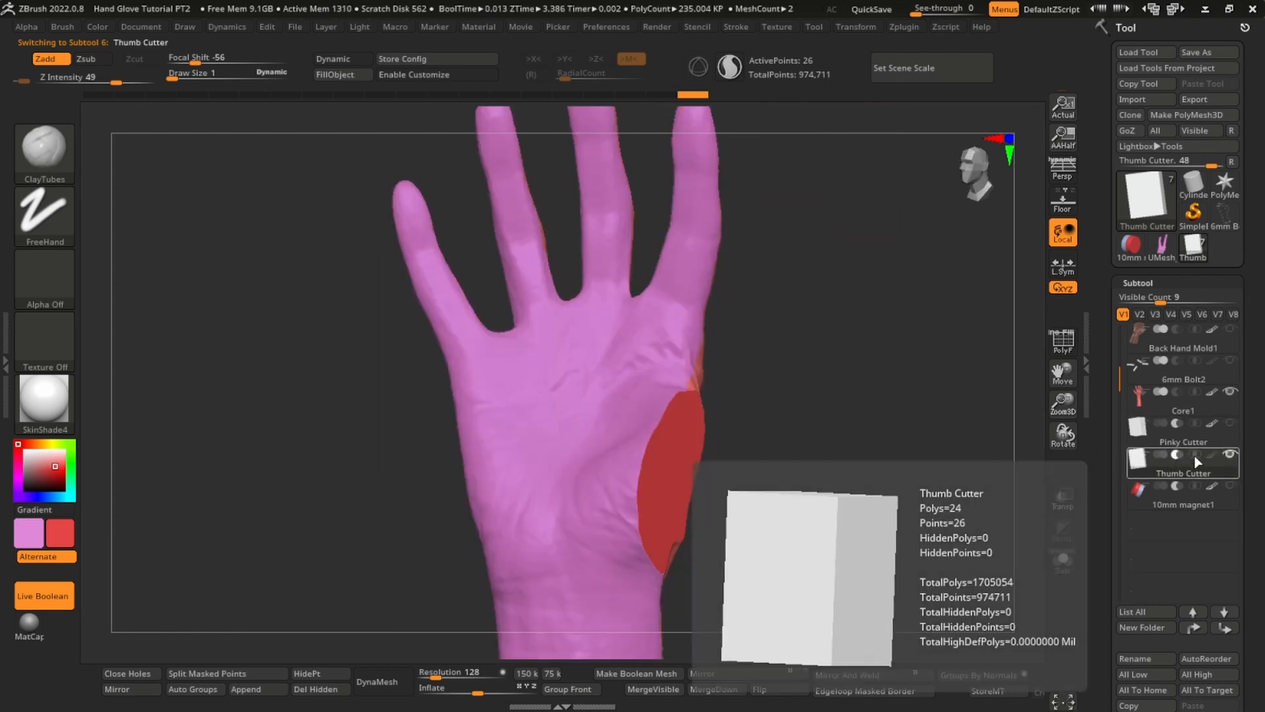
{"action": "left_click", "coordinate": [1195, 454]}
{"action": "left_click_drag", "start_coordinate": [816, 446], "coordinate": [761, 489]}
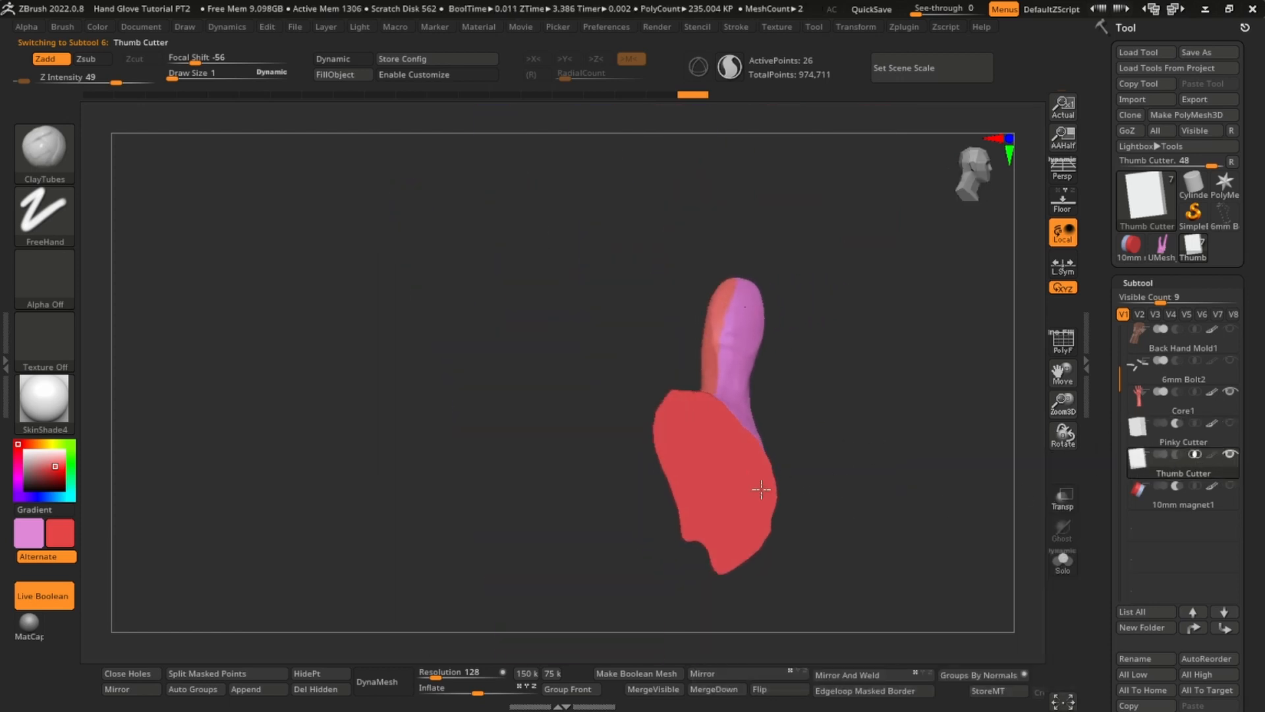
- Insert a sphere from the IMM Primitives brush onto the Thumb Cutter's face near the thumb
{"action": "mouse_move", "coordinate": [761, 489]}
{"action": "right_mouse_down", "text": "ctrl"}
{"action": "mouse_move", "coordinate": [805, 539]}
{"action": "mouse_move", "coordinate": [802, 451]}
{"action": "mouse_move", "coordinate": [822, 443]}
{"action": "mouse_move", "coordinate": [703, 385]}
{"action": "mouse_move", "coordinate": [757, 373]}
{"action": "right_mouse_up", "text": "ctrl"}
{"action": "key", "text": "b"}
{"action": "key", "text": "i"}
{"action": "key", "text": "p"}
{"action": "left_click", "coordinate": [441, 114]}
{"action": "right_click_drag", "start_coordinate": [686, 300], "coordinate": [681, 335], "text": "ctrl"}
{"action": "left_click_drag", "start_coordinate": [681, 351], "coordinate": [703, 378]}
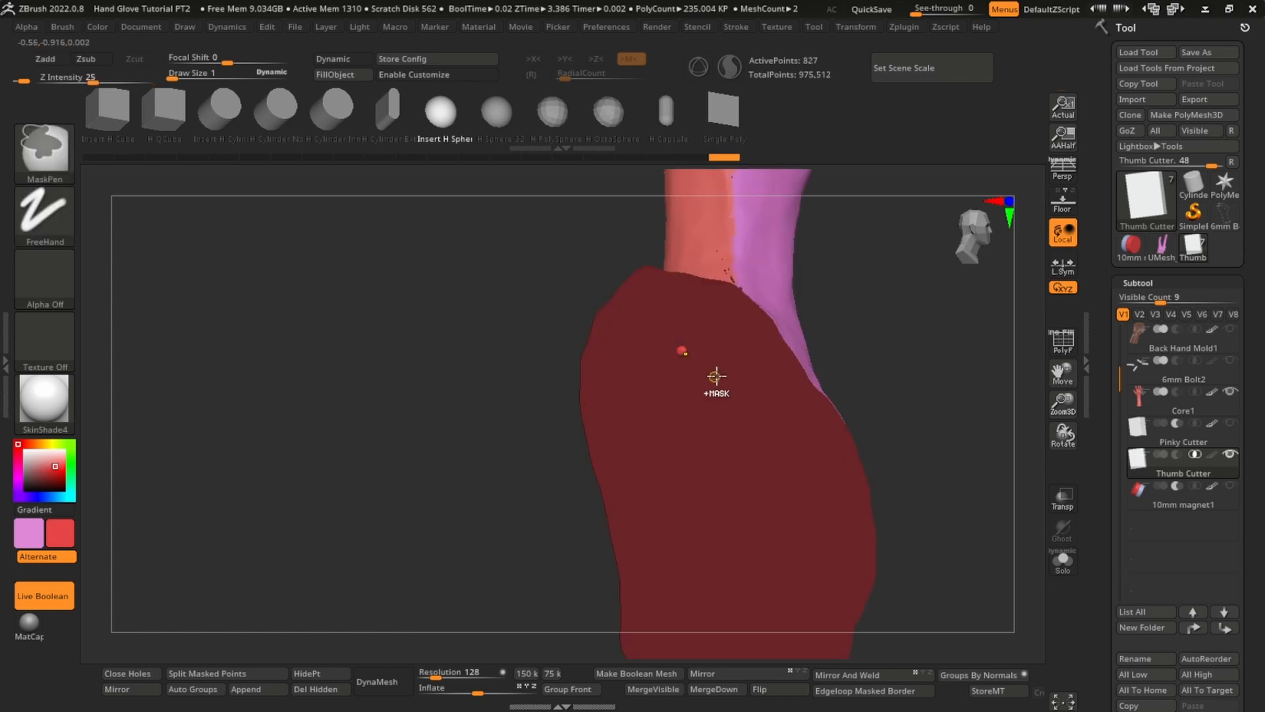
{"action": "right_click_drag", "start_coordinate": [714, 377], "coordinate": [662, 373]}
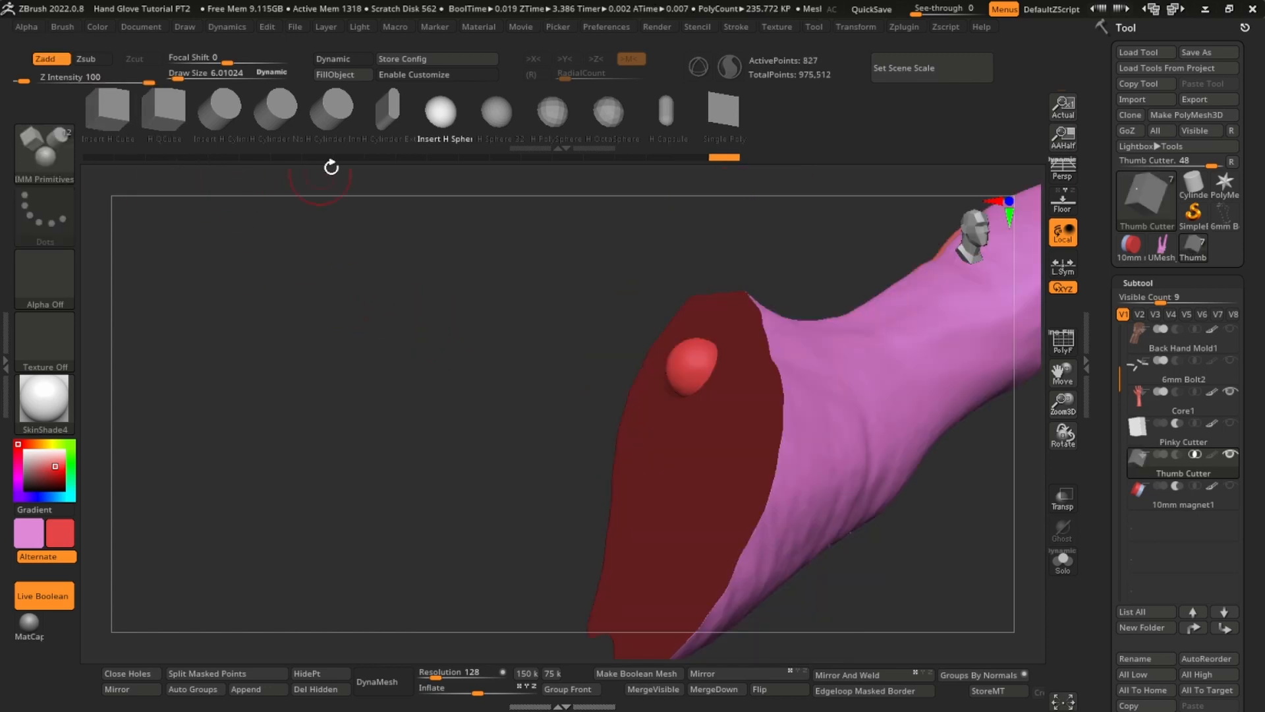
- Inspect the Thumb Cutter's wireframe in isolation and undo the inserted sphere
{"action": "mouse_move", "coordinate": [63, 27]}
{"action": "mouse_move", "coordinate": [661, 395]}
{"action": "right_mouse_down", "text": "ctrl"}
{"action": "mouse_move", "coordinate": [737, 494]}
{"action": "mouse_move", "coordinate": [745, 540]}
{"action": "right_mouse_up", "text": "ctrl"}
{"action": "right_click_drag", "start_coordinate": [768, 336], "coordinate": [787, 305]}
{"action": "key", "text": "shift+f"}
{"action": "right_click_drag", "start_coordinate": [720, 516], "coordinate": [591, 359], "text": "alt"}
{"action": "key", "text": "shift+f"}
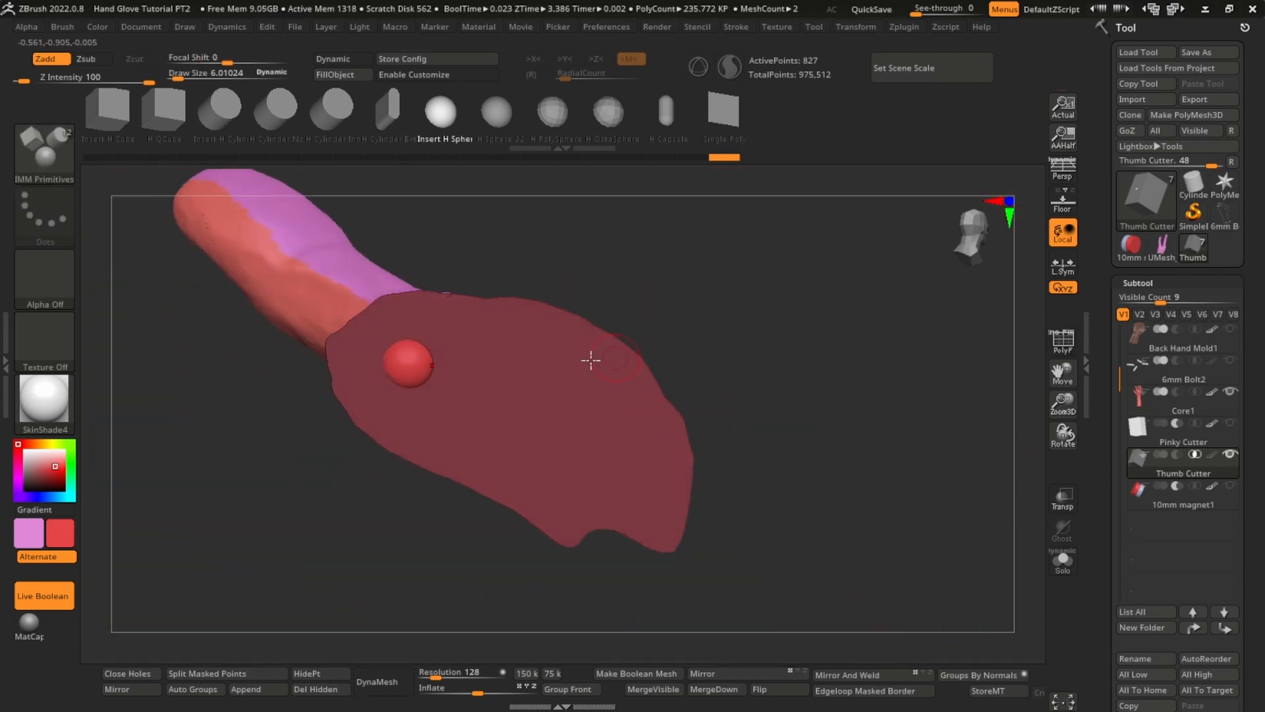
{"action": "key", "text": "shift+f"}
{"action": "key", "text": "shift+f"}
{"action": "left_click", "coordinate": [1061, 572]}
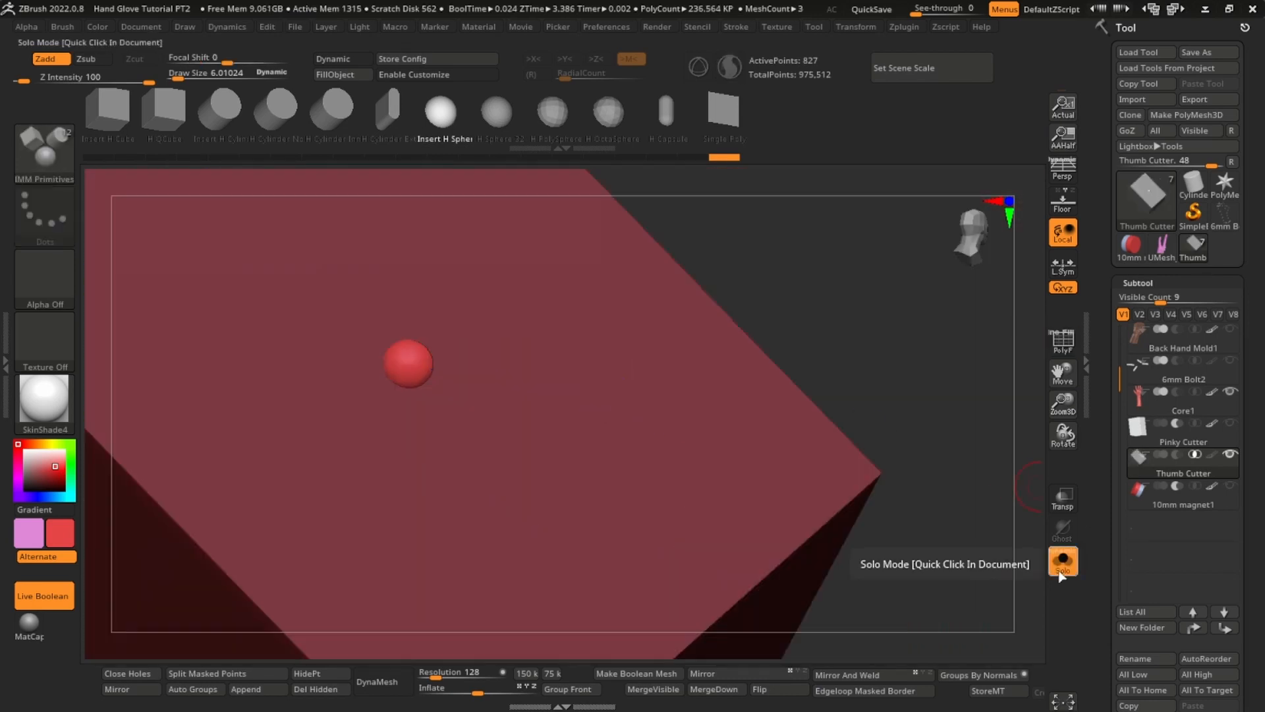
{"action": "key", "text": "shift+f"}
{"action": "right_click_drag", "start_coordinate": [731, 467], "coordinate": [687, 313], "text": "ctrl"}
{"action": "key", "text": "ctrl+z"}
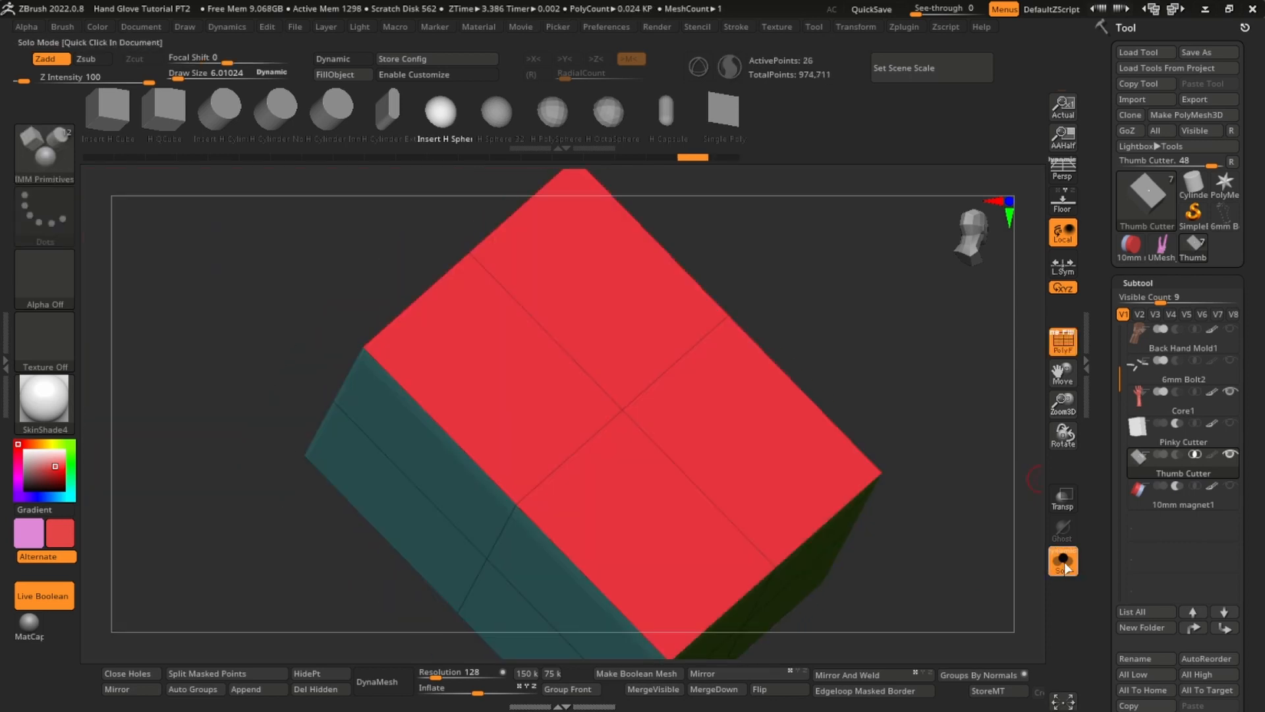
- Show the core again and insert extra edge loops in both directions across the Thumb Cutter's cutting face with ZModeler
{"action": "left_click", "coordinate": [1062, 565]}
{"action": "right_click_drag", "start_coordinate": [692, 438], "coordinate": [685, 405], "text": "ctrl"}
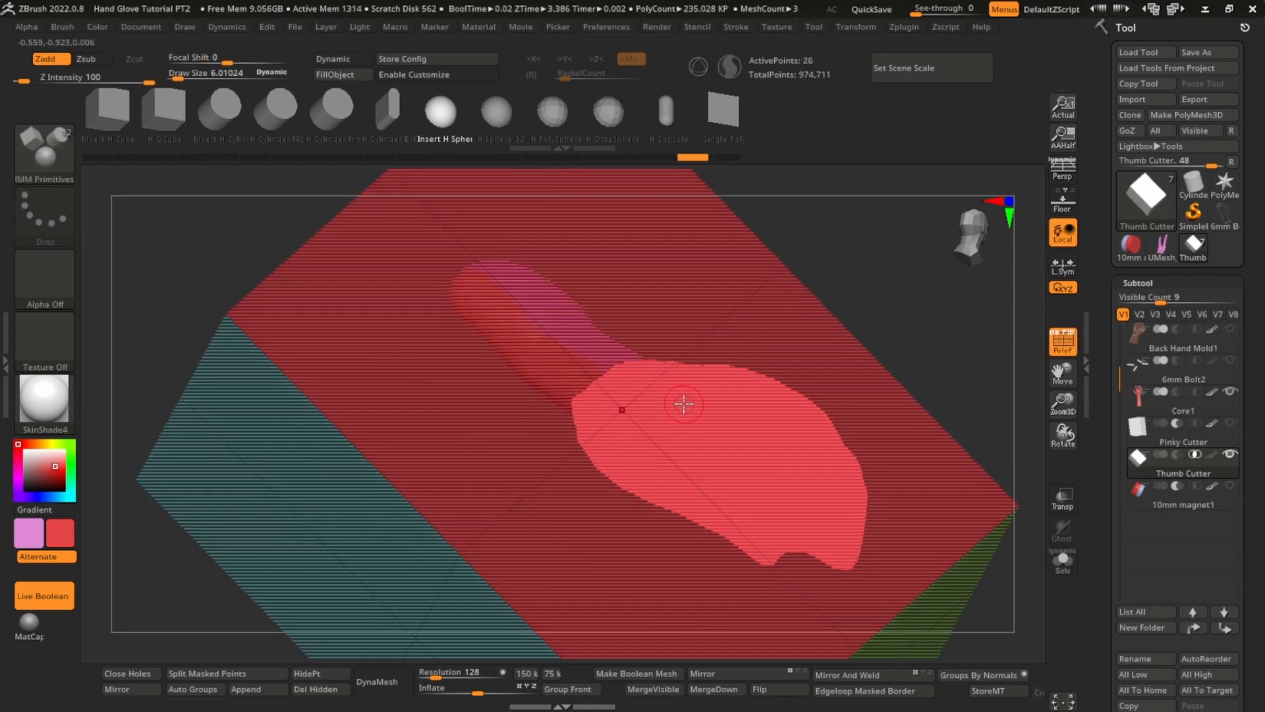
{"action": "key", "text": "b"}
{"action": "key", "text": "z"}
{"action": "key", "text": "m"}
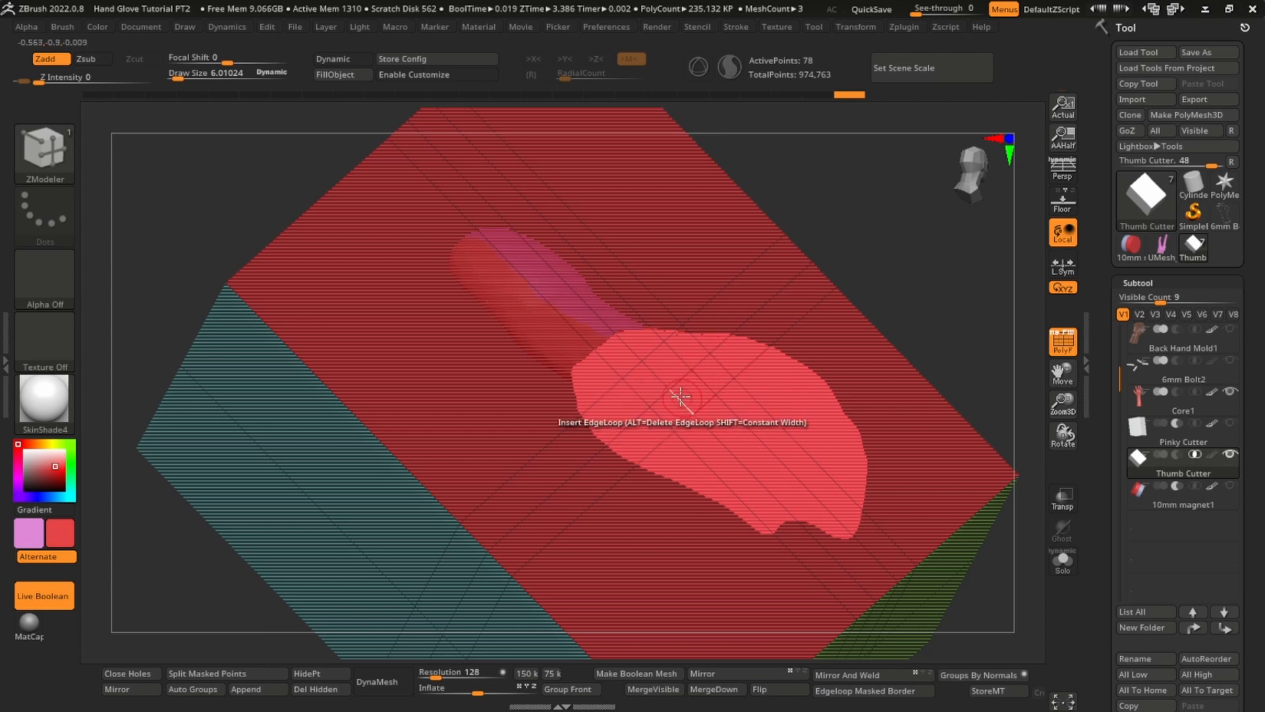
{"action": "left_click_drag", "start_coordinate": [655, 410], "coordinate": [623, 433]}
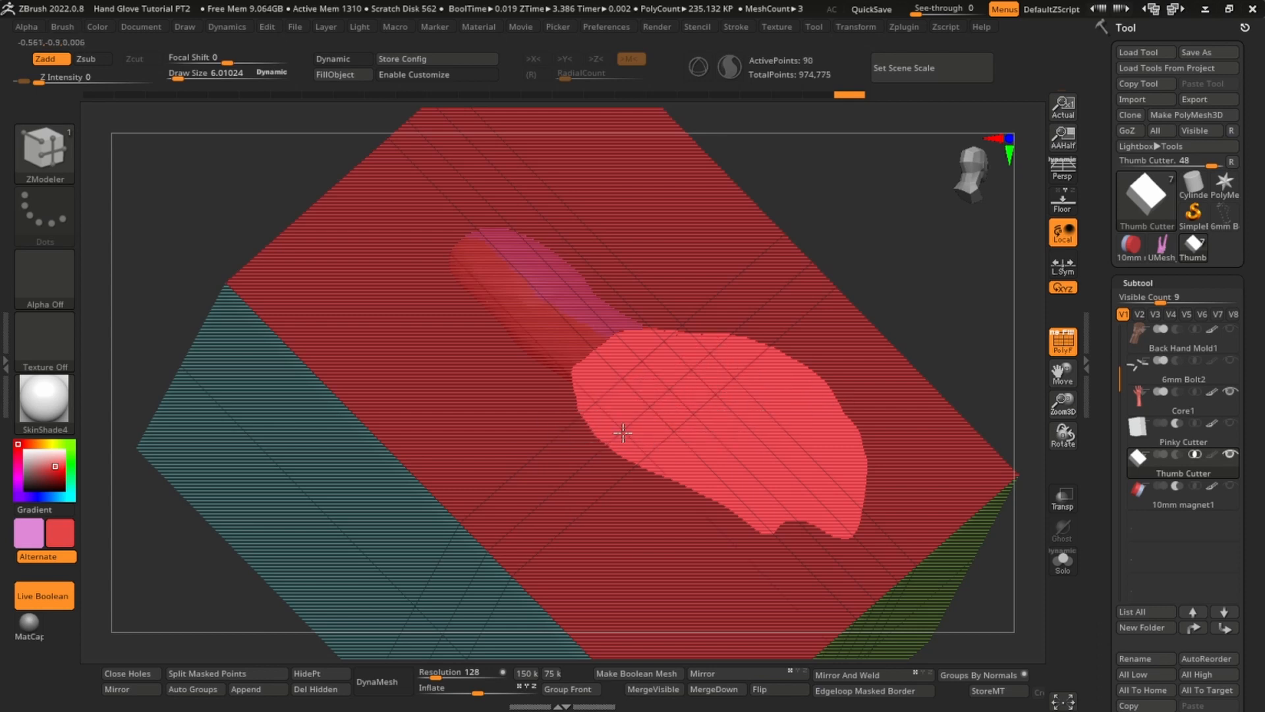
{"action": "left_click", "coordinate": [839, 448]}
{"action": "left_click", "coordinate": [864, 474]}
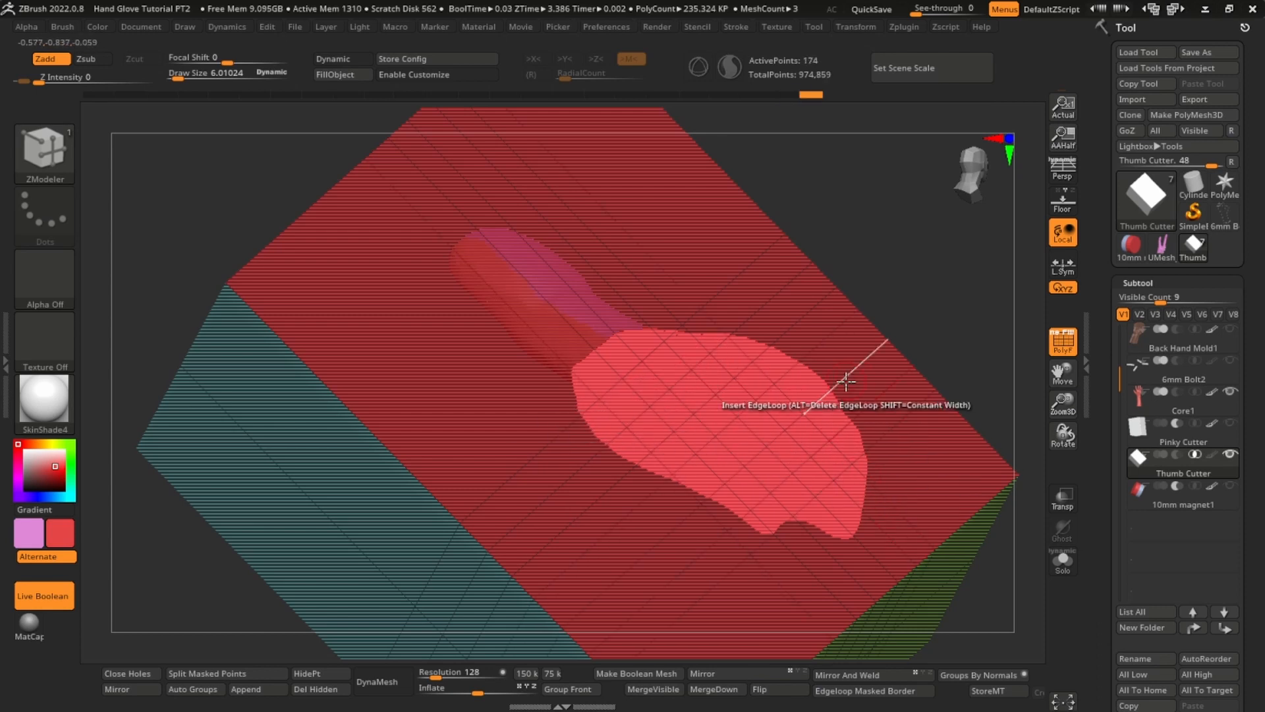
- Insert a spherical registration key on the thumb cut face, close to the thumb, with the IMM Primitives brush
{"action": "key", "text": "b"}
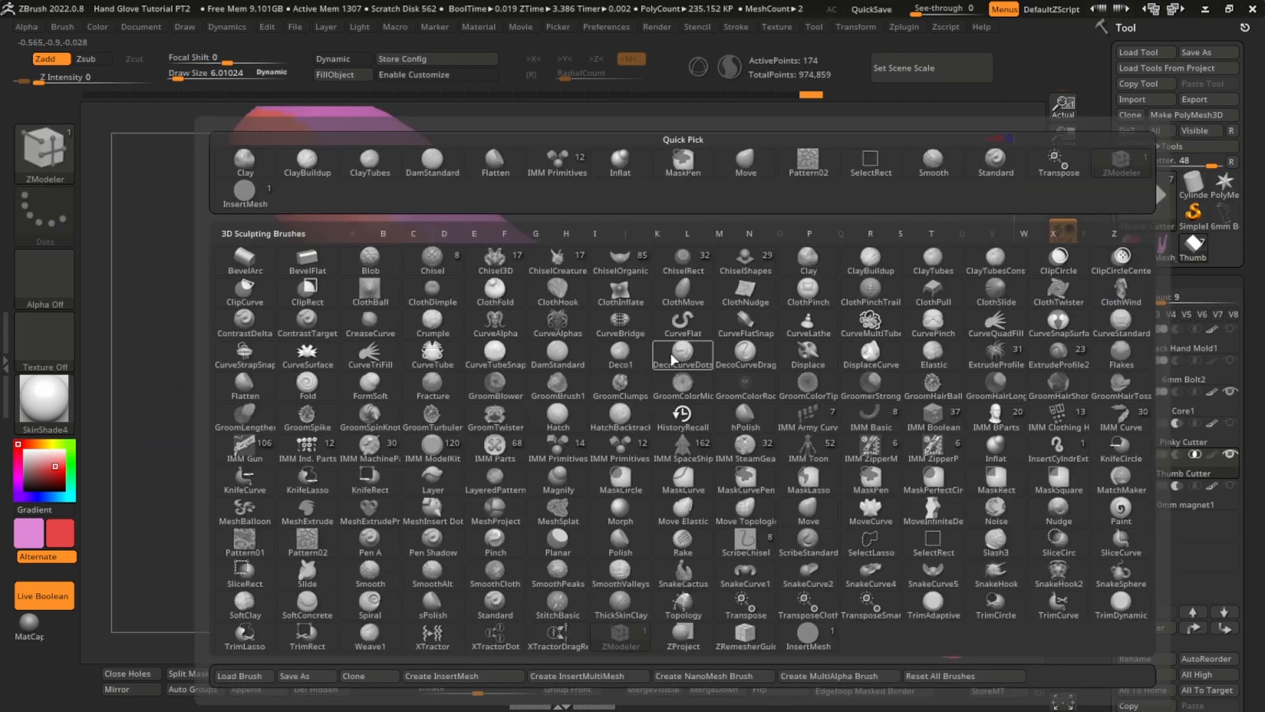
{"action": "key", "text": "i"}
{"action": "key", "text": "h"}
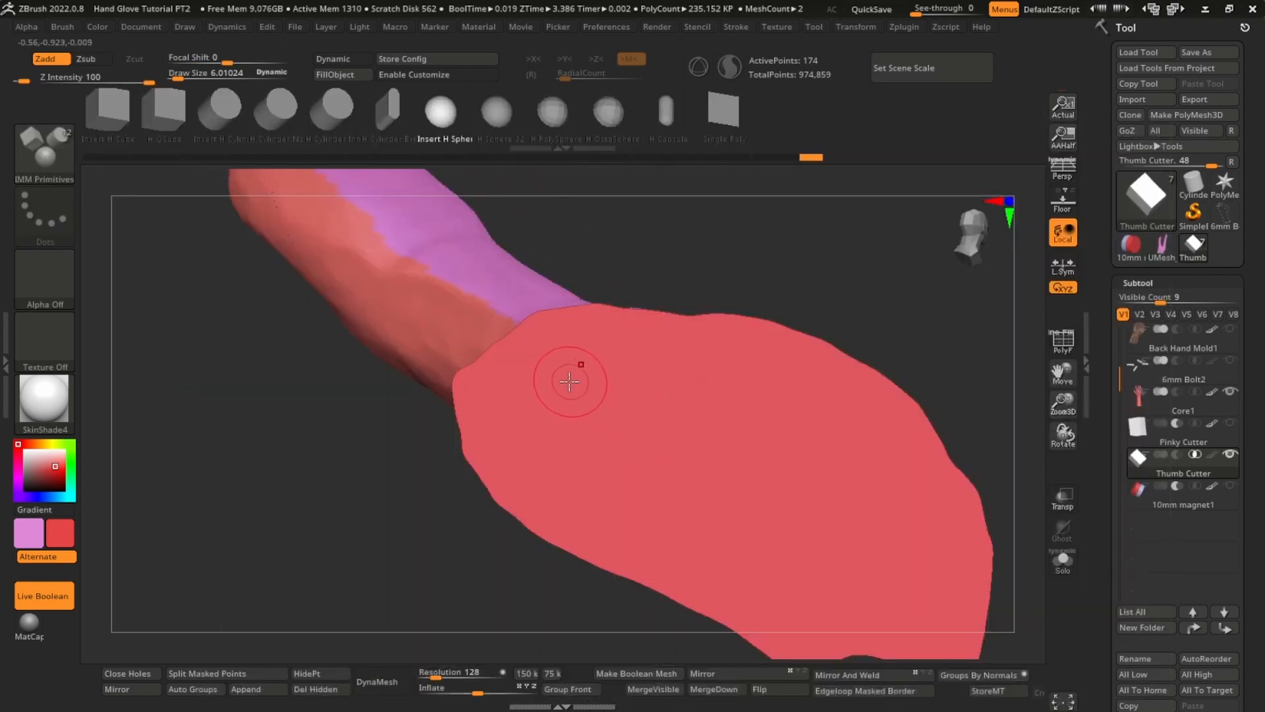
{"action": "left_click_drag", "start_coordinate": [569, 381], "coordinate": [598, 415]}
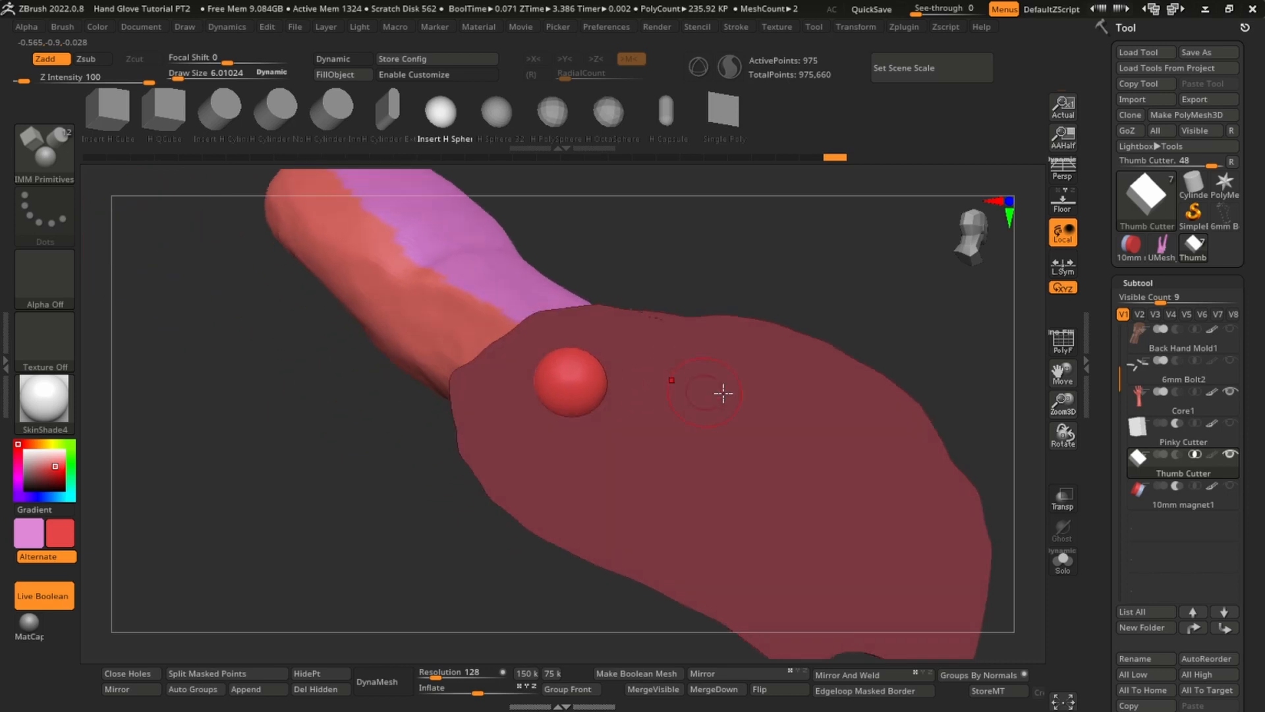
{"action": "right_click_drag", "start_coordinate": [829, 464], "coordinate": [672, 431], "text": "alt"}
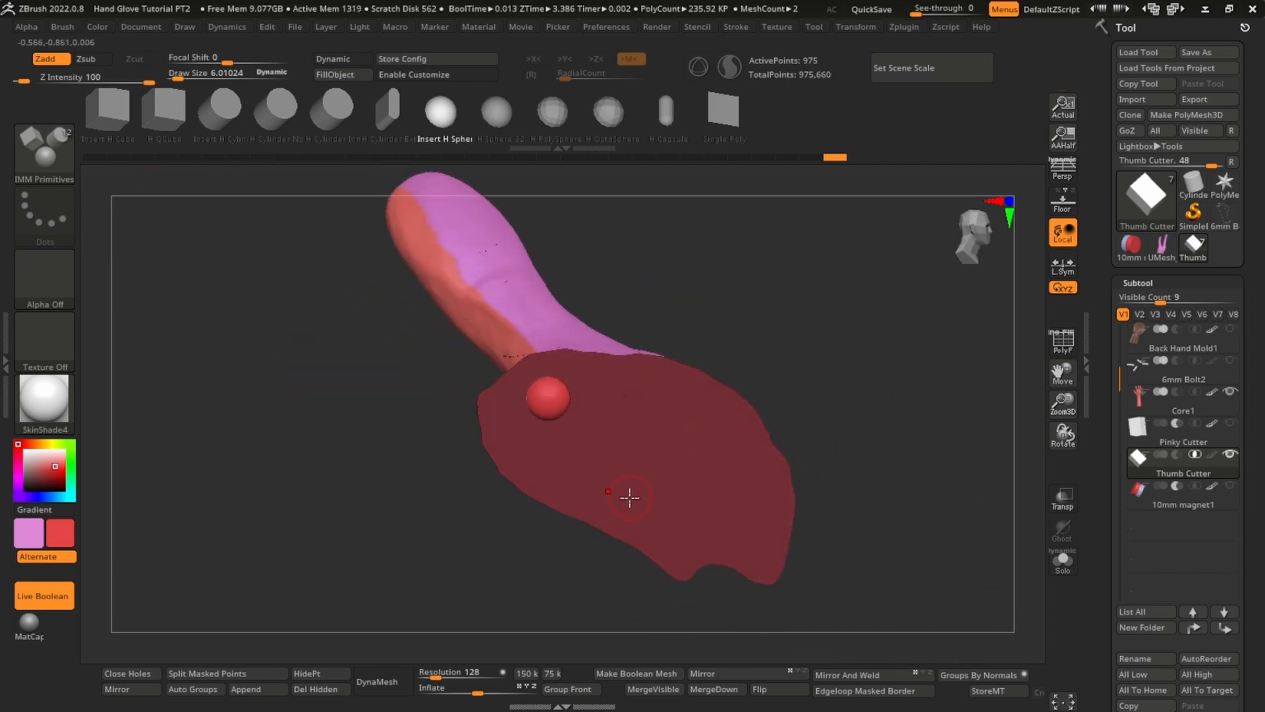
- Try placing further spherical keys on the thumb cut face and undo them
{"action": "left_click_drag", "start_coordinate": [629, 497], "coordinate": [635, 507]}
{"action": "left_click_drag", "start_coordinate": [700, 398], "coordinate": [715, 411]}
{"action": "key", "text": "ctrl+z"}
{"action": "left_click_drag", "start_coordinate": [684, 421], "coordinate": [698, 437]}
{"action": "right_click_drag", "start_coordinate": [699, 438], "coordinate": [656, 475]}
{"action": "key", "text": "ctrl+z"}
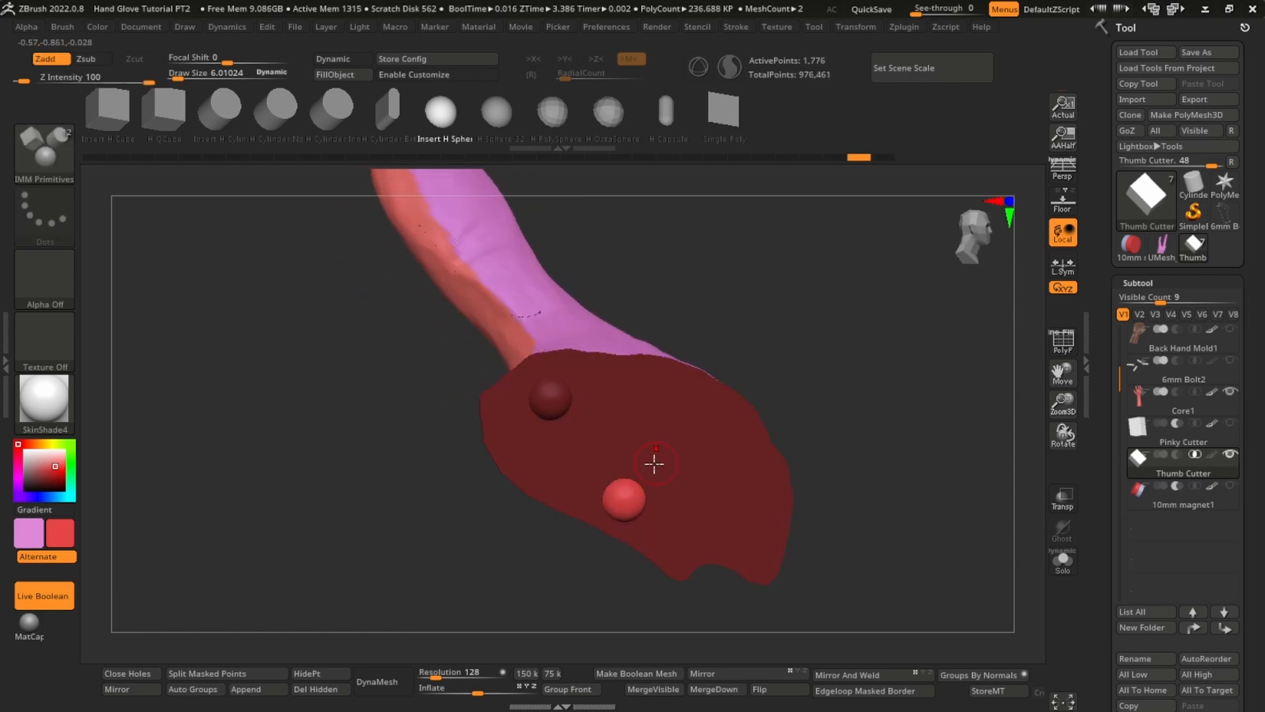
{"action": "key", "text": "ctrl+z"}
- Insert three more spherical keys spread around the thumb cut face, leaving the middle free for a magnet
{"action": "left_click_drag", "start_coordinate": [672, 520], "coordinate": [680, 528]}
{"action": "left_click_drag", "start_coordinate": [689, 404], "coordinate": [699, 413]}
{"action": "right_click_drag", "start_coordinate": [745, 403], "coordinate": [736, 404]}
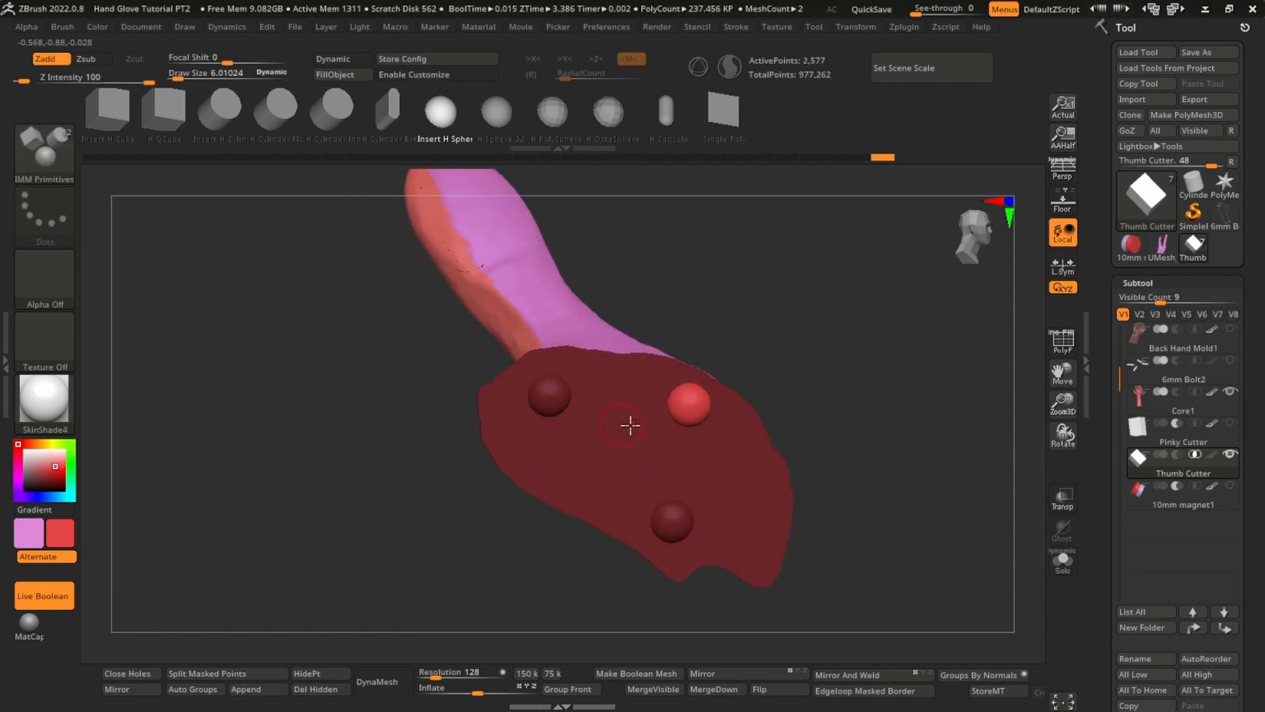
{"action": "right_click_drag", "start_coordinate": [741, 491], "coordinate": [850, 428]}
- Duplicate the 10mm magnet1 subtool and bring up the transform gizmo on the copy
{"action": "left_click", "coordinate": [1170, 500]}
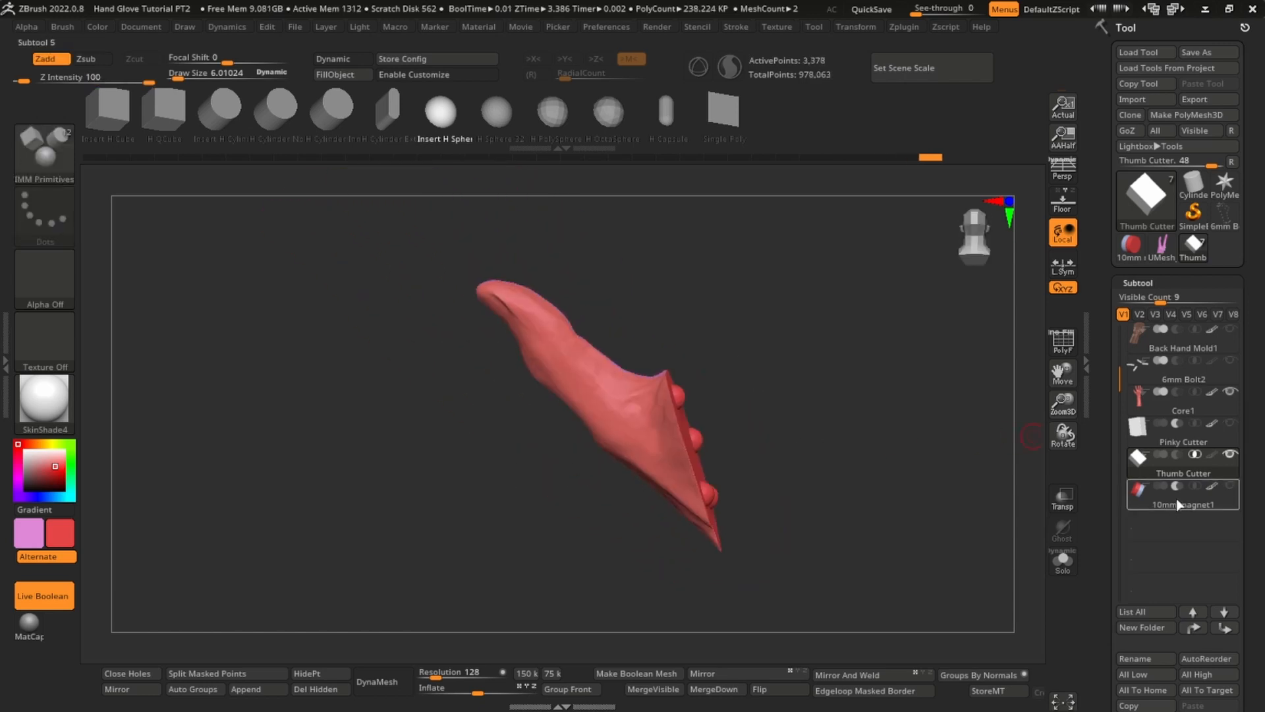
{"action": "left_click", "coordinate": [1177, 504]}
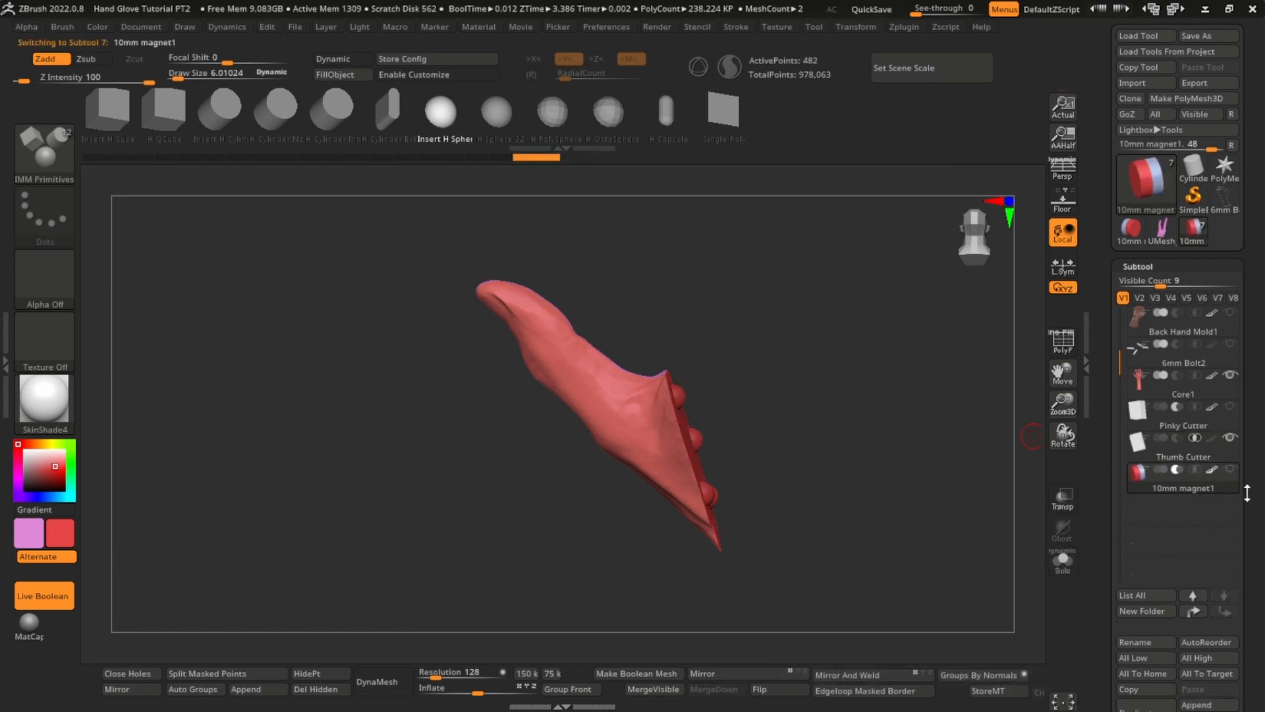
{"action": "scroll", "coordinate": [1247, 493], "scroll_direction": "down", "scroll_amount": 2}
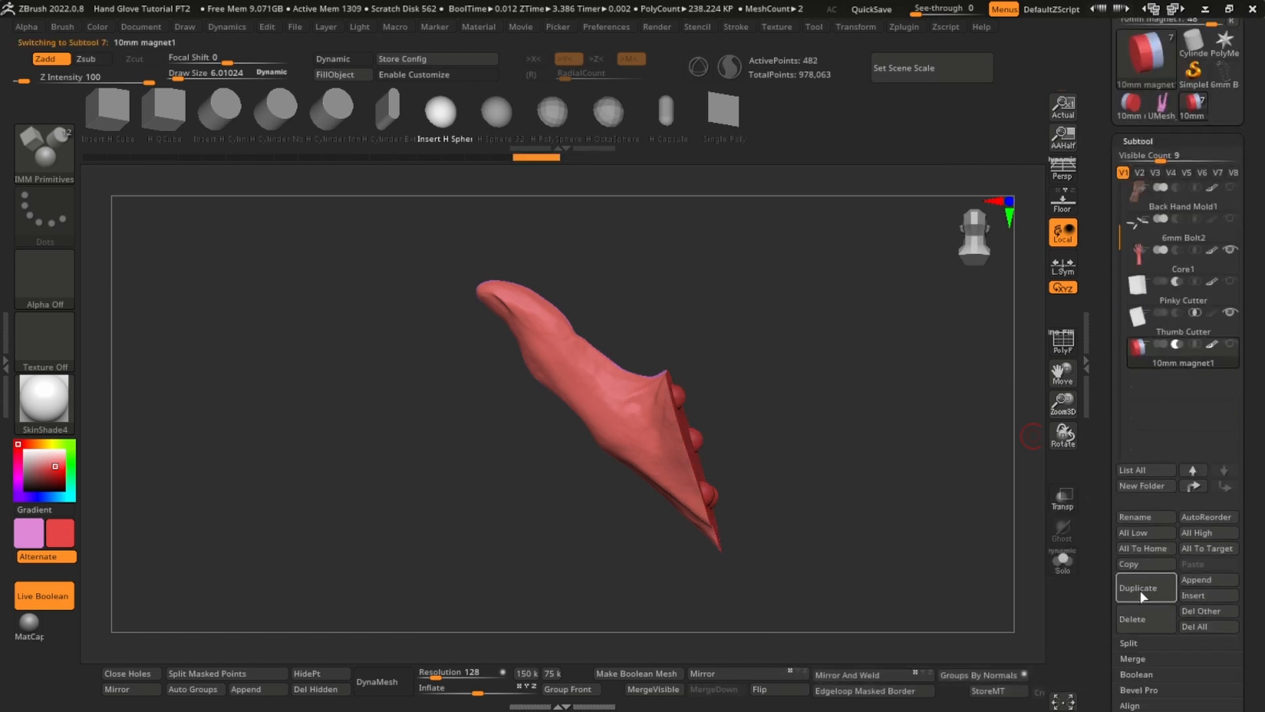
{"action": "left_click", "coordinate": [1140, 591]}
{"action": "key", "text": "w"}
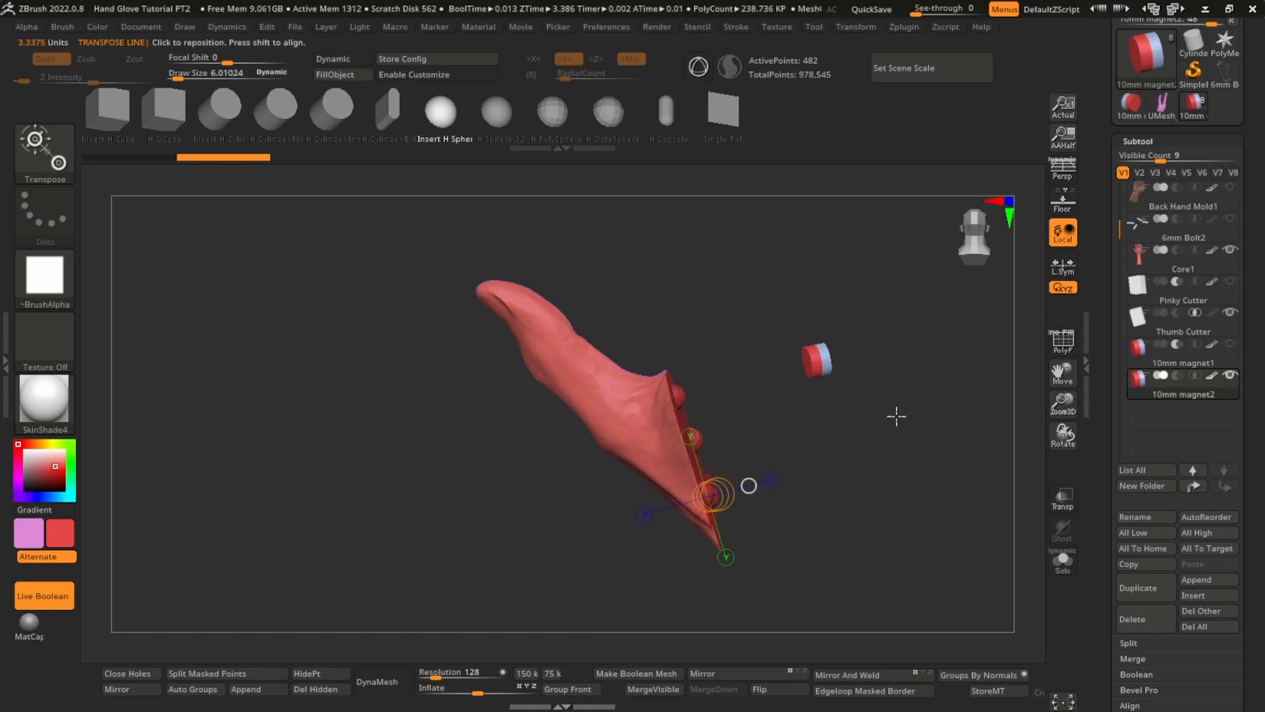
{"action": "left_click_drag", "start_coordinate": [896, 415], "coordinate": [820, 268]}
{"action": "left_click", "coordinate": [698, 68]}
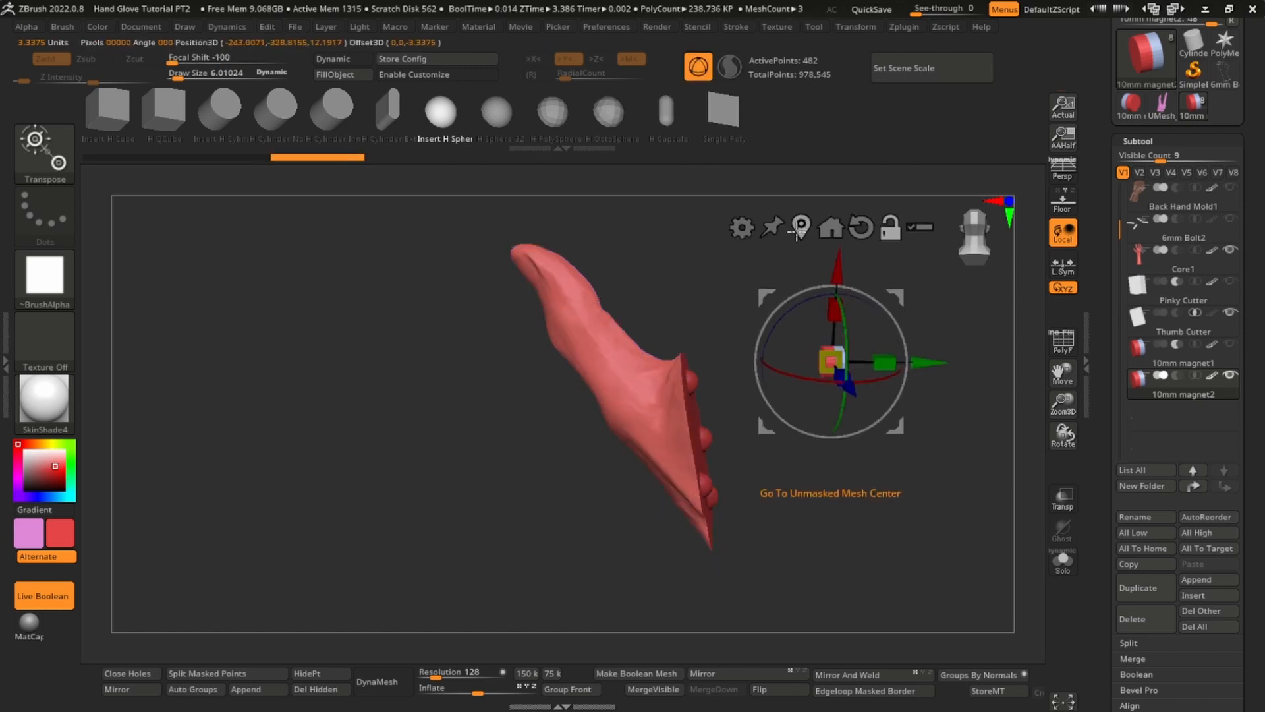
- Move the magnet copy onto the thumb cut face, in the space between the spherical keys
{"action": "left_click_drag", "start_coordinate": [895, 297], "coordinate": [825, 388]}
{"action": "right_click_drag", "start_coordinate": [829, 421], "coordinate": [723, 463], "text": "ctrl"}
{"action": "left_click_drag", "start_coordinate": [634, 410], "coordinate": [760, 366]}
{"action": "right_click_drag", "start_coordinate": [760, 367], "coordinate": [757, 399], "text": "ctrl"}
{"action": "left_click", "coordinate": [722, 290]}
{"action": "left_click_drag", "start_coordinate": [692, 480], "coordinate": [692, 372], "text": "shift"}
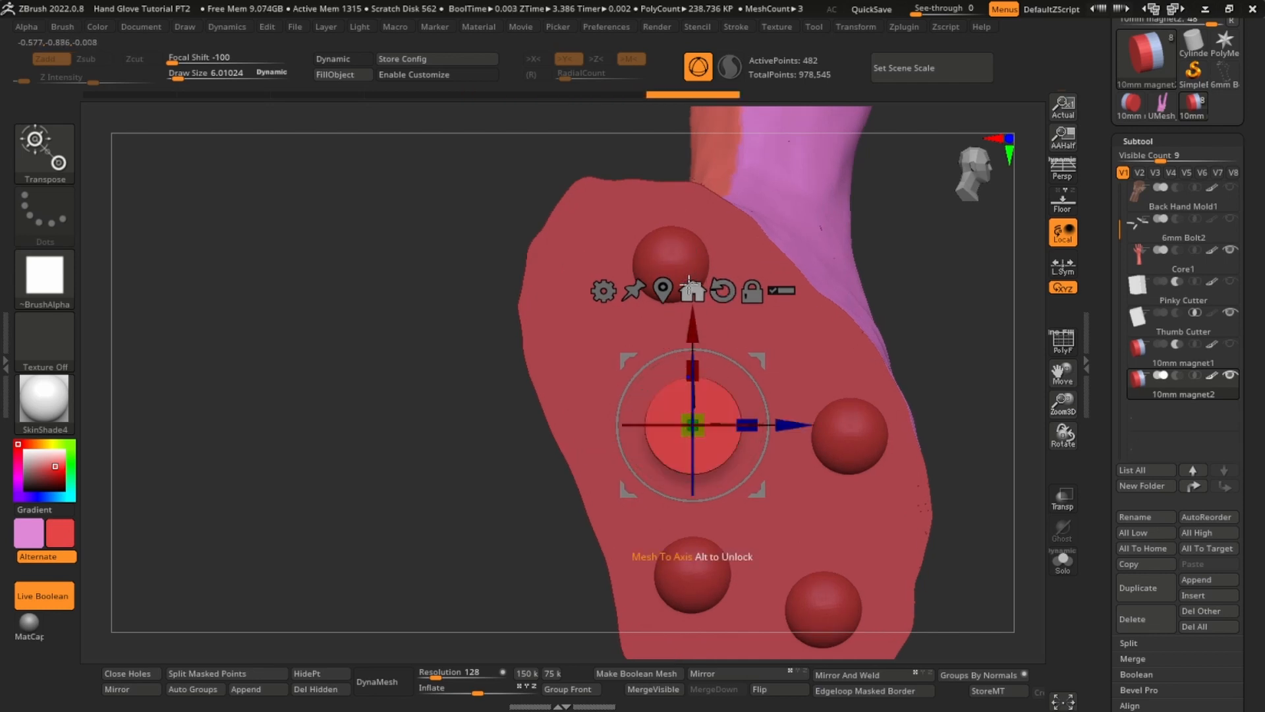
- Tilt the magnet copy to match the angle of the thumb cut face and shift it along its axis towards the face
{"action": "right_click_drag", "start_coordinate": [692, 372], "coordinate": [856, 379]}
{"action": "right_click_drag", "start_coordinate": [856, 378], "coordinate": [857, 454], "text": "ctrl"}
{"action": "left_click_drag", "start_coordinate": [653, 425], "coordinate": [722, 426]}
{"action": "right_click_drag", "start_coordinate": [844, 349], "coordinate": [844, 413], "text": "ctrl"}
{"action": "mouse_move", "coordinate": [795, 452]}
{"action": "right_mouse_down"}
{"action": "mouse_move", "coordinate": [672, 448]}
{"action": "mouse_move", "coordinate": [784, 435]}
{"action": "right_mouse_up"}
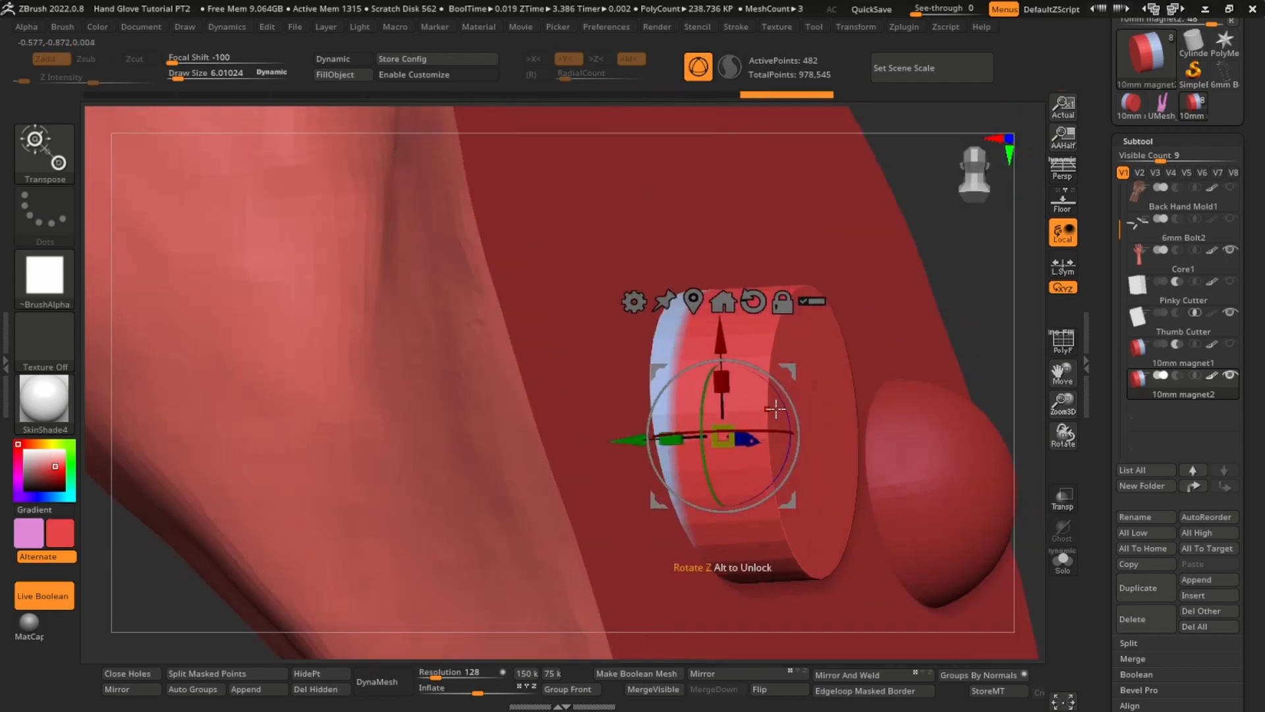
{"action": "left_click_drag", "start_coordinate": [778, 413], "coordinate": [776, 398]}
{"action": "left_click_drag", "start_coordinate": [618, 456], "coordinate": [613, 457]}
- Fine-tune the magnet copy's rotation and depth so it sits parallel to the thumb cut face from every side
{"action": "right_click_drag", "start_coordinate": [844, 296], "coordinate": [768, 344]}
{"action": "left_click_drag", "start_coordinate": [780, 435], "coordinate": [782, 445]}
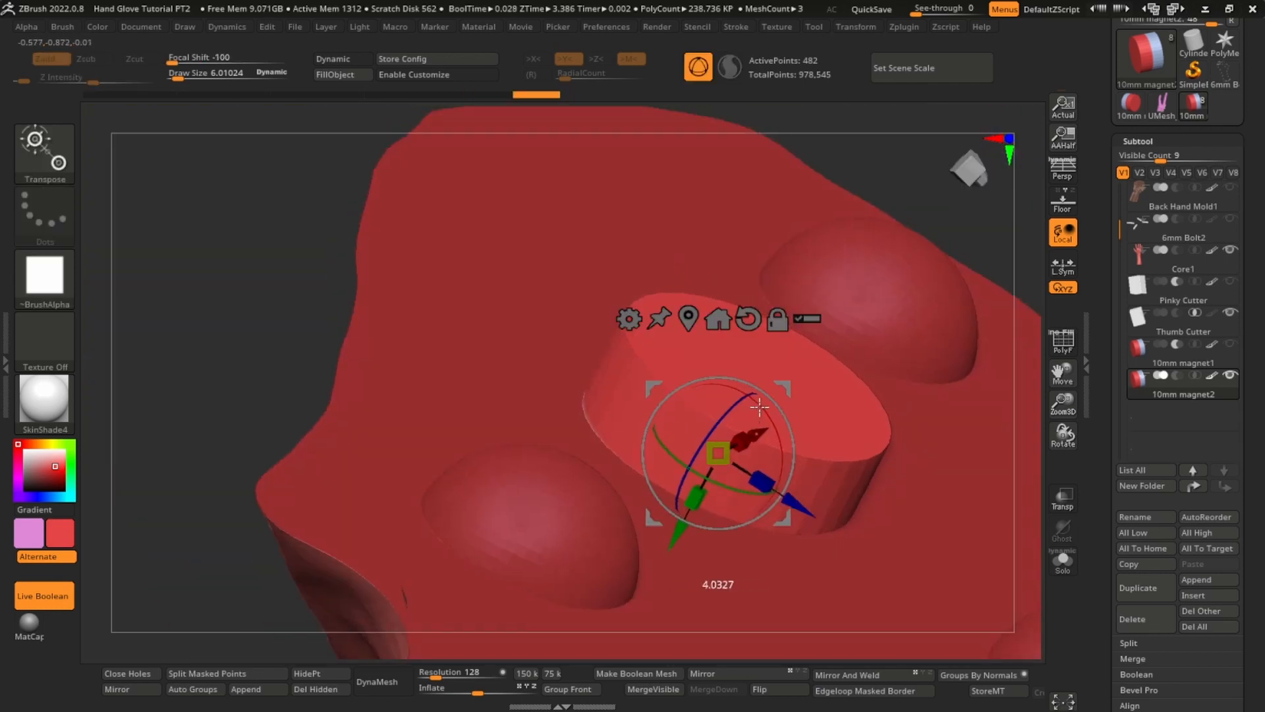
{"action": "left_click_drag", "start_coordinate": [673, 546], "coordinate": [675, 542]}
{"action": "right_click_drag", "start_coordinate": [830, 408], "coordinate": [748, 488]}
{"action": "left_click", "coordinate": [611, 514]}
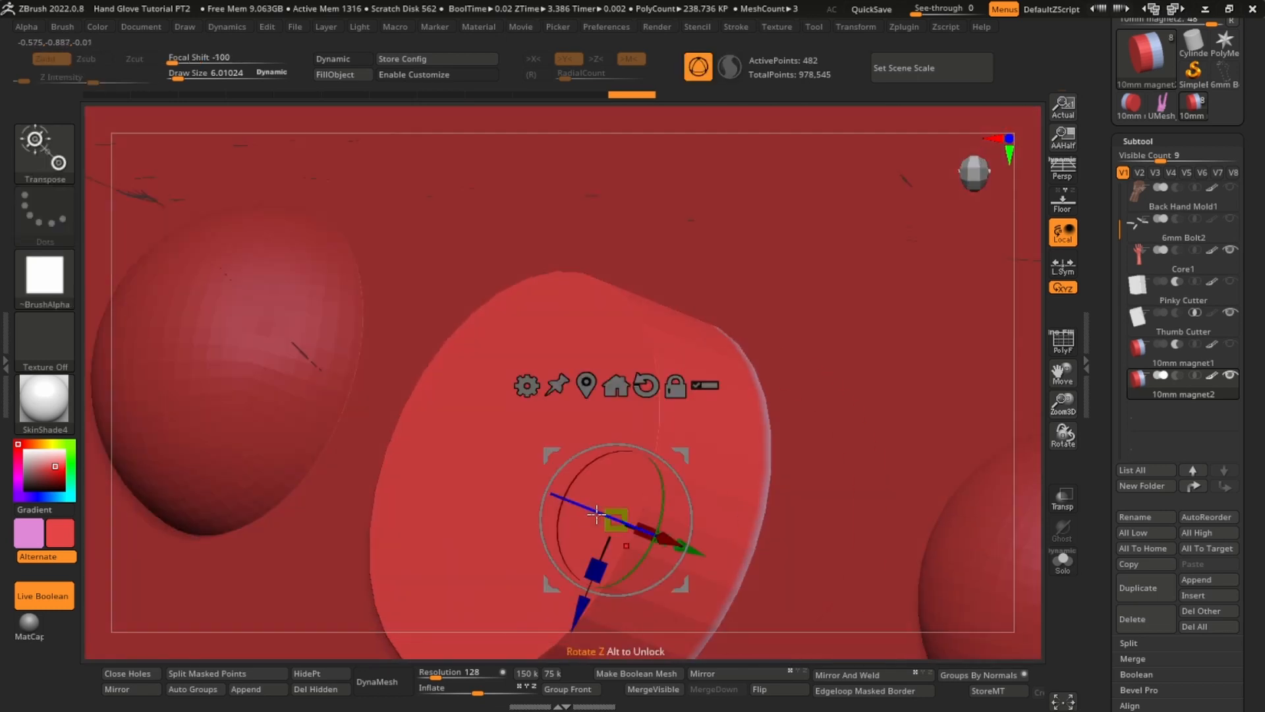
{"action": "mouse_move", "coordinate": [849, 481]}
{"action": "right_mouse_down"}
{"action": "mouse_move", "coordinate": [765, 486]}
{"action": "mouse_move", "coordinate": [834, 283]}
{"action": "right_mouse_up"}
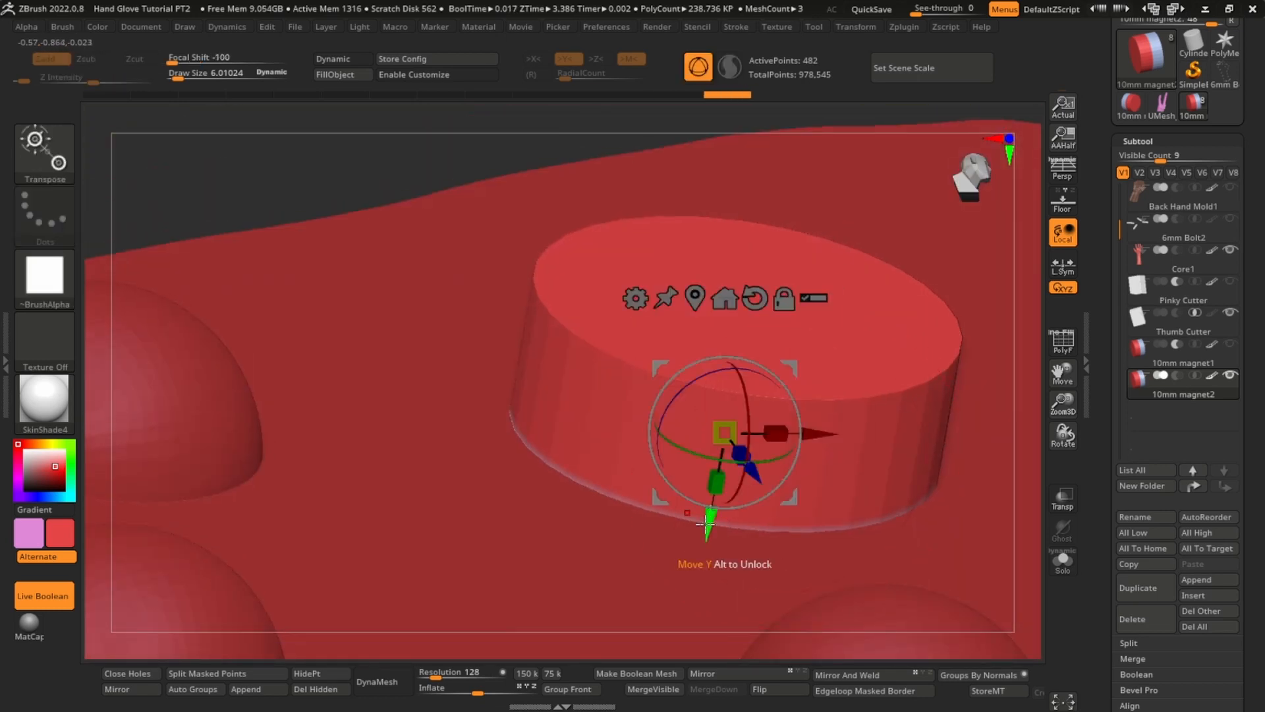
- Set the 10mm magnet2 subtool to Boolean subtraction so it cuts a recess in the thumb cut face
{"action": "key", "text": "q"}
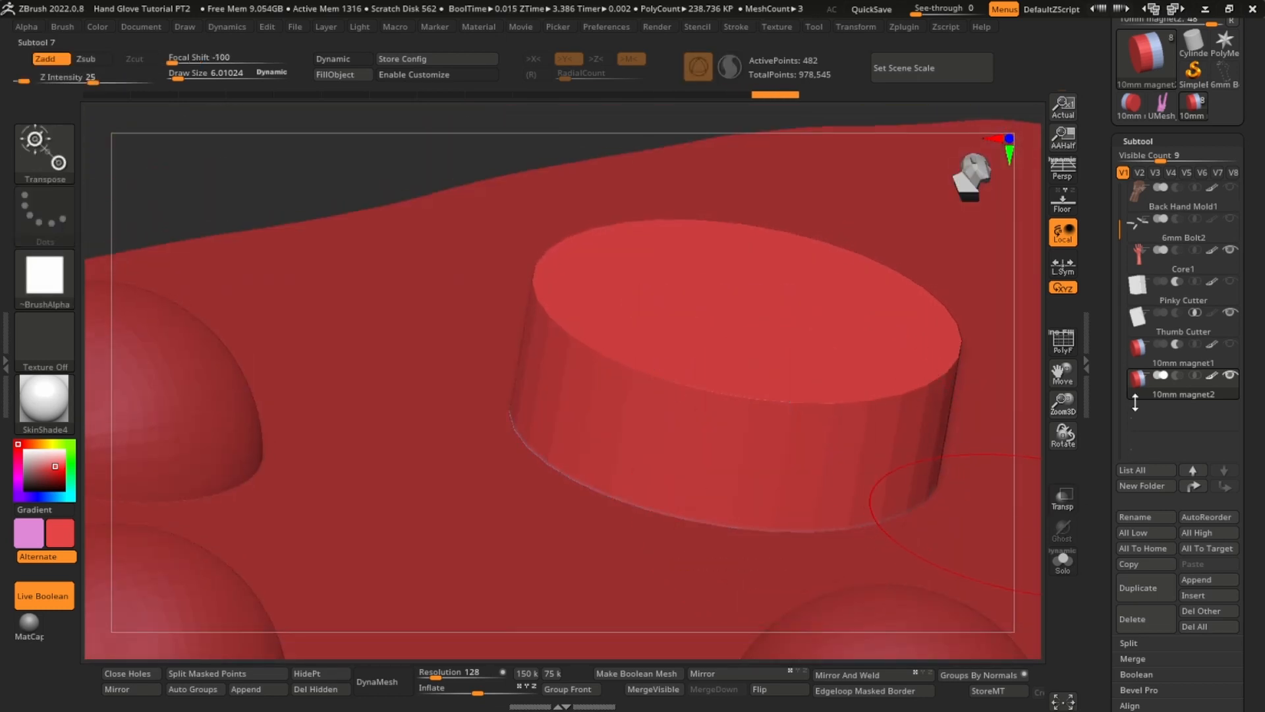
{"action": "left_click", "coordinate": [1177, 376]}
{"action": "right_click_drag", "start_coordinate": [902, 475], "coordinate": [864, 520]}
{"action": "right_click_drag", "start_coordinate": [864, 521], "coordinate": [847, 430], "text": "ctrl"}
{"action": "key", "text": "f"}
{"action": "key", "text": "w"}
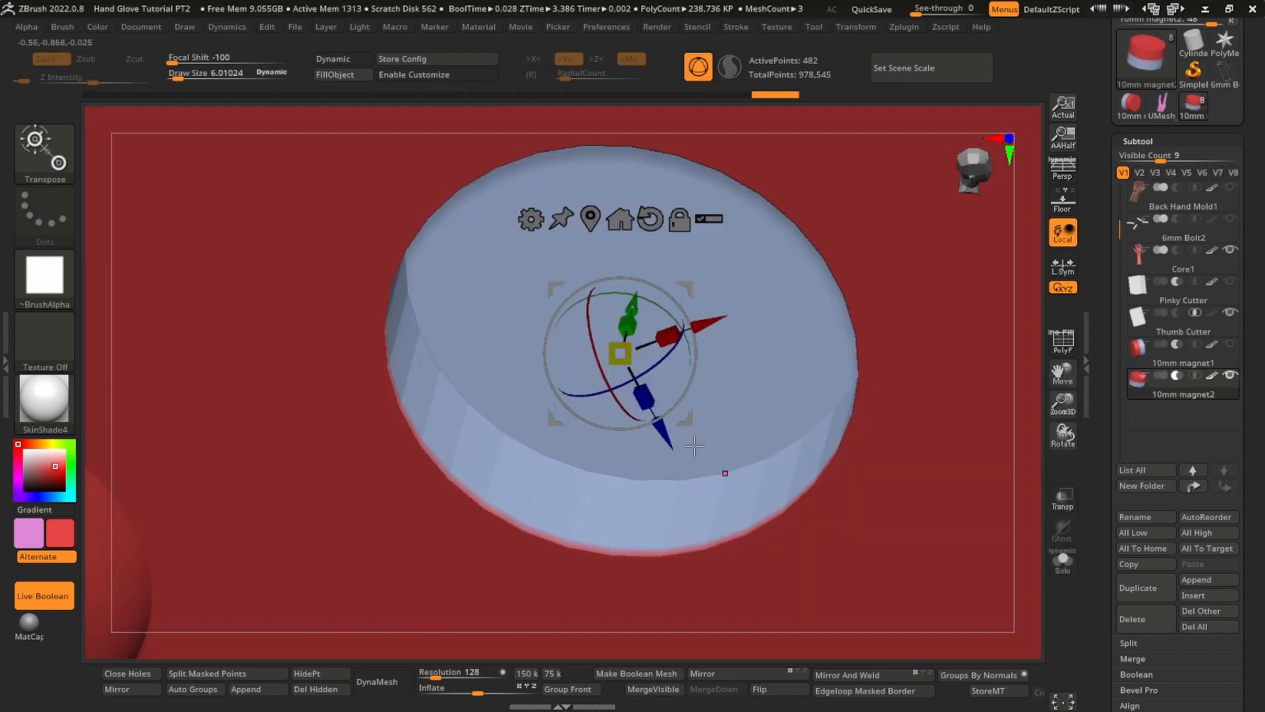
- Measure the depth of the magnet recess in the thumb cut face with a transpose line
{"action": "key", "text": "q"}
{"action": "key", "text": "w"}
{"action": "left_click", "coordinate": [698, 67]}
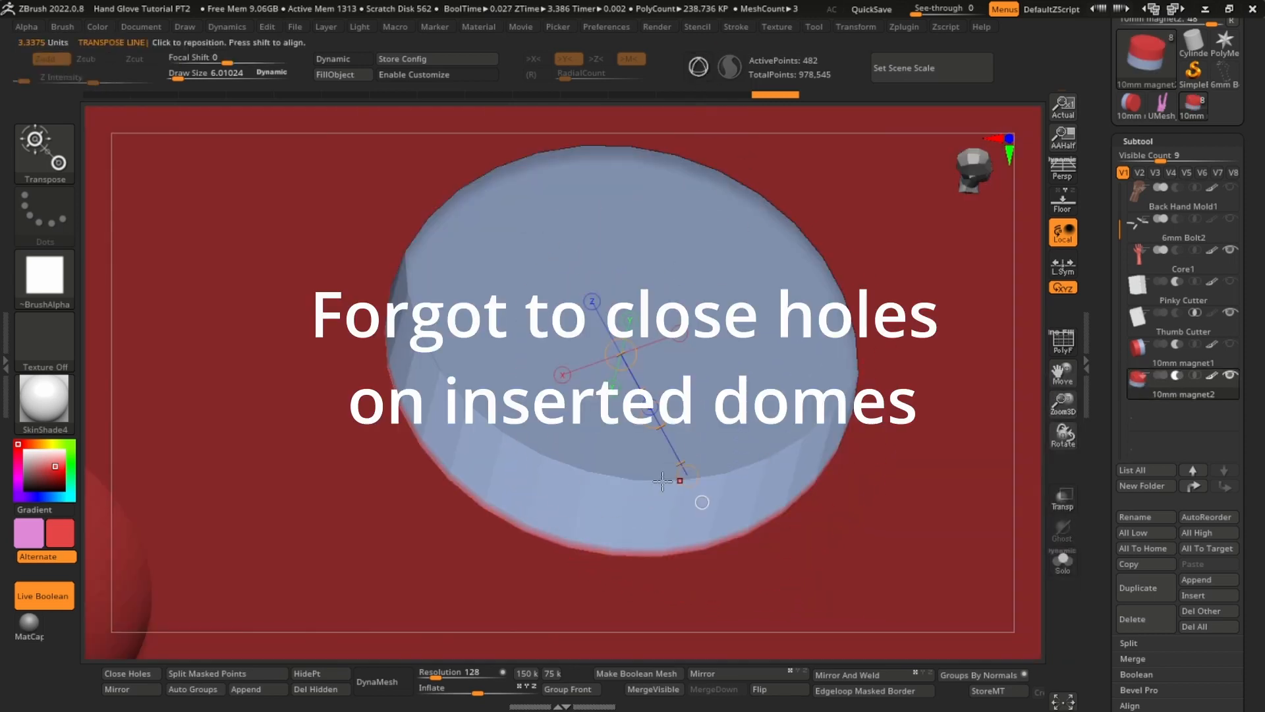
{"action": "right_click_drag", "start_coordinate": [662, 481], "coordinate": [500, 453]}
{"action": "left_click_drag", "start_coordinate": [406, 361], "coordinate": [366, 414]}
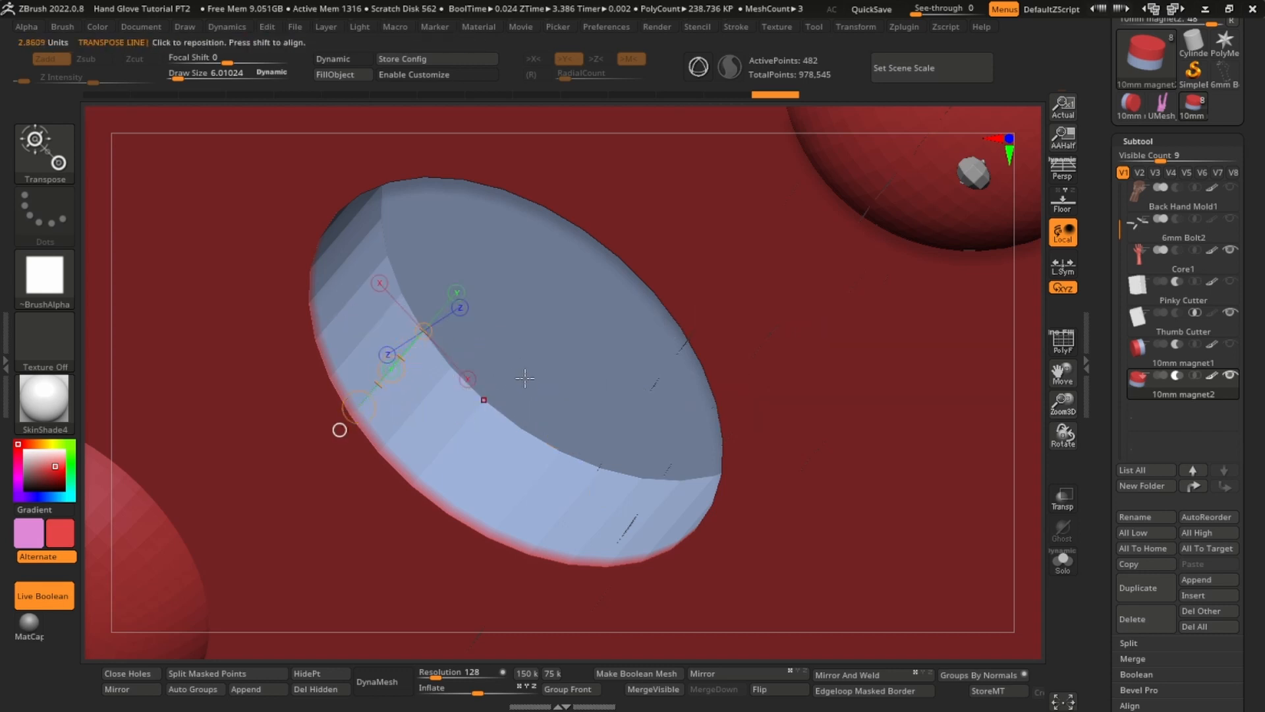
- Nudge the 10mm magnet2 along its axis to deepen the thumb recess slightly, and measure the depth again
{"action": "left_click", "coordinate": [702, 68]}
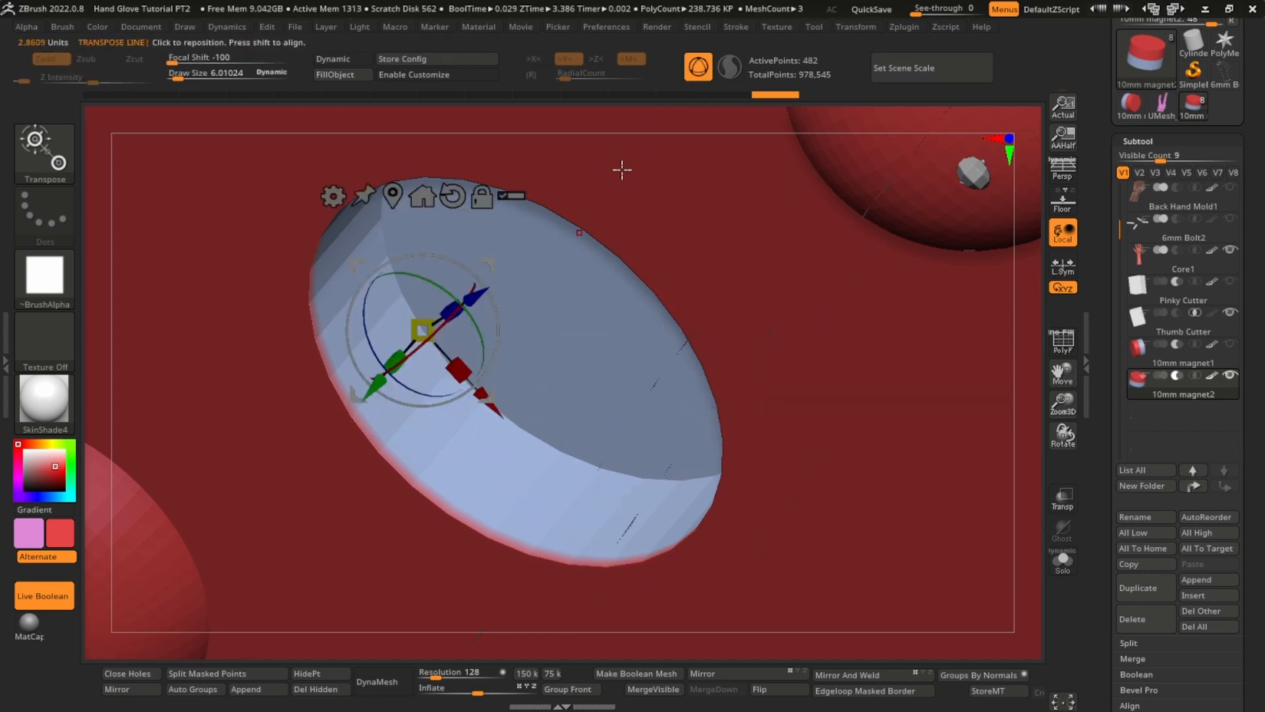
{"action": "left_click_drag", "start_coordinate": [377, 382], "coordinate": [383, 374]}
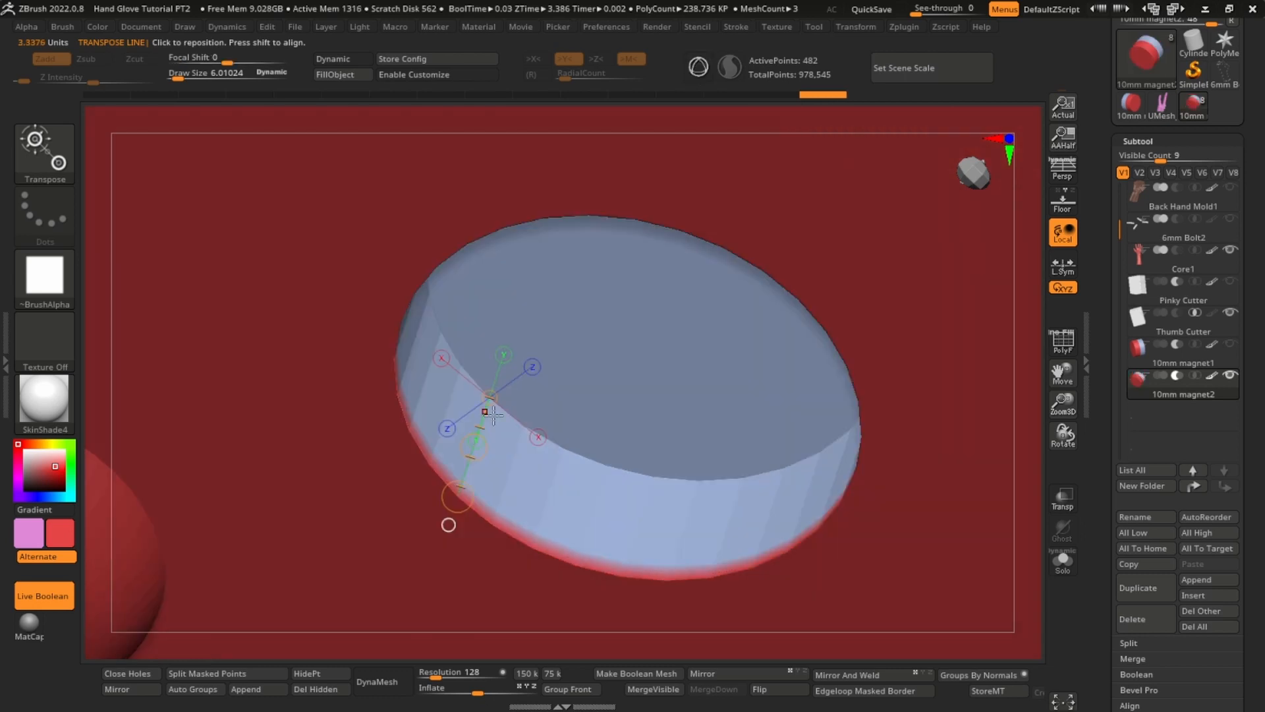
{"action": "right_click_drag", "start_coordinate": [794, 414], "coordinate": [733, 394], "text": "alt"}
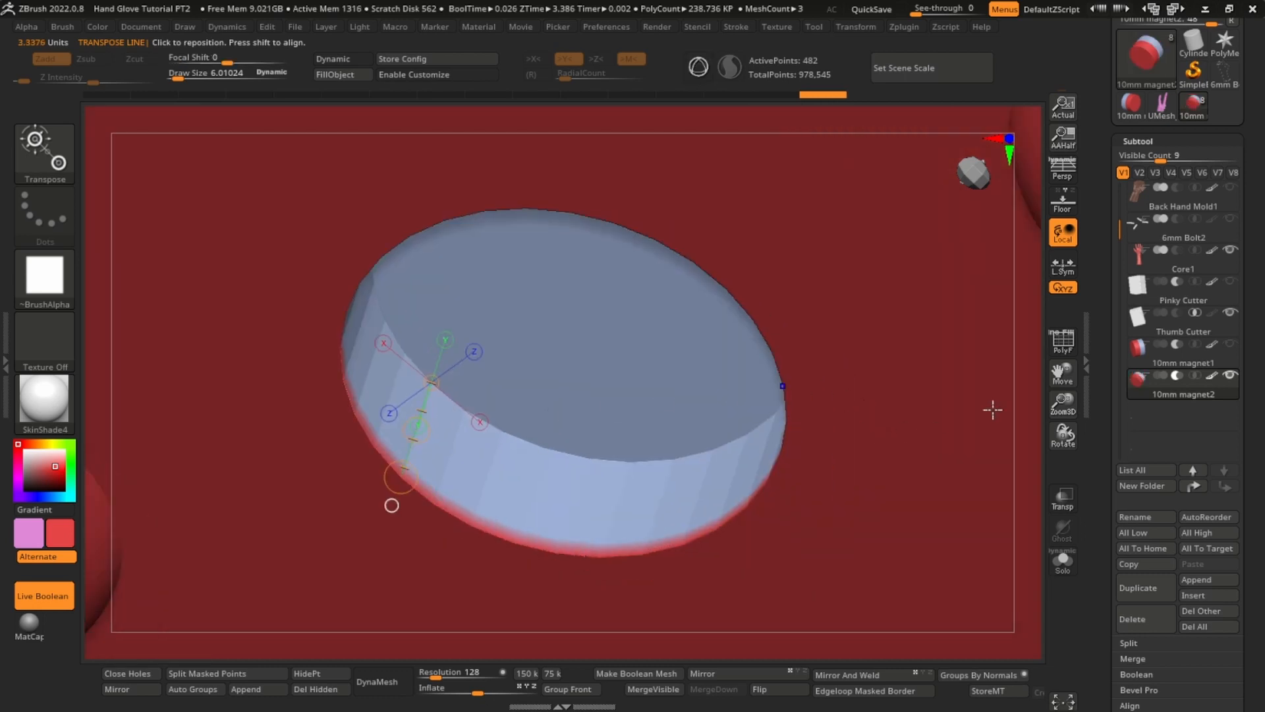
- Generate a Boolean mesh of the thumb section with its spherical keys and magnet recess
{"action": "key", "text": "shift+f"}
{"action": "key", "text": "shift+f"}
{"action": "key", "text": "q"}
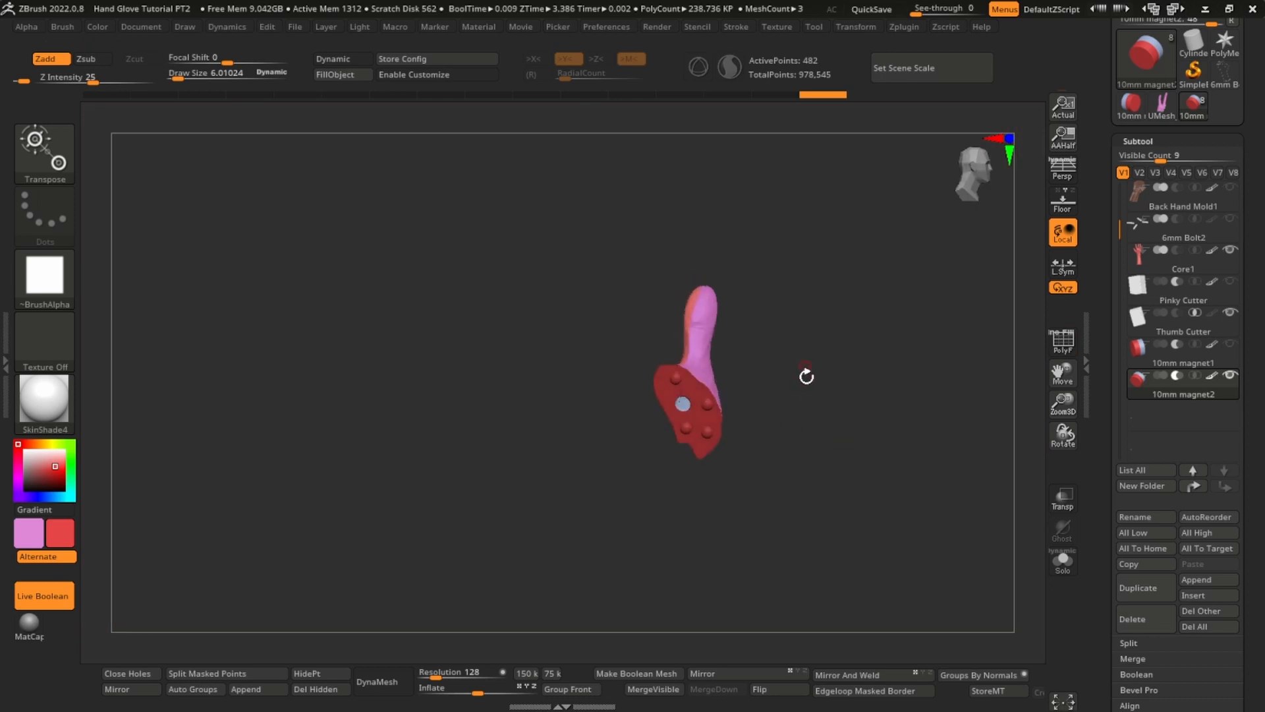
{"action": "right_click_drag", "start_coordinate": [773, 389], "coordinate": [586, 333], "text": "ctrl"}
{"action": "right_click_drag", "start_coordinate": [658, 356], "coordinate": [654, 412]}
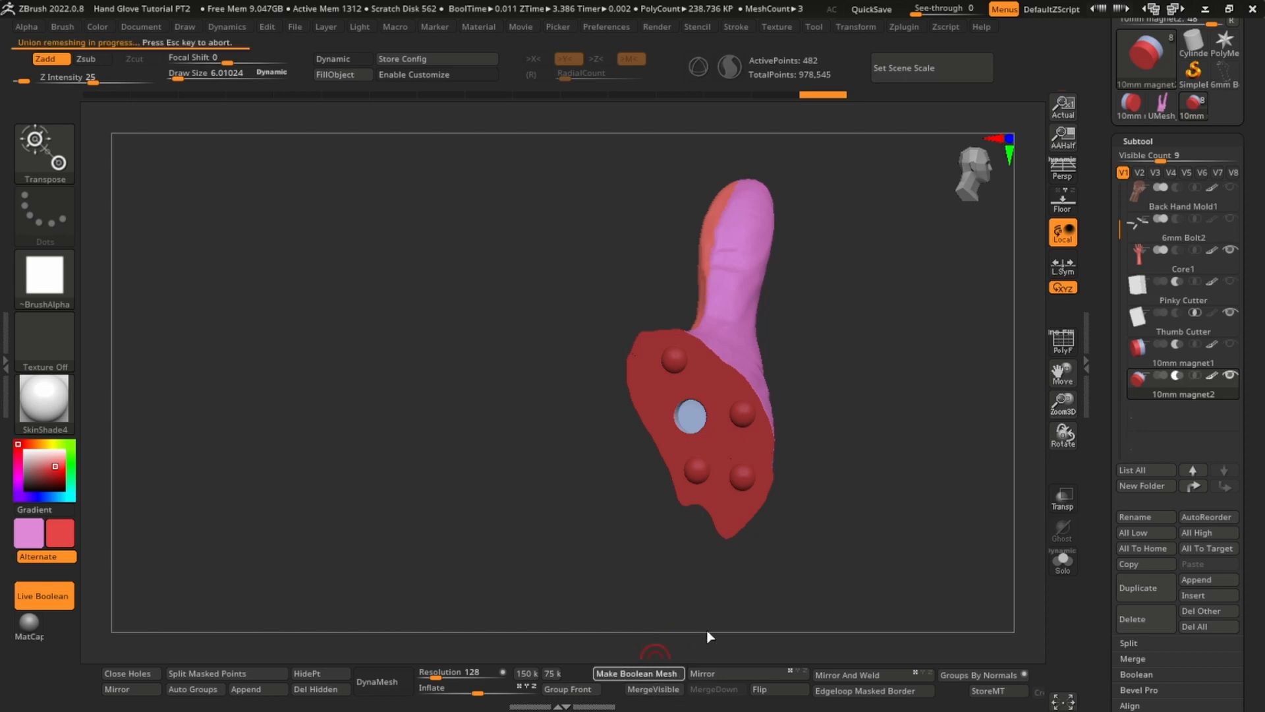
{"action": "left_click", "coordinate": [1223, 113]}
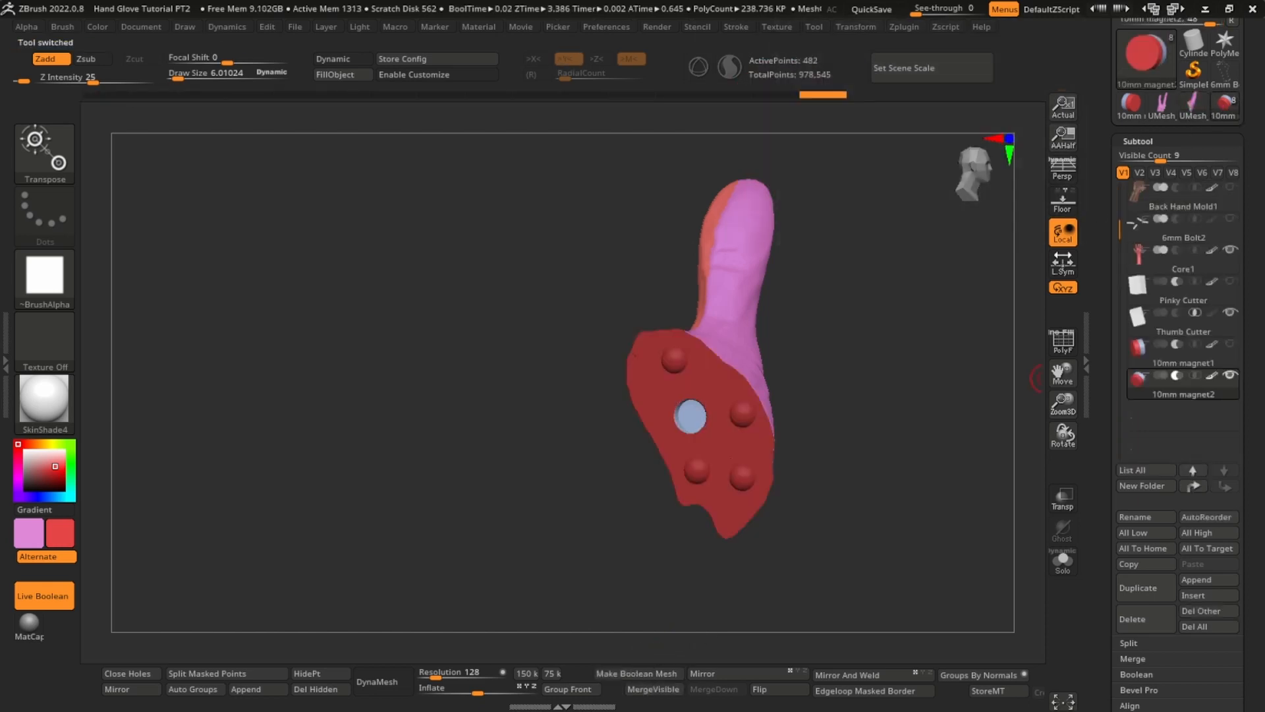
- Show the 10mm magnet1 and Pinky Cutter subtools and set the Thumb Cutter to Boolean subtraction, leaving the middle hand section
{"action": "right_click_drag", "start_coordinate": [930, 471], "coordinate": [903, 331], "text": "ctrl"}
{"action": "left_click", "coordinate": [1230, 344]}
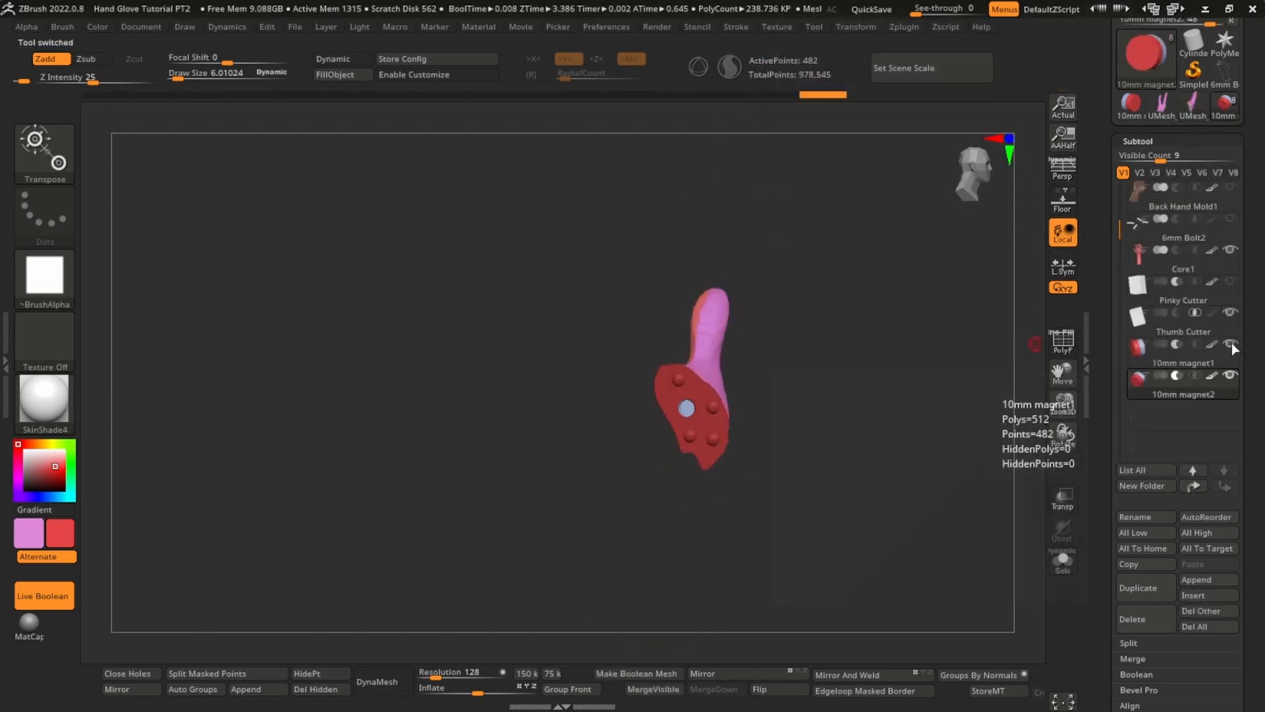
{"action": "left_click_drag", "start_coordinate": [828, 472], "coordinate": [988, 428]}
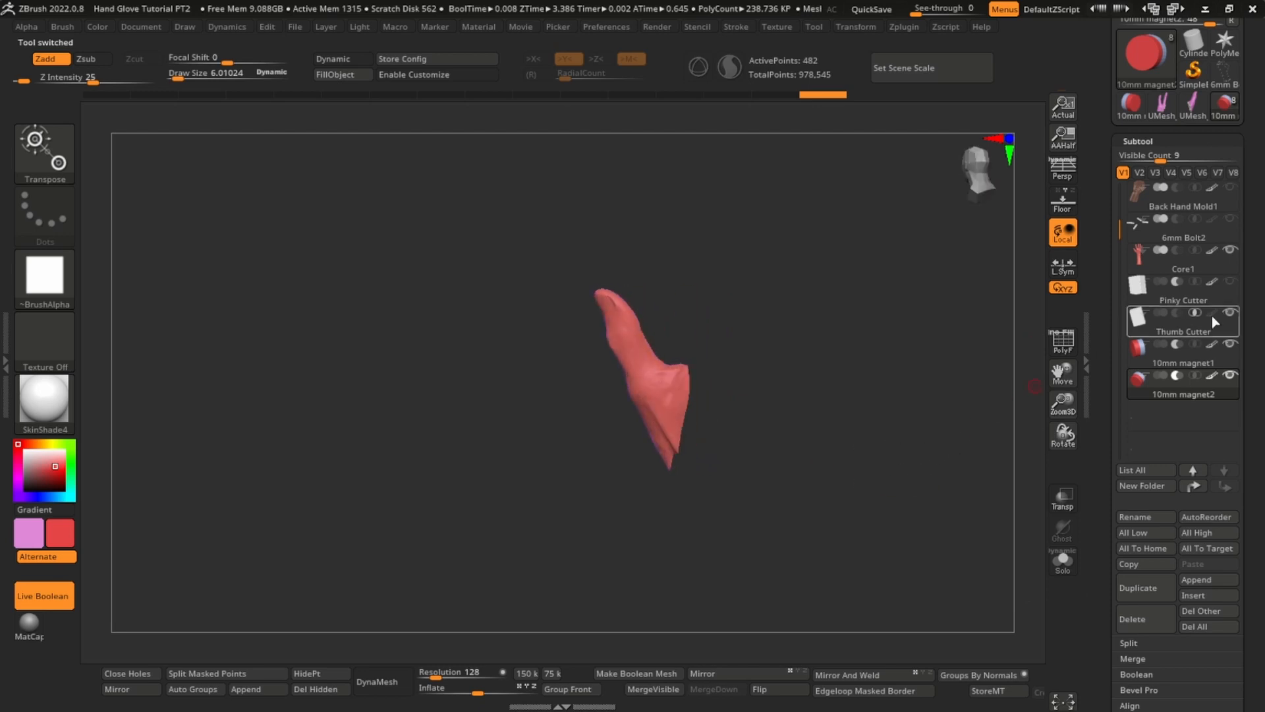
{"action": "left_click", "coordinate": [1176, 314]}
{"action": "left_click", "coordinate": [1228, 284]}
{"action": "mouse_move", "coordinate": [870, 420]}
{"action": "left_mouse_down"}
{"action": "mouse_move", "coordinate": [923, 421]}
{"action": "mouse_move", "coordinate": [912, 443]}
{"action": "mouse_move", "coordinate": [942, 448]}
{"action": "mouse_move", "coordinate": [846, 422]}
{"action": "left_mouse_up"}
{"action": "right_click_drag", "start_coordinate": [663, 410], "coordinate": [749, 432], "text": "ctrl"}
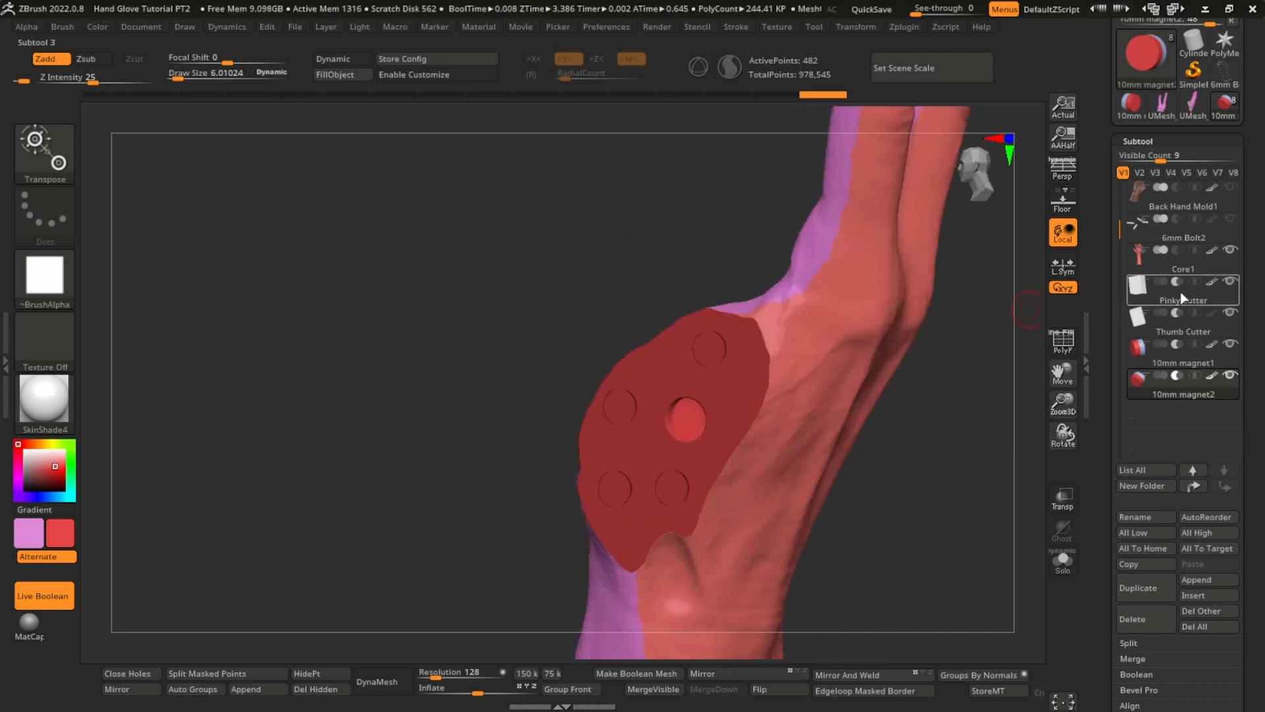
- Close the holes on the Thumb Cutter's inserted domes so they cut key sockets into the mid-hand's thumb face
{"action": "left_click", "coordinate": [1184, 331]}
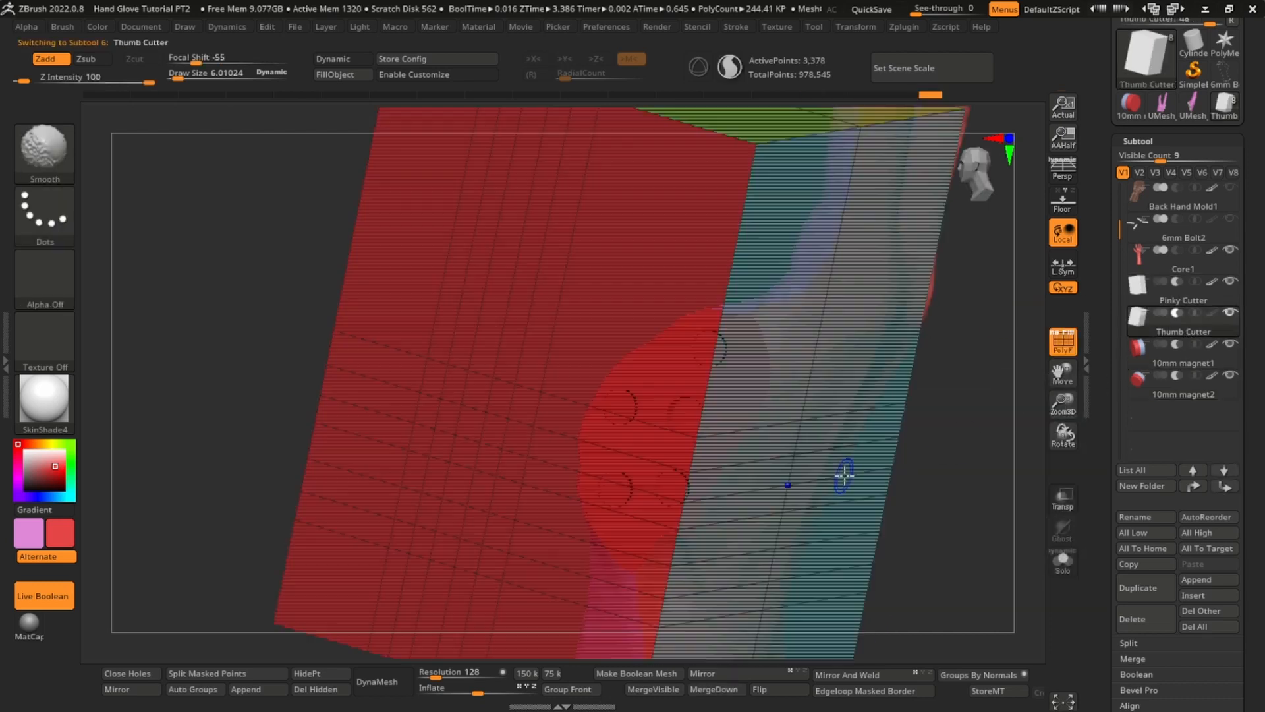
{"action": "key", "text": "w"}
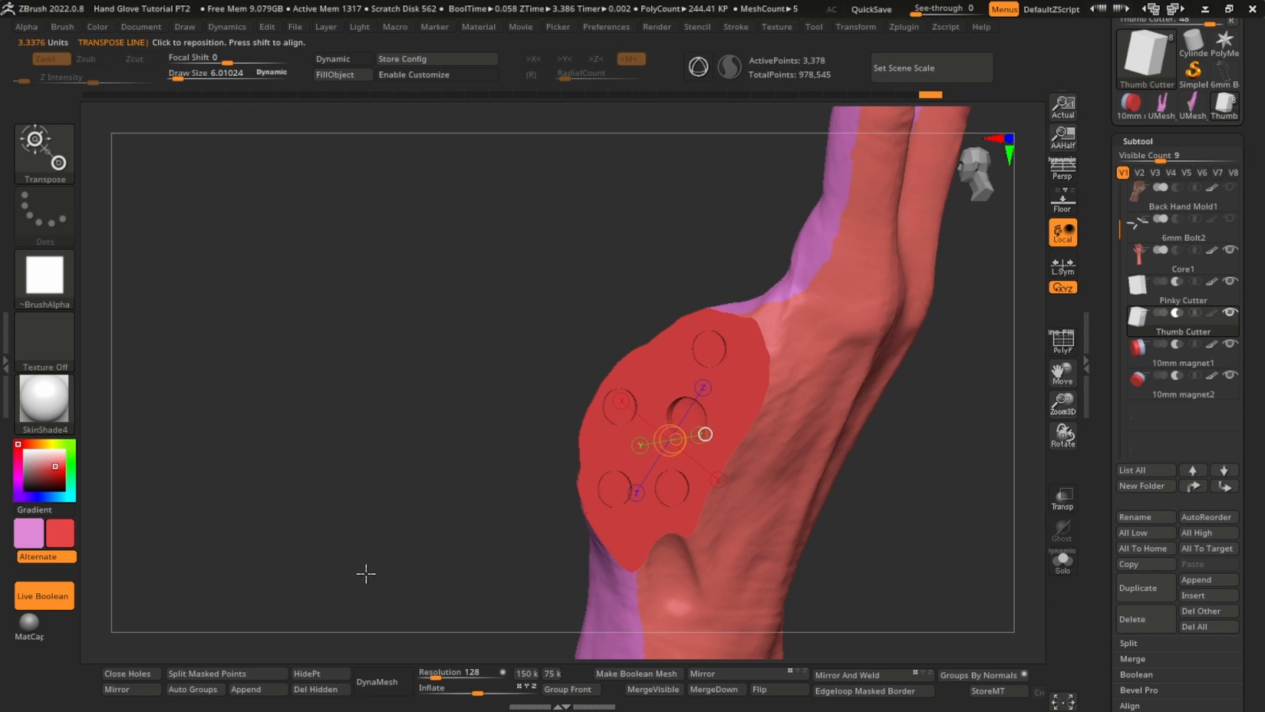
{"action": "left_click", "coordinate": [139, 677]}
{"action": "key", "text": "q"}
{"action": "mouse_move", "coordinate": [827, 355]}
{"action": "right_mouse_down", "text": "ctrl"}
{"action": "mouse_move", "coordinate": [892, 429]}
{"action": "mouse_move", "coordinate": [893, 472]}
{"action": "mouse_move", "coordinate": [832, 389]}
{"action": "mouse_move", "coordinate": [847, 438]}
{"action": "mouse_move", "coordinate": [819, 458]}
{"action": "right_mouse_up", "text": "ctrl"}
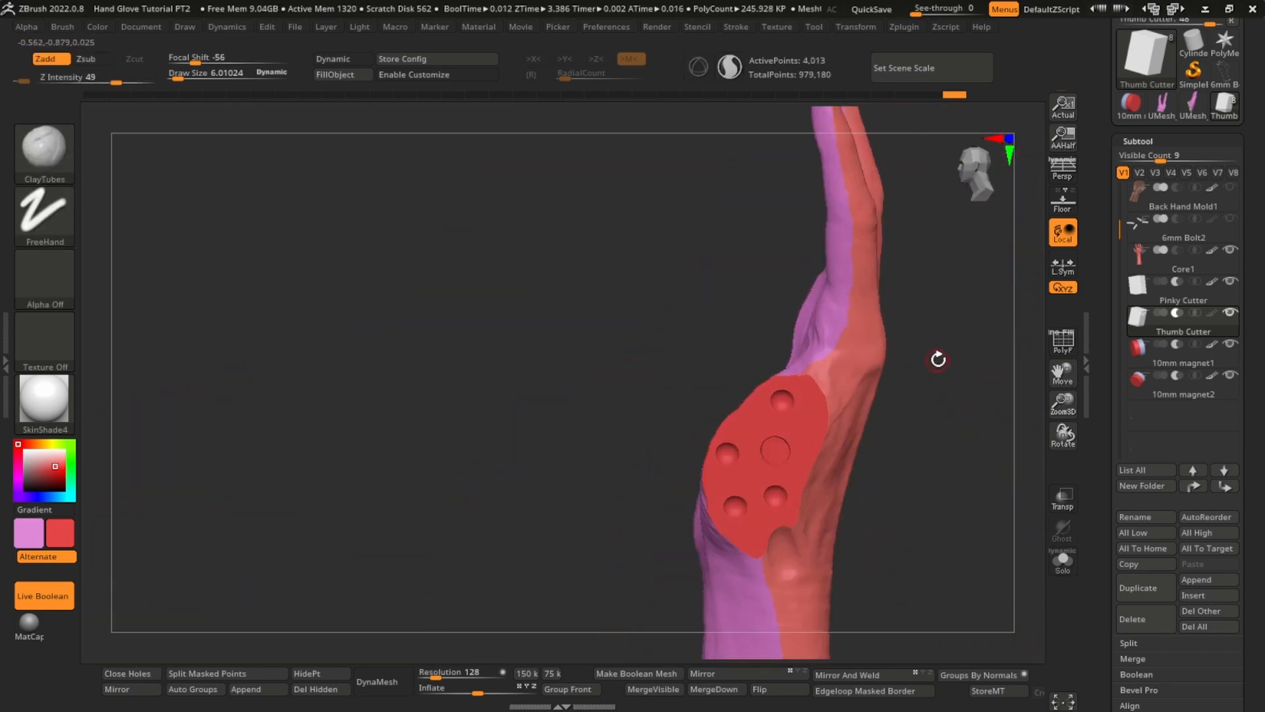
- Generate the Boolean mesh of the middle hand section and append the ring-pinky and thumb Boolean meshes to it as subtools
{"action": "right_click_drag", "start_coordinate": [935, 358], "coordinate": [867, 462]}
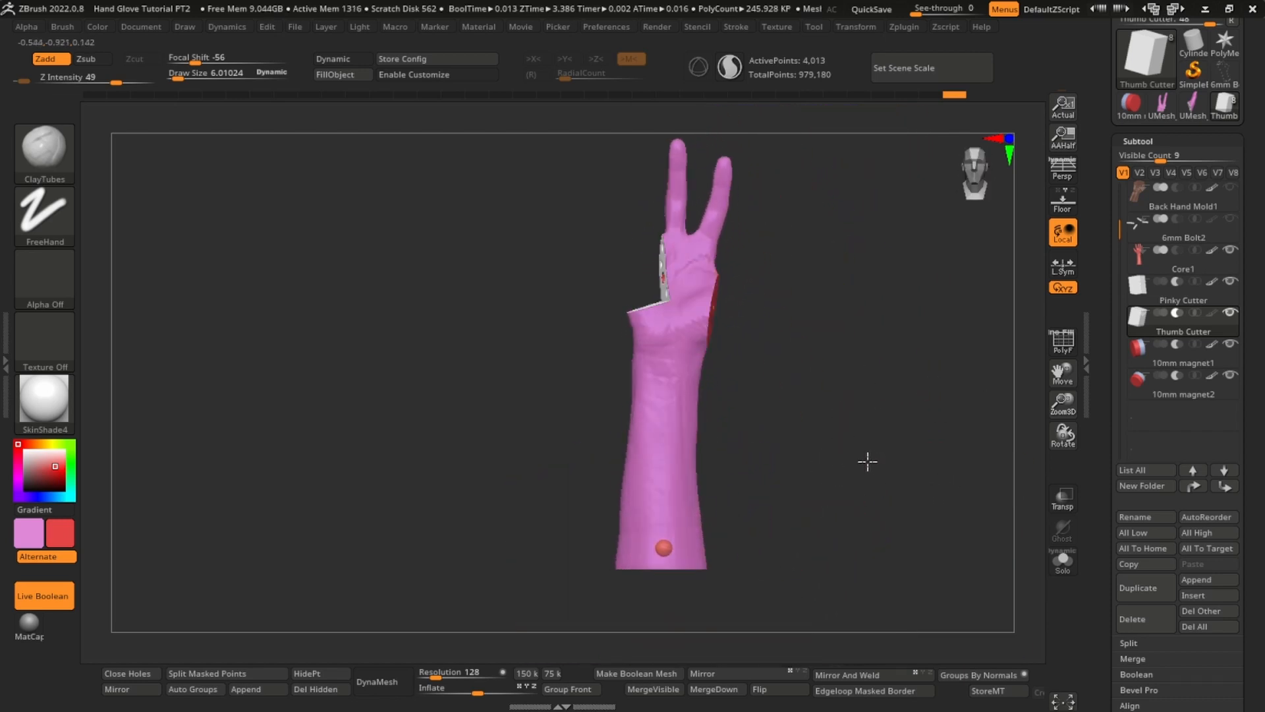
{"action": "left_click", "coordinate": [646, 674]}
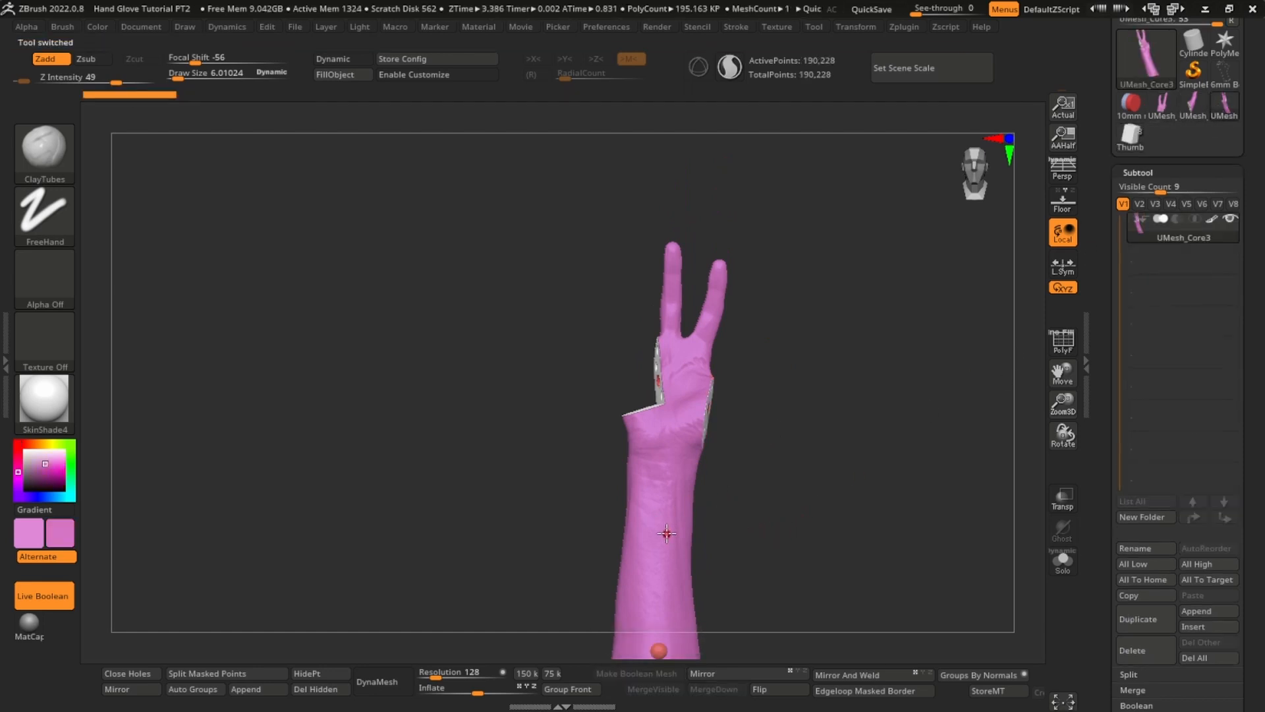
{"action": "left_click", "coordinate": [259, 687]}
{"action": "left_click", "coordinate": [489, 362]}
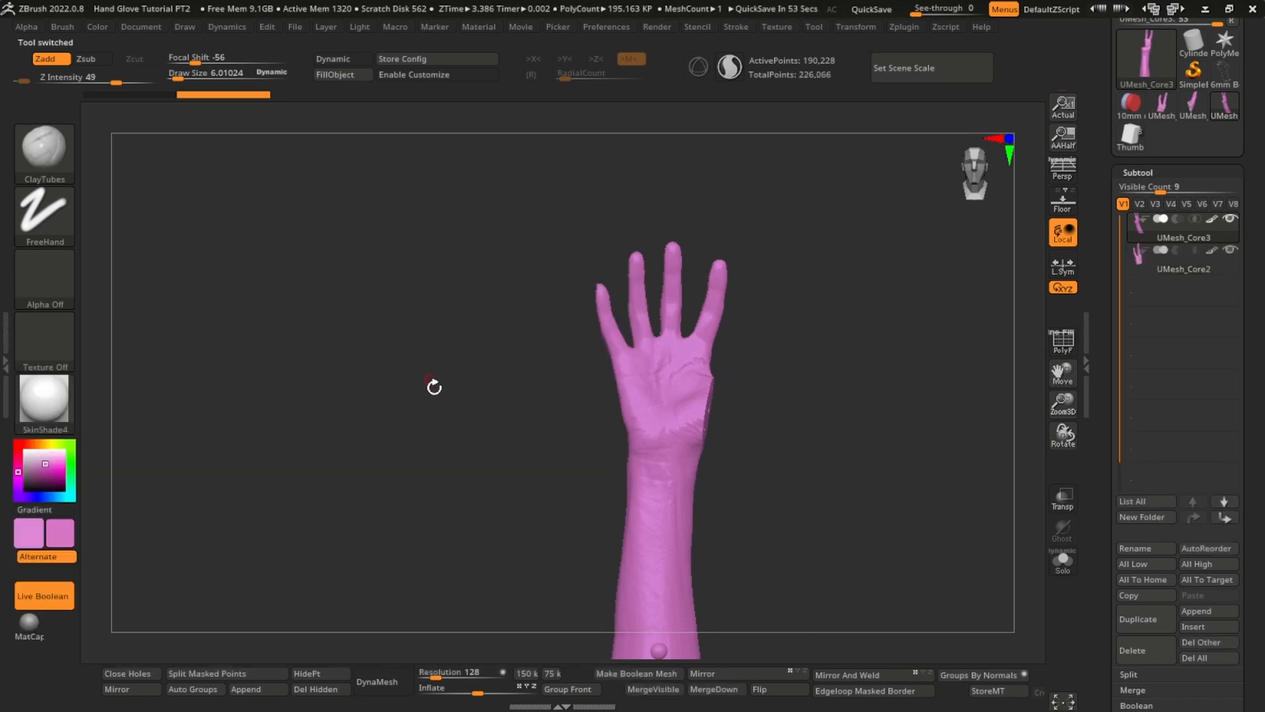
{"action": "left_click", "coordinate": [275, 688]}
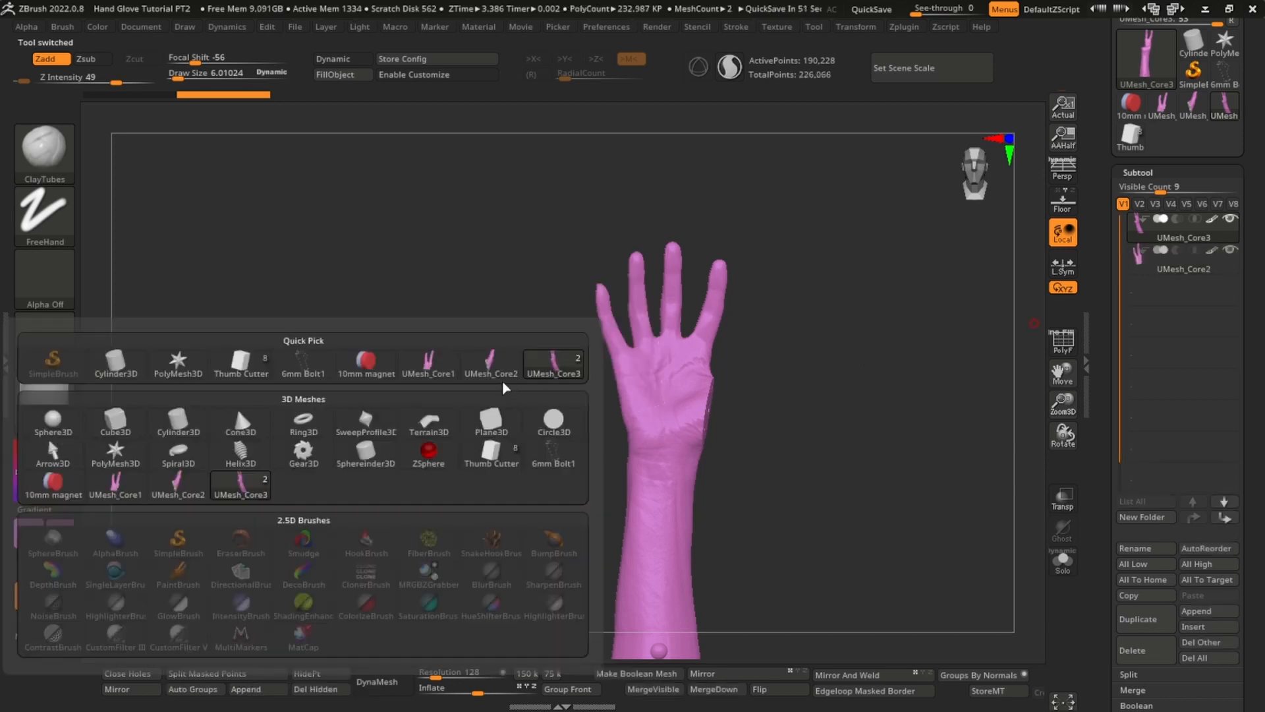
{"action": "left_click", "coordinate": [553, 363]}
{"action": "left_click_drag", "start_coordinate": [741, 347], "coordinate": [1026, 325], "text": "alt"}
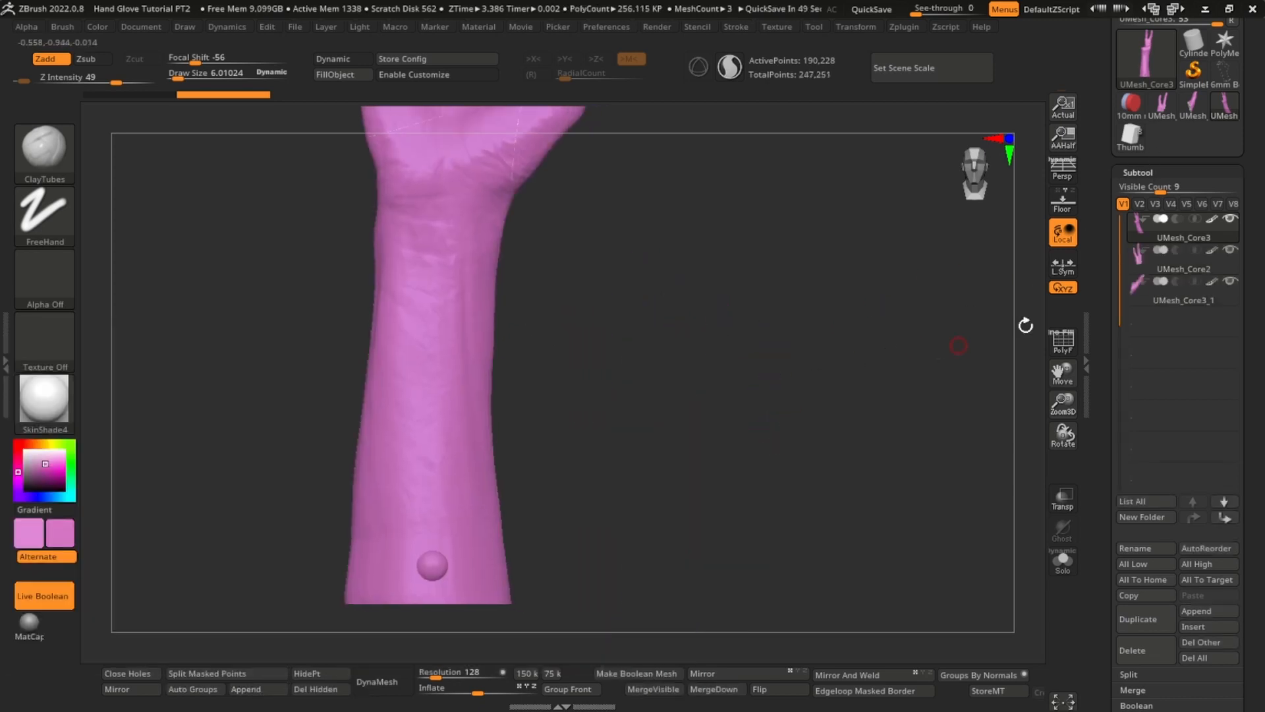
- Fill the thumb section subtool with a tan colour
{"action": "left_click", "coordinate": [1176, 307]}
{"action": "left_click_drag", "start_coordinate": [786, 407], "coordinate": [811, 639], "text": "alt"}
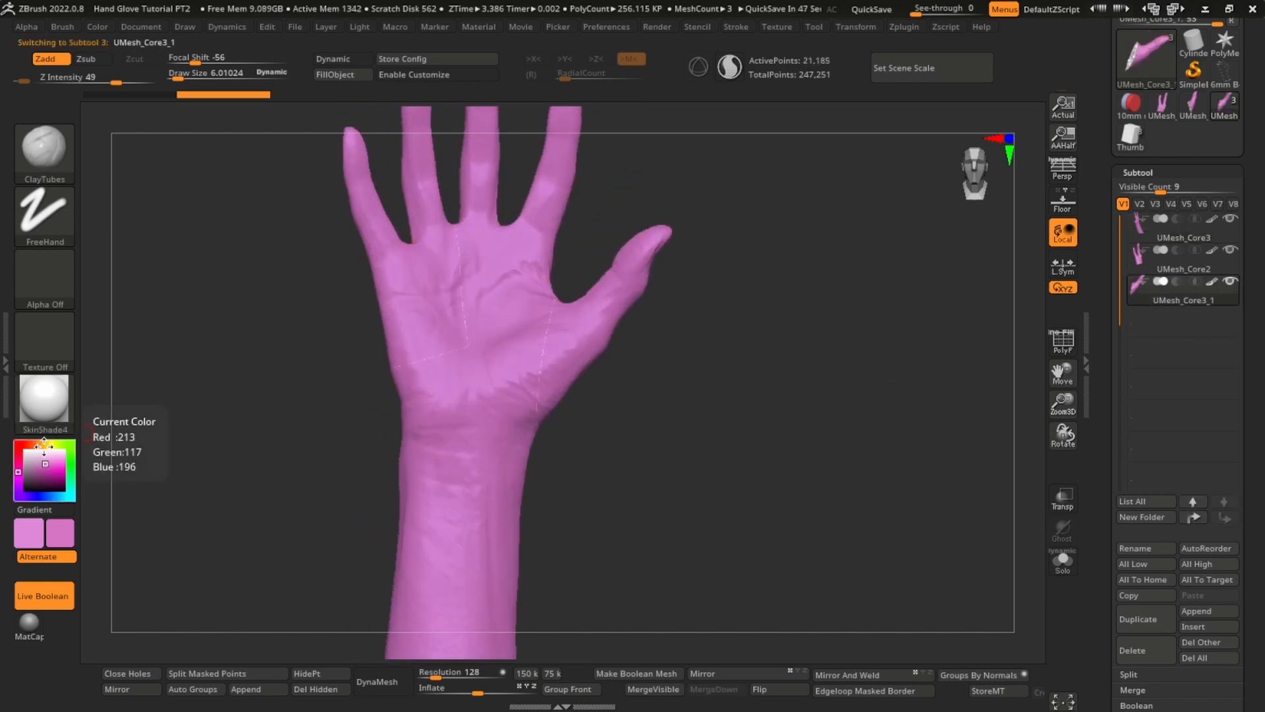
{"action": "left_click_drag", "start_coordinate": [44, 442], "coordinate": [42, 444]}
{"action": "left_click", "coordinate": [364, 77]}
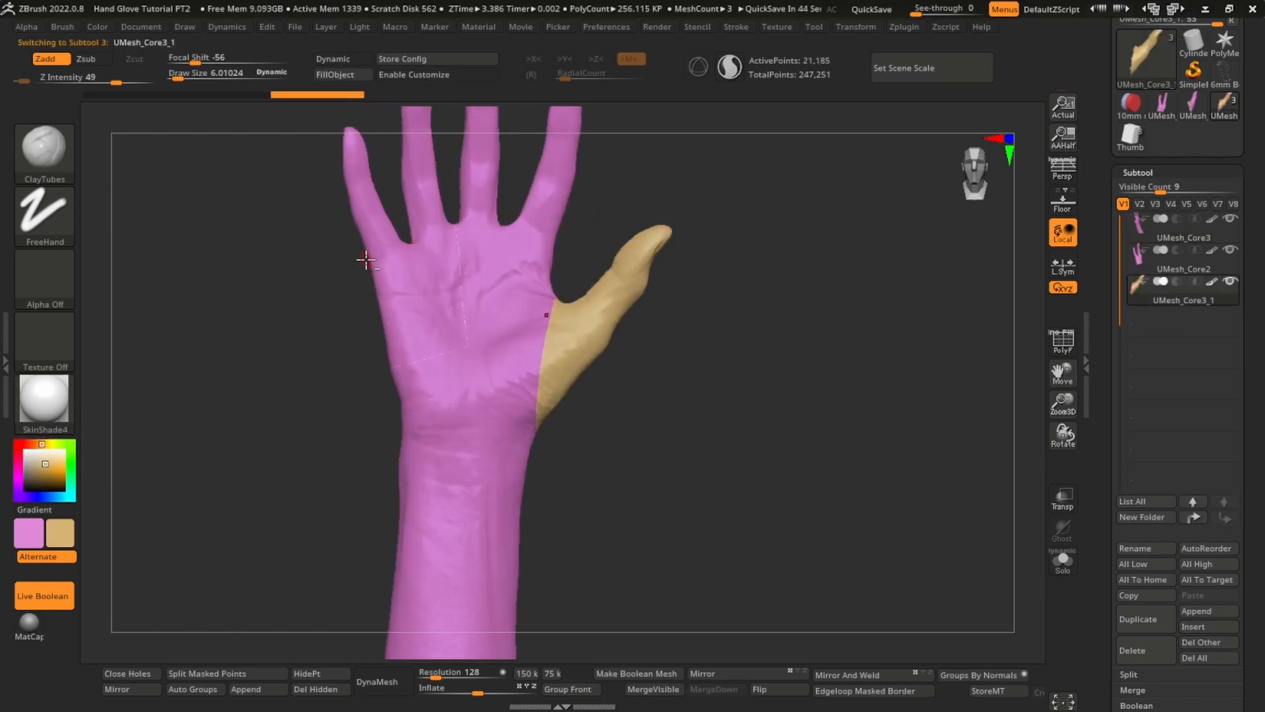
- Fill the ring and pinky finger section subtool with a light green colour
{"action": "left_click", "coordinate": [369, 258], "text": "alt"}
{"action": "left_click", "coordinate": [78, 446]}
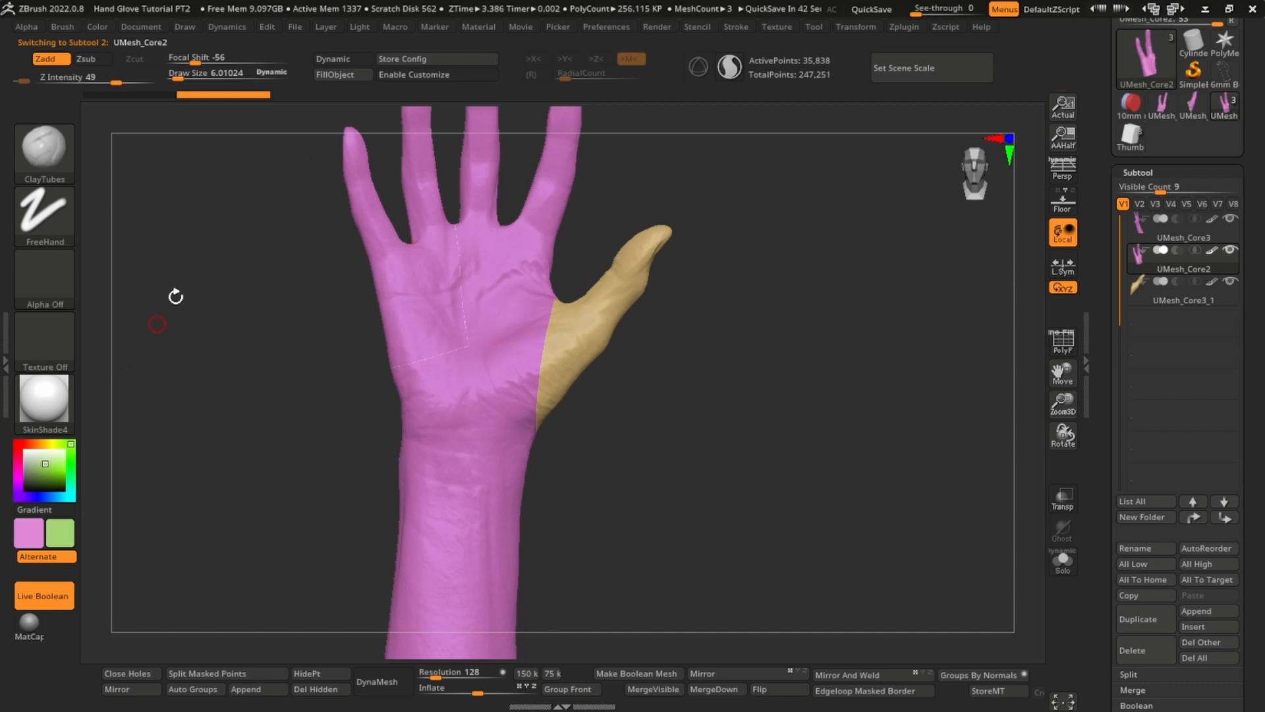
{"action": "left_click", "coordinate": [373, 76]}
{"action": "left_click_drag", "start_coordinate": [686, 380], "coordinate": [528, 457]}
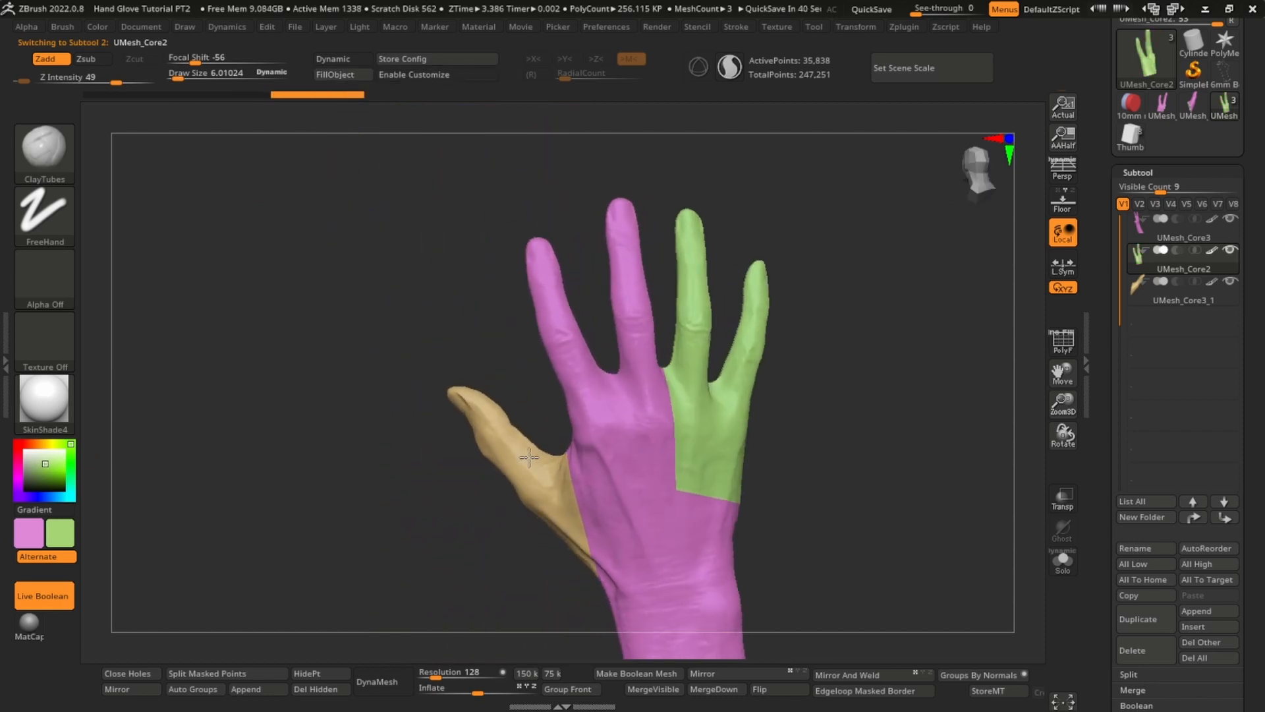
{"action": "left_click_drag", "start_coordinate": [782, 426], "coordinate": [820, 458]}
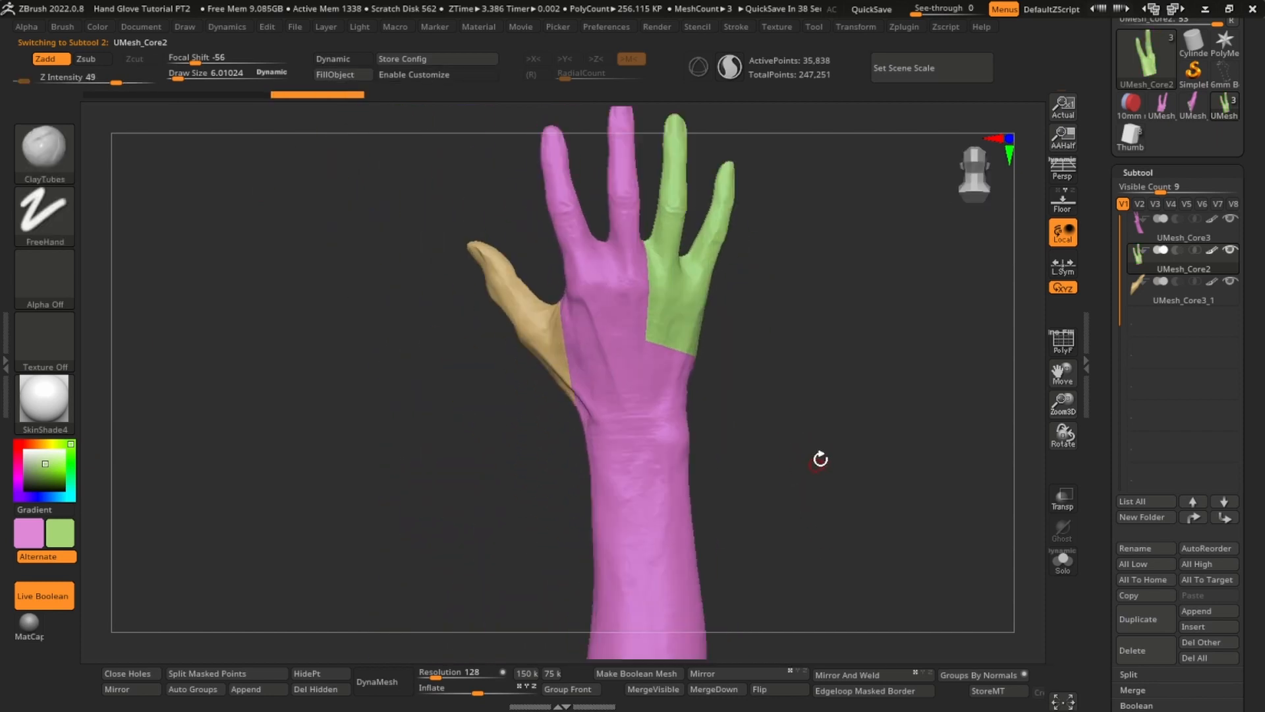
- Examine the separated hand sections in isolation and together from the back of the hand
{"action": "left_click", "coordinate": [1063, 562]}
{"action": "left_click_drag", "start_coordinate": [778, 262], "coordinate": [768, 514], "text": "alt"}
{"action": "left_click", "coordinate": [1183, 291]}
{"action": "left_click_drag", "start_coordinate": [810, 461], "coordinate": [817, 378]}
{"action": "left_click", "coordinate": [1063, 561]}
{"action": "left_click", "coordinate": [1063, 499]}
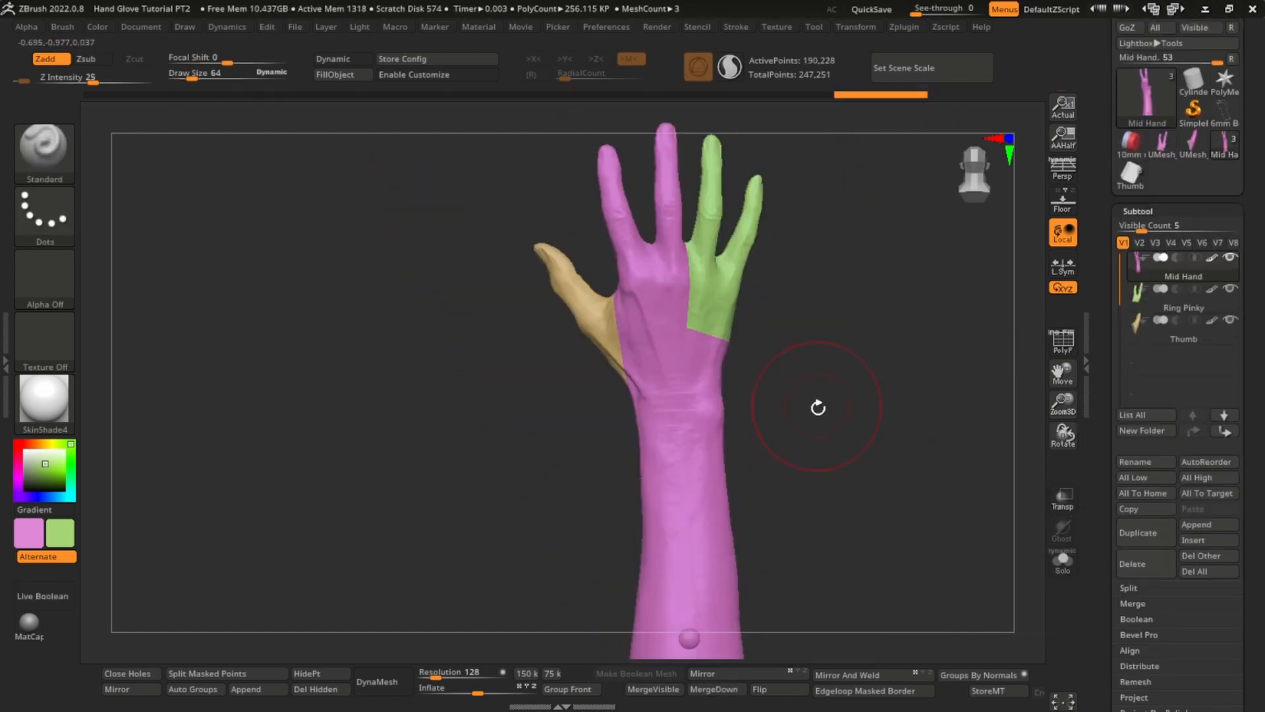
{"action": "left_click_drag", "start_coordinate": [828, 432], "coordinate": [840, 394], "text": "alt"}
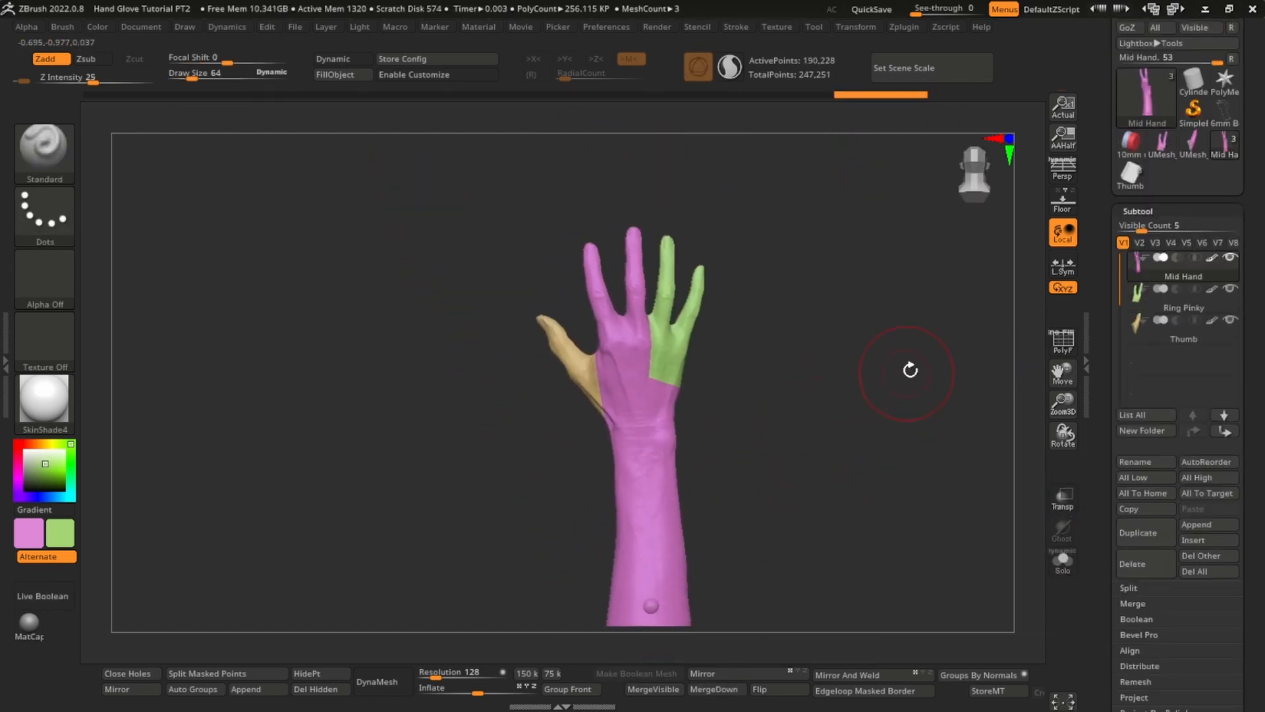
{"action": "left_click_drag", "start_coordinate": [795, 483], "coordinate": [786, 430], "text": "alt"}
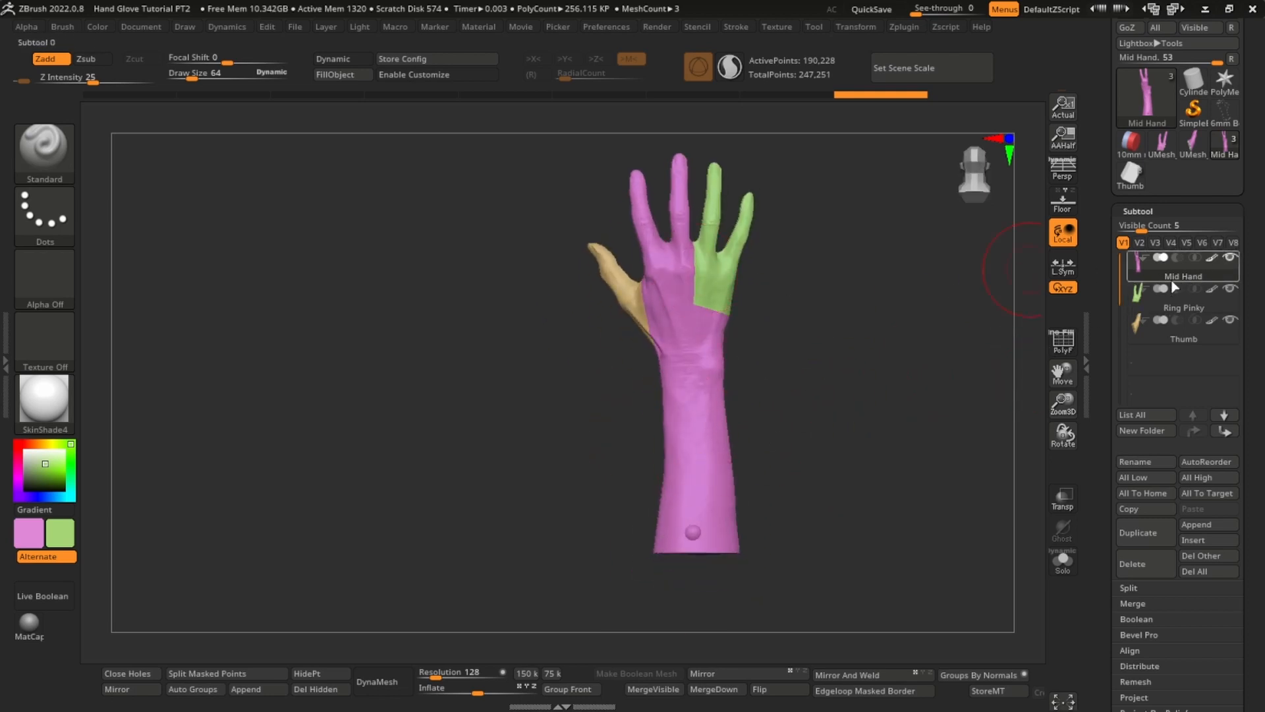
- Hide the Thumb and Ring Pinky subtools and show the Mid Hand section with its polyframe
{"action": "left_click", "coordinate": [1229, 320]}
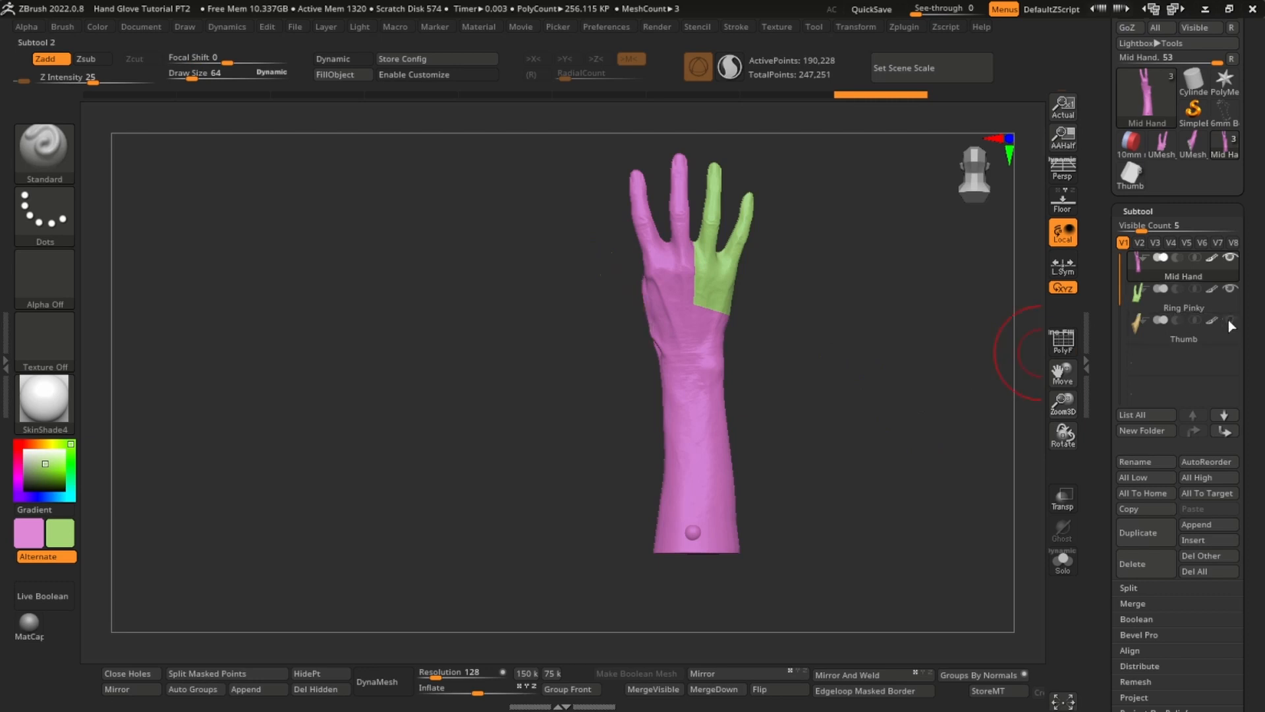
{"action": "left_click", "coordinate": [1229, 289]}
{"action": "key", "text": "shift+f"}
{"action": "mouse_move", "coordinate": [829, 283]}
{"action": "left_mouse_down", "text": "alt"}
{"action": "mouse_move", "coordinate": [864, 327]}
{"action": "mouse_move", "coordinate": [717, 395]}
{"action": "left_mouse_up", "text": "alt"}
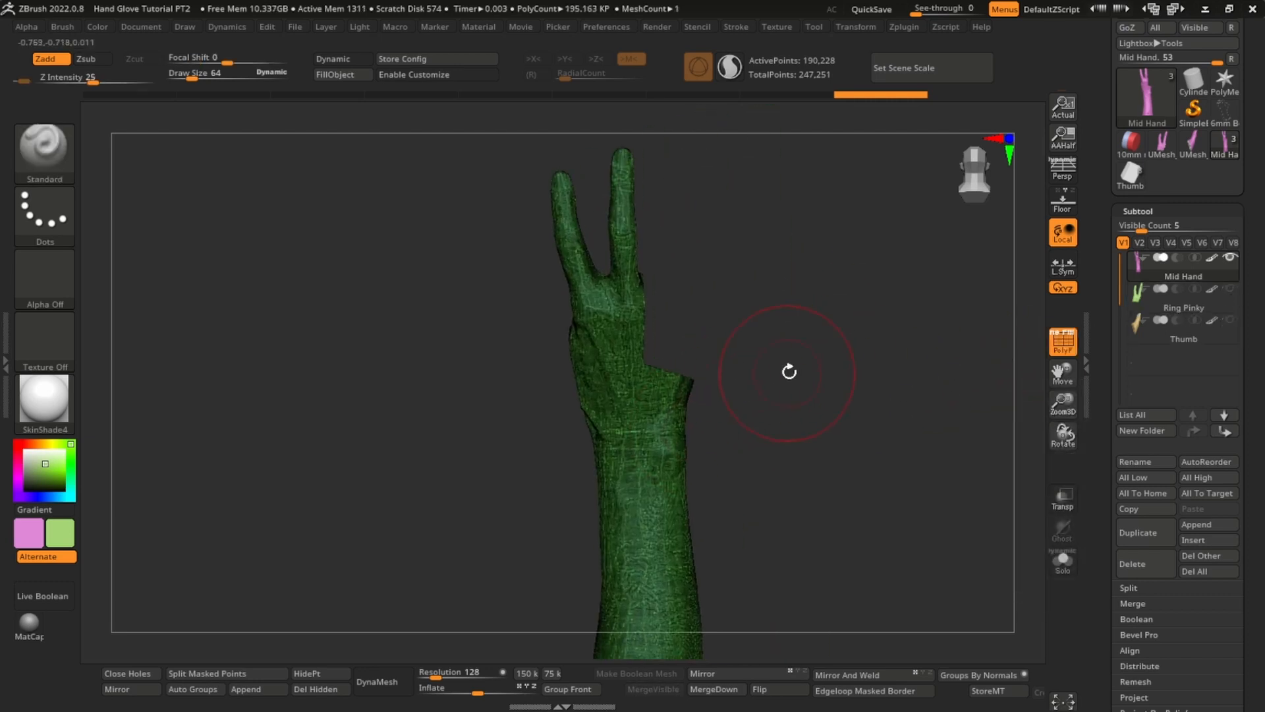
- Duplicate the Mid Hand subtool and fill the copy with a red colour
{"action": "key", "text": "ctrl+shift+d"}
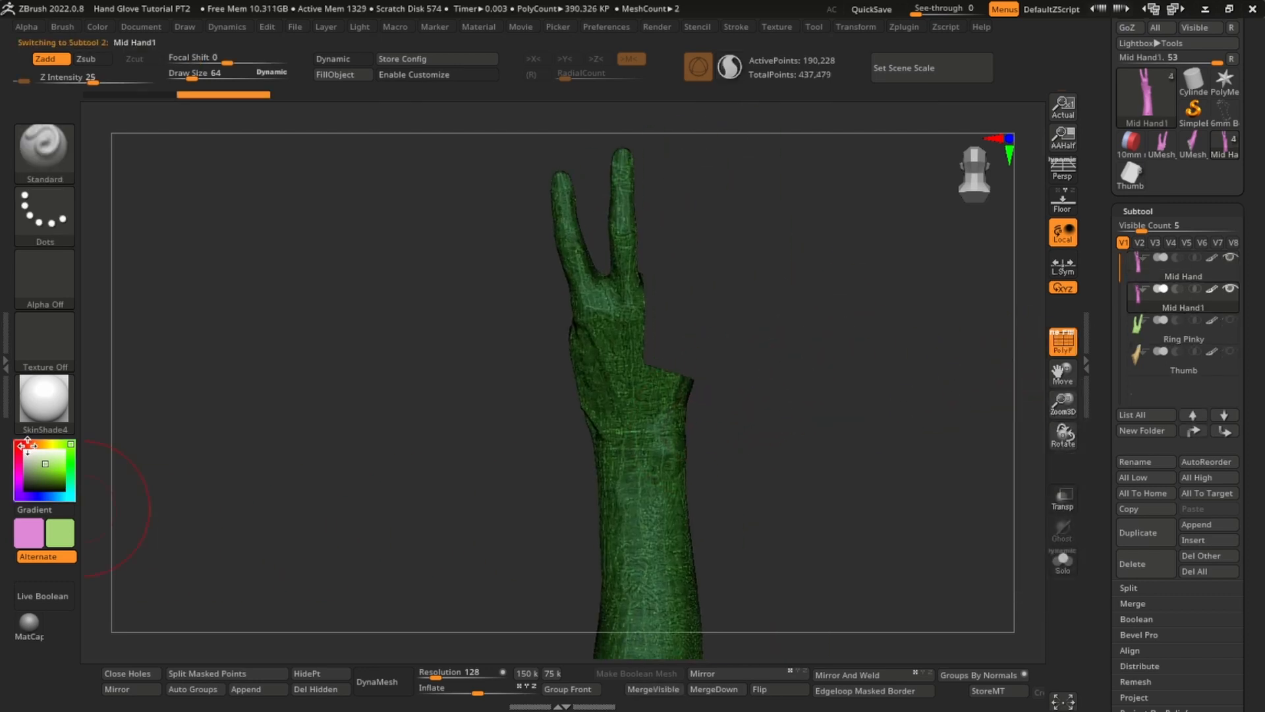
{"action": "left_click", "coordinate": [27, 445]}
{"action": "left_click", "coordinate": [54, 464]}
{"action": "key", "text": "shift+f"}
- Try to shrink the Mid Hand copy with an Inflate value of -7, checking it in transparency and in isolation, and undo it
{"action": "left_click", "coordinate": [1062, 498]}
{"action": "right_click_drag", "start_coordinate": [642, 486], "coordinate": [657, 490], "text": "alt"}
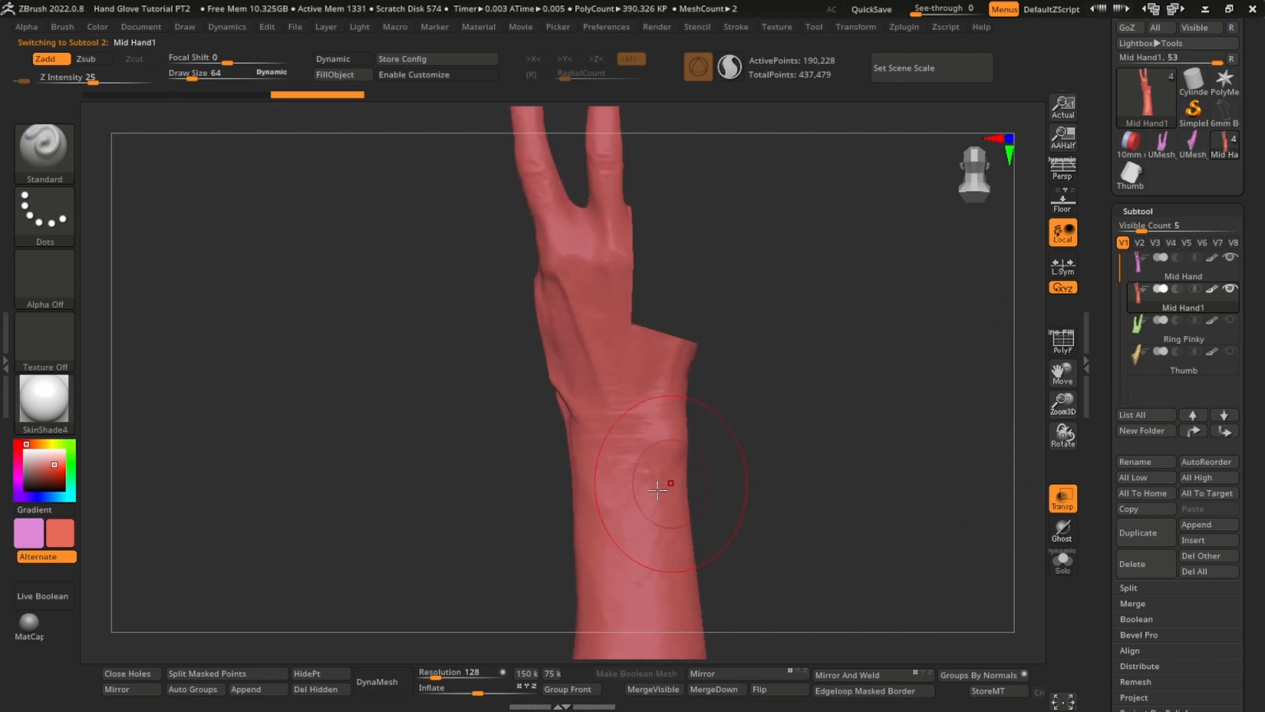
{"action": "key", "text": "shift+f"}
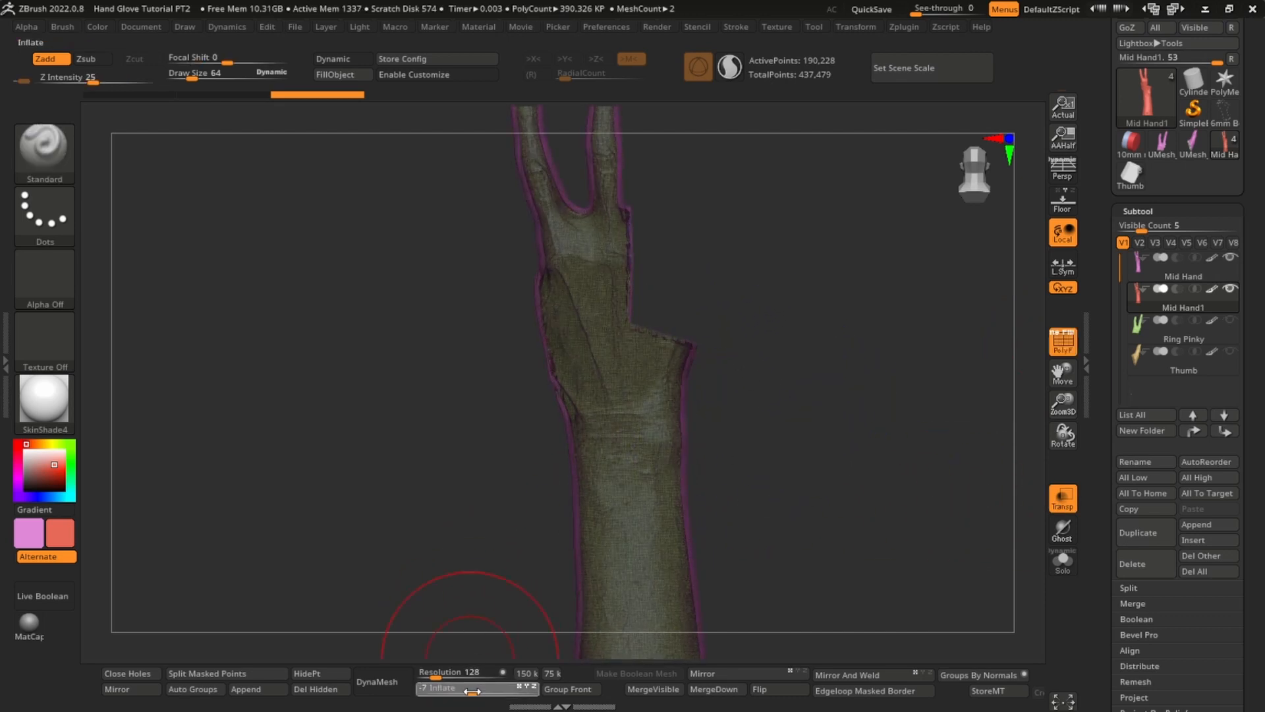
{"action": "left_click_drag", "start_coordinate": [472, 690], "coordinate": [477, 690]}
{"action": "left_click", "coordinate": [1062, 560]}
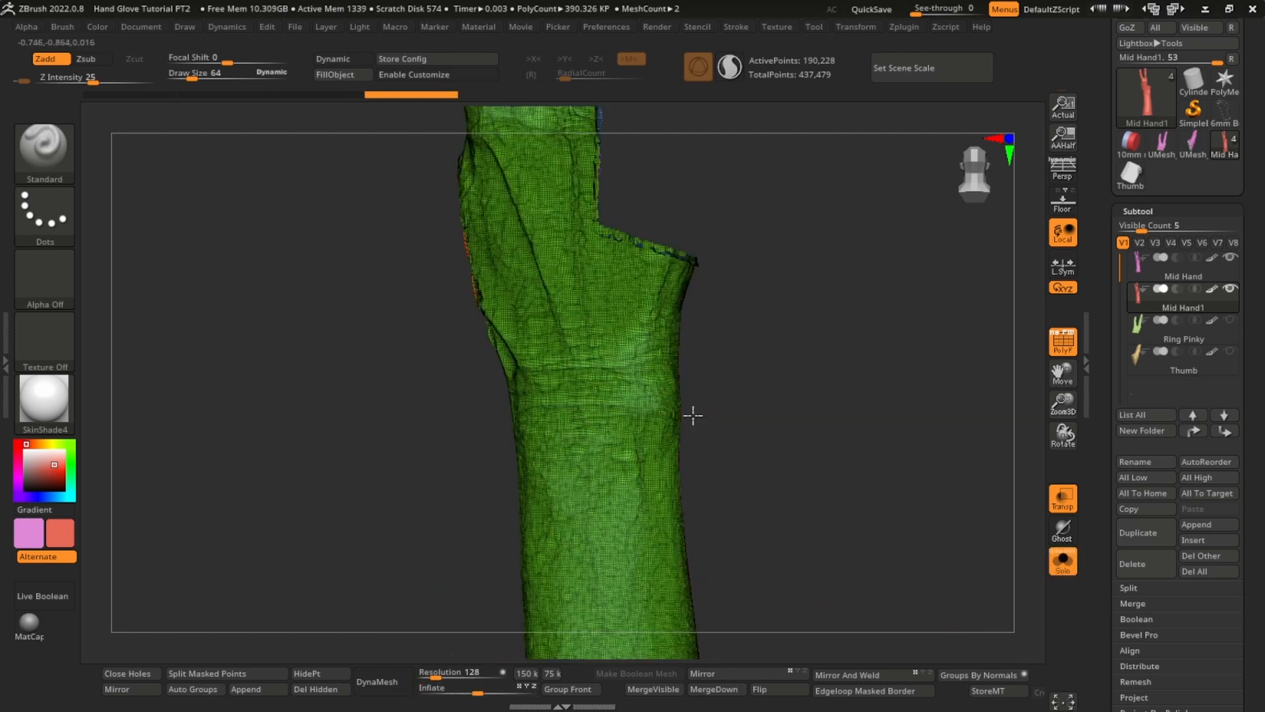
{"action": "right_click_drag", "start_coordinate": [692, 415], "coordinate": [713, 356], "text": "alt"}
{"action": "key", "text": "shift+f"}
{"action": "right_click_drag", "start_coordinate": [759, 226], "coordinate": [659, 403]}
{"action": "key", "text": "ctrl+z"}
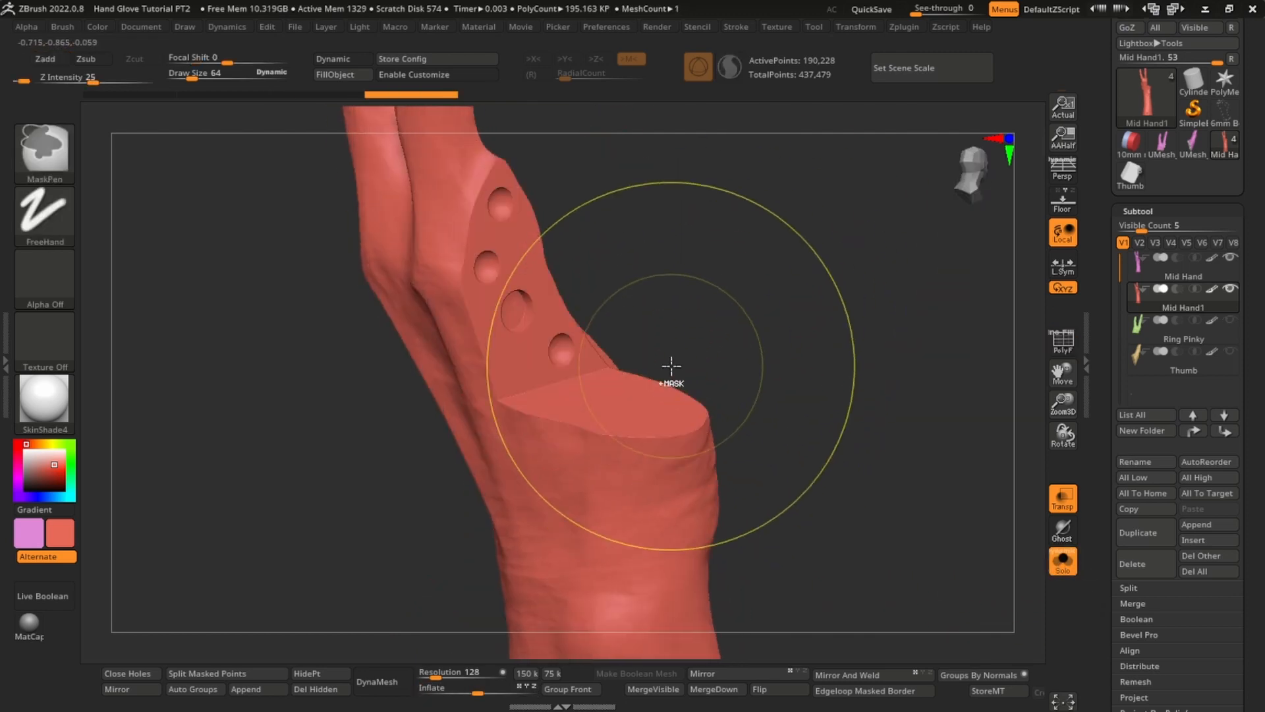
- Remesh the Mid Hand copy with DynaMesh at a resolution of 648
{"action": "key", "text": "shift+f"}
{"action": "right_click_drag", "start_coordinate": [718, 319], "coordinate": [638, 296]}
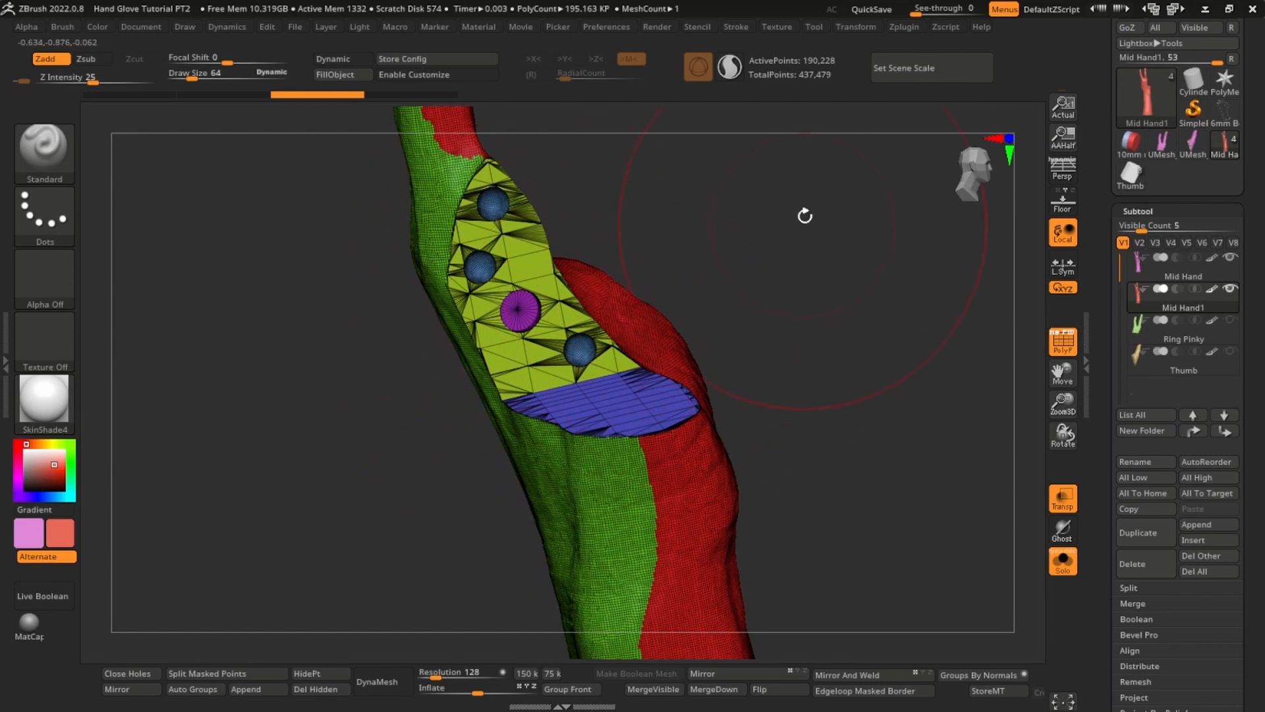
{"action": "left_click_drag", "start_coordinate": [435, 676], "coordinate": [454, 677]}
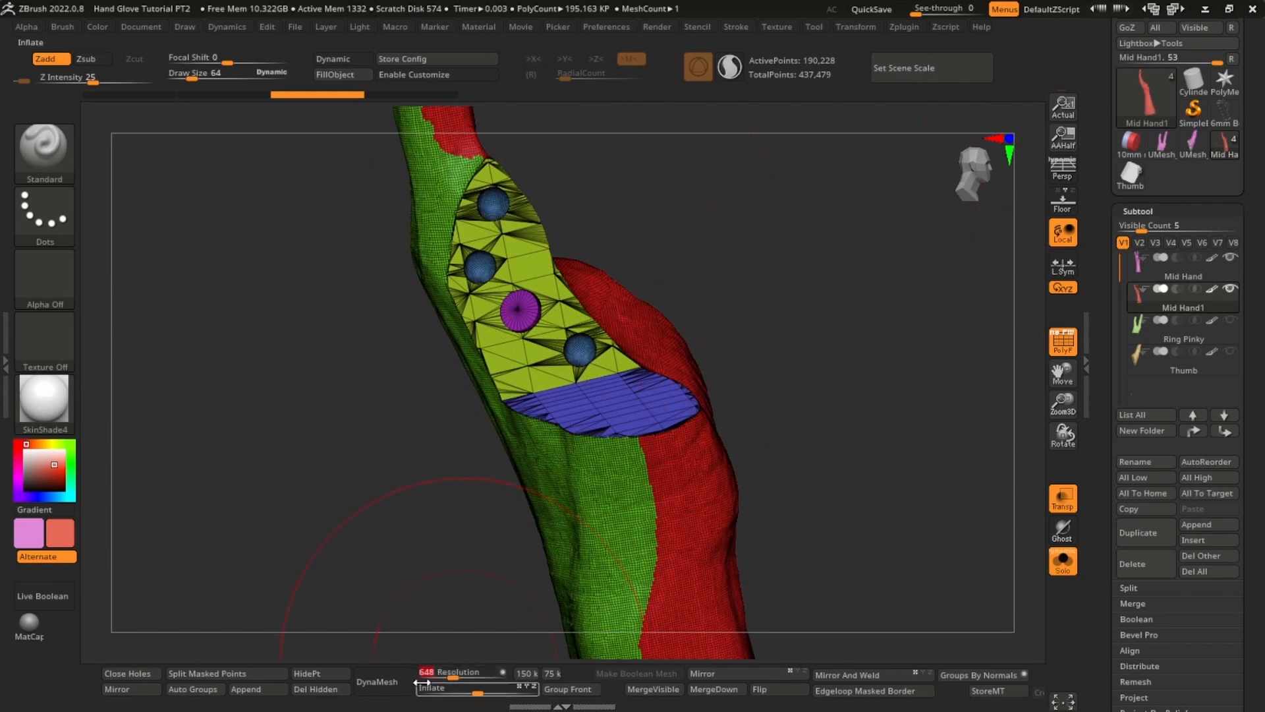
{"action": "left_click", "coordinate": [384, 681]}
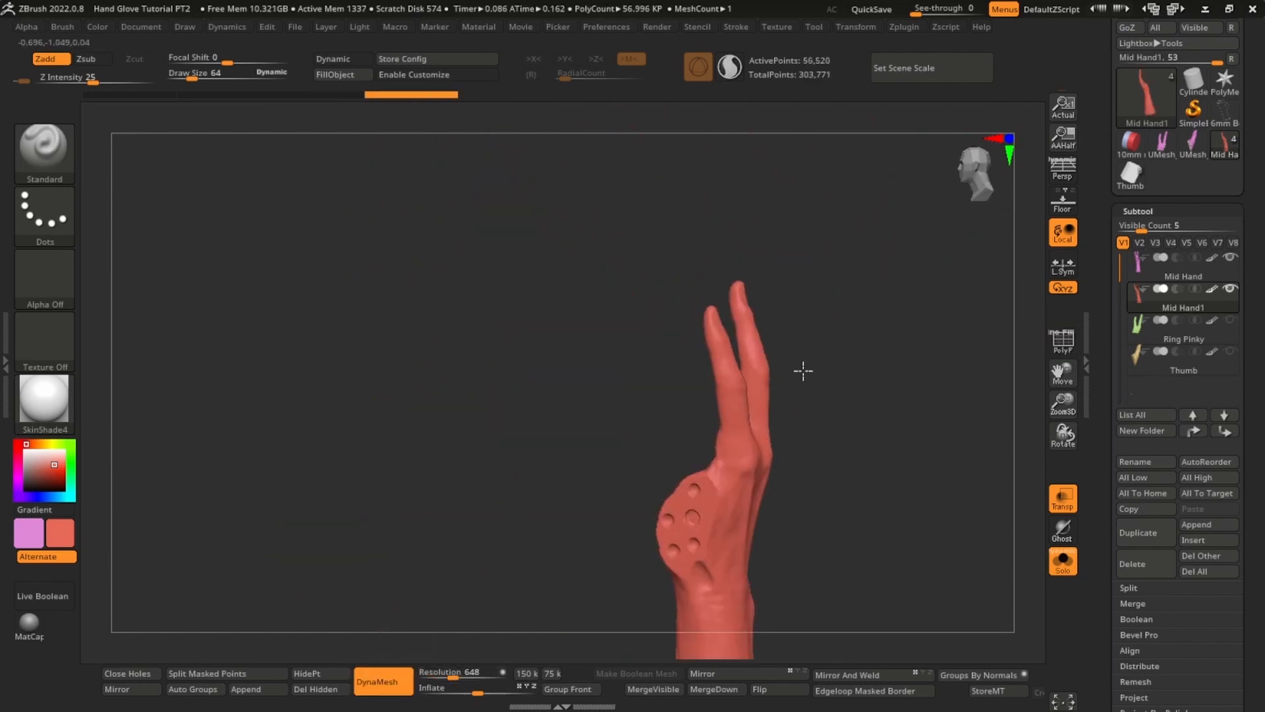
{"action": "right_click_drag", "start_coordinate": [802, 369], "coordinate": [779, 148]}
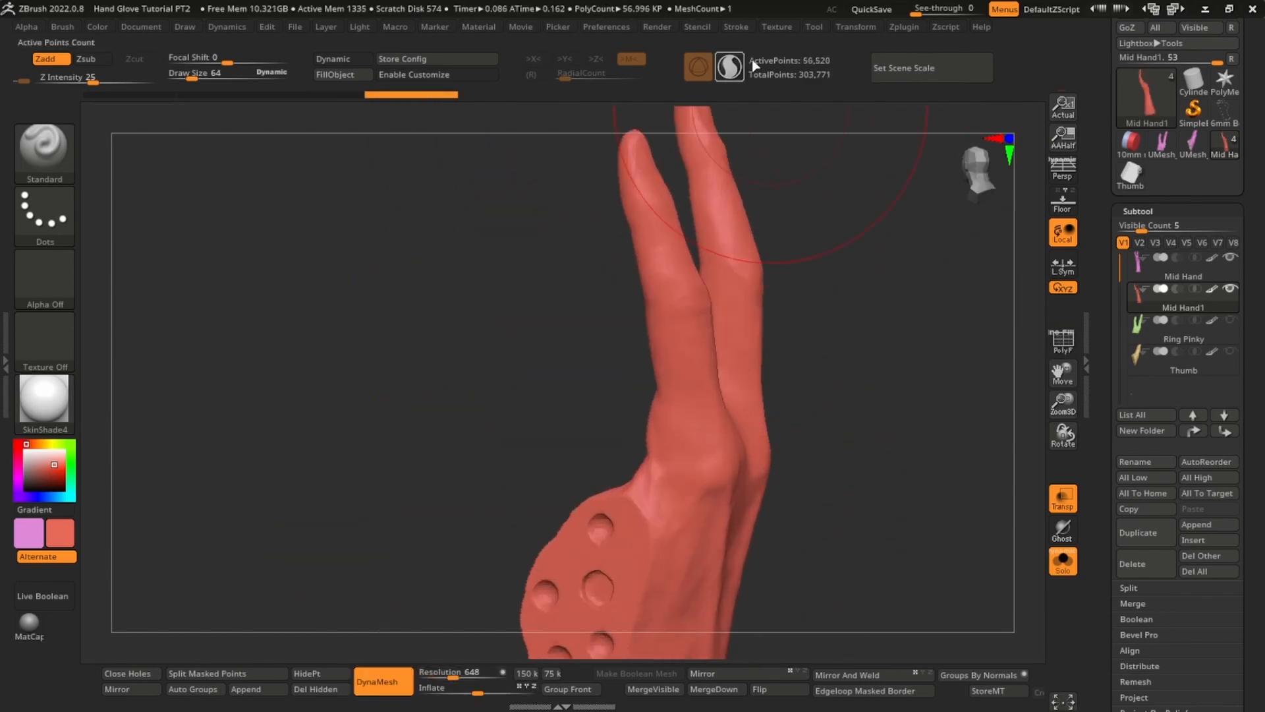
- Show the outer hand over the inner Mid Hand1 mesh and shrink the inner mesh with an Inflate of about -7
{"action": "left_click_drag", "start_coordinate": [809, 479], "coordinate": [780, 298], "text": "alt"}
{"action": "left_click_drag", "start_coordinate": [912, 435], "coordinate": [890, 437]}
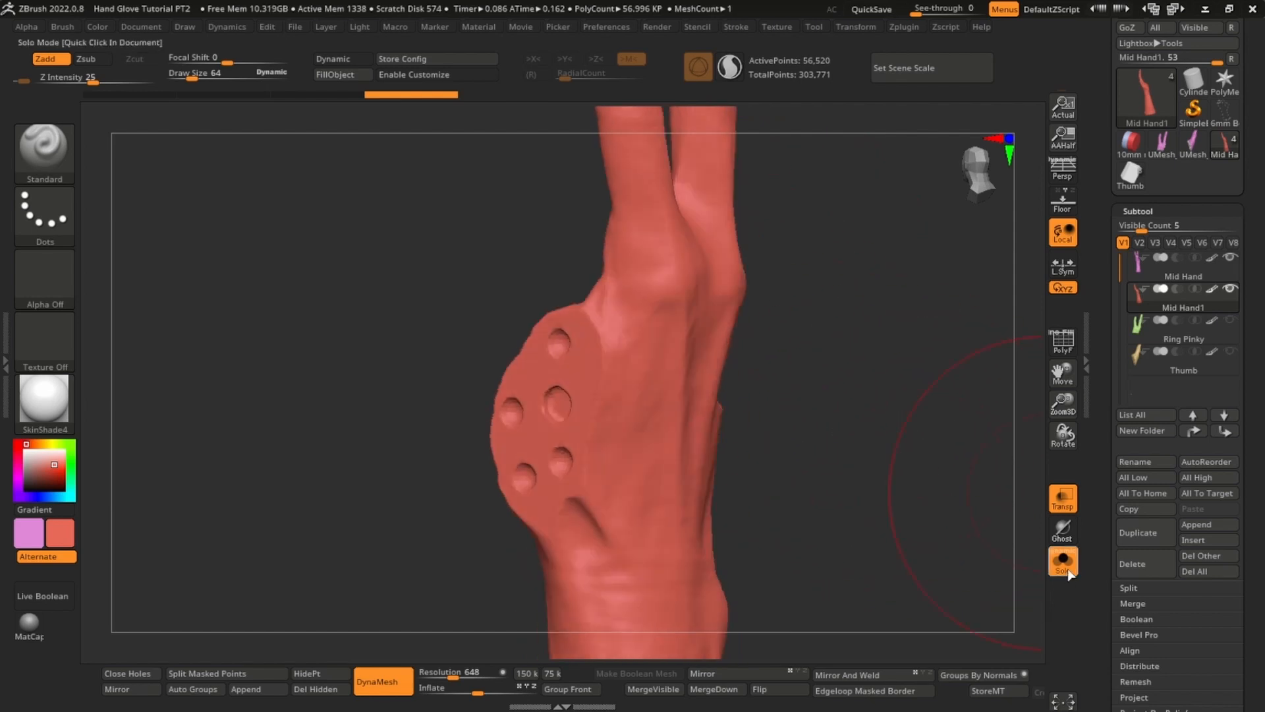
{"action": "left_click", "coordinate": [1063, 562]}
{"action": "left_click_drag", "start_coordinate": [969, 520], "coordinate": [758, 514]}
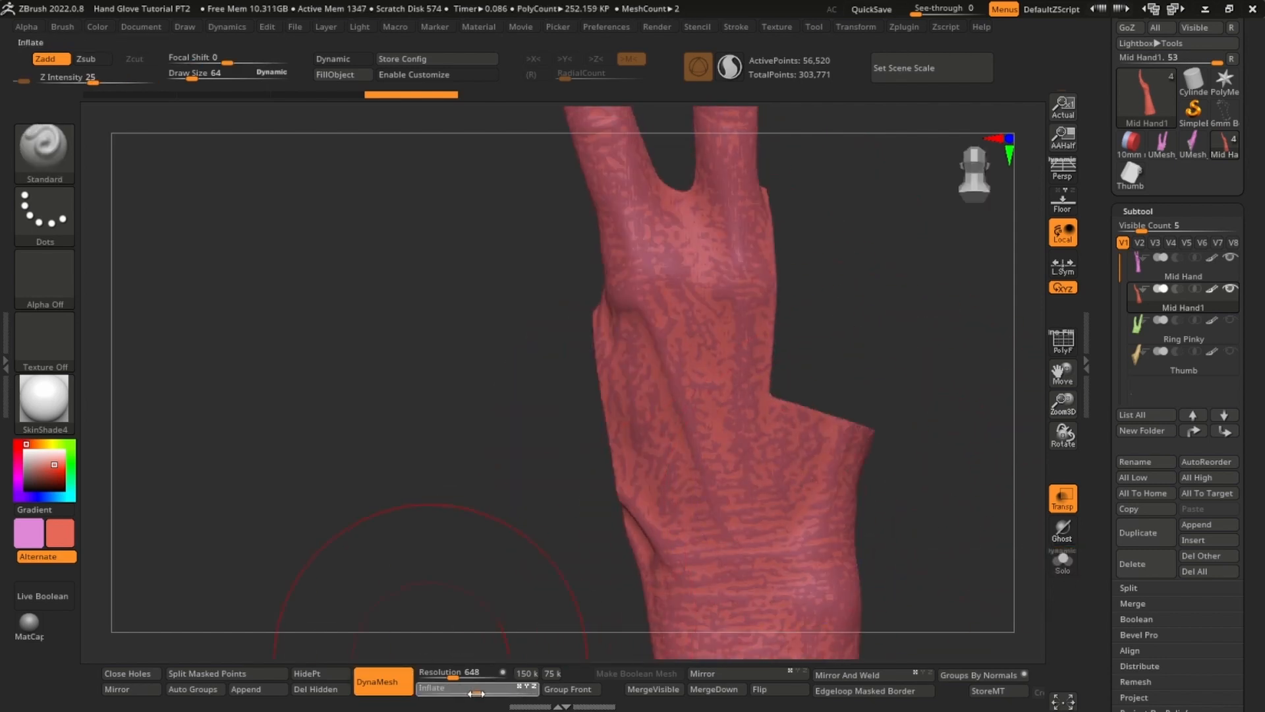
{"action": "left_click_drag", "start_coordinate": [476, 693], "coordinate": [470, 693]}
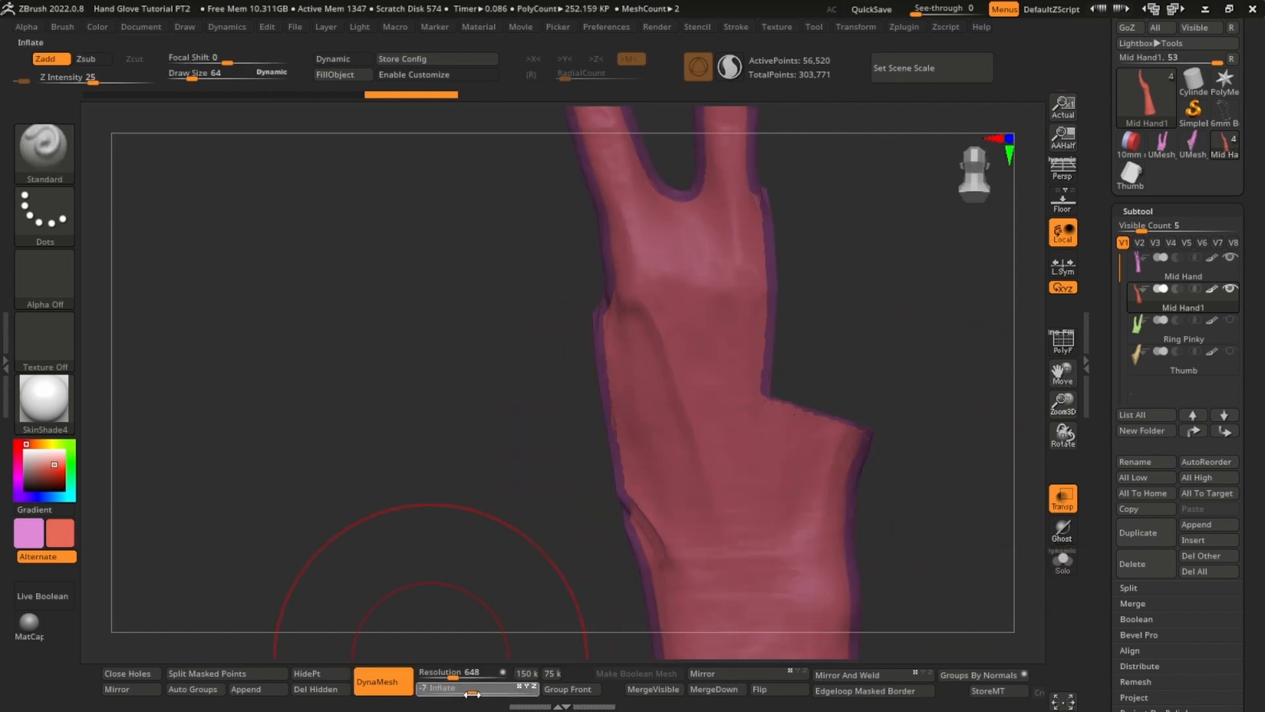
- Isolate the inner hand mesh, reduce the brush draw size to about 11 and activate Sculptris Pro mode
{"action": "mouse_move", "coordinate": [887, 370]}
{"action": "left_mouse_down"}
{"action": "mouse_move", "coordinate": [832, 452]}
{"action": "mouse_move", "coordinate": [819, 446]}
{"action": "mouse_move", "coordinate": [879, 290]}
{"action": "mouse_move", "coordinate": [819, 364]}
{"action": "left_mouse_up"}
{"action": "left_click", "coordinate": [1062, 560]}
{"action": "key", "text": "s"}
{"action": "left_click_drag", "start_coordinate": [819, 364], "coordinate": [809, 364]}
{"action": "mouse_move", "coordinate": [841, 275]}
{"action": "left_mouse_down", "text": "ctrl"}
{"action": "mouse_move", "coordinate": [932, 352]}
{"action": "mouse_move", "coordinate": [855, 336]}
{"action": "mouse_move", "coordinate": [852, 323]}
{"action": "left_mouse_up", "text": "ctrl"}
{"action": "key", "text": "ctrl+z"}
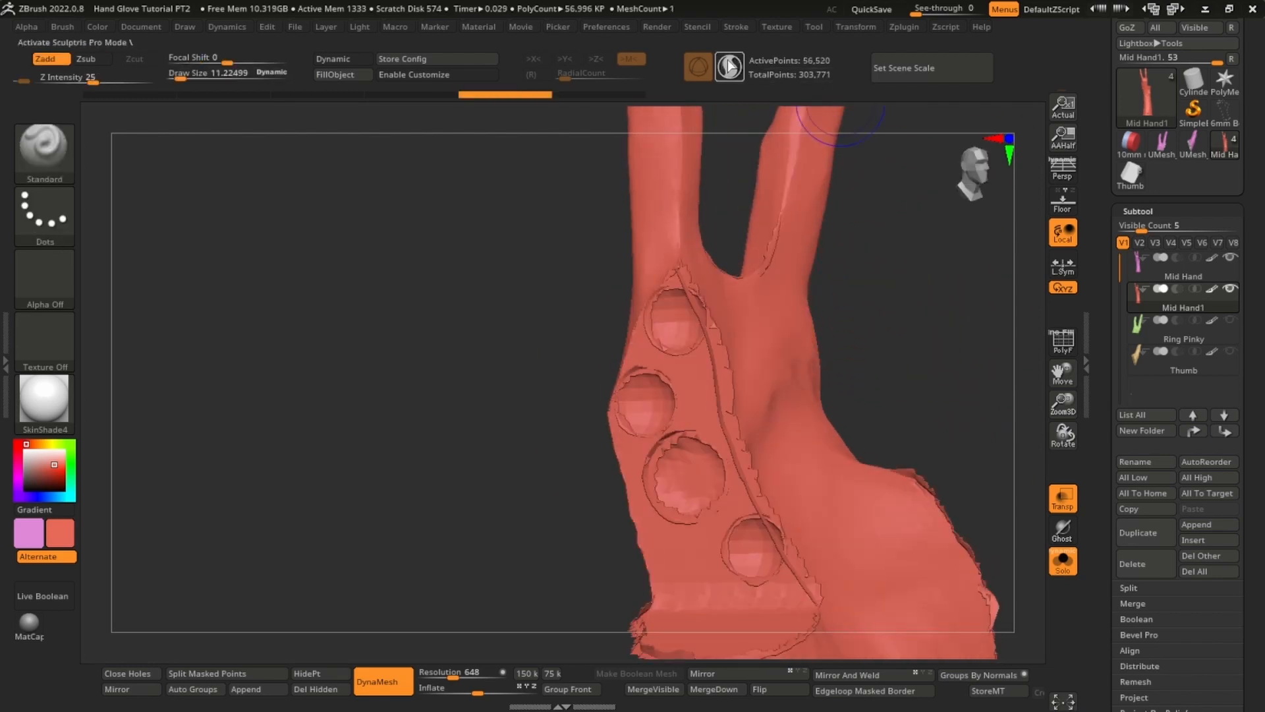
{"action": "left_click", "coordinate": [730, 67]}
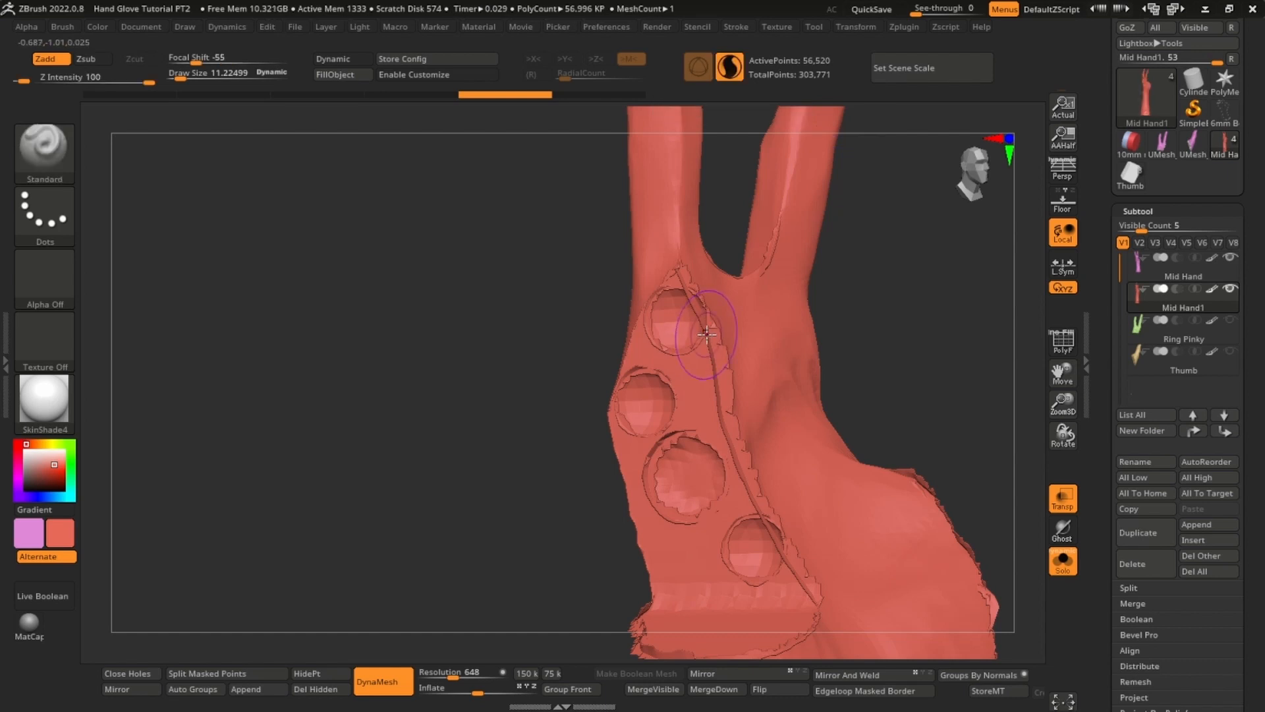
- Smooth away the row of round holes and the jagged ridge on the cut side face of the inner hand
{"action": "key", "text": "s"}
{"action": "key", "text": "shift"}
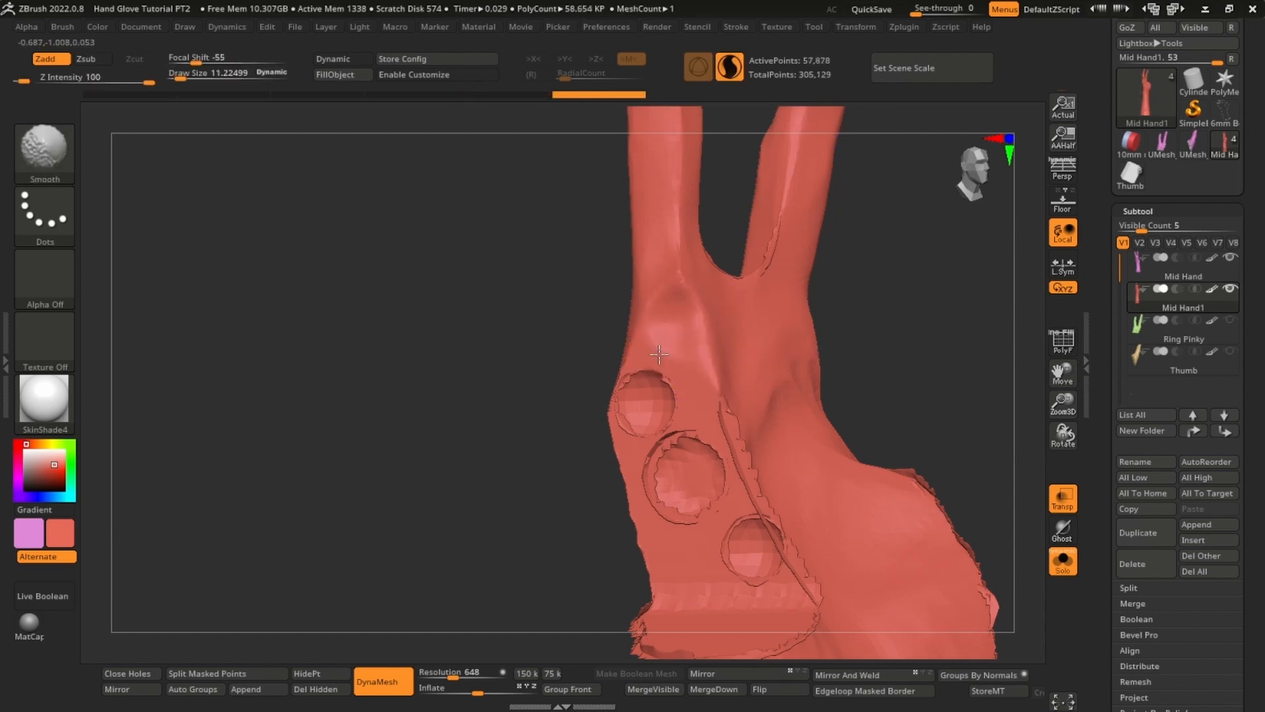
{"action": "left_click_drag", "start_coordinate": [659, 353], "coordinate": [631, 399], "text": "shift"}
{"action": "key", "text": "shift+f"}
{"action": "mouse_move", "coordinate": [743, 455]}
{"action": "right_mouse_down", "text": "ctrl"}
{"action": "mouse_move", "coordinate": [776, 565]}
{"action": "mouse_move", "coordinate": [740, 398]}
{"action": "mouse_move", "coordinate": [717, 421]}
{"action": "mouse_move", "coordinate": [771, 477]}
{"action": "mouse_move", "coordinate": [776, 527]}
{"action": "right_mouse_up", "text": "ctrl"}
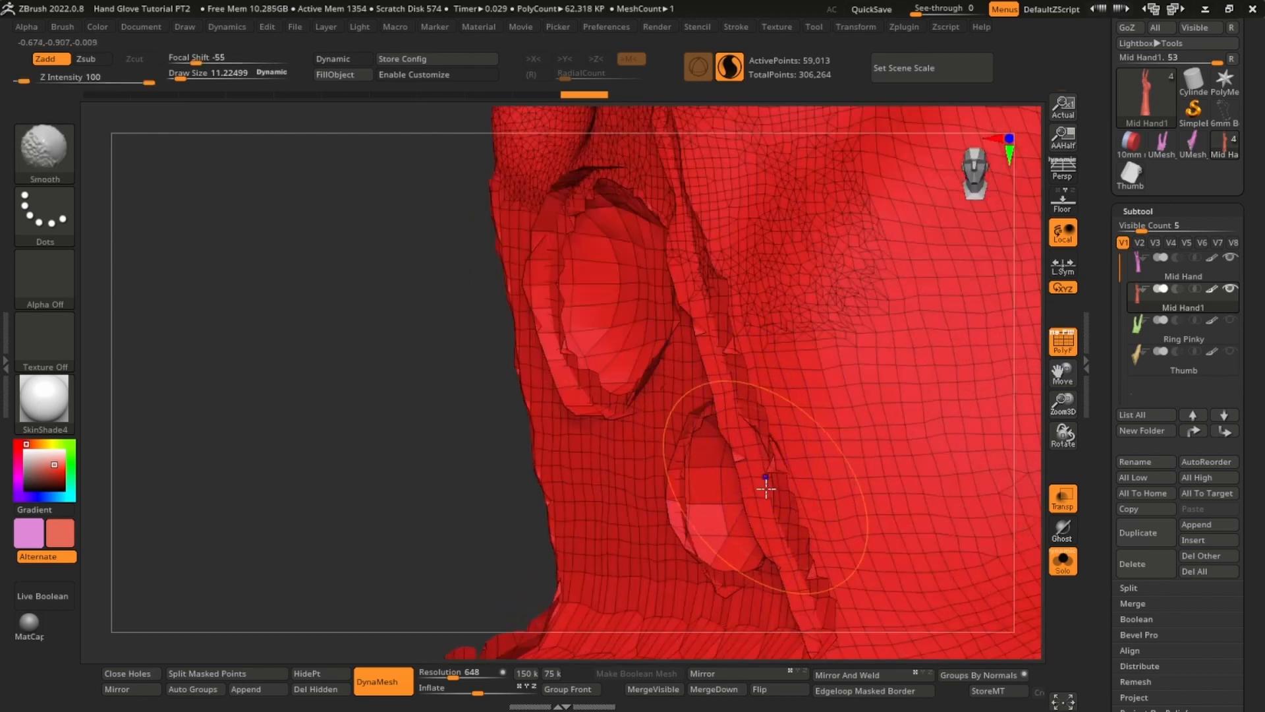
{"action": "mouse_move", "coordinate": [763, 486]}
{"action": "left_mouse_down", "text": "shift"}
{"action": "mouse_move", "coordinate": [706, 339]}
{"action": "mouse_move", "coordinate": [691, 245]}
{"action": "mouse_move", "coordinate": [567, 323]}
{"action": "mouse_move", "coordinate": [641, 294]}
{"action": "mouse_move", "coordinate": [607, 260]}
{"action": "mouse_move", "coordinate": [653, 336]}
{"action": "left_mouse_up", "text": "shift"}
{"action": "right_click_drag", "start_coordinate": [693, 350], "coordinate": [759, 395], "text": "ctrl"}
{"action": "left_click_drag", "start_coordinate": [760, 396], "coordinate": [714, 429], "text": "shift"}
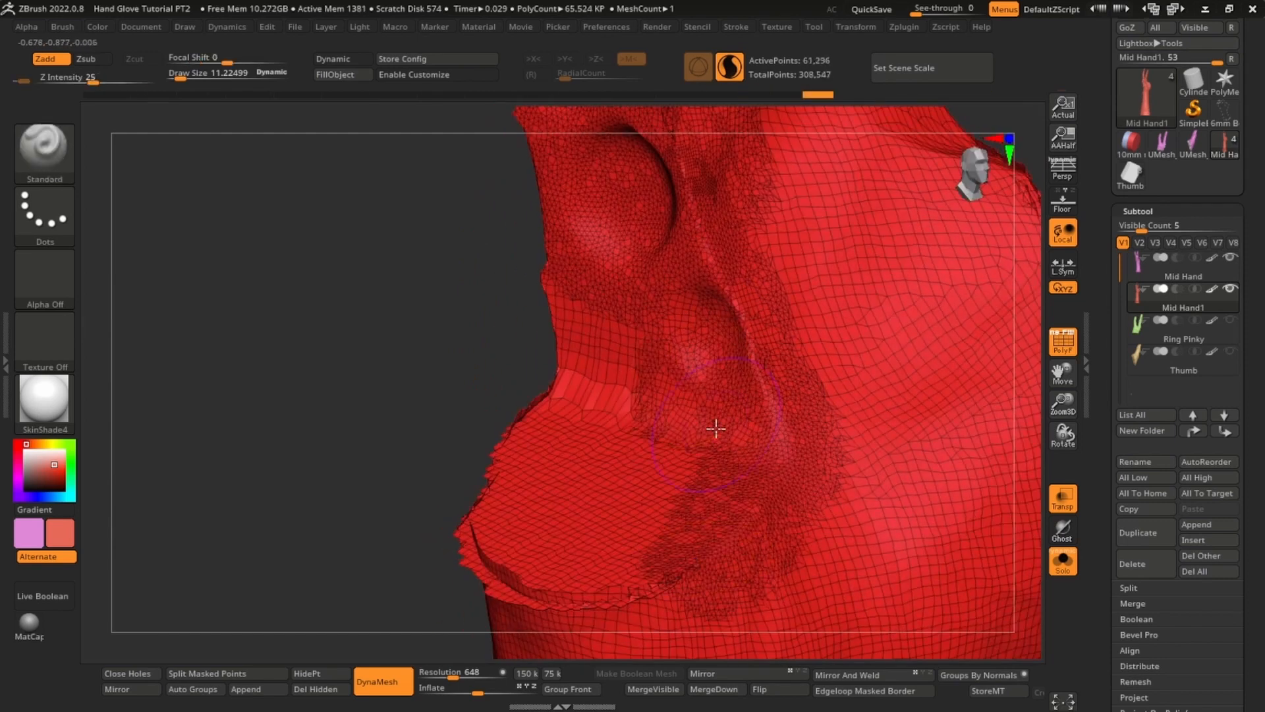
- Smooth the remaining rough edges of the inner hand around the thumb cut and between the two fingers
{"action": "mouse_move", "coordinate": [714, 429]}
{"action": "right_mouse_down"}
{"action": "mouse_move", "coordinate": [771, 409]}
{"action": "mouse_move", "coordinate": [757, 334]}
{"action": "mouse_move", "coordinate": [700, 468]}
{"action": "mouse_move", "coordinate": [612, 422]}
{"action": "right_mouse_up"}
{"action": "key", "text": "shift+f"}
{"action": "left_click_drag", "start_coordinate": [612, 422], "coordinate": [545, 392], "text": "shift"}
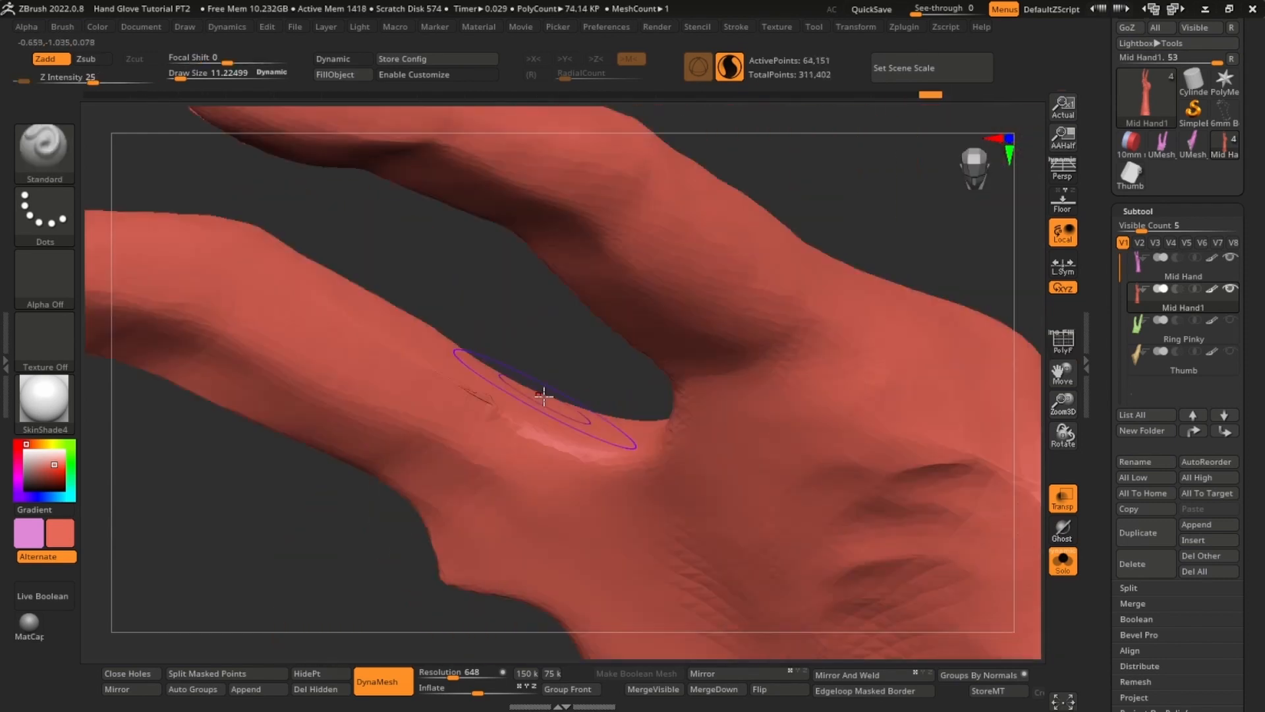
{"action": "right_click_drag", "start_coordinate": [545, 392], "coordinate": [725, 428]}
{"action": "mouse_move", "coordinate": [725, 428]}
{"action": "left_mouse_down", "text": "shift"}
{"action": "mouse_move", "coordinate": [759, 469]}
{"action": "mouse_move", "coordinate": [856, 423]}
{"action": "left_mouse_up", "text": "shift"}
{"action": "right_click_drag", "start_coordinate": [856, 423], "coordinate": [712, 369]}
{"action": "left_click_drag", "start_coordinate": [711, 369], "coordinate": [619, 316], "text": "shift"}
{"action": "right_click_drag", "start_coordinate": [618, 316], "coordinate": [737, 329], "text": "ctrl"}
{"action": "left_click_drag", "start_coordinate": [738, 329], "coordinate": [820, 303], "text": "shift"}
{"action": "right_click_drag", "start_coordinate": [820, 303], "coordinate": [650, 405]}
- Remesh the smoothed inner hand with DynaMesh at resolution 648
{"action": "key", "text": "shift+f"}
{"action": "left_click_drag", "start_coordinate": [790, 330], "coordinate": [847, 369], "text": "ctrl"}
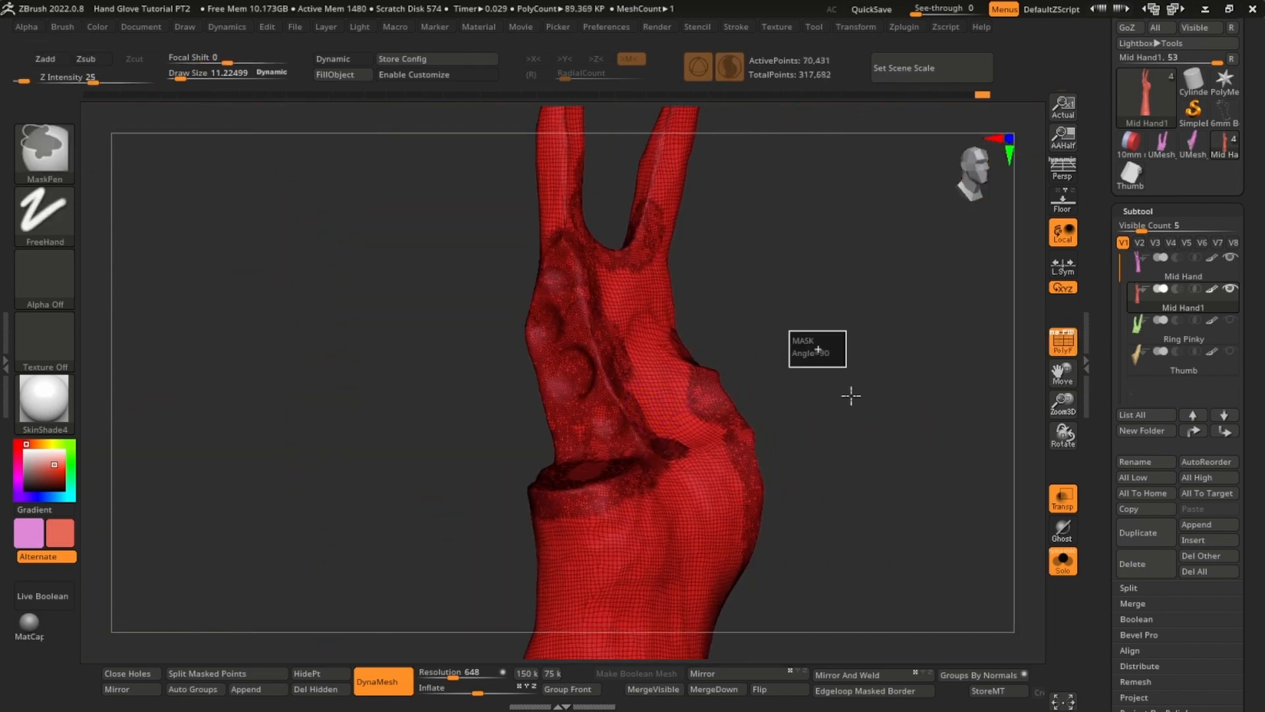
{"action": "key", "text": "shift+f"}
{"action": "right_click_drag", "start_coordinate": [822, 417], "coordinate": [1046, 514], "text": "ctrl"}
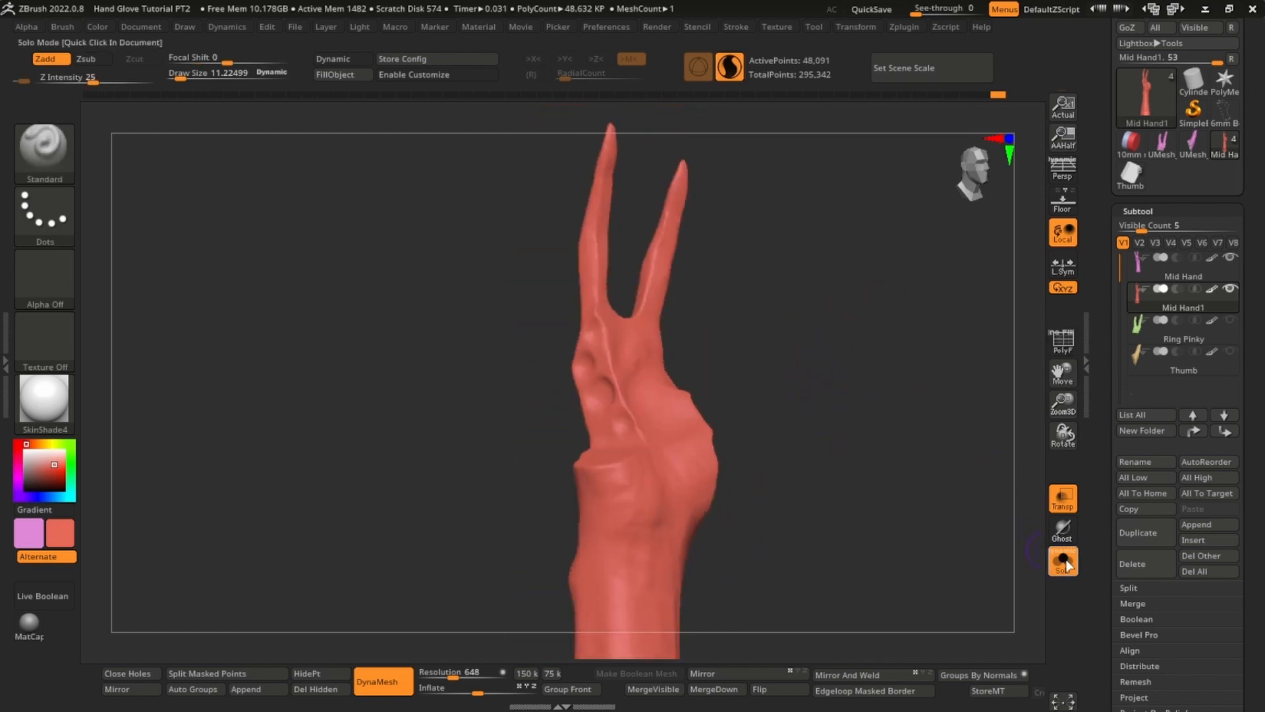
- Show both hand meshes without transparency and check the holed side face for places where the inner mesh pokes through
{"action": "left_click", "coordinate": [1066, 564]}
{"action": "mouse_move", "coordinate": [822, 477]}
{"action": "right_mouse_down"}
{"action": "mouse_move", "coordinate": [754, 477]}
{"action": "mouse_move", "coordinate": [638, 559]}
{"action": "mouse_move", "coordinate": [684, 463]}
{"action": "mouse_move", "coordinate": [626, 418]}
{"action": "mouse_move", "coordinate": [569, 423]}
{"action": "mouse_move", "coordinate": [600, 433]}
{"action": "right_mouse_up"}
{"action": "key", "text": "b"}
{"action": "key", "text": "c"}
{"action": "key", "text": "t"}
{"action": "left_click", "coordinate": [1062, 498]}
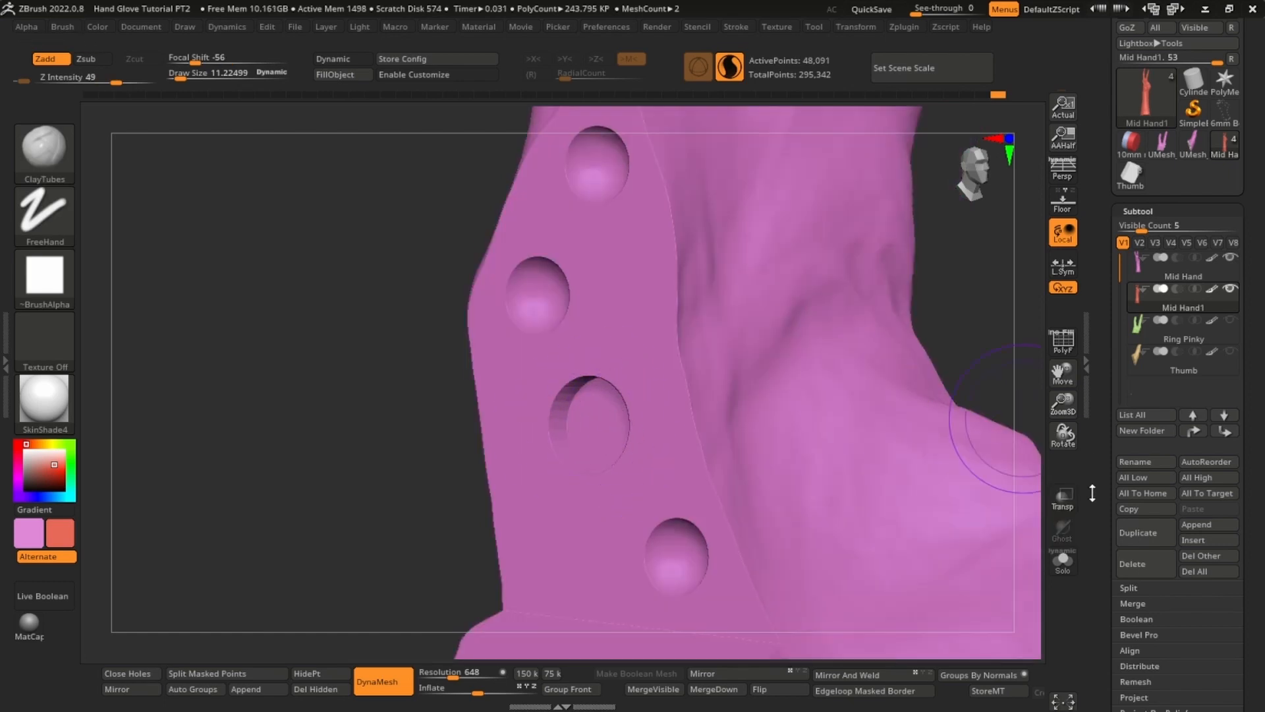
{"action": "left_click", "coordinate": [1062, 498]}
{"action": "right_click_drag", "start_coordinate": [856, 461], "coordinate": [741, 384]}
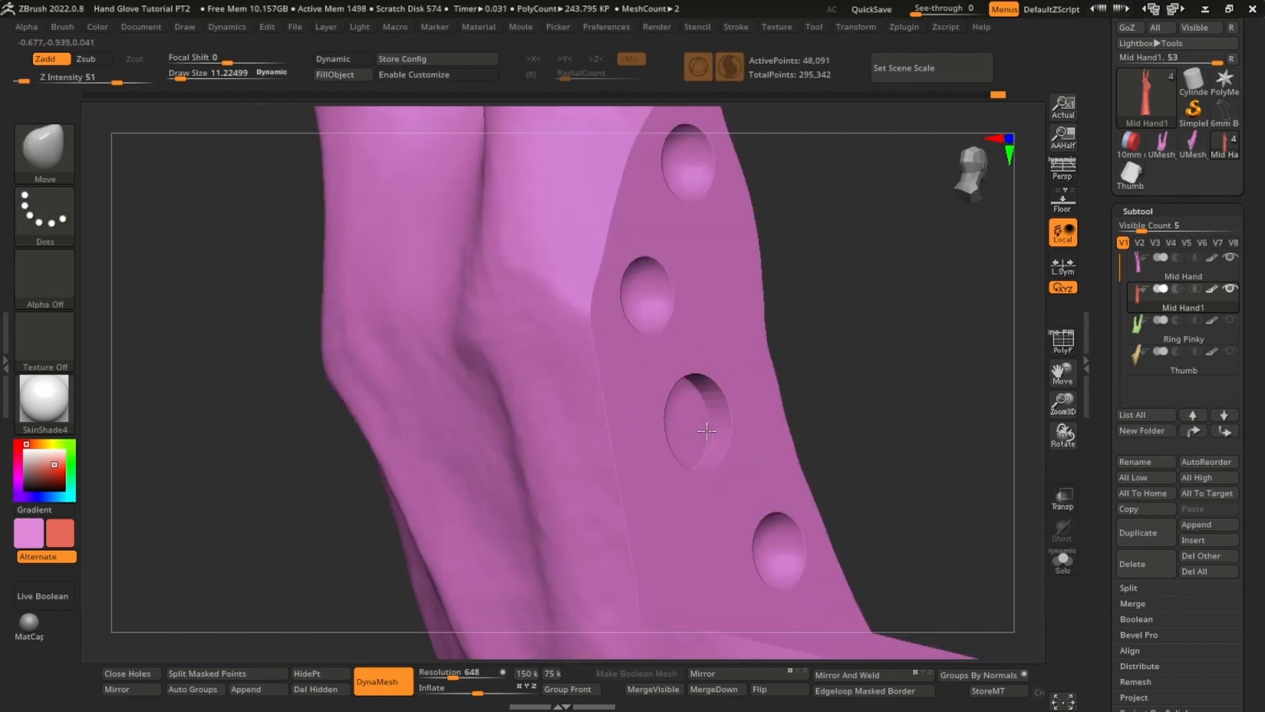
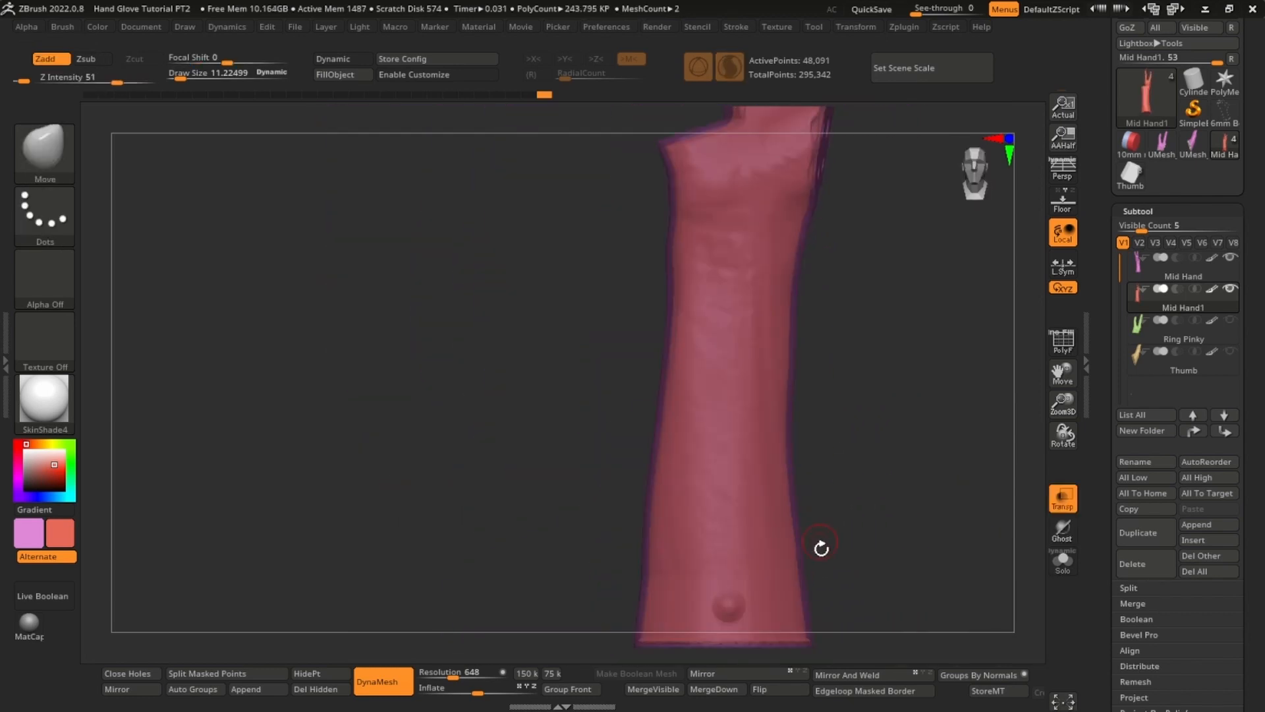
- Mask the whole inner mesh except a narrow band at the bottom rim of the forearm
{"action": "left_click_drag", "start_coordinate": [819, 545], "coordinate": [819, 429]}
{"action": "left_click_drag", "start_coordinate": [901, 493], "coordinate": [522, 409], "text": "ctrl"}
{"action": "left_click", "coordinate": [522, 408], "text": "ctrl"}
- Extend the unmasked rim down past the outer forearm and scale it up by about 1.04
{"action": "key", "text": "w"}
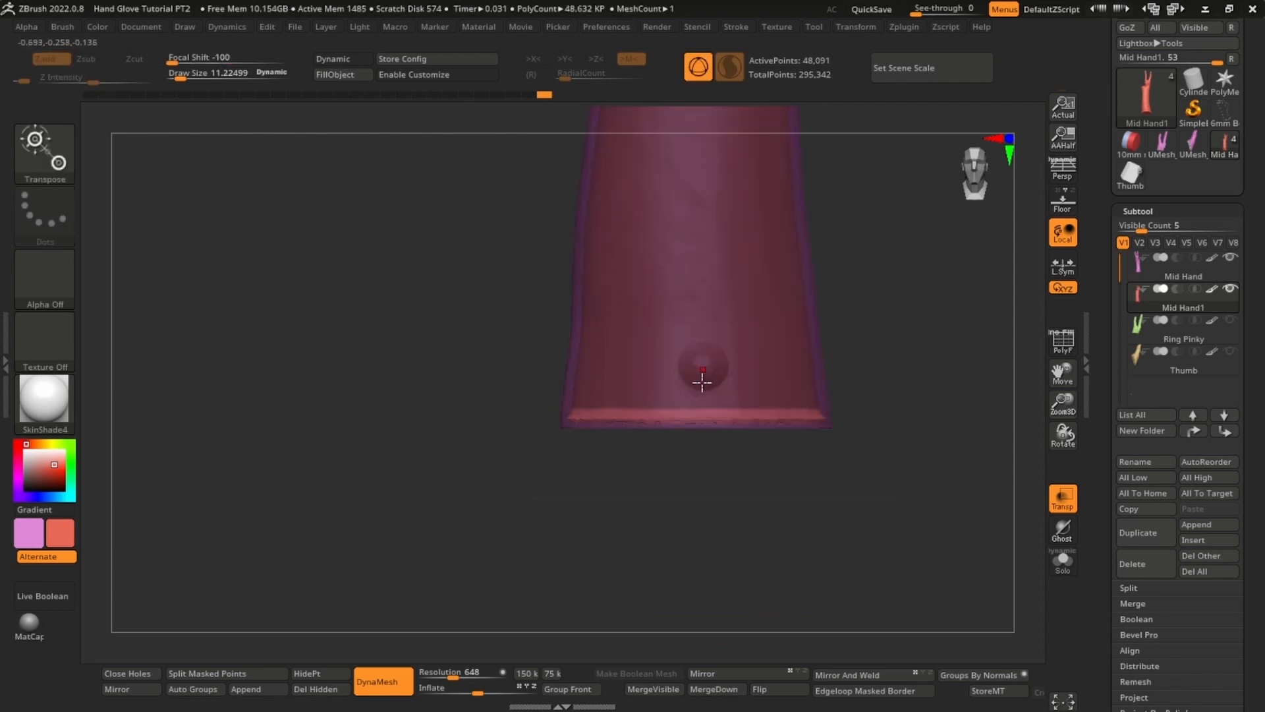
{"action": "right_click_drag", "start_coordinate": [701, 381], "coordinate": [781, 338], "text": "alt"}
{"action": "left_click_drag", "start_coordinate": [683, 249], "coordinate": [683, 322]}
{"action": "left_click_drag", "start_coordinate": [692, 407], "coordinate": [700, 404]}
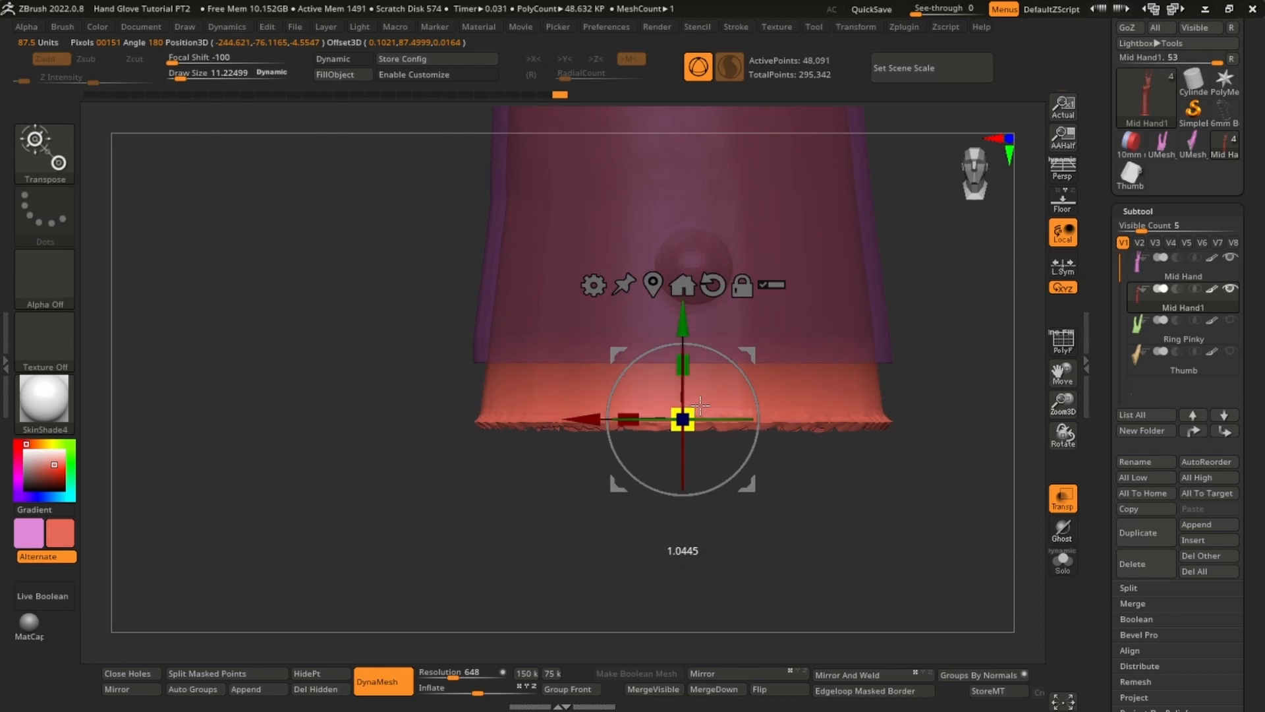
- Set the inner Mid Hand1 mesh to subtract and enable Live Boolean without transparency to hollow out the forearm
{"action": "left_click", "coordinate": [1062, 499]}
{"action": "left_click_drag", "start_coordinate": [909, 477], "coordinate": [887, 351]}
{"action": "key", "text": "q"}
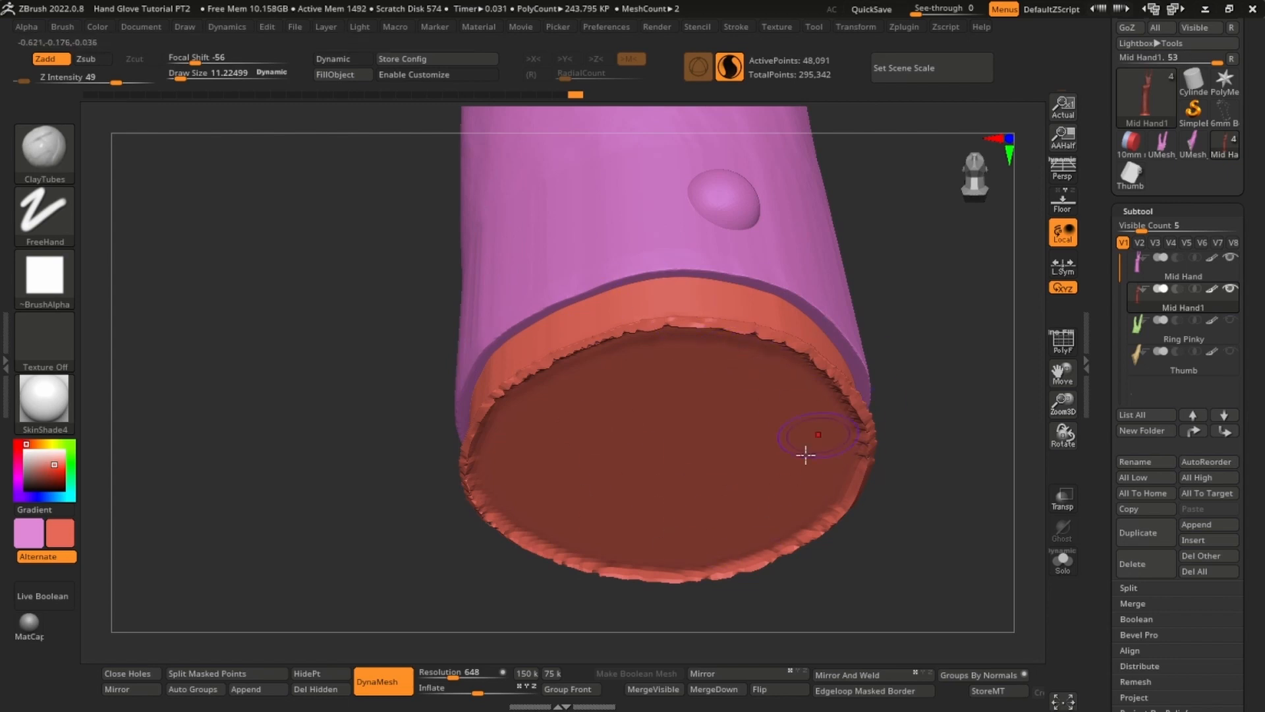
{"action": "left_click_drag", "start_coordinate": [879, 382], "coordinate": [670, 407]}
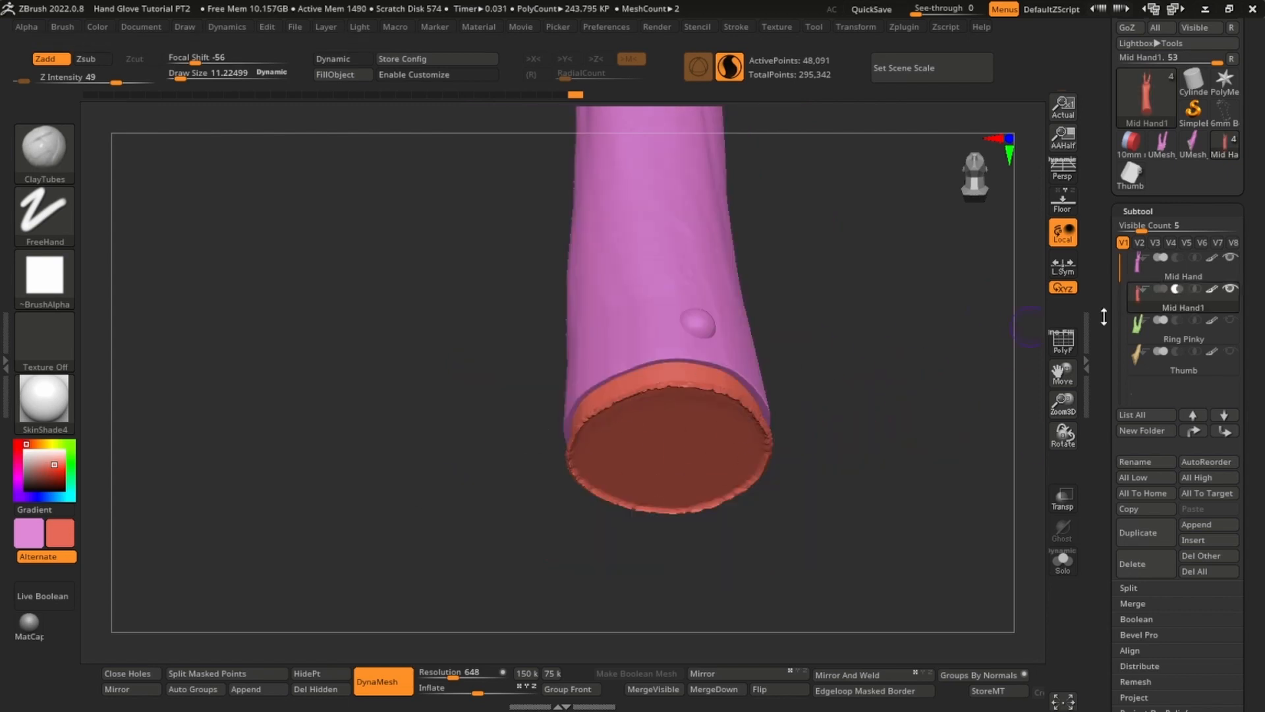
{"action": "left_click", "coordinate": [43, 596]}
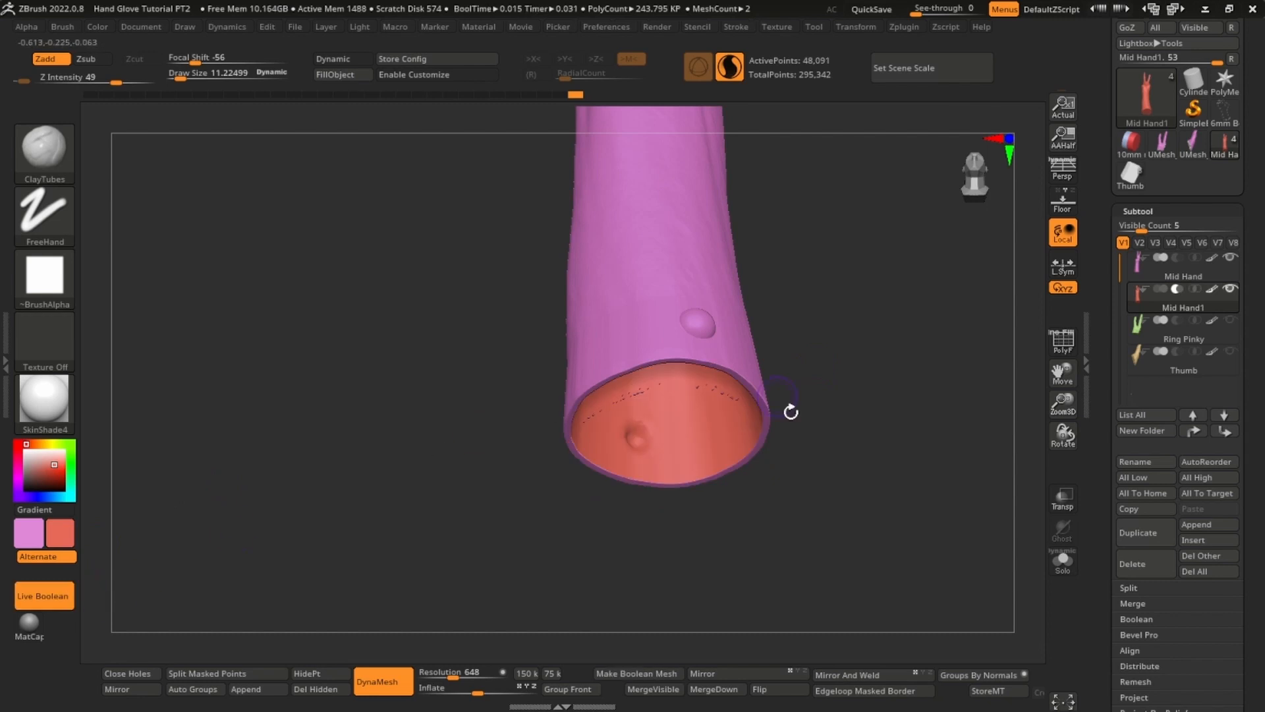
{"action": "left_click_drag", "start_coordinate": [790, 409], "coordinate": [714, 593]}
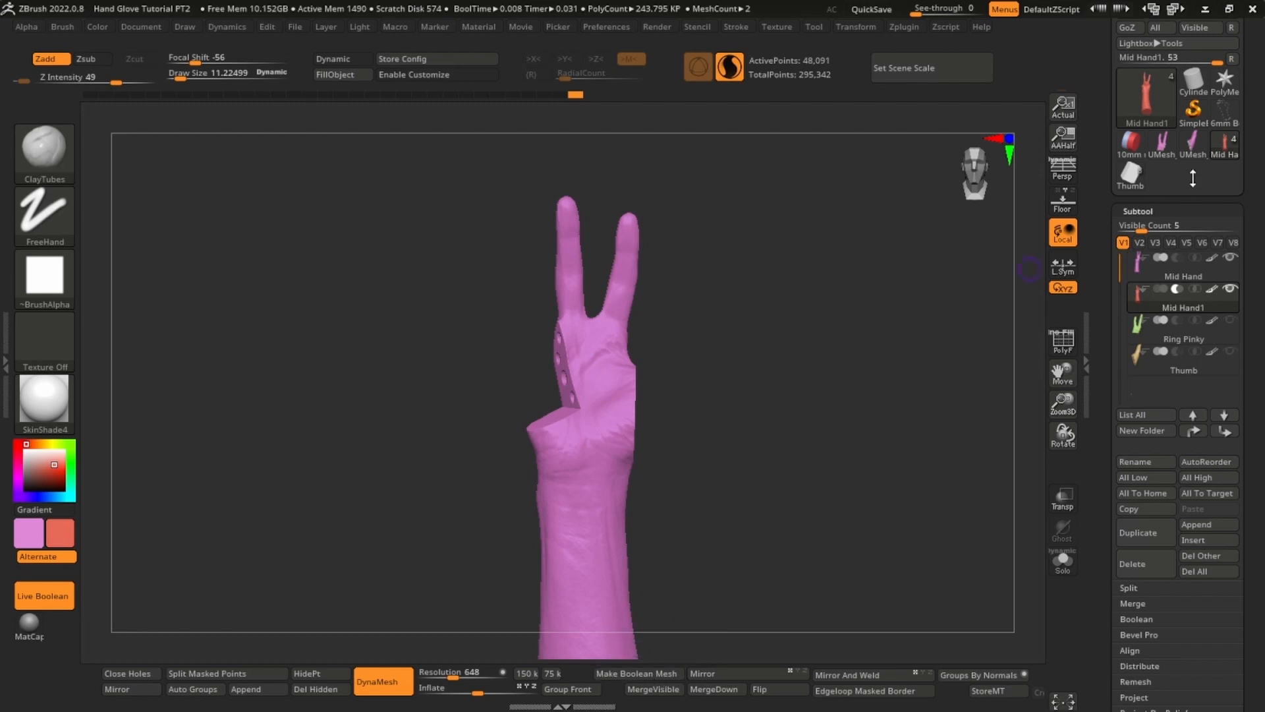
- Add the 6mm bolt set to the hand as a subtool and view its bolts around the forearm opening
{"action": "left_click", "coordinate": [1229, 119]}
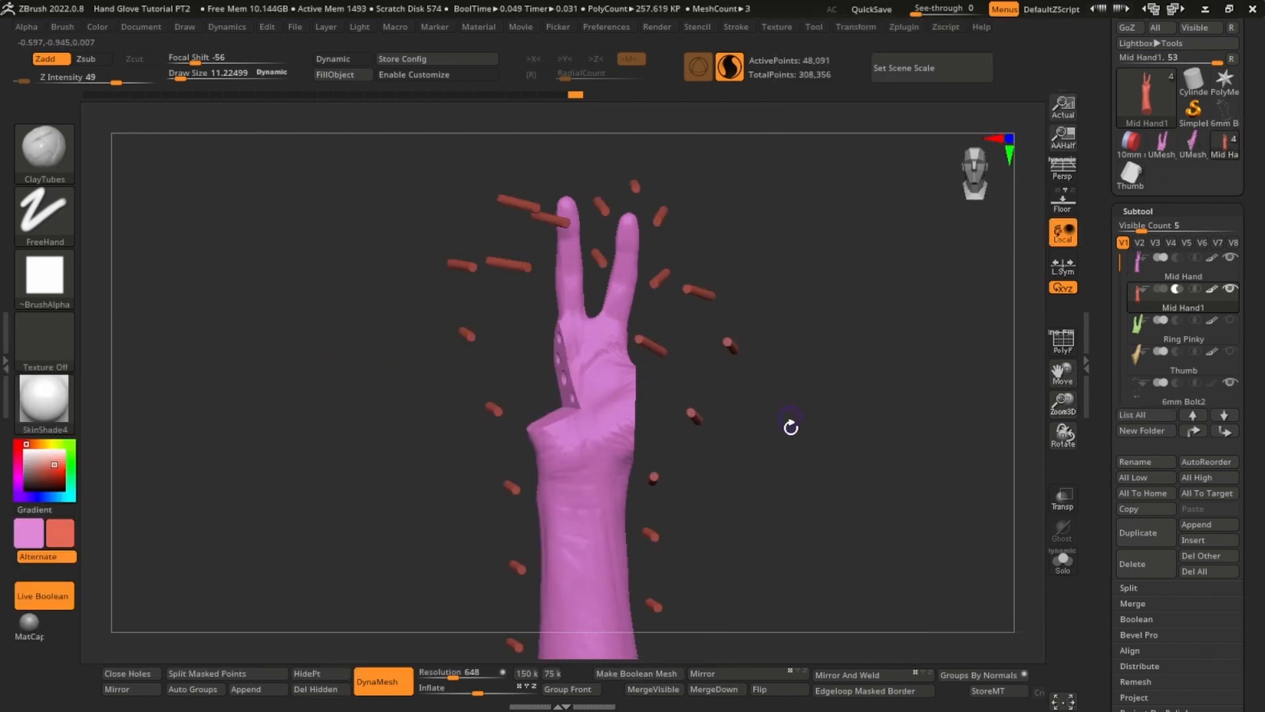
{"action": "left_click_drag", "start_coordinate": [791, 427], "coordinate": [689, 370]}
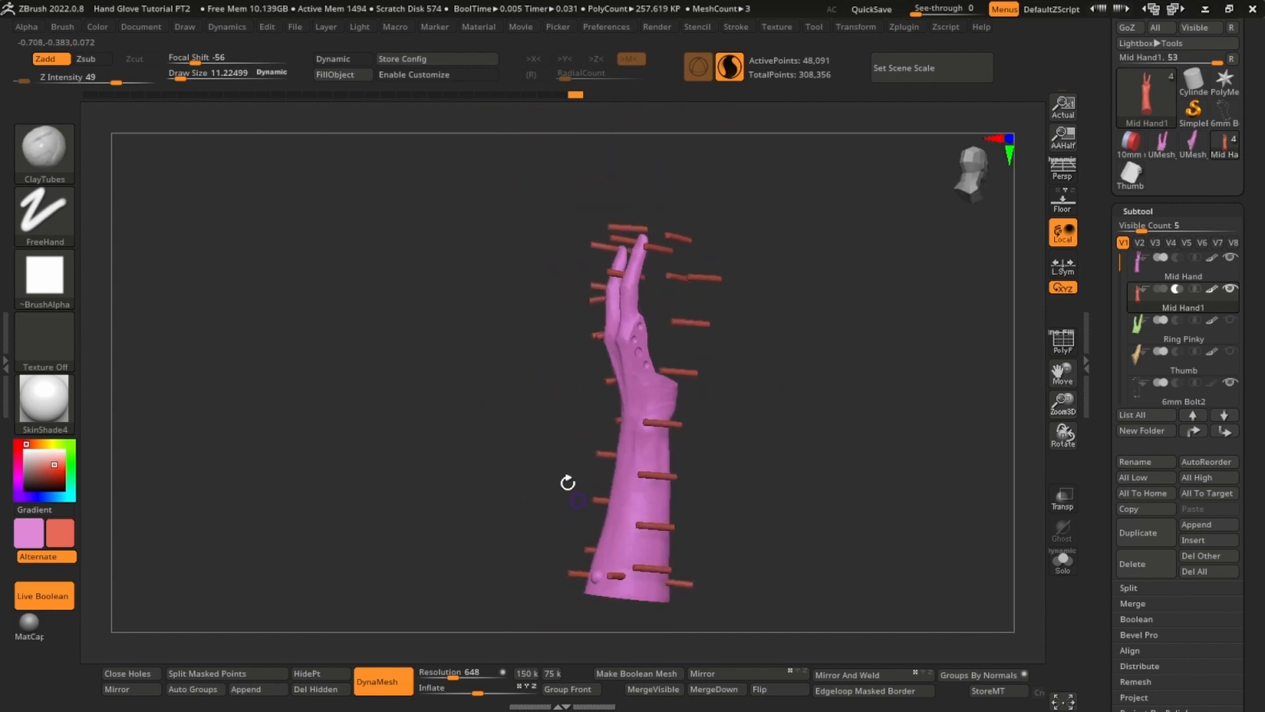
{"action": "left_click_drag", "start_coordinate": [707, 503], "coordinate": [681, 529], "text": "alt"}
{"action": "left_click_drag", "start_coordinate": [655, 483], "coordinate": [614, 446], "text": "alt"}
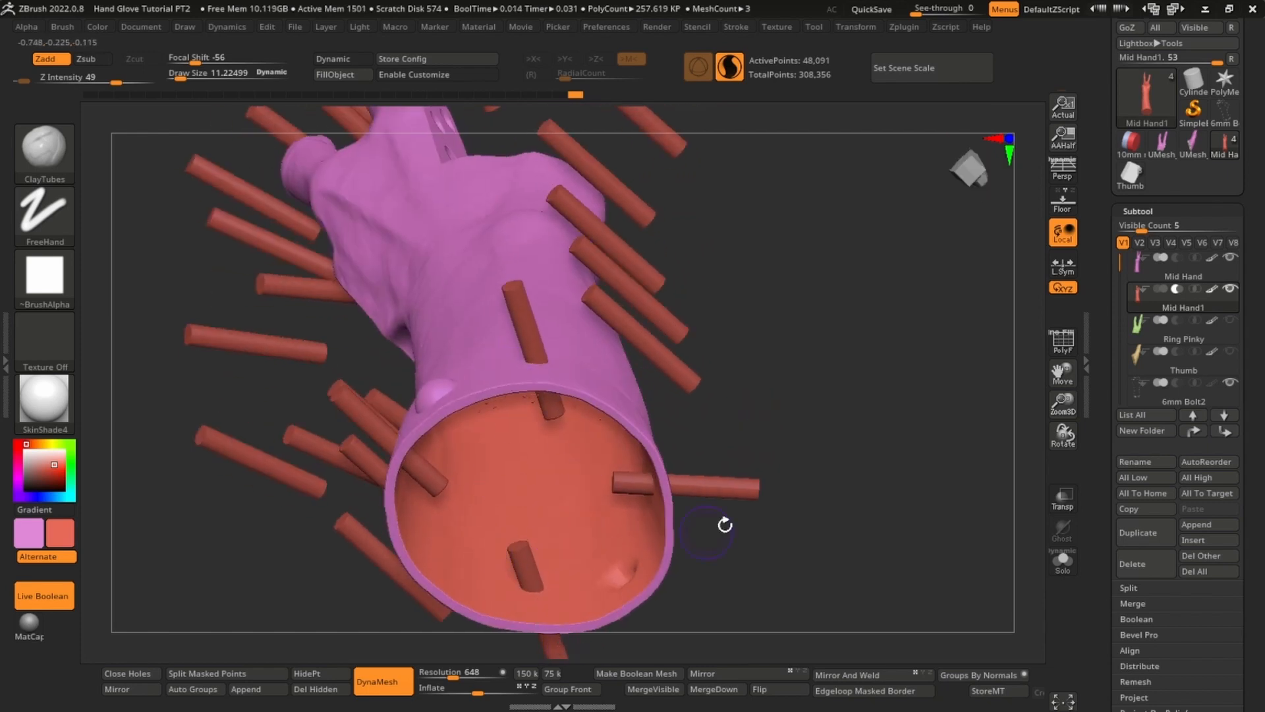
- Select the bolts subtool and give each bolt its own polygroup with Auto Groups
{"action": "right_click_drag", "start_coordinate": [567, 456], "coordinate": [650, 421], "text": "alt"}
{"action": "key", "text": "shift+f"}
{"action": "left_click", "coordinate": [643, 411], "text": "alt"}
{"action": "left_click", "coordinate": [218, 693]}
- Isolate the four bolts piercing the forearm's lower end and delete all the other bolts
{"action": "left_click", "coordinate": [559, 432], "text": "ctrl+shift"}
{"action": "left_click", "coordinate": [657, 488], "text": "ctrl+shift"}
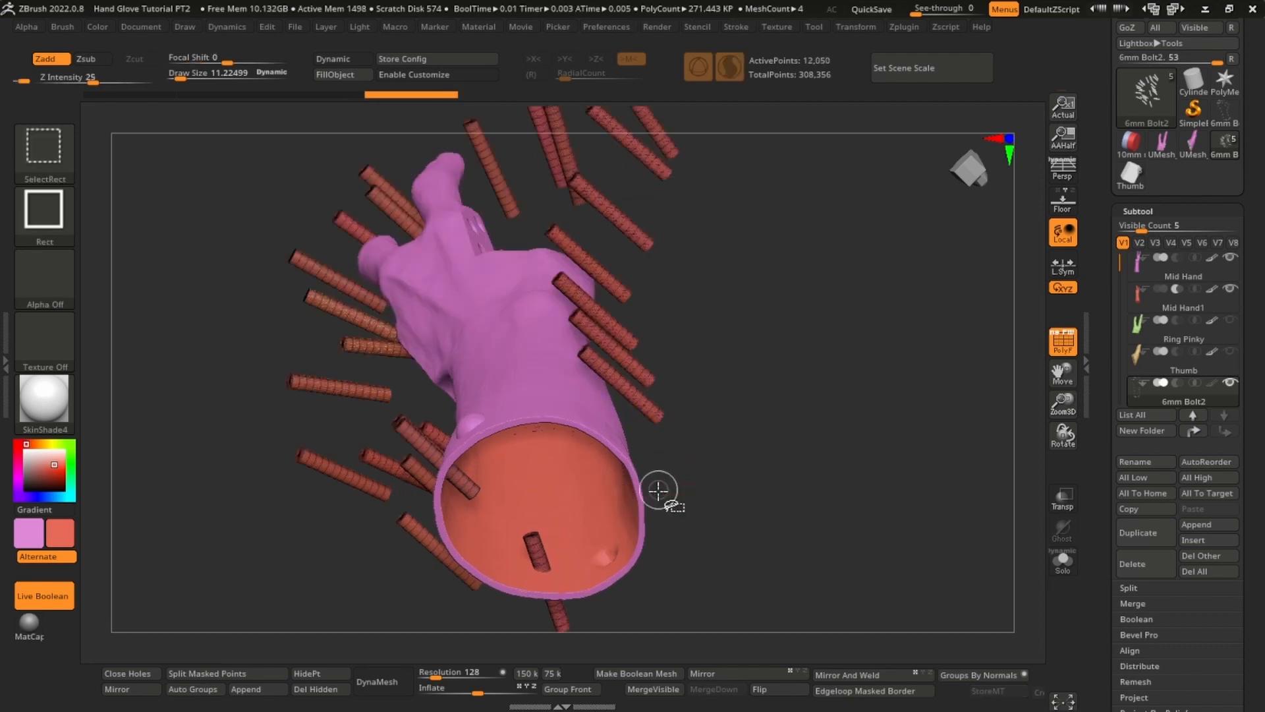
{"action": "left_click", "coordinate": [444, 470], "text": "ctrl+shift"}
{"action": "left_click", "coordinate": [557, 613], "text": "ctrl+shift"}
{"action": "left_click", "coordinate": [536, 550], "text": "ctrl+shift"}
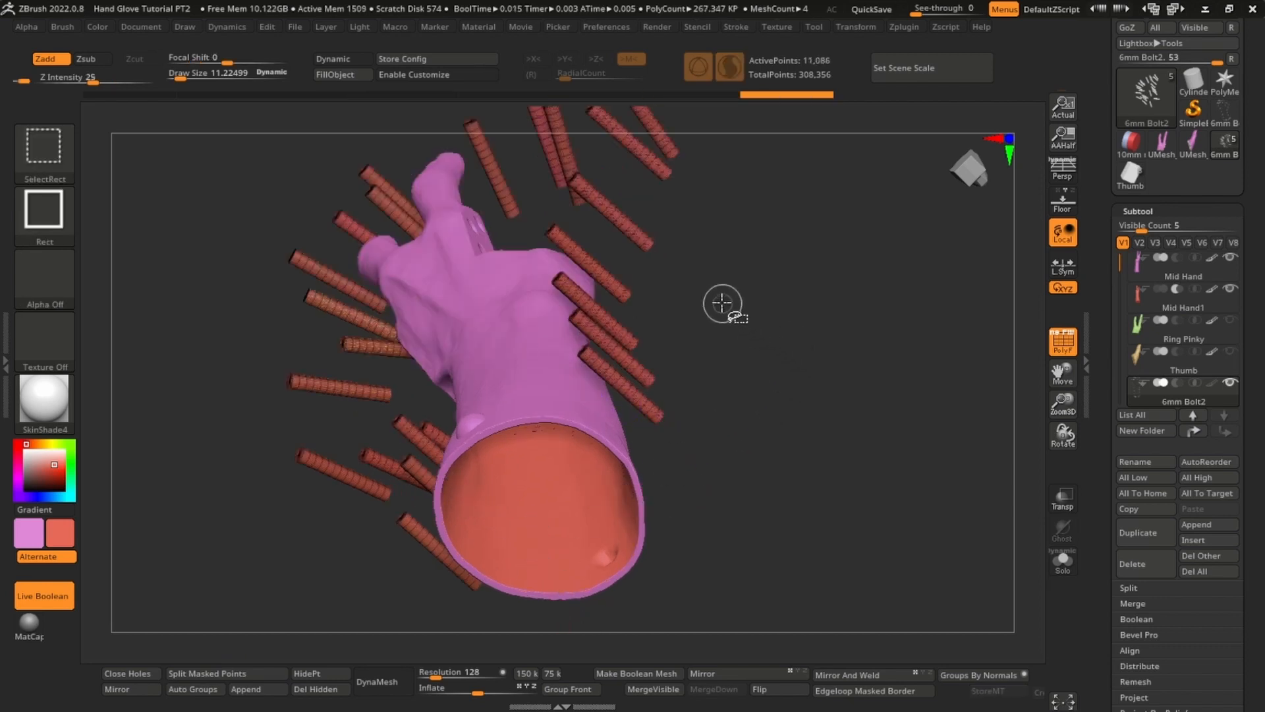
{"action": "left_click_drag", "start_coordinate": [723, 304], "coordinate": [822, 372], "text": "ctrl+shift"}
{"action": "left_click", "coordinate": [300, 688]}
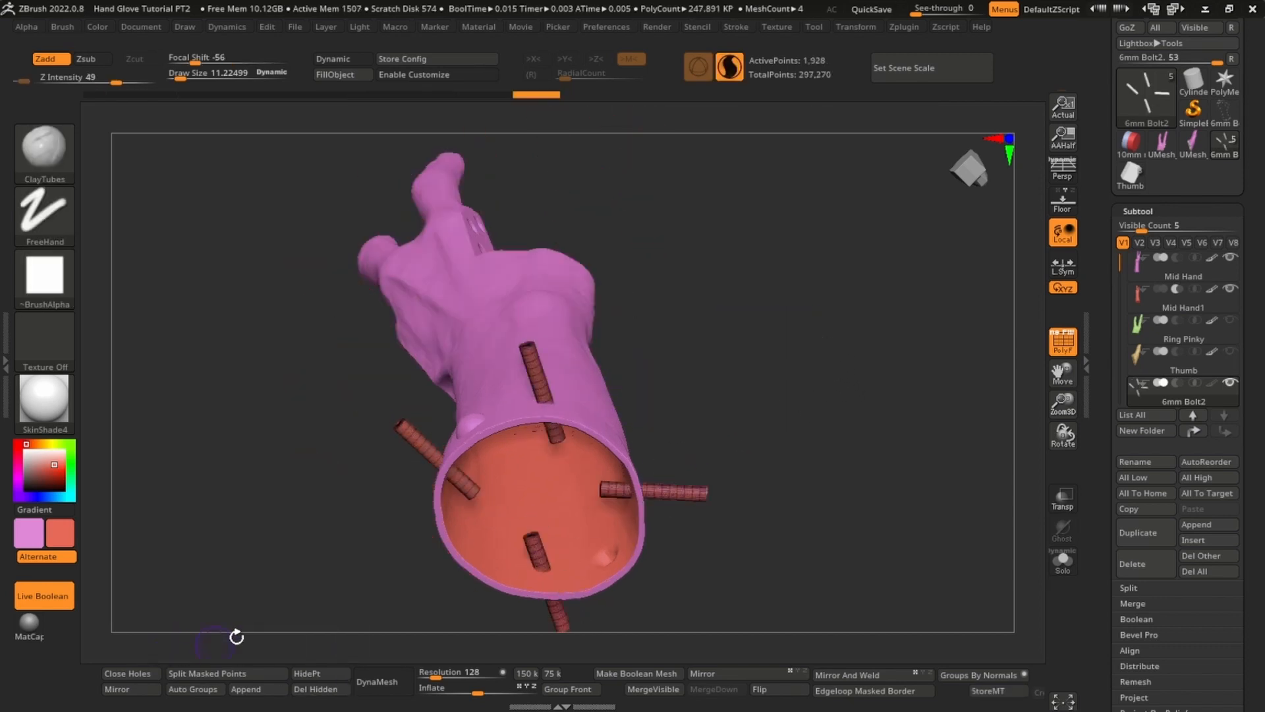
- Set the four bolts to subtract from the forearm and generate the boolean mesh of the hollow hand
{"action": "right_click_drag", "start_coordinate": [237, 637], "coordinate": [277, 678], "text": "shift"}
{"action": "key", "text": "shift+f"}
{"action": "right_click_drag", "start_coordinate": [626, 448], "coordinate": [697, 400], "text": "alt"}
{"action": "right_click_drag", "start_coordinate": [605, 401], "coordinate": [498, 418], "text": "ctrl"}
{"action": "right_click_drag", "start_coordinate": [498, 419], "coordinate": [642, 451]}
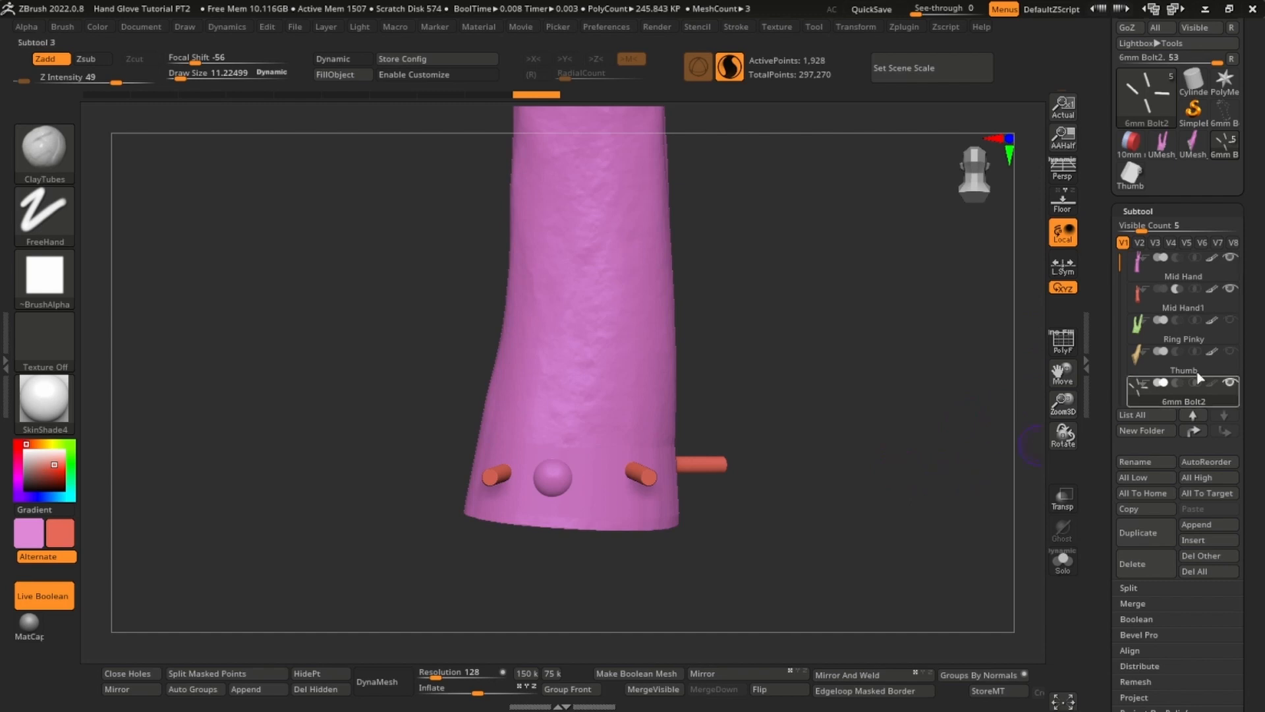
{"action": "left_click", "coordinate": [1177, 382]}
{"action": "mouse_move", "coordinate": [832, 485]}
{"action": "right_mouse_down"}
{"action": "mouse_move", "coordinate": [816, 350]}
{"action": "mouse_move", "coordinate": [811, 486]}
{"action": "right_mouse_up"}
{"action": "right_click_drag", "start_coordinate": [811, 486], "coordinate": [808, 429], "text": "ctrl"}
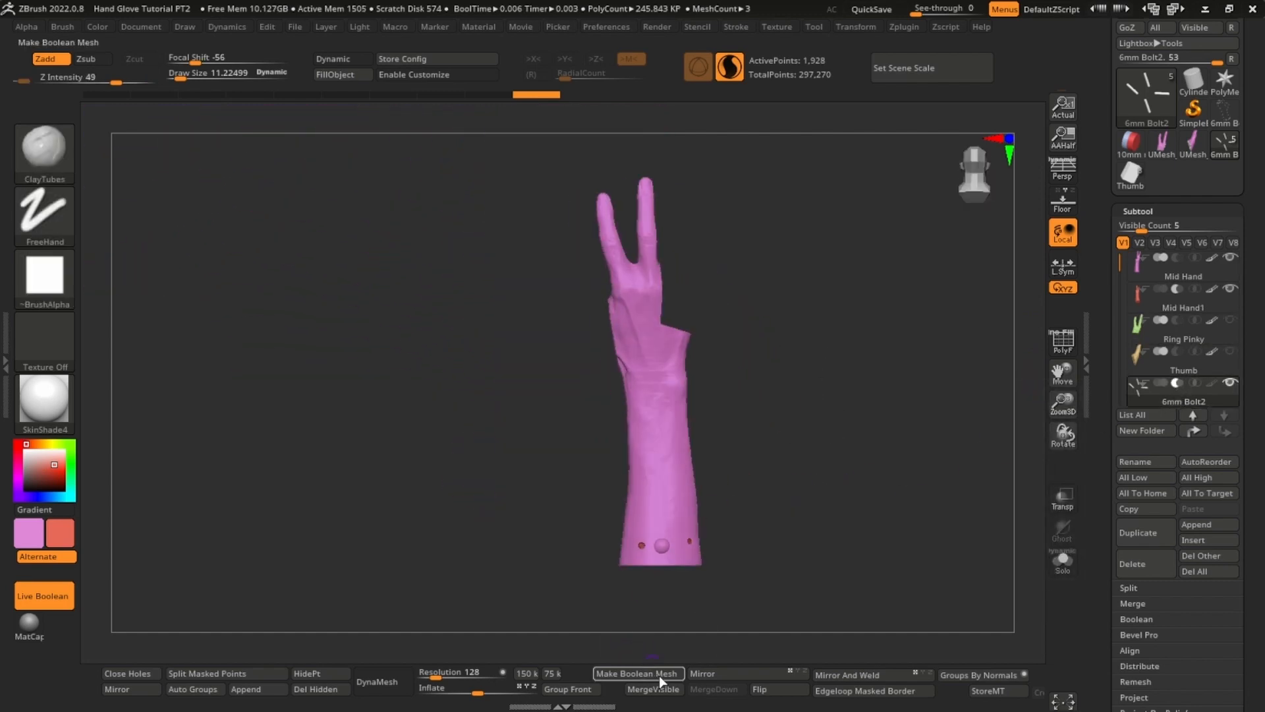
{"action": "mouse_move", "coordinate": [824, 372]}
{"action": "right_mouse_down"}
{"action": "mouse_move", "coordinate": [814, 401]}
{"action": "mouse_move", "coordinate": [594, 484]}
{"action": "mouse_move", "coordinate": [589, 426]}
{"action": "mouse_move", "coordinate": [834, 378]}
{"action": "right_mouse_up"}
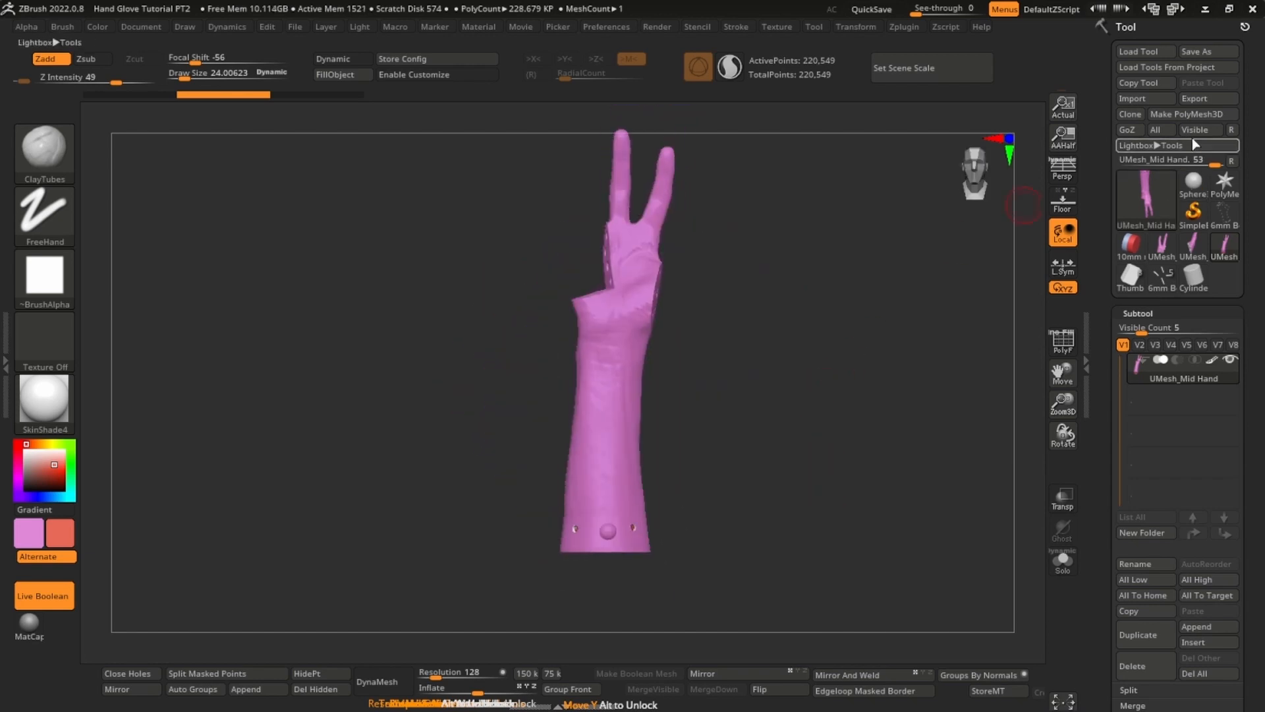
- Switch the active tool to the Cylinder3D primitive
{"action": "mouse_move", "coordinate": [1194, 264]}
{"action": "left_click", "coordinate": [1193, 181]}
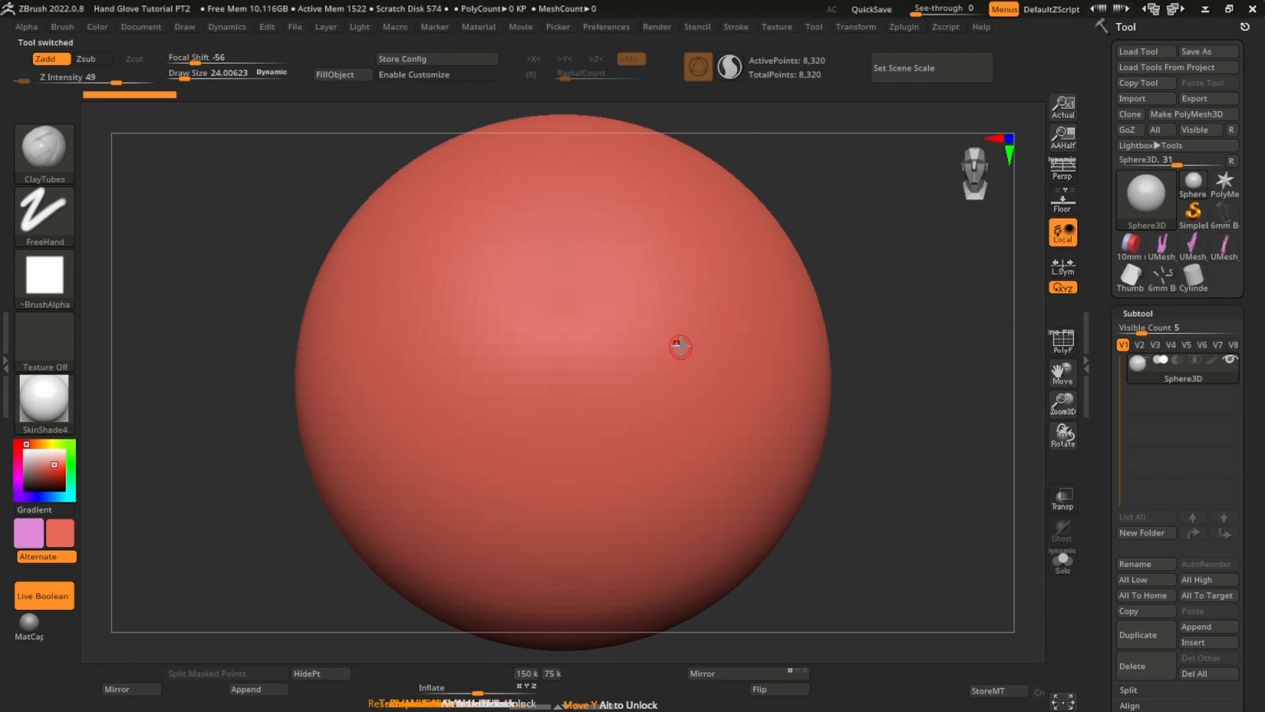
{"action": "left_click", "coordinate": [709, 347]}
{"action": "left_click", "coordinate": [1146, 191]}
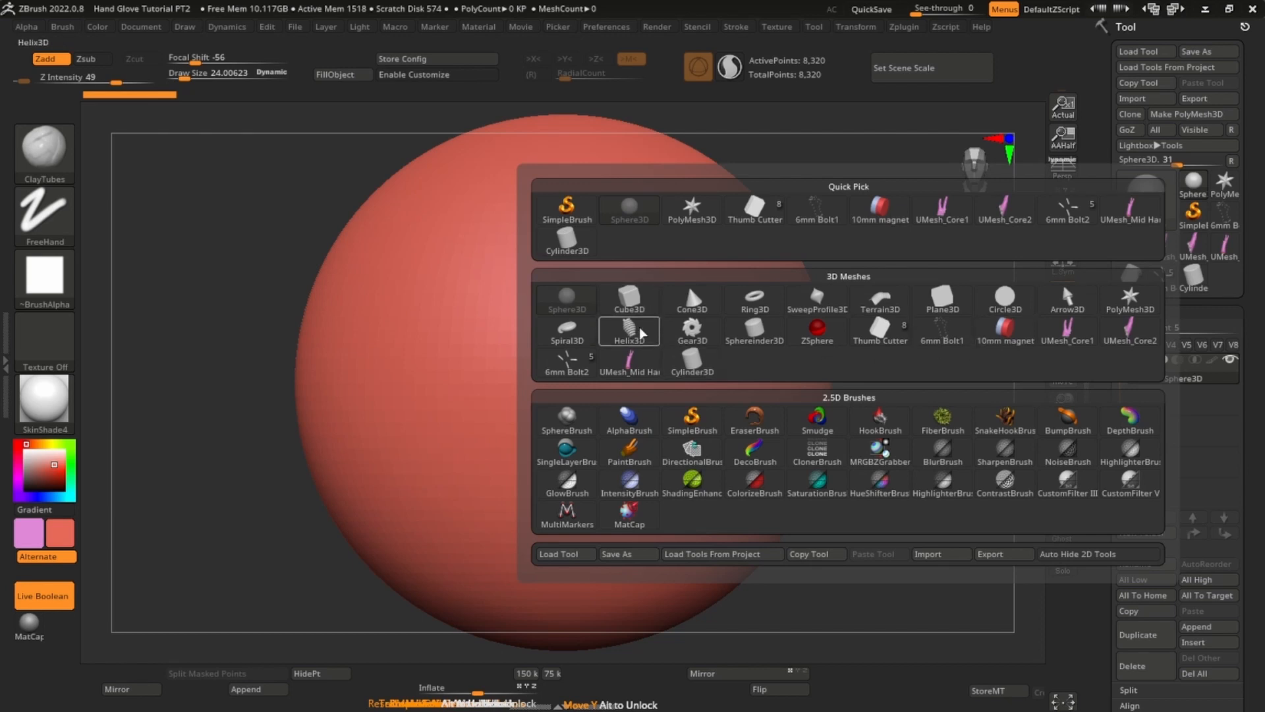
{"action": "left_click", "coordinate": [692, 359]}
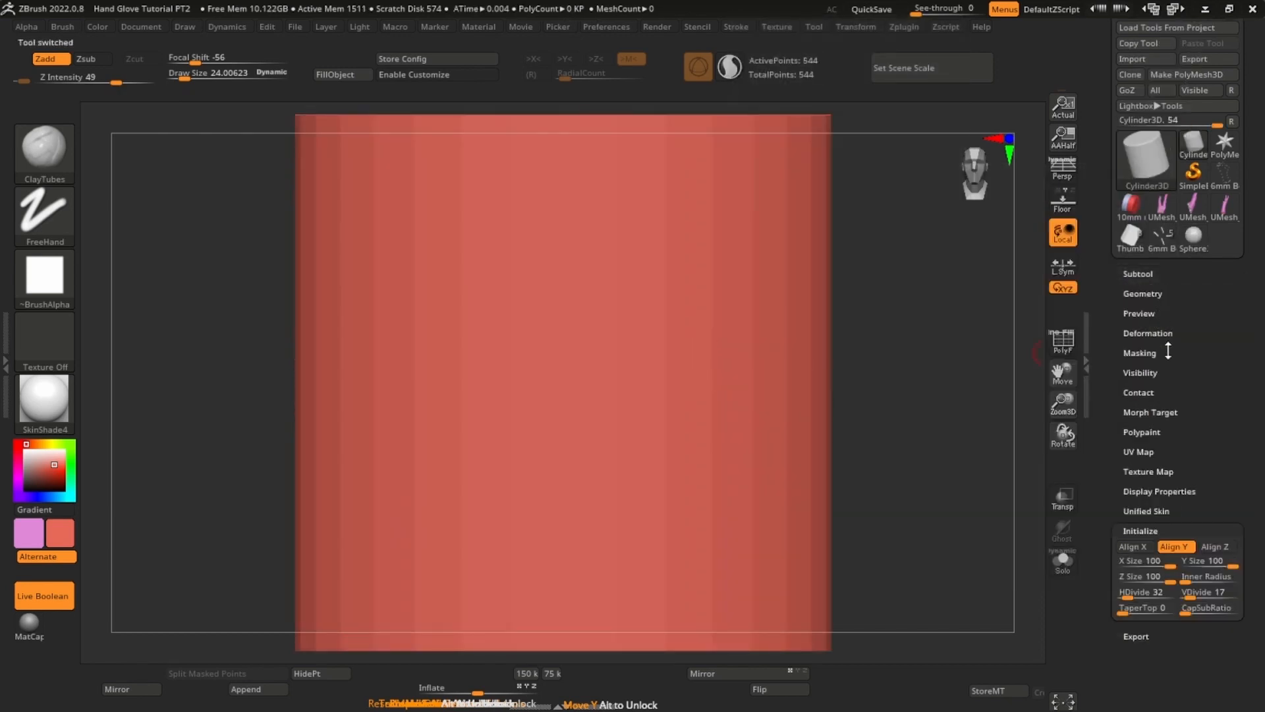
- Initialize the cylinder as a thin-walled ring by increasing its inner radius and adjusting its Y size
{"action": "left_click_drag", "start_coordinate": [1162, 479], "coordinate": [1161, 398]}
{"action": "left_click", "coordinate": [994, 471]}
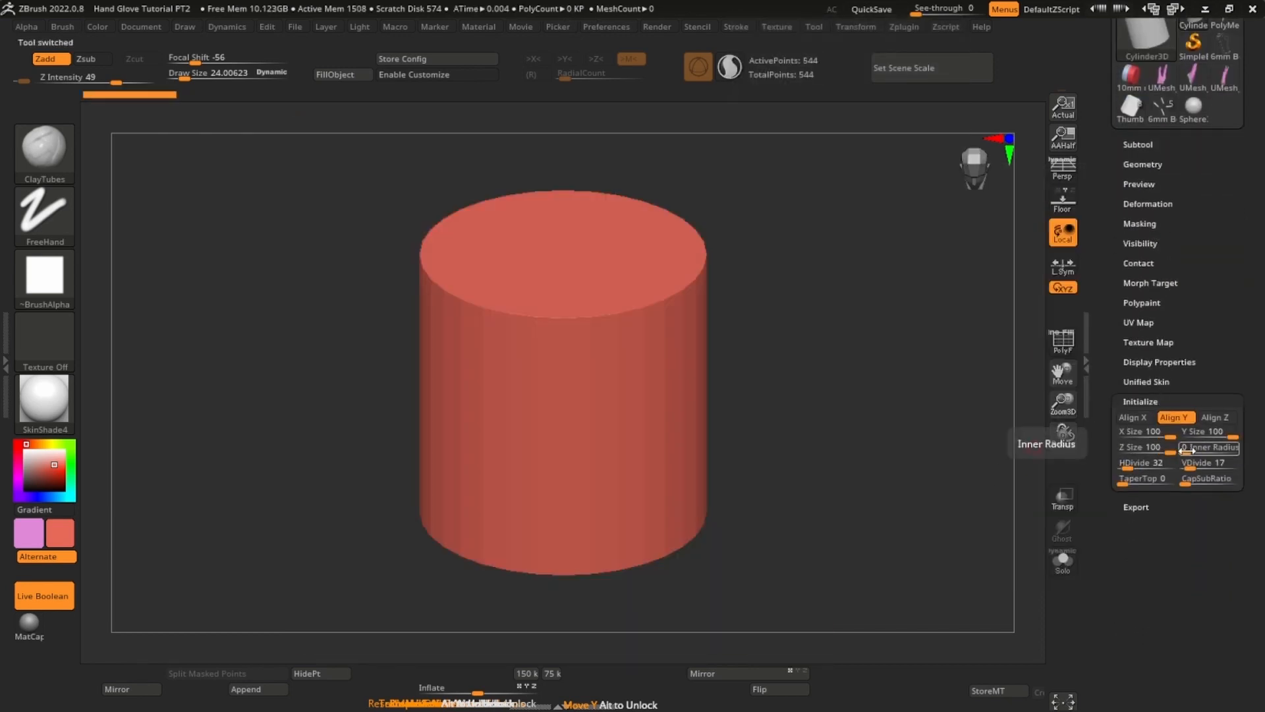
{"action": "left_click_drag", "start_coordinate": [1186, 450], "coordinate": [1215, 451]}
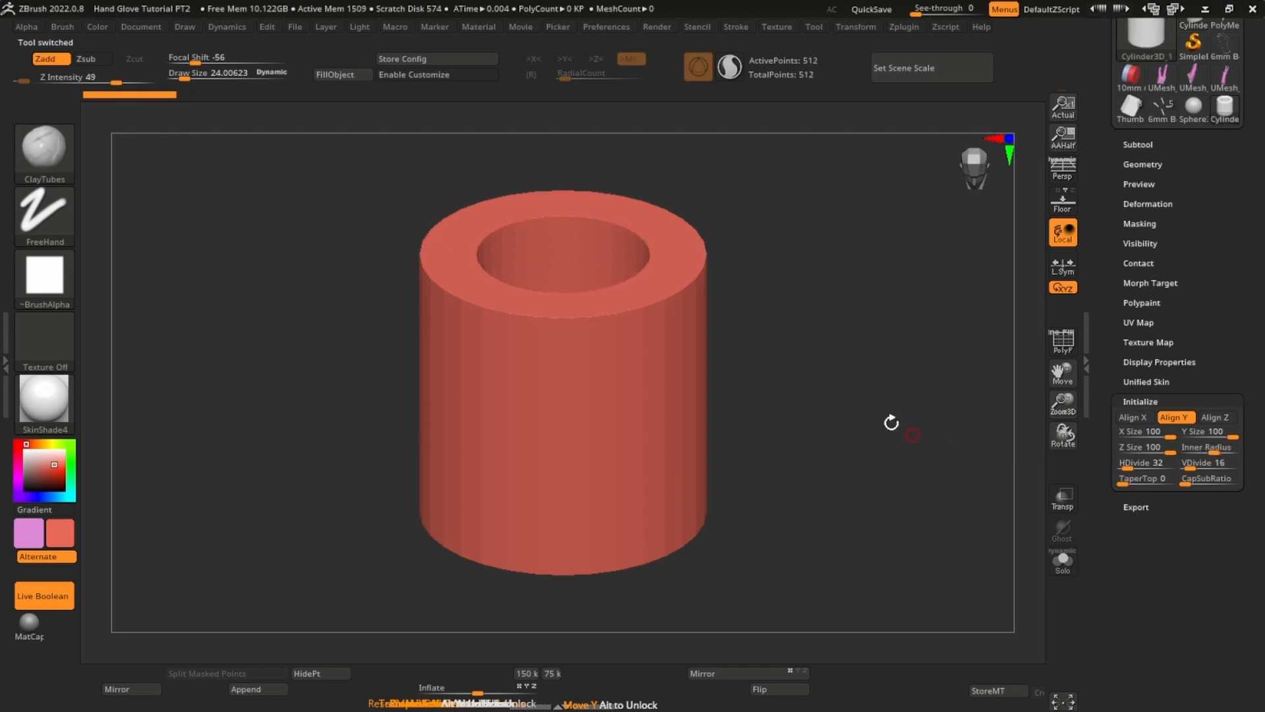
{"action": "left_click_drag", "start_coordinate": [892, 423], "coordinate": [960, 451]}
{"action": "mouse_move", "coordinate": [1232, 436]}
{"action": "left_mouse_down"}
{"action": "mouse_move", "coordinate": [1225, 451]}
{"action": "mouse_move", "coordinate": [1234, 436]}
{"action": "left_mouse_up"}
{"action": "left_click_drag", "start_coordinate": [913, 452], "coordinate": [925, 393]}
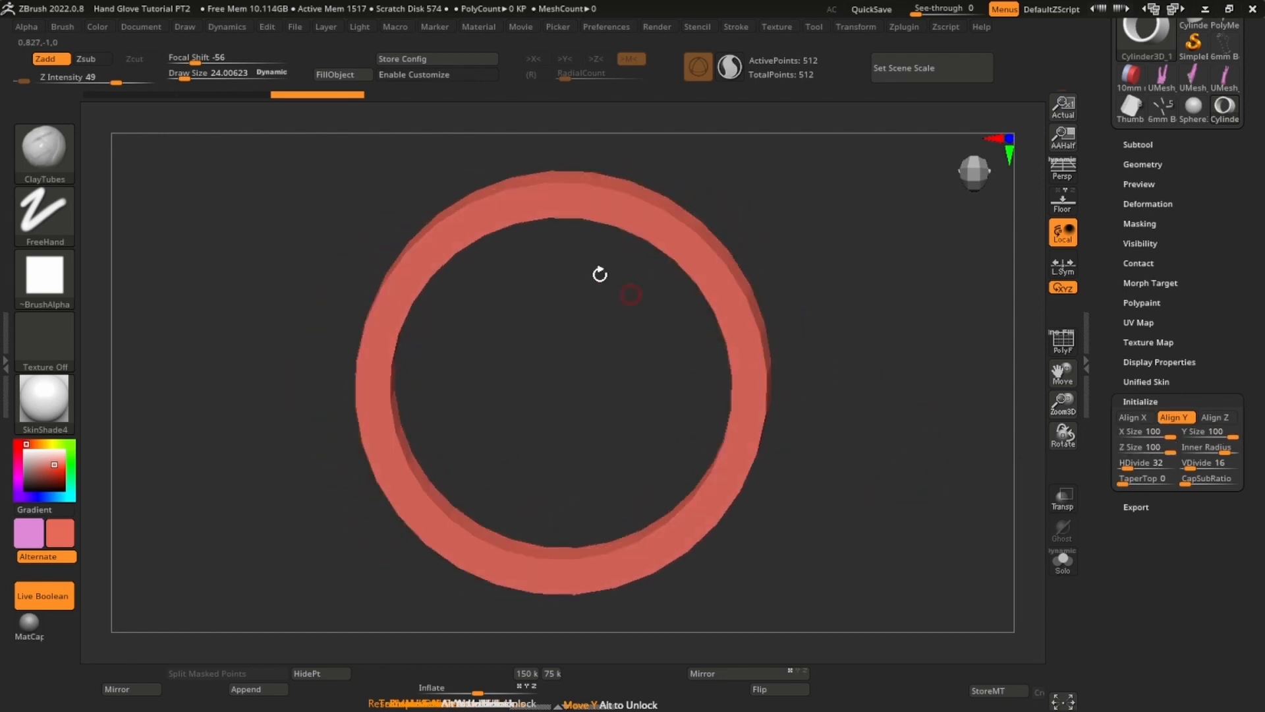
- Increase the cylinder's inner radius slightly to thin its wall, and turn on the wireframe display
{"action": "left_click_drag", "start_coordinate": [1220, 450], "coordinate": [1226, 450]}
{"action": "left_click_drag", "start_coordinate": [909, 369], "coordinate": [745, 294]}
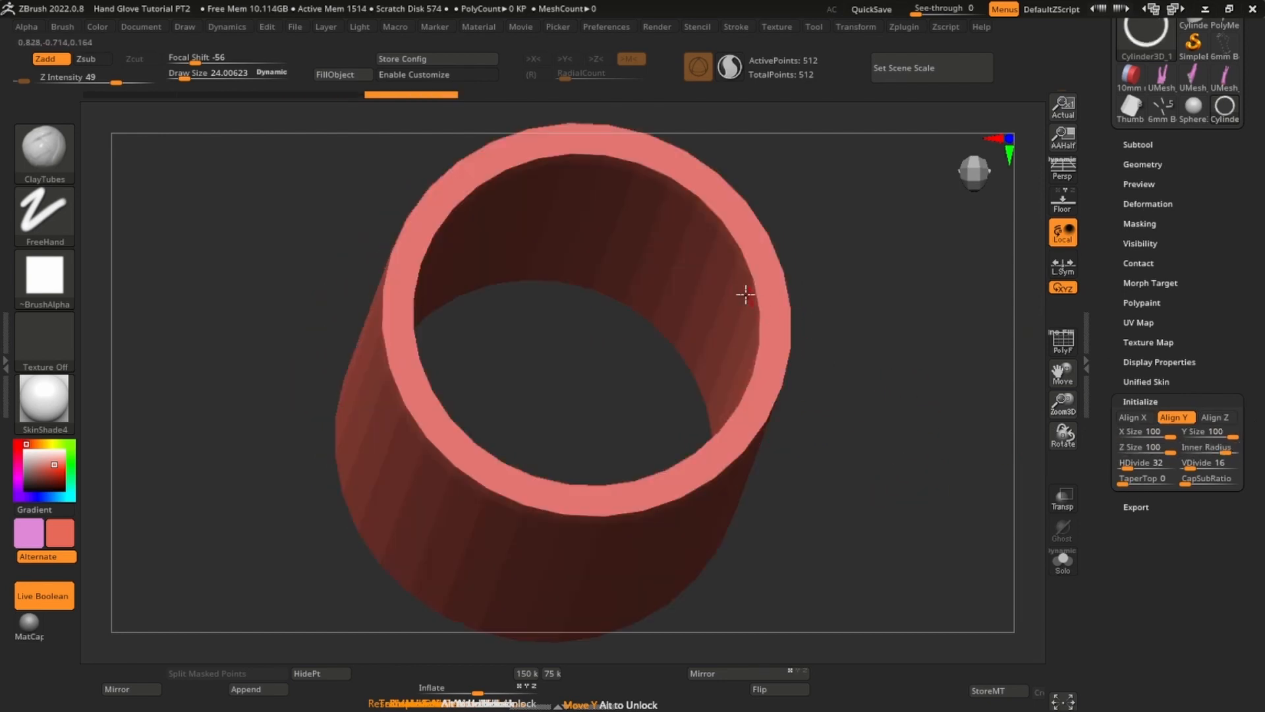
{"action": "scroll", "coordinate": [776, 348], "scroll_direction": "down", "scroll_amount": 1}
{"action": "scroll", "coordinate": [776, 348], "scroll_direction": "up", "scroll_amount": 2}
{"action": "key", "text": "shift+f"}
{"action": "key", "text": "w"}
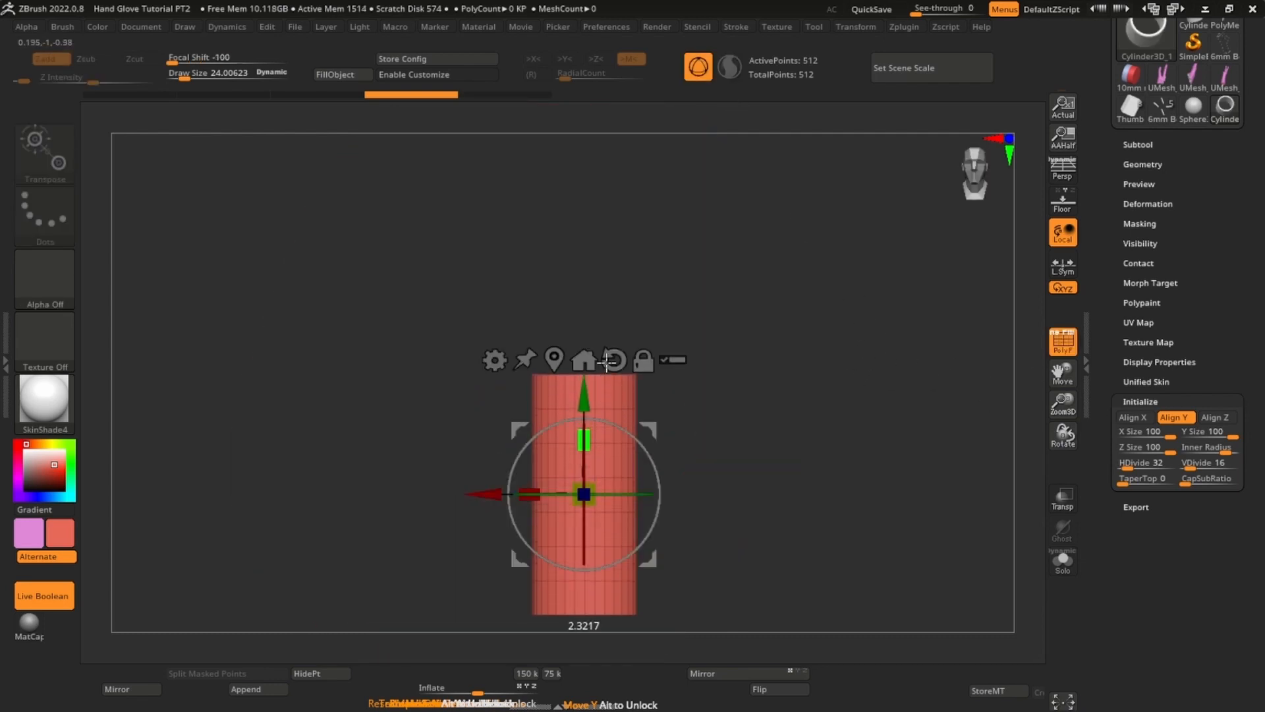
- Convert the cylinder primitive into an editable PolyMesh3D and fill it with green
{"action": "left_click", "coordinate": [1140, 144]}
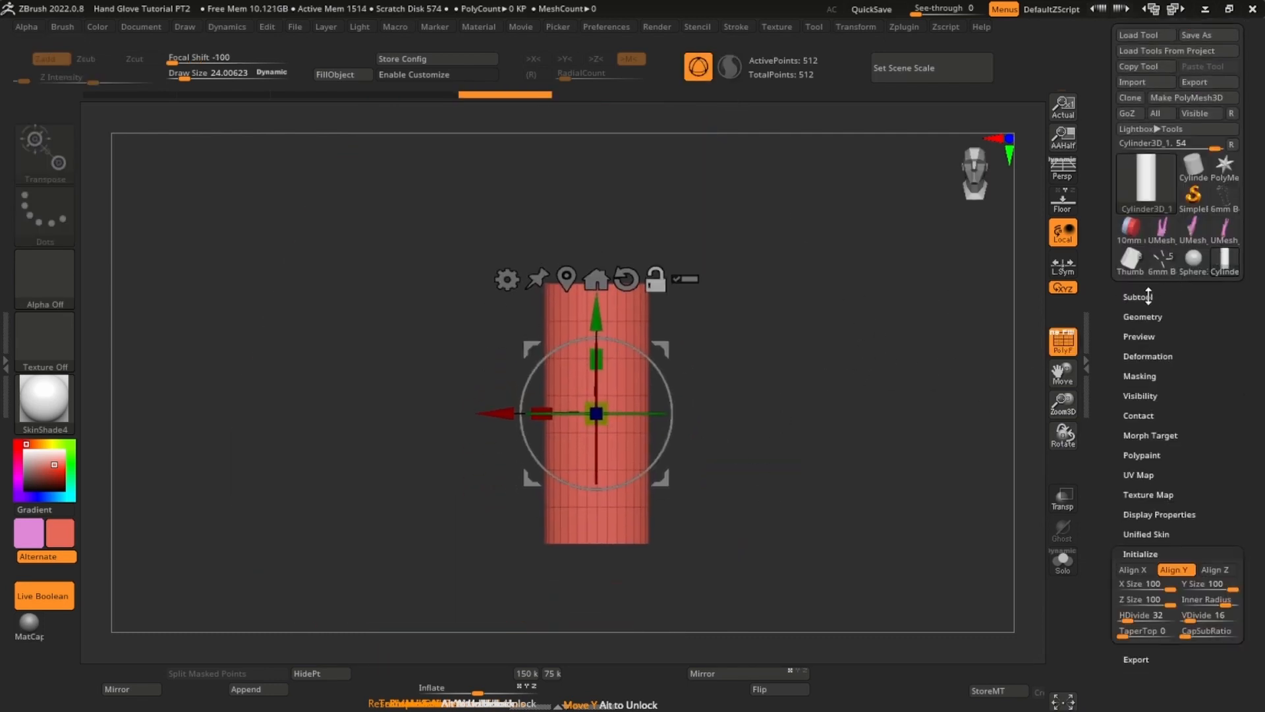
{"action": "left_click", "coordinate": [1154, 177]}
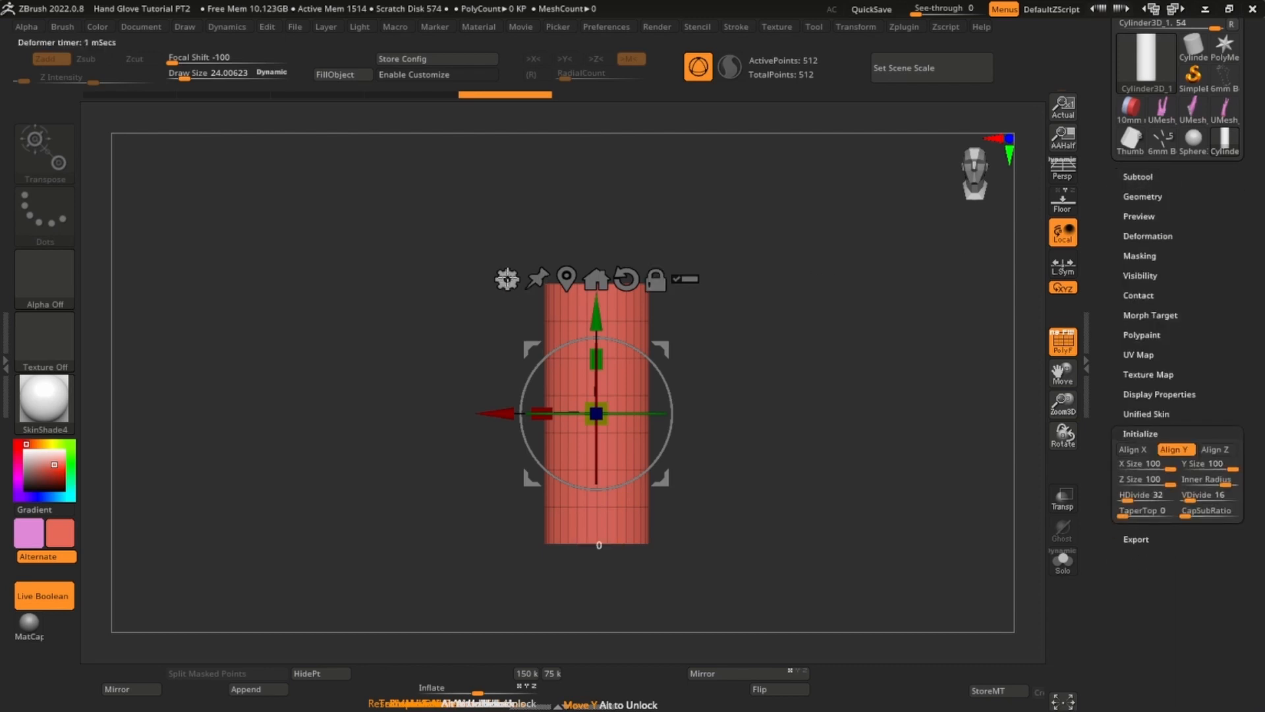
{"action": "scroll", "coordinate": [1202, 105], "scroll_direction": "up", "scroll_amount": 3}
{"action": "left_click", "coordinate": [1206, 114]}
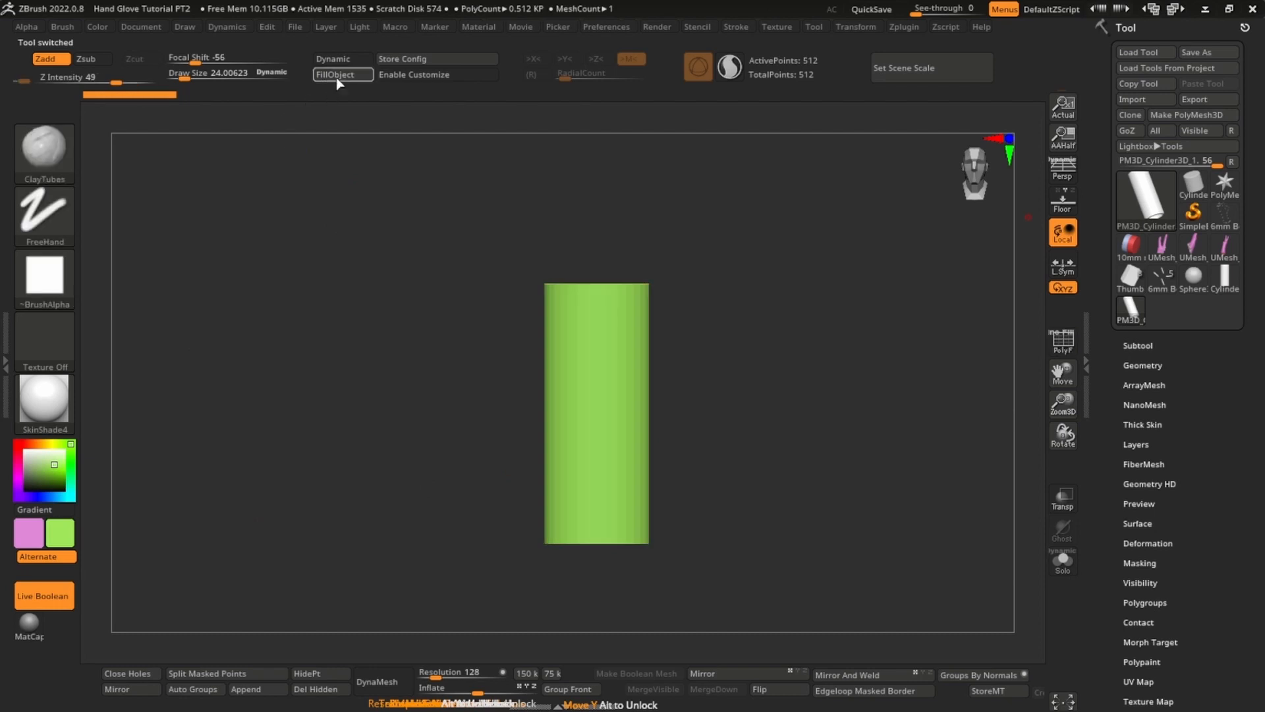
- Switch back to the hollow mid-hand model and append the green cylinder to it as a new subtool
{"action": "left_click", "coordinate": [1224, 249]}
{"action": "mouse_move", "coordinate": [719, 466]}
{"action": "left_mouse_down"}
{"action": "mouse_move", "coordinate": [681, 353]}
{"action": "mouse_move", "coordinate": [808, 354]}
{"action": "mouse_move", "coordinate": [795, 411]}
{"action": "left_mouse_up"}
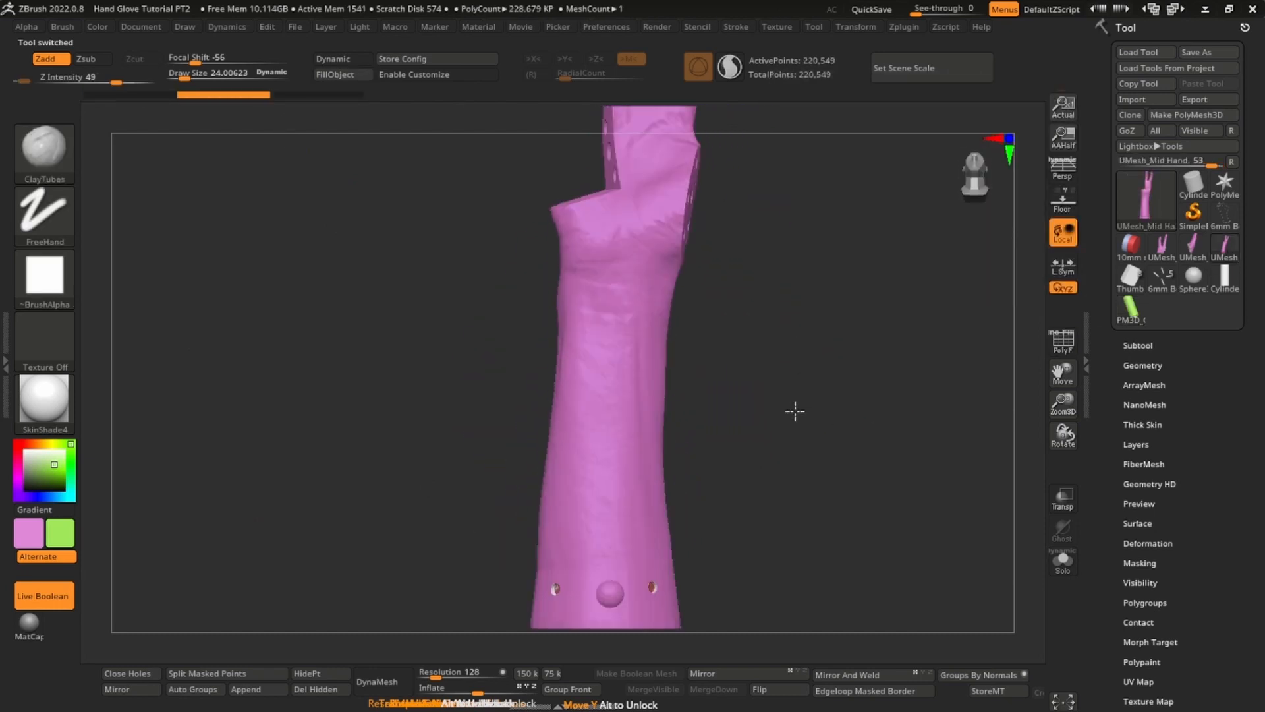
{"action": "left_click", "coordinate": [257, 690]}
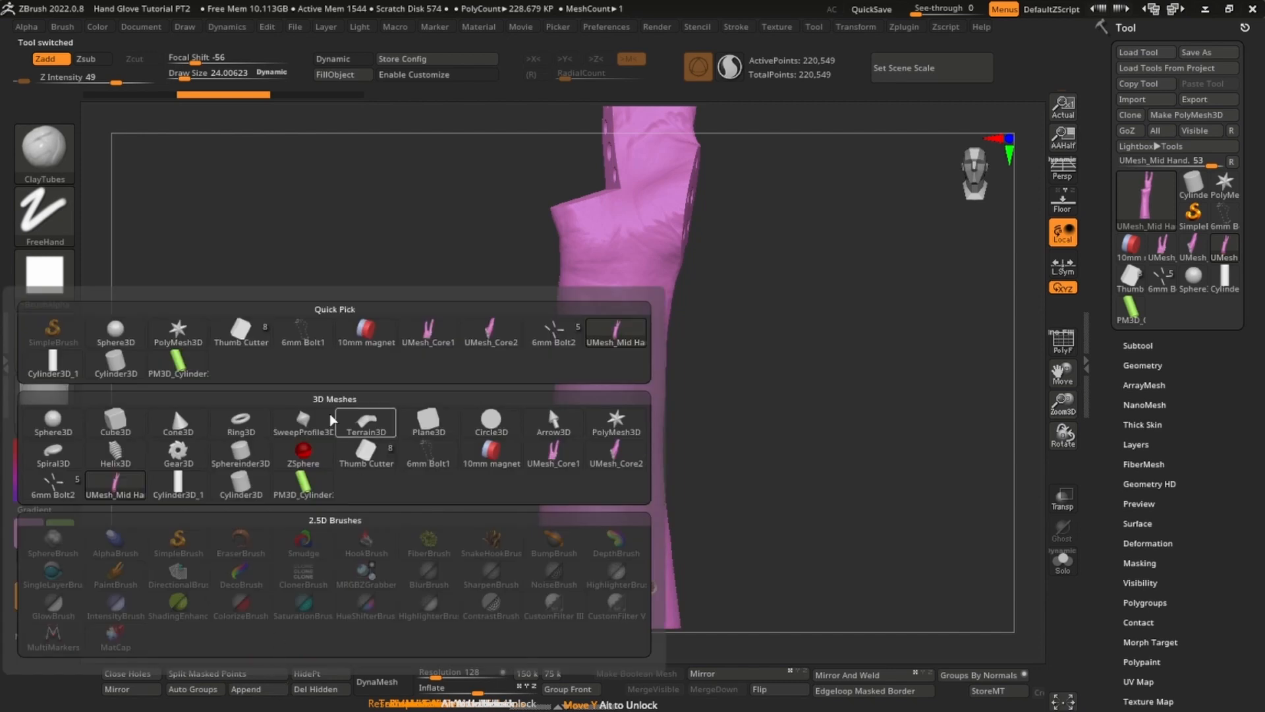
{"action": "left_click", "coordinate": [179, 359]}
{"action": "left_click", "coordinate": [901, 446], "text": "alt"}
{"action": "key", "text": "f"}
{"action": "key", "text": "w"}
- Scale down the appended cylinder and move it clear of the hand, beside the forearm opening
{"action": "left_click_drag", "start_coordinate": [568, 387], "coordinate": [636, 336]}
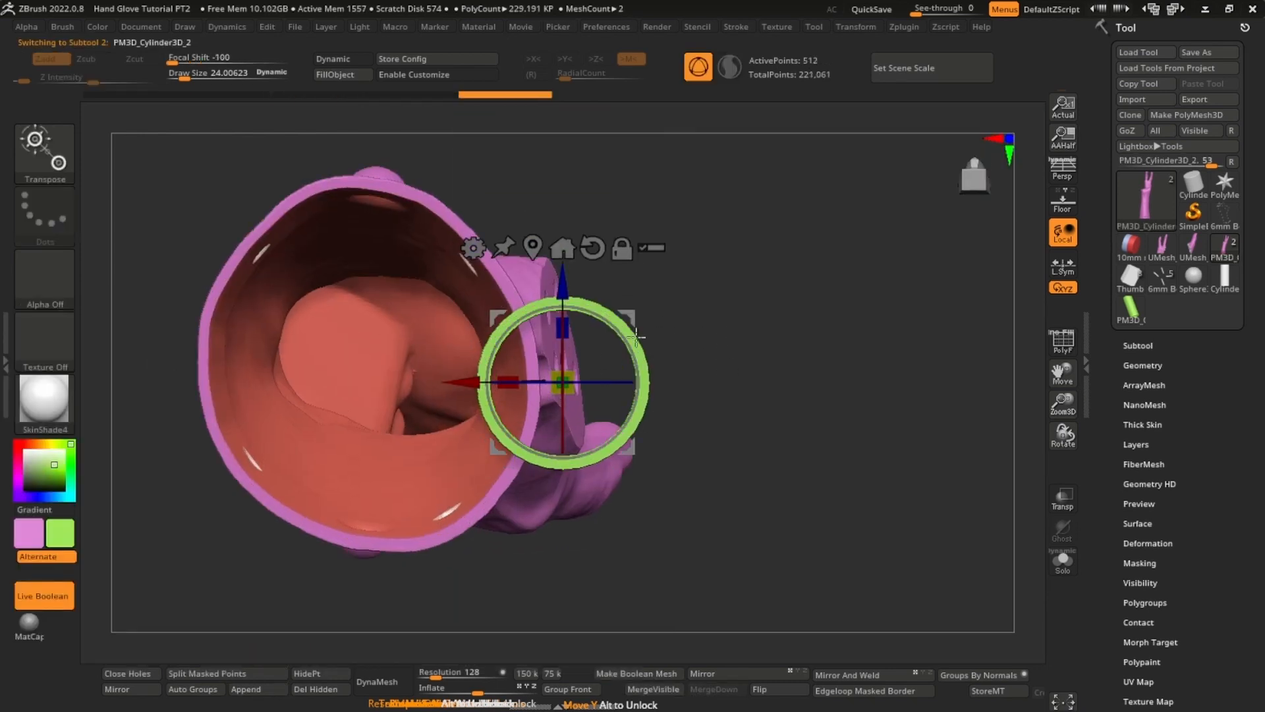
{"action": "left_click_drag", "start_coordinate": [573, 372], "coordinate": [550, 393]}
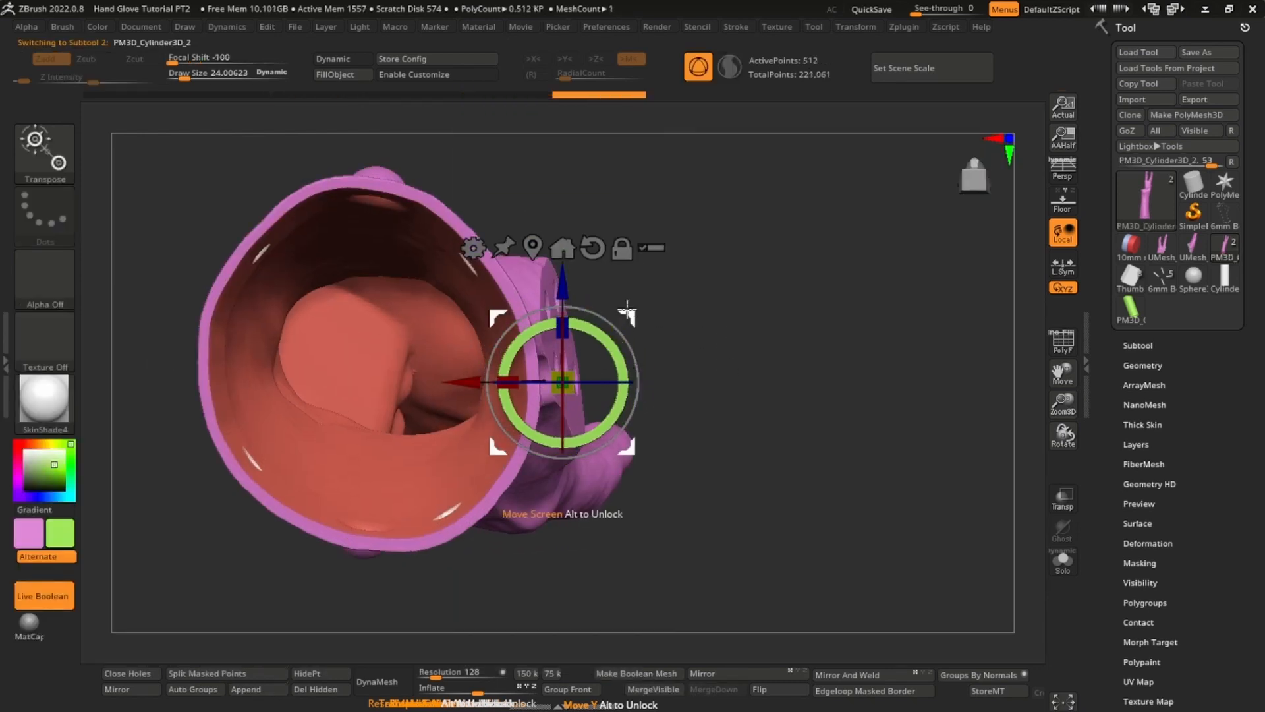
{"action": "mouse_move", "coordinate": [630, 327]}
{"action": "left_mouse_down"}
{"action": "mouse_move", "coordinate": [727, 303]}
{"action": "mouse_move", "coordinate": [827, 387]}
{"action": "mouse_move", "coordinate": [829, 320]}
{"action": "left_mouse_up"}
- Measure the cylinder's outer diameter with the transpose line and scale it down to about 25 units
{"action": "key", "text": "q"}
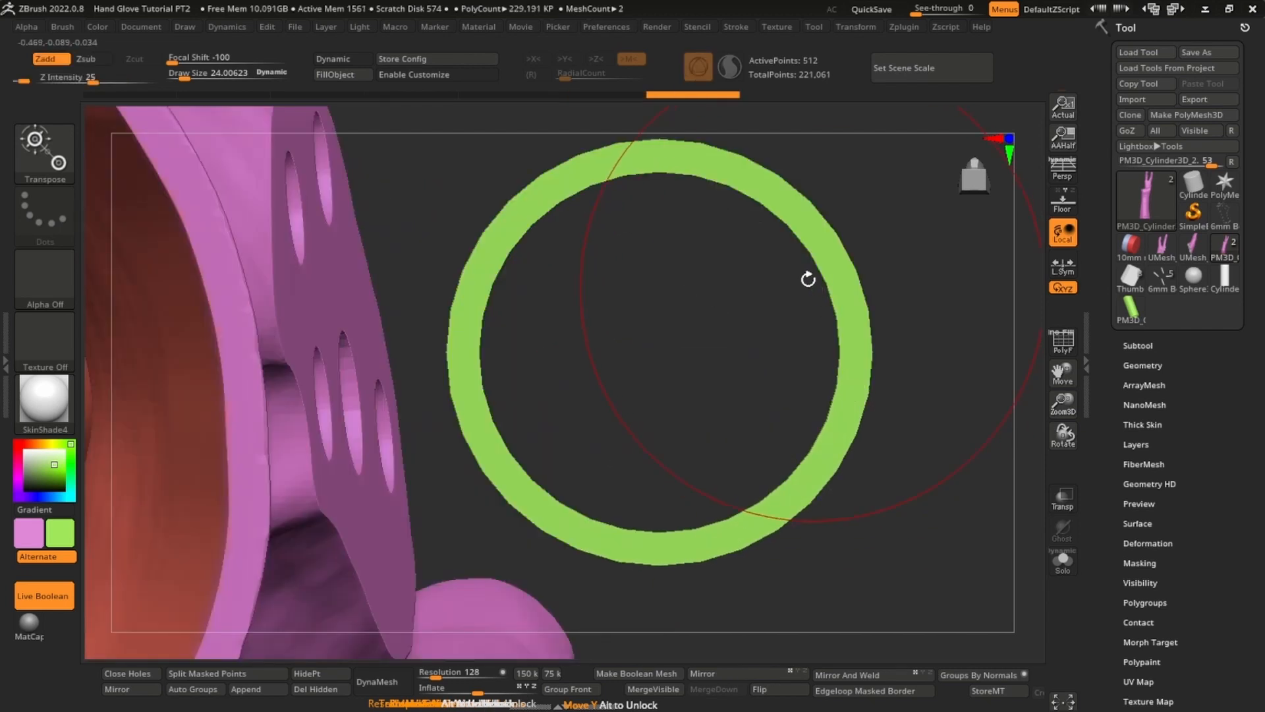
{"action": "key", "text": "w"}
{"action": "mouse_move", "coordinate": [761, 204]}
{"action": "left_mouse_down"}
{"action": "mouse_move", "coordinate": [560, 446]}
{"action": "mouse_move", "coordinate": [553, 487]}
{"action": "left_mouse_up"}
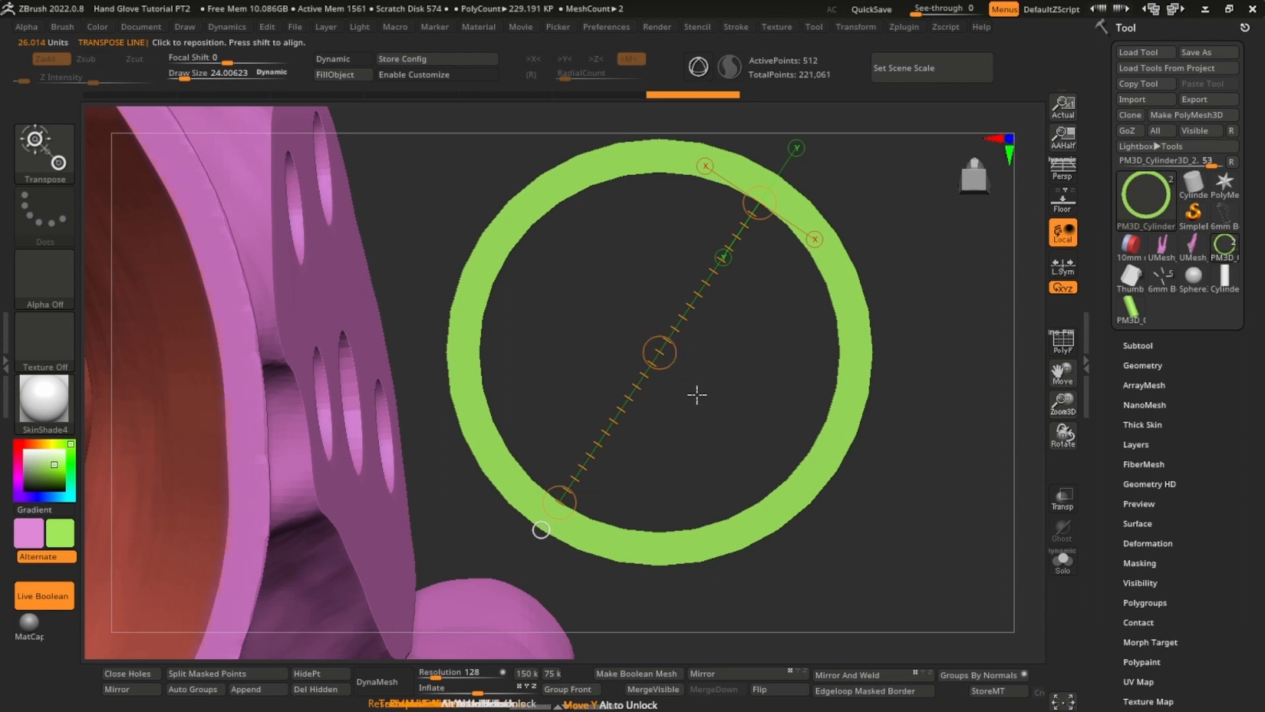
{"action": "left_click_drag", "start_coordinate": [697, 394], "coordinate": [777, 415], "text": "alt"}
{"action": "key", "text": "y"}
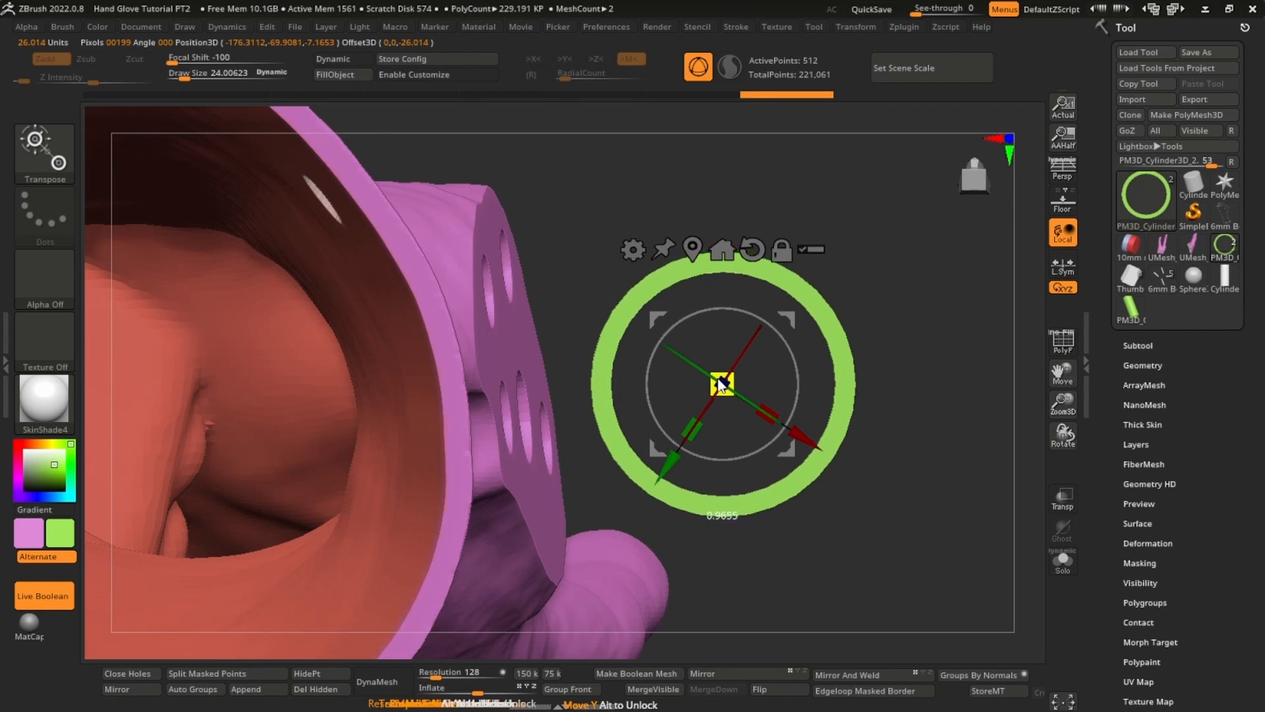
{"action": "left_click", "coordinate": [932, 68]}
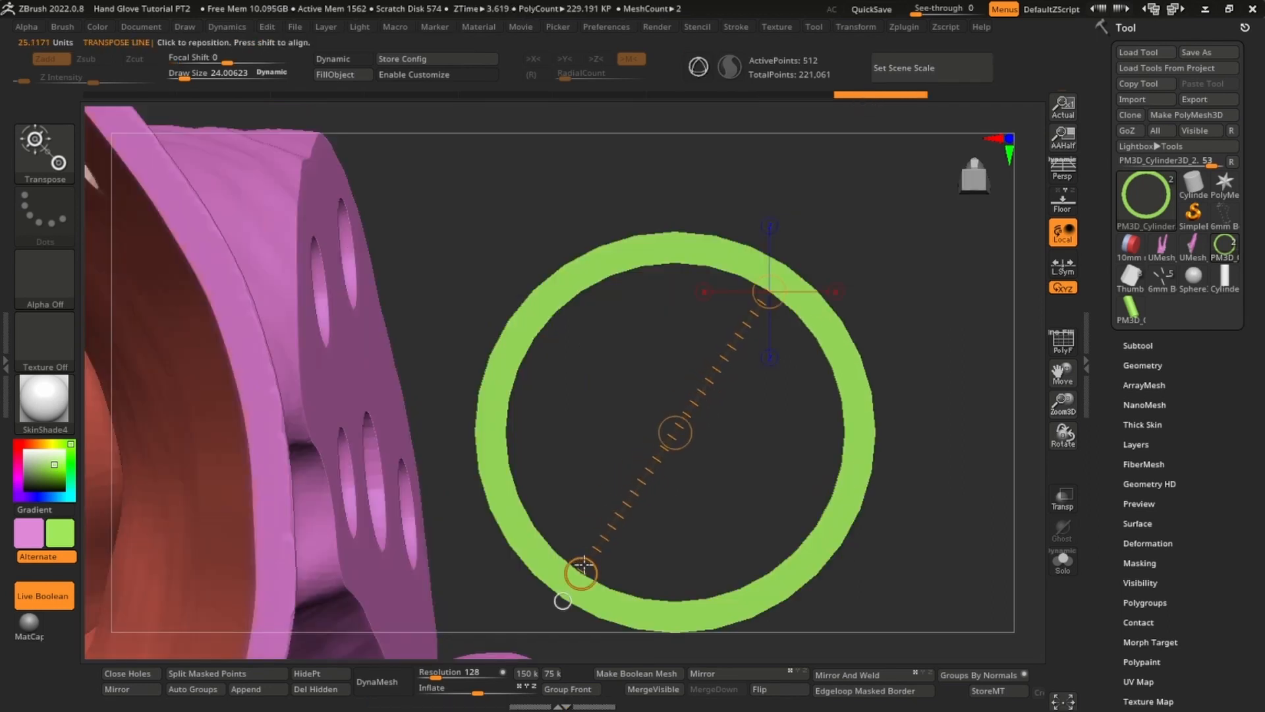
- Show the cylinder's wireframe in a straight side view and apply the Bend Curve deformer to it
{"action": "key", "text": "shift+f"}
{"action": "mouse_move", "coordinate": [730, 457]}
{"action": "left_mouse_down"}
{"action": "mouse_move", "coordinate": [720, 508]}
{"action": "mouse_move", "coordinate": [838, 409]}
{"action": "mouse_move", "coordinate": [865, 403]}
{"action": "mouse_move", "coordinate": [850, 297]}
{"action": "left_mouse_up"}
{"action": "mouse_move", "coordinate": [850, 296]}
{"action": "left_mouse_down"}
{"action": "mouse_move", "coordinate": [824, 287]}
{"action": "mouse_move", "coordinate": [847, 412]}
{"action": "left_mouse_up"}
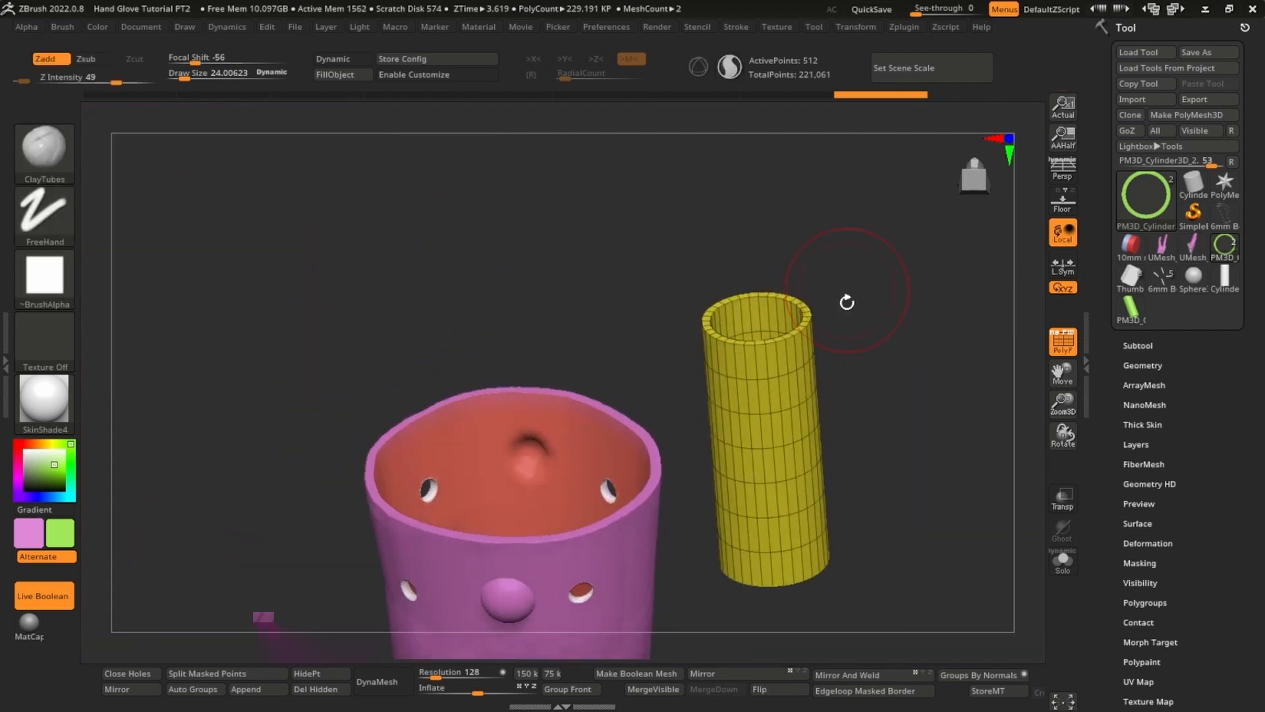
{"action": "mouse_move", "coordinate": [843, 299]}
{"action": "left_mouse_down", "text": "shift"}
{"action": "mouse_move", "coordinate": [873, 330]}
{"action": "mouse_move", "coordinate": [881, 389]}
{"action": "mouse_move", "coordinate": [819, 416]}
{"action": "left_mouse_up", "text": "shift"}
{"action": "key", "text": "w"}
{"action": "key", "text": "y"}
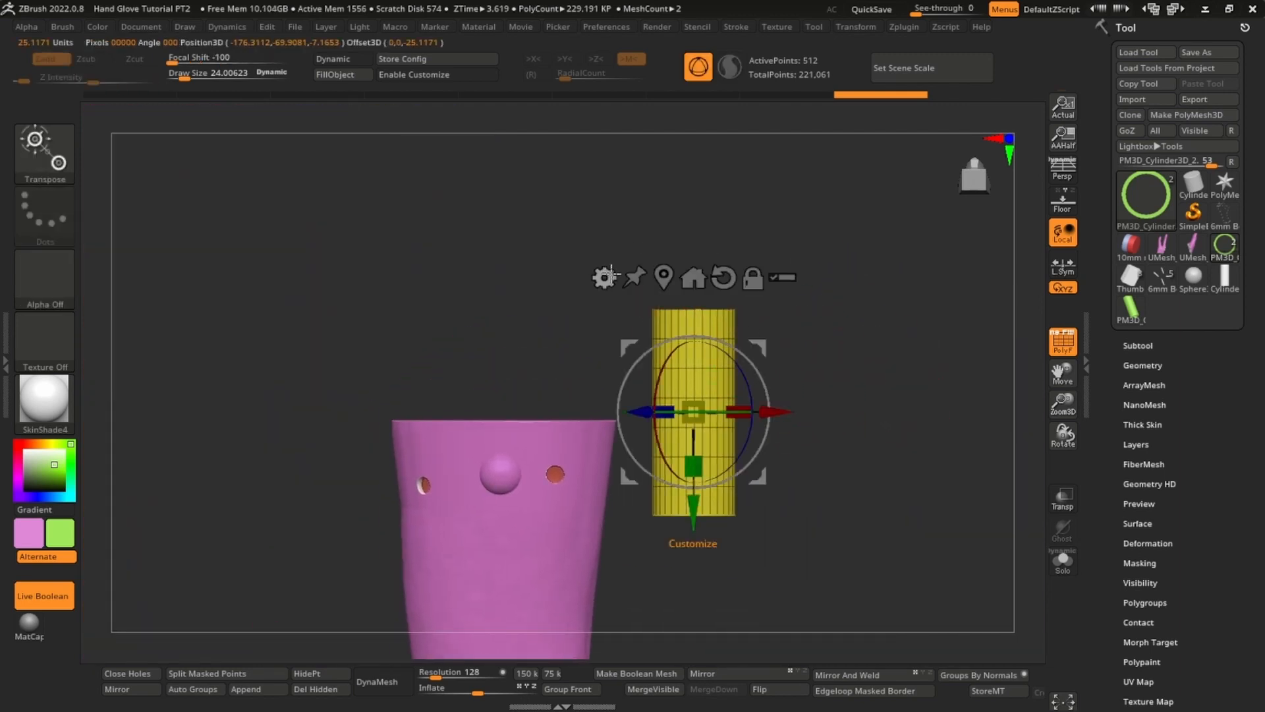
{"action": "left_click", "coordinate": [605, 277]}
{"action": "left_click", "coordinate": [730, 314]}
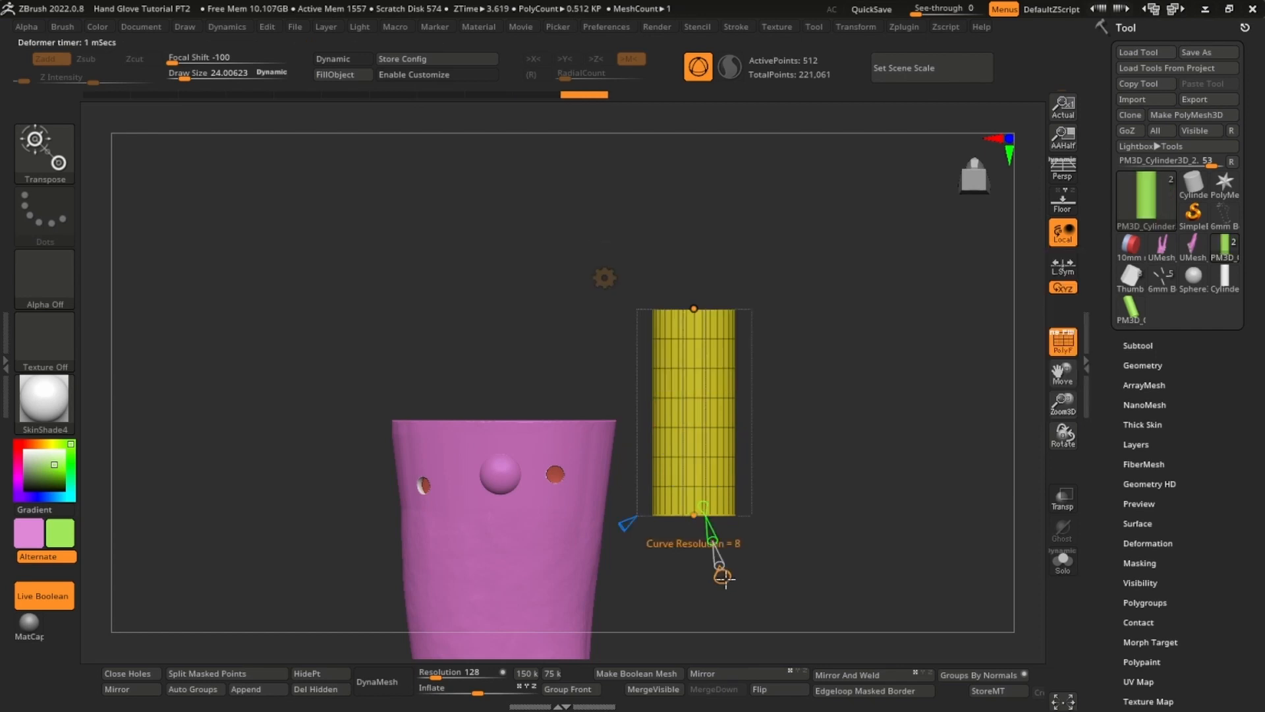
- Reduce the bend curve to three control points and bend the cylinder into an elbow whose lower end curves sideways
{"action": "left_click_drag", "start_coordinate": [831, 315], "coordinate": [831, 402]}
{"action": "left_click_drag", "start_coordinate": [832, 402], "coordinate": [672, 513], "text": "alt"}
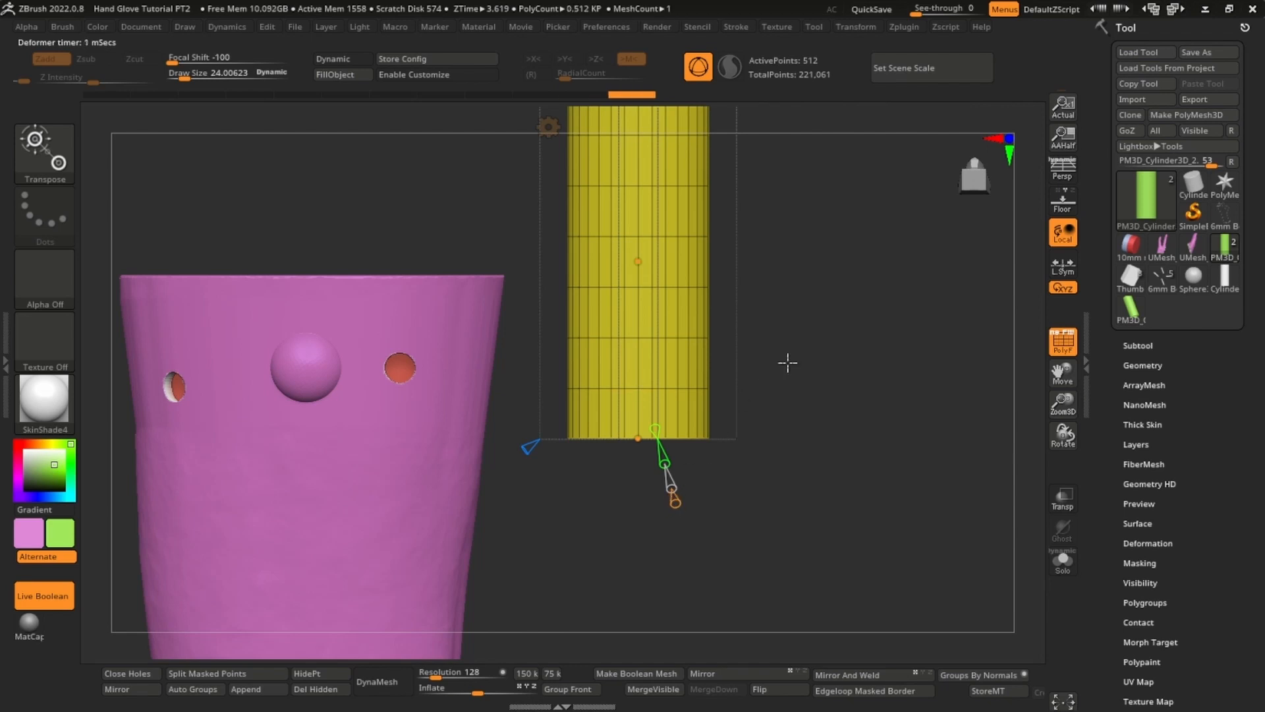
{"action": "left_click_drag", "start_coordinate": [788, 363], "coordinate": [758, 438], "text": "alt"}
{"action": "left_click_drag", "start_coordinate": [626, 378], "coordinate": [652, 381]}
{"action": "key", "text": "ctrl+z"}
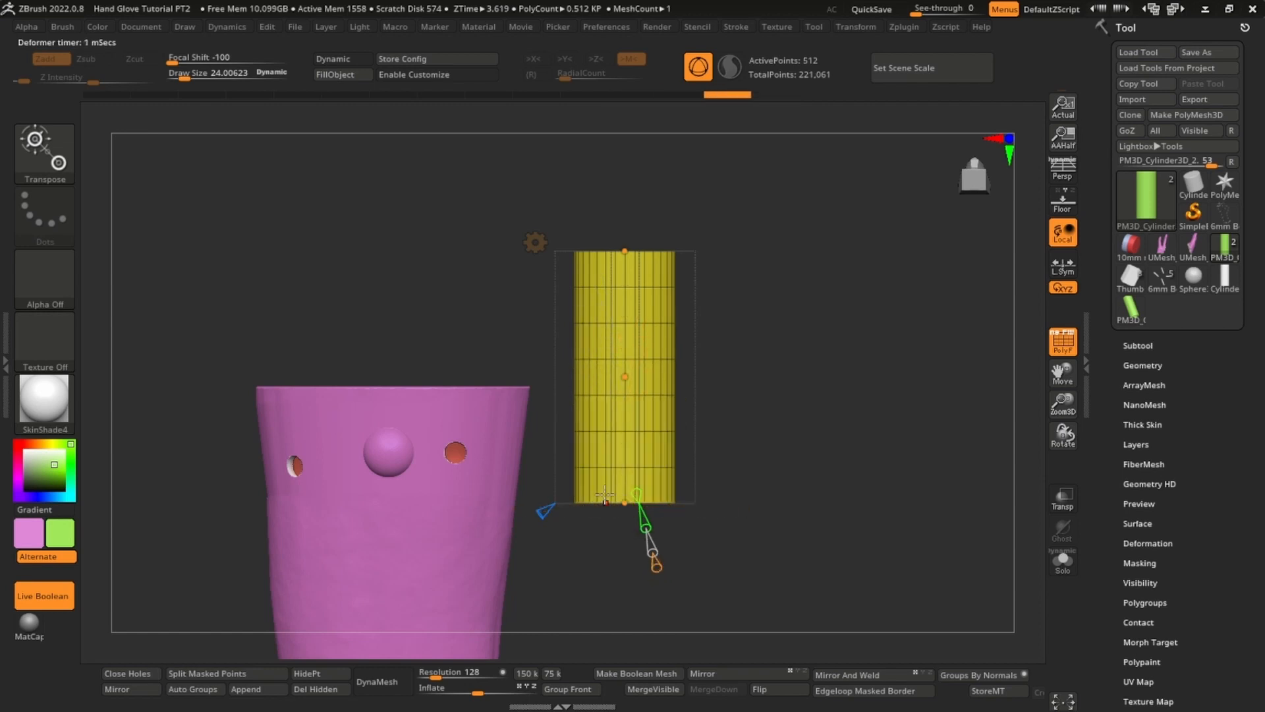
{"action": "left_click_drag", "start_coordinate": [621, 506], "coordinate": [647, 398]}
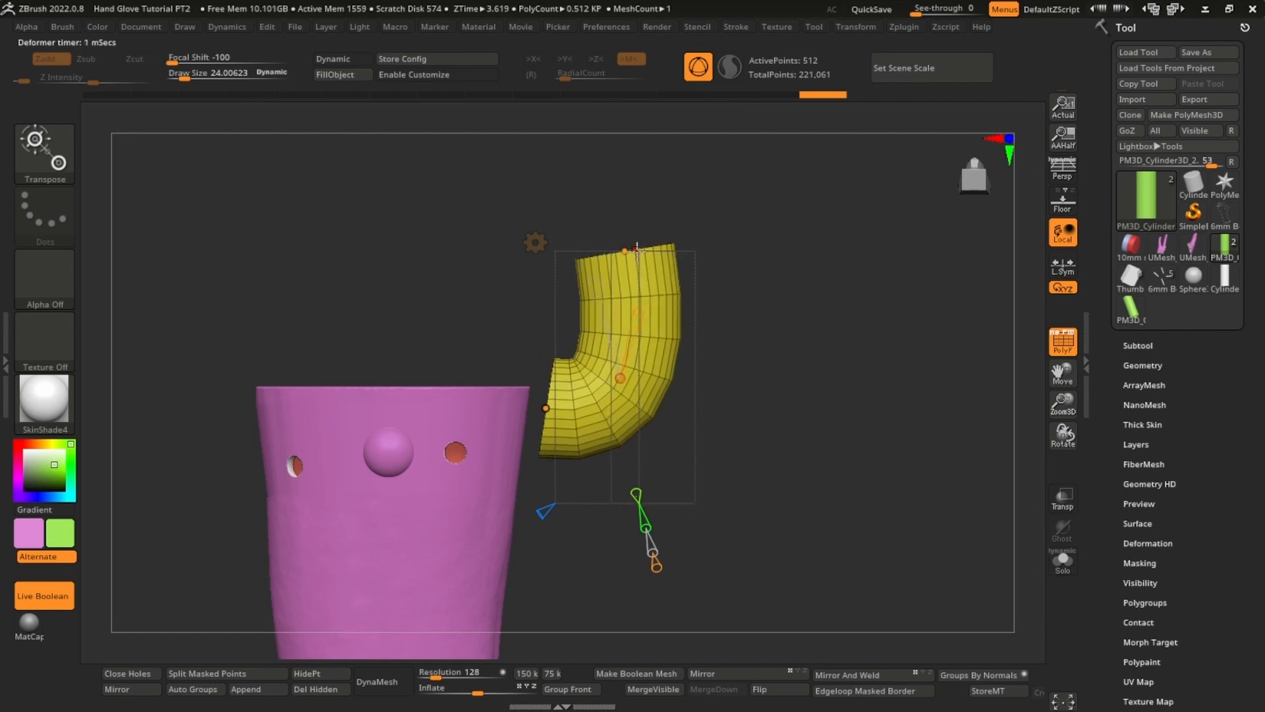
{"action": "left_click_drag", "start_coordinate": [637, 251], "coordinate": [635, 261]}
{"action": "left_click_drag", "start_coordinate": [622, 391], "coordinate": [622, 401]}
{"action": "left_click_drag", "start_coordinate": [558, 454], "coordinate": [551, 495]}
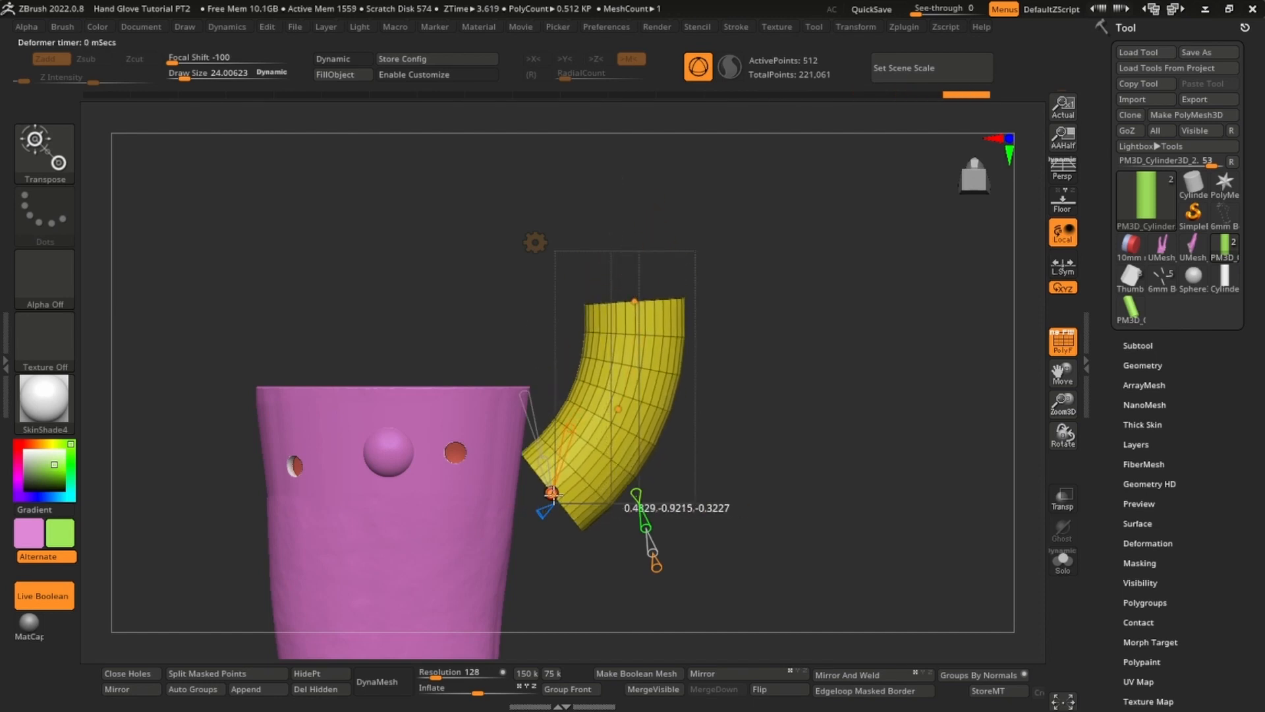
- Move the bent tube inside the forearm opening and lower it into the forearm using transparency
{"action": "left_click_drag", "start_coordinate": [580, 540], "coordinate": [745, 567]}
{"action": "left_click_drag", "start_coordinate": [715, 369], "coordinate": [783, 411]}
{"action": "left_click_drag", "start_coordinate": [792, 335], "coordinate": [794, 311]}
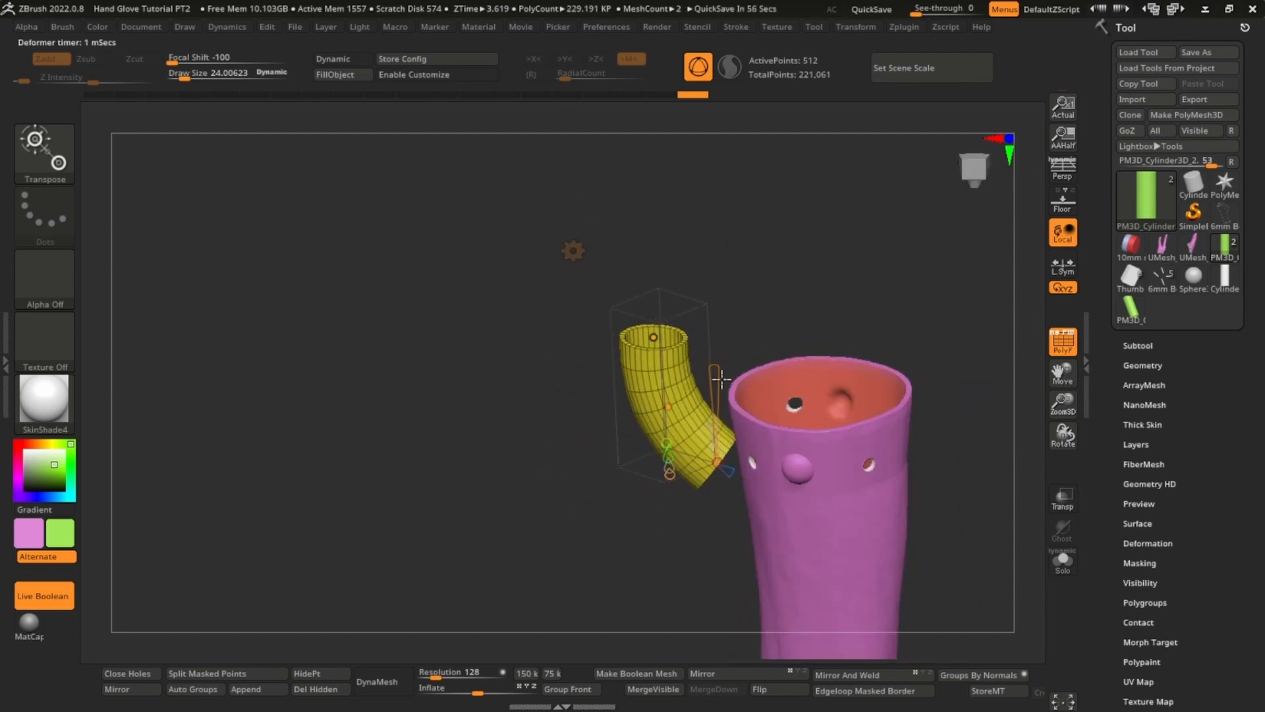
{"action": "left_click_drag", "start_coordinate": [728, 354], "coordinate": [782, 317]}
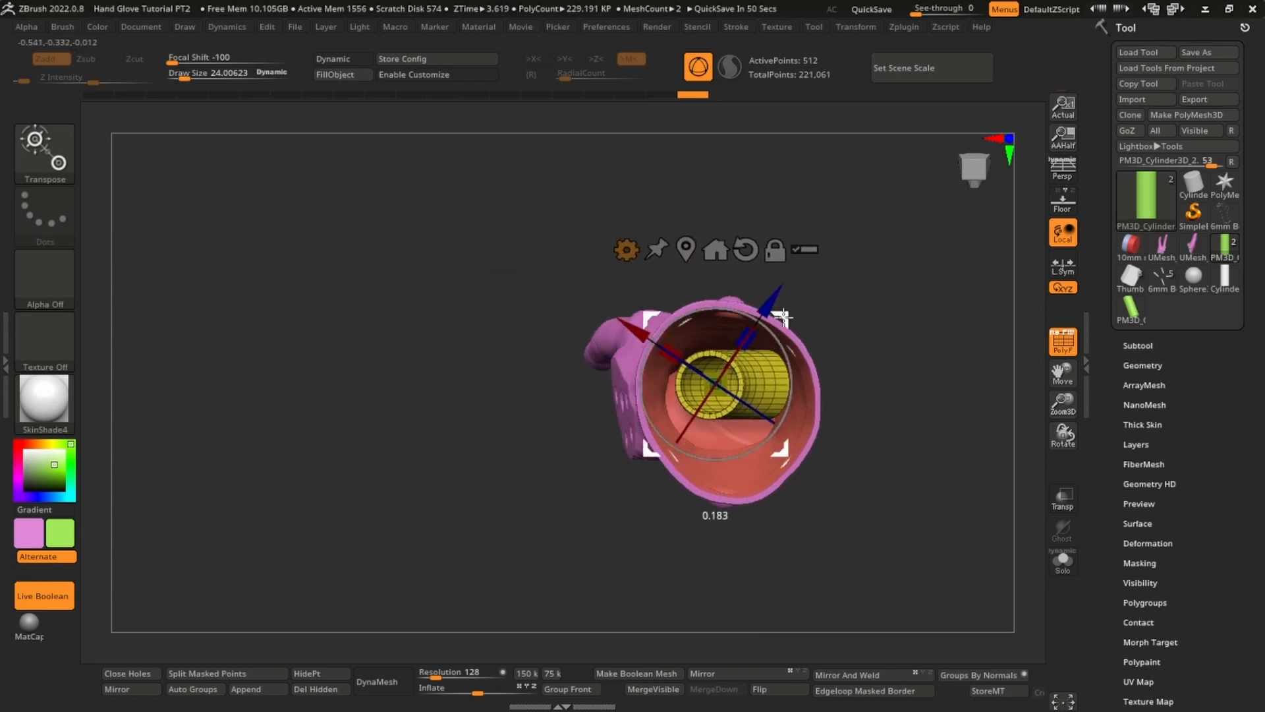
{"action": "left_click_drag", "start_coordinate": [879, 337], "coordinate": [867, 213]}
{"action": "left_click", "coordinate": [1062, 499]}
{"action": "left_click_drag", "start_coordinate": [705, 489], "coordinate": [706, 595]}
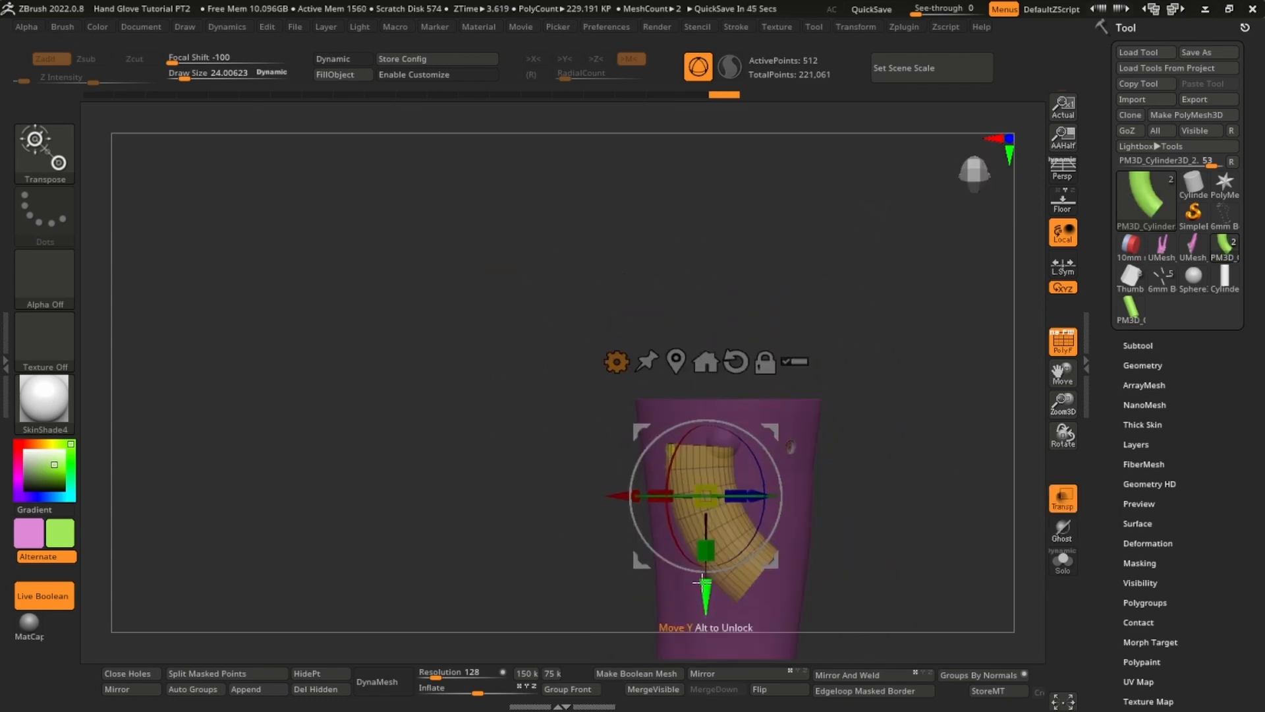
- Reposition and rotate the tube inside the forearm, with its upper end facing the opening and its bend toward the wall
{"action": "left_click_drag", "start_coordinate": [849, 439], "coordinate": [1008, 467]}
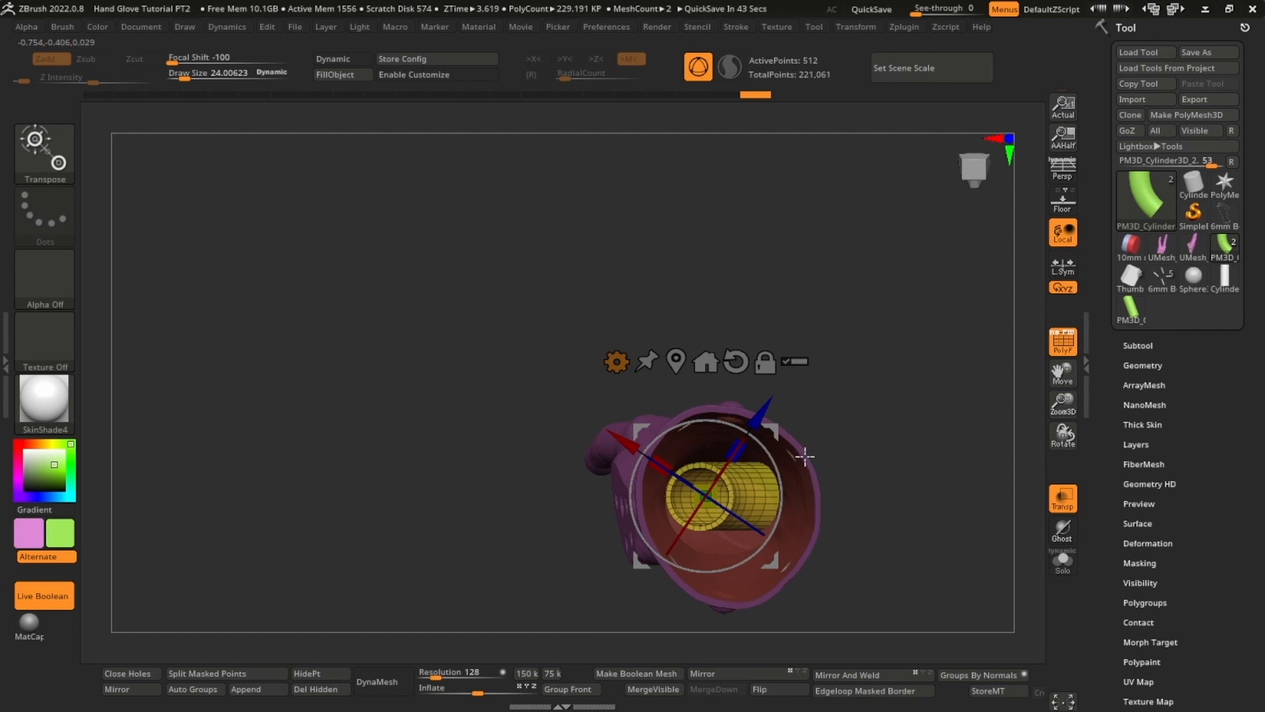
{"action": "mouse_move", "coordinate": [804, 455]}
{"action": "left_mouse_down"}
{"action": "mouse_move", "coordinate": [920, 348]}
{"action": "mouse_move", "coordinate": [847, 409]}
{"action": "mouse_move", "coordinate": [875, 401]}
{"action": "mouse_move", "coordinate": [878, 514]}
{"action": "mouse_move", "coordinate": [828, 358]}
{"action": "mouse_move", "coordinate": [883, 322]}
{"action": "mouse_move", "coordinate": [858, 376]}
{"action": "mouse_move", "coordinate": [887, 254]}
{"action": "mouse_move", "coordinate": [737, 429]}
{"action": "mouse_move", "coordinate": [733, 358]}
{"action": "left_mouse_up"}
{"action": "key", "text": "q"}
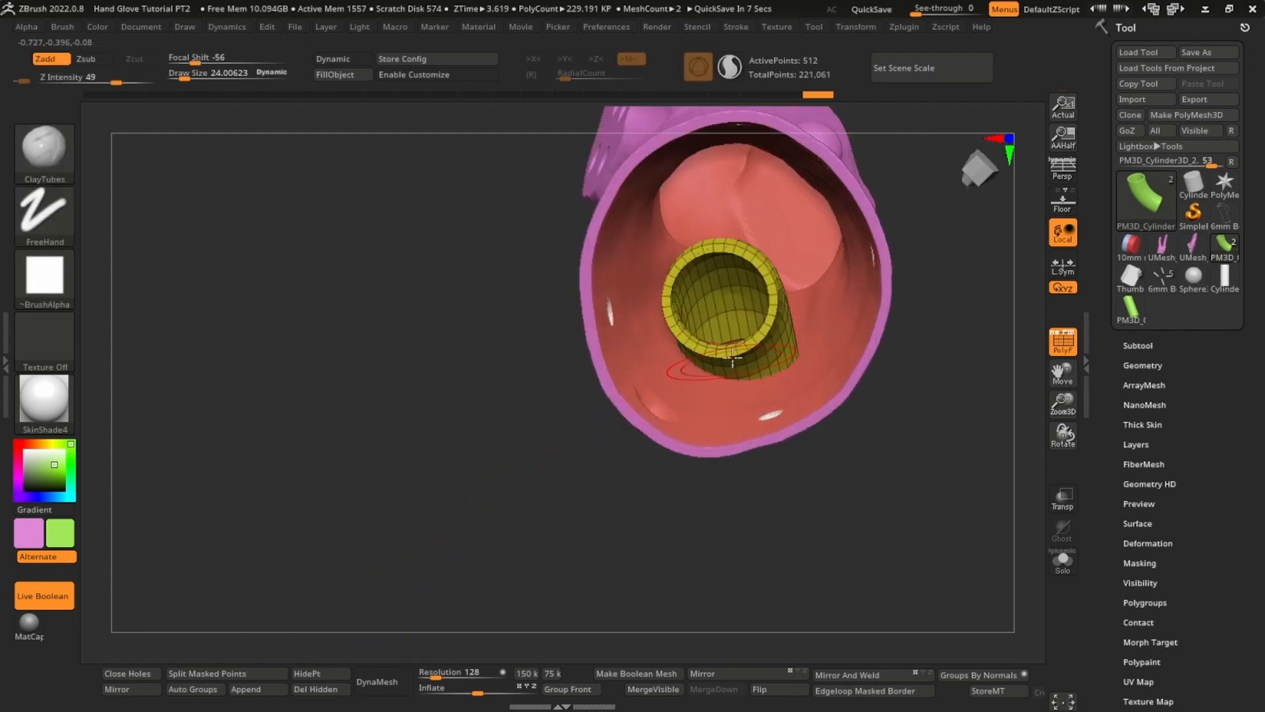
{"action": "mouse_move", "coordinate": [733, 357]}
{"action": "right_mouse_down"}
{"action": "mouse_move", "coordinate": [764, 322]}
{"action": "mouse_move", "coordinate": [736, 347]}
{"action": "mouse_move", "coordinate": [721, 310]}
{"action": "mouse_move", "coordinate": [688, 389]}
{"action": "mouse_move", "coordinate": [734, 428]}
{"action": "right_mouse_up"}
{"action": "key", "text": "w"}
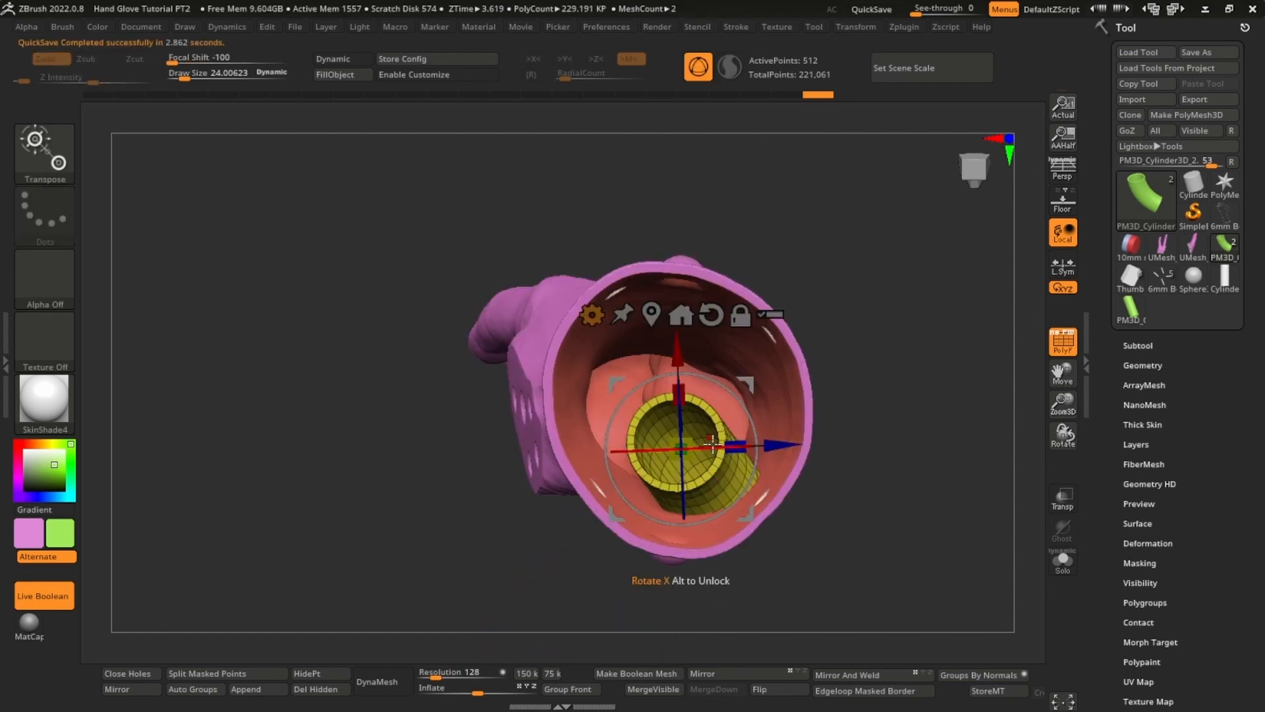
{"action": "left_click_drag", "start_coordinate": [680, 429], "coordinate": [681, 434]}
{"action": "right_click_drag", "start_coordinate": [871, 323], "coordinate": [862, 403], "text": "ctrl"}
{"action": "right_click_drag", "start_coordinate": [861, 403], "coordinate": [689, 354], "text": "alt"}
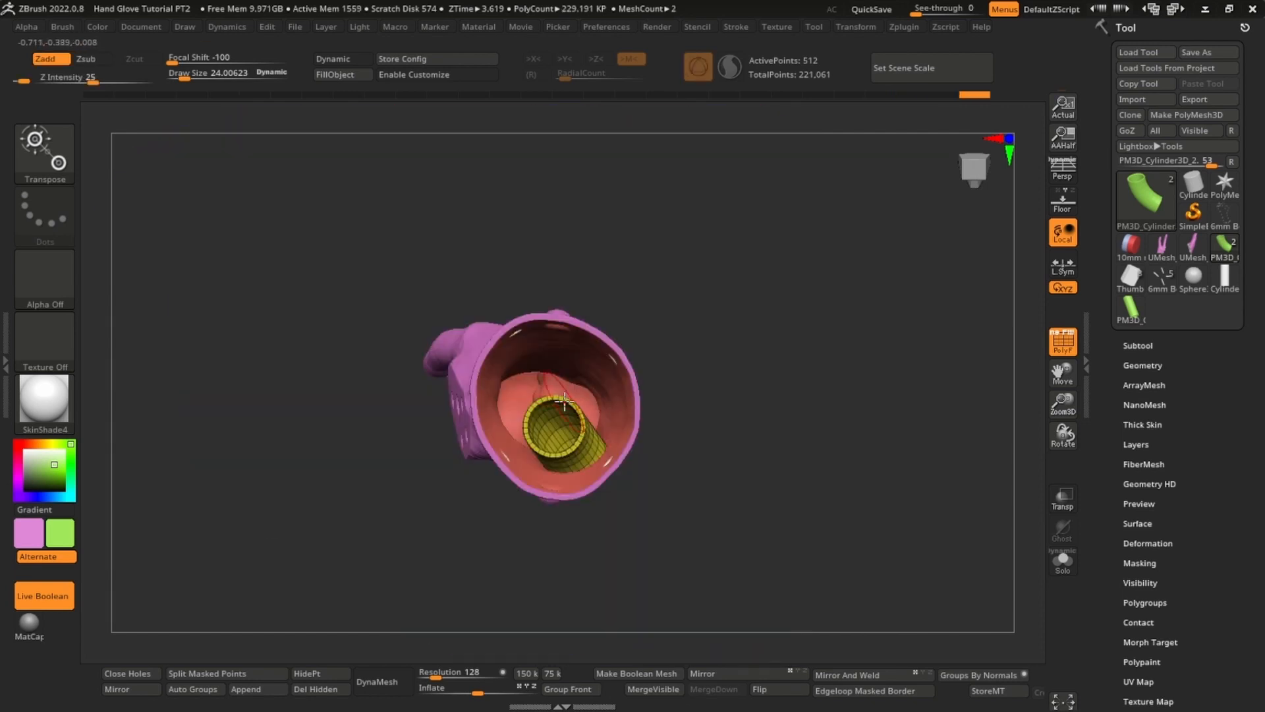
- Examine from several angles how the bent tube sits in the forearm and where its lower end meets the wall
{"action": "right_click_drag", "start_coordinate": [566, 369], "coordinate": [546, 430]}
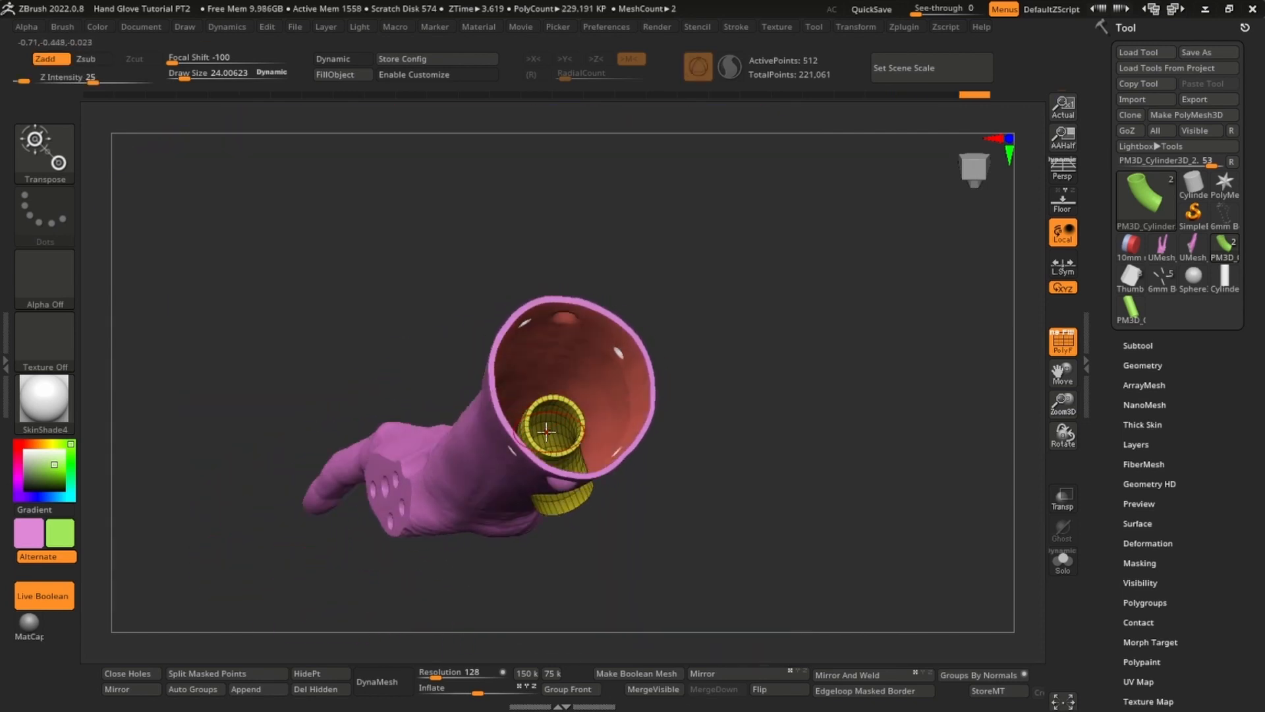
{"action": "mouse_move", "coordinate": [620, 377]}
{"action": "right_mouse_down"}
{"action": "mouse_move", "coordinate": [604, 403]}
{"action": "mouse_move", "coordinate": [623, 358]}
{"action": "right_mouse_up"}
{"action": "key", "text": "w"}
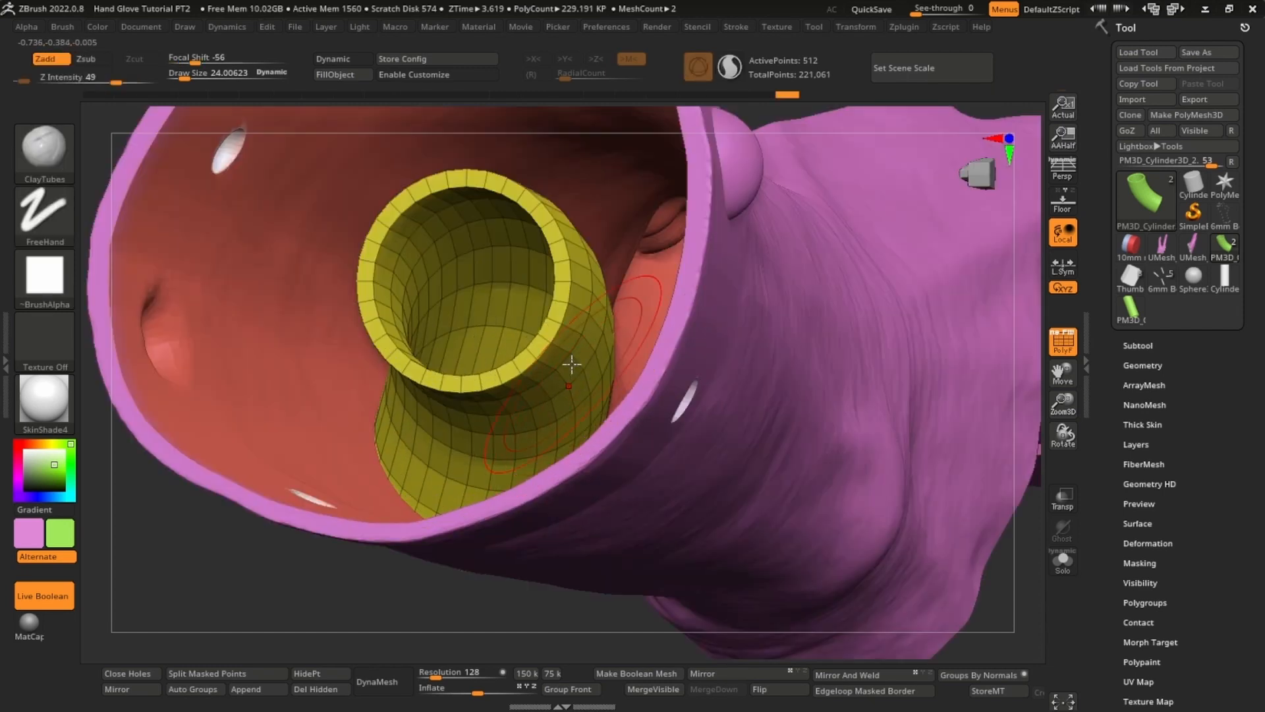
{"action": "mouse_move", "coordinate": [573, 362]}
{"action": "right_mouse_down"}
{"action": "mouse_move", "coordinate": [565, 423]}
{"action": "mouse_move", "coordinate": [535, 369]}
{"action": "mouse_move", "coordinate": [544, 311]}
{"action": "mouse_move", "coordinate": [573, 366]}
{"action": "mouse_move", "coordinate": [722, 390]}
{"action": "right_mouse_up"}
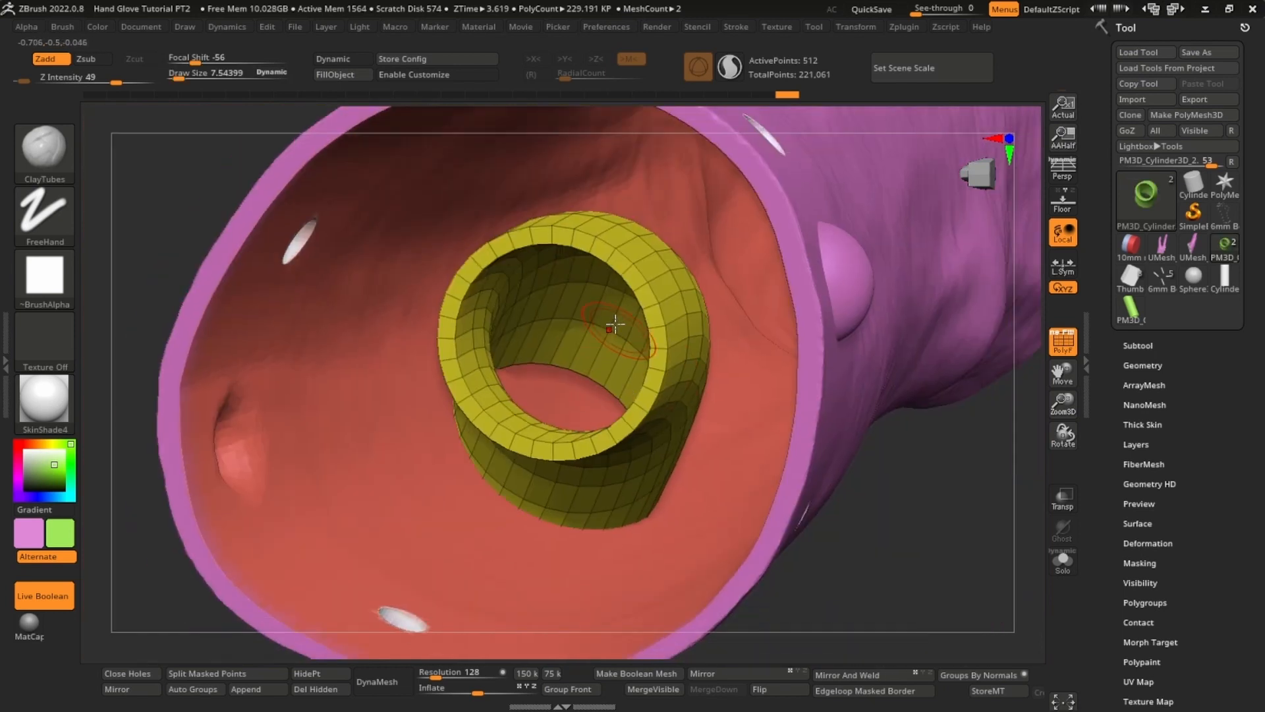
{"action": "right_click_drag", "start_coordinate": [614, 324], "coordinate": [819, 365]}
{"action": "key", "text": "w"}
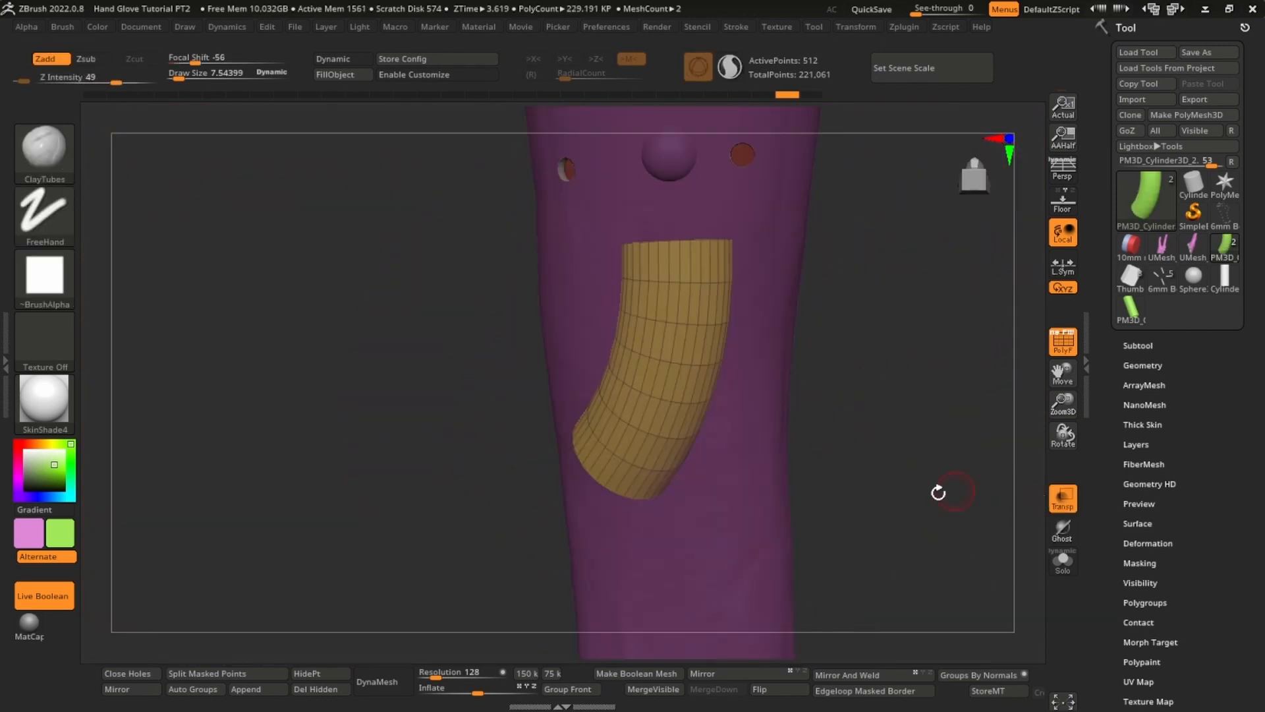
{"action": "right_click_drag", "start_coordinate": [938, 492], "coordinate": [874, 429], "text": "ctrl"}
{"action": "right_click_drag", "start_coordinate": [799, 418], "coordinate": [837, 389]}
- Raise the tube's bend curve resolution to five control points for finer shaping
{"action": "key", "text": "w"}
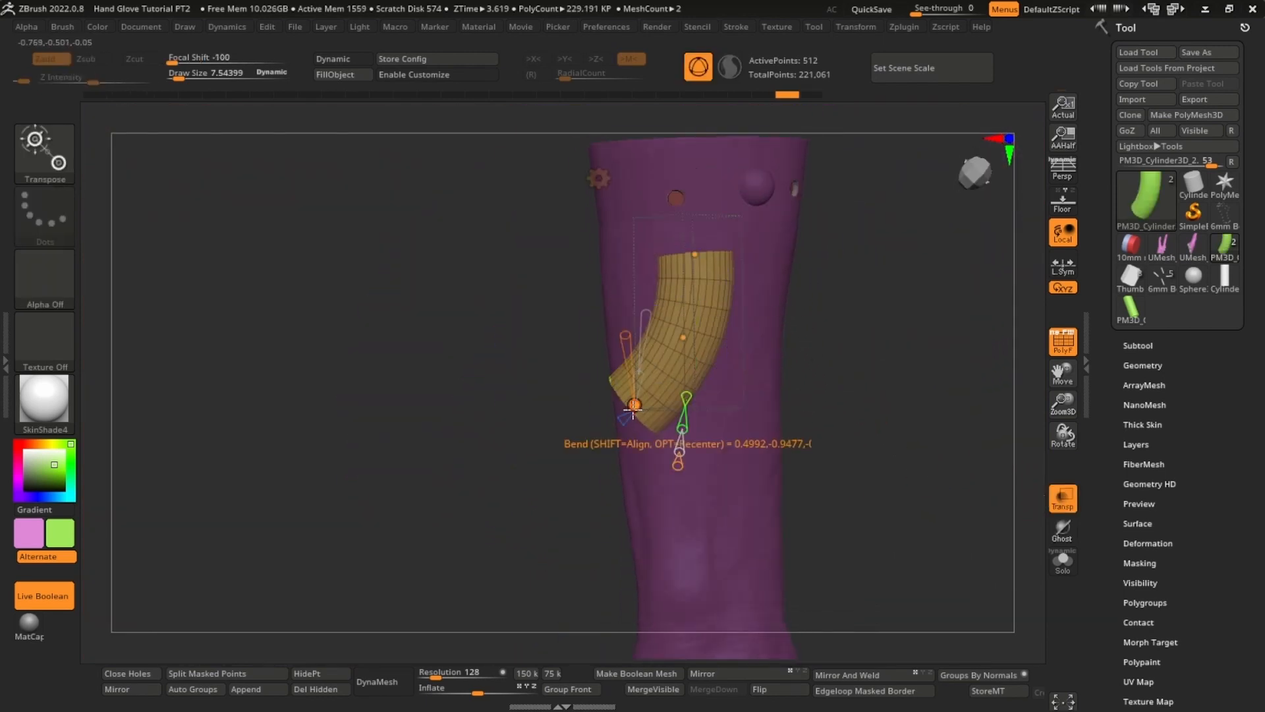
{"action": "left_click_drag", "start_coordinate": [618, 420], "coordinate": [634, 404]}
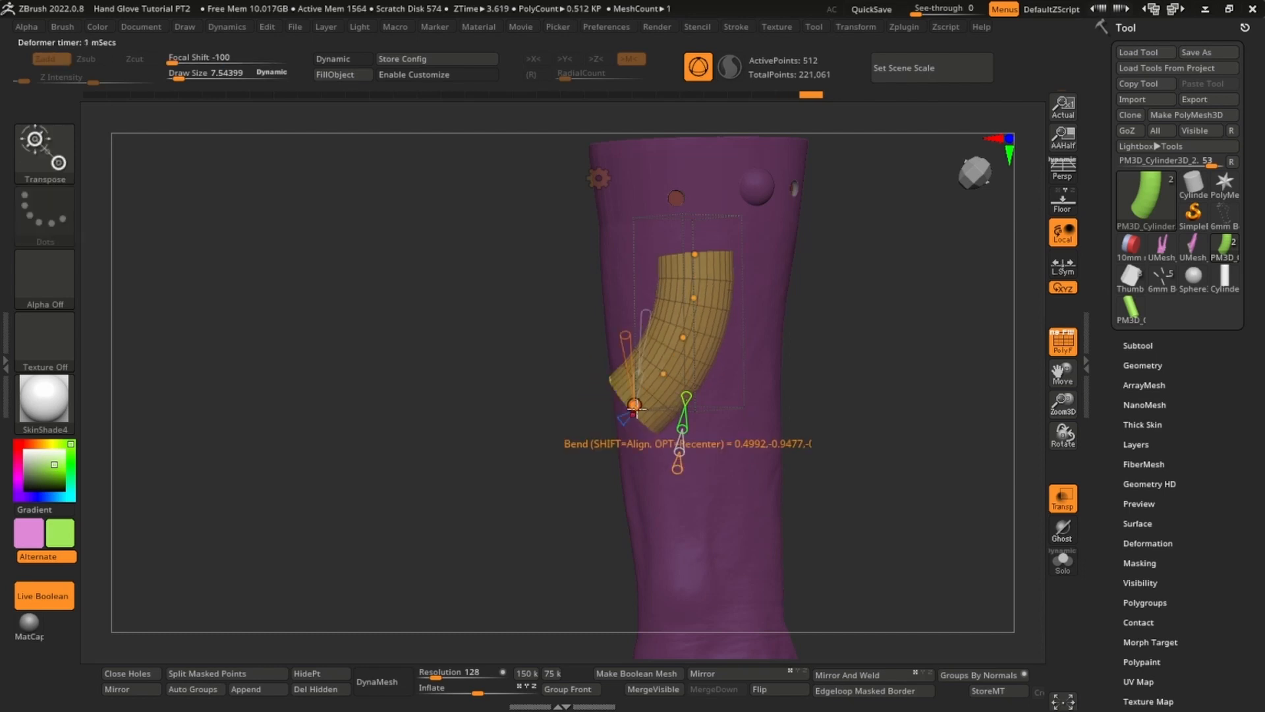
{"action": "left_click_drag", "start_coordinate": [658, 399], "coordinate": [659, 393]}
- Reshape the tube's bend curve so its lower end exits through the forearm wall, checking the fit with and without transparency
{"action": "left_click", "coordinate": [1063, 498]}
{"action": "right_click_drag", "start_coordinate": [876, 336], "coordinate": [821, 314]}
{"action": "left_click", "coordinate": [1063, 498]}
{"action": "right_click_drag", "start_coordinate": [843, 422], "coordinate": [850, 455]}
{"action": "left_click_drag", "start_coordinate": [695, 404], "coordinate": [702, 359]}
{"action": "right_click_drag", "start_coordinate": [847, 362], "coordinate": [832, 435], "text": "shift"}
{"action": "key", "text": "q"}
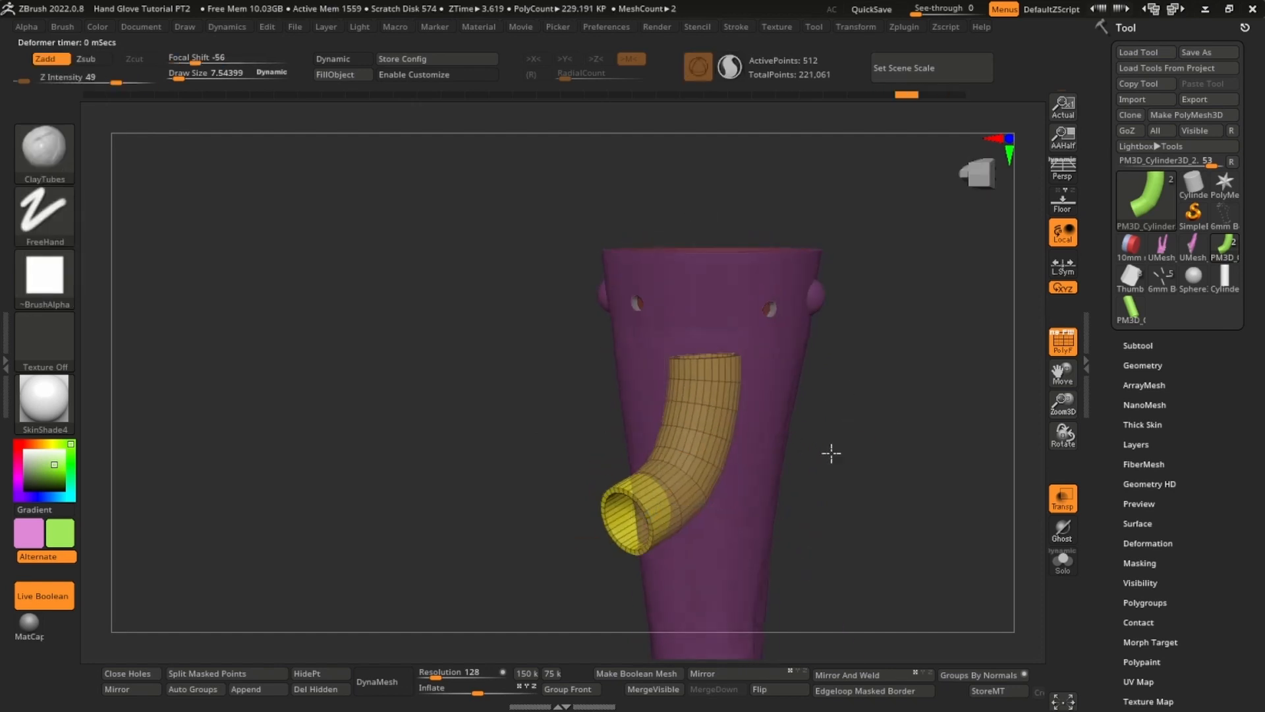
{"action": "left_click", "coordinate": [1062, 498]}
{"action": "right_click_drag", "start_coordinate": [923, 514], "coordinate": [886, 471], "text": "ctrl"}
{"action": "right_click_drag", "start_coordinate": [886, 471], "coordinate": [857, 419]}
{"action": "right_click_drag", "start_coordinate": [780, 370], "coordinate": [758, 329]}
{"action": "right_click_drag", "start_coordinate": [758, 329], "coordinate": [651, 214], "text": "ctrl"}
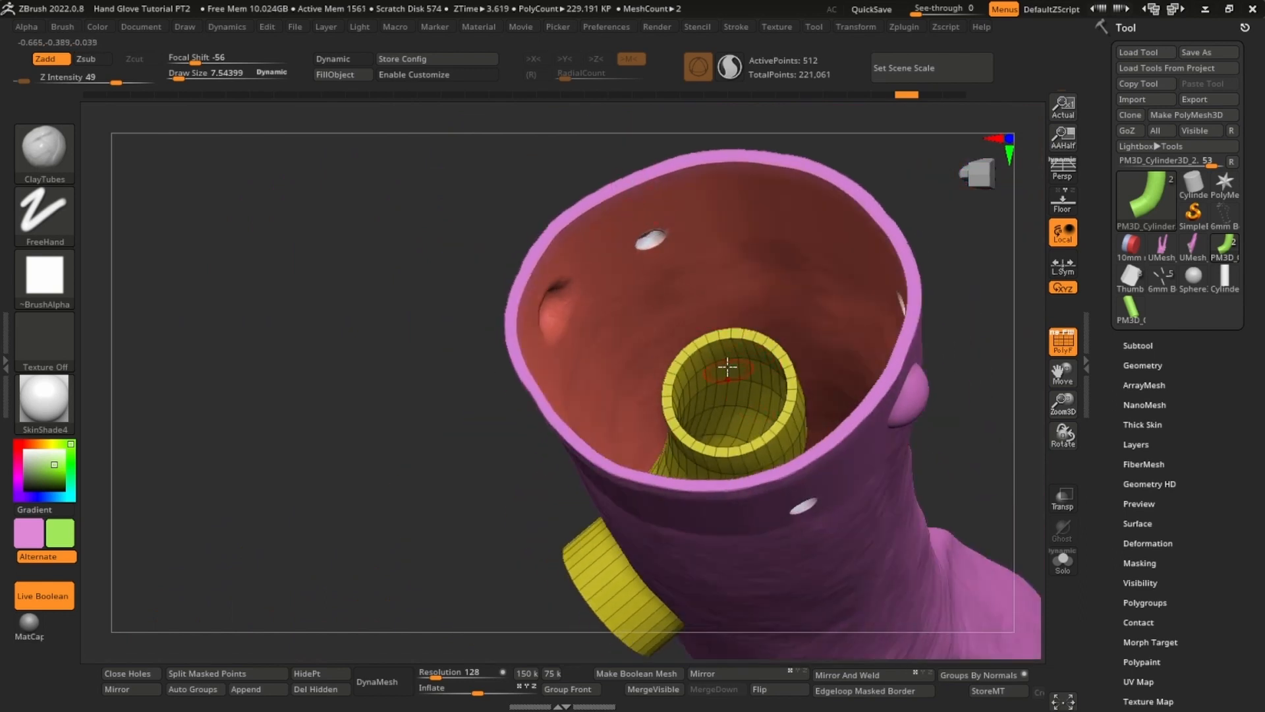
- Insert edge loops around the inner wall of the bent tube's upper end with ZModeler, forming a narrow band
{"action": "mouse_move", "coordinate": [727, 368]}
{"action": "right_mouse_down", "text": "ctrl"}
{"action": "mouse_move", "coordinate": [745, 370]}
{"action": "mouse_move", "coordinate": [736, 391]}
{"action": "right_mouse_up", "text": "ctrl"}
{"action": "key", "text": "b"}
{"action": "key", "text": "z"}
{"action": "key", "text": "m"}
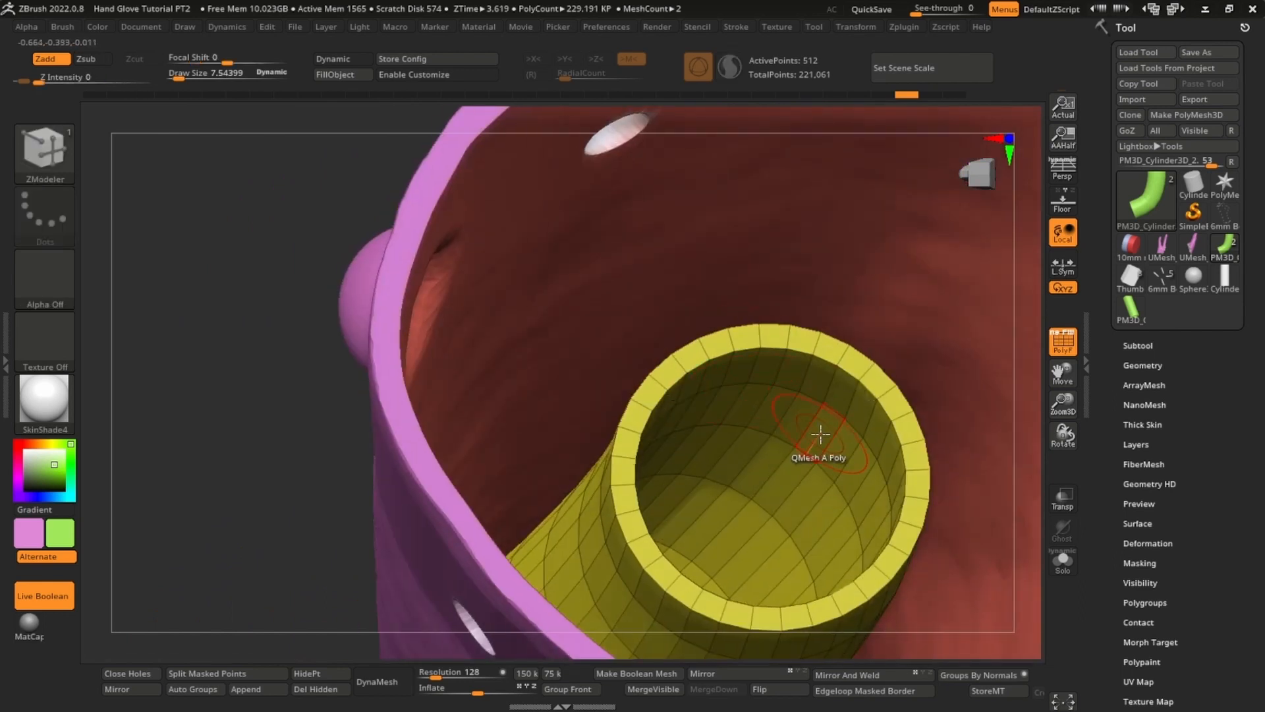
{"action": "mouse_move", "coordinate": [799, 458]}
{"action": "right_mouse_down", "text": "ctrl"}
{"action": "mouse_move", "coordinate": [805, 430]}
{"action": "mouse_move", "coordinate": [785, 465]}
{"action": "right_mouse_up", "text": "ctrl"}
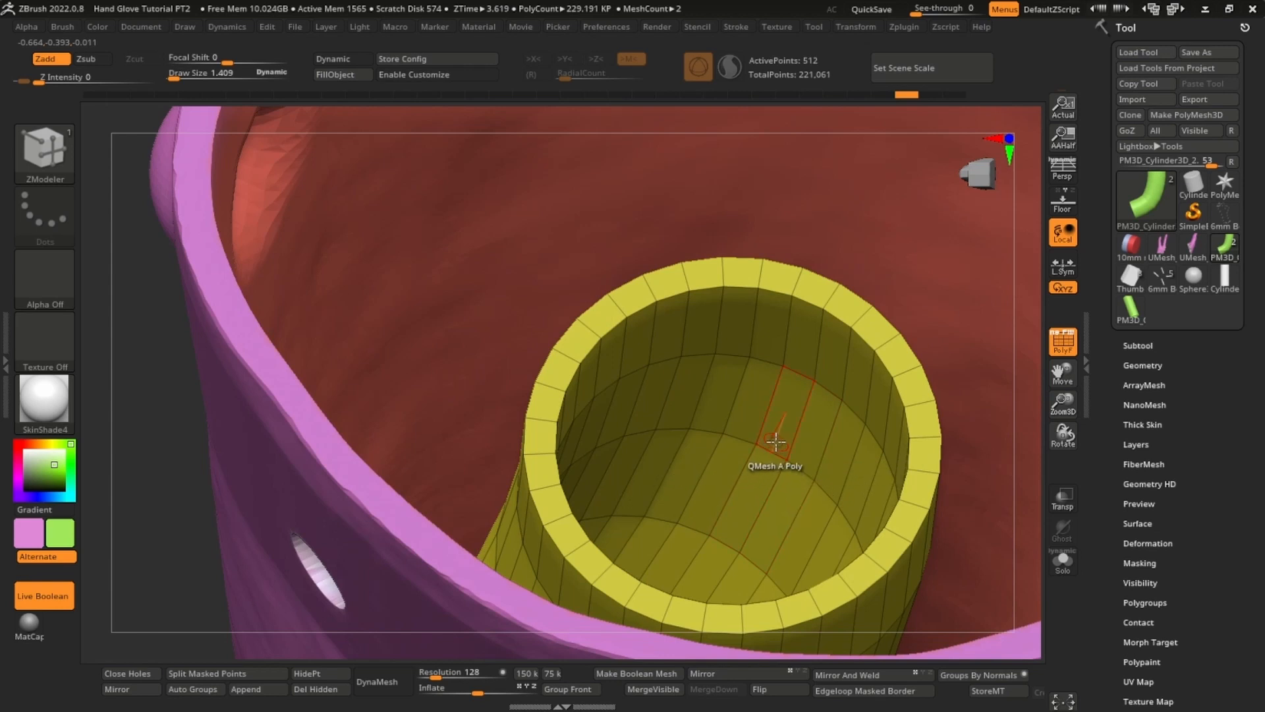
{"action": "key", "text": "b"}
{"action": "key", "text": "Escape"}
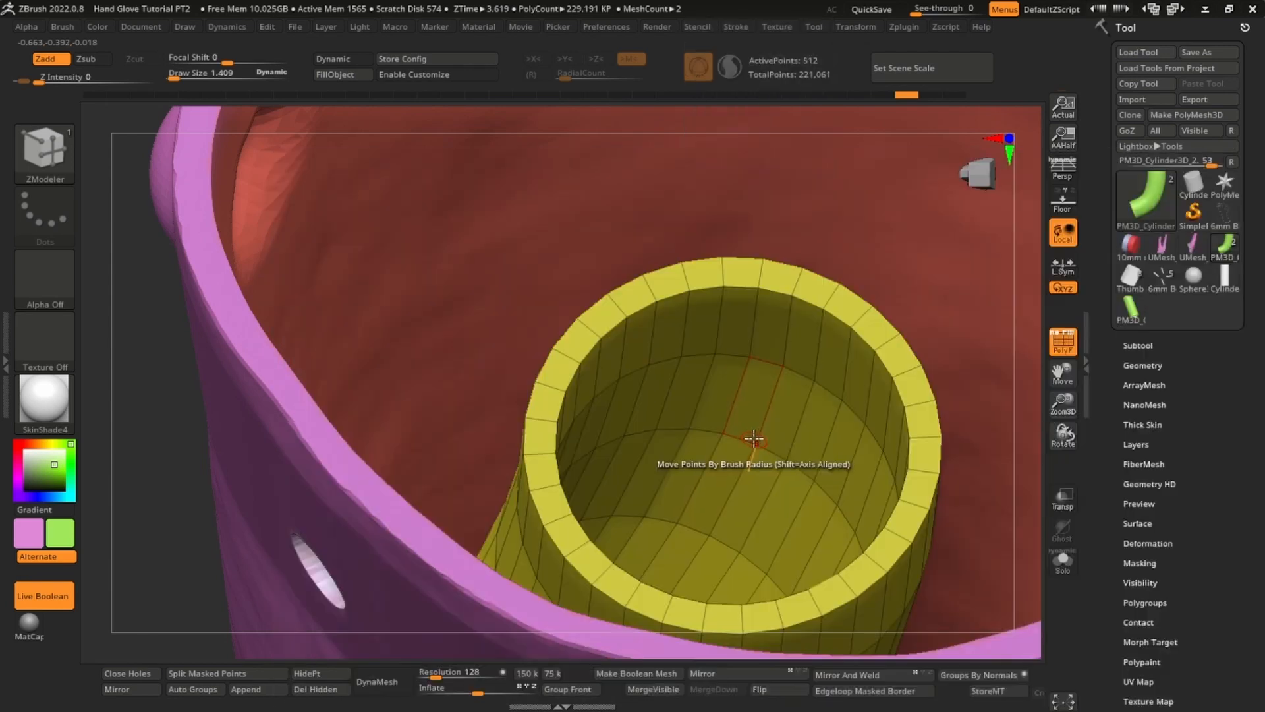
{"action": "key", "text": "space"}
{"action": "left_click", "coordinate": [623, 280]}
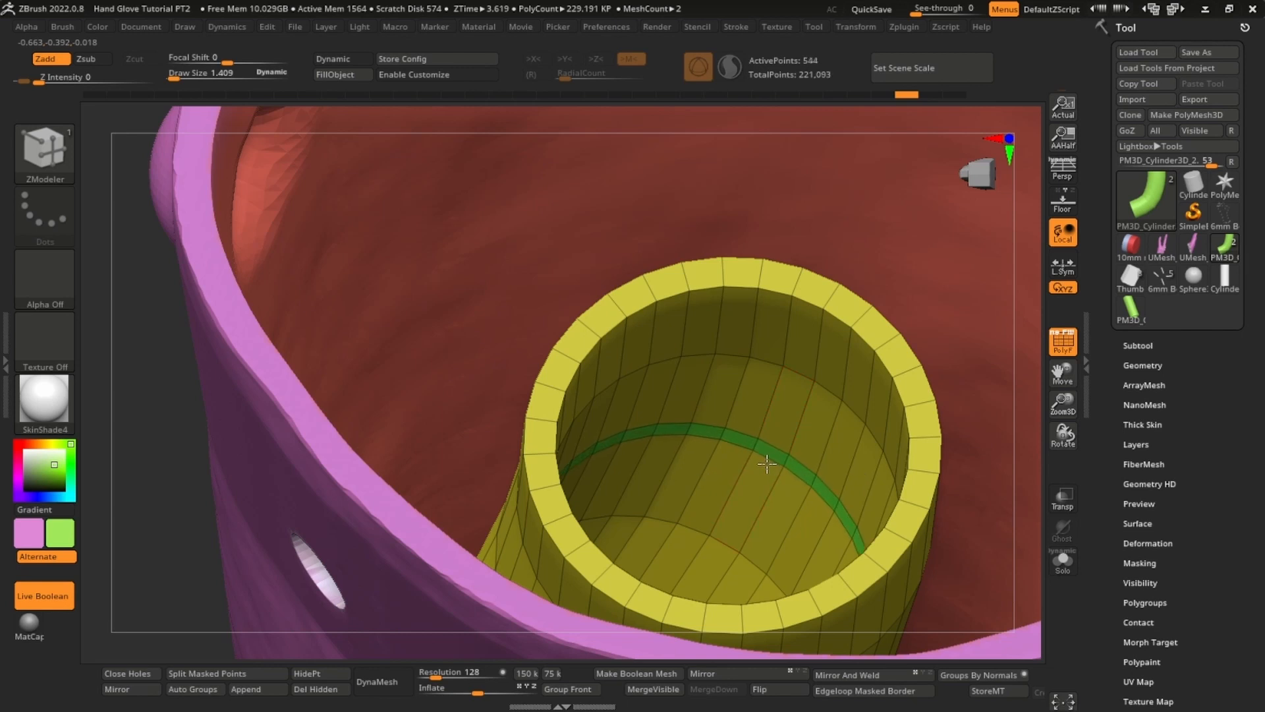
- Extrude the narrow inner band into a ledge using ZModeler QMesh with the Polygroup All target
{"action": "key", "text": "space"}
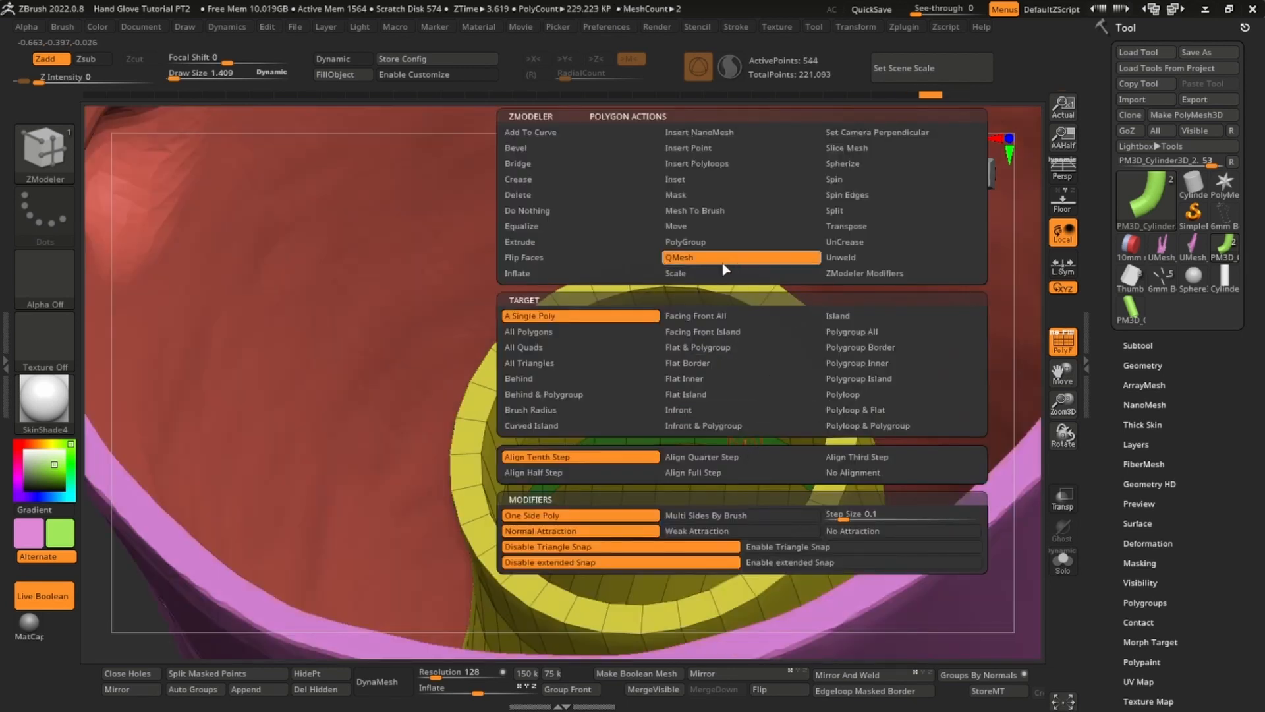
{"action": "left_click", "coordinate": [856, 333]}
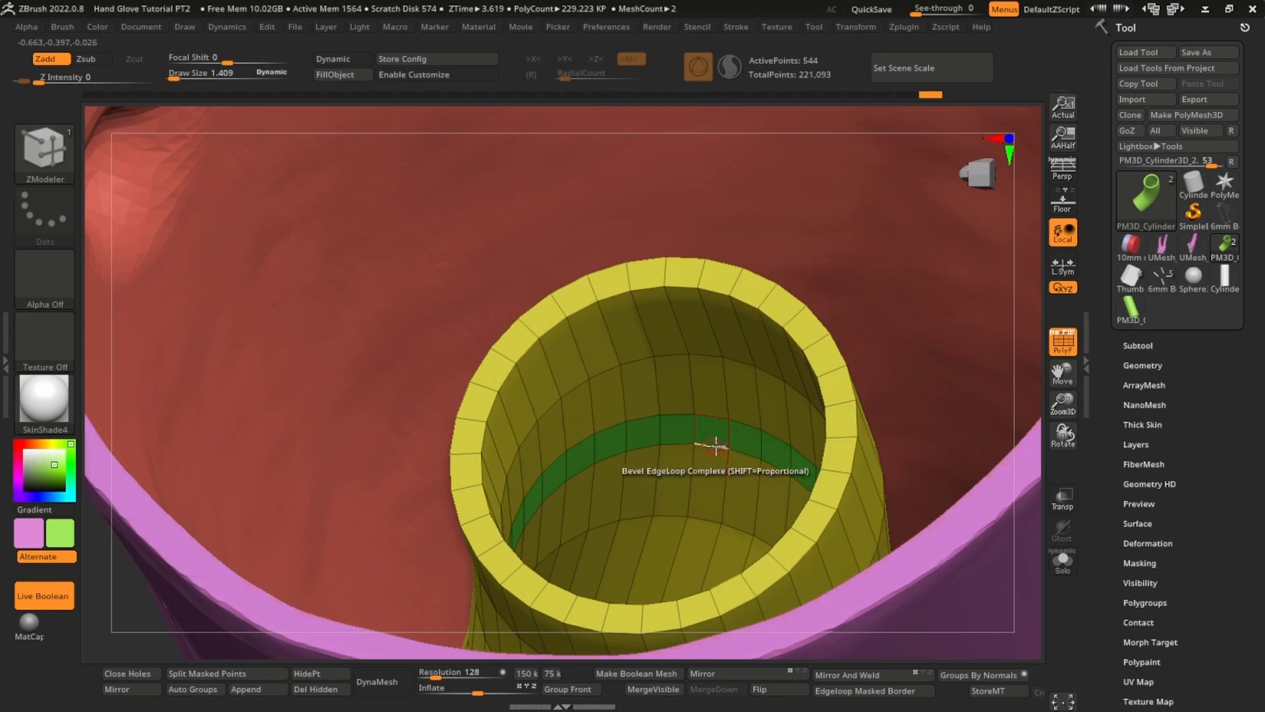
{"action": "left_click", "coordinate": [704, 458]}
- Trim the bent tube's upper end with a straight horizontal KnifeCurve cut just above the inner ledge
{"action": "mouse_move", "coordinate": [704, 458]}
{"action": "right_mouse_down"}
{"action": "mouse_move", "coordinate": [691, 454]}
{"action": "mouse_move", "coordinate": [739, 452]}
{"action": "mouse_move", "coordinate": [734, 410]}
{"action": "mouse_move", "coordinate": [739, 444]}
{"action": "mouse_move", "coordinate": [763, 367]}
{"action": "mouse_move", "coordinate": [780, 400]}
{"action": "mouse_move", "coordinate": [838, 350]}
{"action": "mouse_move", "coordinate": [766, 422]}
{"action": "mouse_move", "coordinate": [773, 436]}
{"action": "mouse_move", "coordinate": [715, 316]}
{"action": "right_mouse_up"}
{"action": "key", "text": "shift+t"}
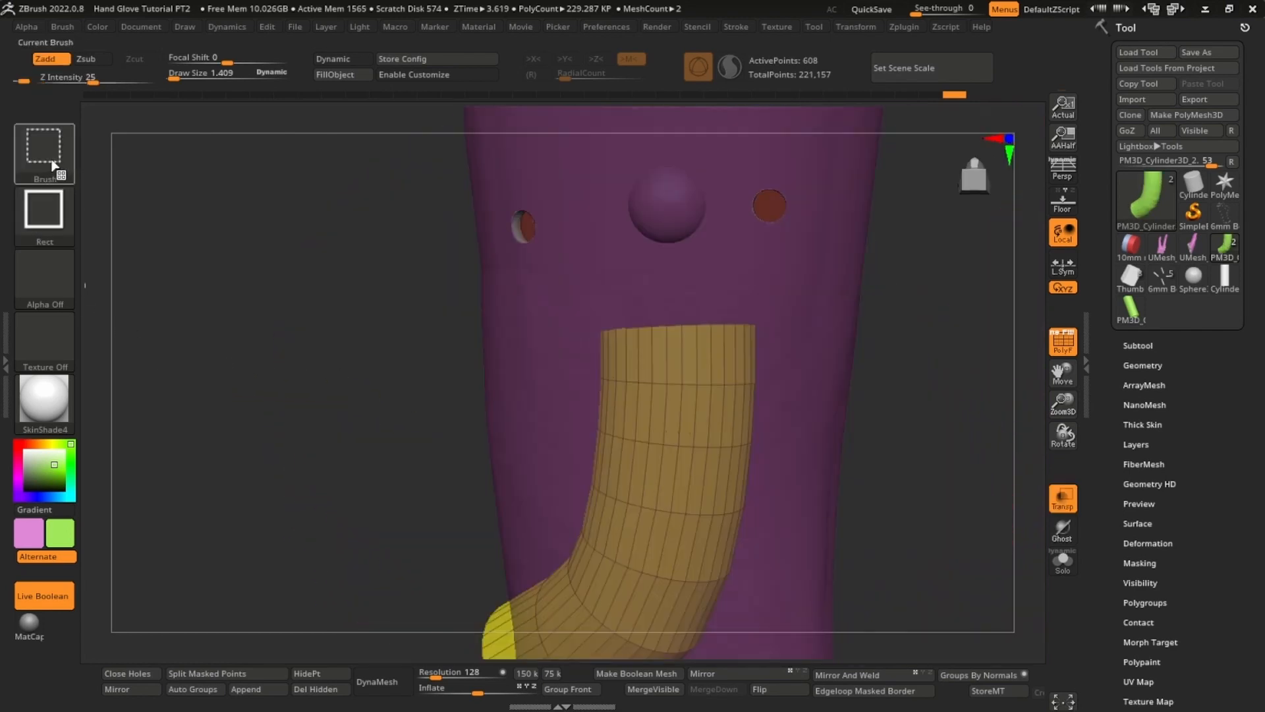
{"action": "left_click", "coordinate": [44, 153]}
{"action": "left_click", "coordinate": [511, 238]}
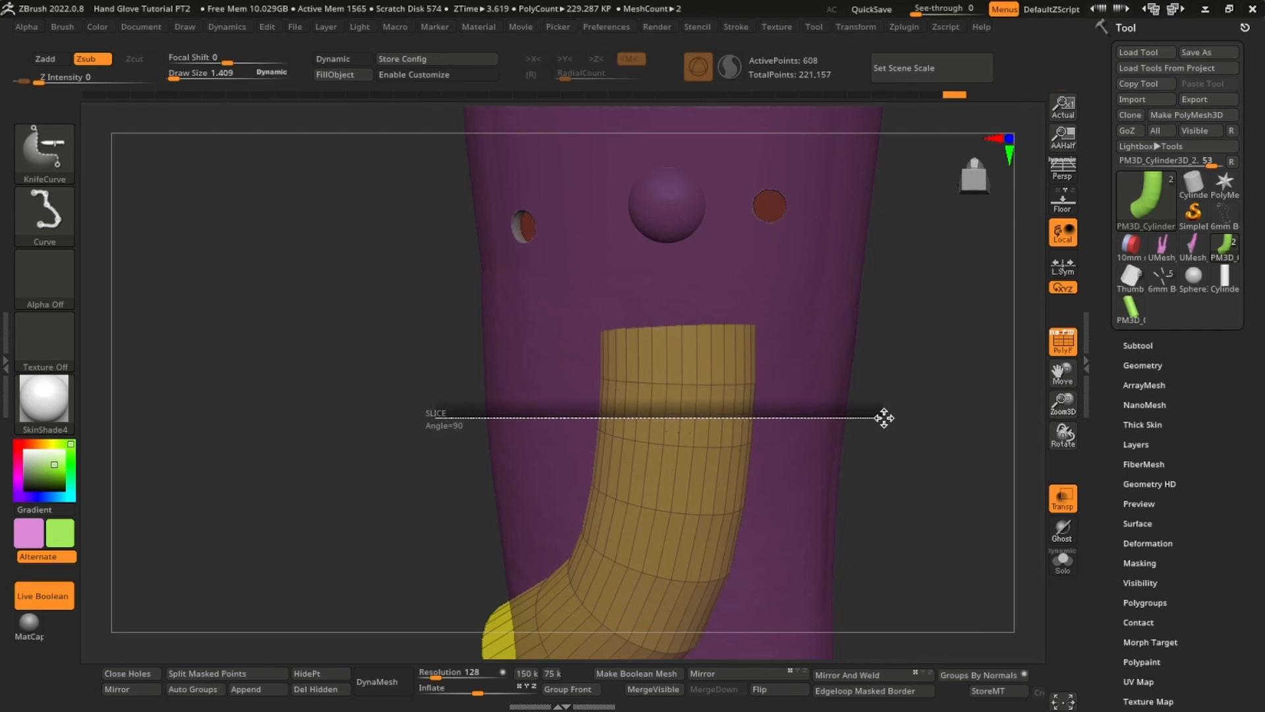
{"action": "right_click_drag", "start_coordinate": [877, 369], "coordinate": [835, 338]}
{"action": "key", "text": "ctrl+z"}
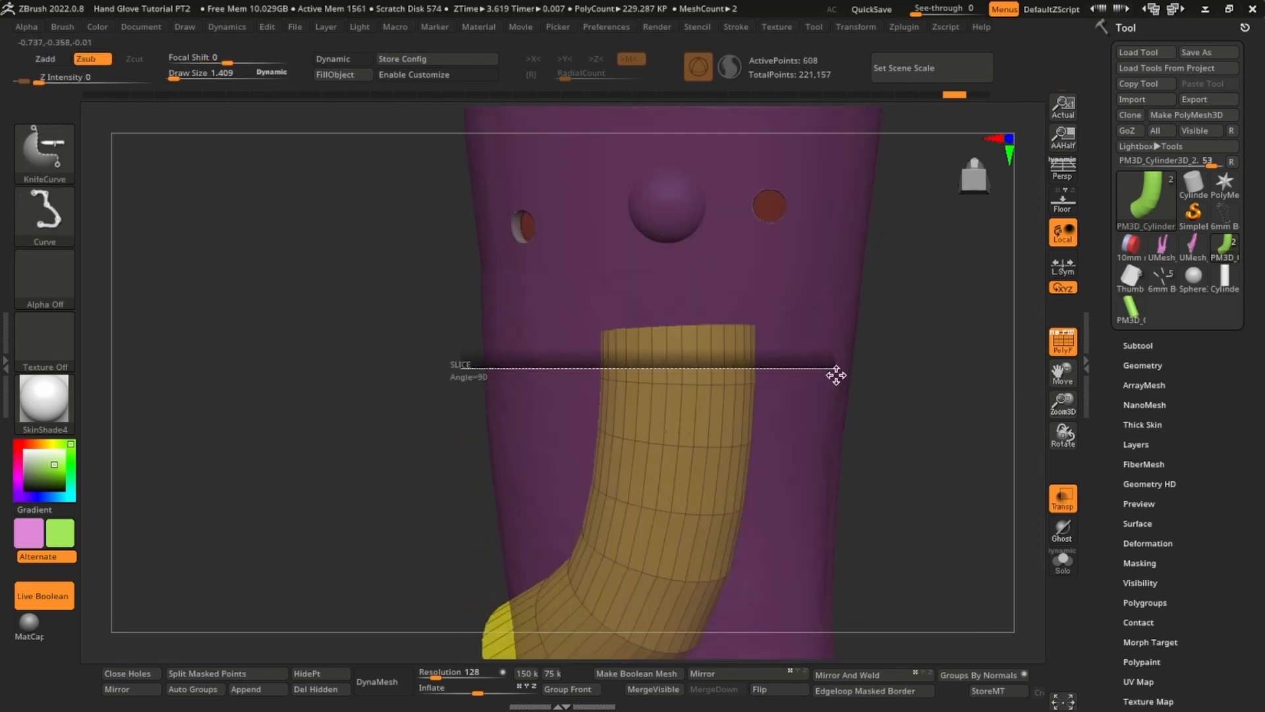
{"action": "mouse_move", "coordinate": [835, 375]}
{"action": "left_mouse_down", "text": "ctrl+shift"}
{"action": "mouse_move", "coordinate": [852, 396]}
{"action": "mouse_move", "coordinate": [842, 398]}
{"action": "left_mouse_up", "text": "ctrl+shift"}
{"action": "mouse_move", "coordinate": [841, 398]}
{"action": "right_mouse_down"}
{"action": "mouse_move", "coordinate": [904, 452]}
{"action": "mouse_move", "coordinate": [816, 441]}
{"action": "mouse_move", "coordinate": [776, 367]}
{"action": "mouse_move", "coordinate": [751, 362]}
{"action": "mouse_move", "coordinate": [780, 367]}
{"action": "mouse_move", "coordinate": [820, 341]}
{"action": "mouse_move", "coordinate": [729, 359]}
{"action": "mouse_move", "coordinate": [720, 443]}
{"action": "right_mouse_up"}
{"action": "left_click", "coordinate": [1058, 500]}
{"action": "key", "text": "shift+f"}
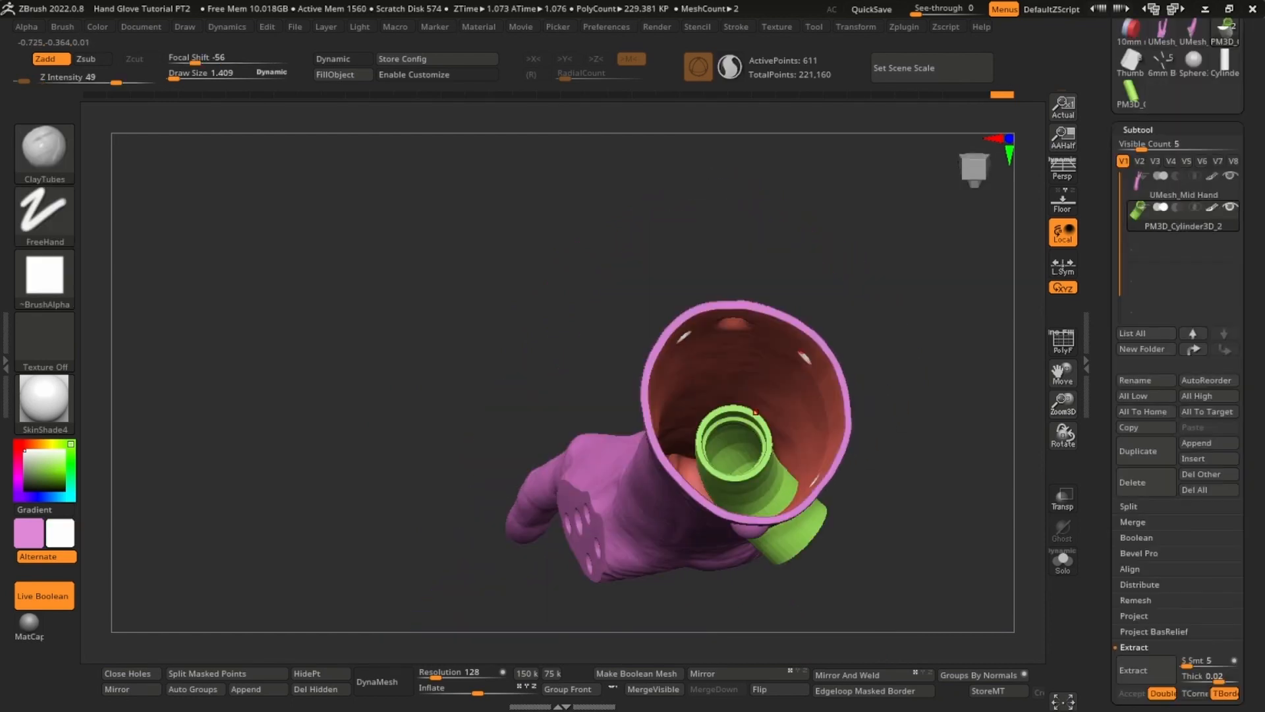
- Append a Cylinder3D to the hand model as a new subtool
{"action": "right_click_drag", "start_coordinate": [802, 381], "coordinate": [703, 423]}
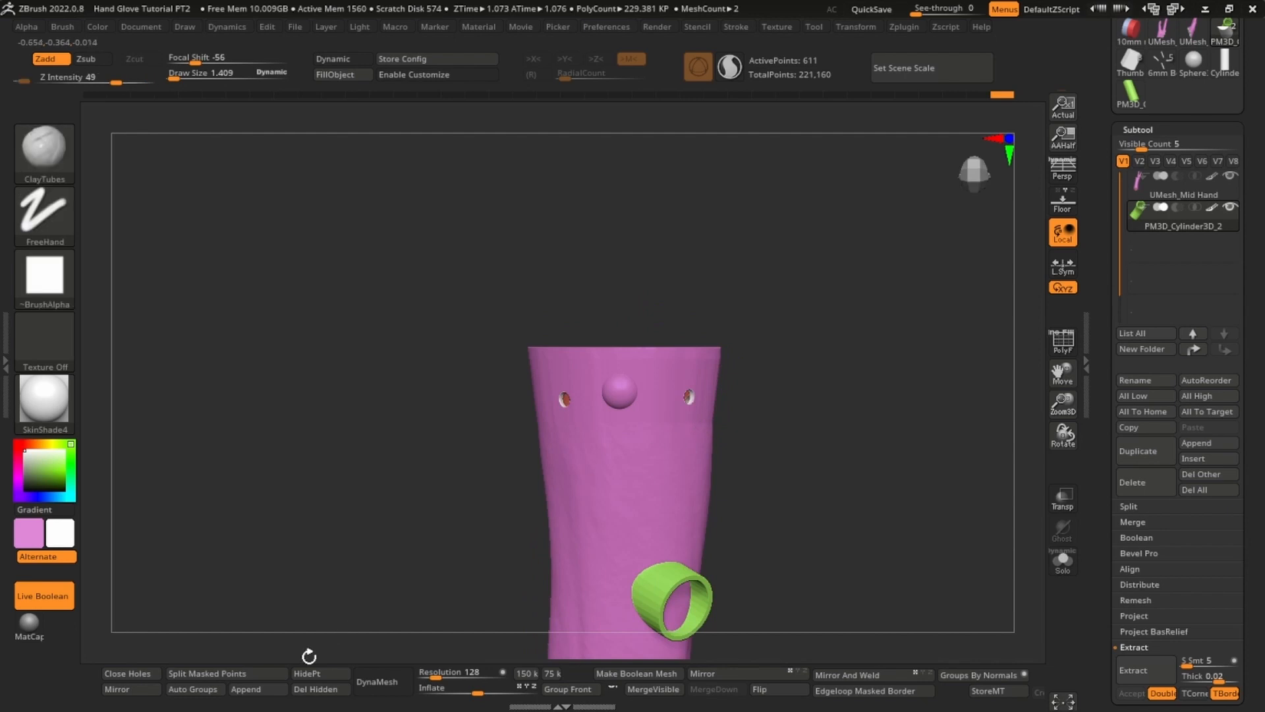
{"action": "left_click", "coordinate": [259, 689]}
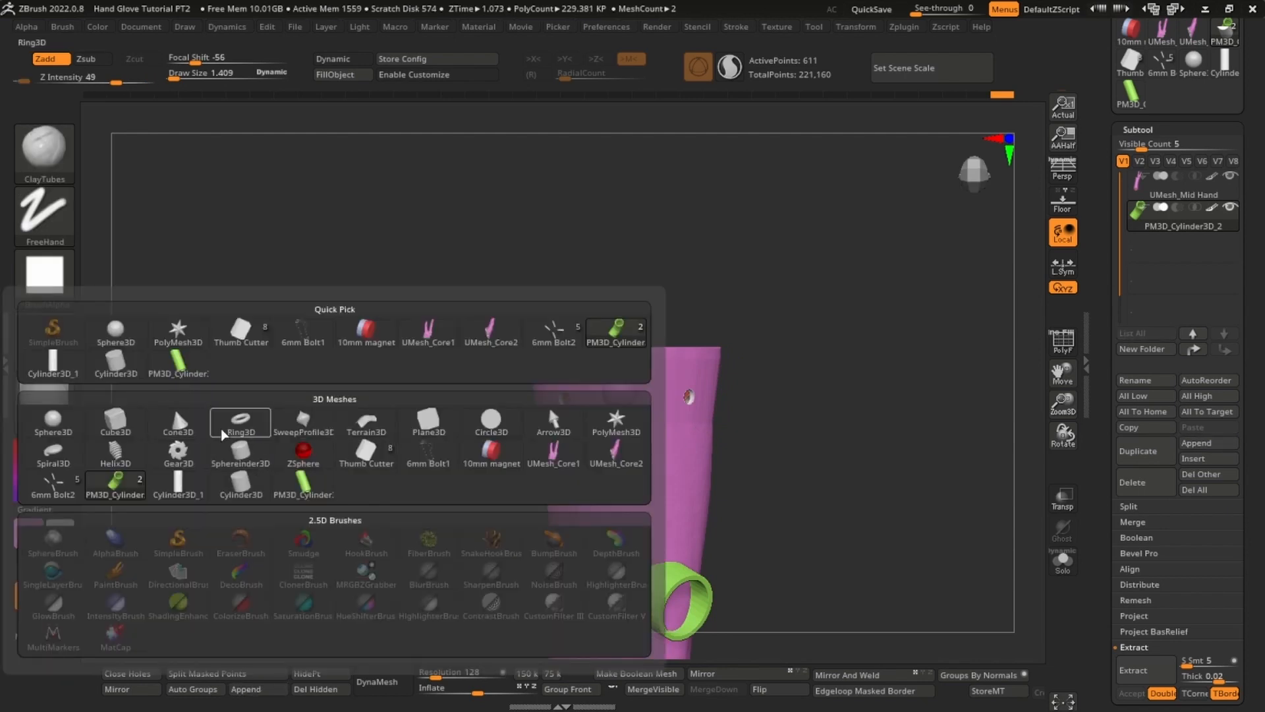
{"action": "left_click", "coordinate": [240, 488]}
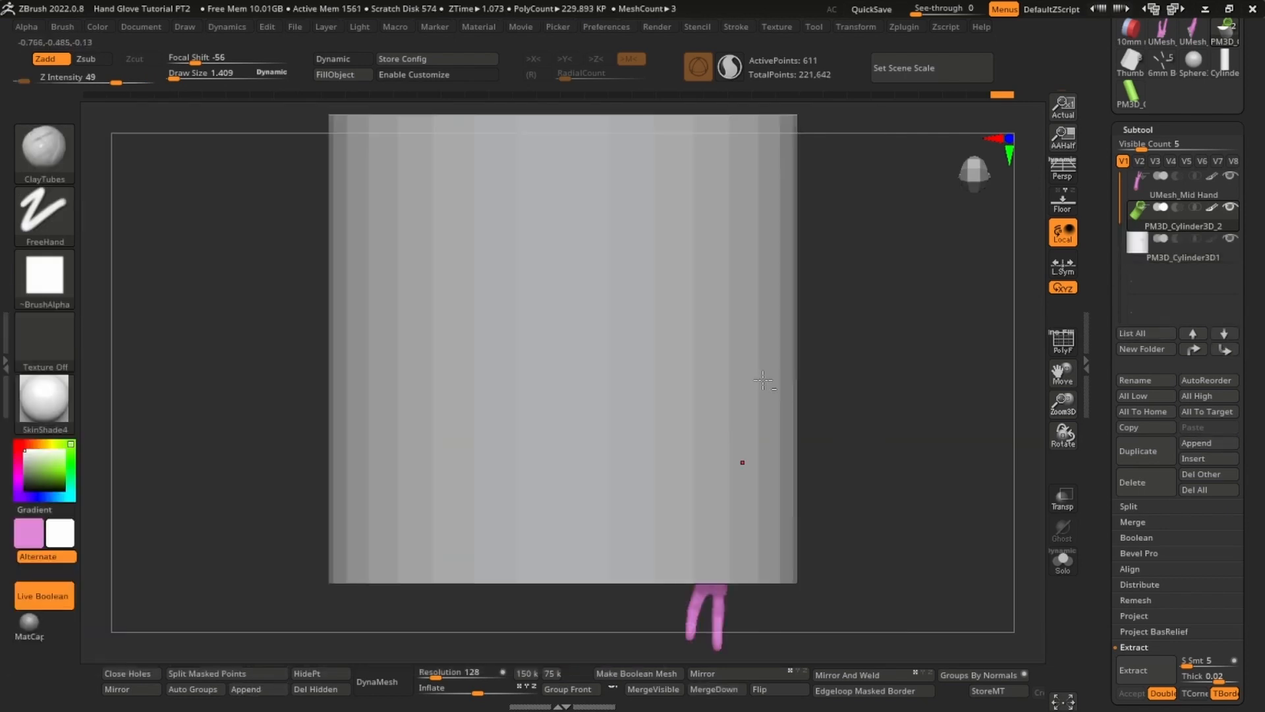
- Scale the appended cylinder down uniformly, checking its size with Set Scene Scale
{"action": "left_click", "coordinate": [763, 380], "text": "alt"}
{"action": "key", "text": "w"}
{"action": "mouse_move", "coordinate": [562, 347]}
{"action": "left_mouse_down"}
{"action": "mouse_move", "coordinate": [505, 362]}
{"action": "mouse_move", "coordinate": [574, 339]}
{"action": "left_mouse_up"}
{"action": "left_click", "coordinate": [904, 77]}
{"action": "key", "text": "f"}
{"action": "left_click", "coordinate": [903, 75]}
{"action": "left_click_drag", "start_coordinate": [563, 382], "coordinate": [576, 359]}
{"action": "left_click", "coordinate": [903, 75]}
{"action": "key", "text": "Escape"}
{"action": "right_click_drag", "start_coordinate": [714, 391], "coordinate": [707, 290], "text": "ctrl"}
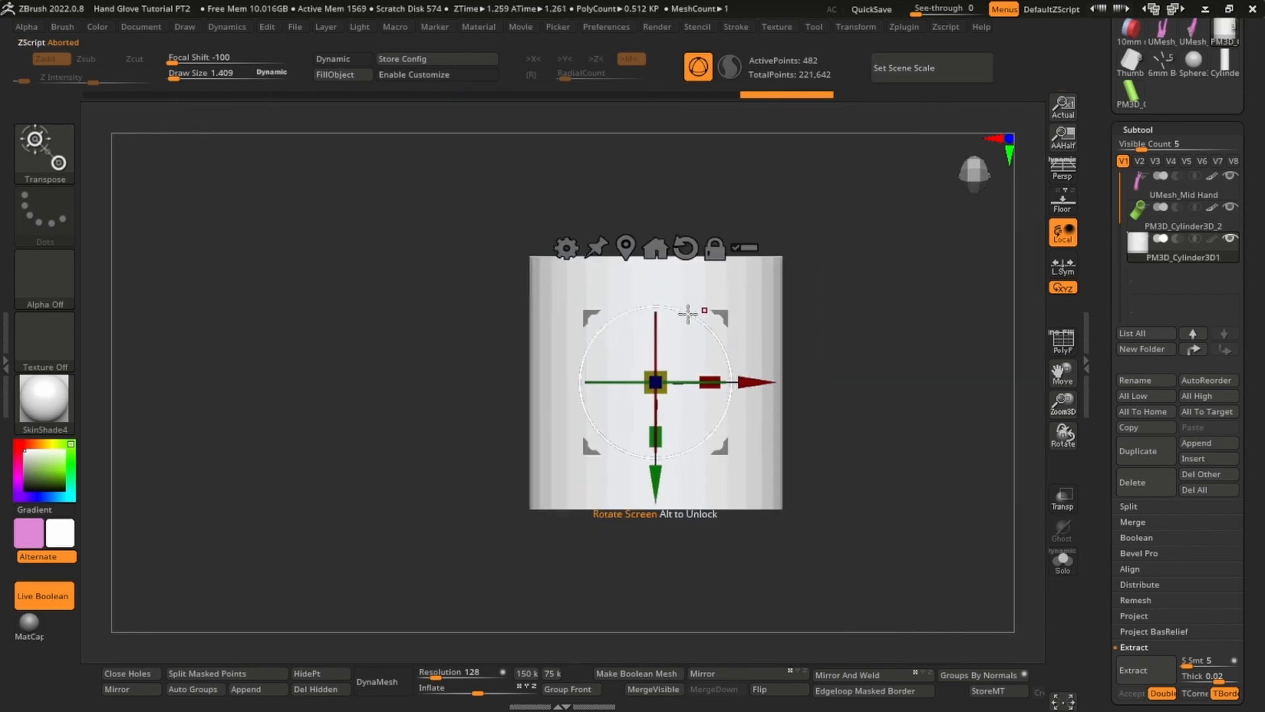
- Lengthen the cylinder and scale and position it inside the upper opening of the bent tube
{"action": "left_click_drag", "start_coordinate": [658, 434], "coordinate": [661, 504]}
{"action": "right_click_drag", "start_coordinate": [846, 500], "coordinate": [850, 237], "text": "ctrl"}
{"action": "double_click", "coordinate": [1160, 131]}
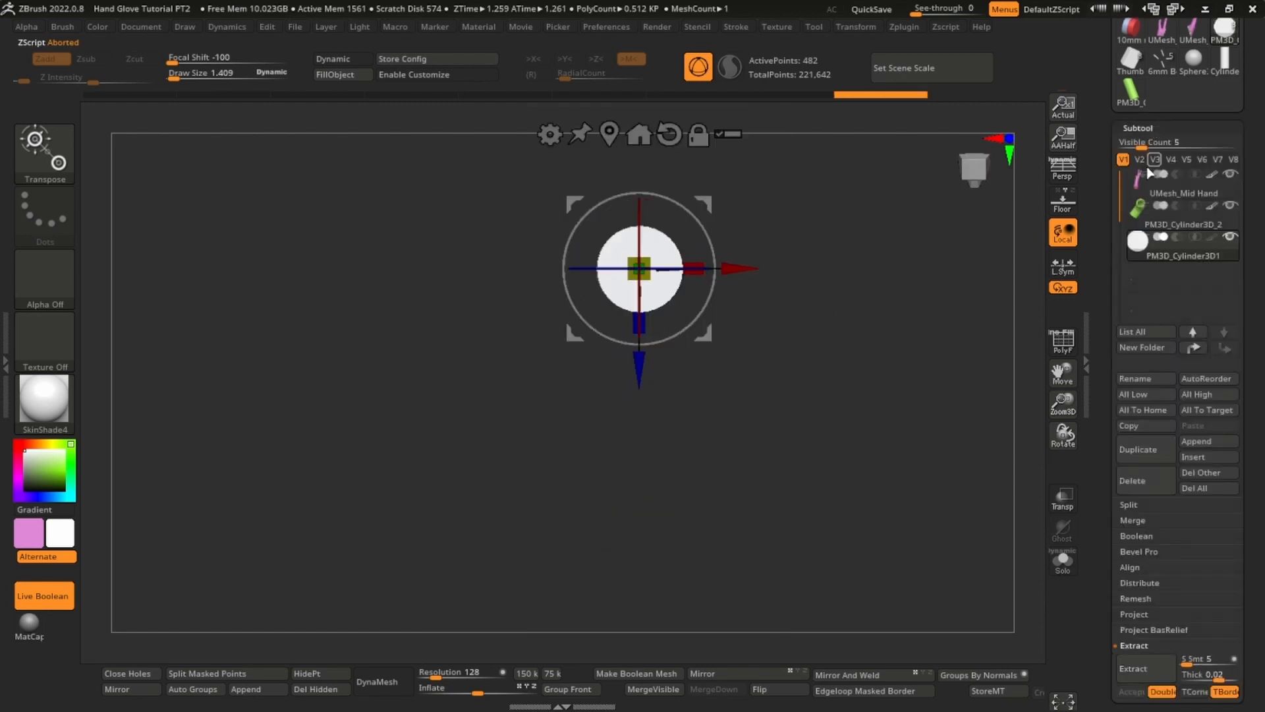
{"action": "right_click_drag", "start_coordinate": [733, 214], "coordinate": [228, 314], "text": "alt"}
{"action": "left_click_drag", "start_coordinate": [197, 302], "coordinate": [966, 322]}
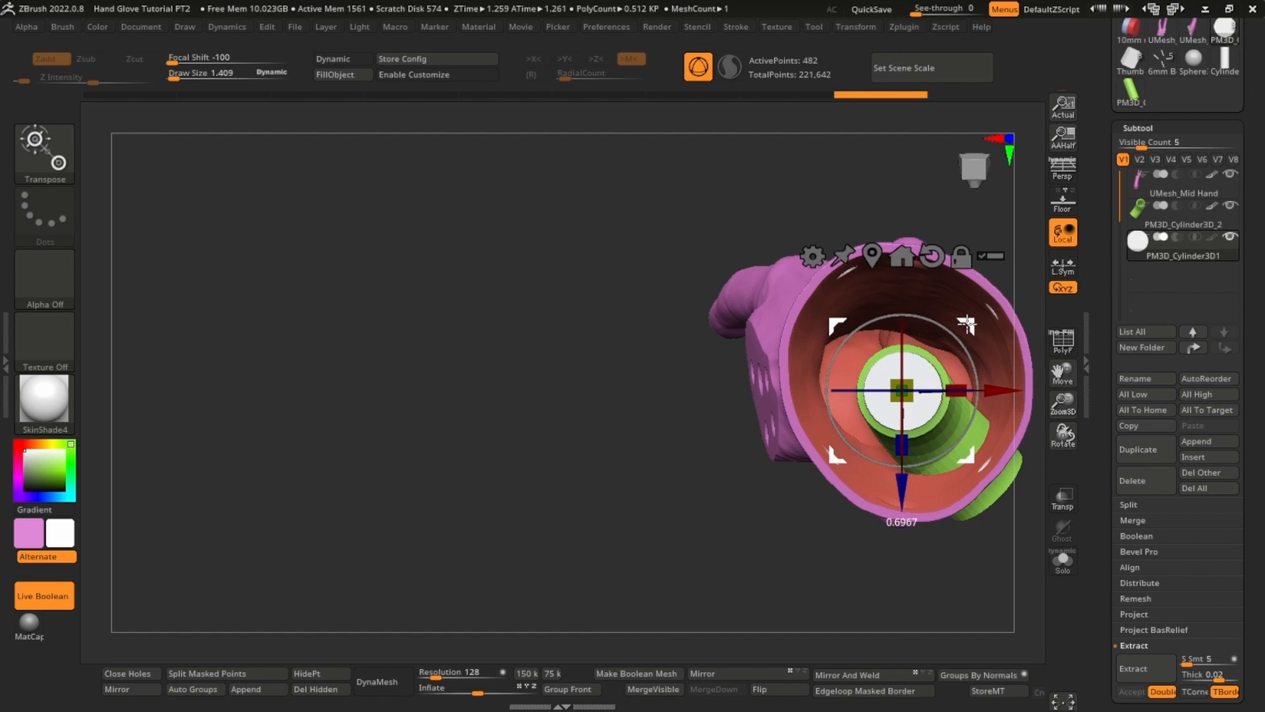
{"action": "right_click_drag", "start_coordinate": [967, 323], "coordinate": [791, 377], "text": "ctrl"}
{"action": "left_click_drag", "start_coordinate": [787, 342], "coordinate": [601, 564]}
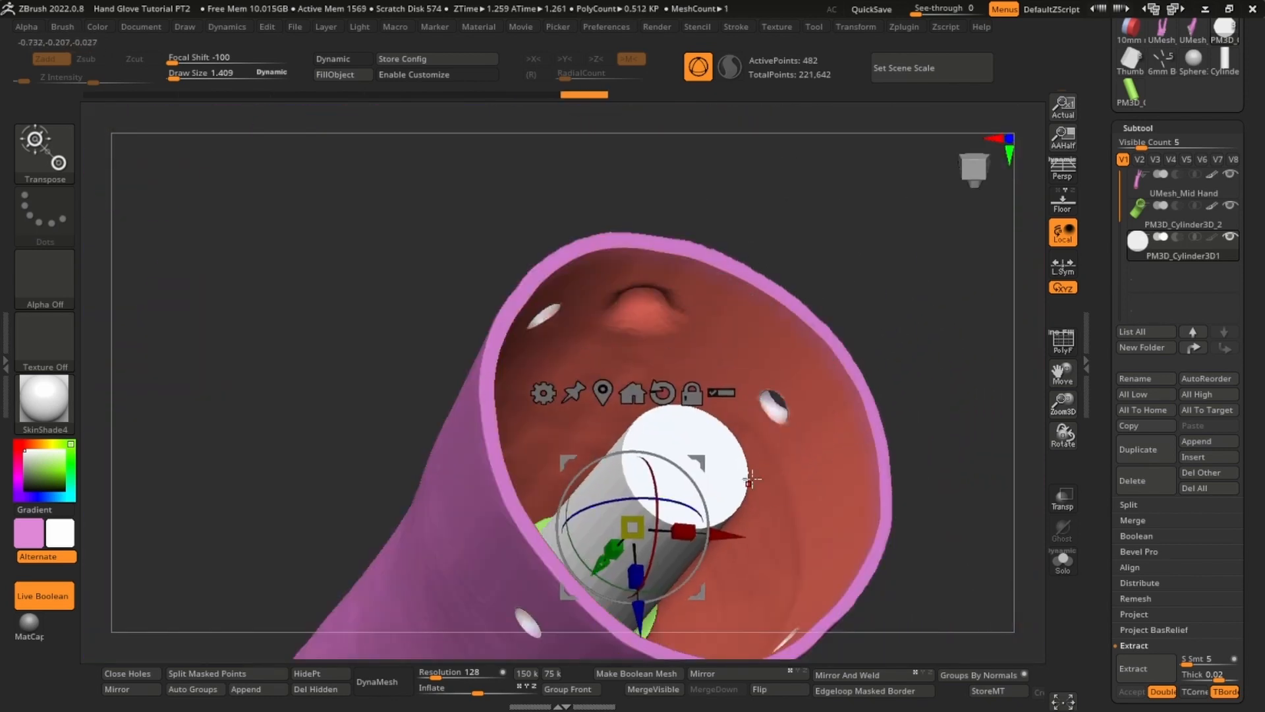
- Hide the hand and set the cylinder to subtract, previewing its cut in the bent tube
{"action": "right_click_drag", "start_coordinate": [754, 476], "coordinate": [757, 527], "text": "ctrl"}
{"action": "right_click_drag", "start_coordinate": [757, 527], "coordinate": [759, 391], "text": "alt"}
{"action": "left_click", "coordinate": [1230, 174]}
{"action": "right_click_drag", "start_coordinate": [802, 438], "coordinate": [1038, 446]}
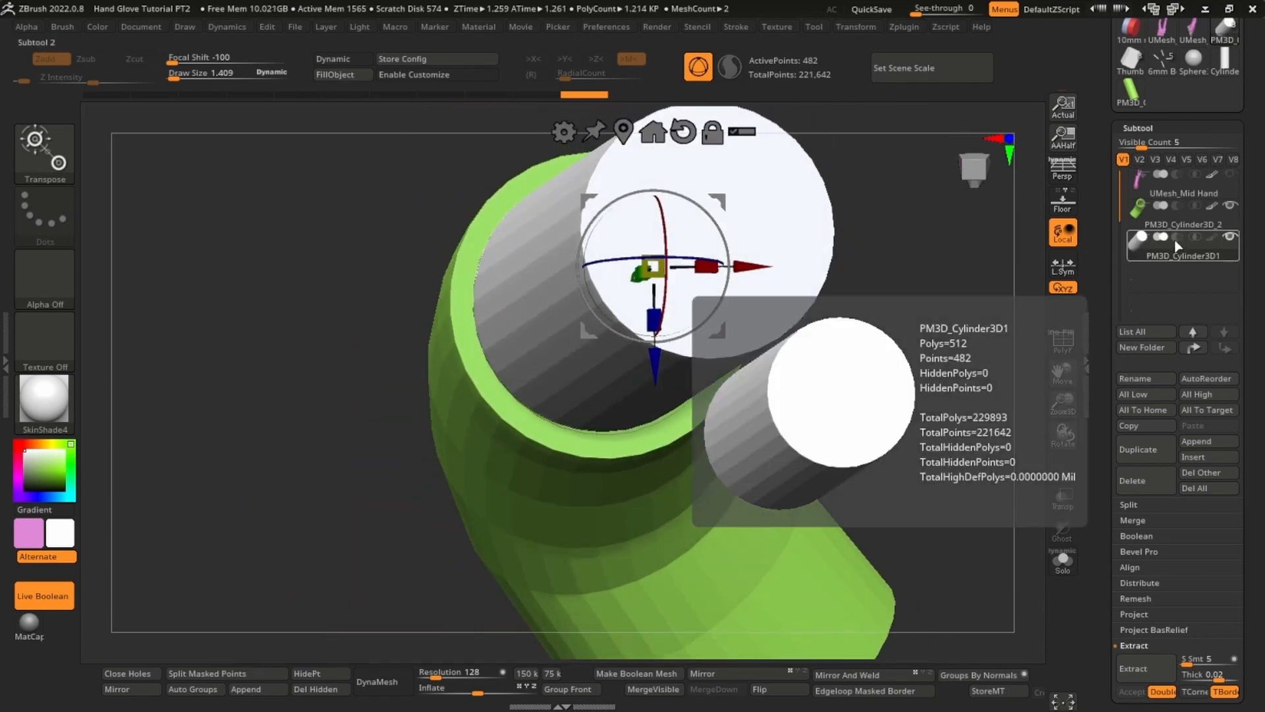
{"action": "left_click", "coordinate": [1177, 237]}
{"action": "right_click_drag", "start_coordinate": [652, 363], "coordinate": [660, 451], "text": "ctrl"}
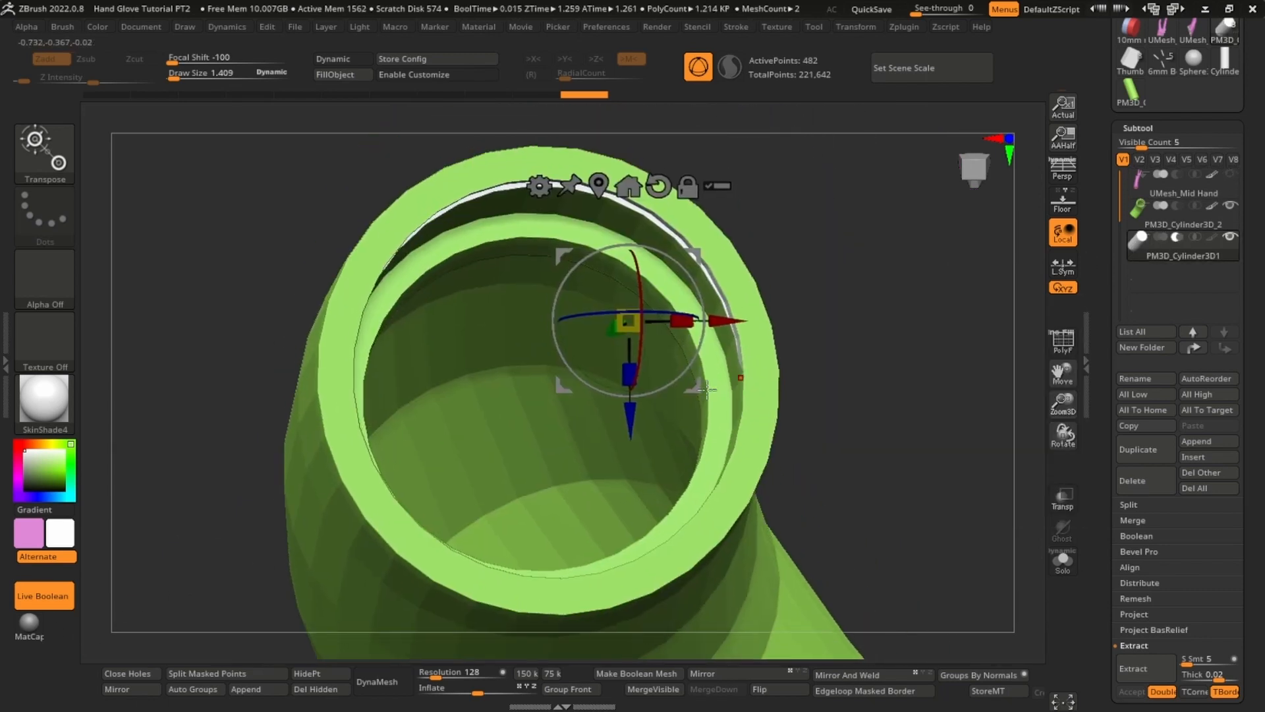
- Fine-tune the subtracting cylinder's tilt and position to align it with the tube's recessed opening
{"action": "left_click_drag", "start_coordinate": [607, 334], "coordinate": [630, 353]}
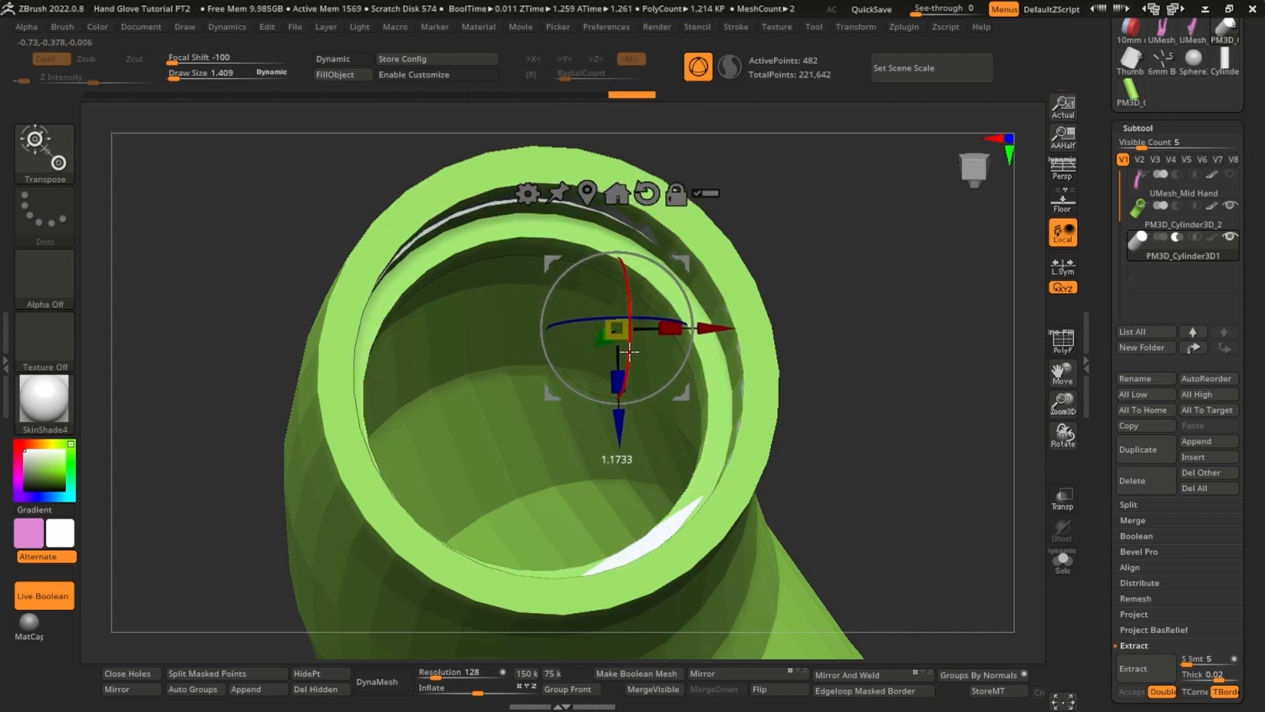
{"action": "left_click_drag", "start_coordinate": [598, 349], "coordinate": [627, 356]}
{"action": "left_click_drag", "start_coordinate": [617, 428], "coordinate": [618, 420]}
{"action": "left_click_drag", "start_coordinate": [706, 323], "coordinate": [708, 323]}
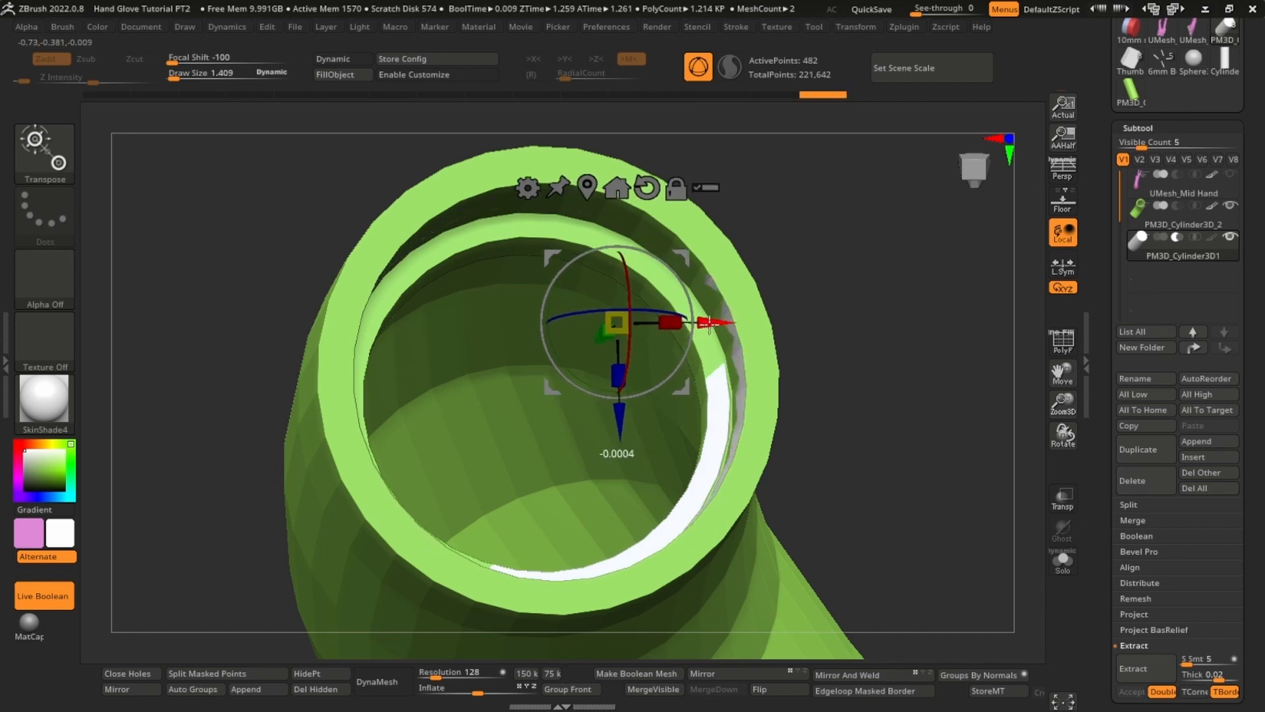
{"action": "left_click_drag", "start_coordinate": [822, 333], "coordinate": [647, 345]}
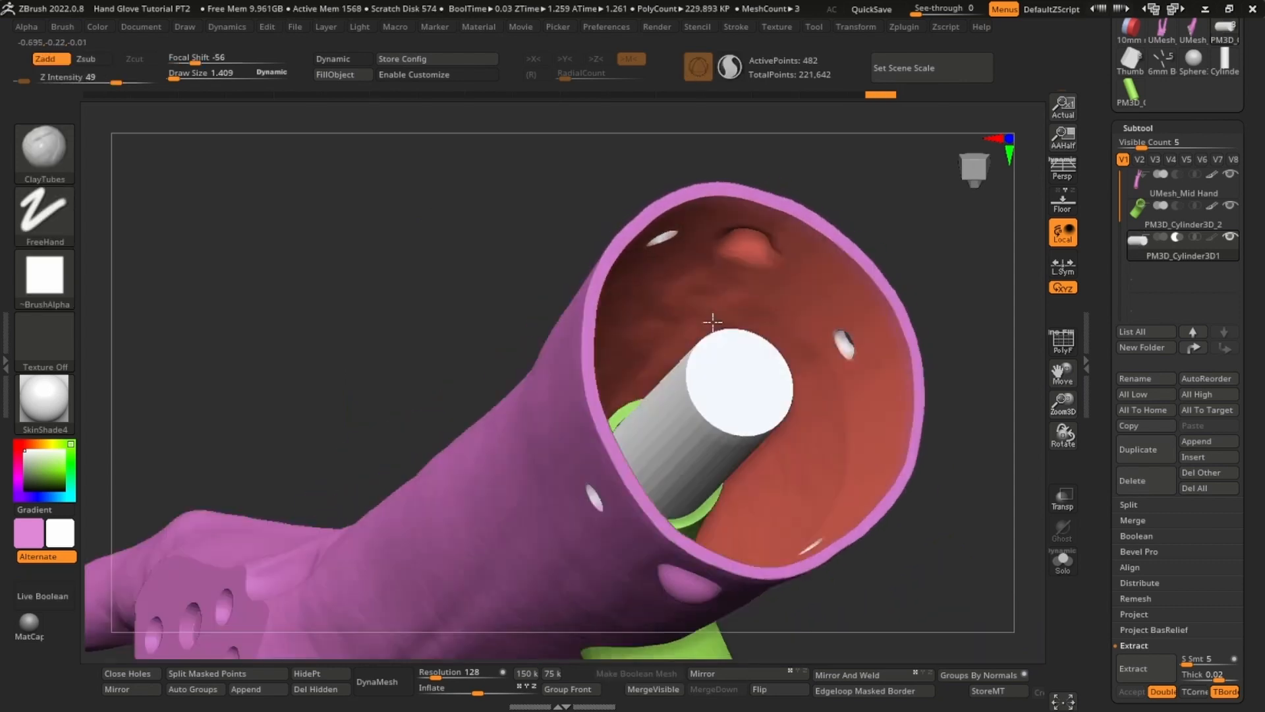
- Display the cylinder's polygon wireframe and switch to the ZModeler brush
{"action": "key", "text": "shift+f"}
{"action": "left_click_drag", "start_coordinate": [820, 316], "coordinate": [819, 420]}
{"action": "key", "text": "shift+f"}
{"action": "key", "text": "shift+f"}
{"action": "key", "text": "b"}
{"action": "key", "text": "z"}
{"action": "key", "text": "m"}
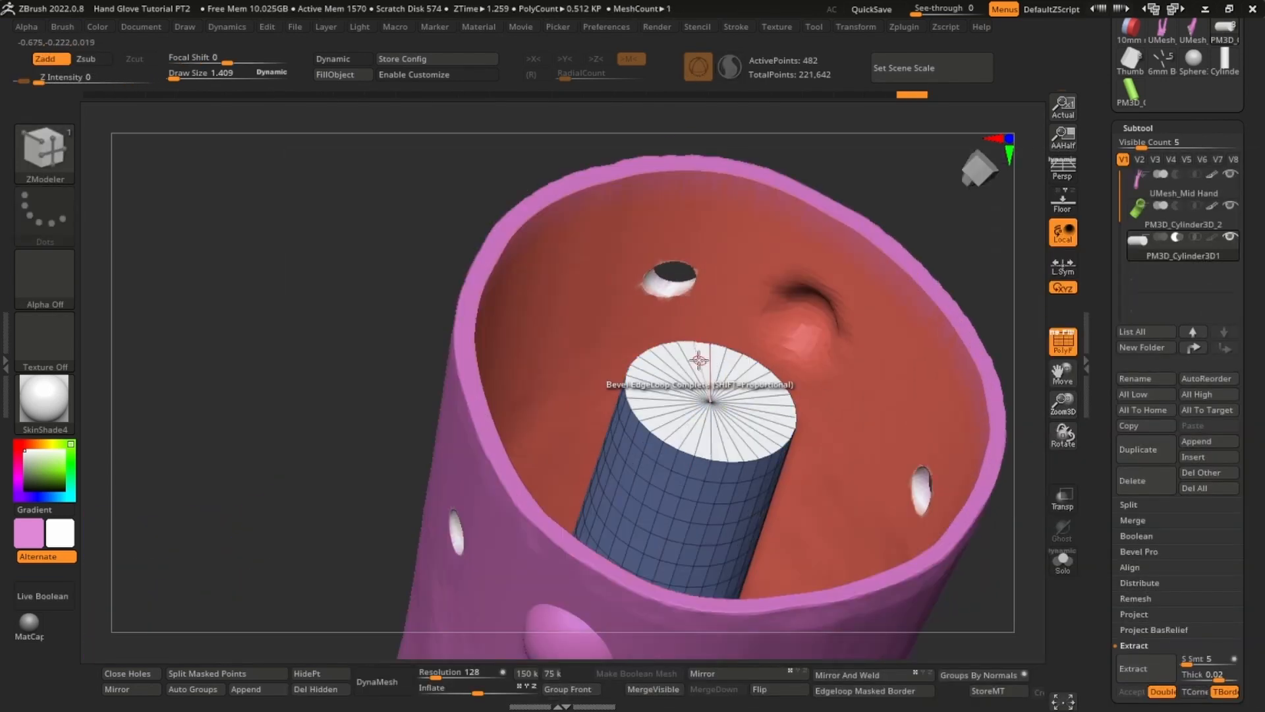
{"action": "left_click_drag", "start_coordinate": [703, 354], "coordinate": [868, 82]}
{"action": "key", "text": "shift+f"}
{"action": "mouse_move", "coordinate": [817, 448]}
{"action": "right_mouse_down", "text": "ctrl"}
{"action": "mouse_move", "coordinate": [873, 389]}
{"action": "mouse_move", "coordinate": [862, 500]}
{"action": "mouse_move", "coordinate": [872, 452]}
{"action": "mouse_move", "coordinate": [850, 418]}
{"action": "mouse_move", "coordinate": [710, 375]}
{"action": "mouse_move", "coordinate": [768, 443]}
{"action": "mouse_move", "coordinate": [802, 395]}
{"action": "mouse_move", "coordinate": [769, 434]}
{"action": "mouse_move", "coordinate": [797, 317]}
{"action": "mouse_move", "coordinate": [839, 275]}
{"action": "mouse_move", "coordinate": [790, 435]}
{"action": "mouse_move", "coordinate": [717, 508]}
{"action": "mouse_move", "coordinate": [742, 398]}
{"action": "mouse_move", "coordinate": [720, 377]}
{"action": "mouse_move", "coordinate": [725, 398]}
{"action": "right_mouse_up", "text": "ctrl"}
{"action": "key", "text": "shift+f"}
{"action": "key", "text": "ctrl+z"}
{"action": "key", "text": "ctrl+z"}
- Set the ZModeler edge action to Insert and add an edge loop near the rim of the cylinder's upper cap
{"action": "key", "text": "b"}
{"action": "key", "text": "Escape"}
{"action": "key", "text": "space"}
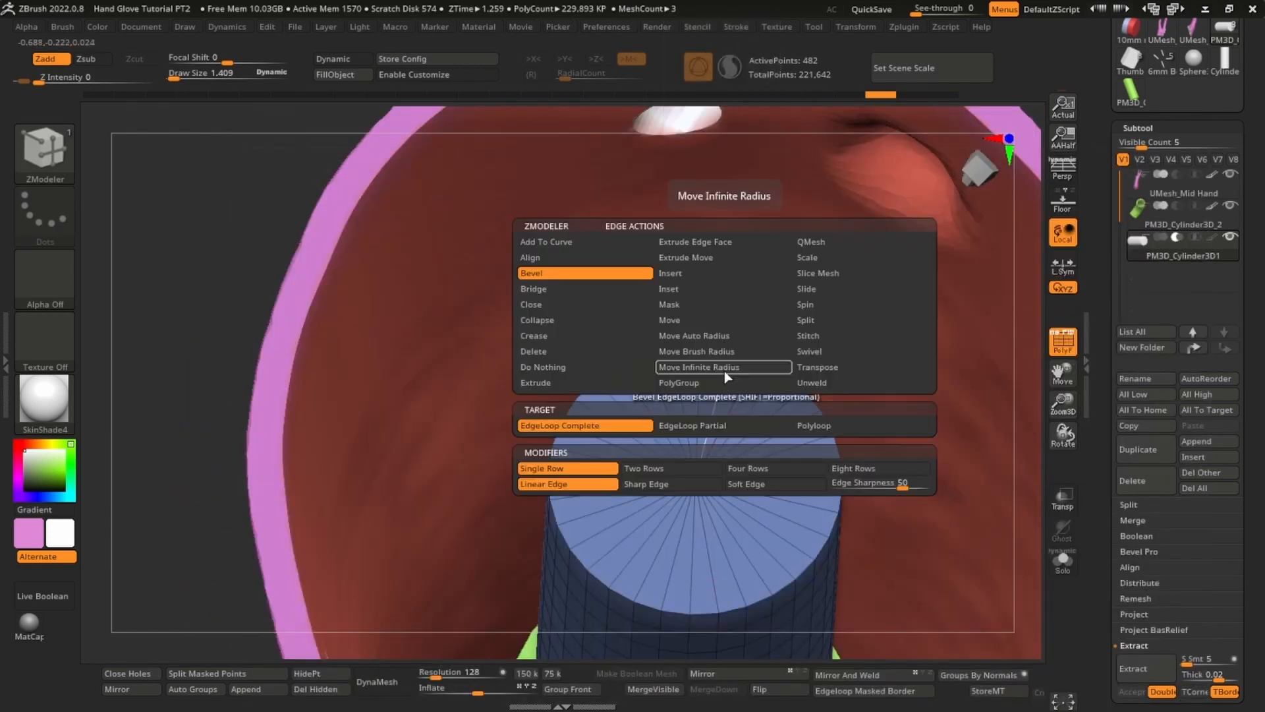
{"action": "key", "text": "space"}
{"action": "left_click", "coordinate": [688, 273]}
{"action": "left_click", "coordinate": [725, 365]}
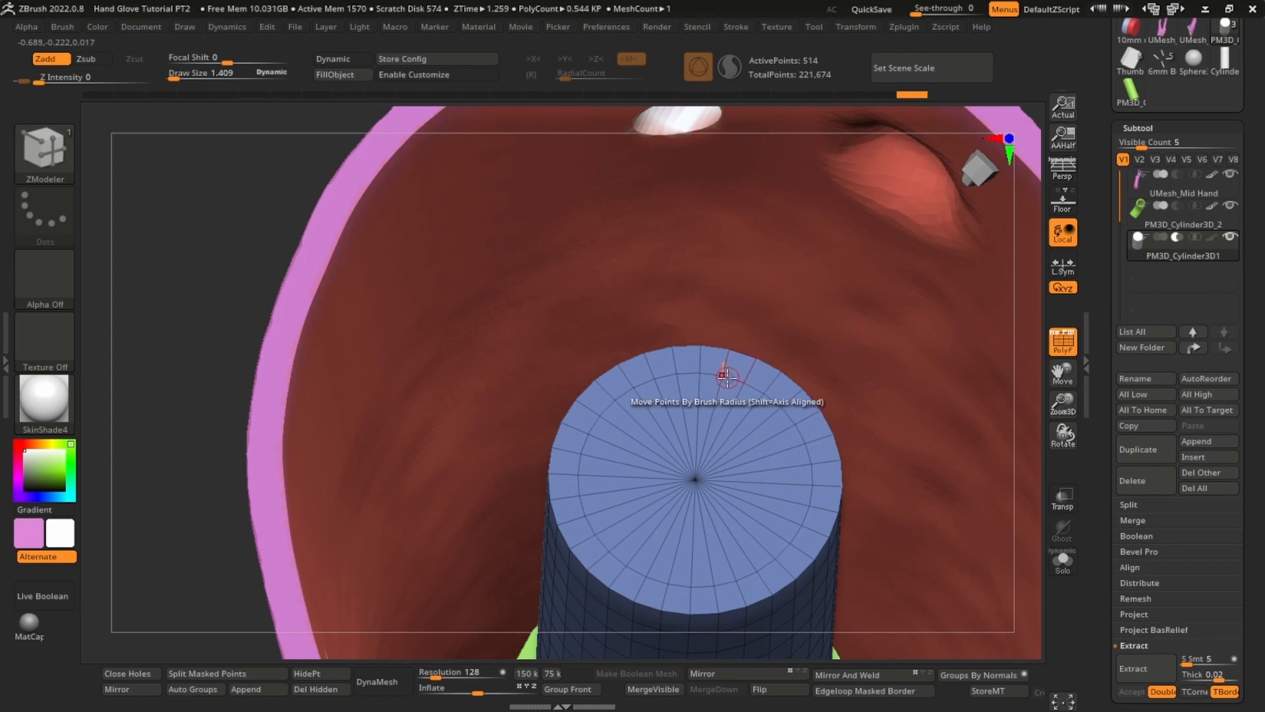
- Isolate the cylinder and add a matching edge loop near the rim of its opposite cap
{"action": "left_click", "coordinate": [1062, 560]}
{"action": "right_click_drag", "start_coordinate": [972, 536], "coordinate": [902, 408], "text": "ctrl"}
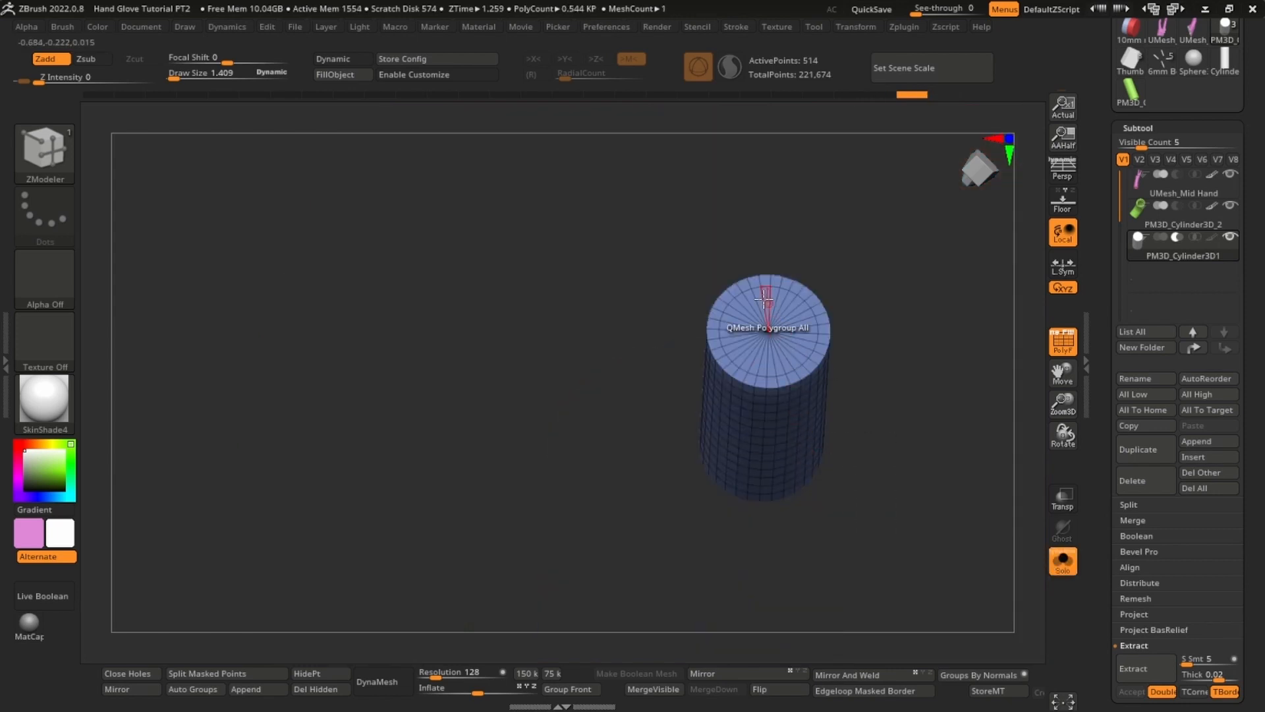
{"action": "left_click", "coordinate": [820, 357]}
{"action": "right_click_drag", "start_coordinate": [819, 356], "coordinate": [740, 370]}
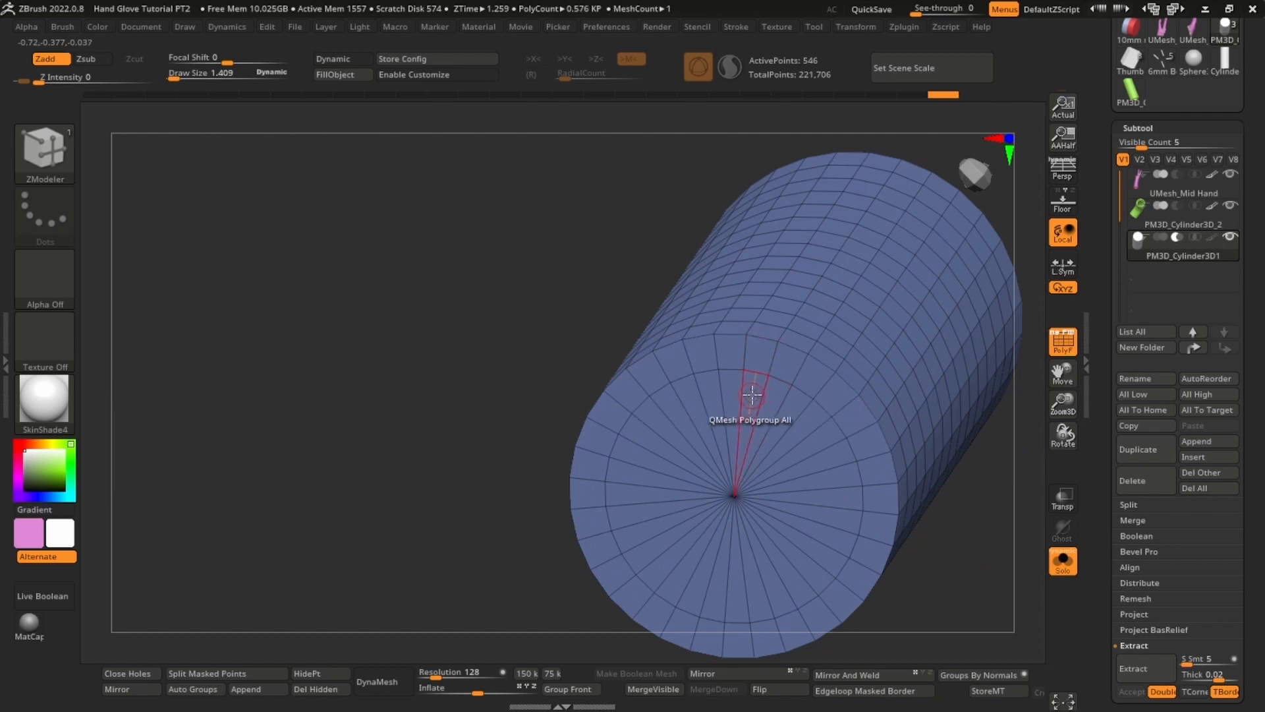
- Hollow the cylinder into an open-ended tube by pushing the inner cap area through with QMesh, and redisplay the full model
{"action": "mouse_move", "coordinate": [753, 391]}
{"action": "left_mouse_down", "text": "alt"}
{"action": "mouse_move", "coordinate": [723, 551]}
{"action": "mouse_move", "coordinate": [695, 409]}
{"action": "mouse_move", "coordinate": [739, 393]}
{"action": "left_mouse_up", "text": "alt"}
{"action": "mouse_move", "coordinate": [792, 469]}
{"action": "right_mouse_down", "text": "ctrl"}
{"action": "mouse_move", "coordinate": [804, 432]}
{"action": "mouse_move", "coordinate": [822, 505]}
{"action": "mouse_move", "coordinate": [807, 431]}
{"action": "right_mouse_up", "text": "ctrl"}
{"action": "right_click_drag", "start_coordinate": [807, 432], "coordinate": [765, 335]}
{"action": "left_click_drag", "start_coordinate": [701, 280], "coordinate": [751, 349]}
{"action": "left_click_drag", "start_coordinate": [971, 600], "coordinate": [1085, 706]}
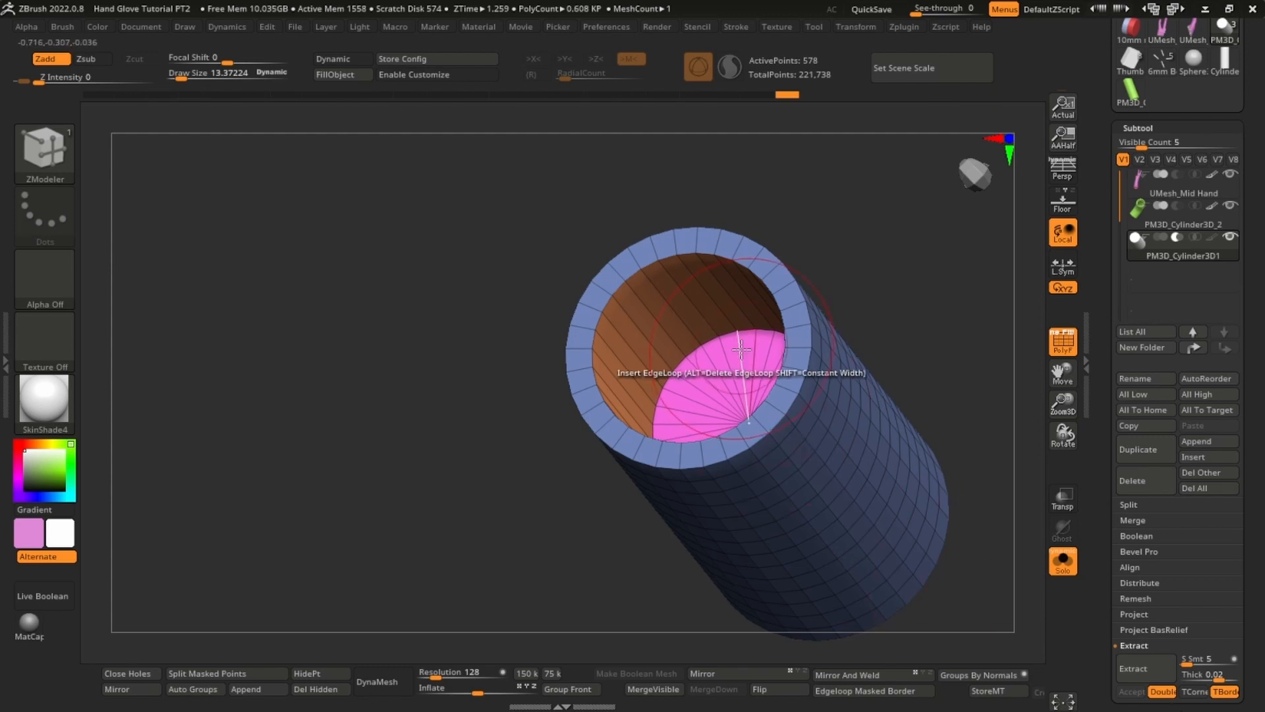
{"action": "left_click_drag", "start_coordinate": [733, 349], "coordinate": [938, 560]}
{"action": "right_click_drag", "start_coordinate": [922, 521], "coordinate": [883, 421]}
{"action": "right_click_drag", "start_coordinate": [883, 421], "coordinate": [891, 511]}
{"action": "key", "text": "shift+s"}
{"action": "right_click_drag", "start_coordinate": [925, 470], "coordinate": [1025, 290]}
{"action": "key", "text": "shift+f"}
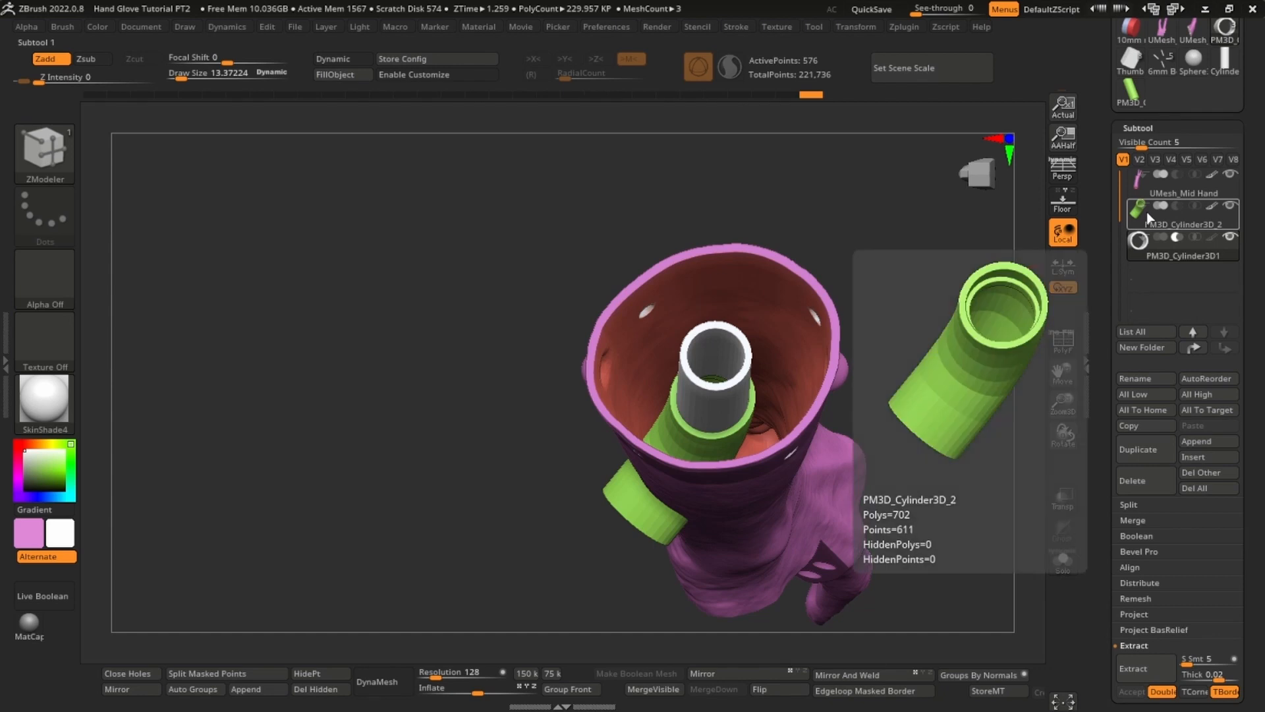
- Rename the hollow straight cylinder subtool Pourtube and the bent tube subtool Spout
{"action": "mouse_move", "coordinate": [1145, 220]}
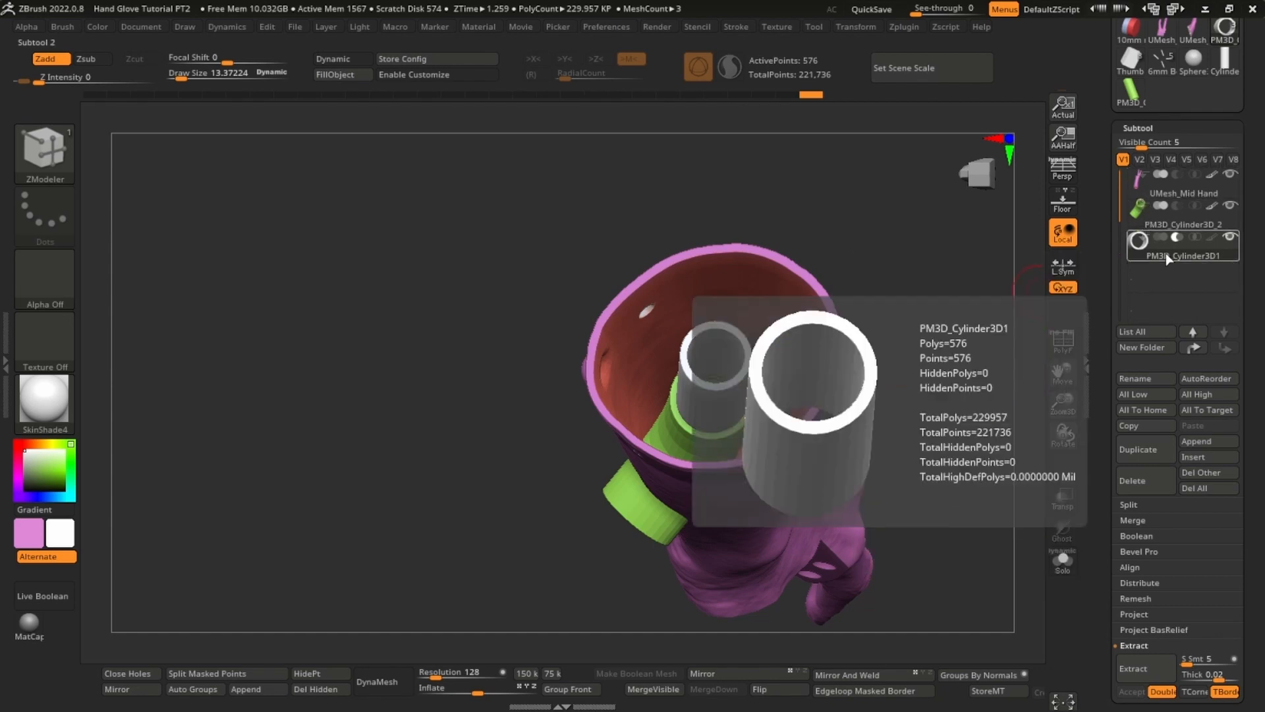
{"action": "left_click", "coordinate": [1156, 379]}
{"action": "type", "text": "Pourtube"}
{"action": "key", "text": "Return"}
{"action": "key", "text": "Up"}
{"action": "left_click", "coordinate": [1158, 380]}
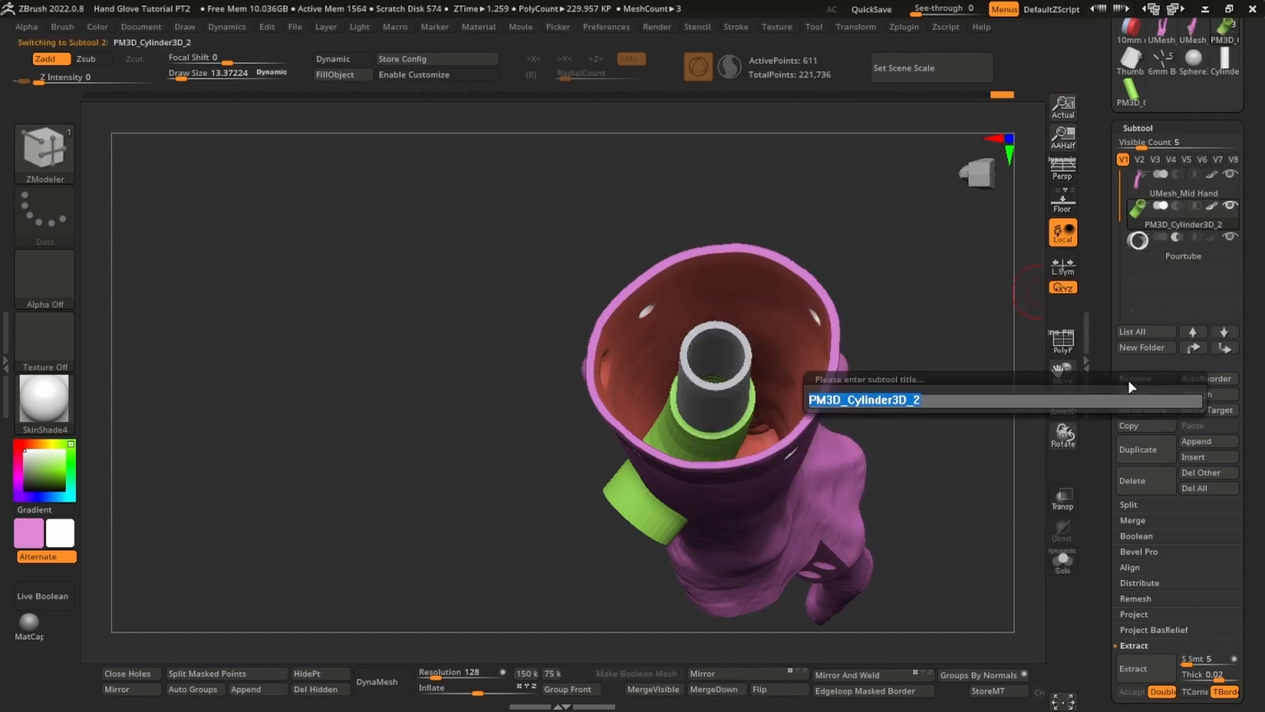
{"action": "type", "text": "Spout"}
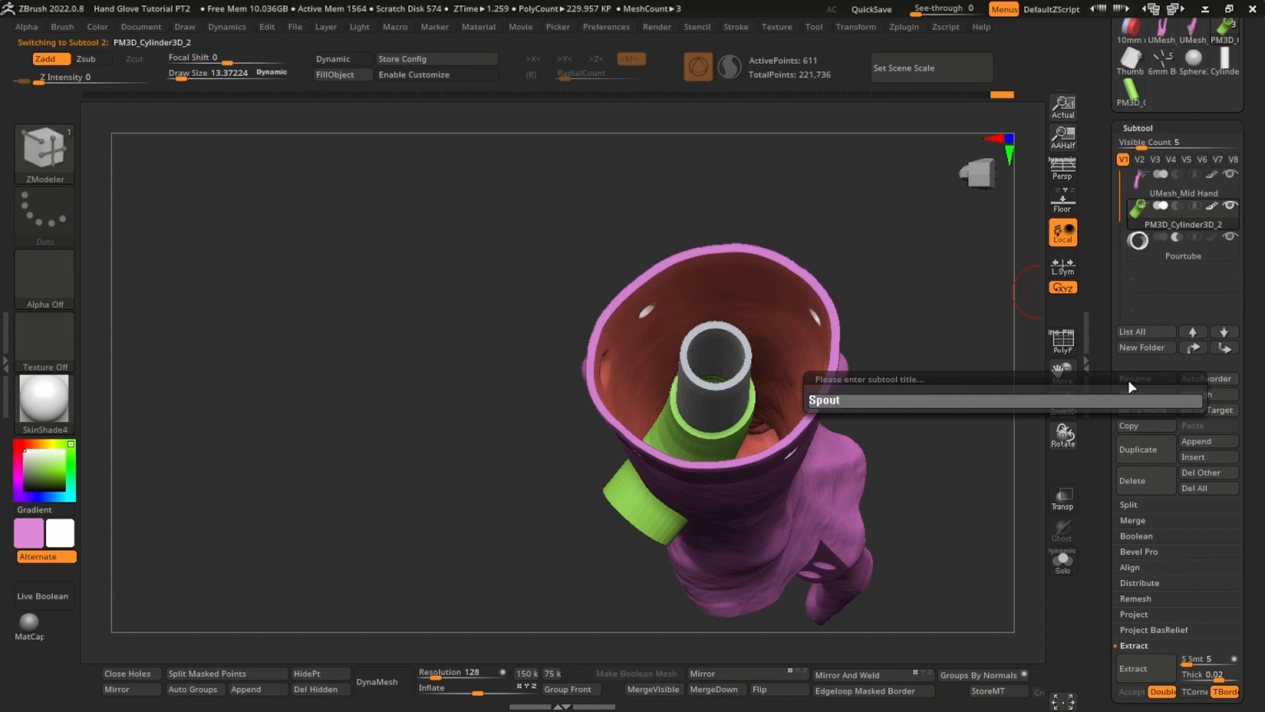
{"action": "key", "text": "Return"}
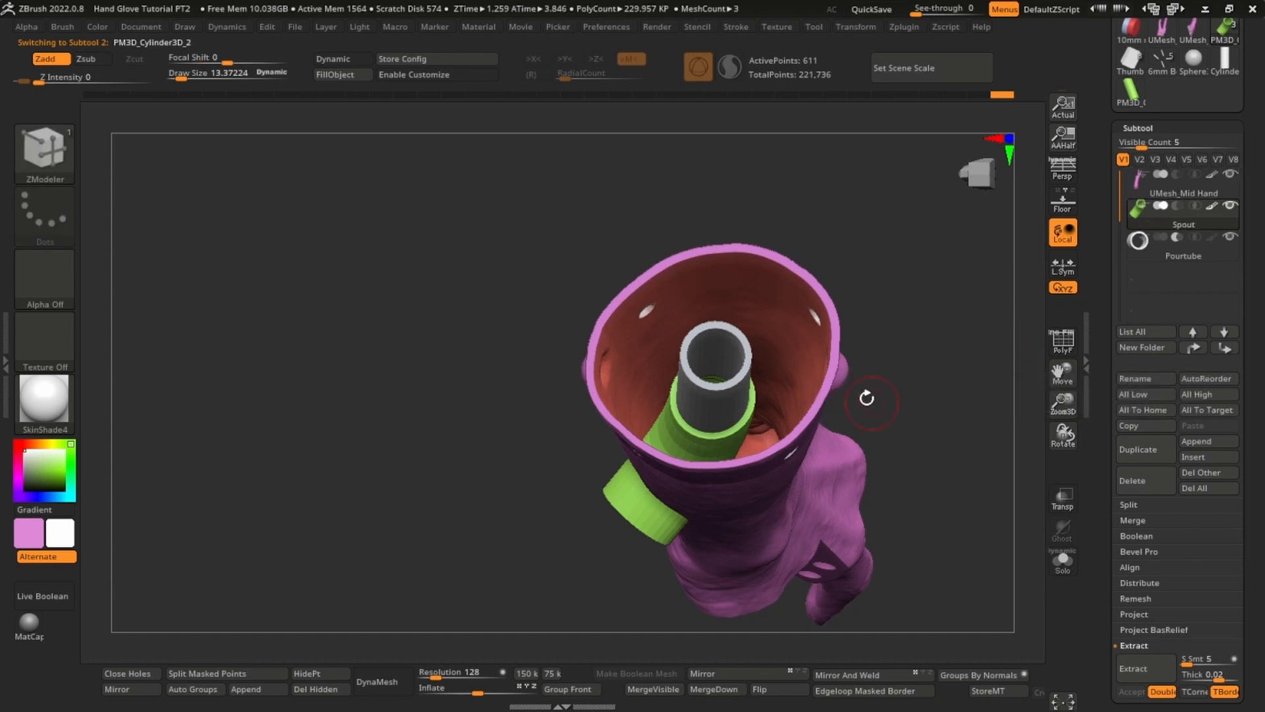
- Turn on Live Boolean and move the UMesh_Mid Hand subtool below Pourtube to subtract it from the Spout
{"action": "left_click", "coordinate": [58, 591]}
{"action": "right_click_drag", "start_coordinate": [909, 376], "coordinate": [863, 455], "text": "ctrl"}
{"action": "right_click_drag", "start_coordinate": [863, 454], "coordinate": [841, 268]}
{"action": "right_click_drag", "start_coordinate": [891, 428], "coordinate": [902, 298]}
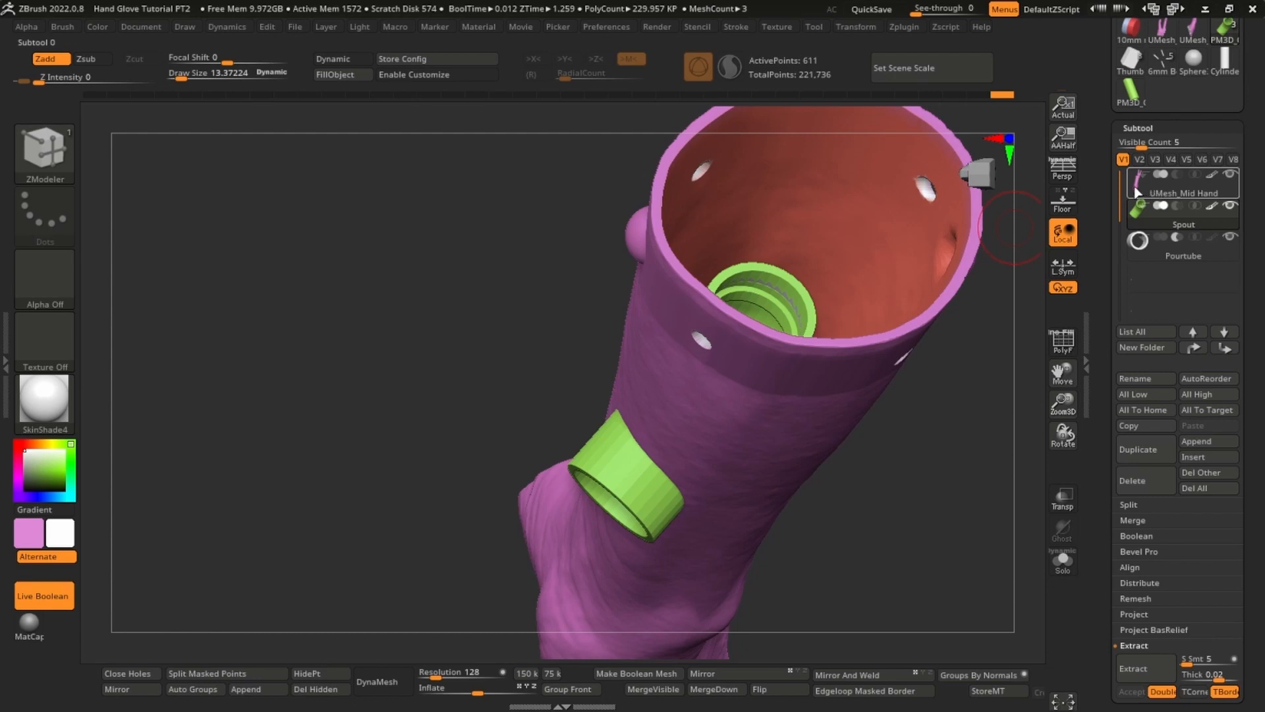
{"action": "left_click_drag", "start_coordinate": [1138, 191], "coordinate": [1139, 258]}
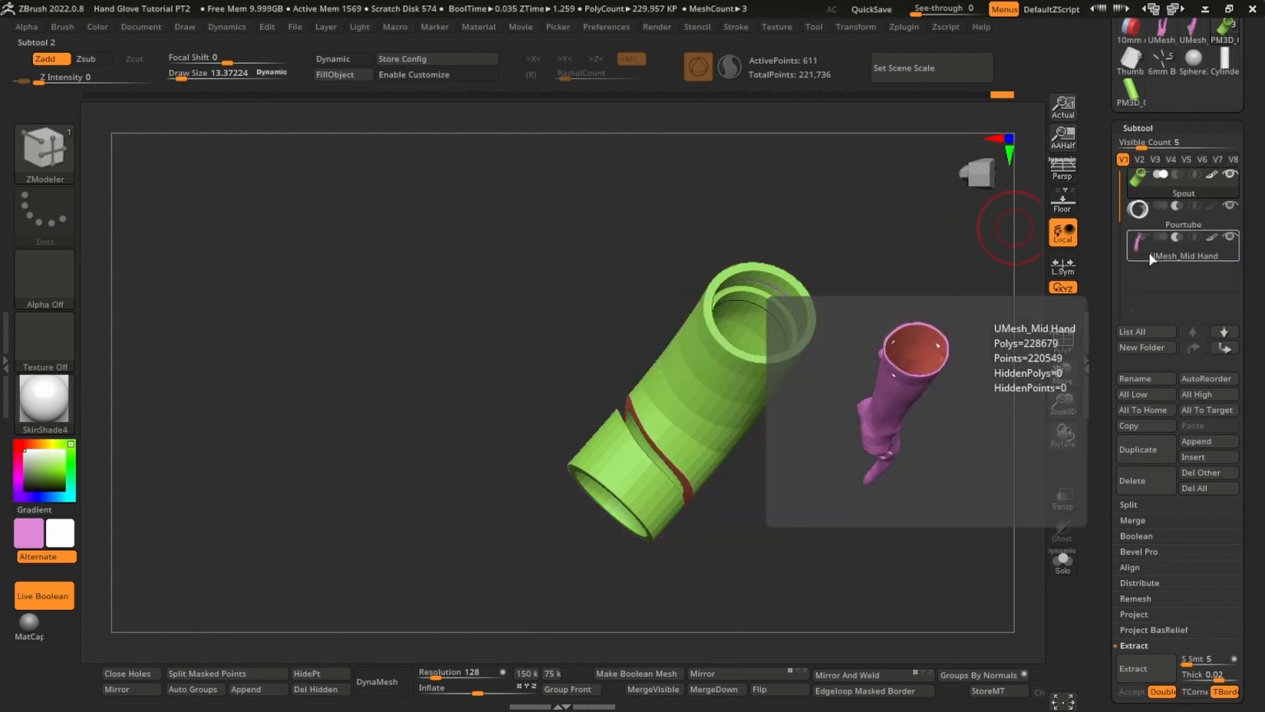
- Inspect the cut between the spout and UMesh_Mid Hand, make the Boolean mesh from the subtools, and open the resulting tool
{"action": "left_click", "coordinate": [1161, 259]}
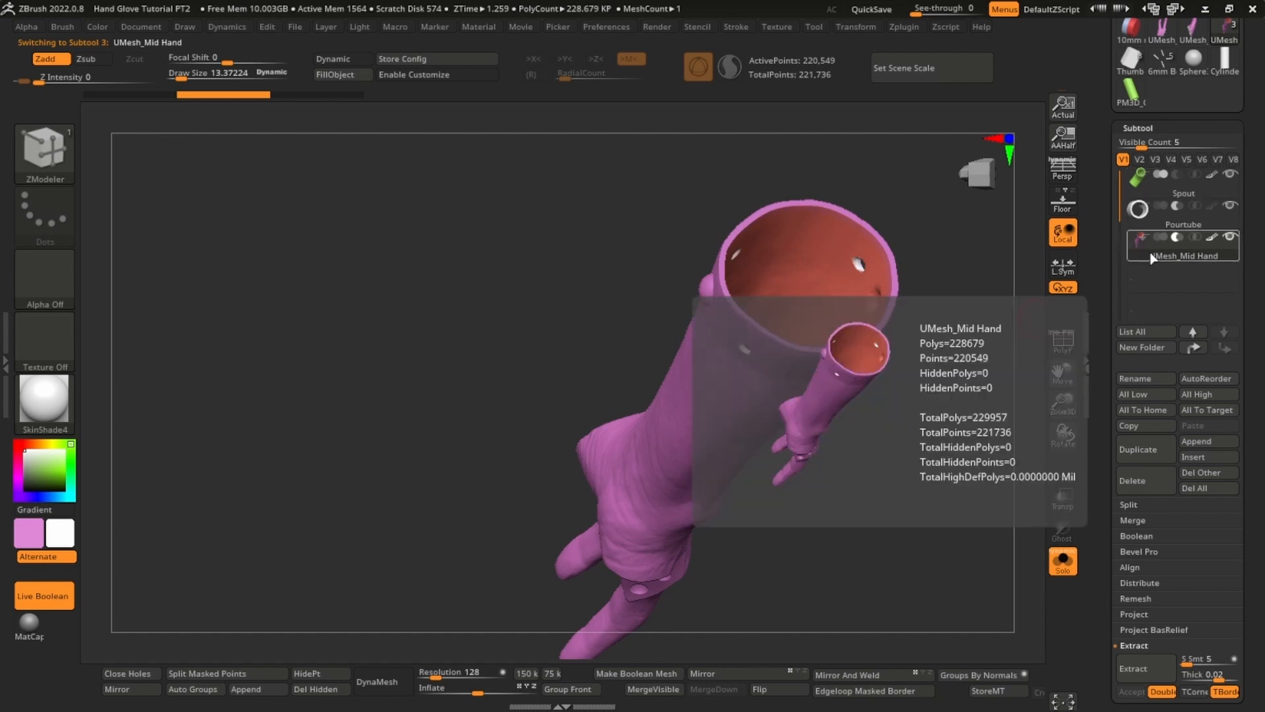
{"action": "left_click", "coordinate": [757, 517]}
{"action": "right_click_drag", "start_coordinate": [757, 517], "coordinate": [783, 496], "text": "ctrl"}
{"action": "right_click_drag", "start_coordinate": [782, 496], "coordinate": [763, 402]}
{"action": "right_click_drag", "start_coordinate": [619, 300], "coordinate": [674, 334]}
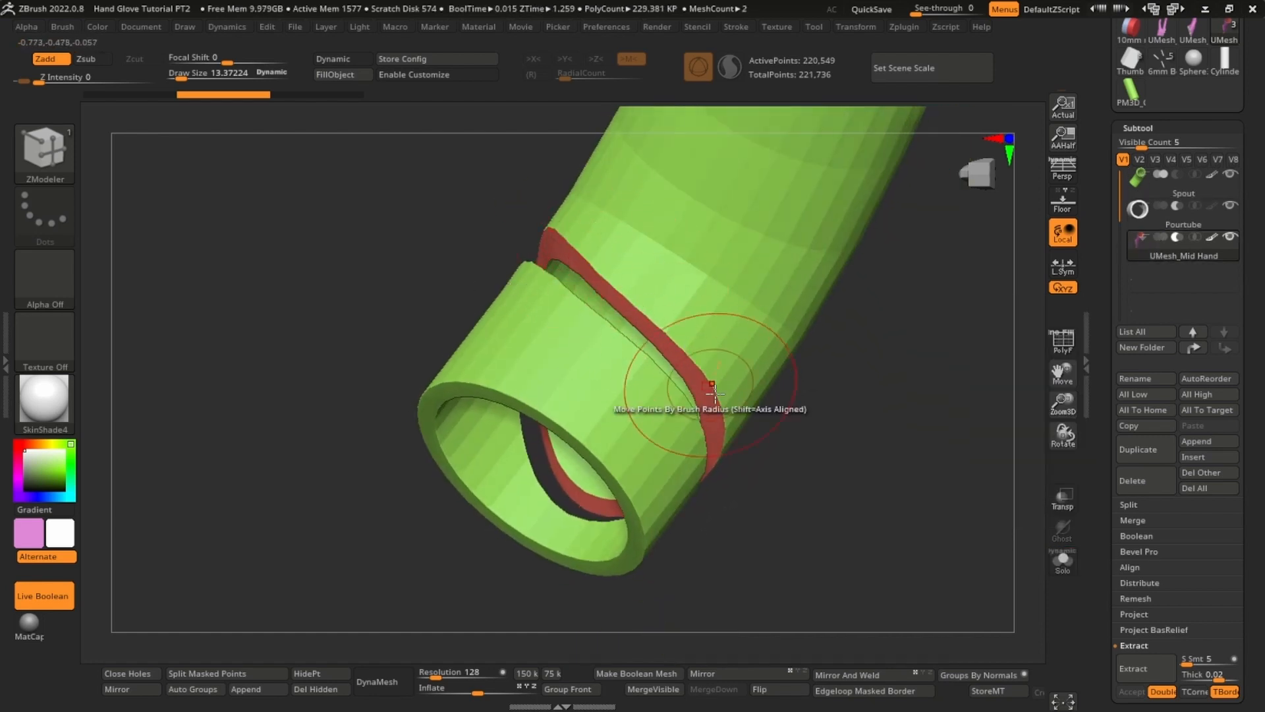
{"action": "left_click", "coordinate": [1142, 216]}
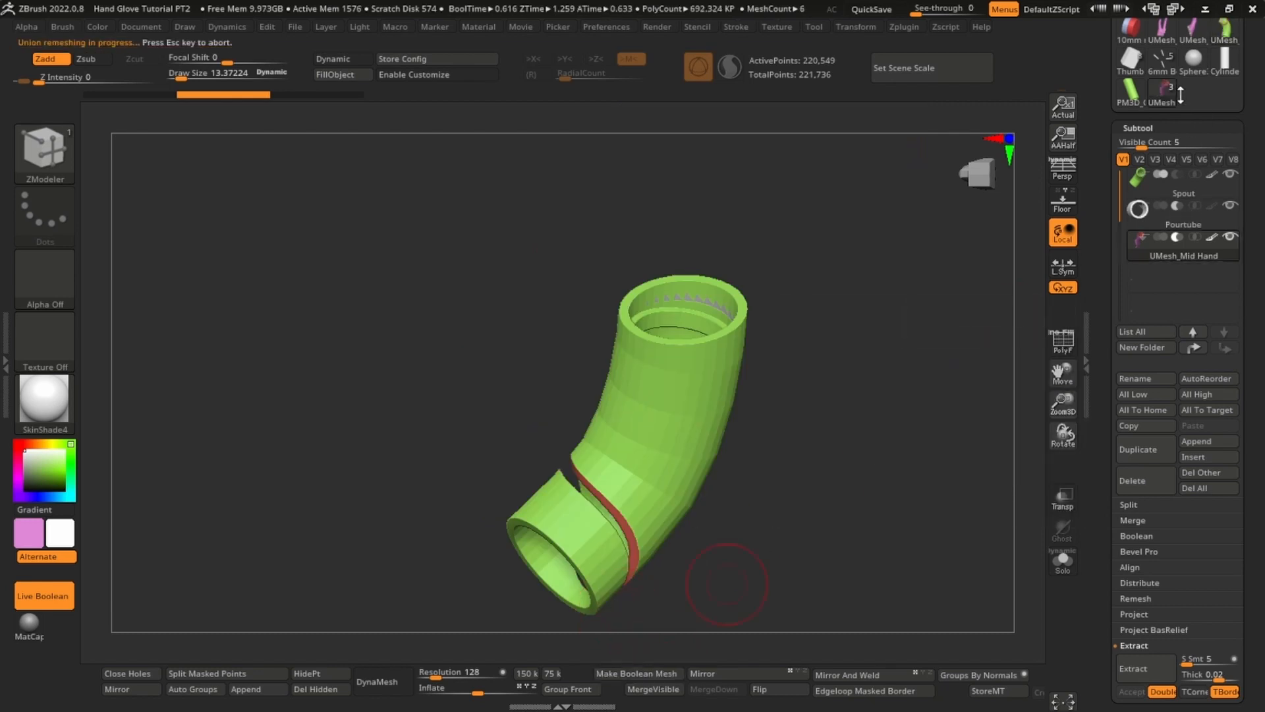
{"action": "left_click", "coordinate": [1169, 90]}
{"action": "key", "text": "w"}
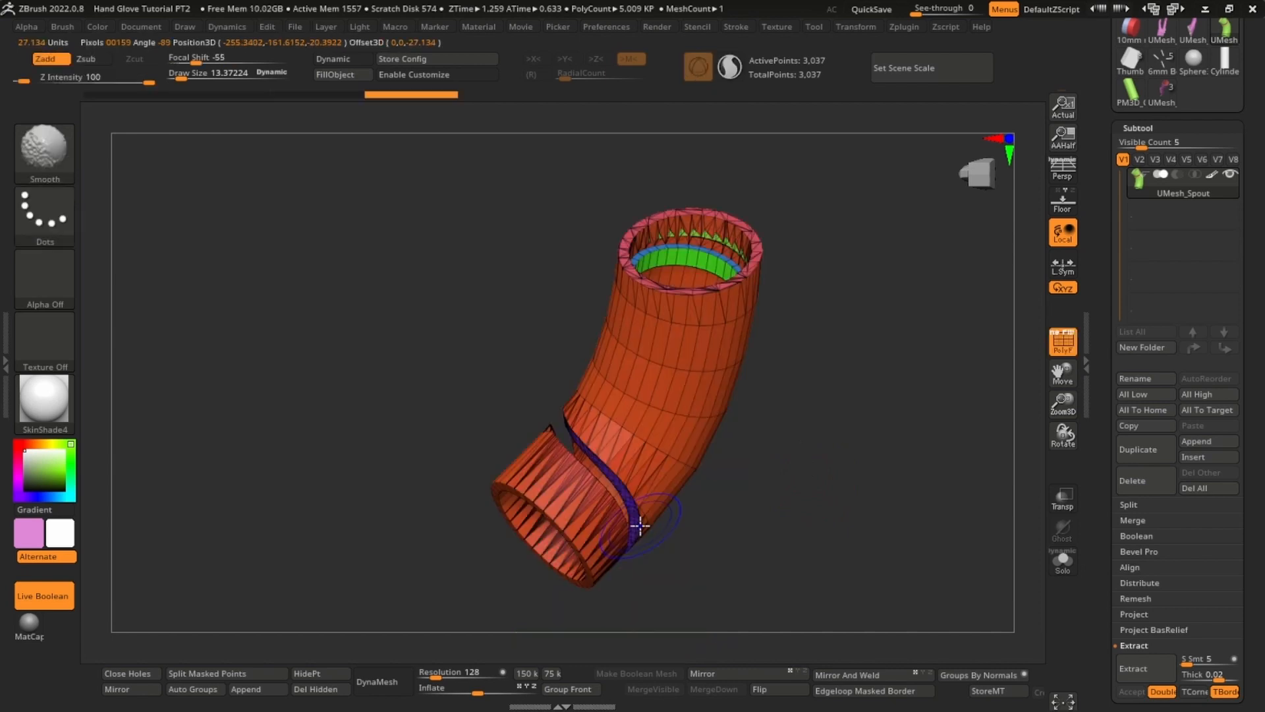
- Auto-group the Boolean result, isolate the long bent section of the spout, and delete the hidden leftover pieces
{"action": "key", "text": "shift+f"}
{"action": "left_click", "coordinate": [217, 687]}
{"action": "key", "text": "shift+f"}
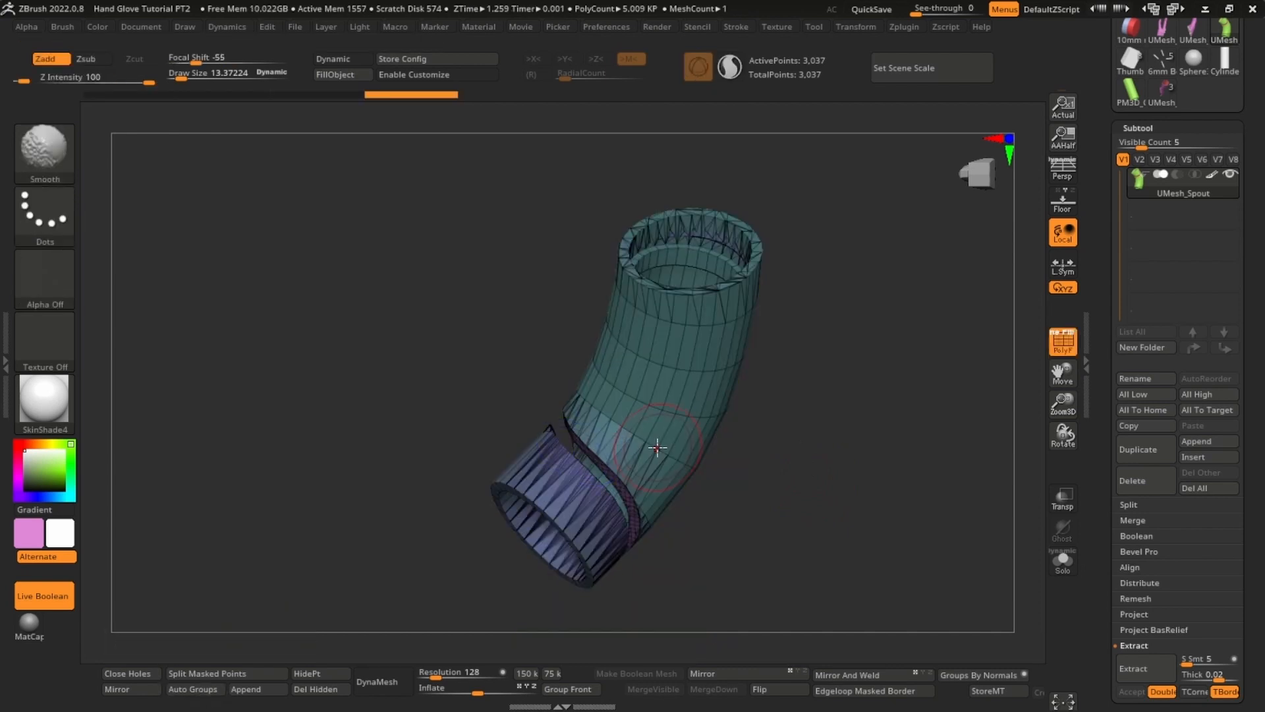
{"action": "left_click", "coordinate": [659, 421], "text": "ctrl+shift"}
{"action": "key", "text": "shift+f"}
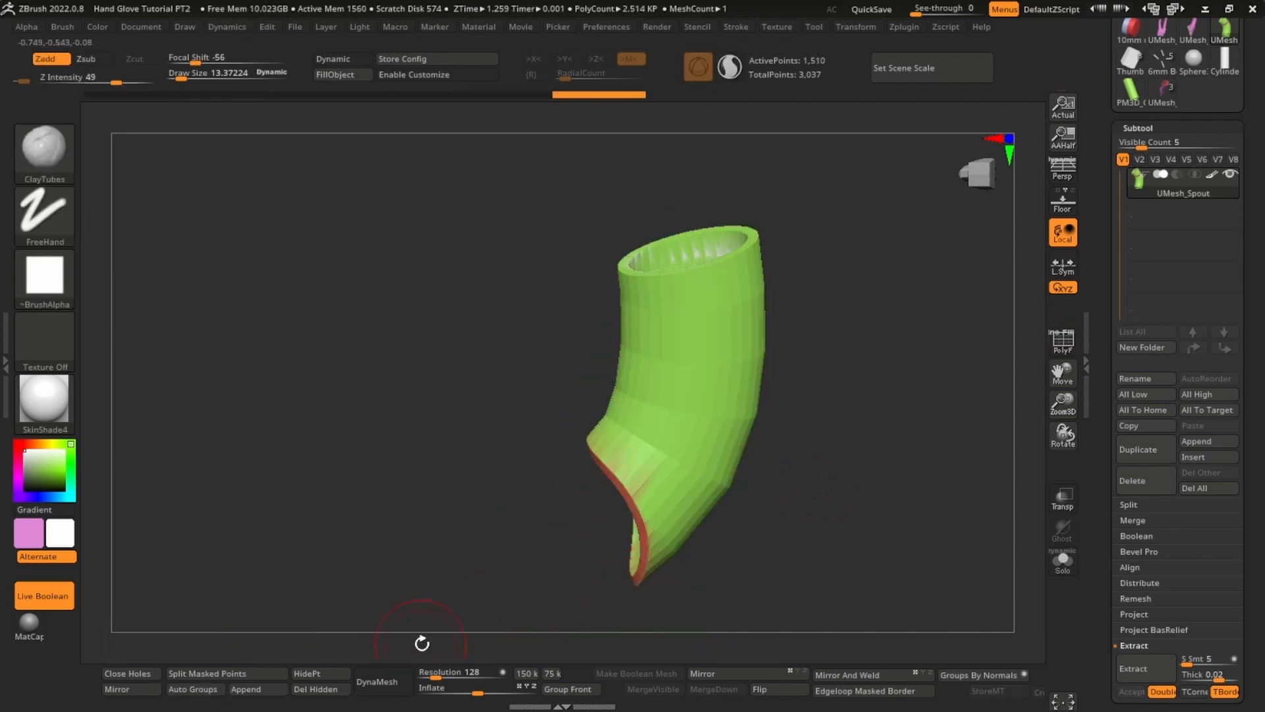
{"action": "left_click", "coordinate": [316, 688]}
- Rename the trimmed spout subtool Spout finished
{"action": "left_click", "coordinate": [1139, 380]}
{"action": "type", "text": "S"}
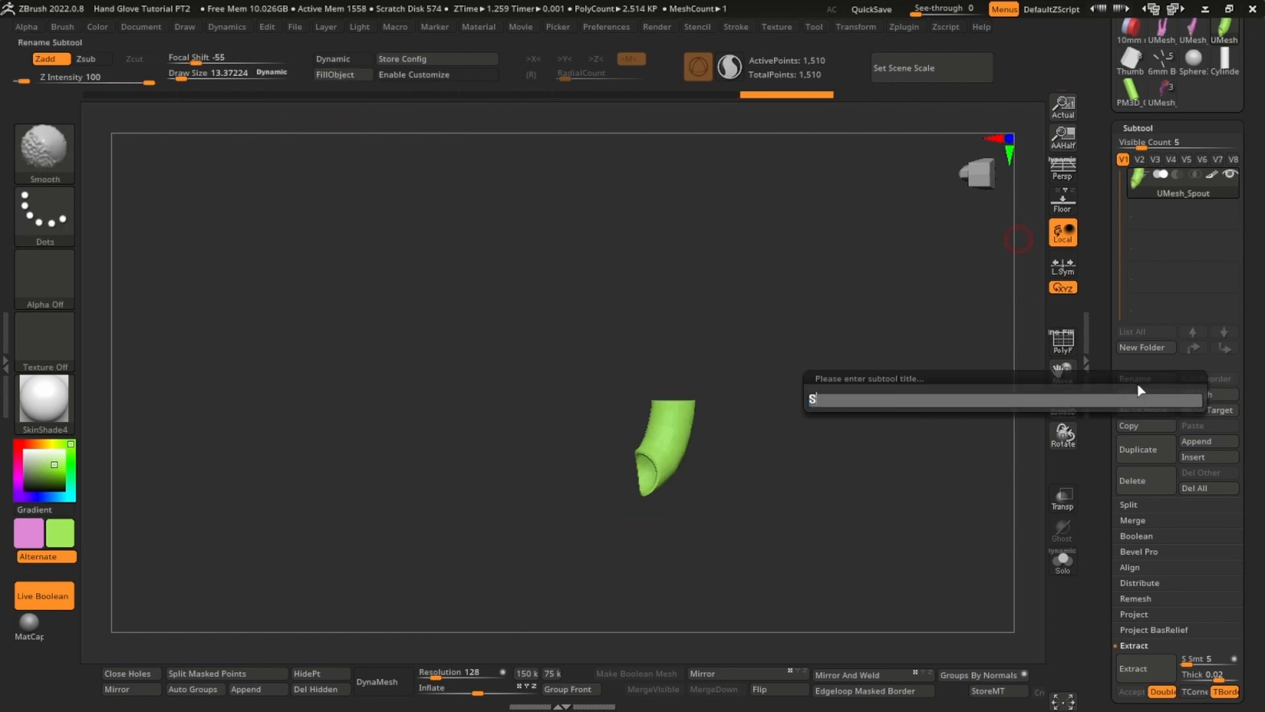
{"action": "type", "text": "pout finishe"}
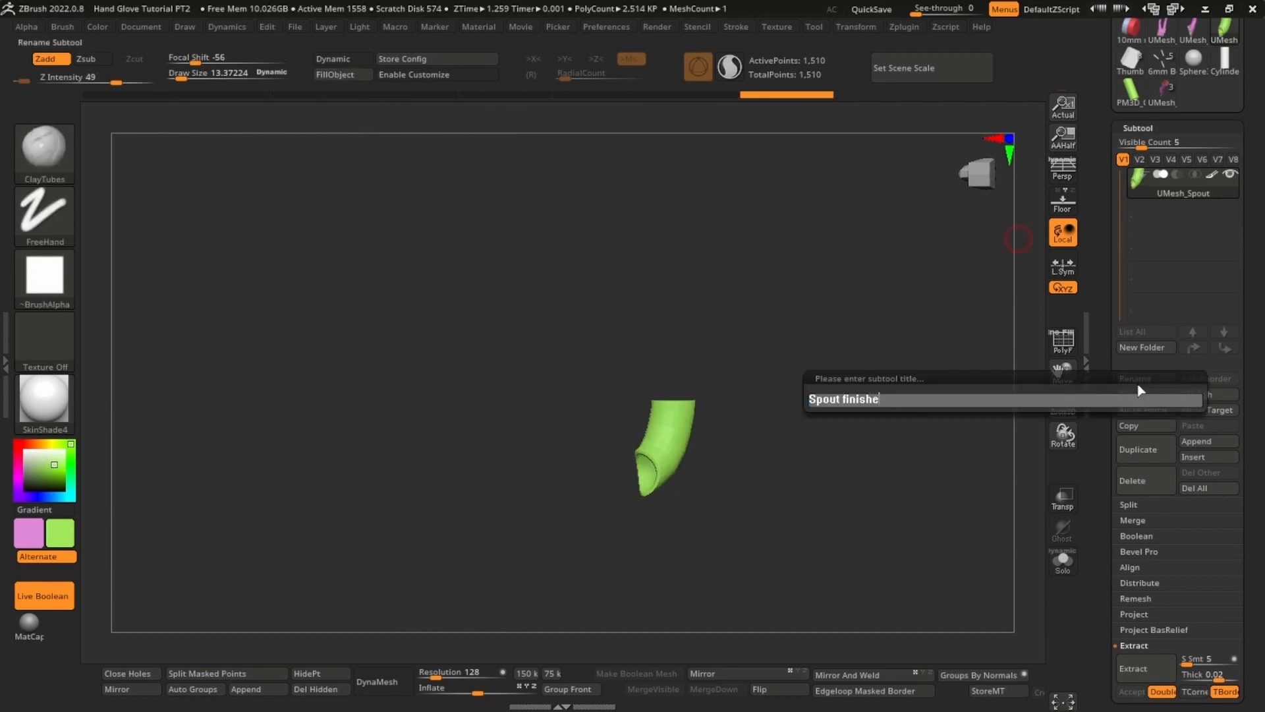
{"action": "type", "text": "d"}
{"action": "key", "text": "Return"}
- Return to the hand tool, append Spout finished as a subtool, and view it through the forearm wall with transparency on
{"action": "left_click", "coordinate": [1161, 91]}
{"action": "left_click_drag", "start_coordinate": [747, 418], "coordinate": [781, 514]}
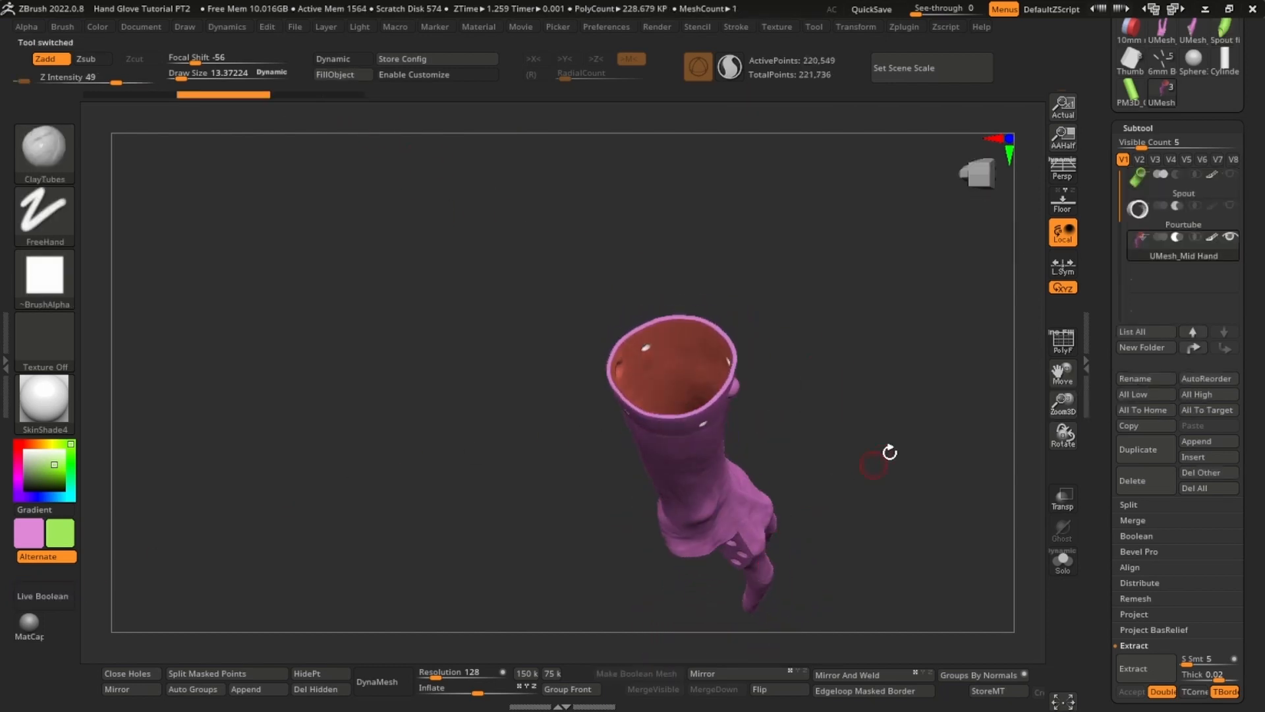
{"action": "left_click_drag", "start_coordinate": [836, 475], "coordinate": [556, 582]}
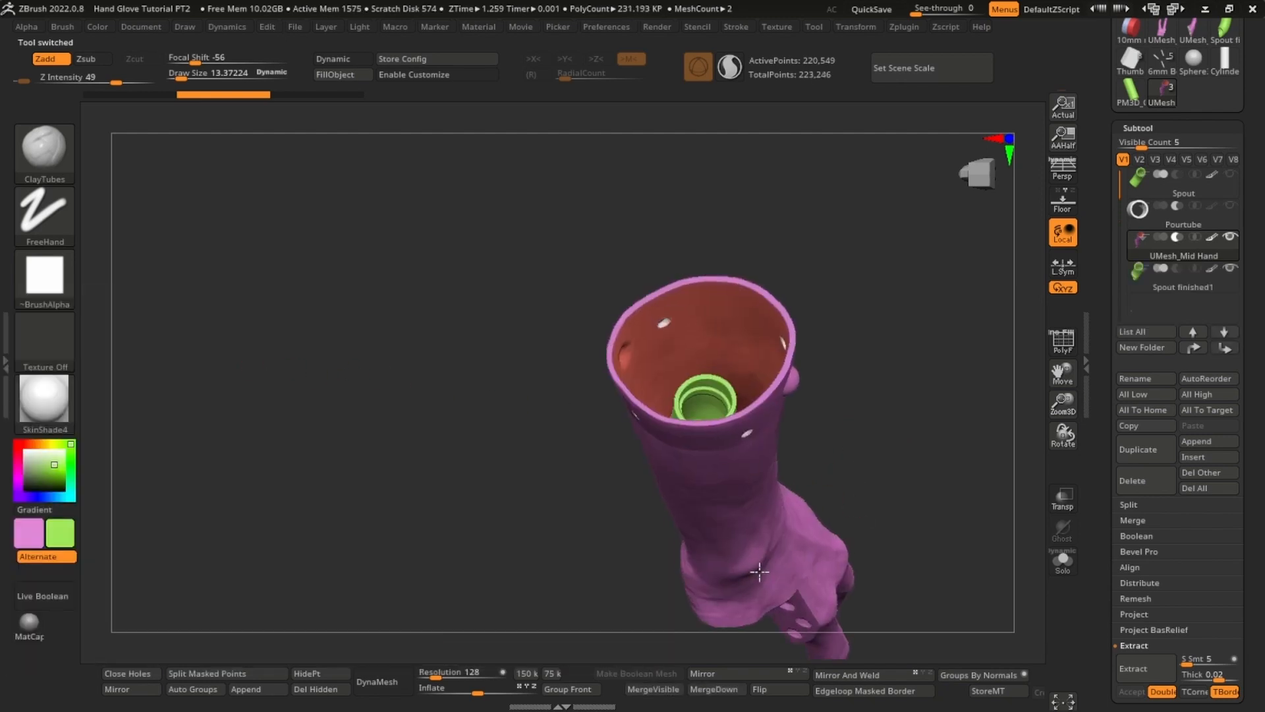
{"action": "left_click_drag", "start_coordinate": [759, 572], "coordinate": [757, 619], "text": "alt"}
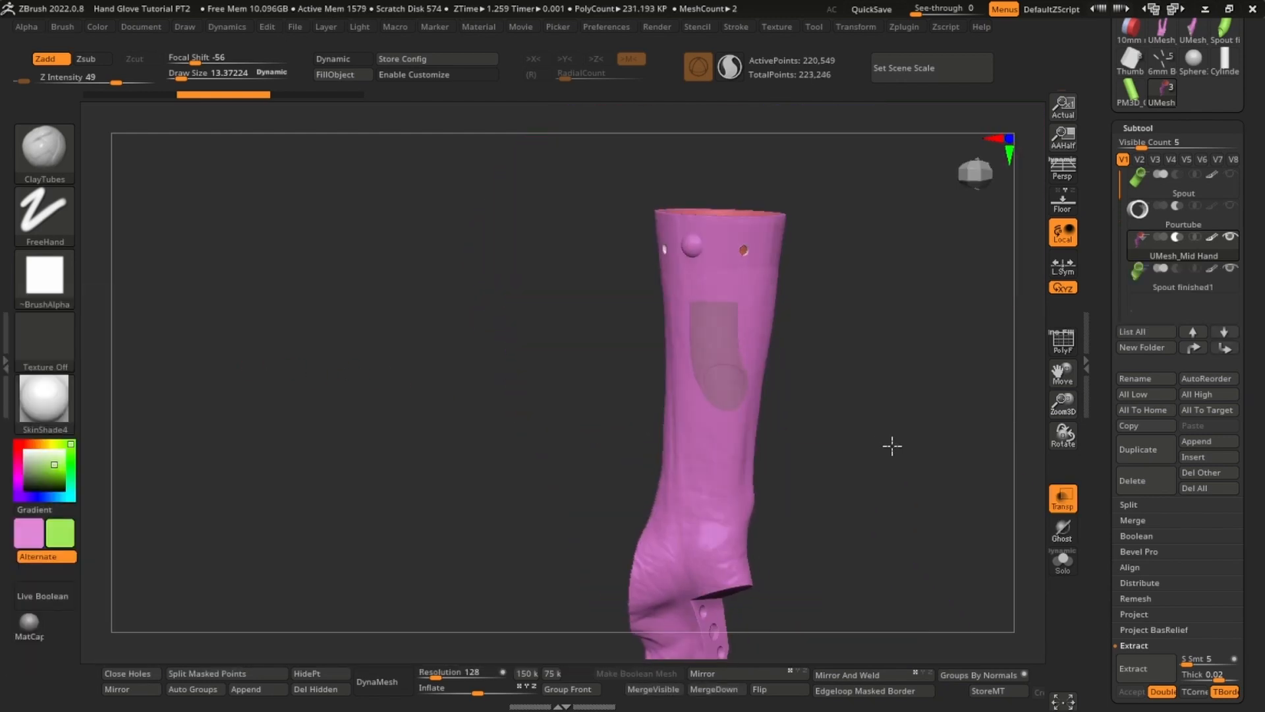
{"action": "mouse_move", "coordinate": [889, 443]}
{"action": "left_mouse_down", "text": "alt"}
{"action": "mouse_move", "coordinate": [797, 373]}
{"action": "mouse_move", "coordinate": [822, 355]}
{"action": "mouse_move", "coordinate": [791, 373]}
{"action": "mouse_move", "coordinate": [817, 389]}
{"action": "left_mouse_up", "text": "alt"}
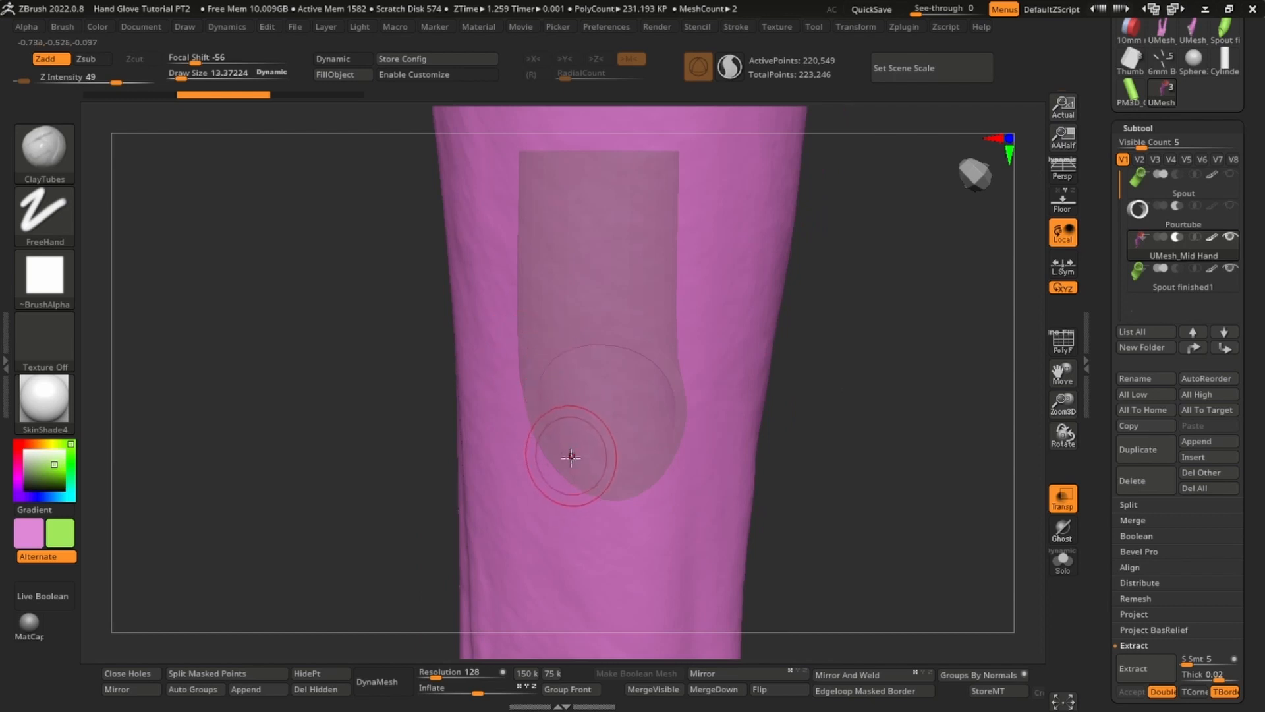
- Append a Cylinder3D subtool to the hand tool and make it active for transforming
{"action": "left_click", "coordinate": [255, 688]}
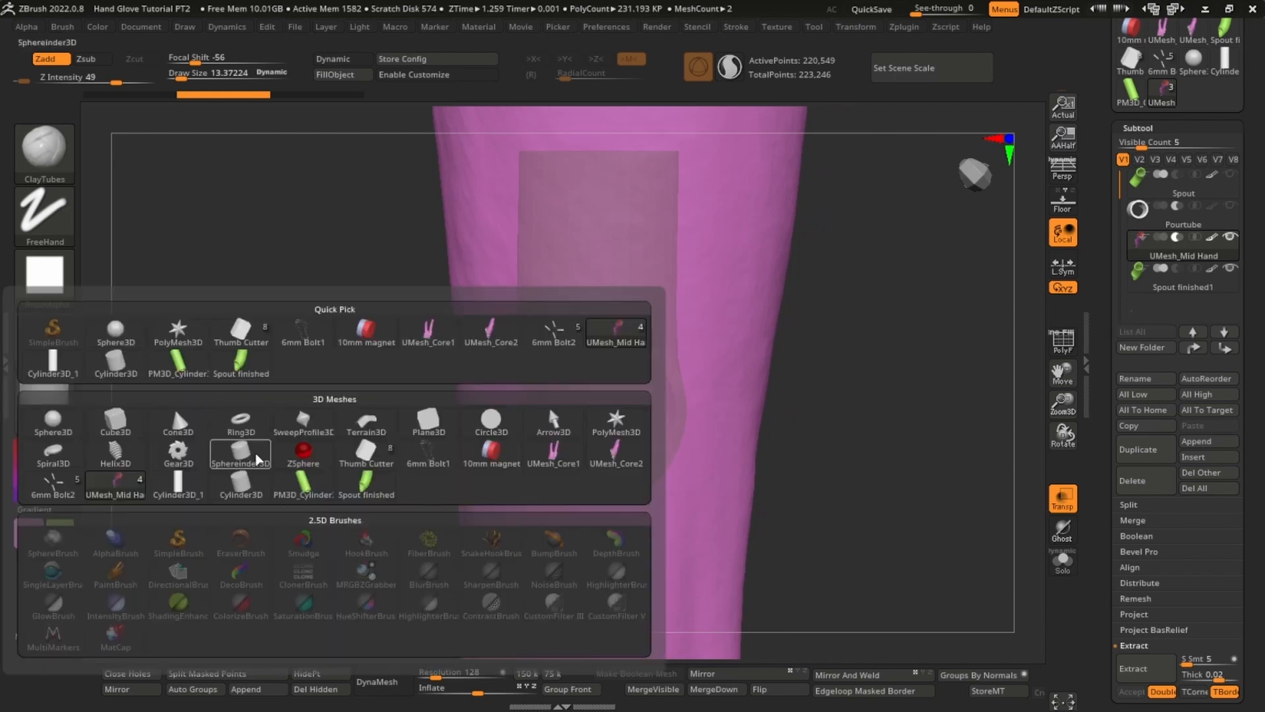
{"action": "left_click", "coordinate": [255, 487]}
{"action": "key", "text": "f"}
{"action": "left_click", "coordinate": [736, 338], "text": "alt"}
{"action": "key", "text": "w"}
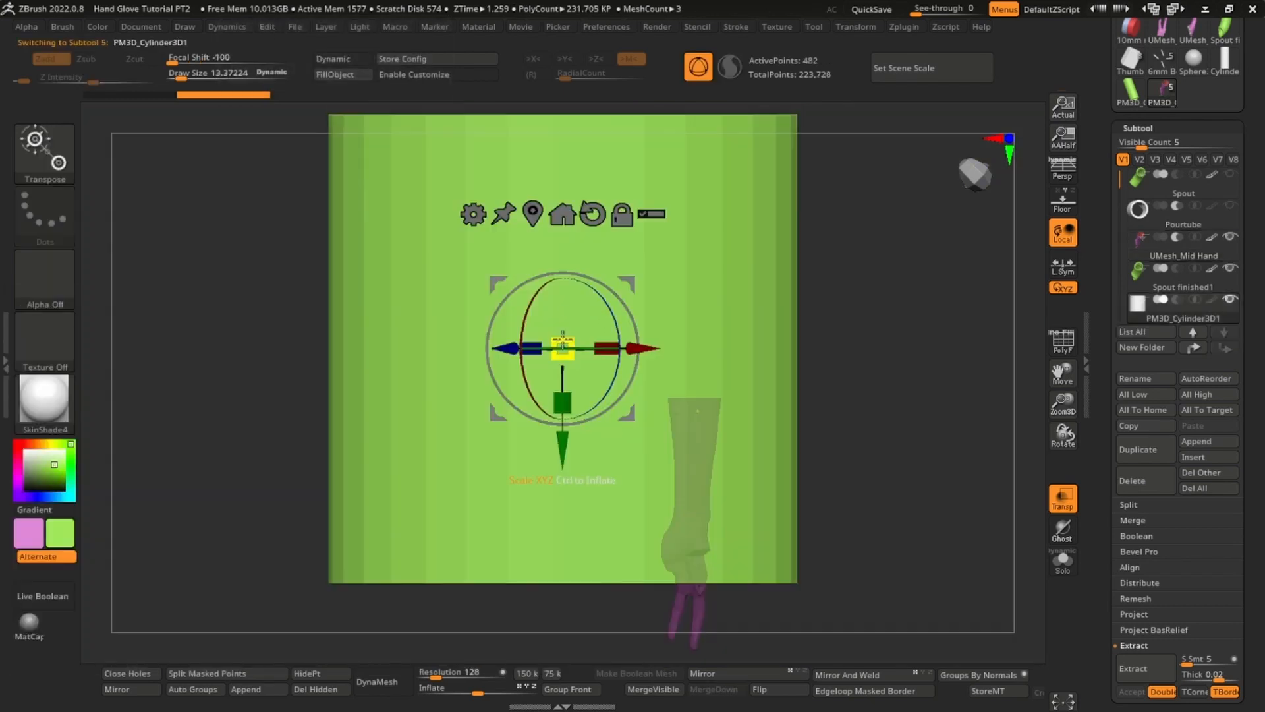
- Scale the new cylinder down to a small piece and place it just below the spout's angled opening, with the hand hidden
{"action": "left_click_drag", "start_coordinate": [563, 343], "coordinate": [292, 590]}
{"action": "left_click_drag", "start_coordinate": [575, 339], "coordinate": [483, 430]}
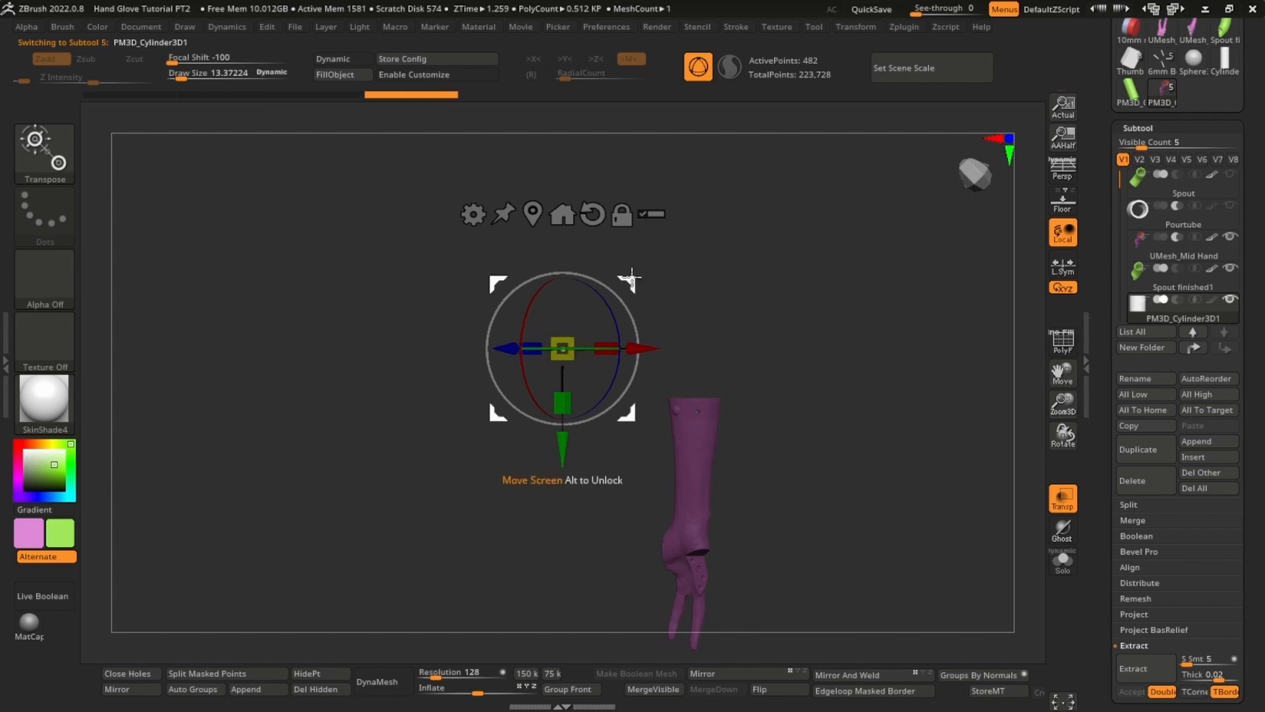
{"action": "left_click_drag", "start_coordinate": [631, 277], "coordinate": [781, 450]}
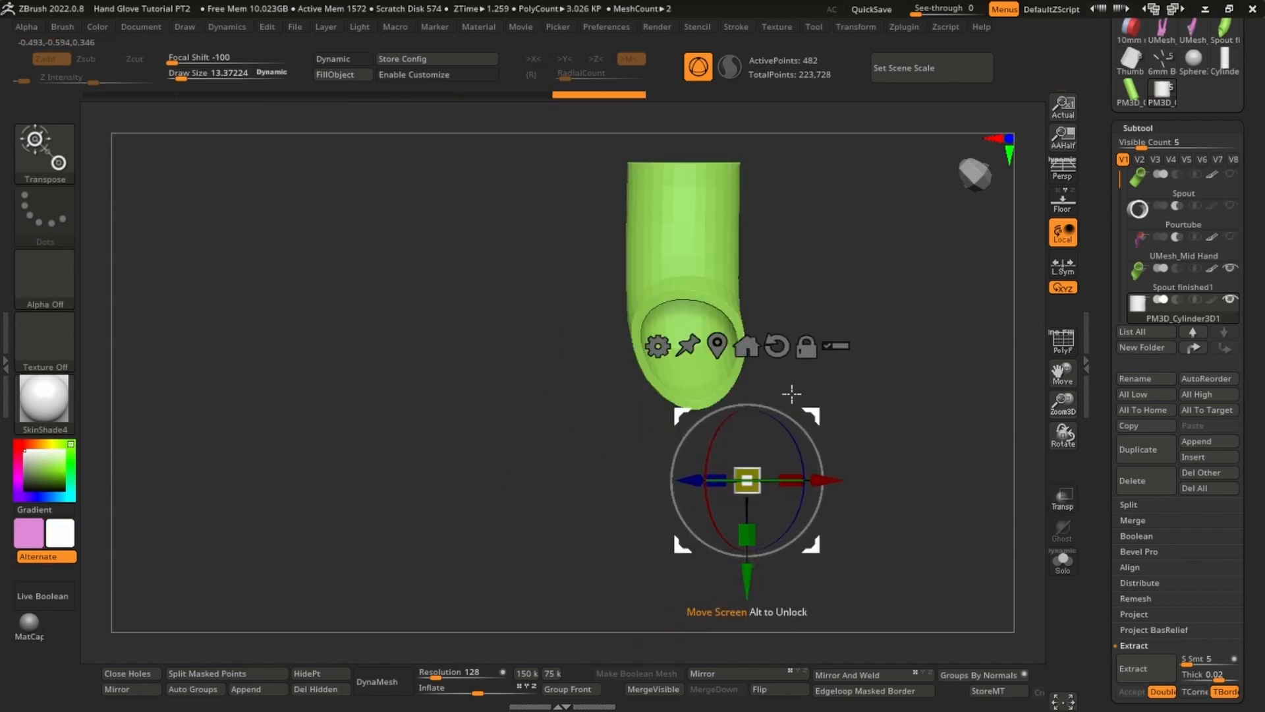
{"action": "left_click_drag", "start_coordinate": [791, 393], "coordinate": [881, 391], "text": "shift"}
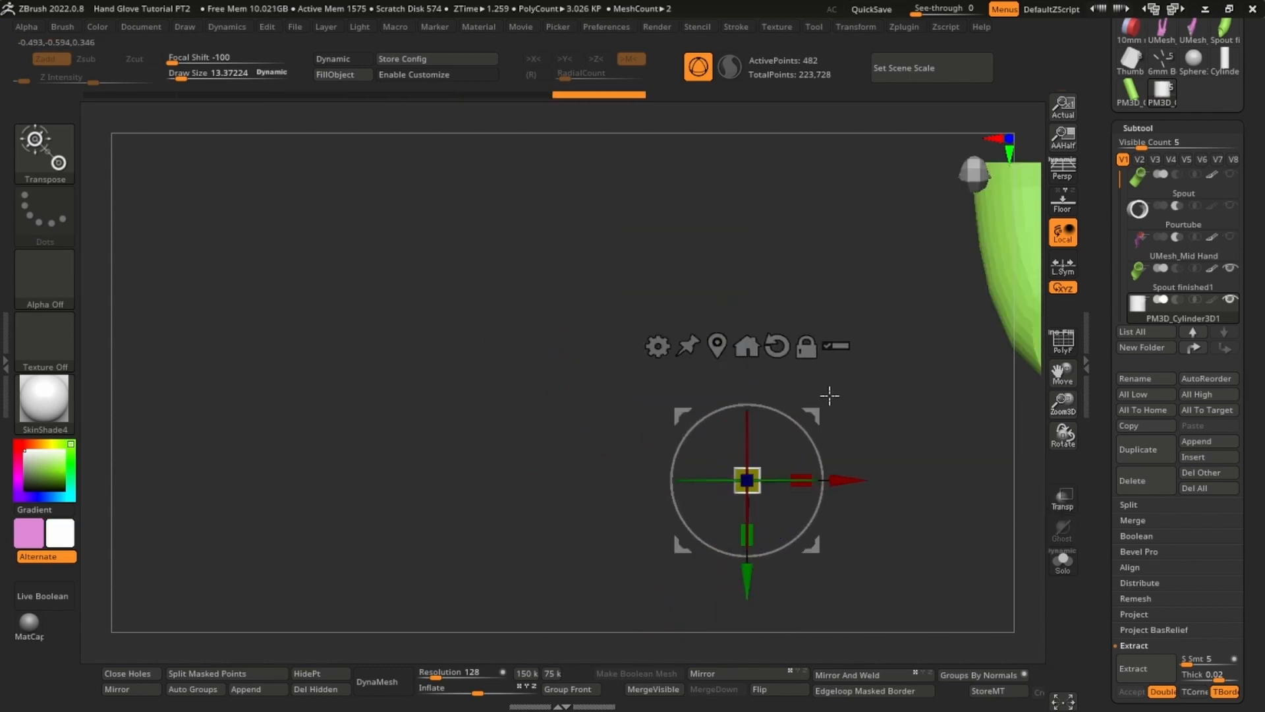
{"action": "key", "text": "f"}
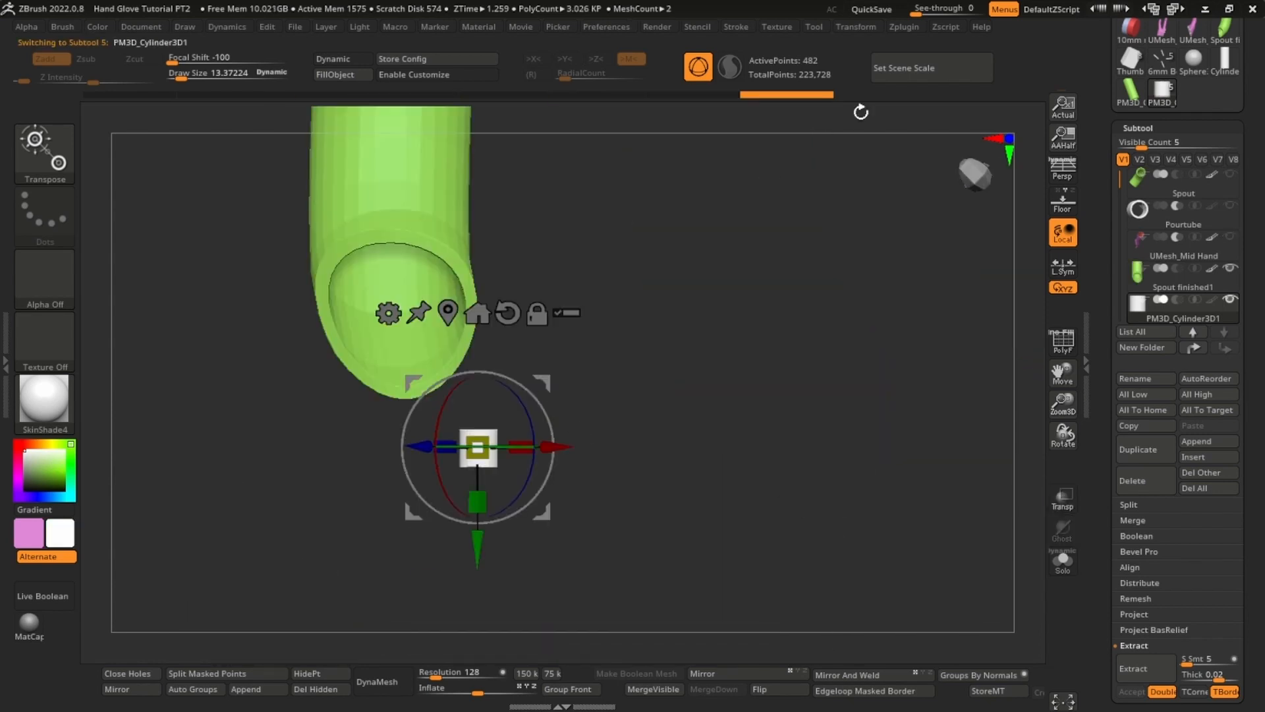
- Stretch the small cylinder along its length into a slender rod beside the spout opening
{"action": "left_click", "coordinate": [903, 73]}
{"action": "key", "text": "Escape"}
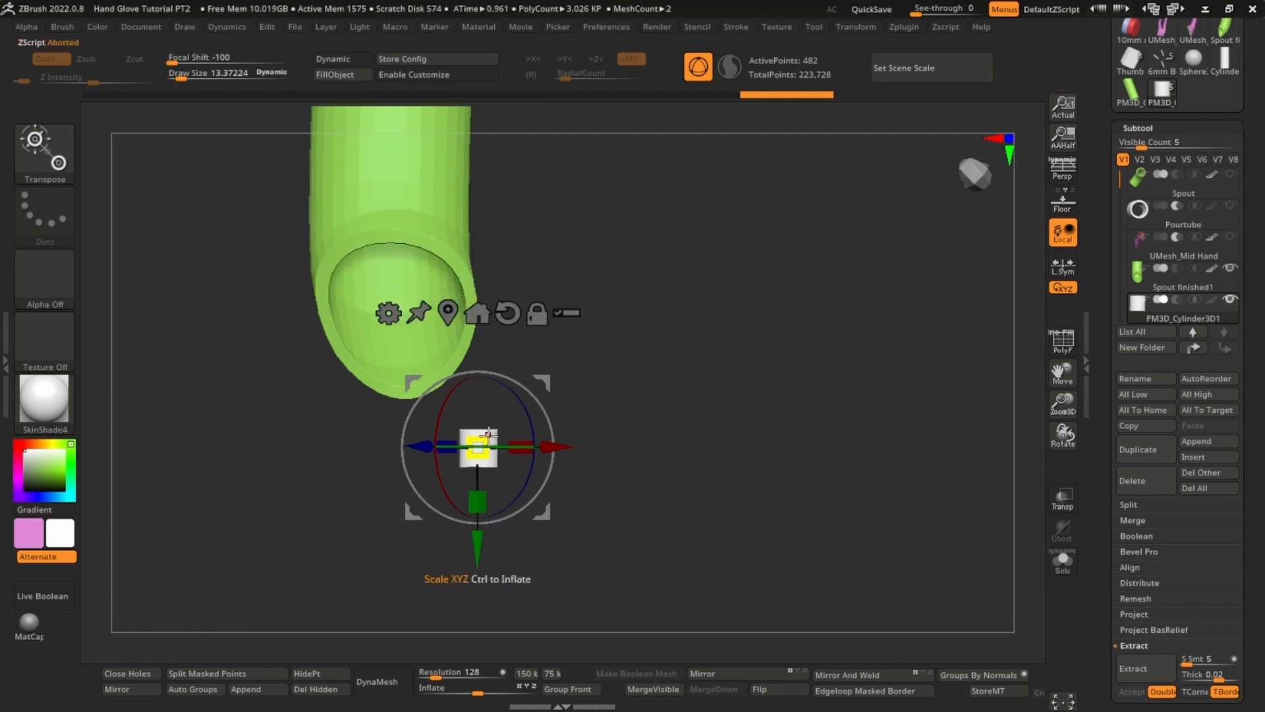
{"action": "mouse_move", "coordinate": [572, 374]}
{"action": "left_mouse_down"}
{"action": "mouse_move", "coordinate": [575, 398]}
{"action": "mouse_move", "coordinate": [576, 379]}
{"action": "left_mouse_up"}
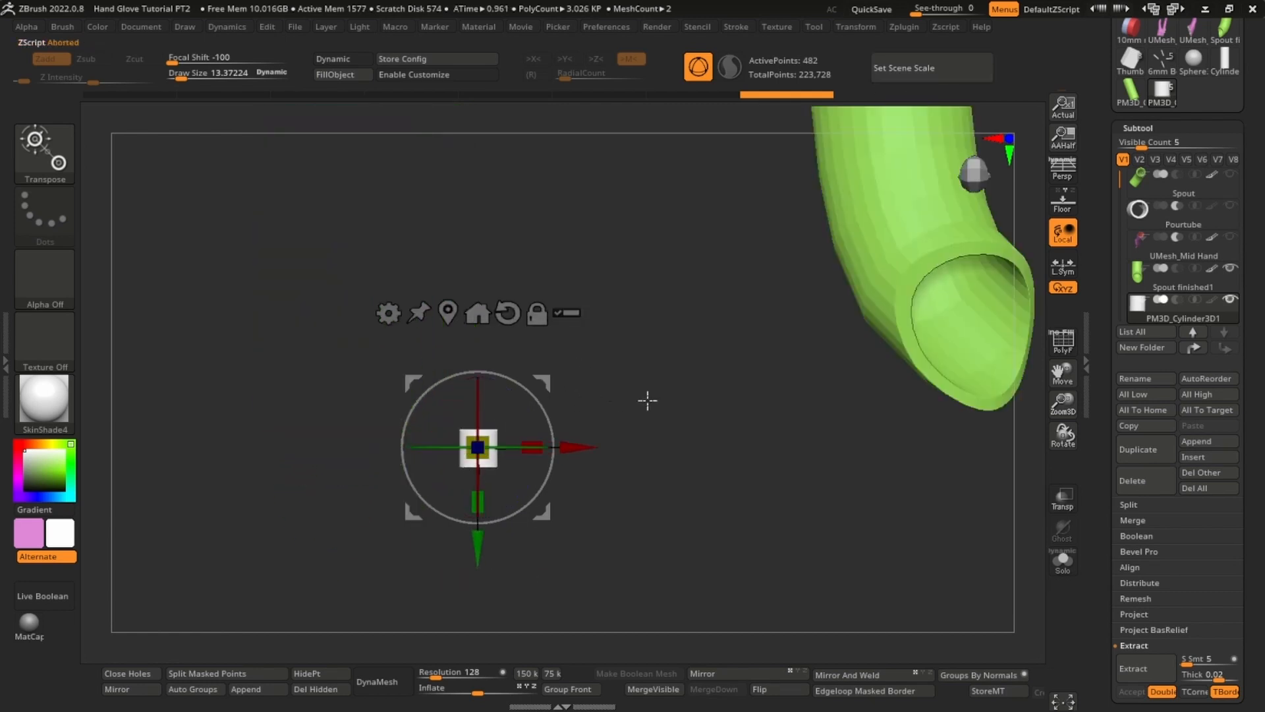
{"action": "left_click_drag", "start_coordinate": [648, 400], "coordinate": [705, 286]}
{"action": "left_click_drag", "start_coordinate": [528, 316], "coordinate": [825, 522]}
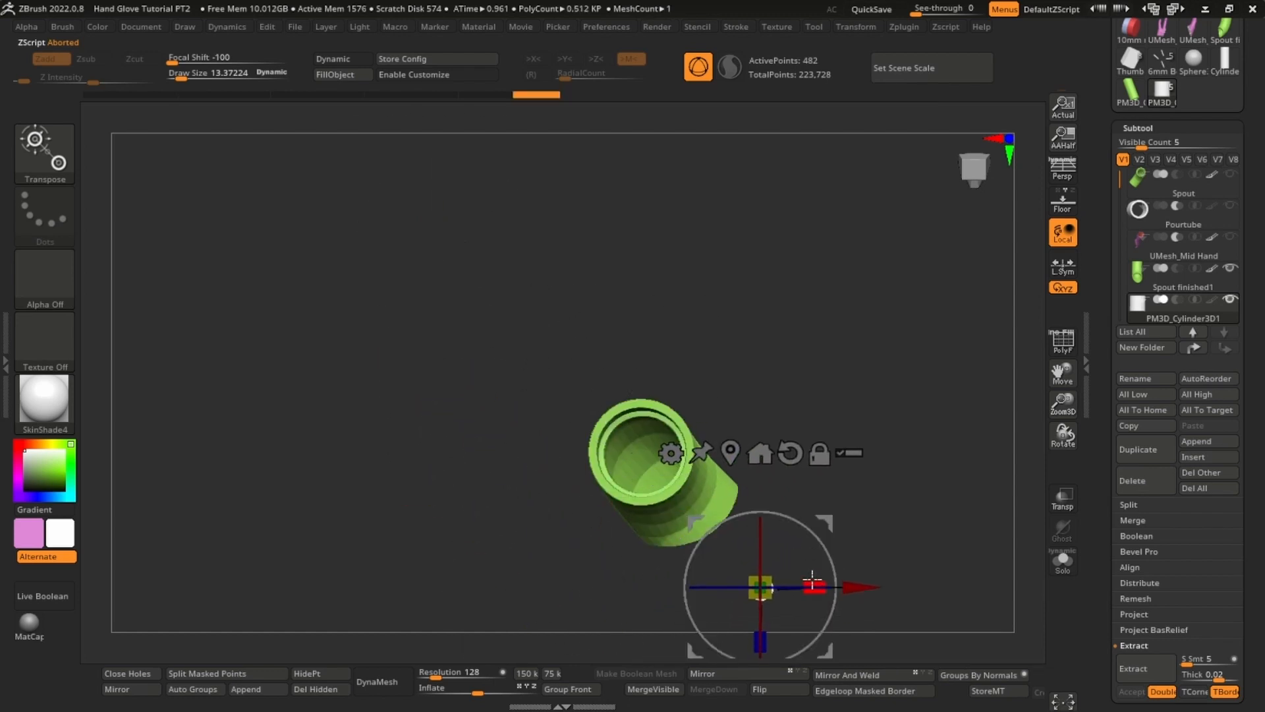
{"action": "left_click_drag", "start_coordinate": [812, 582], "coordinate": [802, 560], "text": "ctrl"}
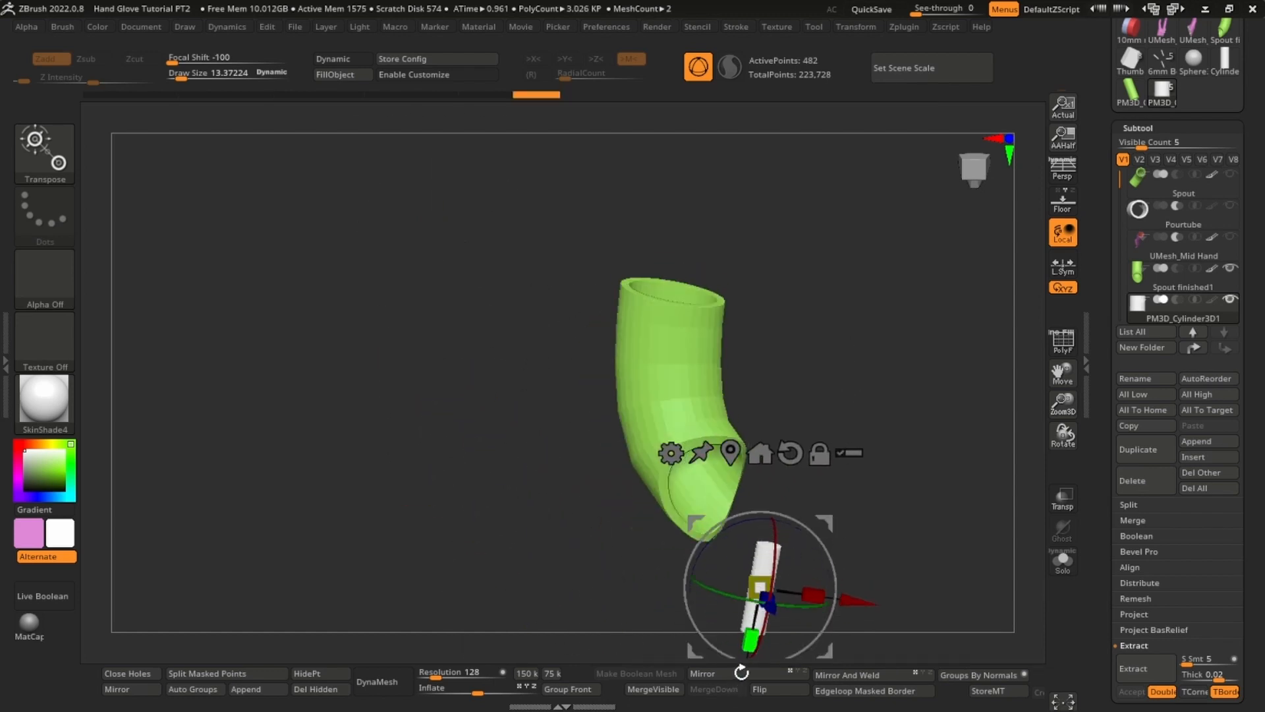
{"action": "left_click_drag", "start_coordinate": [831, 421], "coordinate": [850, 351]}
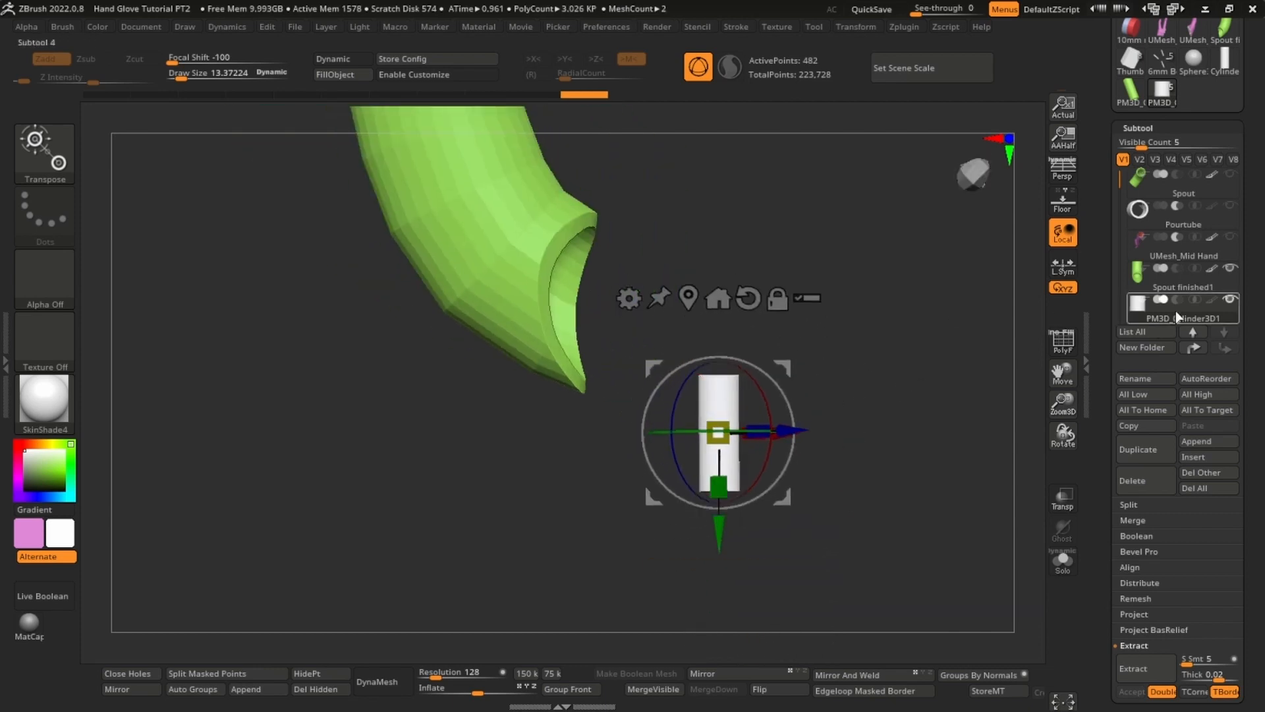
- Rotate the rod to point straight into the spout's angled opening and move it inside the upper part of the opening
{"action": "left_click", "coordinate": [1230, 237]}
{"action": "left_click", "coordinate": [1230, 238]}
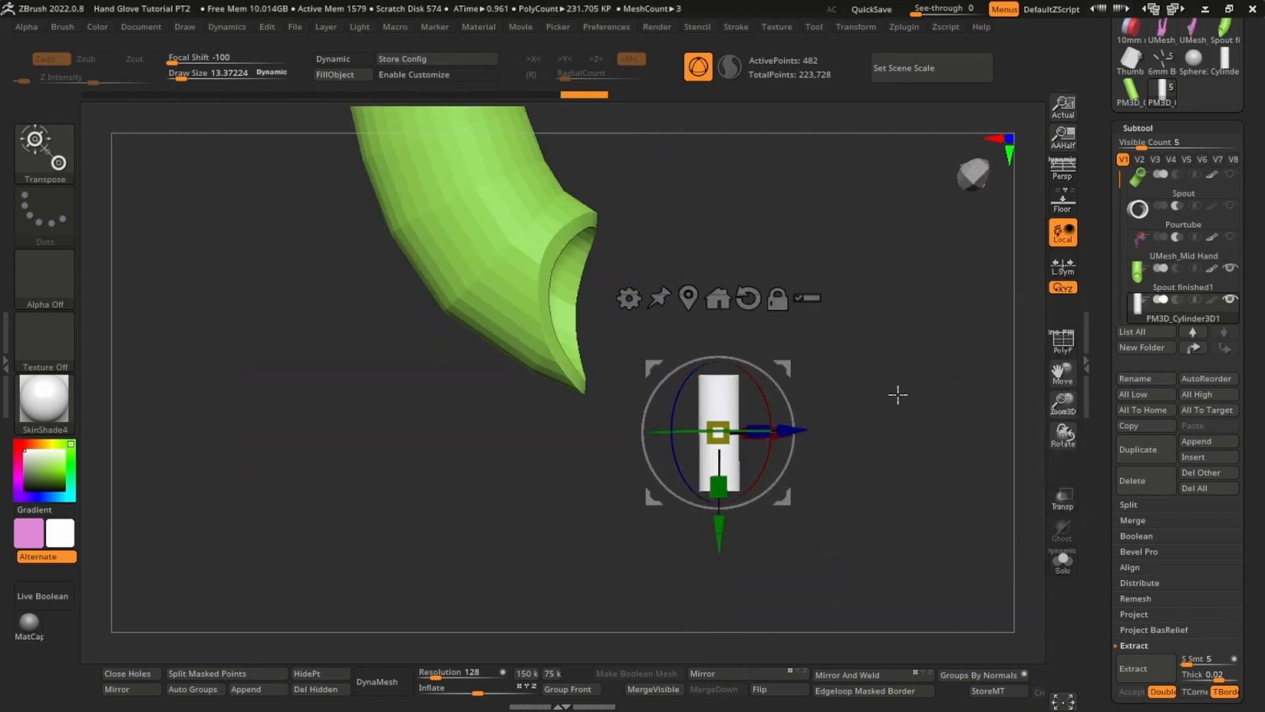
{"action": "left_click_drag", "start_coordinate": [898, 393], "coordinate": [817, 396]}
{"action": "left_click_drag", "start_coordinate": [694, 438], "coordinate": [758, 431]}
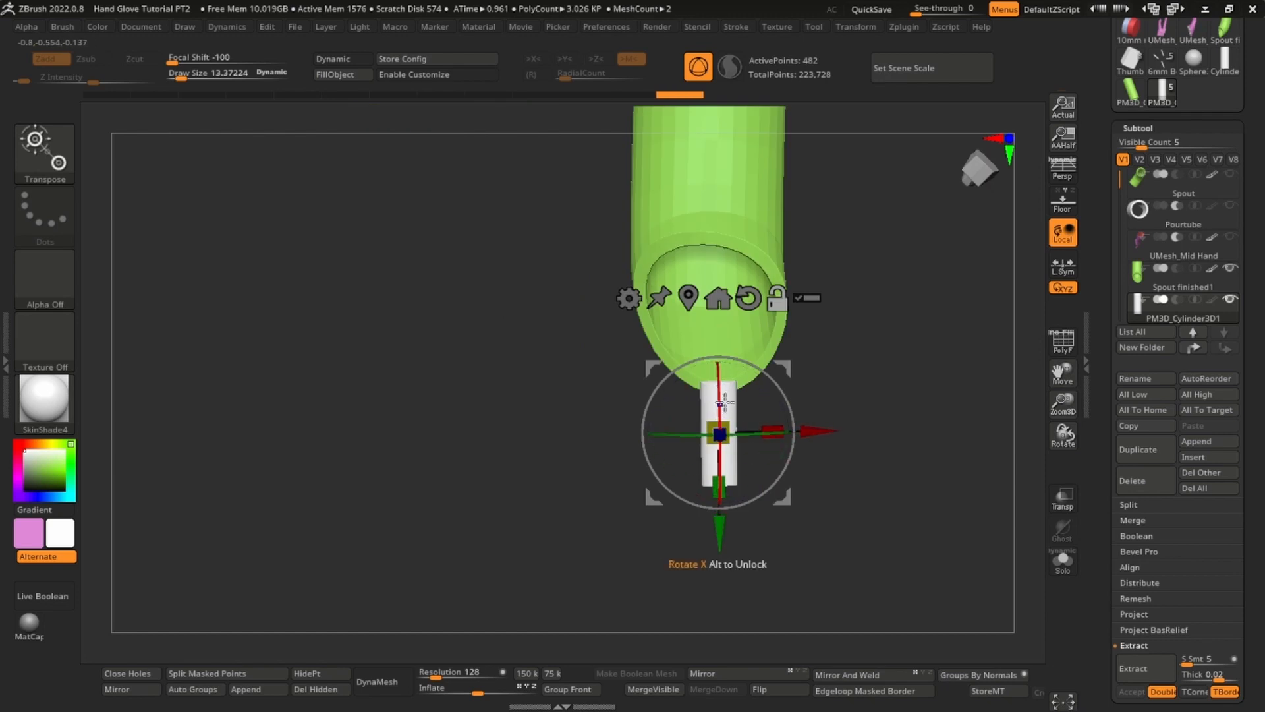
{"action": "left_click_drag", "start_coordinate": [722, 387], "coordinate": [727, 438], "text": "shift"}
{"action": "left_click_drag", "start_coordinate": [783, 369], "coordinate": [773, 210]}
{"action": "right_click_drag", "start_coordinate": [804, 264], "coordinate": [936, 369], "text": "ctrl"}
{"action": "left_click_drag", "start_coordinate": [666, 401], "coordinate": [462, 404]}
{"action": "right_click_drag", "start_coordinate": [580, 398], "coordinate": [632, 379]}
{"action": "right_click_drag", "start_coordinate": [754, 398], "coordinate": [797, 337]}
{"action": "key", "text": "space"}
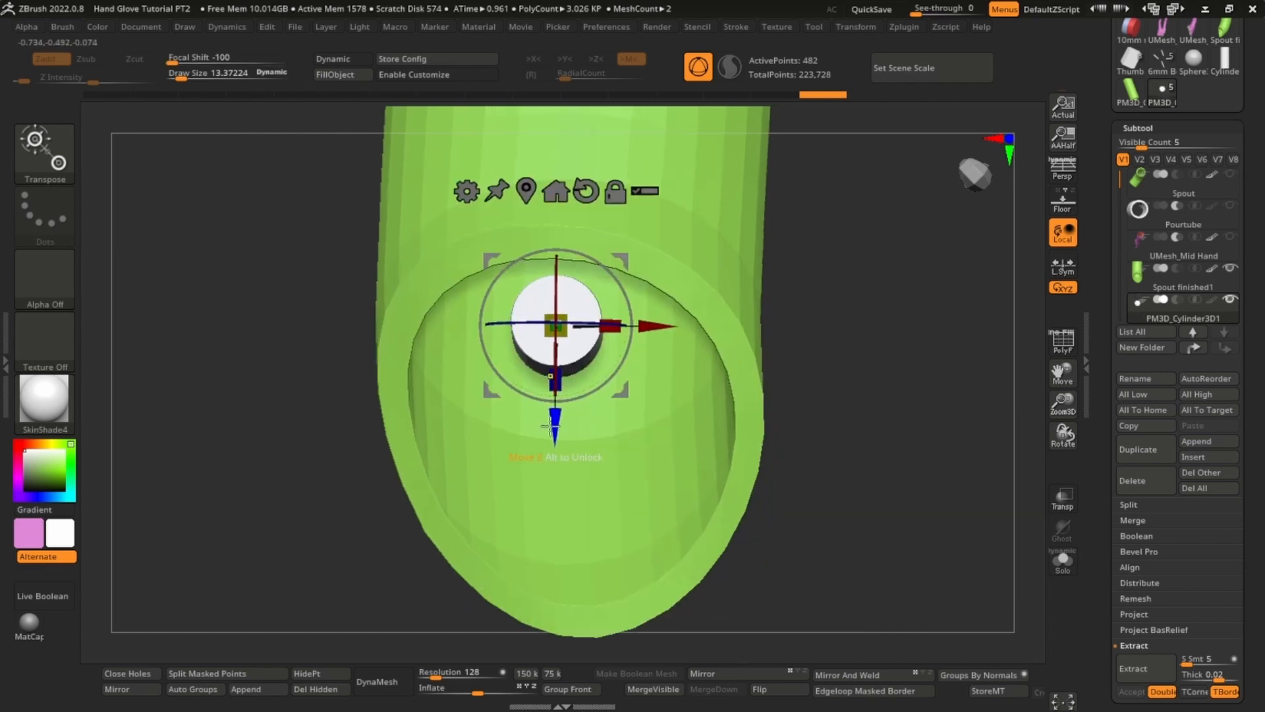
- Duplicate the rod across the spout opening into a cluster of six, with smaller rods near the pointed end
{"action": "left_click_drag", "start_coordinate": [557, 417], "coordinate": [574, 541], "text": "ctrl"}
{"action": "left_click_drag", "start_coordinate": [620, 384], "coordinate": [642, 484], "text": "ctrl"}
{"action": "right_click_drag", "start_coordinate": [644, 485], "coordinate": [741, 293]}
{"action": "right_click_drag", "start_coordinate": [741, 293], "coordinate": [523, 387], "text": "ctrl"}
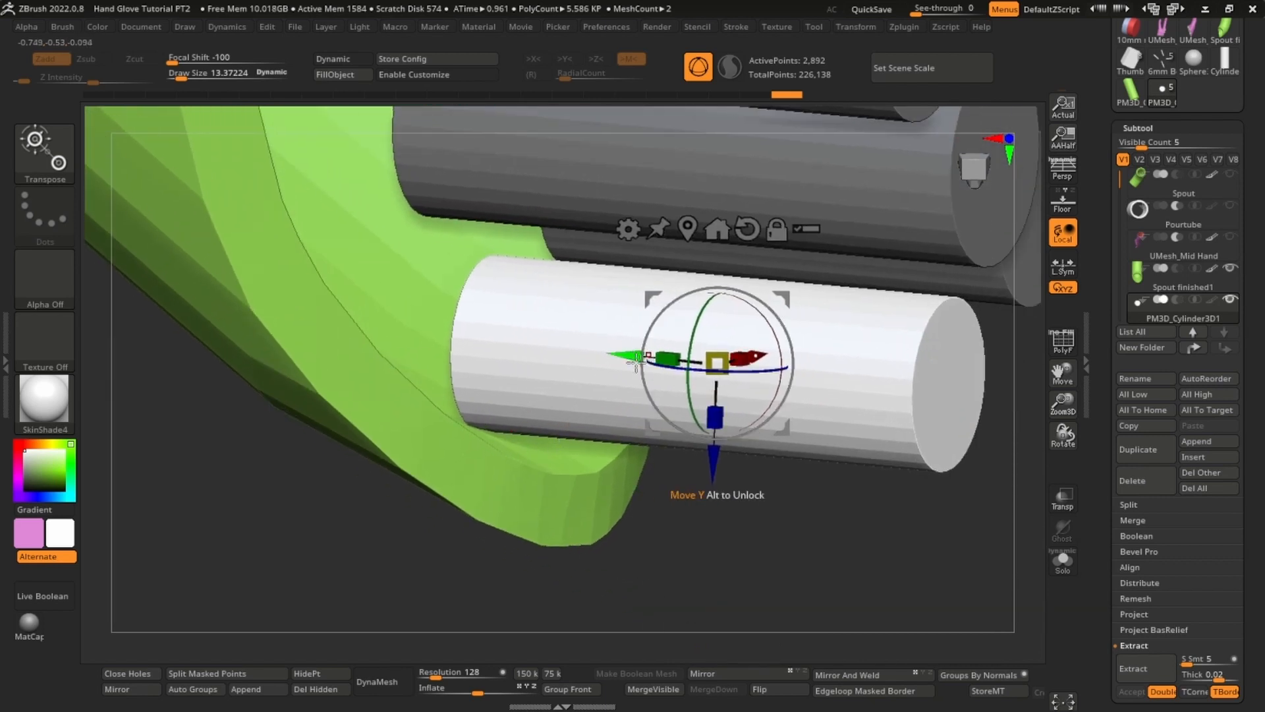
{"action": "left_click_drag", "start_coordinate": [635, 360], "coordinate": [680, 365]}
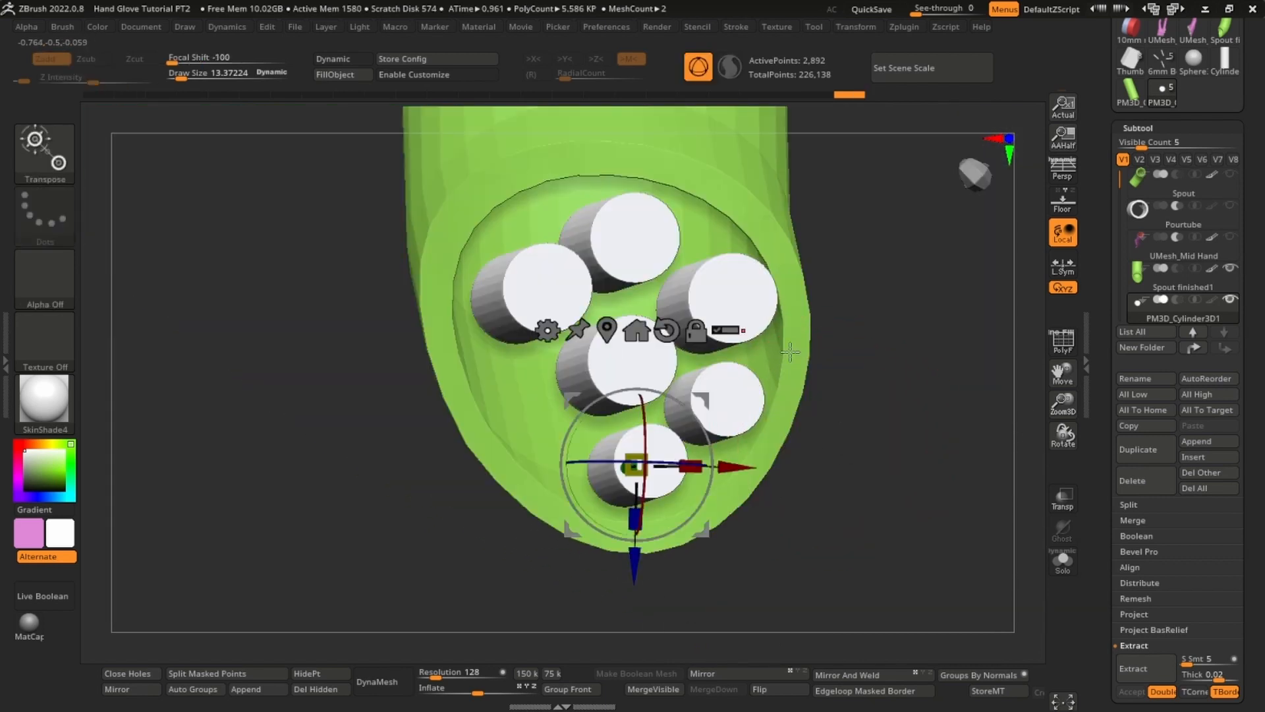
- Duplicate the lowest rod into the gap on the opposite side of the spout opening, scale it down, and clear the mask
{"action": "right_click_drag", "start_coordinate": [840, 412], "coordinate": [801, 342]}
{"action": "left_click", "coordinate": [653, 475], "text": "ctrl"}
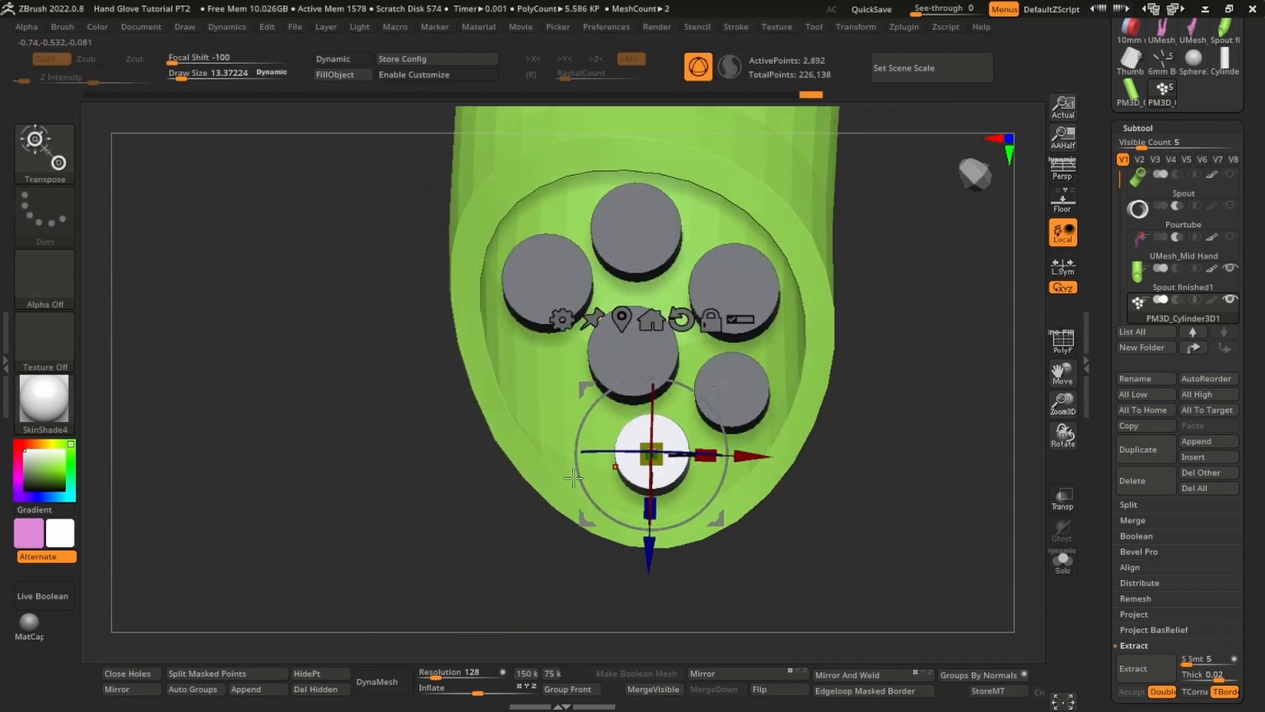
{"action": "left_click_drag", "start_coordinate": [651, 453], "coordinate": [548, 389], "text": "ctrl"}
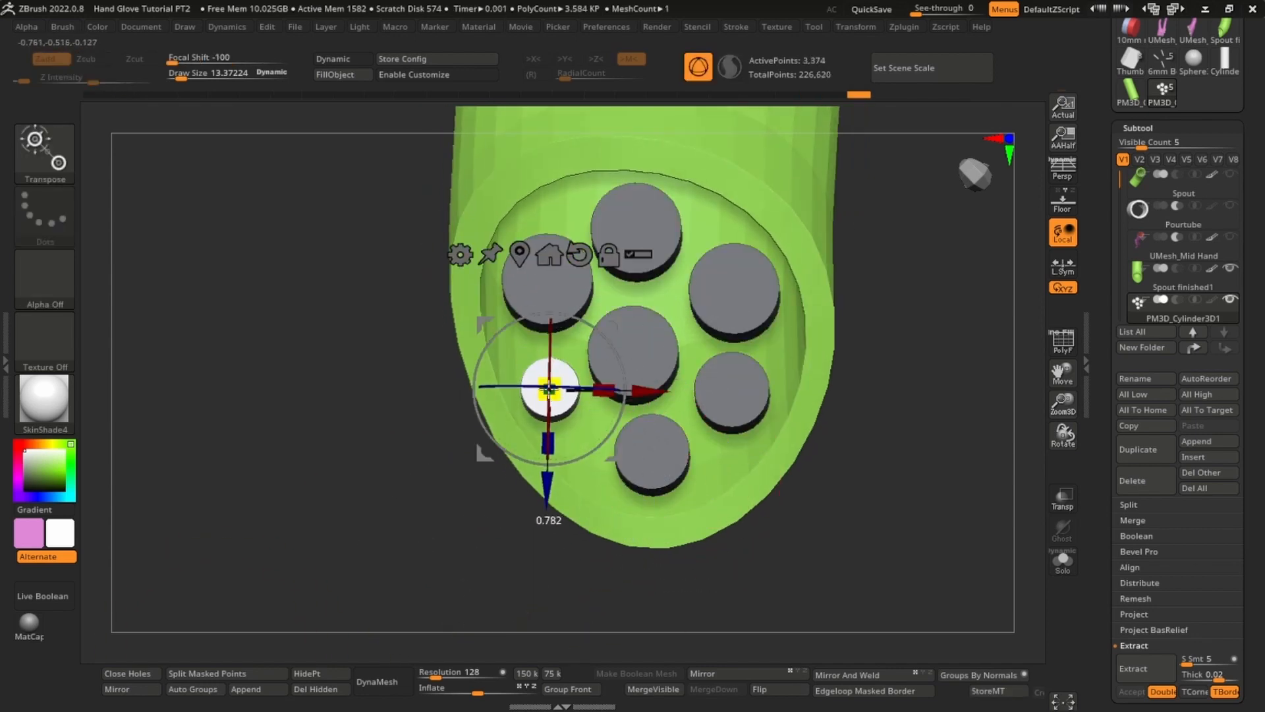
{"action": "right_click_drag", "start_coordinate": [465, 510], "coordinate": [846, 275]}
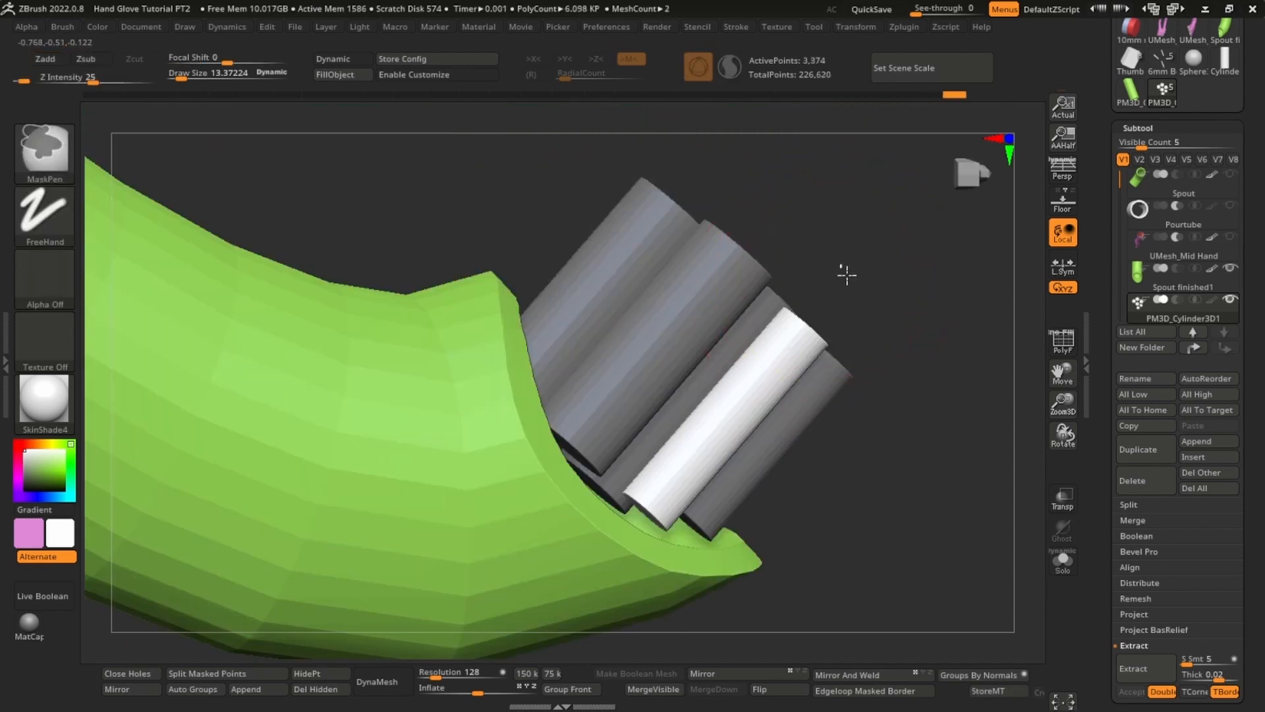
{"action": "left_click_drag", "start_coordinate": [846, 275], "coordinate": [858, 291], "text": "ctrl"}
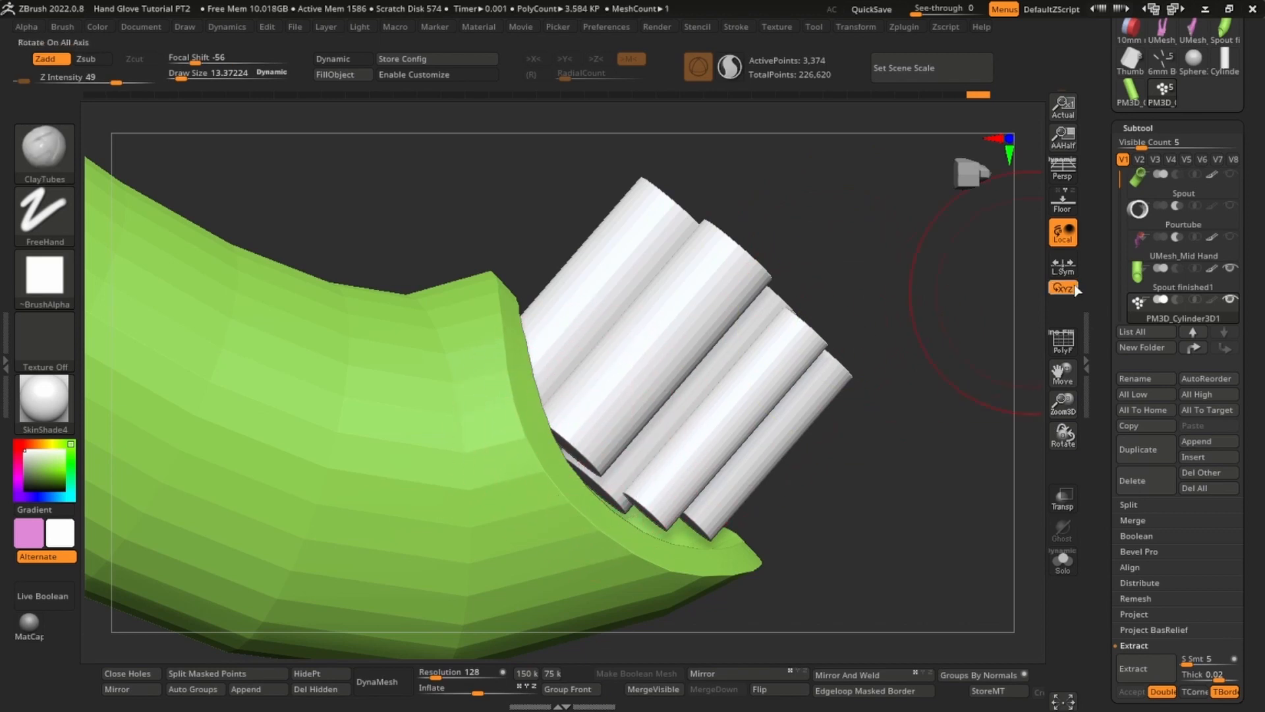
{"action": "right_click_drag", "start_coordinate": [896, 346], "coordinate": [835, 361]}
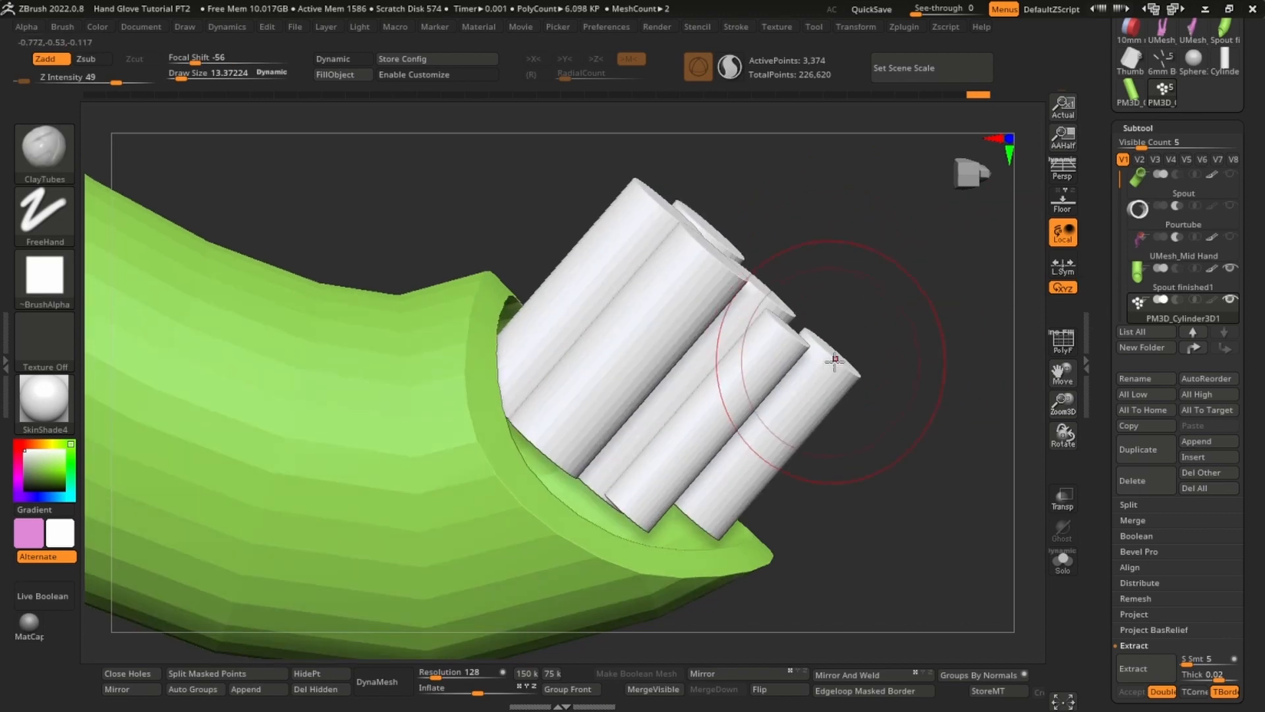
- Isolate one of the larger rods, unmask it, and slide it further down inside the spout opening
{"action": "left_click", "coordinate": [624, 345], "text": "ctrl+shift"}
{"action": "left_click", "coordinate": [856, 303], "text": "ctrl"}
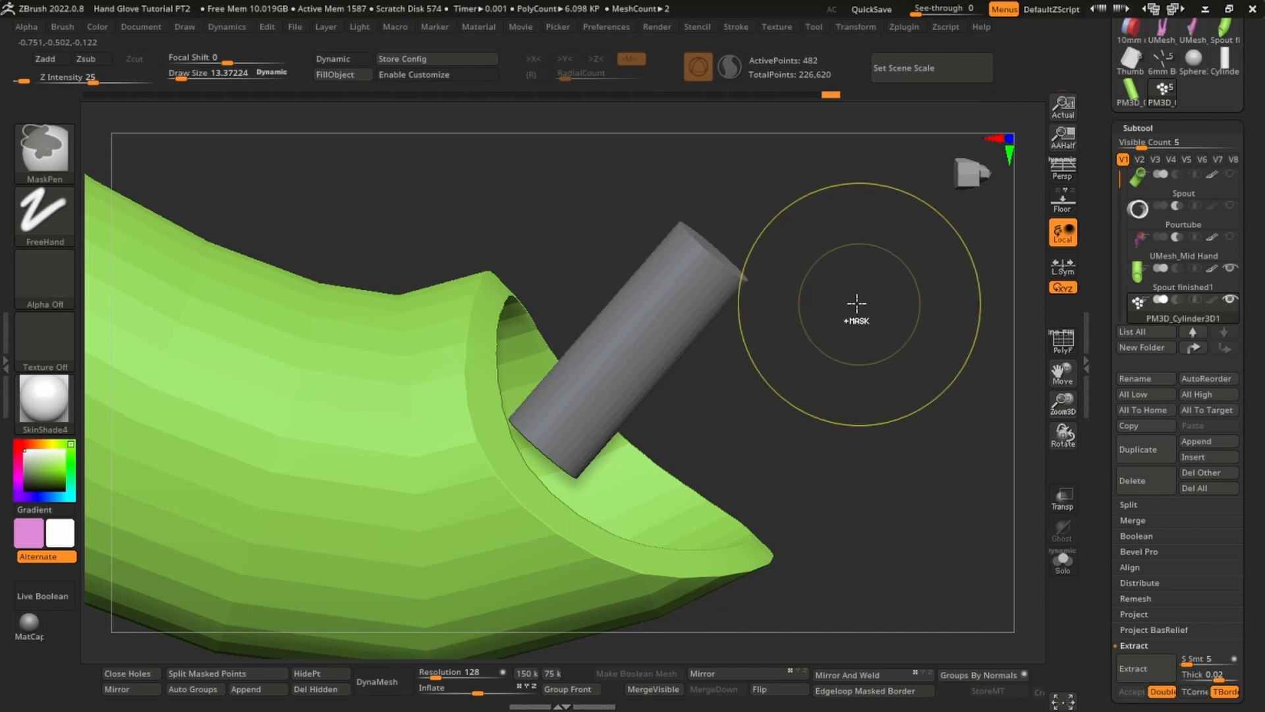
{"action": "left_click", "coordinate": [857, 303], "text": "ctrl"}
{"action": "key", "text": "w"}
{"action": "left_click_drag", "start_coordinate": [637, 489], "coordinate": [609, 520]}
{"action": "key", "text": "q"}
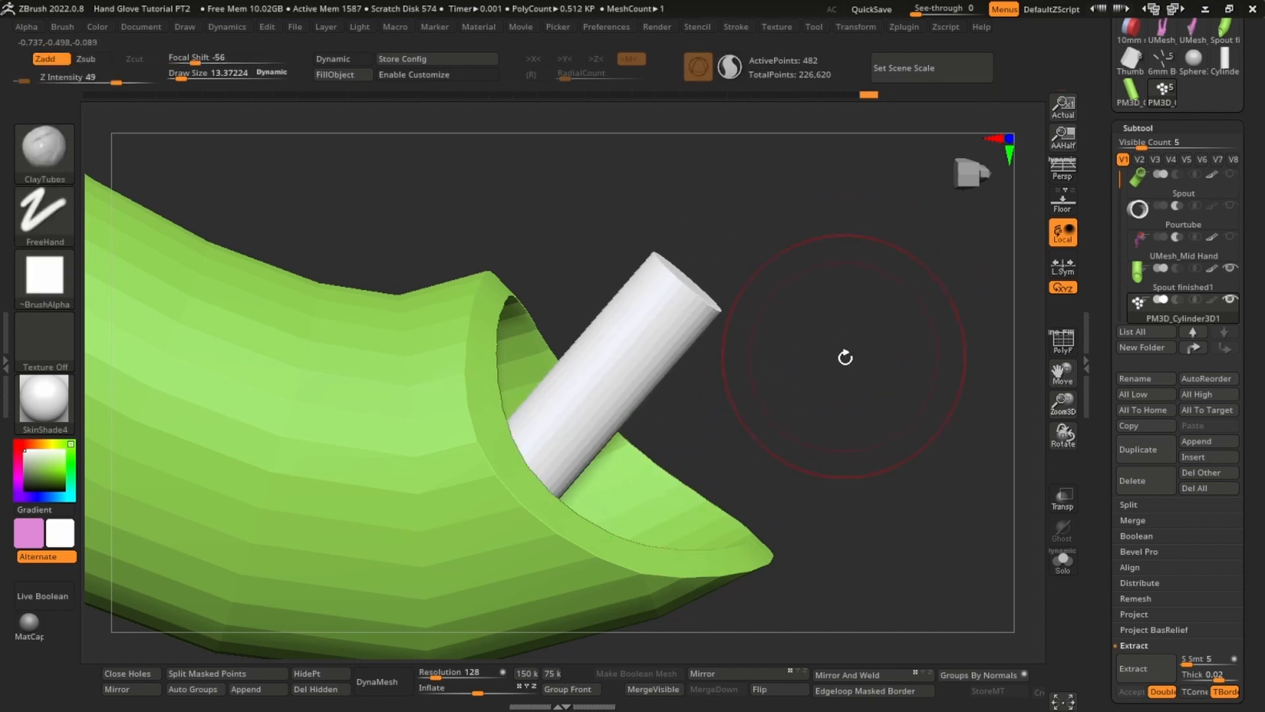
- Isolate the two rods near the spout's pointed end, nudge one slightly deeper into the opening, and show the whole cluster again
{"action": "left_click", "coordinate": [886, 374], "text": "ctrl+shift"}
{"action": "right_click_drag", "start_coordinate": [882, 375], "coordinate": [805, 387]}
{"action": "left_click", "coordinate": [704, 444], "text": "ctrl+shift"}
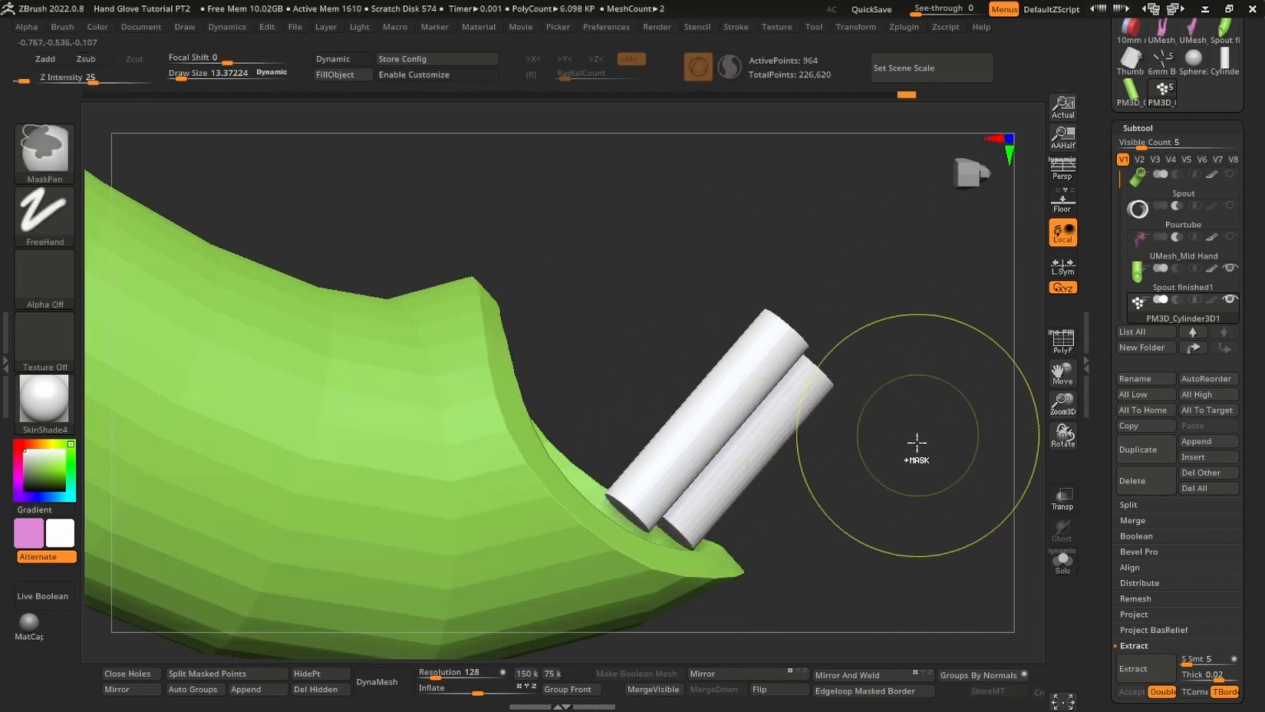
{"action": "key", "text": "w"}
{"action": "right_click_drag", "start_coordinate": [916, 441], "coordinate": [693, 465]}
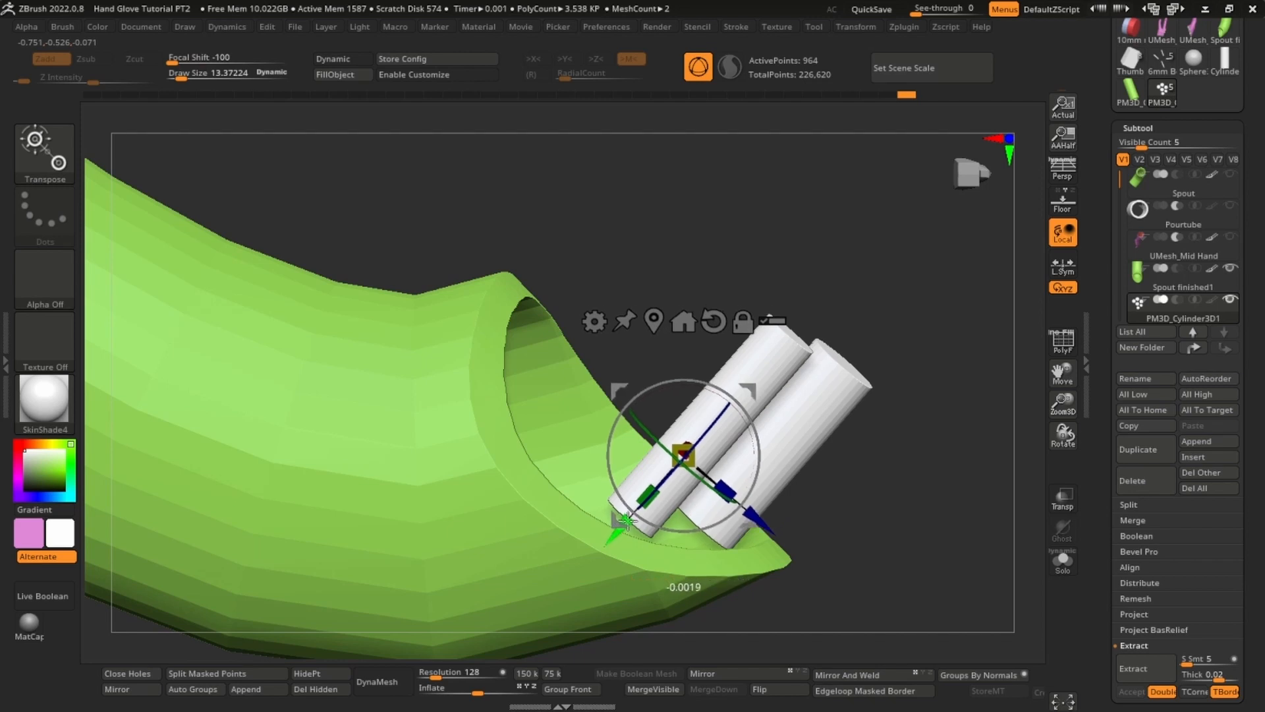
{"action": "left_click_drag", "start_coordinate": [627, 520], "coordinate": [625, 524]}
{"action": "key", "text": "q"}
{"action": "right_click_drag", "start_coordinate": [712, 481], "coordinate": [969, 532]}
{"action": "left_click", "coordinate": [973, 536], "text": "ctrl+shift"}
{"action": "right_click_drag", "start_coordinate": [931, 480], "coordinate": [925, 421], "text": "alt"}
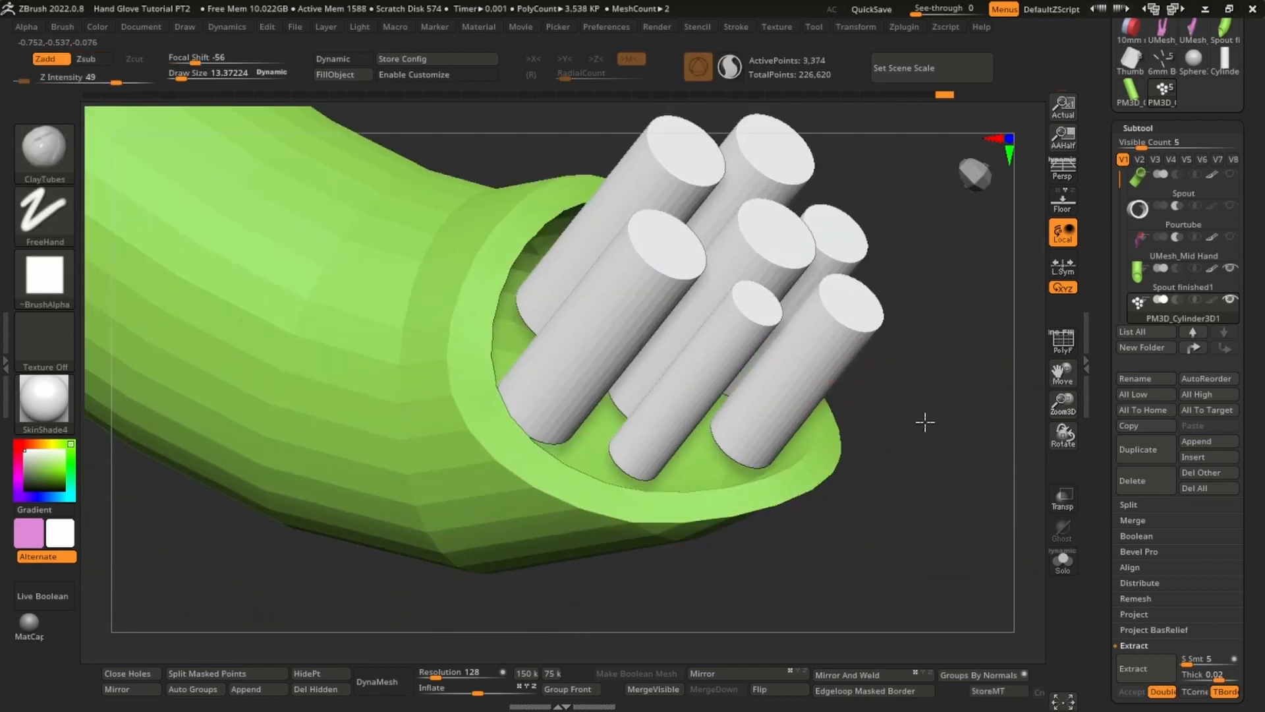
- Rename the rod cluster subtool as "pour holes"
{"action": "key", "text": "f"}
{"action": "double_click", "coordinate": [1152, 297]}
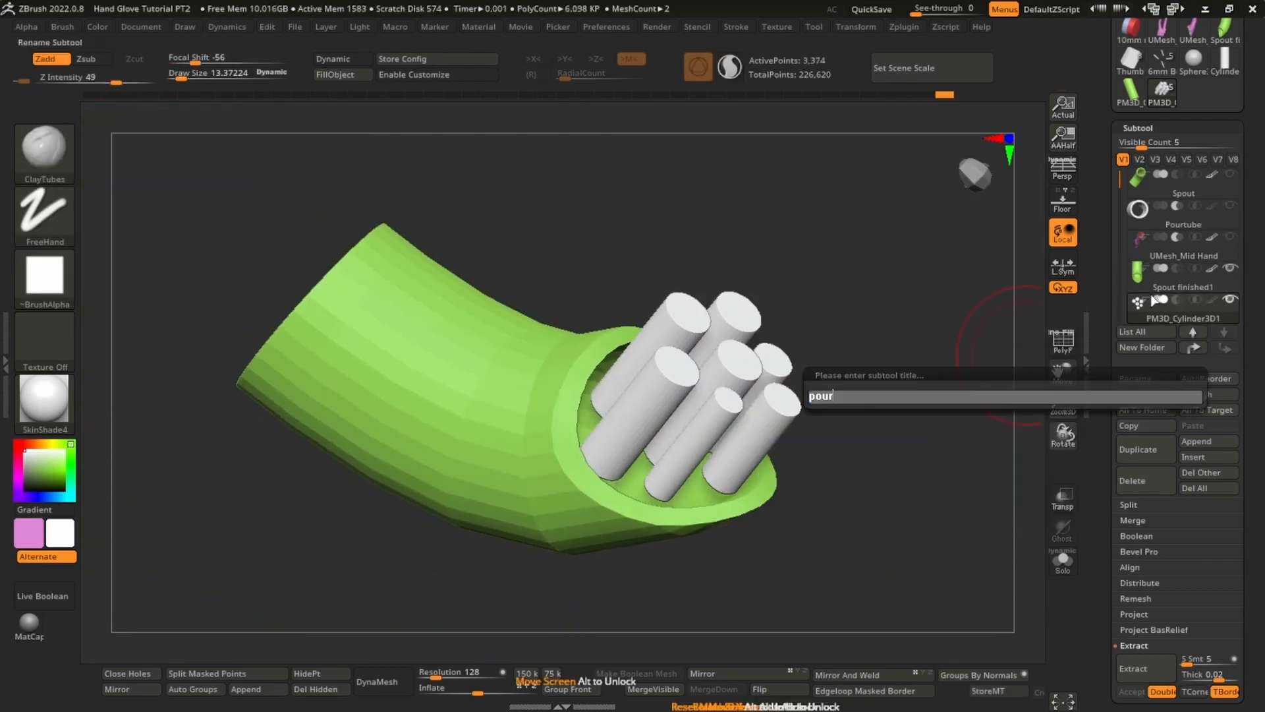
{"action": "type", "text": "pour holes"}
{"action": "key", "text": "Return"}
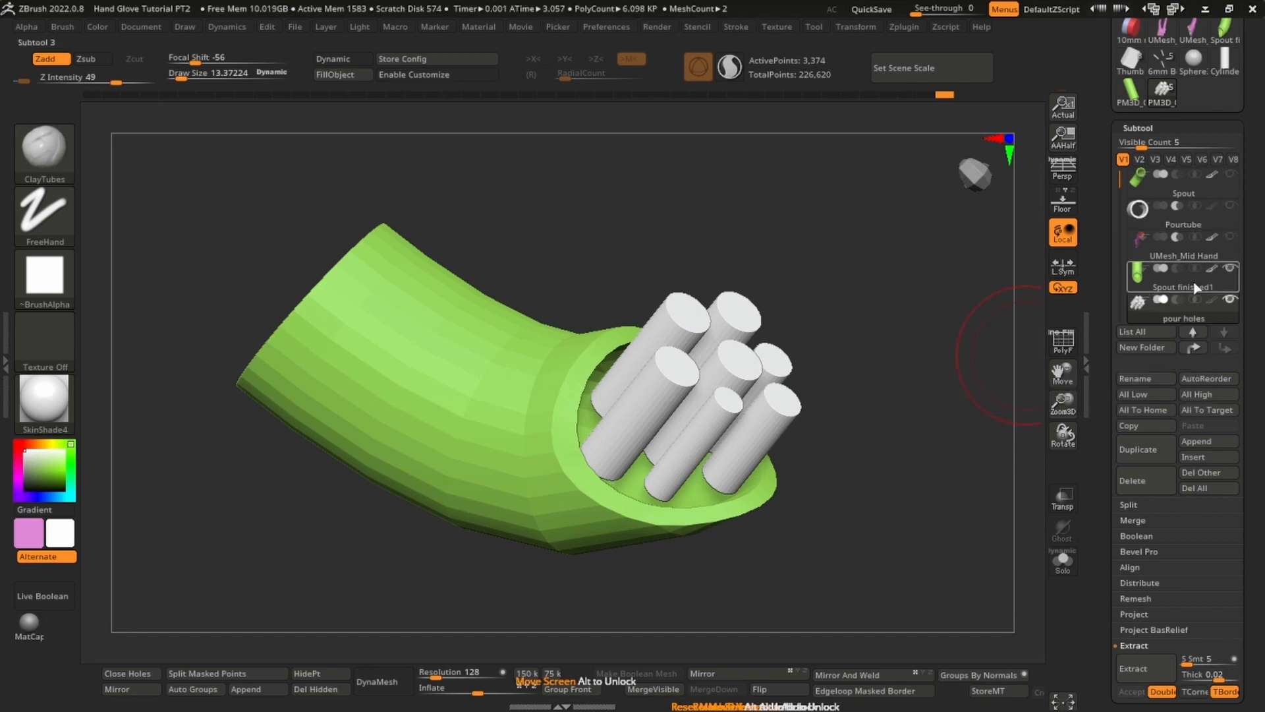
- Hide the finished spout, show the mid hand, and preview the pour holes subtracted from the forearm with Live Boolean
{"action": "left_click", "coordinate": [1231, 269]}
{"action": "left_click", "coordinate": [1231, 237]}
{"action": "left_click", "coordinate": [48, 596]}
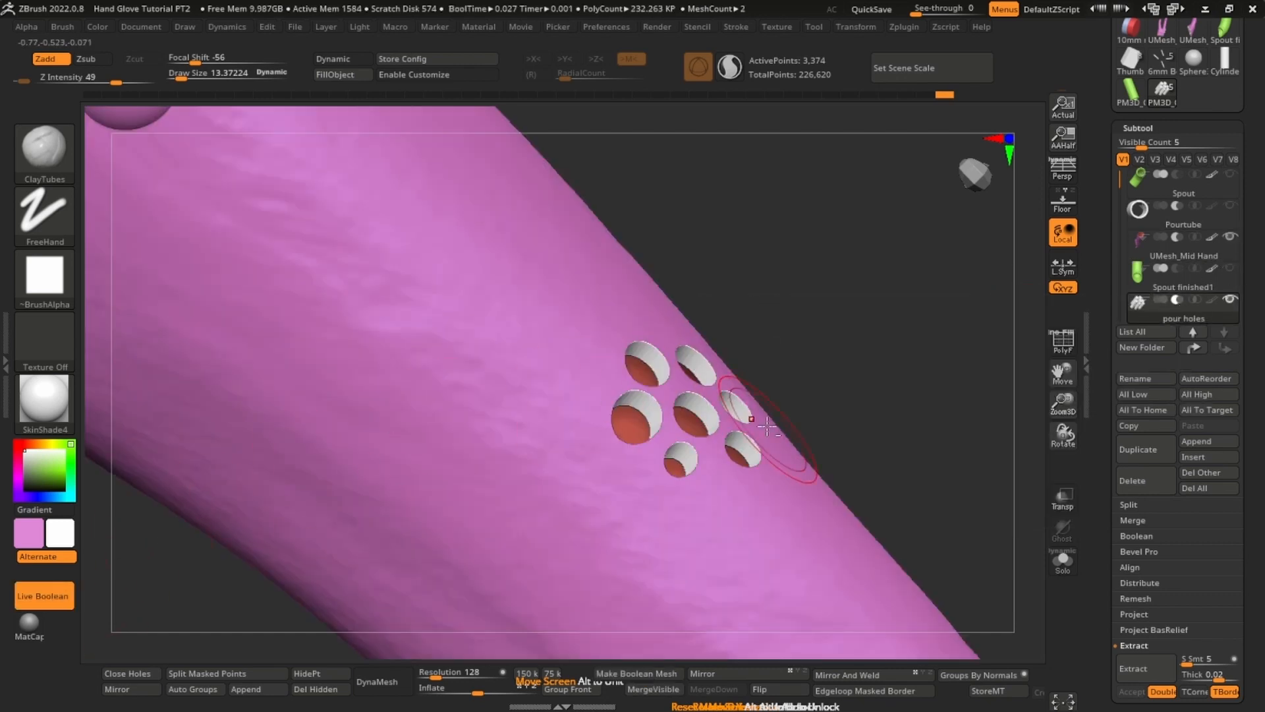
{"action": "mouse_move", "coordinate": [767, 425]}
{"action": "right_mouse_down", "text": "ctrl"}
{"action": "mouse_move", "coordinate": [768, 386]}
{"action": "mouse_move", "coordinate": [777, 441]}
{"action": "mouse_move", "coordinate": [794, 388]}
{"action": "mouse_move", "coordinate": [817, 457]}
{"action": "mouse_move", "coordinate": [797, 401]}
{"action": "mouse_move", "coordinate": [762, 412]}
{"action": "mouse_move", "coordinate": [876, 375]}
{"action": "mouse_move", "coordinate": [740, 460]}
{"action": "mouse_move", "coordinate": [810, 405]}
{"action": "mouse_move", "coordinate": [823, 455]}
{"action": "mouse_move", "coordinate": [801, 362]}
{"action": "right_mouse_up", "text": "ctrl"}
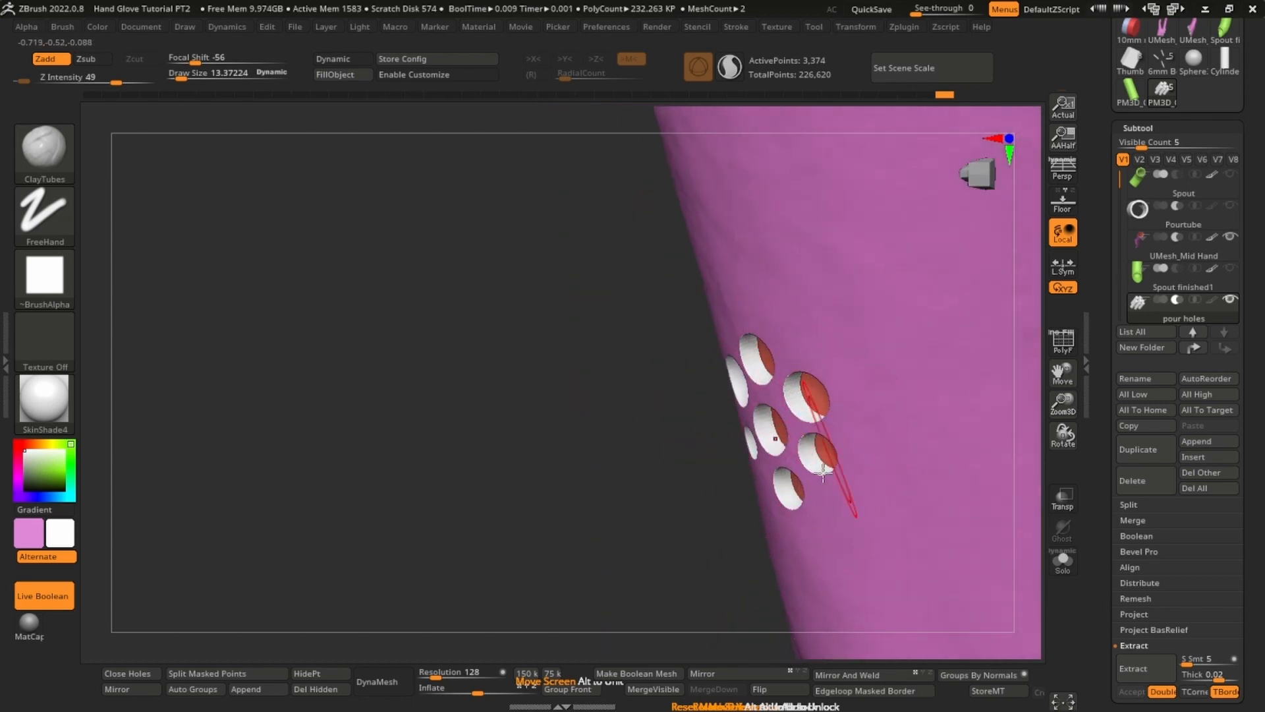
{"action": "right_click_drag", "start_coordinate": [818, 454], "coordinate": [813, 381]}
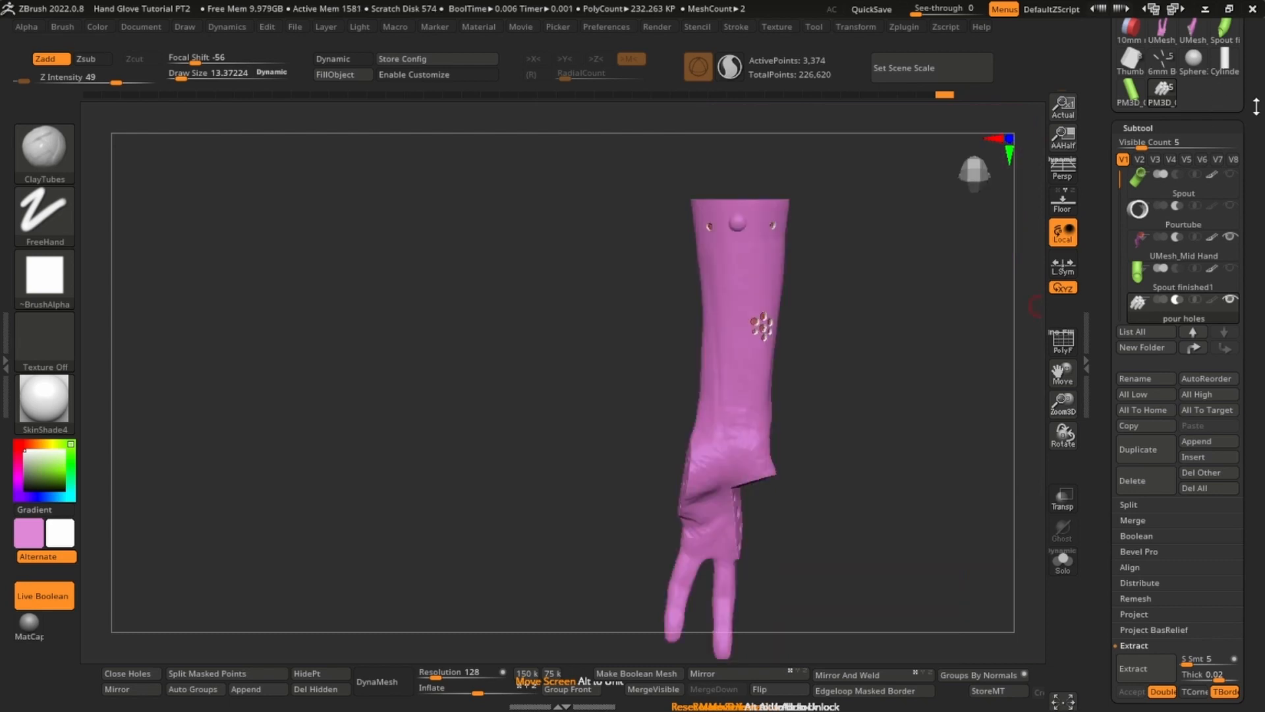
- Make a Boolean mesh of the mid hand with the pour holes subtracted and load the result
{"action": "left_click_drag", "start_coordinate": [1257, 106], "coordinate": [1253, 178]}
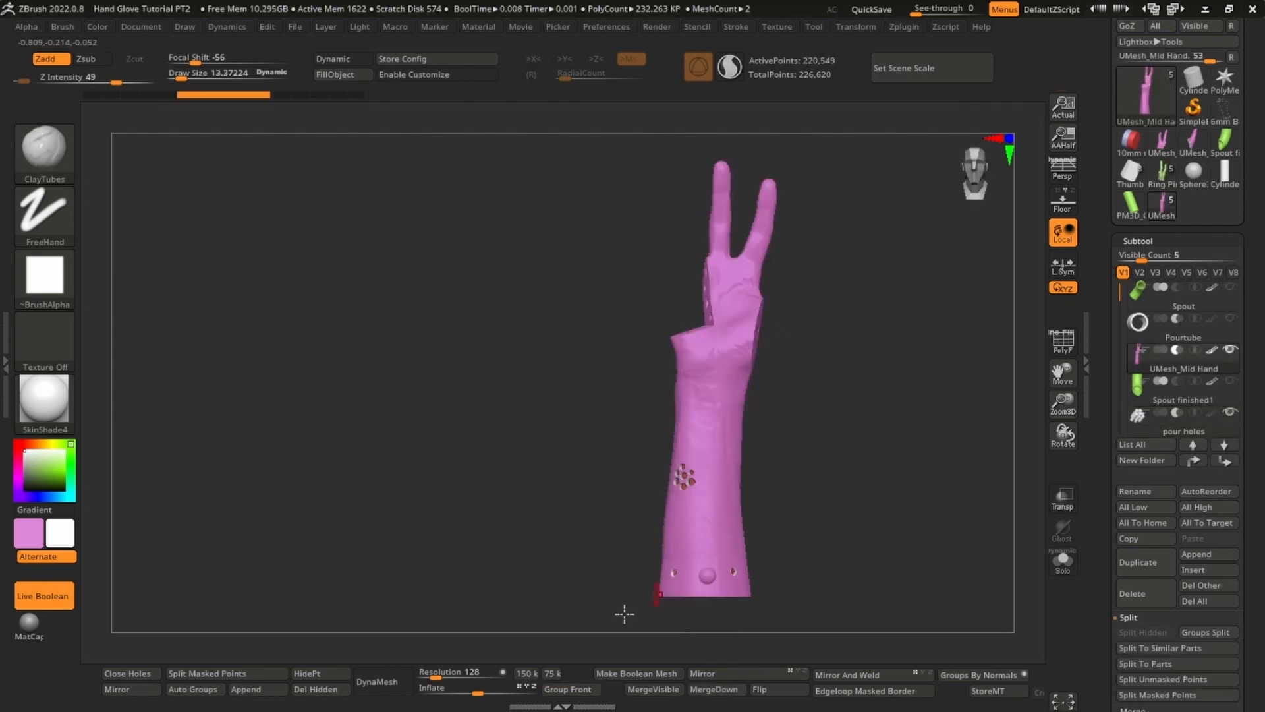
{"action": "left_click_drag", "start_coordinate": [795, 486], "coordinate": [753, 463], "text": "alt"}
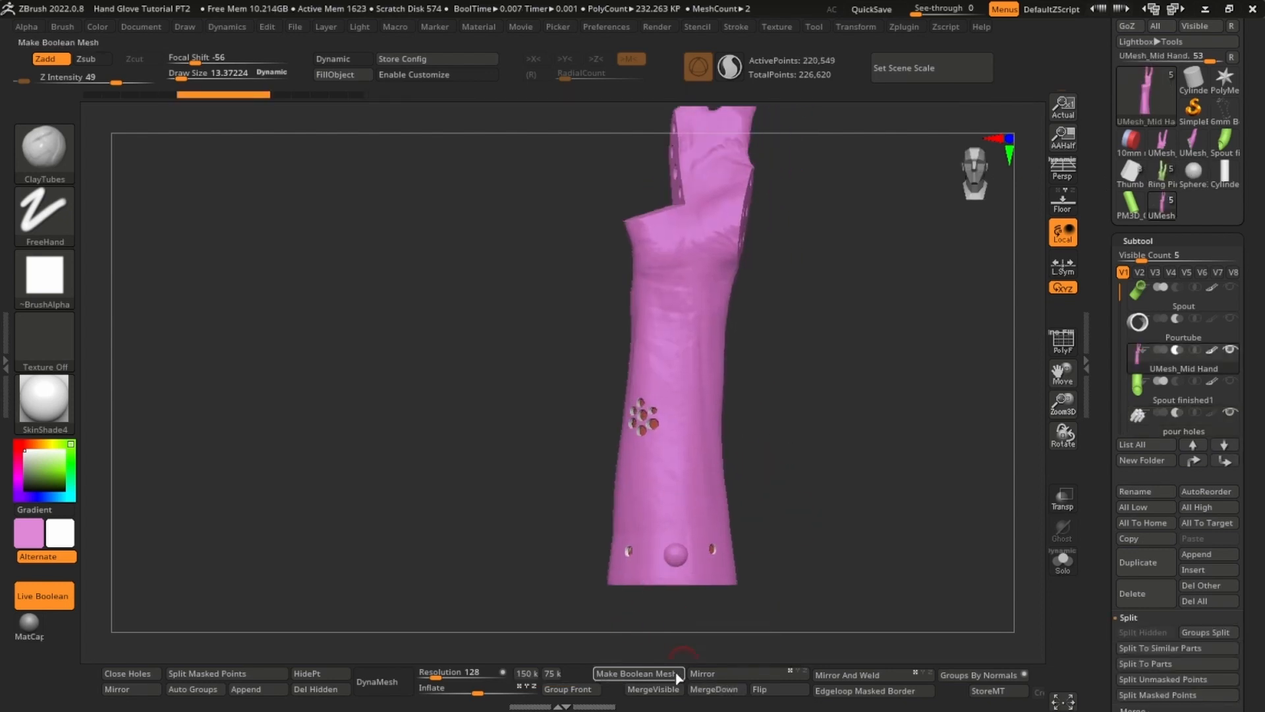
{"action": "left_click", "coordinate": [674, 672]}
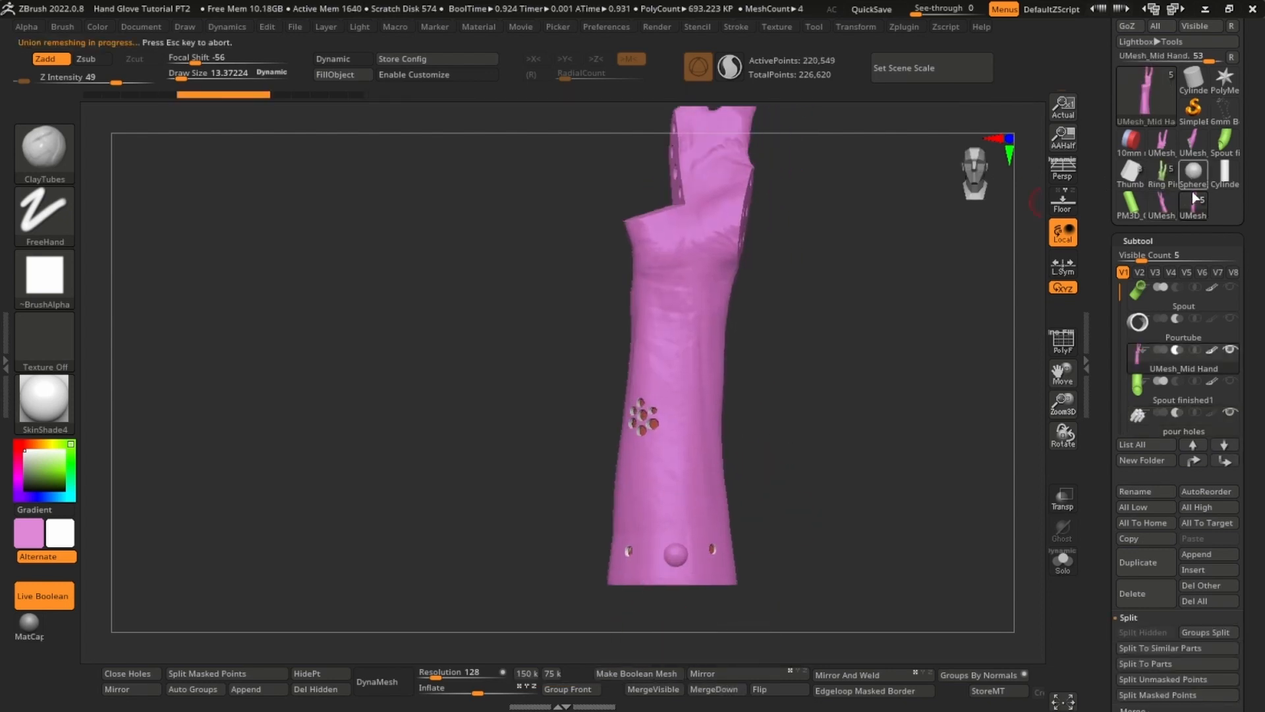
{"action": "left_click", "coordinate": [1162, 210]}
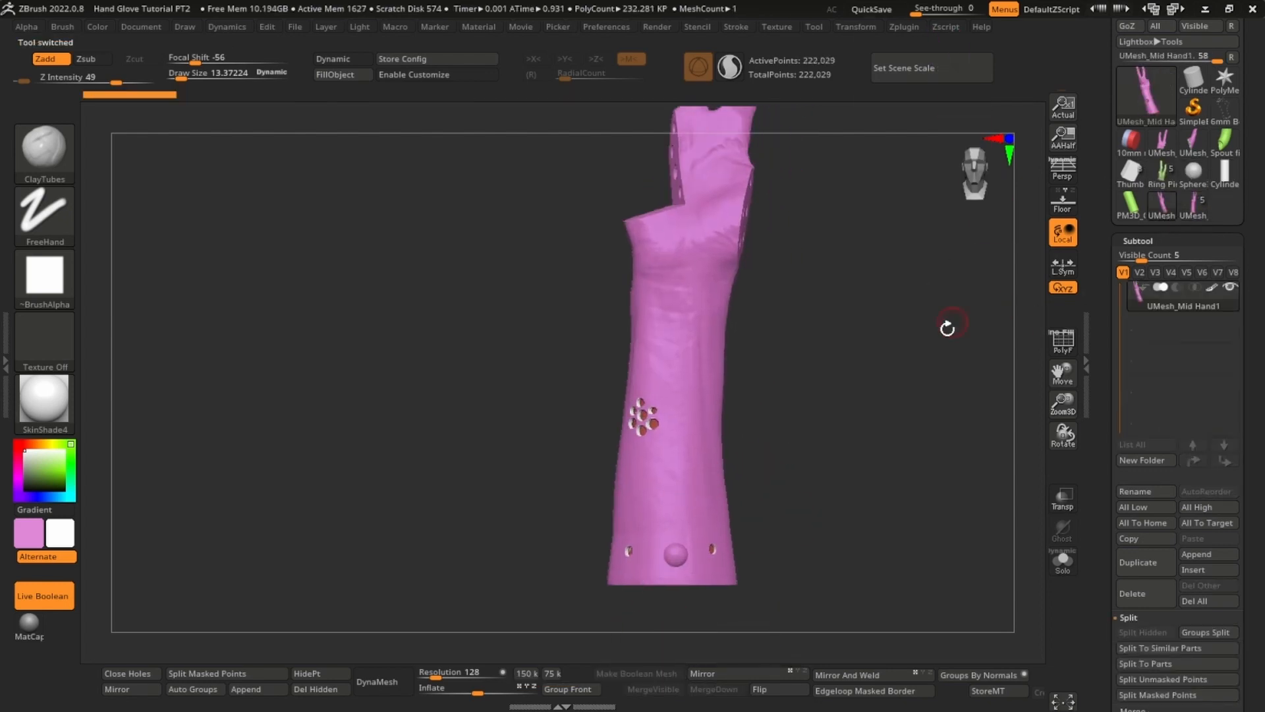
- Rename the Boolean result subtool as "Mid Hand Core"
{"action": "left_click", "coordinate": [1124, 494]}
{"action": "type", "text": "Mid Hand"}
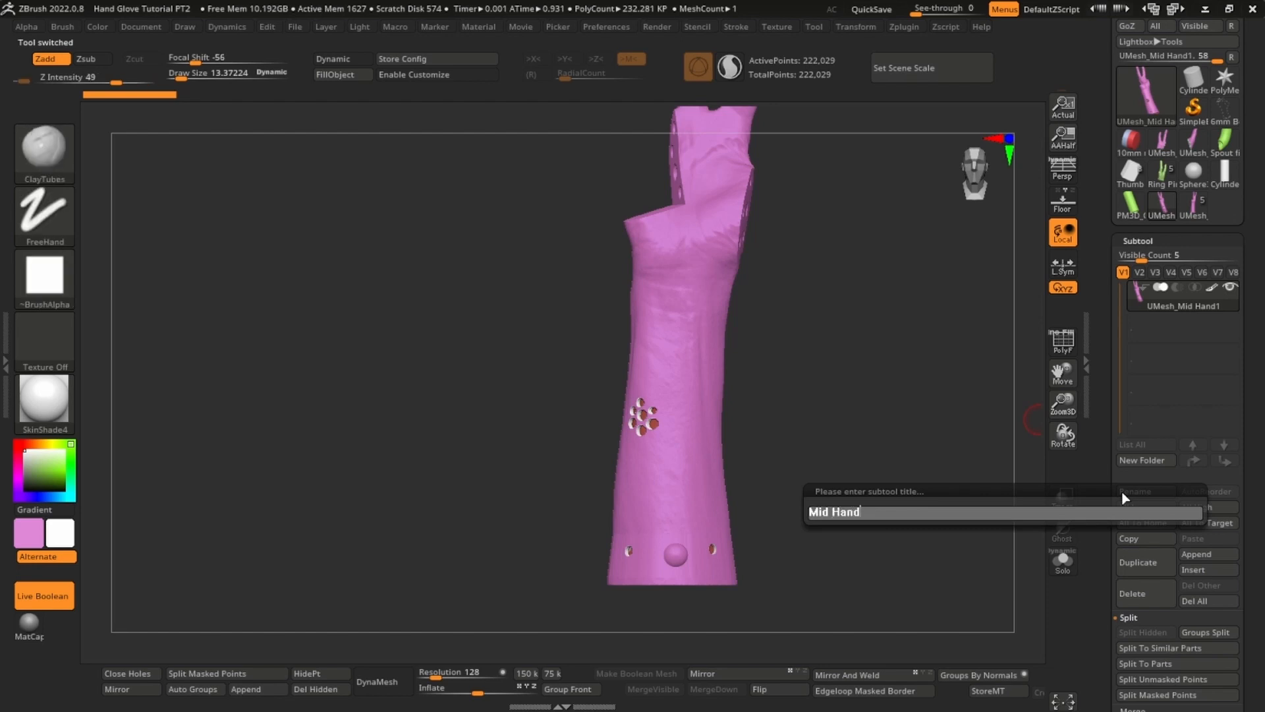
{"action": "type", "text": " C"}
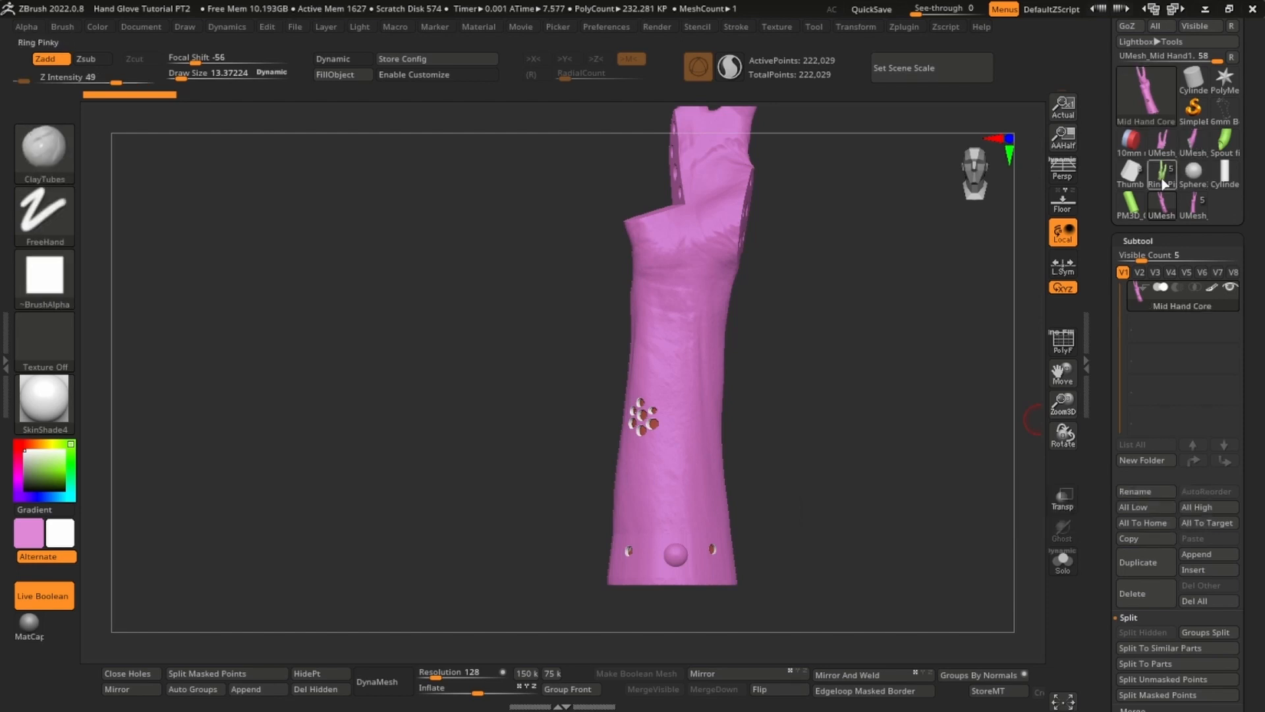
- Make Front Hand mold the active subtool of the full mold tool and append it to the Mid Hand Core tool
{"action": "left_click", "coordinate": [1130, 173]}
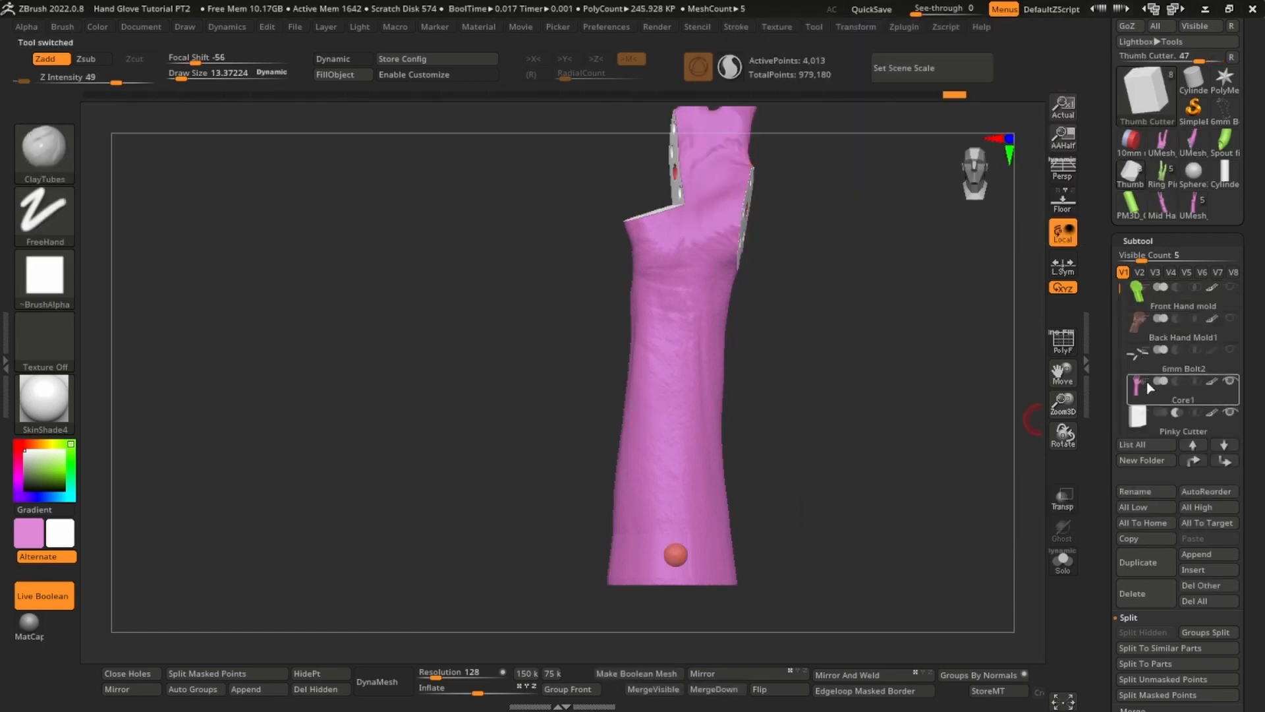
{"action": "left_click", "coordinate": [1136, 302]}
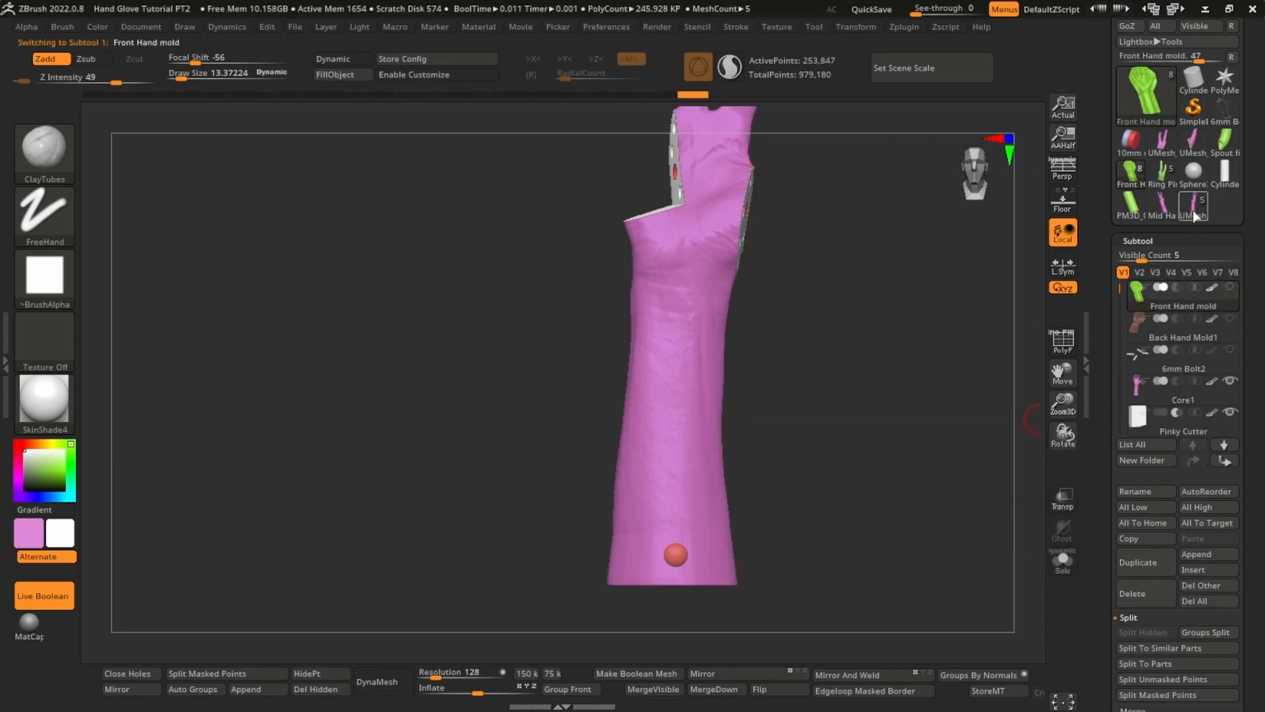
{"action": "left_click", "coordinate": [1195, 209]}
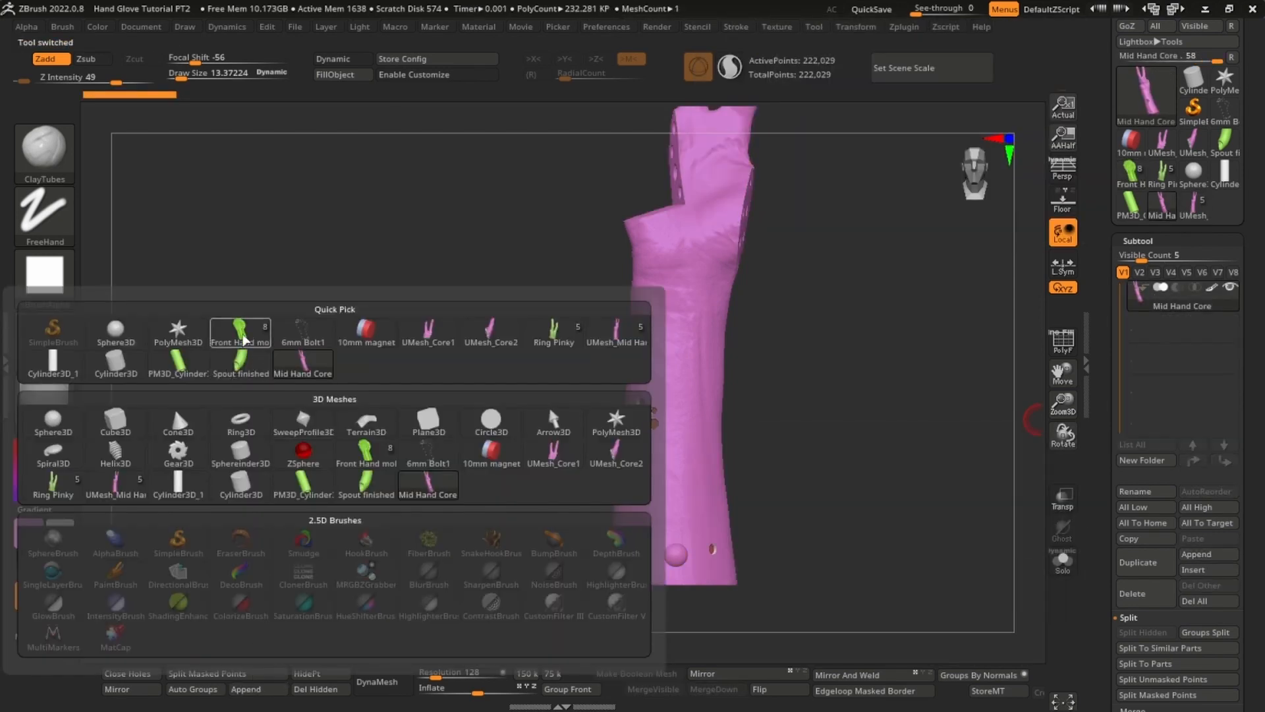
{"action": "left_click", "coordinate": [240, 334]}
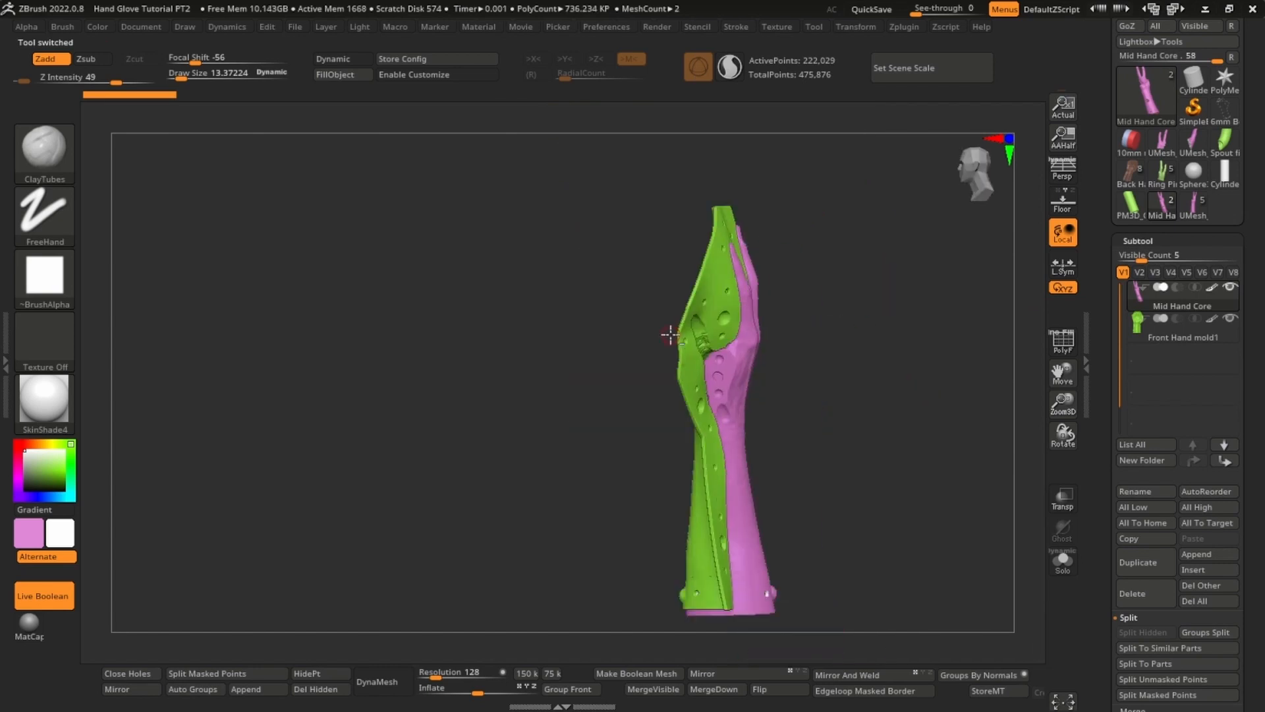
{"action": "left_click_drag", "start_coordinate": [670, 334], "coordinate": [784, 356]}
- Append the Back Hand Mold to the Mid Hand Core tool and hide the front hand mold
{"action": "left_click", "coordinate": [274, 689]}
{"action": "left_click", "coordinate": [241, 348]}
{"action": "left_click", "coordinate": [1232, 320]}
{"action": "mouse_move", "coordinate": [567, 379]}
{"action": "left_mouse_down", "text": "shift"}
{"action": "mouse_move", "coordinate": [768, 386]}
{"action": "mouse_move", "coordinate": [774, 372]}
{"action": "left_mouse_up", "text": "shift"}
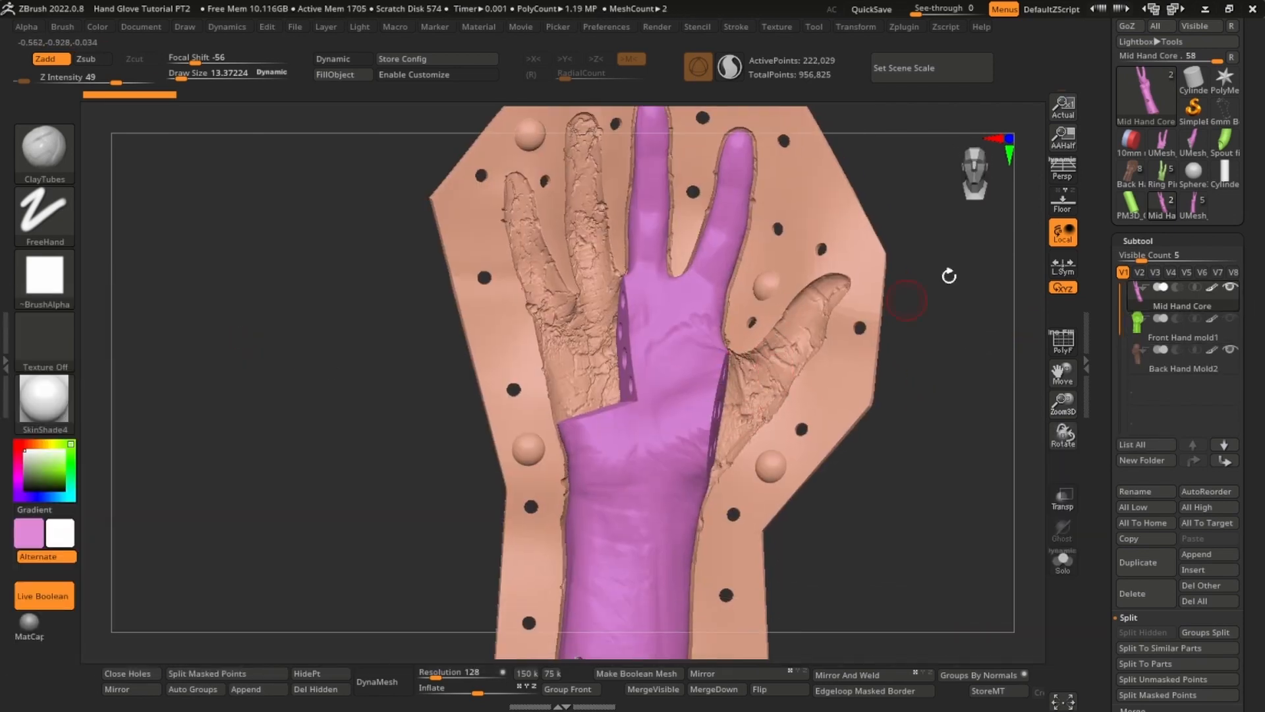
- Append the thumb core UMesh_Core1 and the ring and pinky finger core UMesh_Core2 to complete the hand
{"action": "left_click", "coordinate": [246, 689]}
{"action": "left_click", "coordinate": [428, 329]}
{"action": "left_click", "coordinate": [246, 690]}
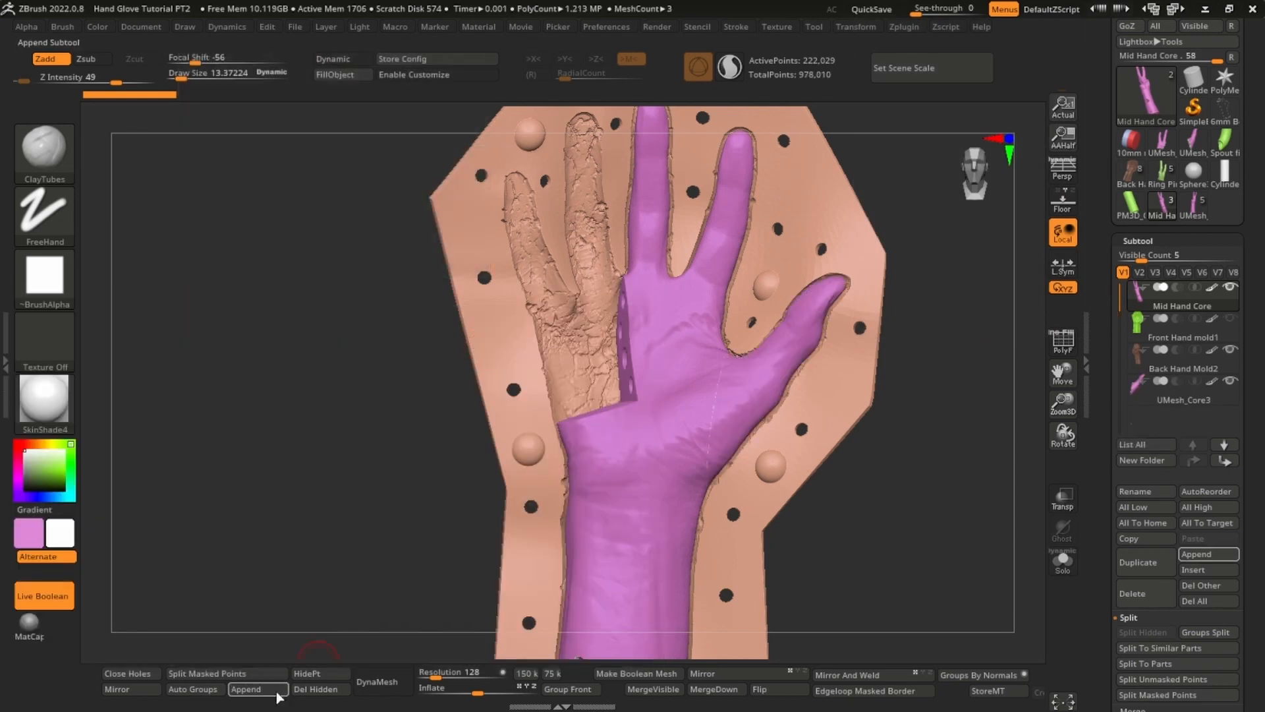
{"action": "left_click", "coordinate": [446, 341]}
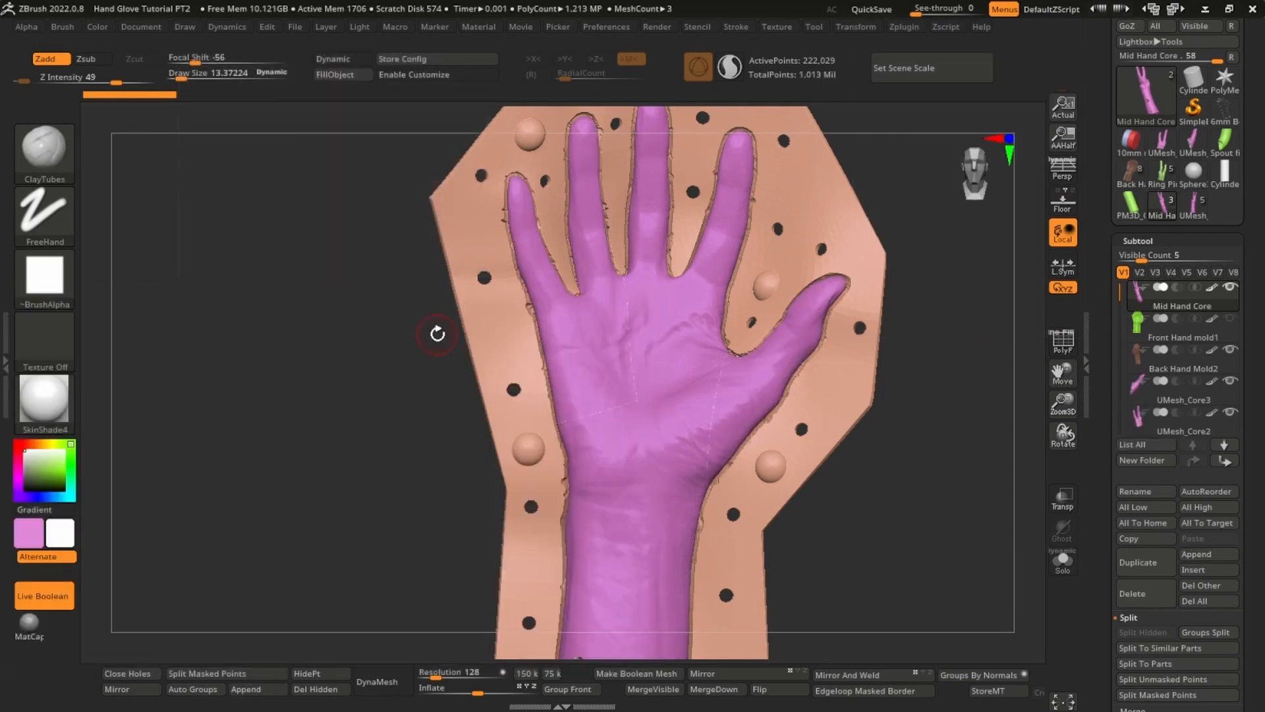
{"action": "right_click_drag", "start_coordinate": [790, 349], "coordinate": [663, 522], "text": "alt"}
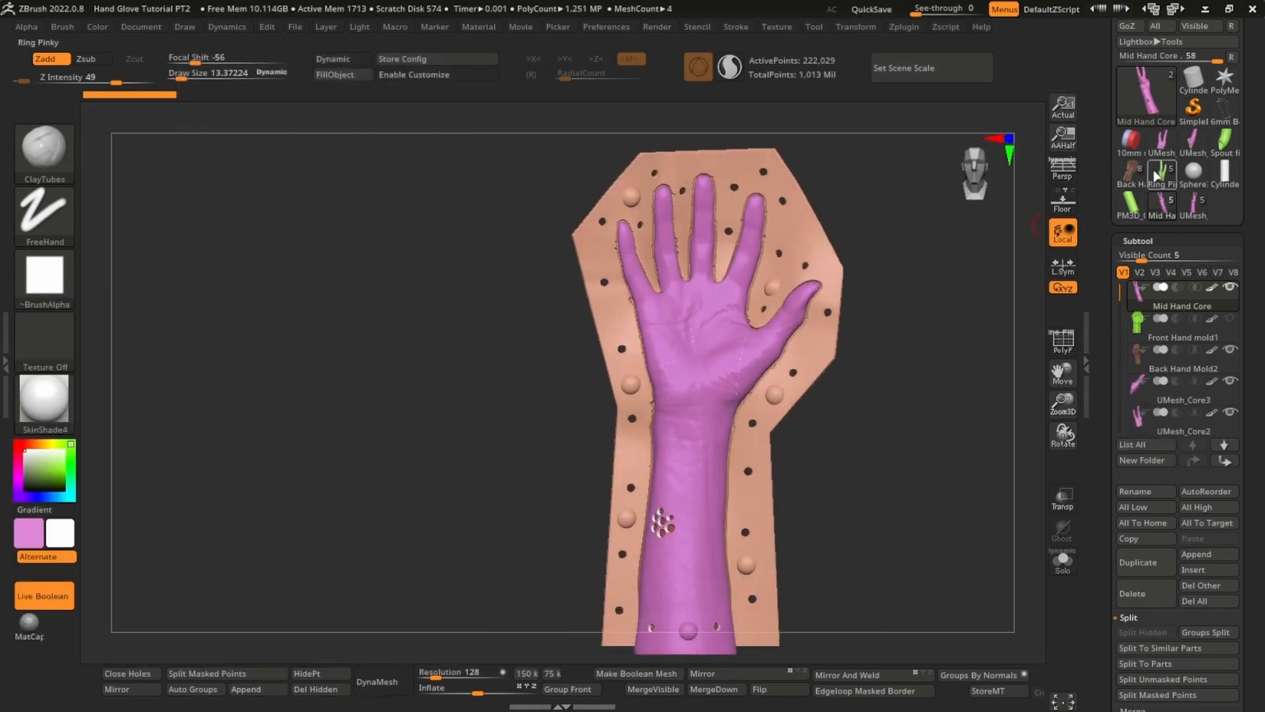
- Select the front hand mold within the Mid Hand Core tool and show it alone from its inner side
{"action": "left_click", "coordinate": [1131, 172]}
{"action": "left_click_drag", "start_coordinate": [1118, 291], "coordinate": [1158, 234]}
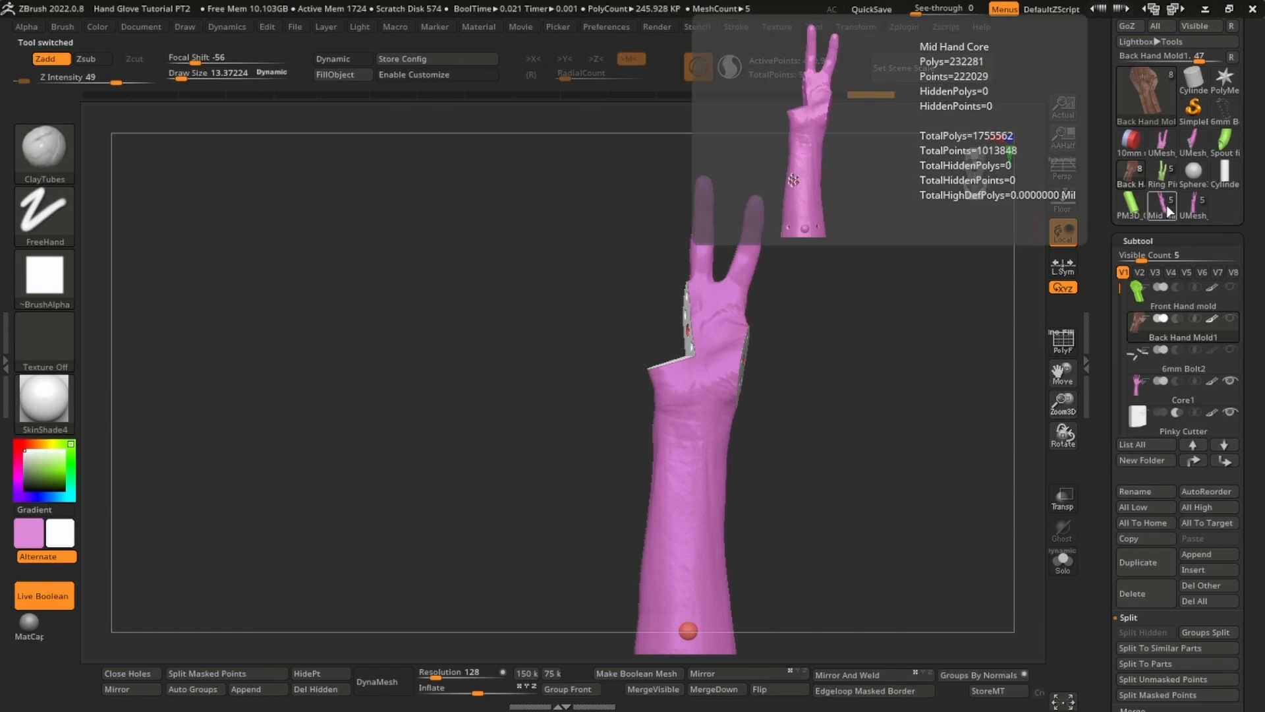
{"action": "left_click", "coordinate": [1165, 205]}
{"action": "left_click", "coordinate": [1218, 327]}
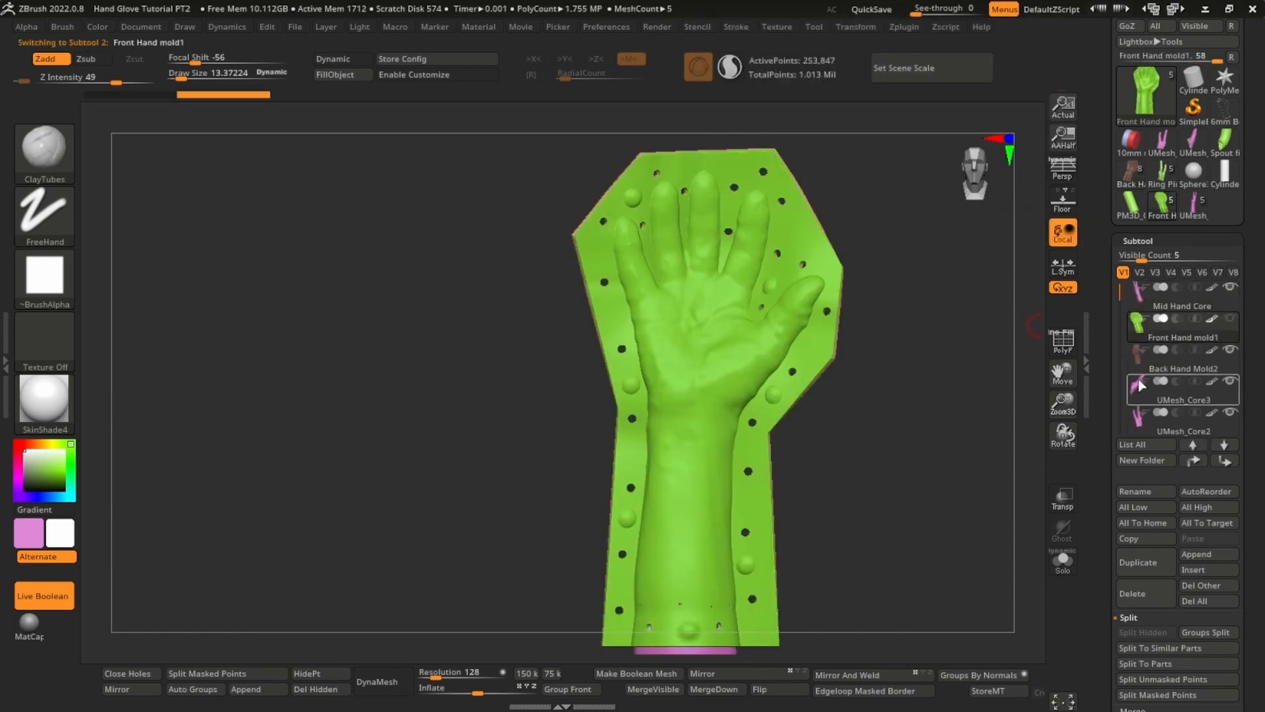
{"action": "left_click", "coordinate": [1063, 561]}
{"action": "left_click_drag", "start_coordinate": [920, 412], "coordinate": [842, 488]}
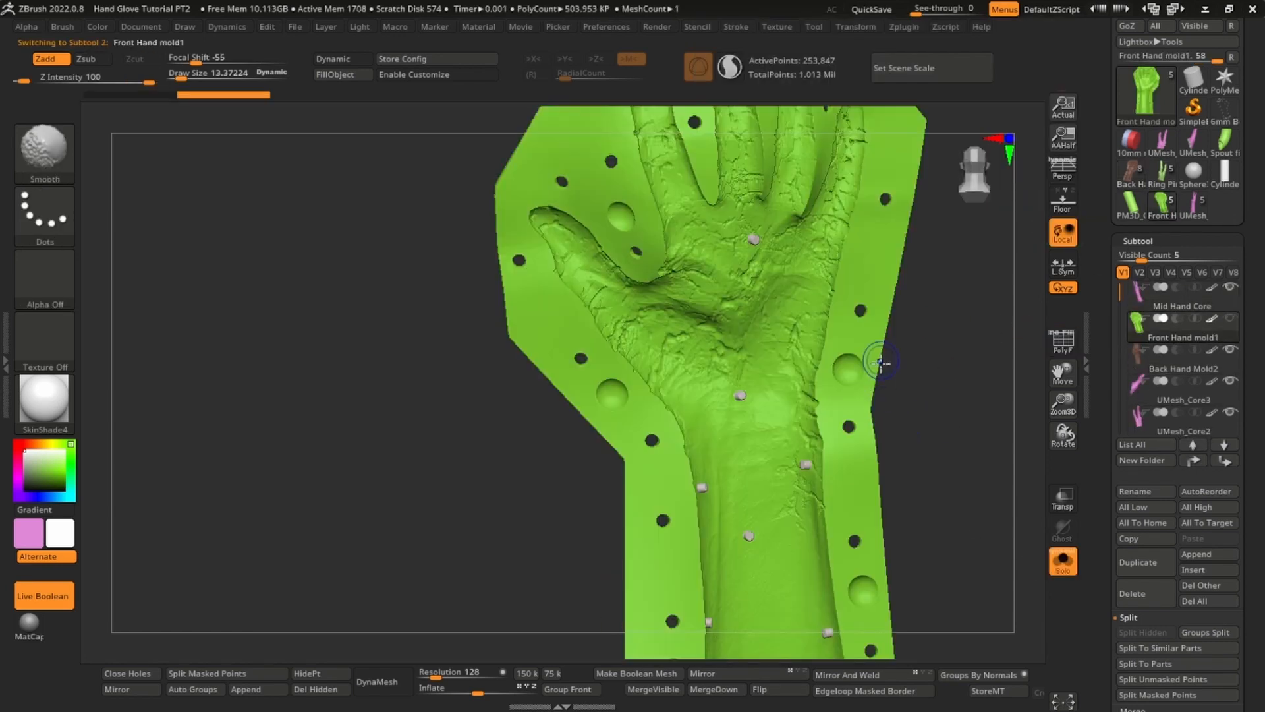
- Auto-group the front hand mold and isolate the small pins inside its hand and forearm cavity using SelectRect
{"action": "left_click", "coordinate": [210, 689]}
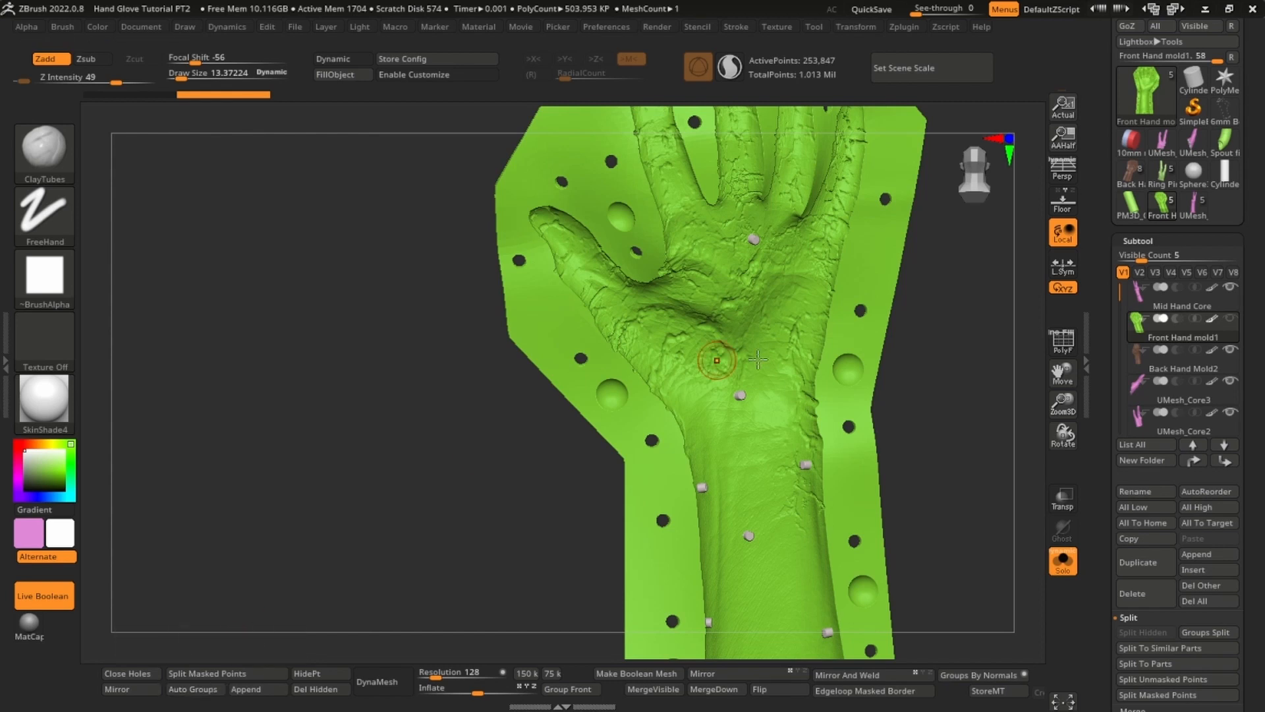
{"action": "mouse_move", "coordinate": [935, 435]}
{"action": "left_mouse_down", "text": "alt"}
{"action": "mouse_move", "coordinate": [907, 348]}
{"action": "mouse_move", "coordinate": [911, 364]}
{"action": "left_mouse_up", "text": "alt"}
{"action": "left_click", "coordinate": [807, 330], "text": "ctrl+shift"}
{"action": "left_click_drag", "start_coordinate": [903, 347], "coordinate": [979, 427], "text": "ctrl+shift"}
{"action": "left_click", "coordinate": [44, 153], "text": "ctrl+shift"}
{"action": "left_click", "coordinate": [191, 175], "text": "ctrl+shift"}
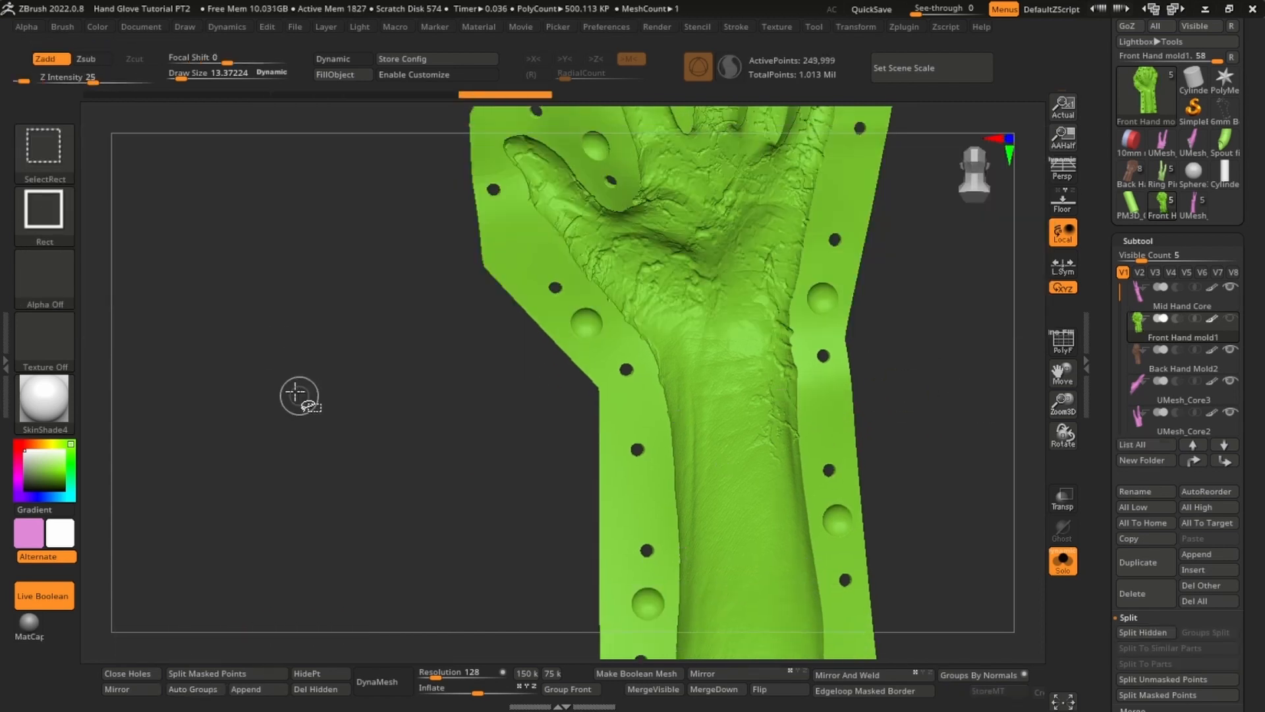
{"action": "left_click_drag", "start_coordinate": [297, 393], "coordinate": [366, 408], "text": "ctrl+shift"}
- Mask the isolated pins, show the whole front mold again, and split the masked pins into a separate subtool
{"action": "left_click_drag", "start_coordinate": [850, 424], "coordinate": [735, 516], "text": "alt"}
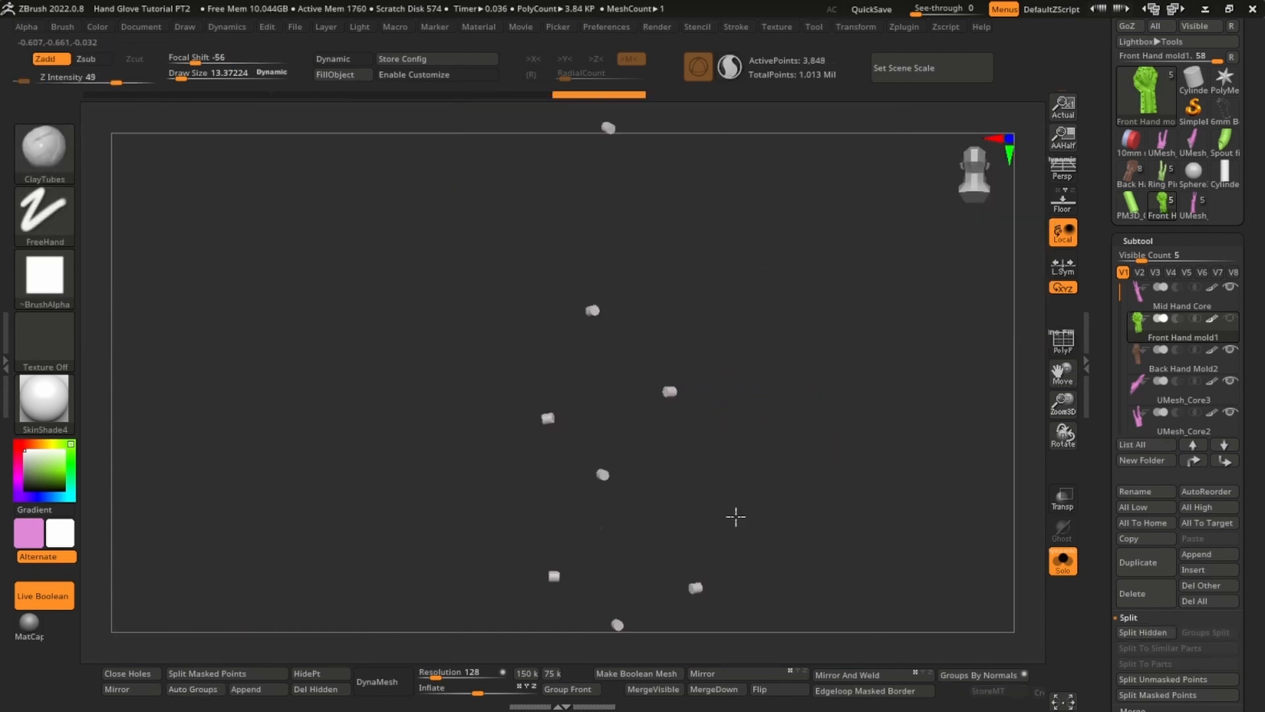
{"action": "left_click", "coordinate": [344, 521], "text": "ctrl+shift"}
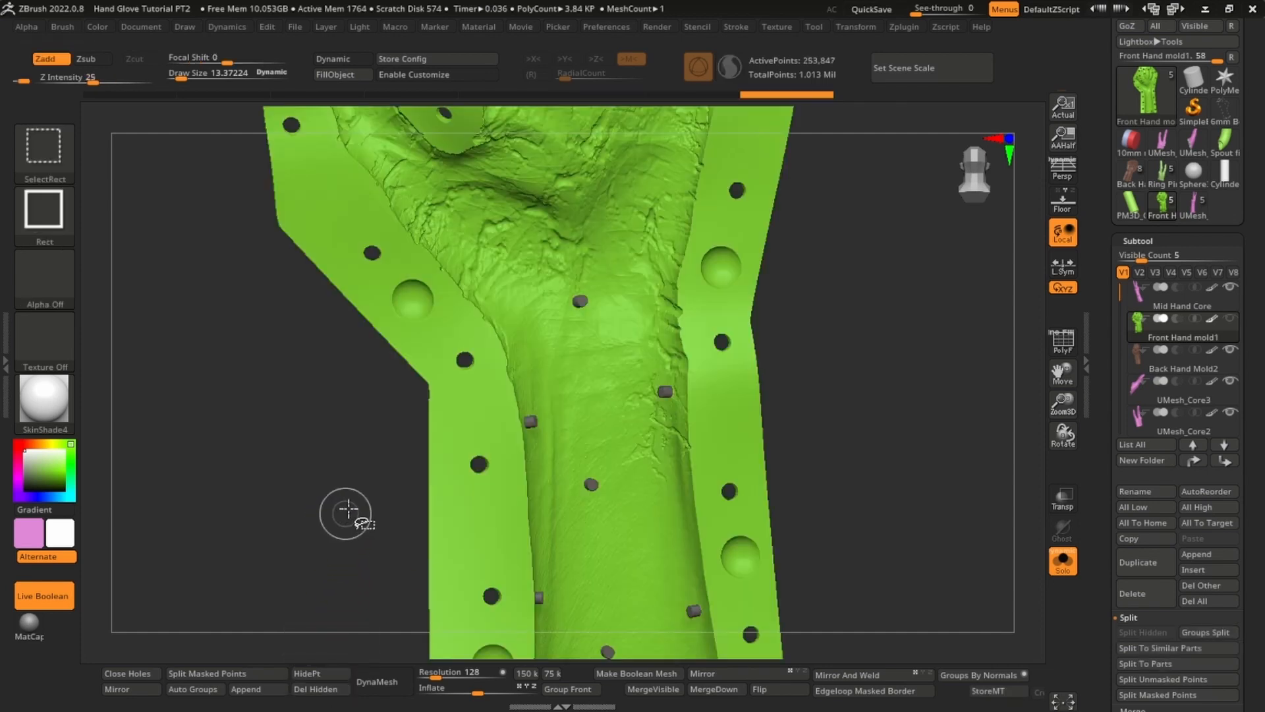
{"action": "right_click_drag", "start_coordinate": [738, 442], "coordinate": [730, 388], "text": "ctrl"}
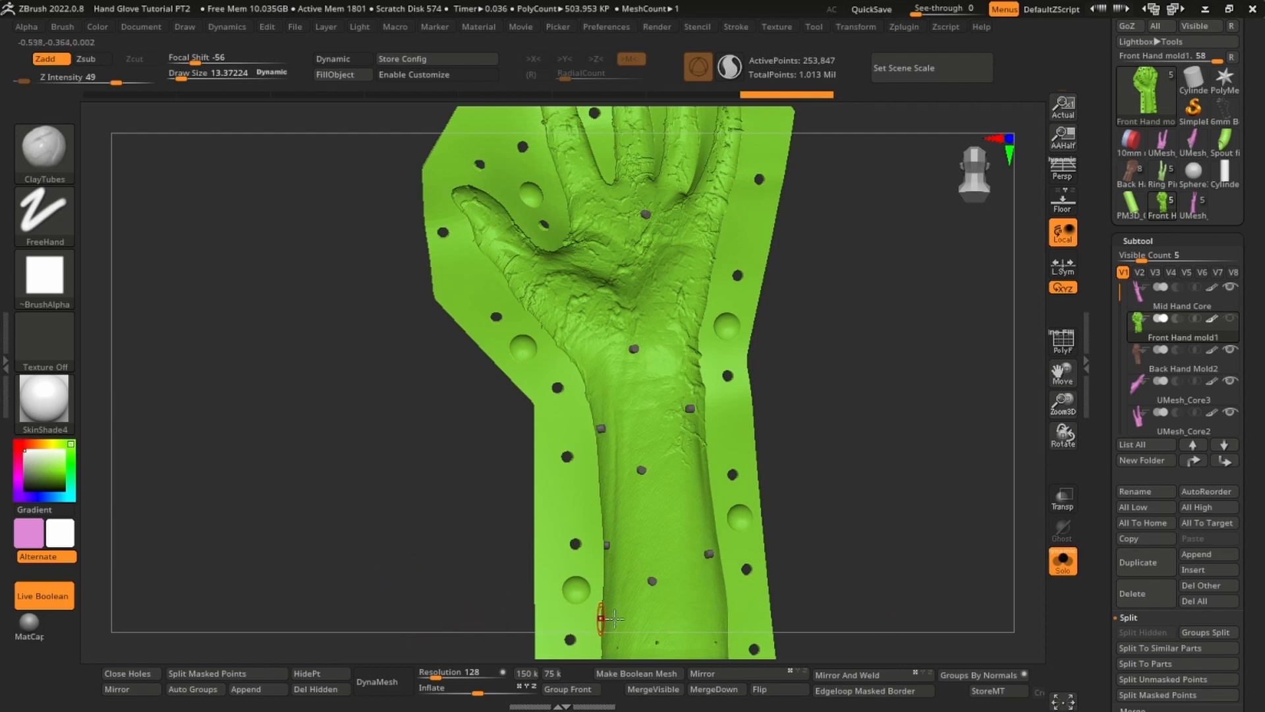
{"action": "left_click", "coordinate": [246, 674]}
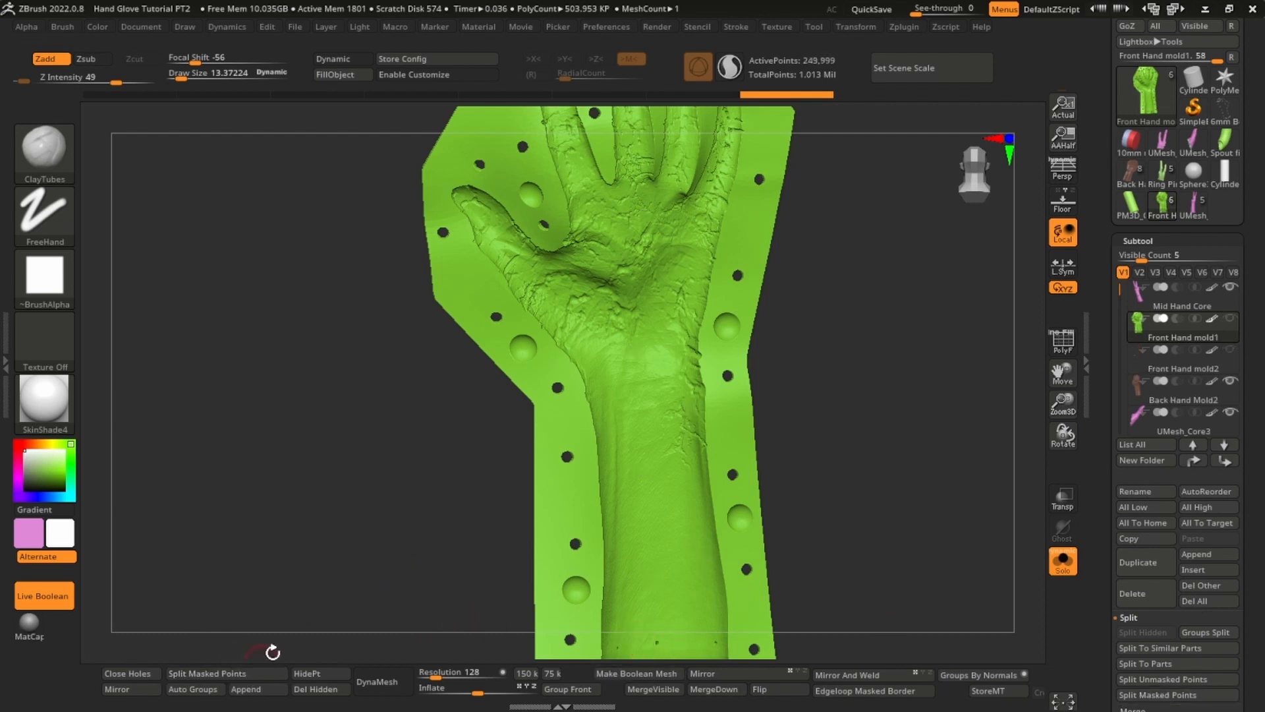
- Select Back Hand Mold2, isolate and mask the small pins in its cavity, and split them into a separate subtool
{"action": "left_click", "coordinate": [1135, 397]}
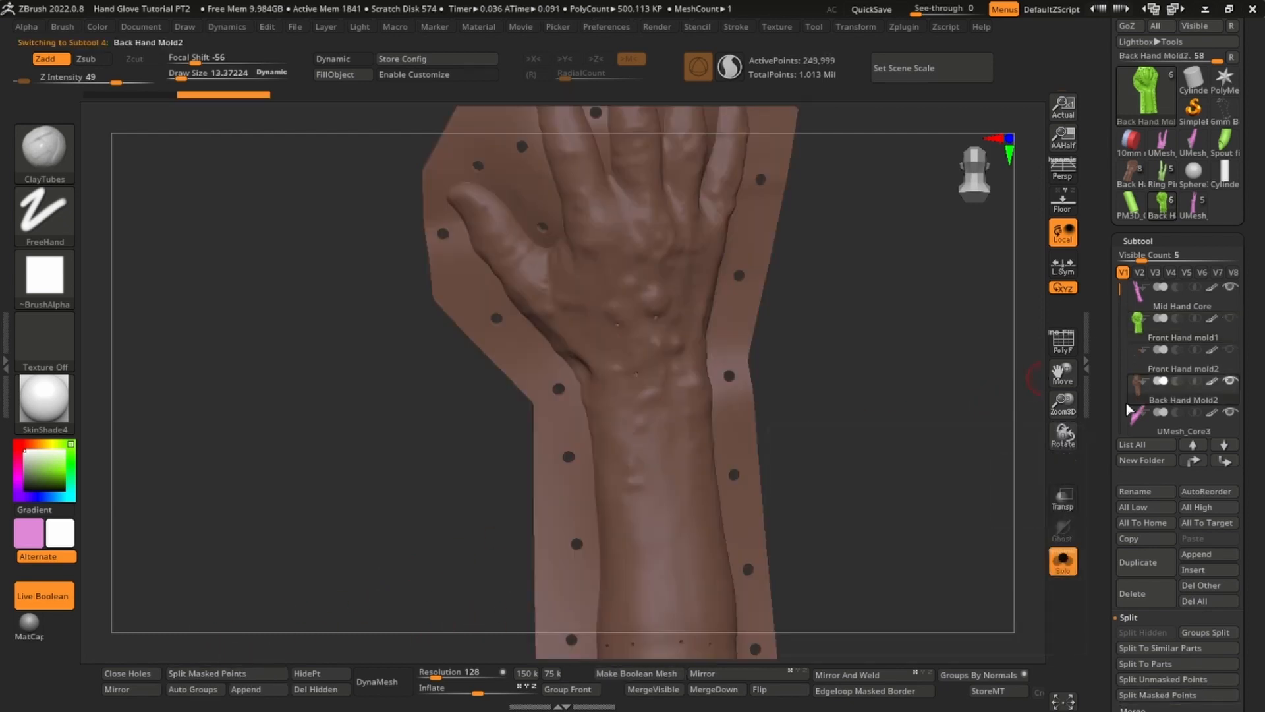
{"action": "right_click_drag", "start_coordinate": [982, 567], "coordinate": [276, 632]}
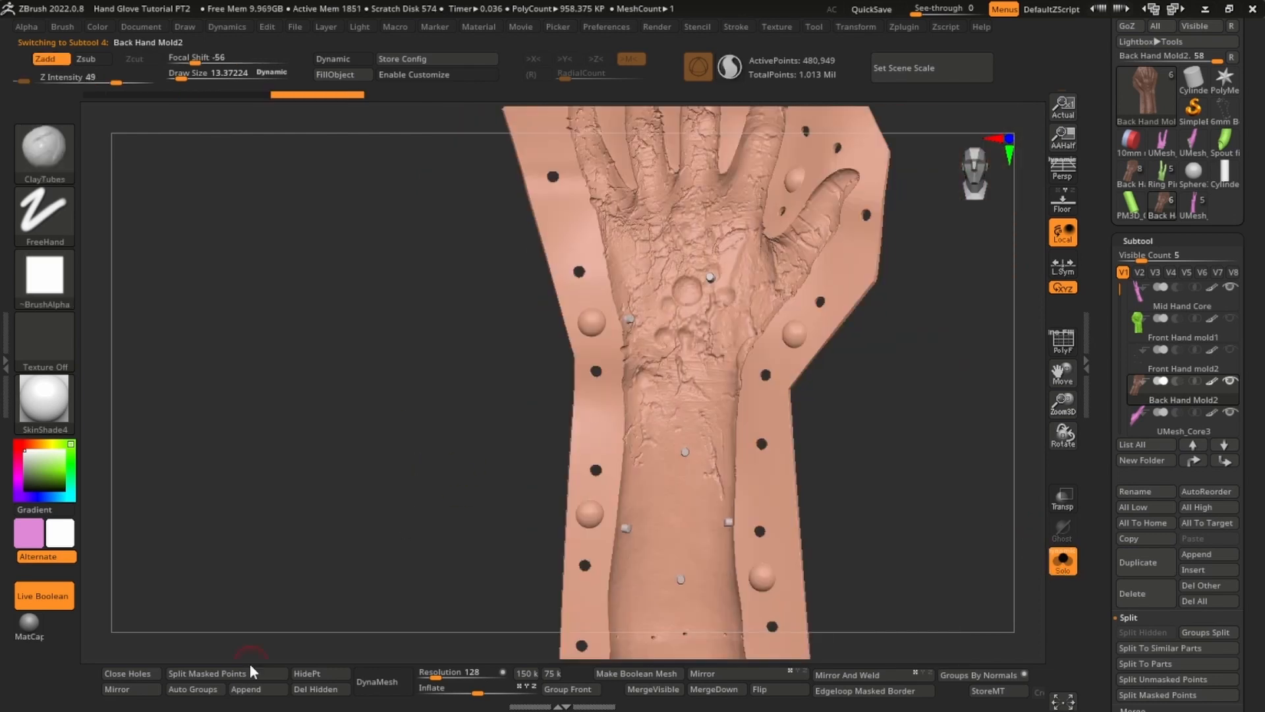
{"action": "left_click", "coordinate": [587, 425], "text": "ctrl+shift"}
{"action": "left_click_drag", "start_coordinate": [310, 443], "coordinate": [412, 505], "text": "ctrl+shift"}
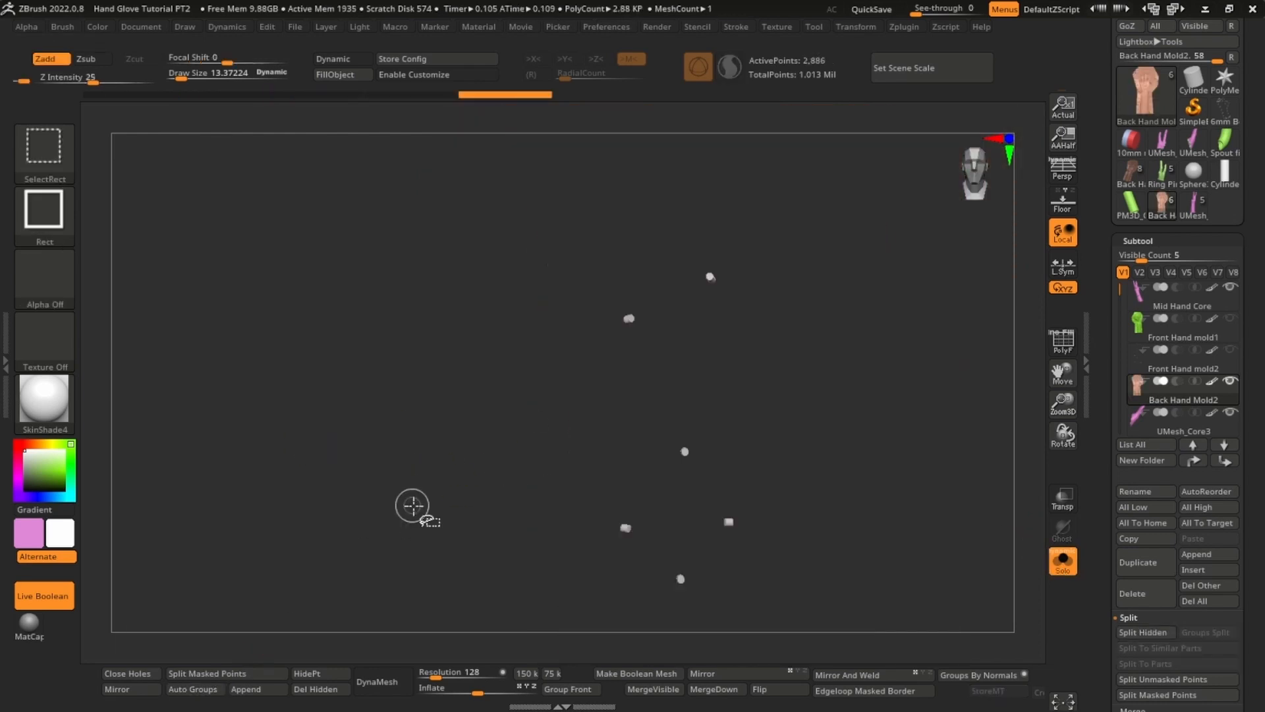
{"action": "left_click", "coordinate": [464, 636], "text": "ctrl+shift"}
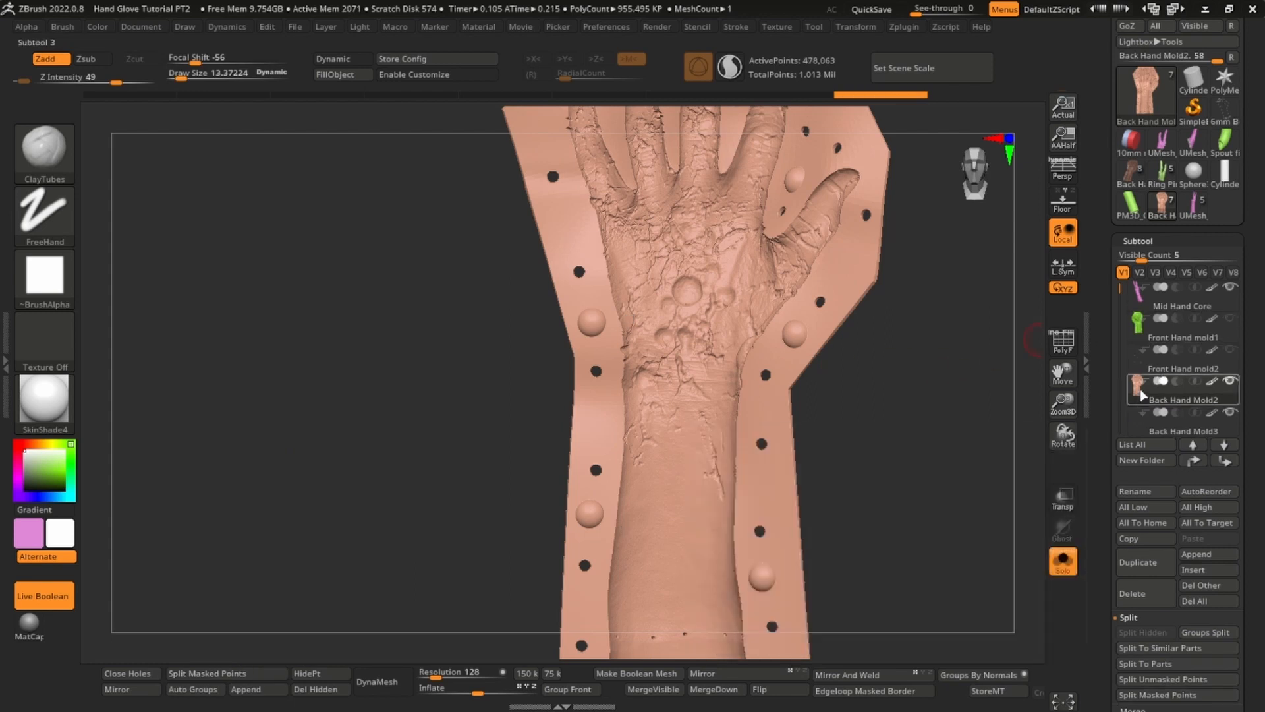
- Place the front-mold pin subtool directly above the back-mold pin subtool and merge it down into one pin subtool
{"action": "left_click_drag", "start_coordinate": [1143, 394], "coordinate": [1146, 362]}
{"action": "left_click", "coordinate": [1160, 396]}
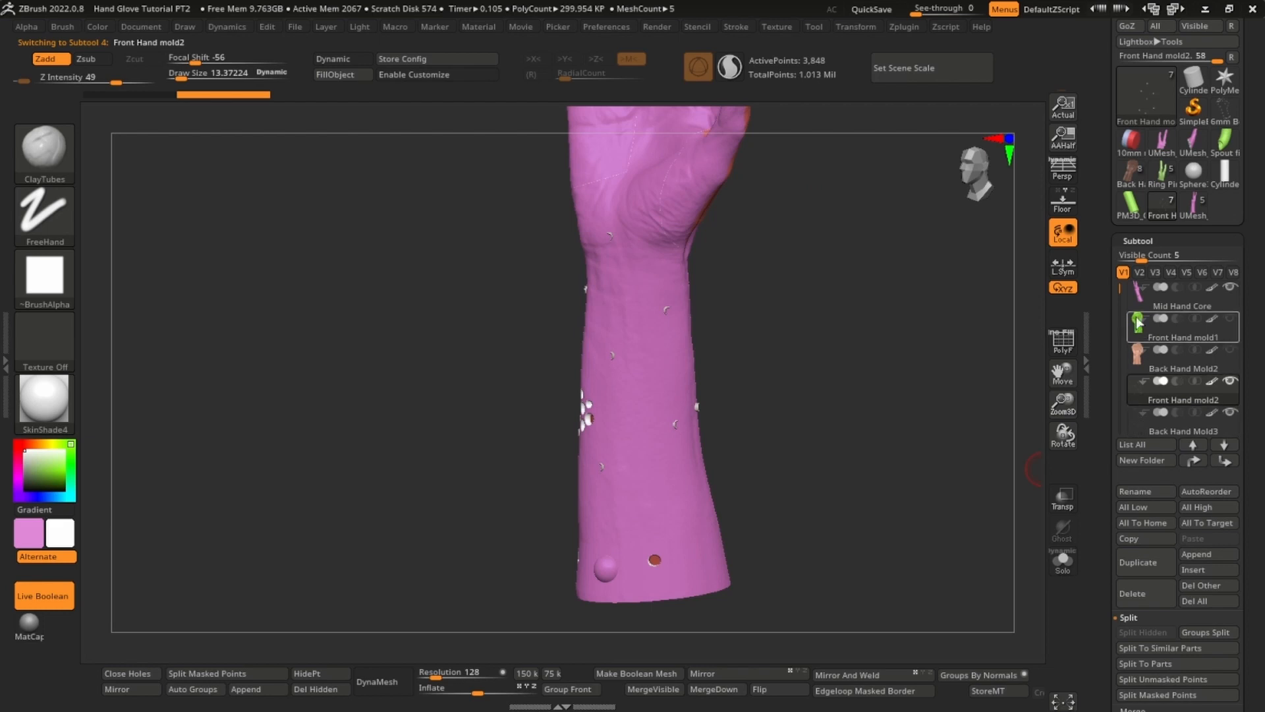
{"action": "scroll", "coordinate": [1140, 374], "scroll_direction": "down", "scroll_amount": 1}
{"action": "key", "text": "shift+f"}
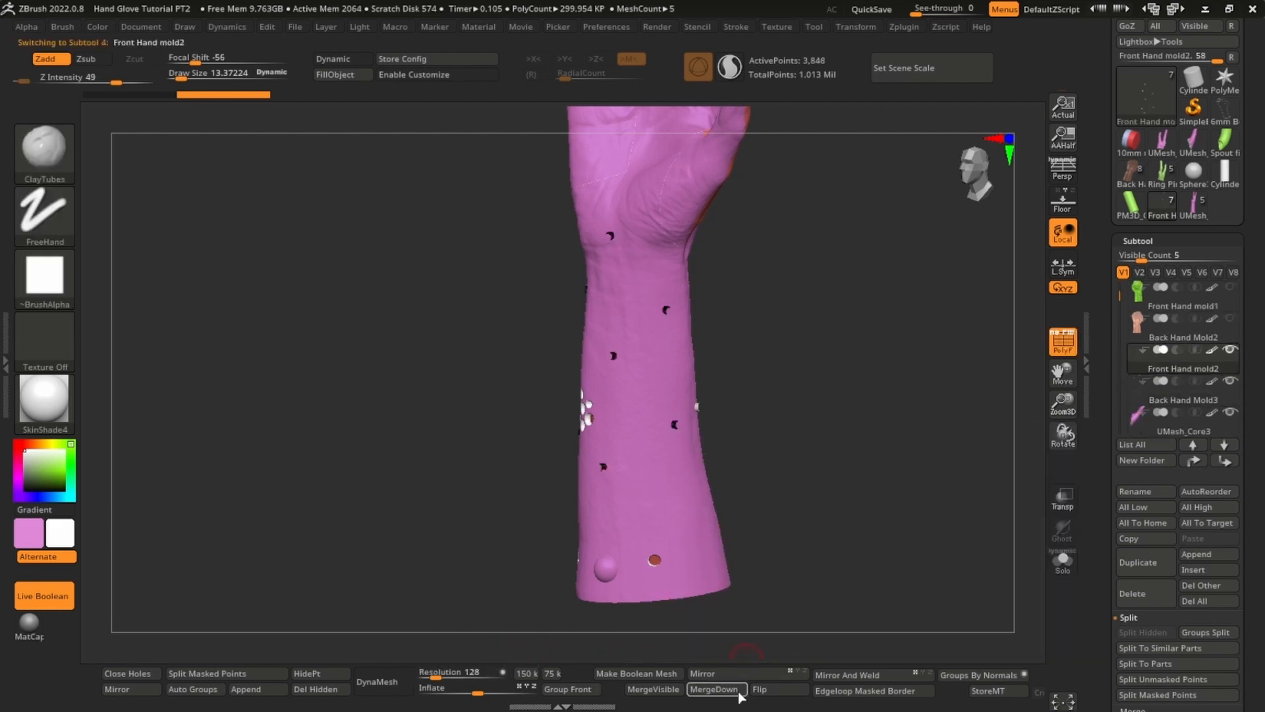
{"action": "left_click", "coordinate": [714, 689]}
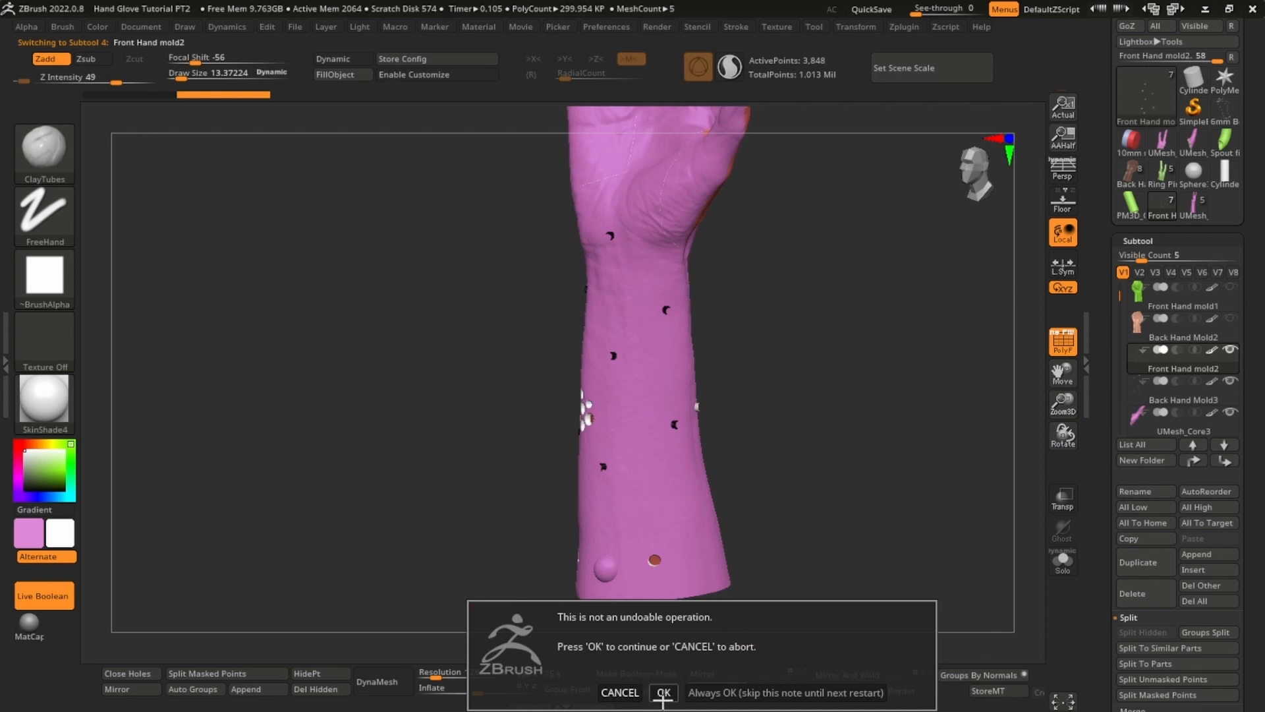
{"action": "left_click", "coordinate": [663, 692]}
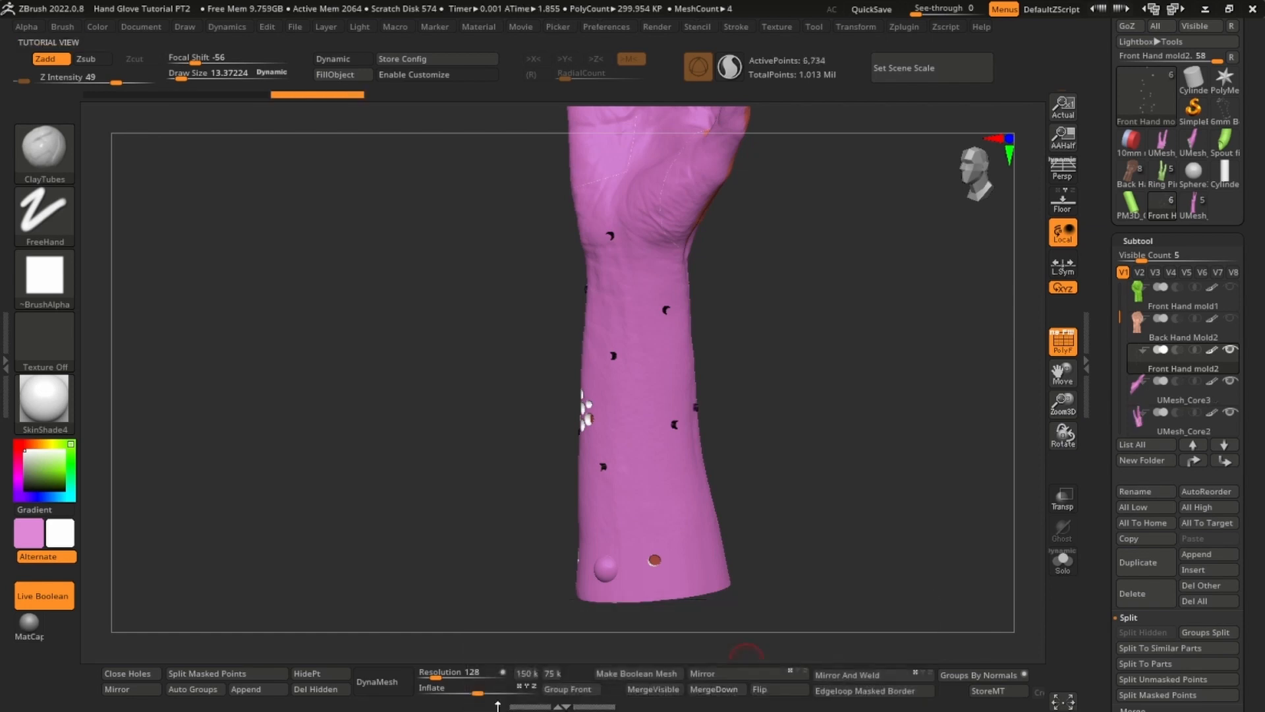
- Close the open holes in the merged pin subtool and face the palm side of the hand
{"action": "left_click", "coordinate": [142, 678]}
{"action": "key", "text": "shift+f"}
{"action": "key", "text": "f"}
{"action": "mouse_move", "coordinate": [883, 343]}
{"action": "left_mouse_down", "text": "alt"}
{"action": "mouse_move", "coordinate": [824, 387]}
{"action": "mouse_move", "coordinate": [675, 366]}
{"action": "mouse_move", "coordinate": [808, 564]}
{"action": "mouse_move", "coordinate": [664, 446]}
{"action": "mouse_move", "coordinate": [757, 409]}
{"action": "mouse_move", "coordinate": [849, 413]}
{"action": "left_mouse_up", "text": "alt"}
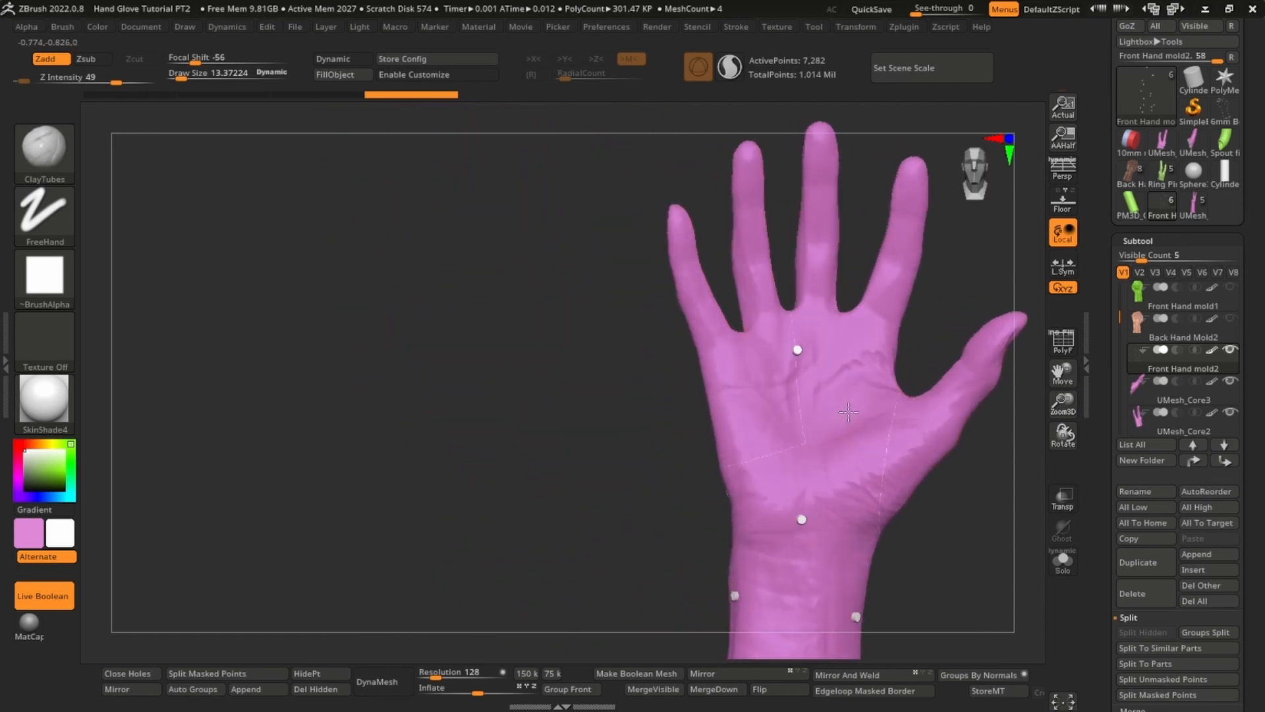
- Single out the upper palm pin below the ring and middle fingers with a rectangular mask
{"action": "right_click_drag", "start_coordinate": [813, 313], "coordinate": [809, 440], "text": "ctrl"}
{"action": "right_click_drag", "start_coordinate": [831, 353], "coordinate": [820, 424], "text": "ctrl"}
{"action": "mouse_move", "coordinate": [795, 390]}
{"action": "right_mouse_down", "text": "alt"}
{"action": "mouse_move", "coordinate": [690, 444]}
{"action": "mouse_move", "coordinate": [652, 436]}
{"action": "right_mouse_up", "text": "alt"}
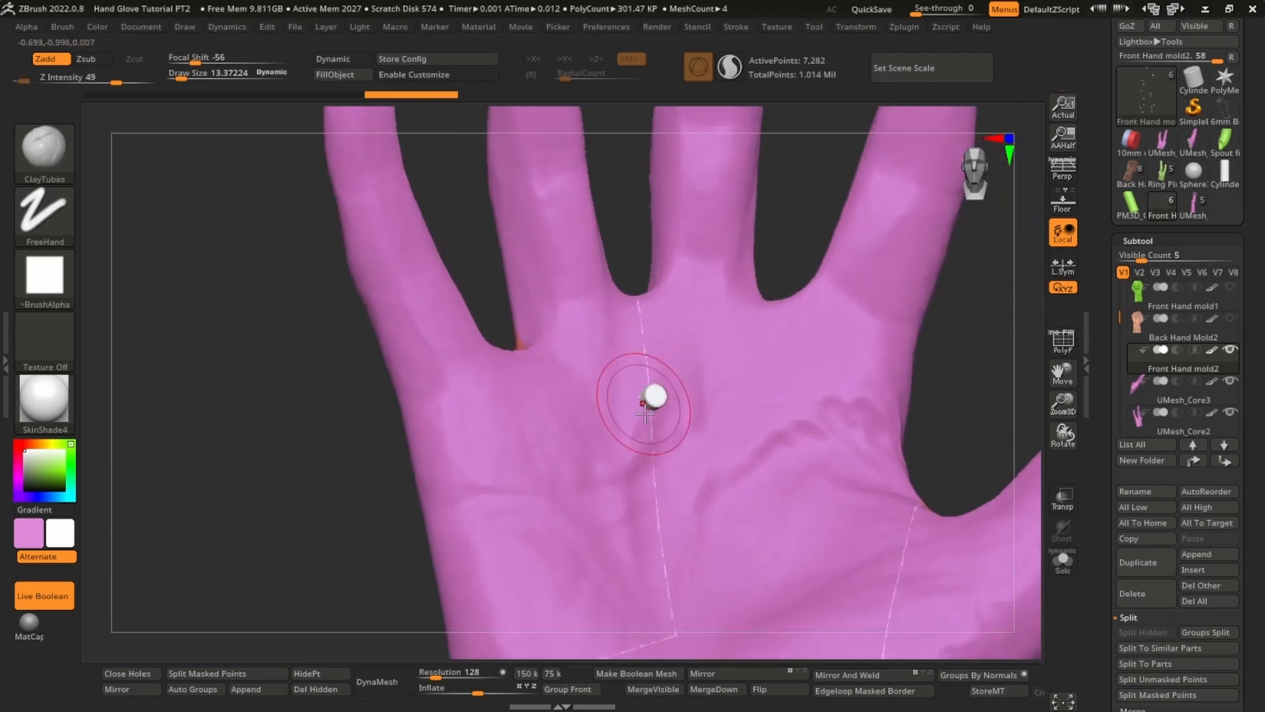
{"action": "key", "text": "shift+f"}
{"action": "mouse_move", "coordinate": [723, 381]}
{"action": "right_mouse_down"}
{"action": "mouse_move", "coordinate": [813, 383]}
{"action": "mouse_move", "coordinate": [705, 381]}
{"action": "right_mouse_up"}
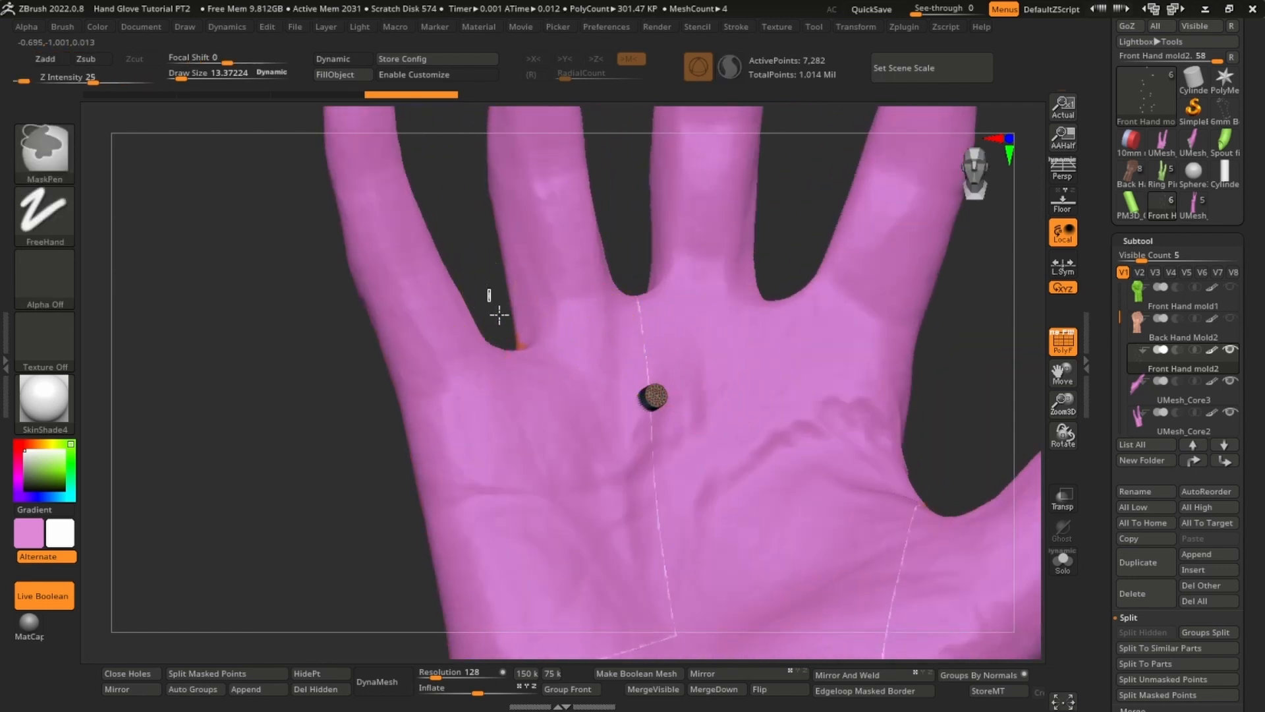
{"action": "mouse_move", "coordinate": [498, 315]}
{"action": "left_mouse_down", "text": "ctrl"}
{"action": "mouse_move", "coordinate": [641, 423]}
{"action": "mouse_move", "coordinate": [728, 465]}
{"action": "left_mouse_up", "text": "ctrl"}
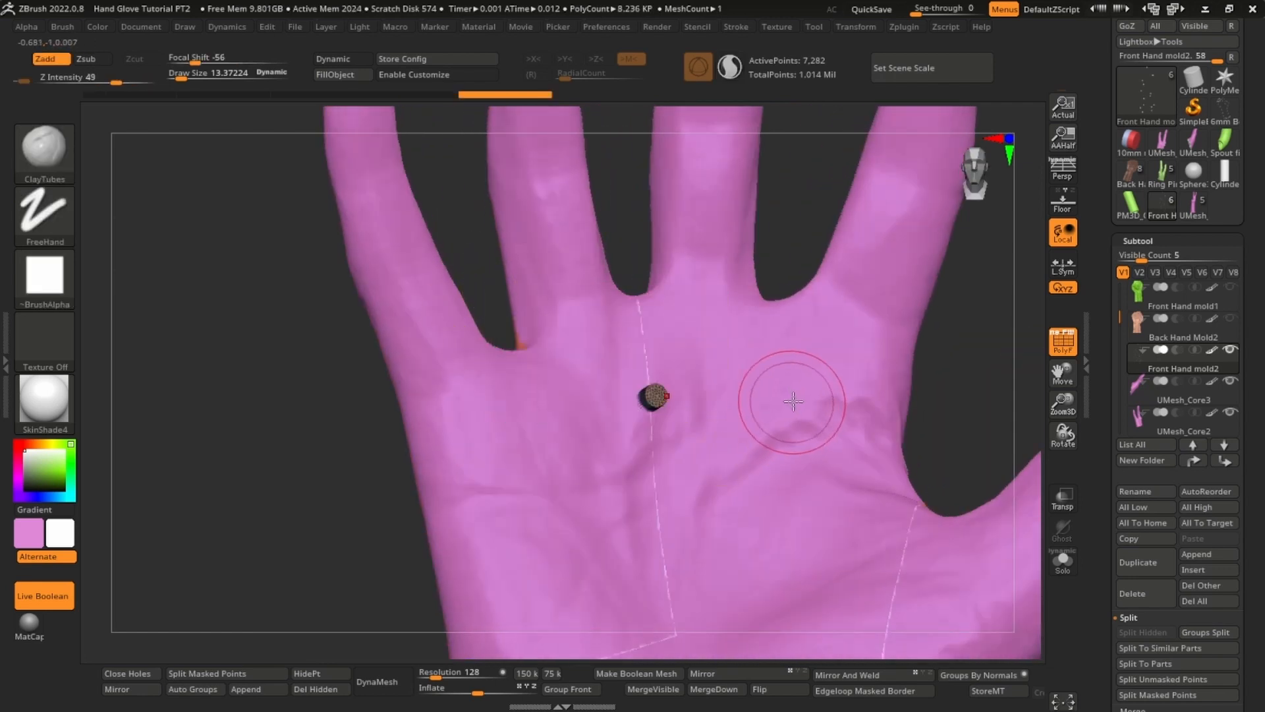
- Move the upper palm pin toward the base of the middle finger and adjust its depth on the palm surface
{"action": "mouse_move", "coordinate": [794, 401]}
{"action": "right_mouse_down"}
{"action": "mouse_move", "coordinate": [876, 401]}
{"action": "mouse_move", "coordinate": [714, 392]}
{"action": "mouse_move", "coordinate": [649, 428]}
{"action": "right_mouse_up"}
{"action": "key", "text": "shift+f"}
{"action": "key", "text": "w"}
{"action": "left_click_drag", "start_coordinate": [572, 397], "coordinate": [652, 395]}
{"action": "left_click_drag", "start_coordinate": [725, 295], "coordinate": [712, 215]}
{"action": "right_click_drag", "start_coordinate": [796, 333], "coordinate": [829, 334]}
{"action": "left_click_drag", "start_coordinate": [807, 290], "coordinate": [823, 287]}
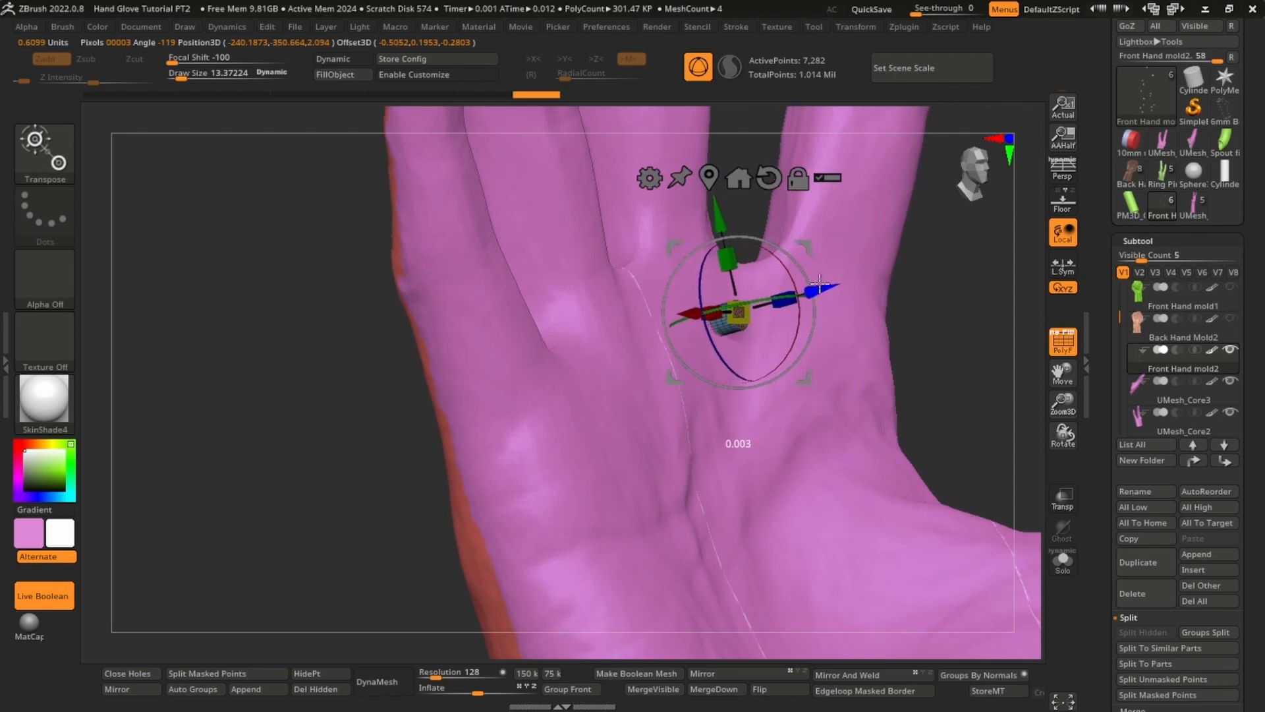
- Reorder the merged pin subtool so it sits directly below Mid Hand Core and above Front Hand mold1
{"action": "left_click", "coordinate": [1154, 389]}
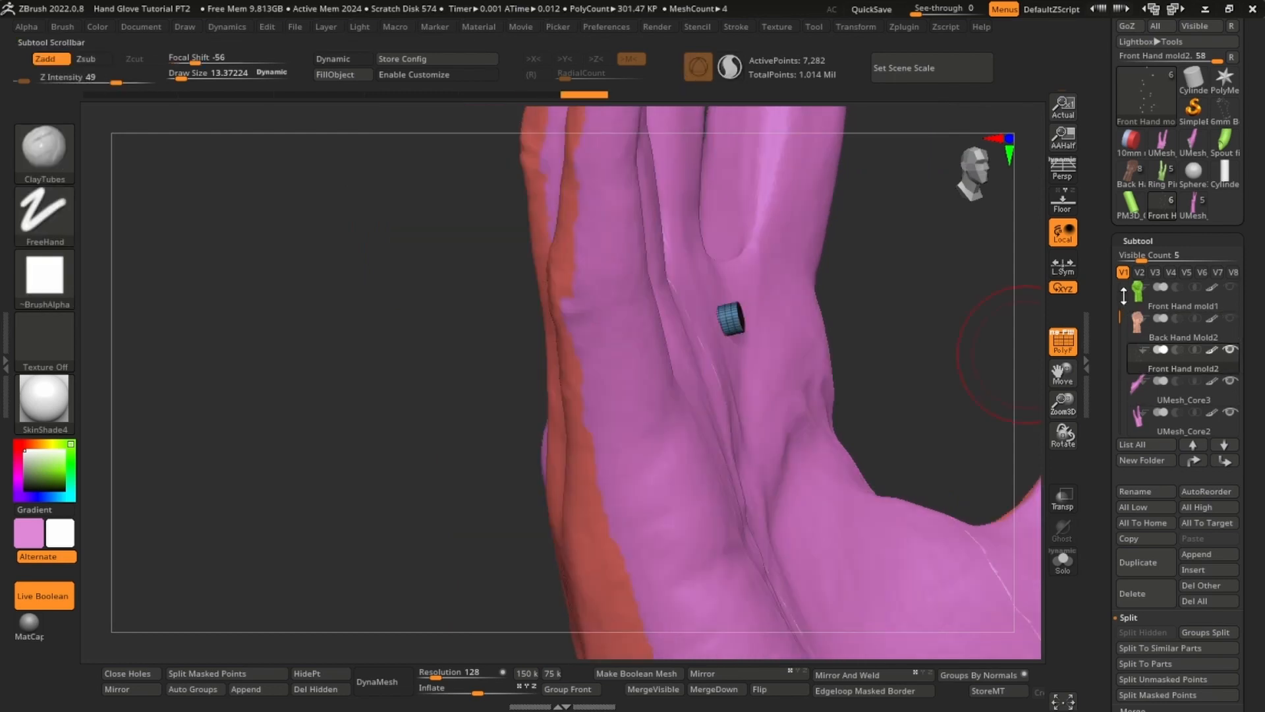
{"action": "left_click_drag", "start_coordinate": [1119, 319], "coordinate": [1121, 294]}
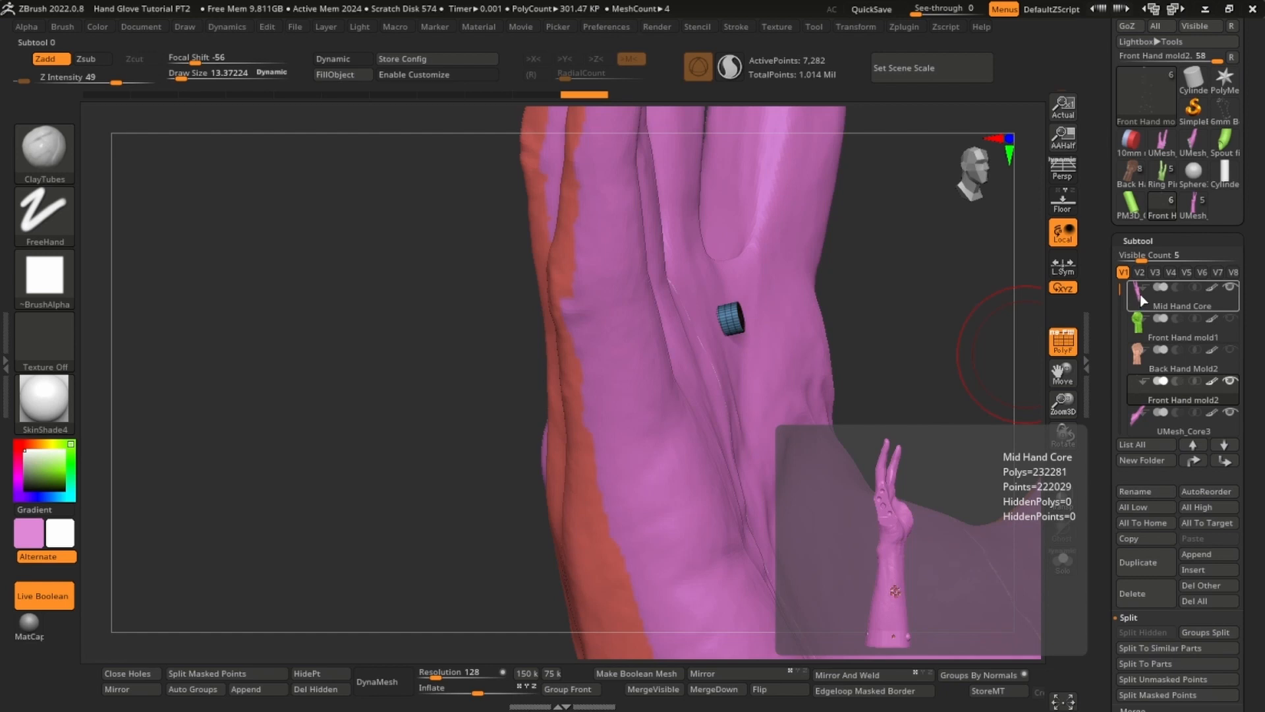
{"action": "left_click", "coordinate": [1155, 324]}
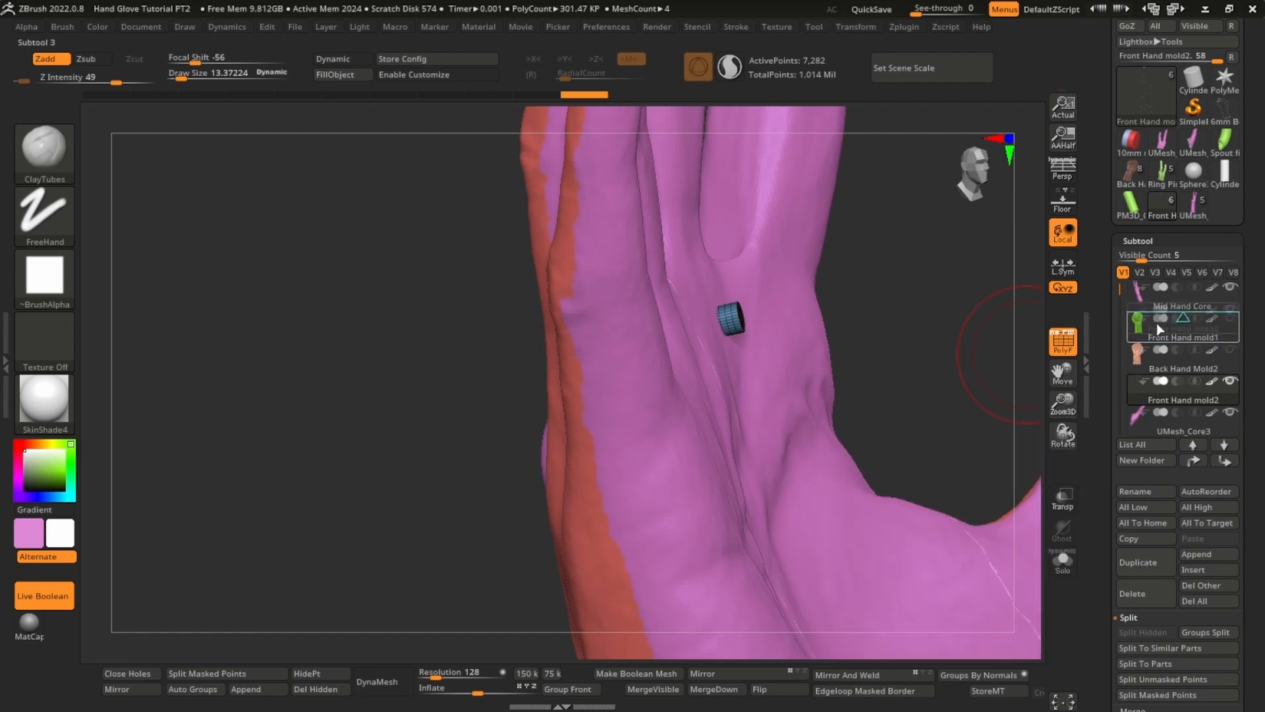
{"action": "left_click_drag", "start_coordinate": [1156, 322], "coordinate": [1156, 323]}
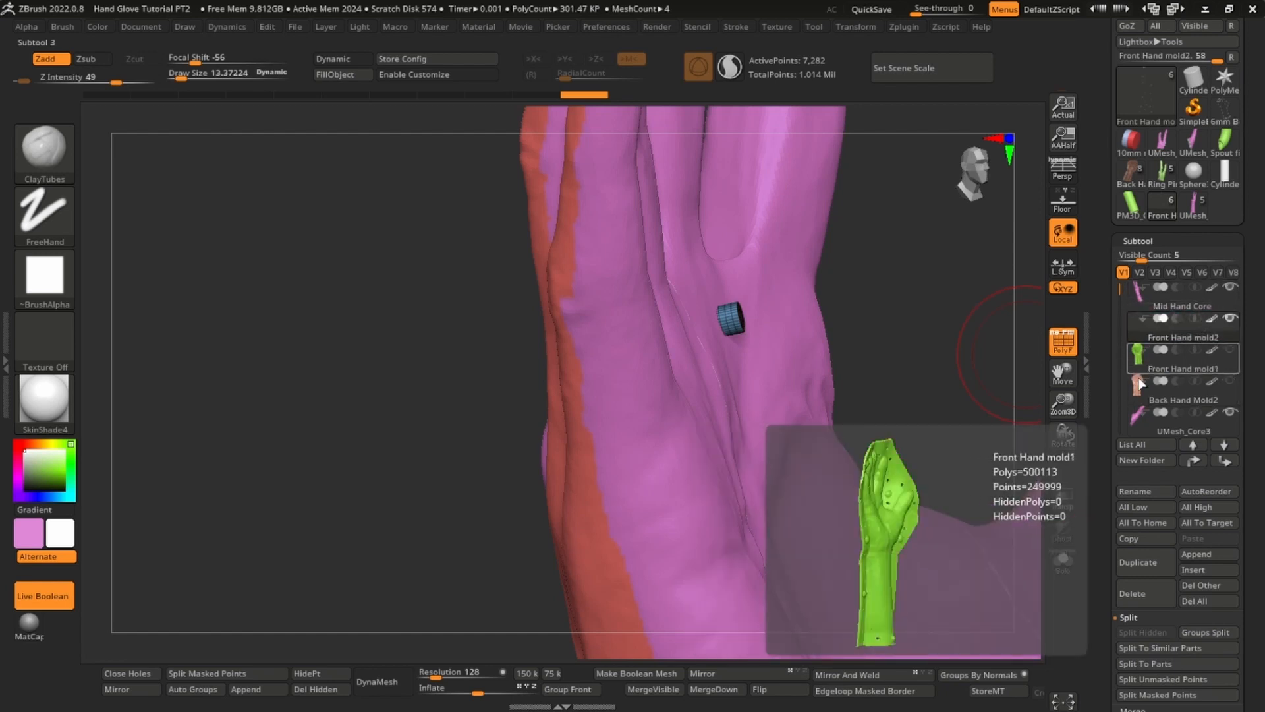
- Set Front Hand mold1 and Back Hand Mold2 to Boolean subtraction and make them visible
{"action": "left_click", "coordinate": [1176, 350]}
{"action": "left_click", "coordinate": [1183, 388]}
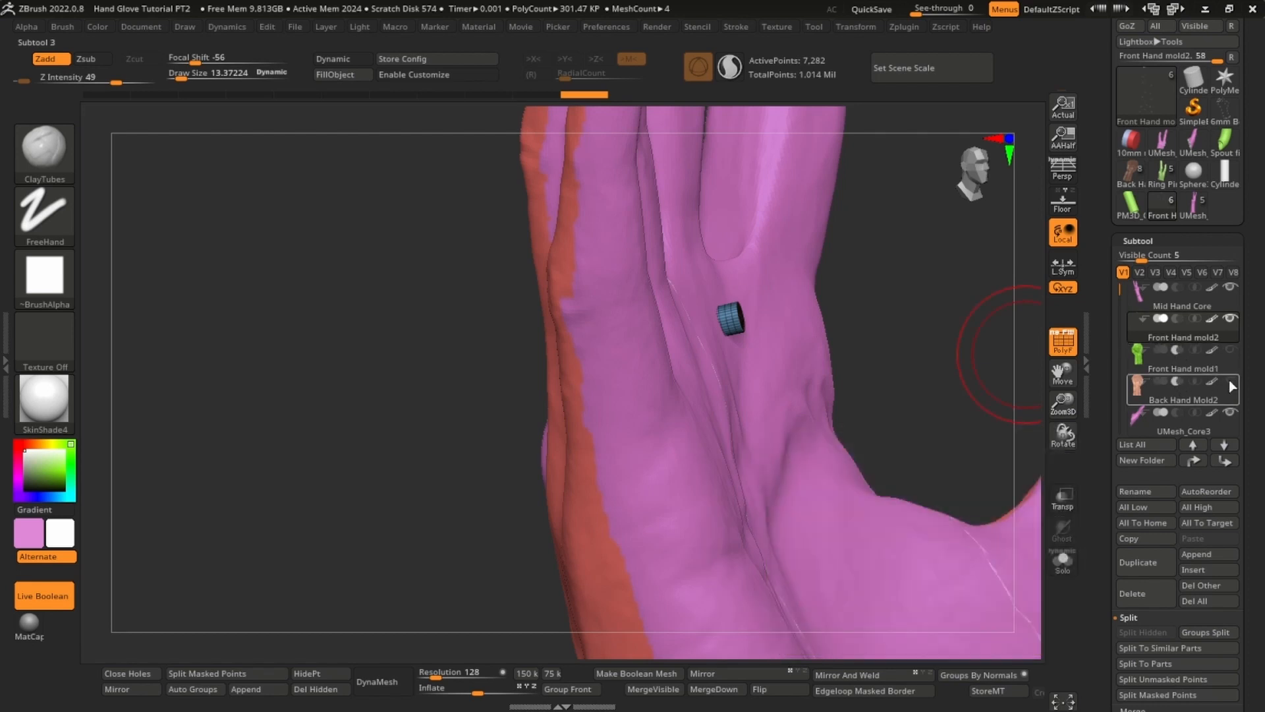
{"action": "left_click", "coordinate": [1233, 352]}
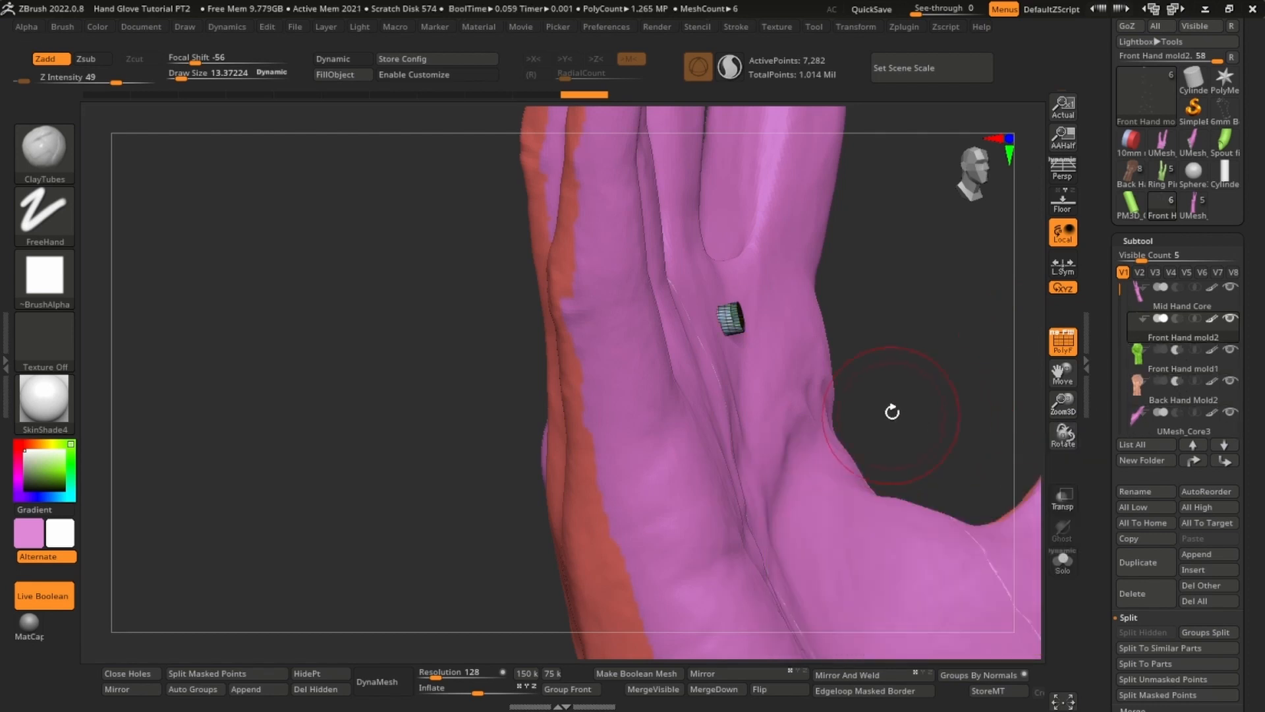
- Push the upper palm pin outward until its whole end is trimmed by the front mold's cavity surface
{"action": "key", "text": "shift+f"}
{"action": "left_click_drag", "start_coordinate": [901, 375], "coordinate": [849, 419]}
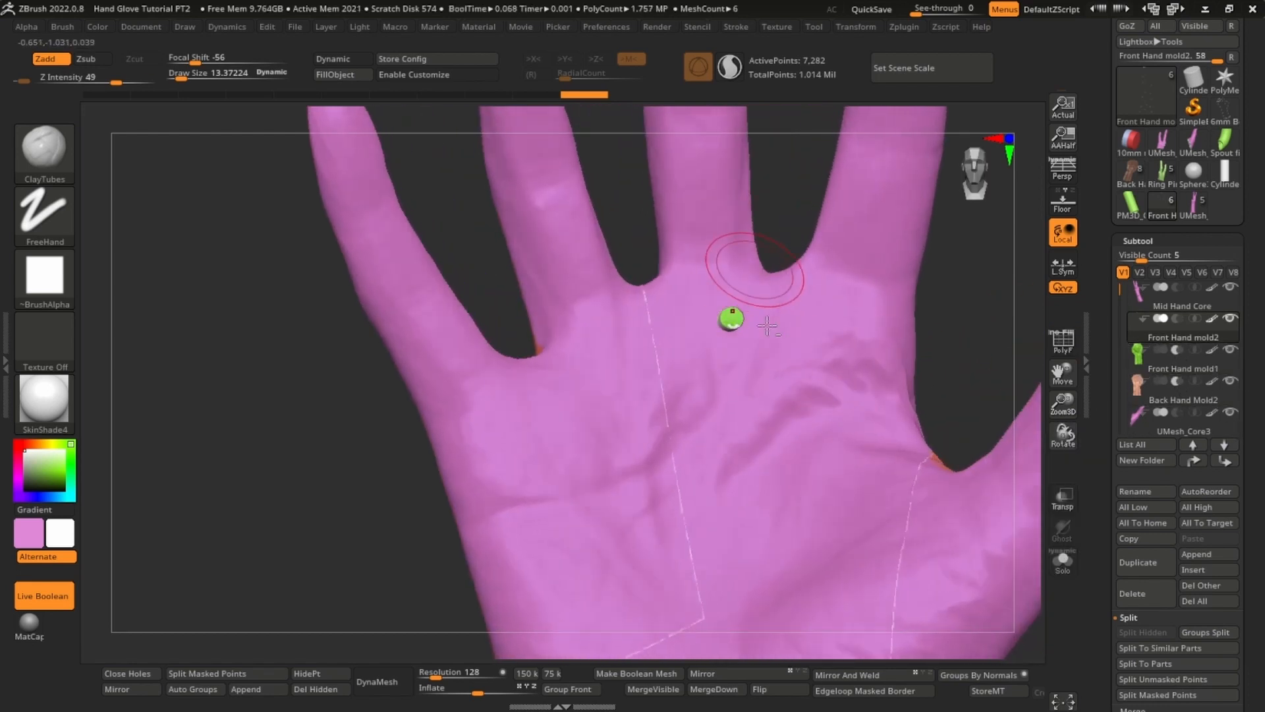
{"action": "right_click_drag", "start_coordinate": [767, 325], "coordinate": [759, 399], "text": "alt"}
{"action": "key", "text": "w"}
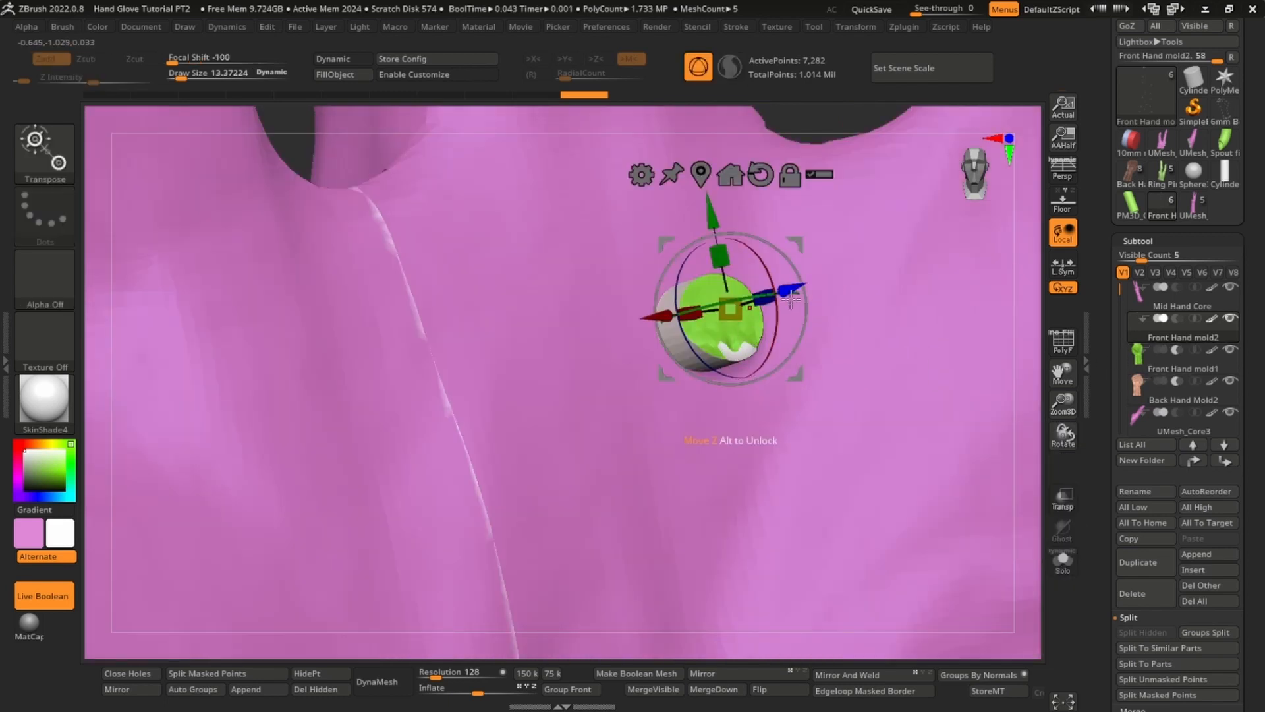
{"action": "left_click_drag", "start_coordinate": [787, 288], "coordinate": [796, 284]}
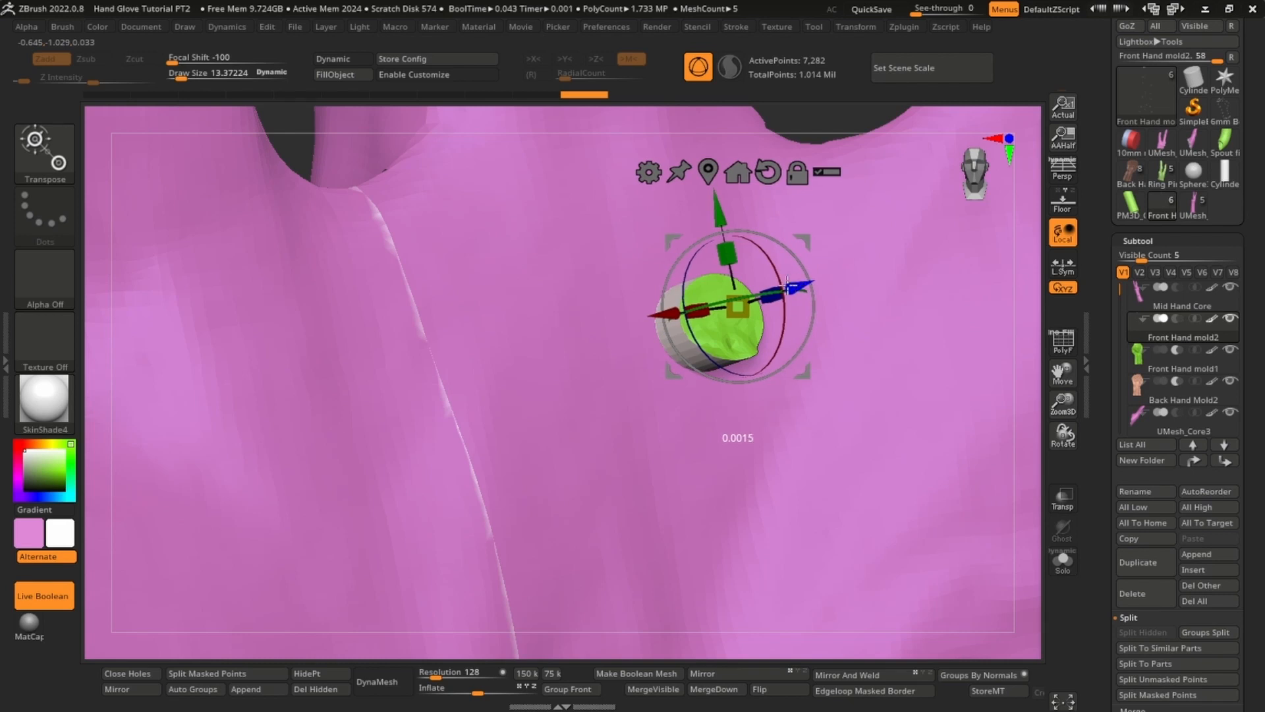
{"action": "mouse_move", "coordinate": [721, 204]}
{"action": "left_mouse_down"}
{"action": "mouse_move", "coordinate": [709, 162]}
{"action": "mouse_move", "coordinate": [739, 279]}
{"action": "mouse_move", "coordinate": [730, 173]}
{"action": "left_mouse_up"}
{"action": "key", "text": "q"}
- Examine how the molds trim the pins around the back of the hand, wrist and forearm
{"action": "mouse_move", "coordinate": [666, 296]}
{"action": "right_mouse_down"}
{"action": "mouse_move", "coordinate": [732, 309]}
{"action": "mouse_move", "coordinate": [730, 217]}
{"action": "right_mouse_up"}
{"action": "right_click_drag", "start_coordinate": [739, 358], "coordinate": [665, 352]}
{"action": "right_click_drag", "start_coordinate": [718, 422], "coordinate": [692, 277], "text": "alt"}
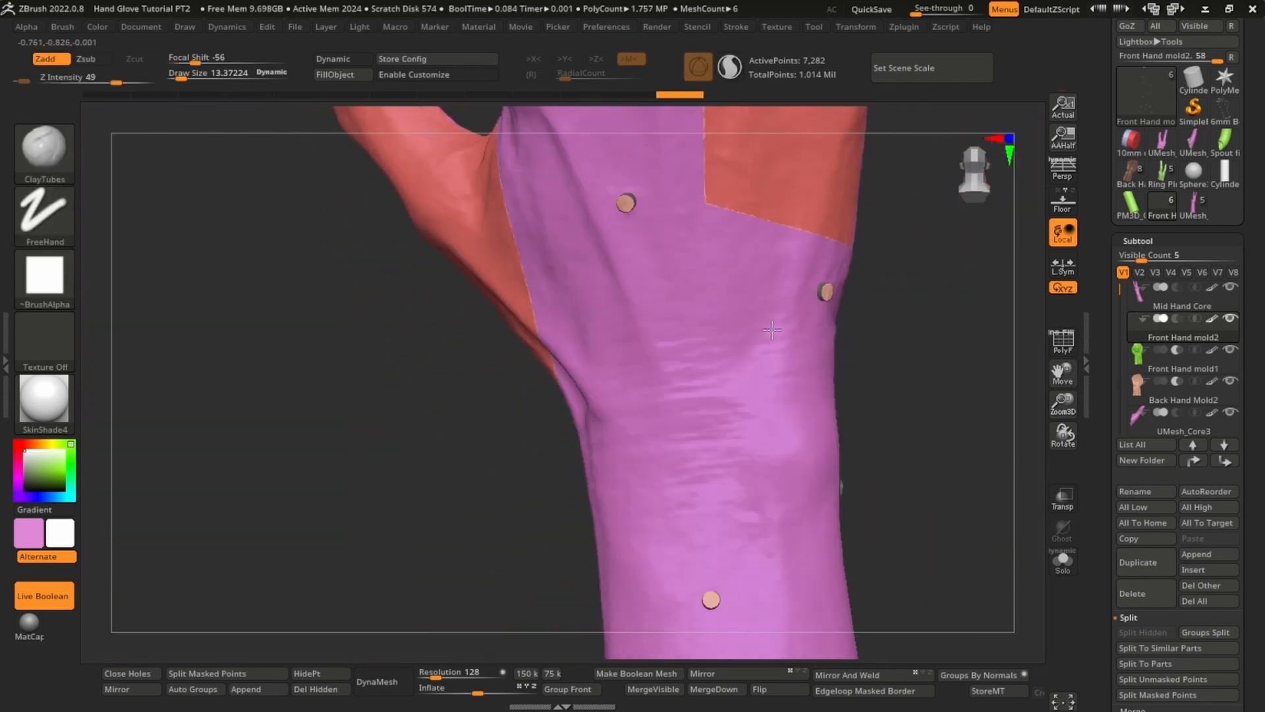
{"action": "right_click_drag", "start_coordinate": [771, 435], "coordinate": [751, 272], "text": "alt"}
{"action": "right_click_drag", "start_coordinate": [758, 388], "coordinate": [776, 248], "text": "alt"}
{"action": "right_click_drag", "start_coordinate": [817, 421], "coordinate": [787, 374], "text": "alt"}
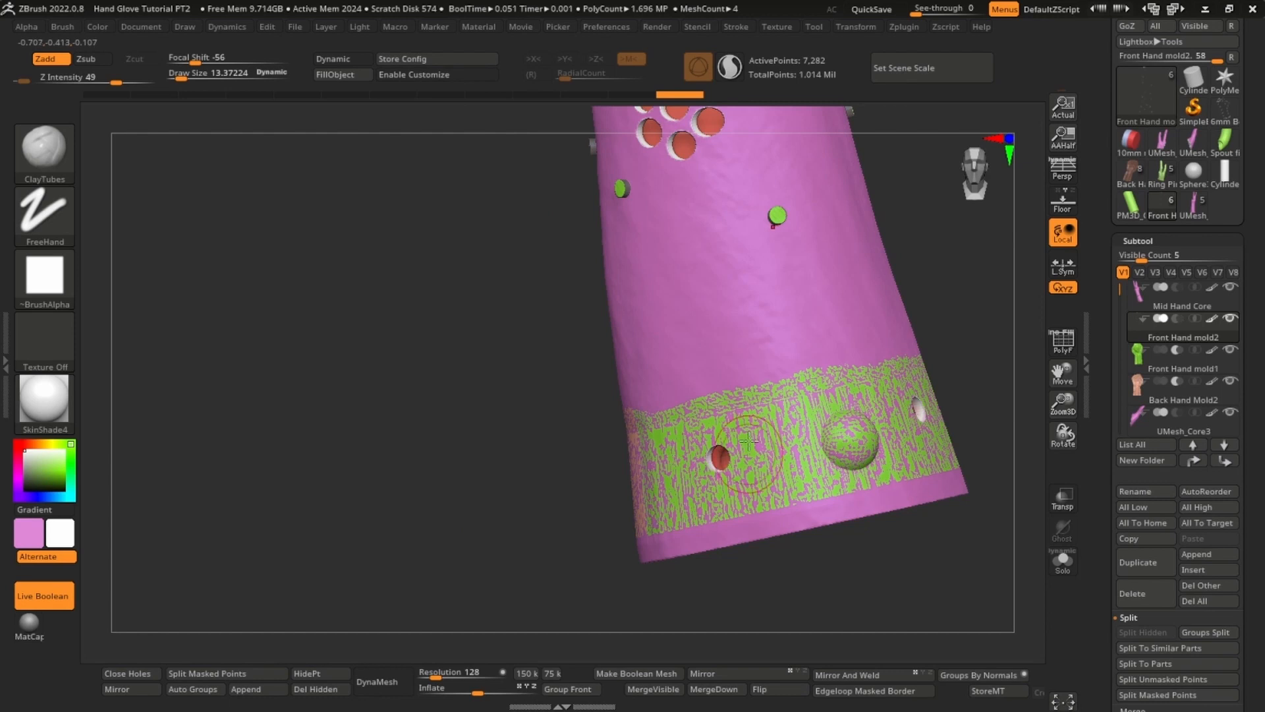
{"action": "right_click_drag", "start_coordinate": [897, 424], "coordinate": [1048, 361]}
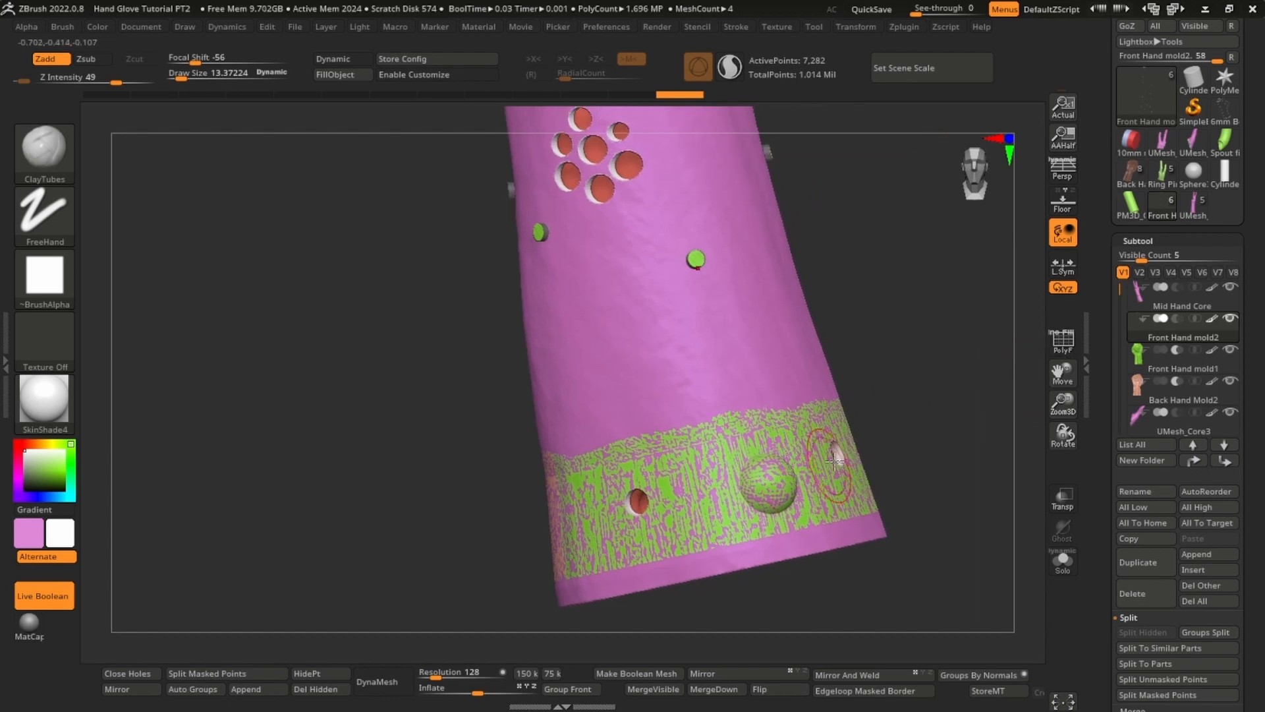
{"action": "right_click_drag", "start_coordinate": [835, 460], "coordinate": [769, 435], "text": "ctrl"}
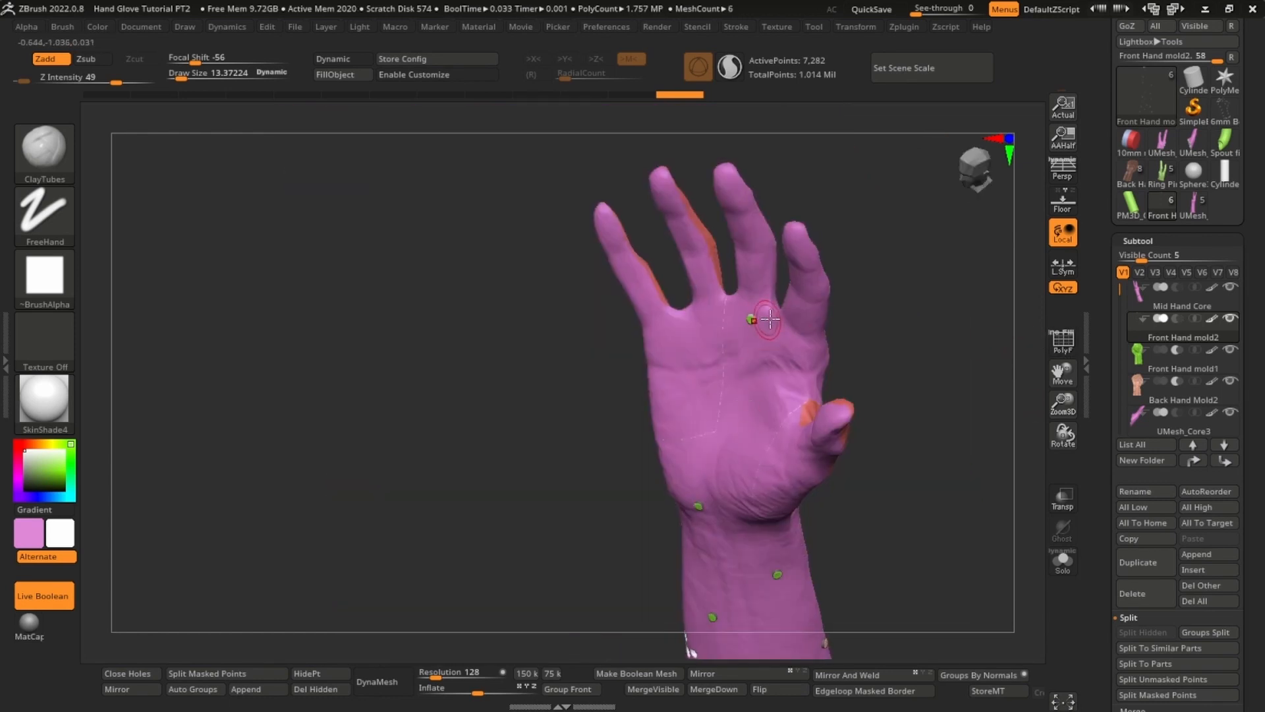
- Duplicate the upper palm pin and move the copy toward the base of the little finger
{"action": "right_click_drag", "start_coordinate": [817, 365], "coordinate": [906, 373]}
{"action": "right_click_drag", "start_coordinate": [906, 373], "coordinate": [921, 277], "text": "ctrl"}
{"action": "key", "text": "w"}
{"action": "mouse_move", "coordinate": [921, 277]}
{"action": "right_mouse_down"}
{"action": "mouse_move", "coordinate": [965, 280]}
{"action": "mouse_move", "coordinate": [835, 292]}
{"action": "mouse_move", "coordinate": [794, 415]}
{"action": "mouse_move", "coordinate": [789, 378]}
{"action": "right_mouse_up"}
{"action": "left_click_drag", "start_coordinate": [761, 396], "coordinate": [754, 385], "text": "ctrl"}
{"action": "right_click_drag", "start_coordinate": [817, 396], "coordinate": [876, 398]}
{"action": "left_click_drag", "start_coordinate": [649, 405], "coordinate": [654, 404]}
{"action": "key", "text": "q"}
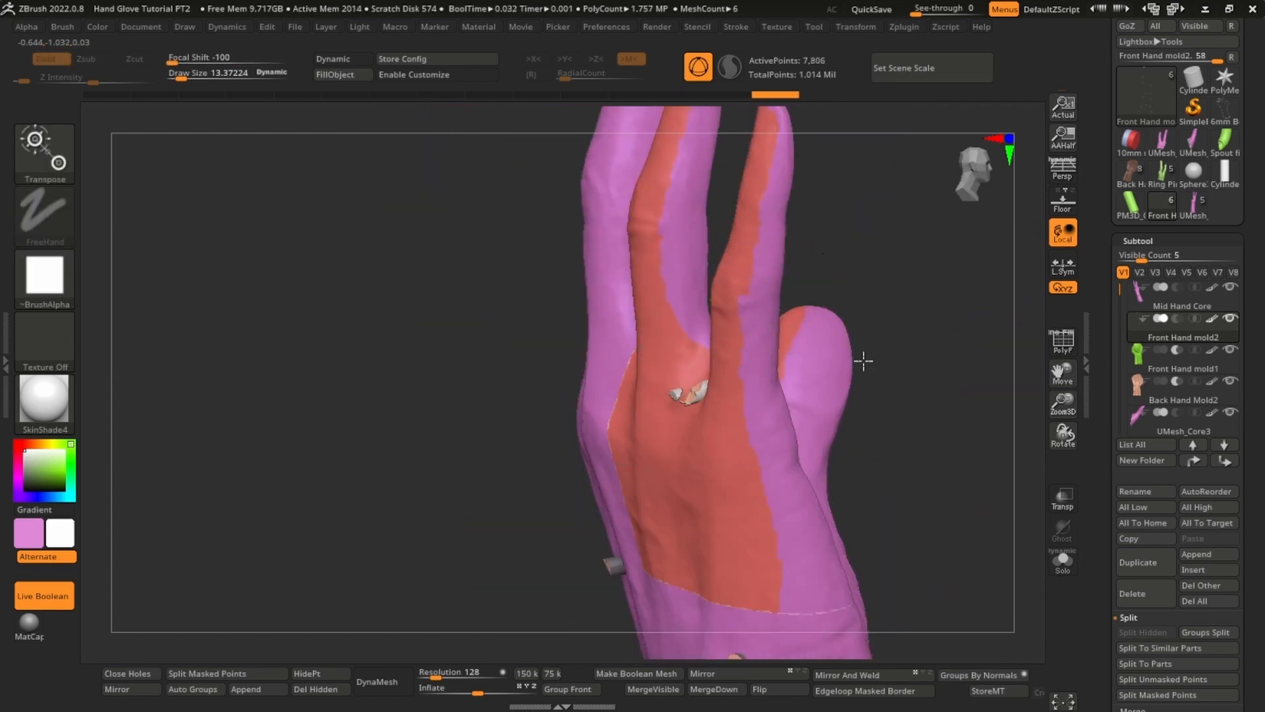
- Fine-tune the copied pin's position and depth on the palm just below the little finger
{"action": "key", "text": "w"}
{"action": "right_click_drag", "start_coordinate": [858, 419], "coordinate": [760, 373]}
{"action": "right_click_drag", "start_coordinate": [801, 303], "coordinate": [803, 405]}
{"action": "left_click_drag", "start_coordinate": [805, 409], "coordinate": [799, 417]}
{"action": "key", "text": "q"}
{"action": "right_click_drag", "start_coordinate": [805, 432], "coordinate": [701, 402]}
{"action": "key", "text": "w"}
{"action": "left_click_drag", "start_coordinate": [671, 361], "coordinate": [673, 365]}
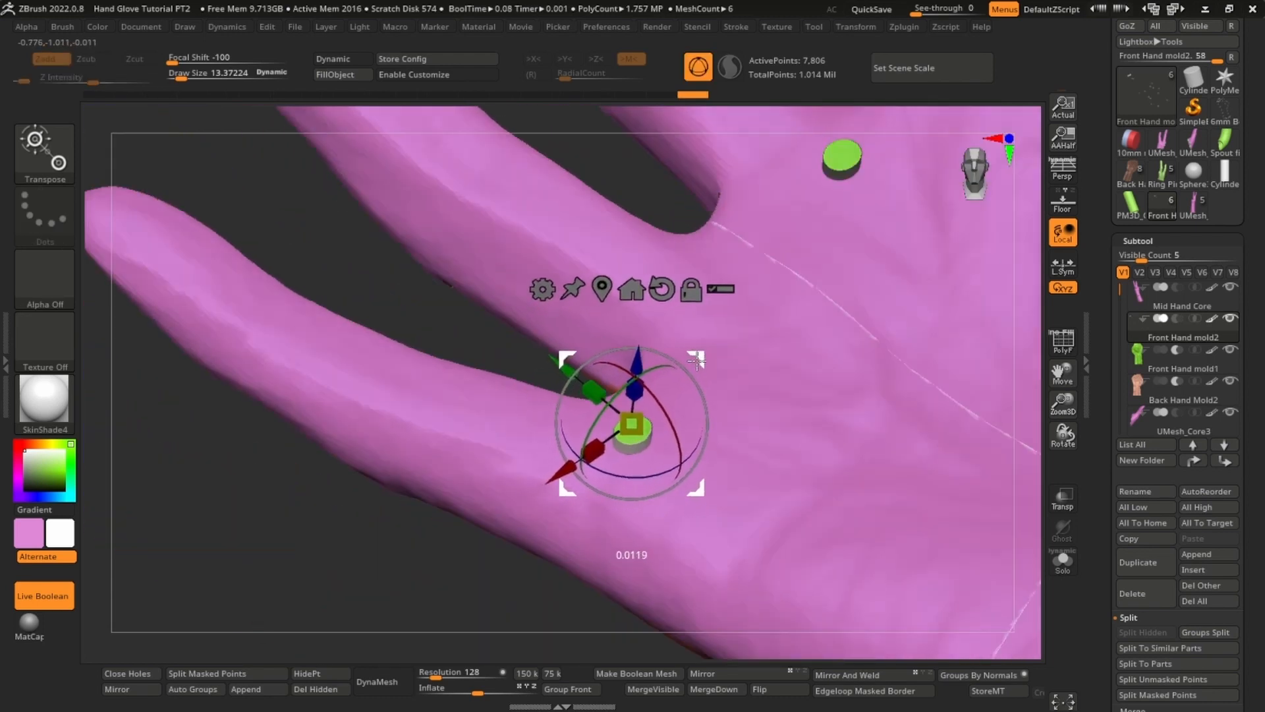
{"action": "key", "text": "q"}
{"action": "key", "text": "w"}
{"action": "key", "text": "q"}
- Duplicate the little-finger pin onto the outer palm, midway to the wrist, and adjust its placement
{"action": "mouse_move", "coordinate": [692, 386]}
{"action": "right_mouse_down", "text": "ctrl"}
{"action": "mouse_move", "coordinate": [690, 428]}
{"action": "mouse_move", "coordinate": [731, 377]}
{"action": "right_mouse_up", "text": "ctrl"}
{"action": "right_click_drag", "start_coordinate": [731, 377], "coordinate": [586, 327], "text": "alt"}
{"action": "key", "text": "w"}
{"action": "left_click_drag", "start_coordinate": [551, 324], "coordinate": [654, 385], "text": "ctrl"}
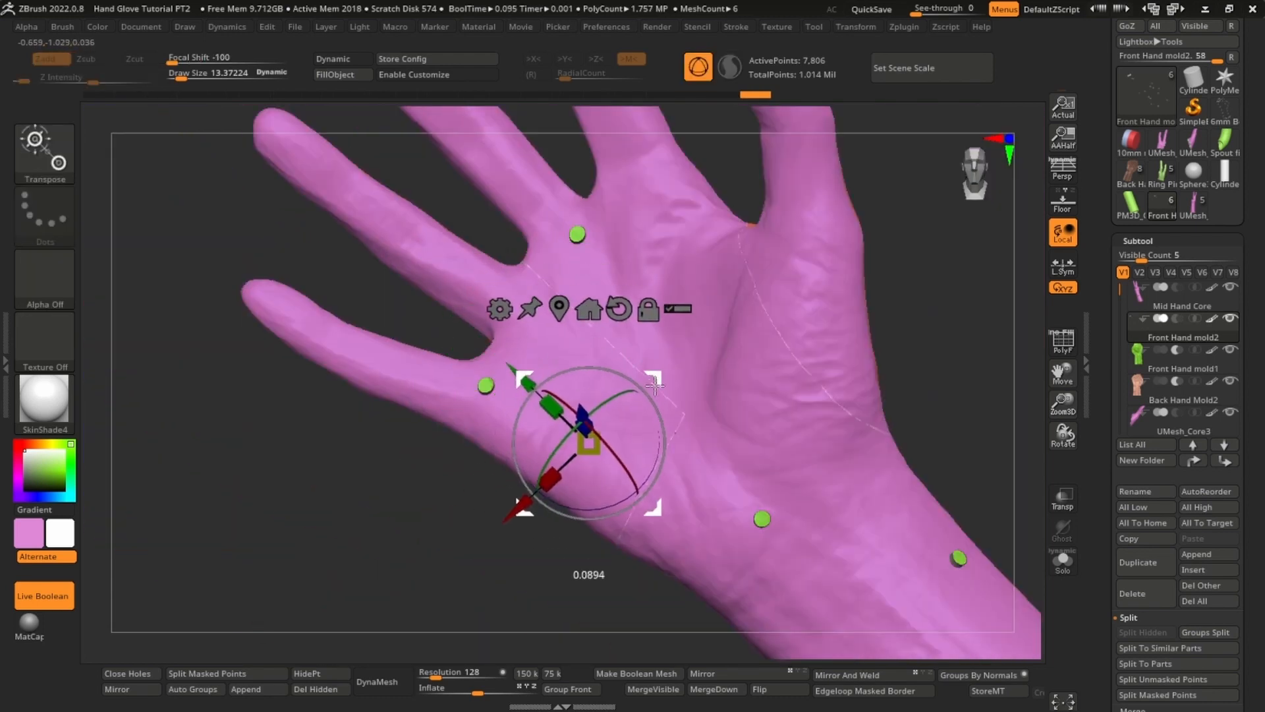
{"action": "right_click_drag", "start_coordinate": [773, 391], "coordinate": [789, 428]}
{"action": "left_click_drag", "start_coordinate": [550, 417], "coordinate": [581, 365]}
{"action": "key", "text": "q"}
{"action": "mouse_move", "coordinate": [582, 401]}
{"action": "right_mouse_down"}
{"action": "mouse_move", "coordinate": [574, 479]}
{"action": "mouse_move", "coordinate": [566, 399]}
{"action": "mouse_move", "coordinate": [568, 538]}
{"action": "mouse_move", "coordinate": [626, 367]}
{"action": "mouse_move", "coordinate": [607, 350]}
{"action": "right_mouse_up"}
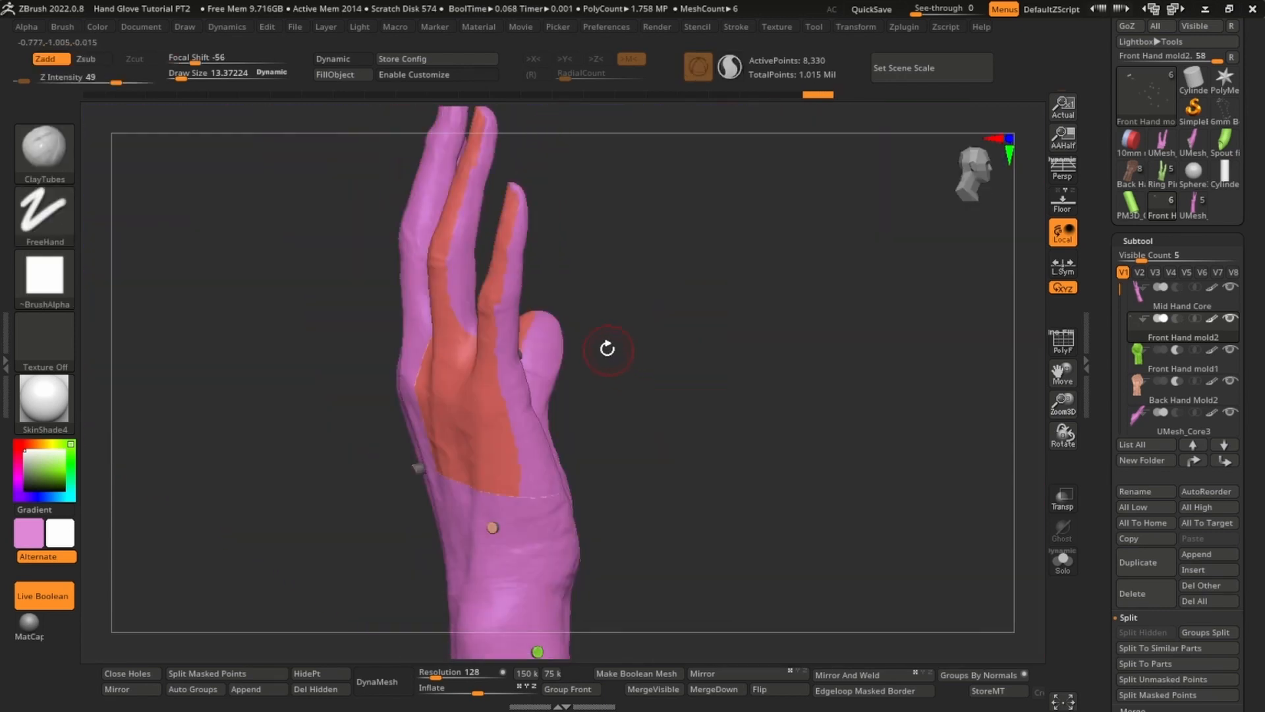
- Duplicate the outer palm pin onto the back of the hand and align it to the surface with its end trimmed
{"action": "key", "text": "w"}
{"action": "left_click_drag", "start_coordinate": [612, 379], "coordinate": [507, 362], "text": "ctrl"}
{"action": "right_click_drag", "start_coordinate": [535, 402], "coordinate": [596, 537], "text": "ctrl"}
{"action": "right_click_drag", "start_coordinate": [607, 263], "coordinate": [698, 461], "text": "ctrl"}
{"action": "left_click_drag", "start_coordinate": [535, 435], "coordinate": [541, 435]}
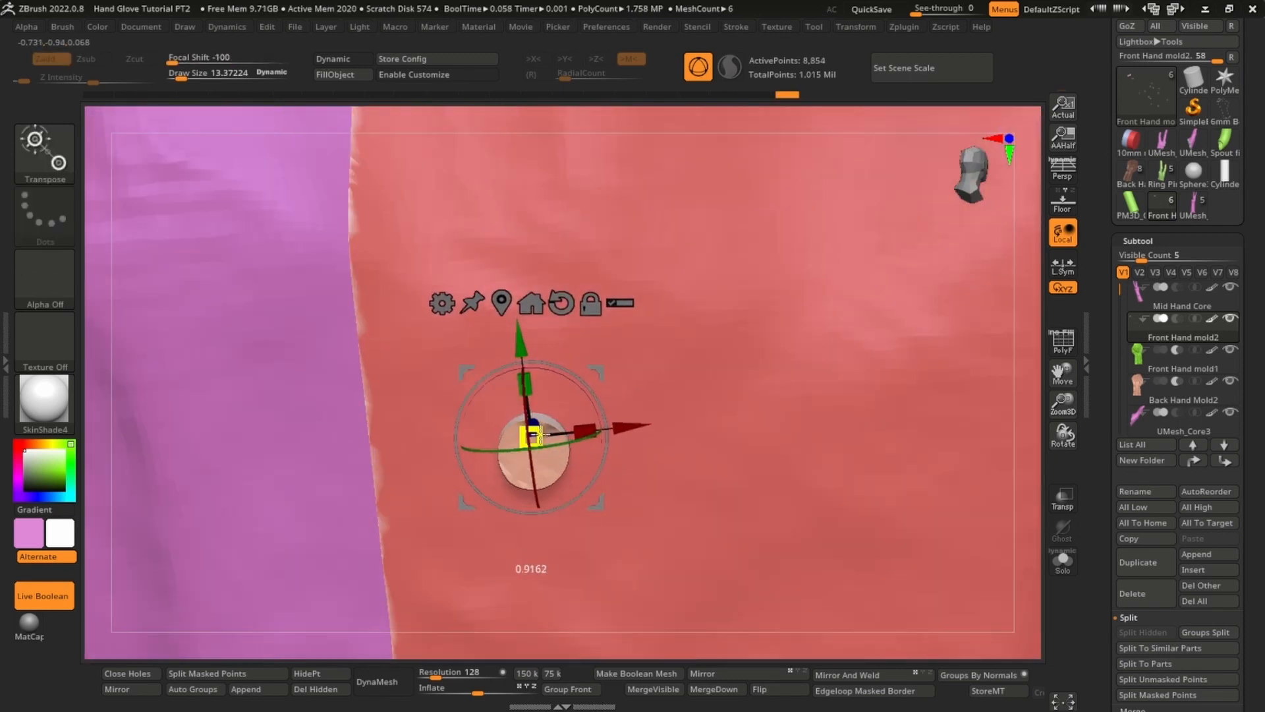
{"action": "right_click_drag", "start_coordinate": [564, 421], "coordinate": [599, 420]}
{"action": "left_click_drag", "start_coordinate": [589, 380], "coordinate": [590, 380]}
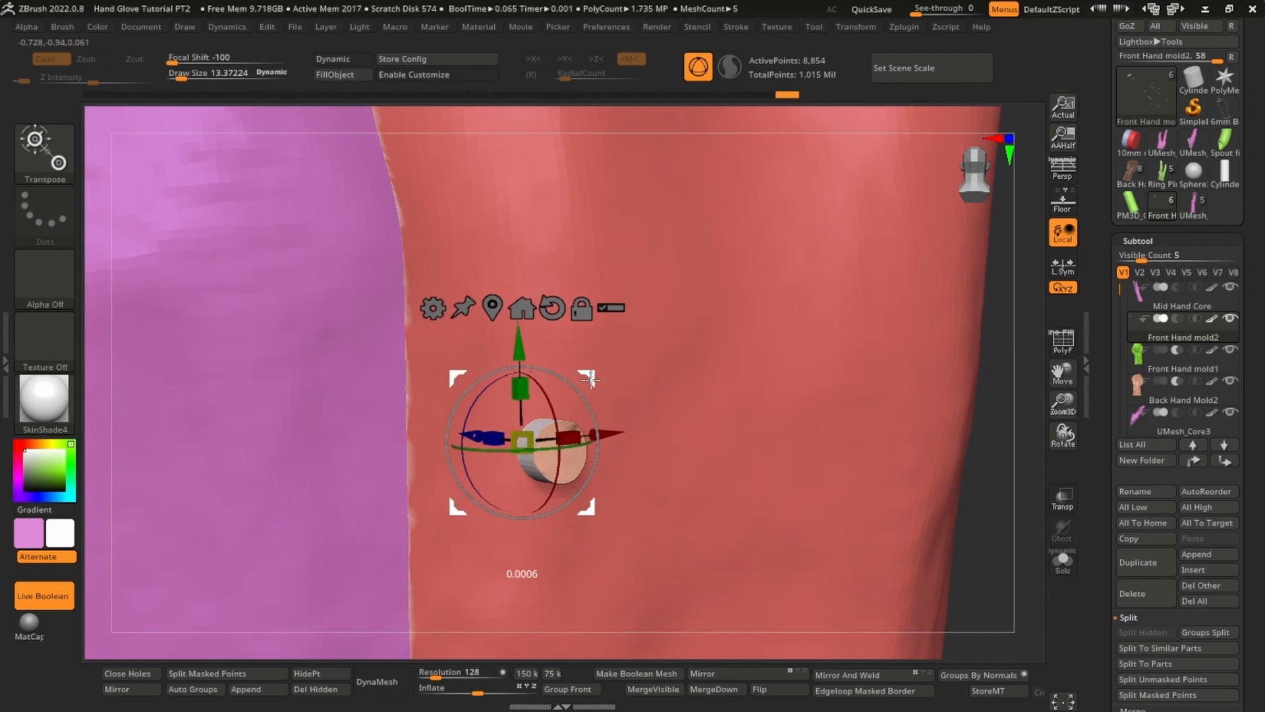
{"action": "key", "text": "q"}
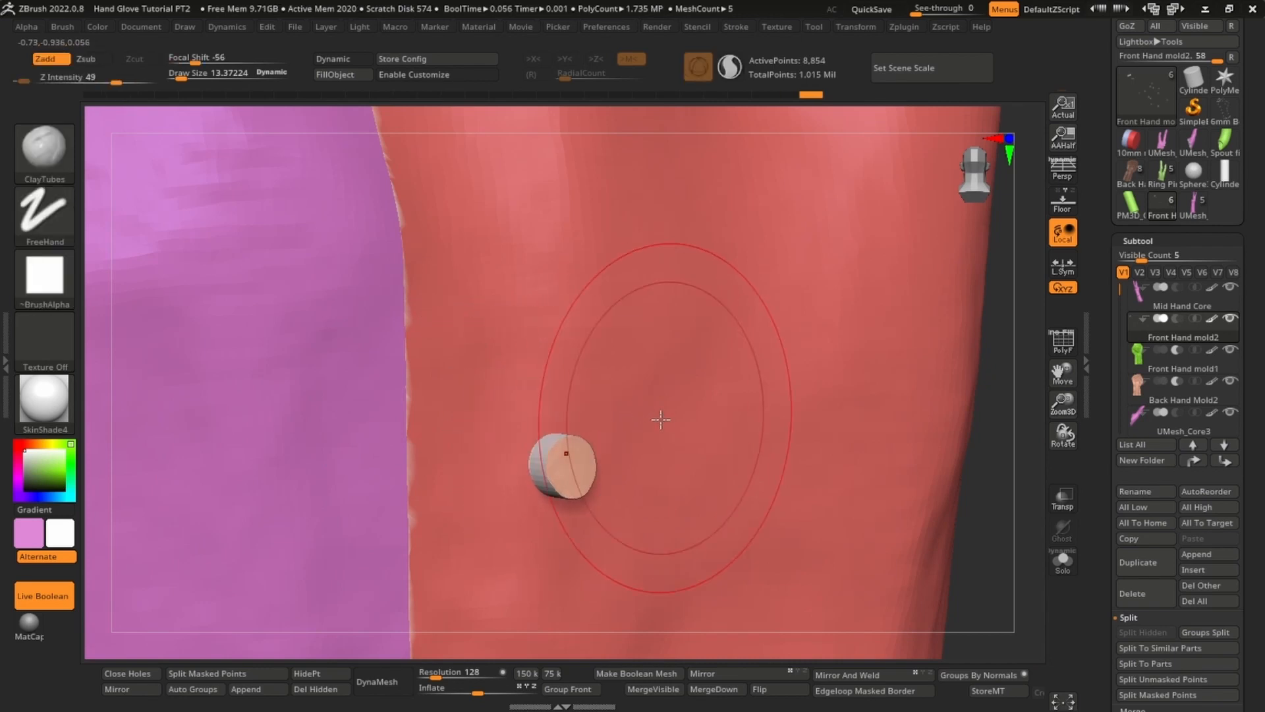
- Duplicate a pin onto the back of the thumb's base and adjust its position on the surface
{"action": "mouse_move", "coordinate": [663, 417]}
{"action": "right_mouse_down"}
{"action": "mouse_move", "coordinate": [604, 381]}
{"action": "mouse_move", "coordinate": [557, 403]}
{"action": "right_mouse_up"}
{"action": "key", "text": "w"}
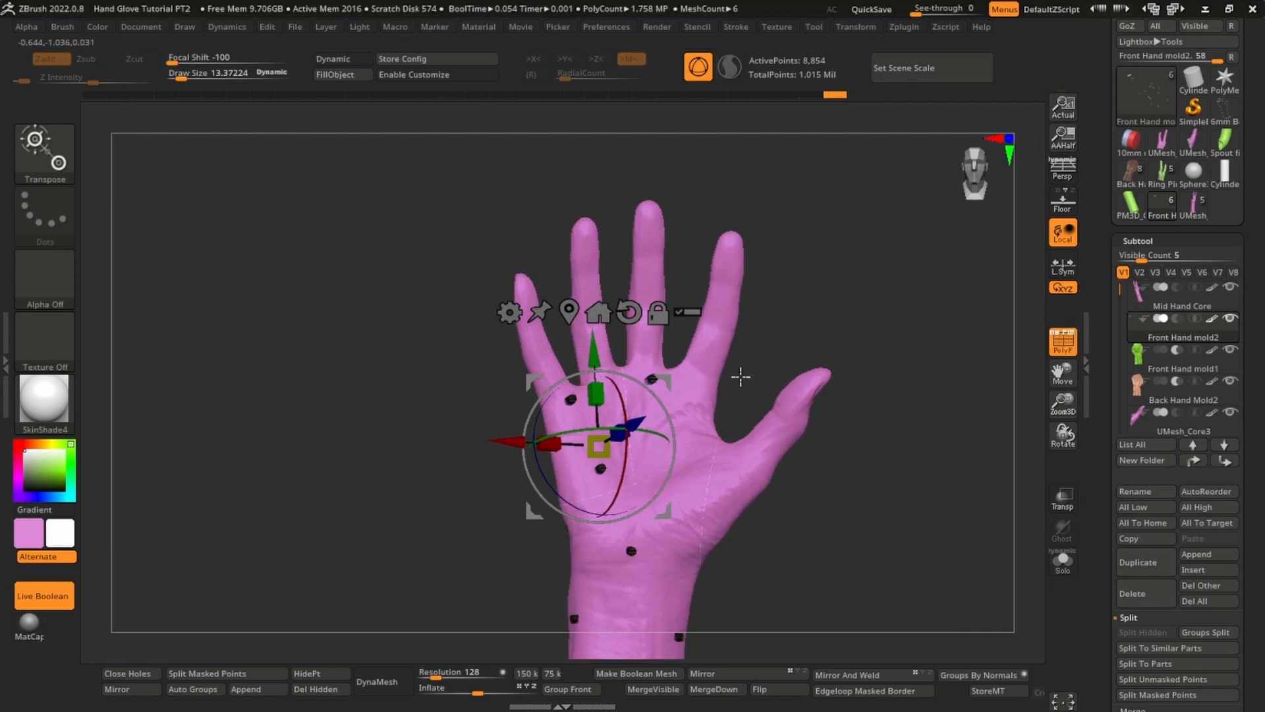
{"action": "key", "text": "shift+f"}
{"action": "left_click_drag", "start_coordinate": [664, 382], "coordinate": [810, 409], "text": "ctrl"}
{"action": "right_click_drag", "start_coordinate": [883, 484], "coordinate": [868, 649], "text": "ctrl"}
{"action": "right_click_drag", "start_coordinate": [868, 649], "coordinate": [822, 515]}
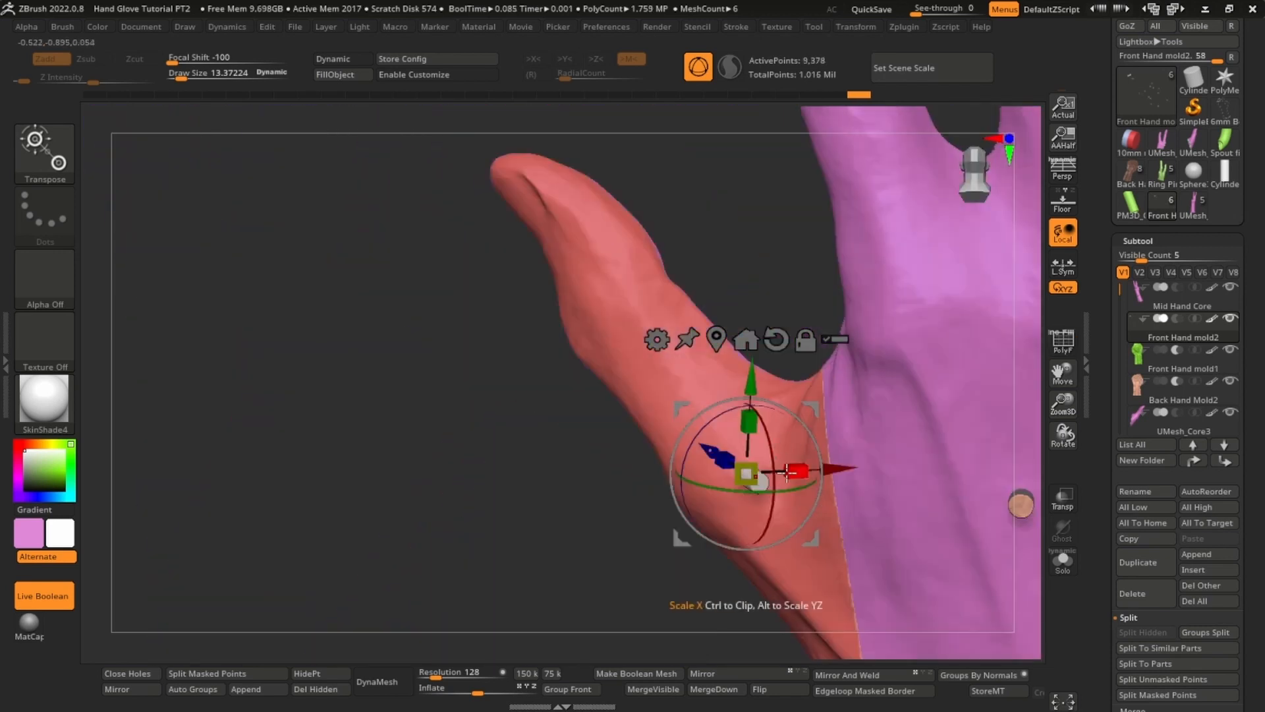
{"action": "left_click_drag", "start_coordinate": [618, 360], "coordinate": [627, 367]}
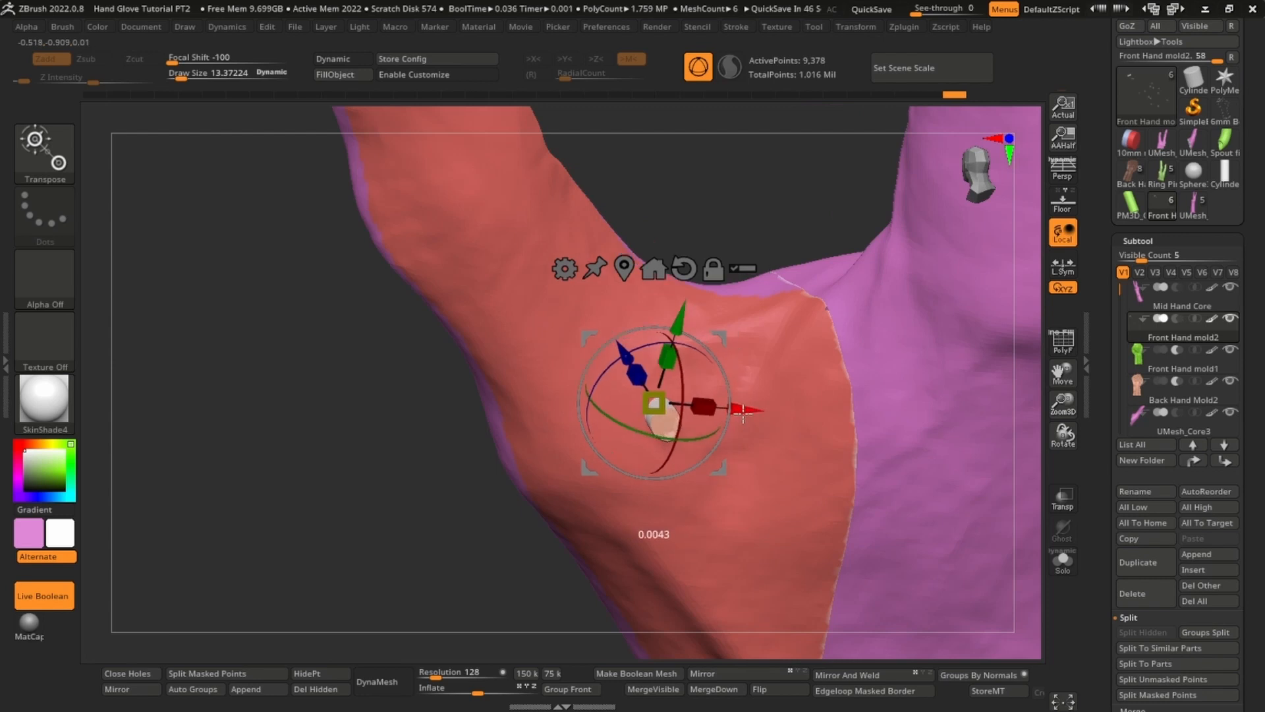
- Adjust the copied pin's position and depth on the web between the thumb and index finger
{"action": "key", "text": "q"}
{"action": "mouse_move", "coordinate": [727, 376]}
{"action": "right_mouse_down"}
{"action": "mouse_move", "coordinate": [738, 316]}
{"action": "mouse_move", "coordinate": [733, 342]}
{"action": "right_mouse_up"}
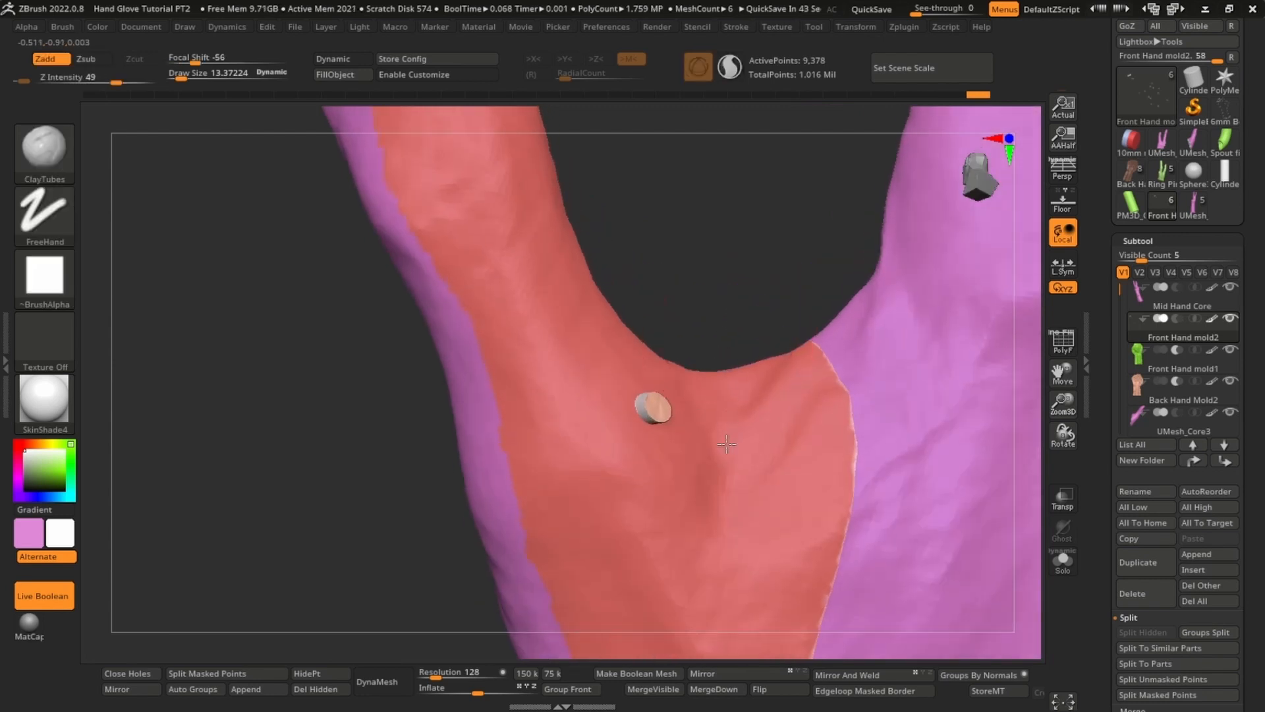
{"action": "right_click_drag", "start_coordinate": [725, 441], "coordinate": [715, 527], "text": "ctrl"}
{"action": "key", "text": "w"}
{"action": "left_click_drag", "start_coordinate": [650, 428], "coordinate": [651, 390]}
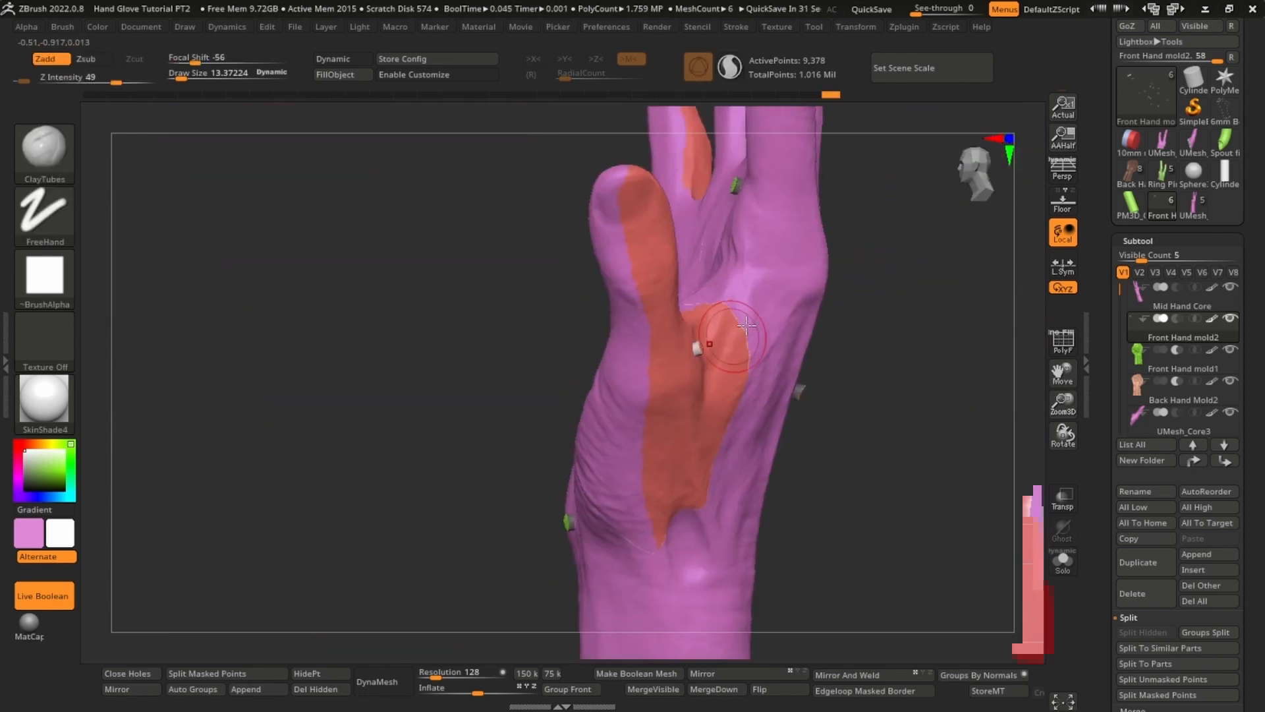
{"action": "key", "text": "w"}
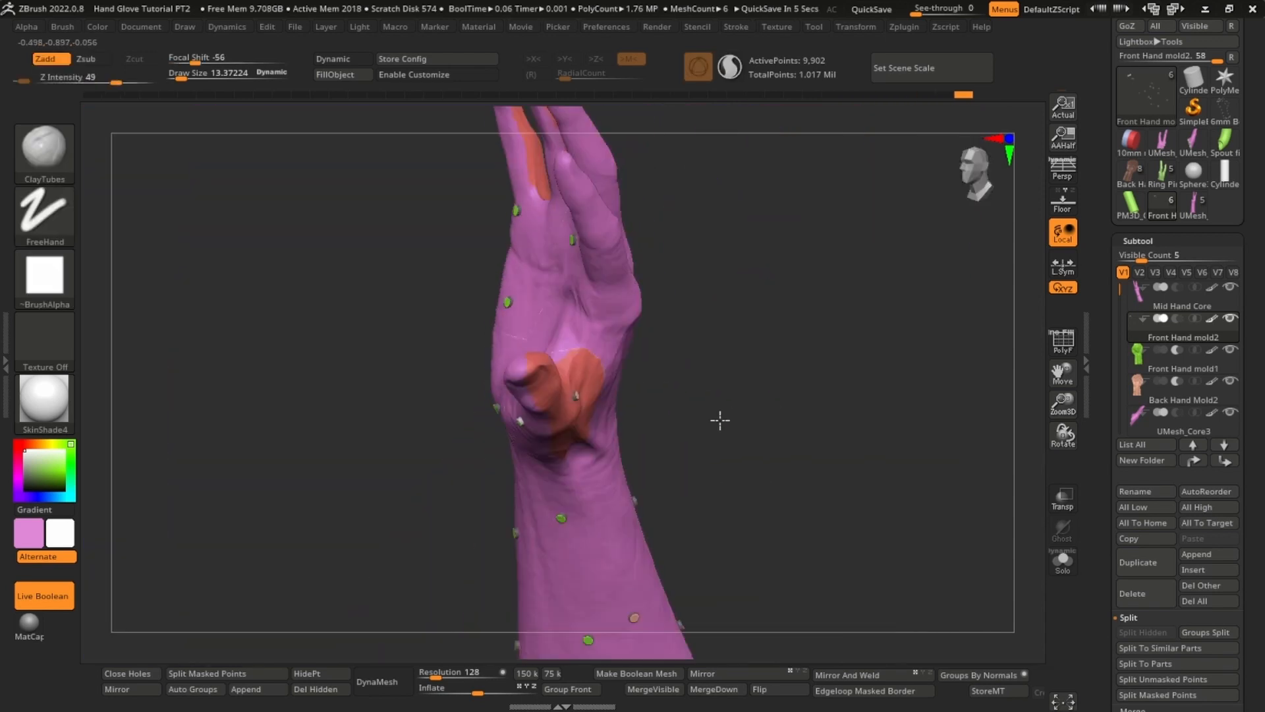
- Hide UMesh_Core3 and UMesh_Core2, check the pins on the mid hand core, and make a boolean mesh of it
{"action": "right_click_drag", "start_coordinate": [720, 418], "coordinate": [853, 381]}
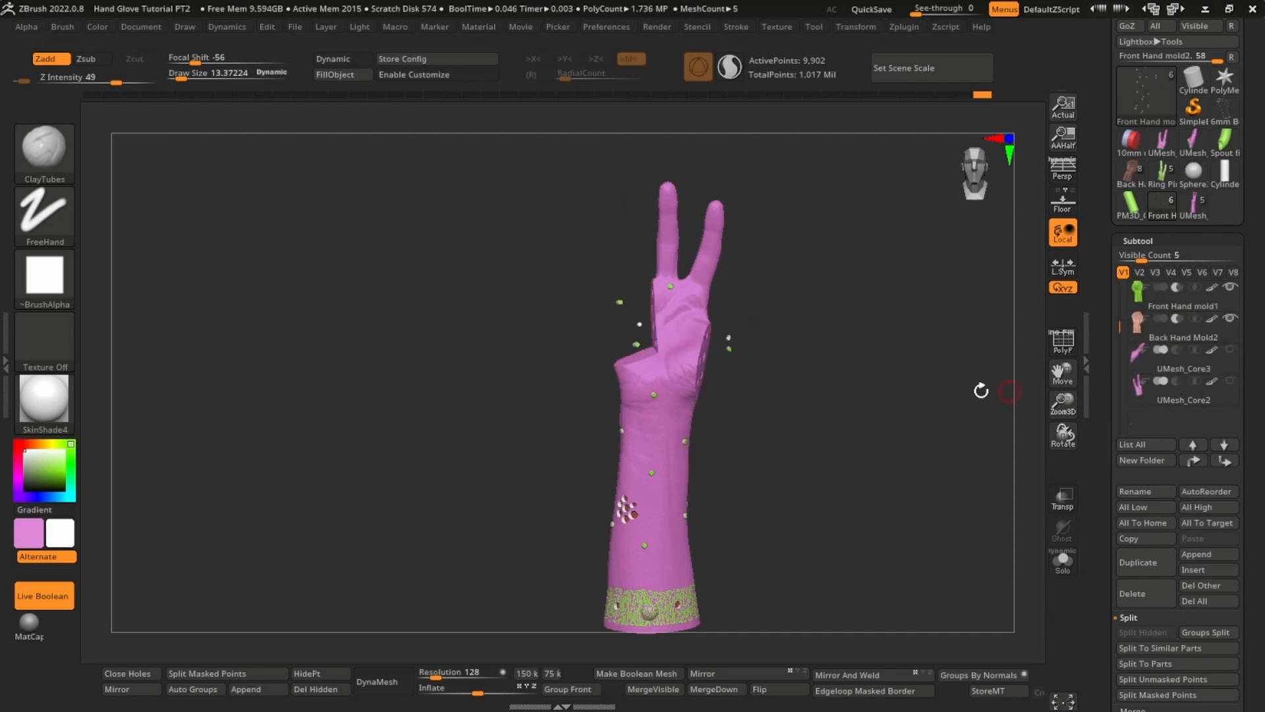
{"action": "left_click_drag", "start_coordinate": [845, 351], "coordinate": [880, 394]}
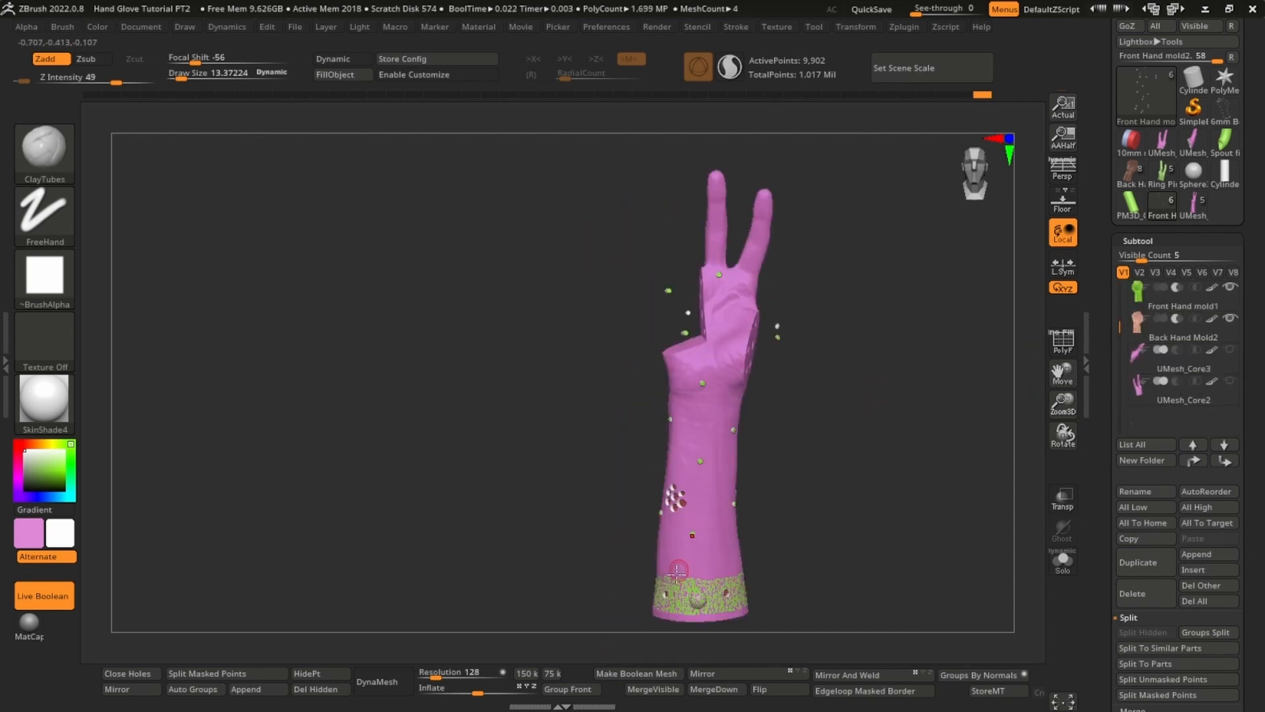
{"action": "left_click_drag", "start_coordinate": [804, 338], "coordinate": [918, 363]}
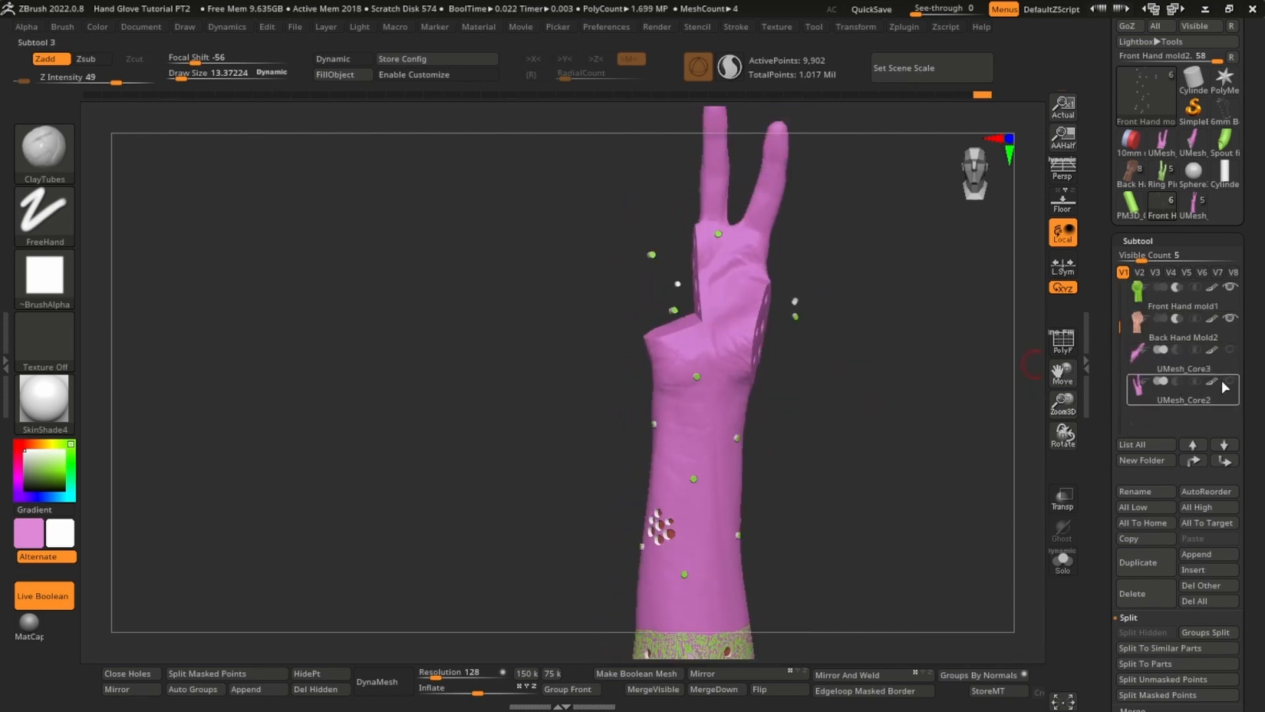
{"action": "left_click_drag", "start_coordinate": [787, 395], "coordinate": [1001, 403]}
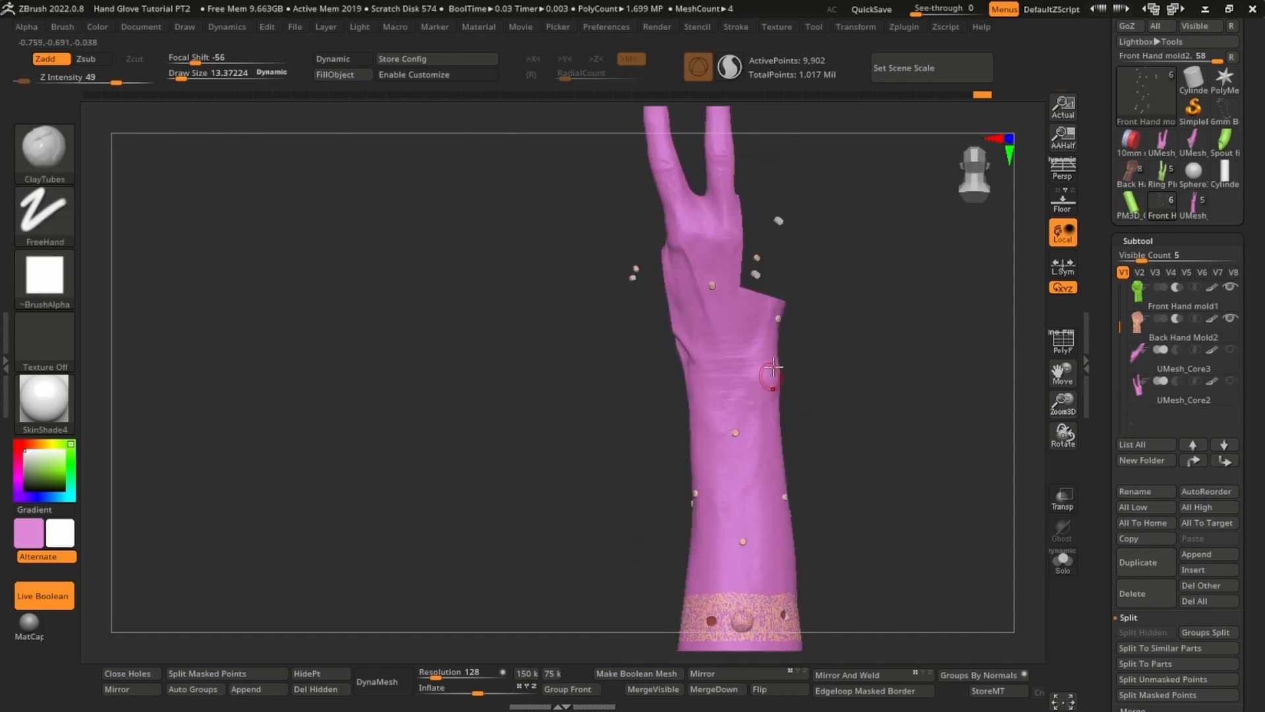
{"action": "left_click_drag", "start_coordinate": [833, 384], "coordinate": [649, 654]}
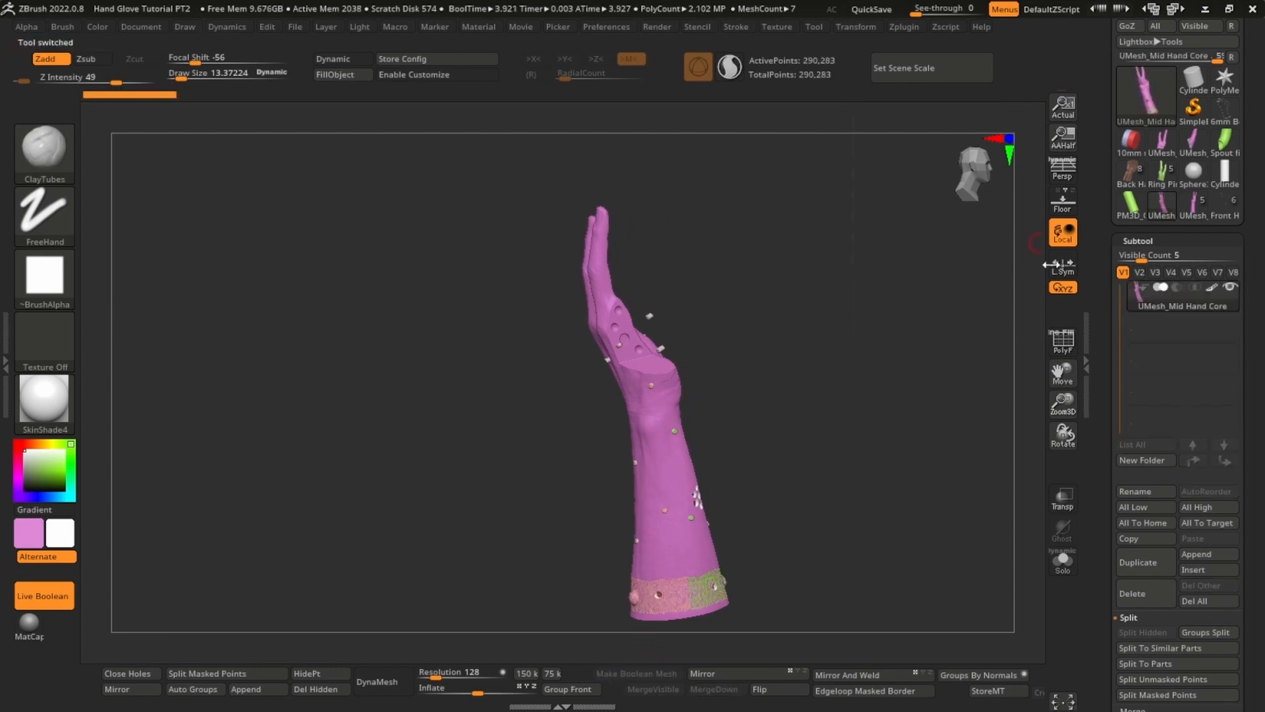
- Regroup the UMesh_Mid Hand Core boolean mesh with Auto Groups so each separate piece gets its own polygroup
{"action": "left_click_drag", "start_coordinate": [828, 385], "coordinate": [734, 409]}
{"action": "key", "text": "f"}
{"action": "key", "text": "w"}
{"action": "key", "text": "shift+f"}
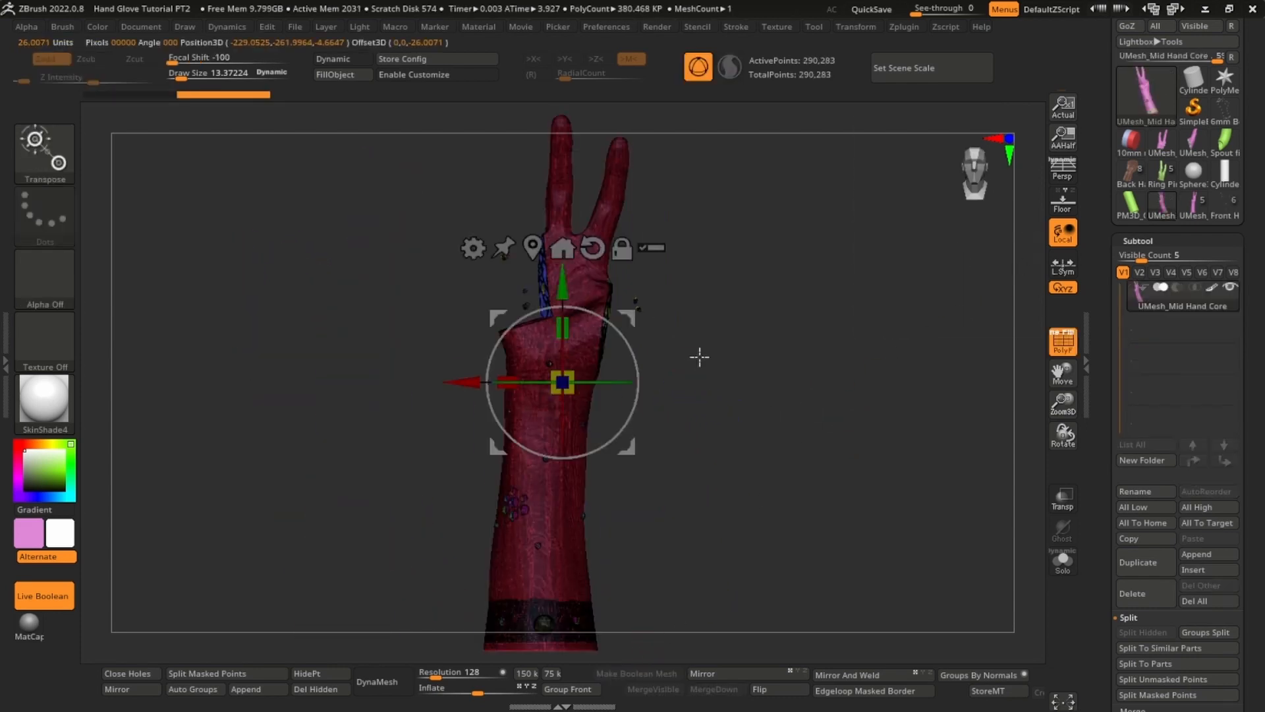
{"action": "left_click_drag", "start_coordinate": [697, 356], "coordinate": [724, 421], "text": "alt"}
{"action": "left_click_drag", "start_coordinate": [791, 357], "coordinate": [818, 479], "text": "alt"}
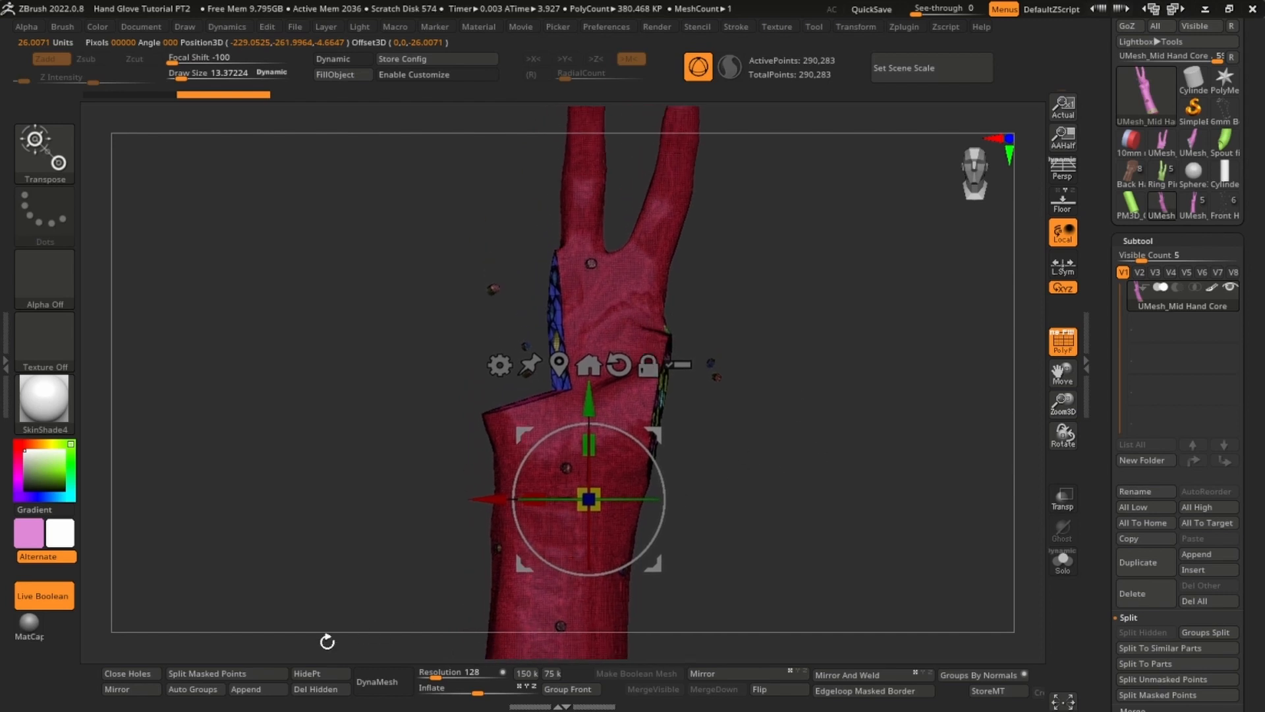
{"action": "left_click", "coordinate": [193, 689]}
{"action": "left_click_drag", "start_coordinate": [749, 350], "coordinate": [785, 433], "text": "alt"}
{"action": "key", "text": "q"}
{"action": "key", "text": "shift+f"}
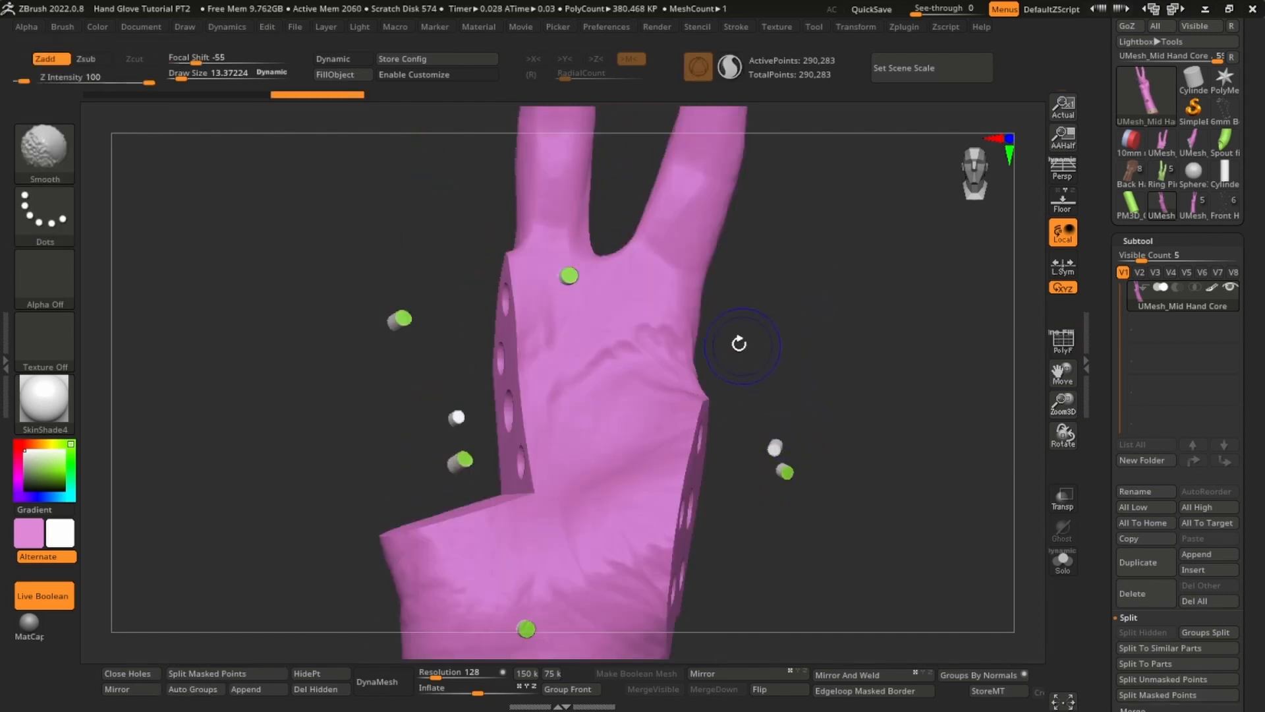
- Isolate the hand core's polygroup and delete the hidden floating pins from the mesh
{"action": "key", "text": "w"}
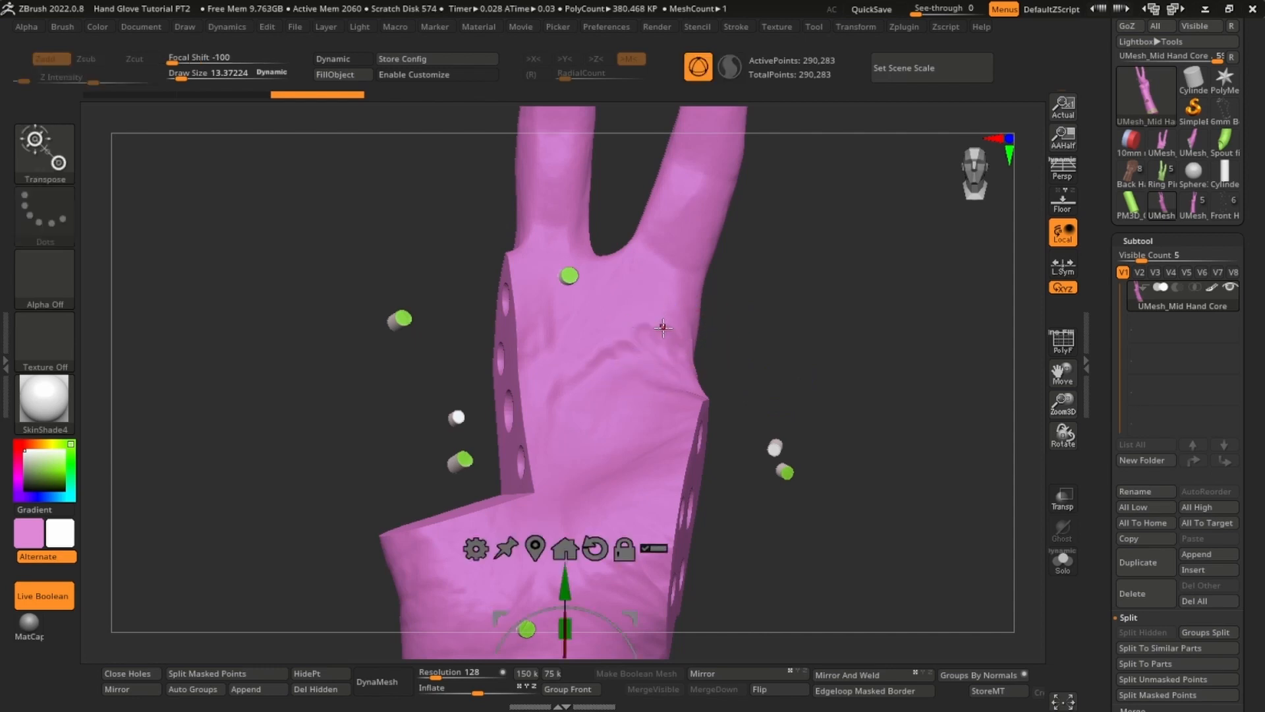
{"action": "key", "text": "q"}
{"action": "key", "text": "ctrl+shift"}
{"action": "left_click", "coordinate": [662, 318], "text": "ctrl+shift"}
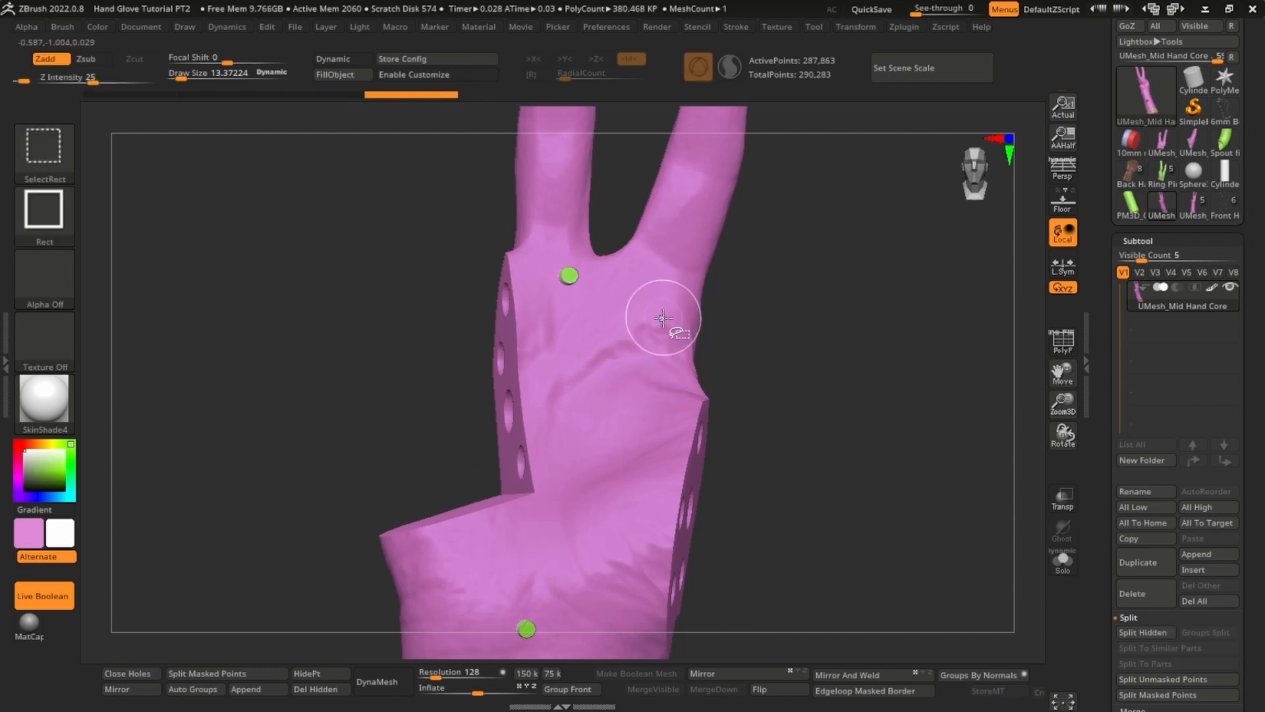
{"action": "key", "text": "f"}
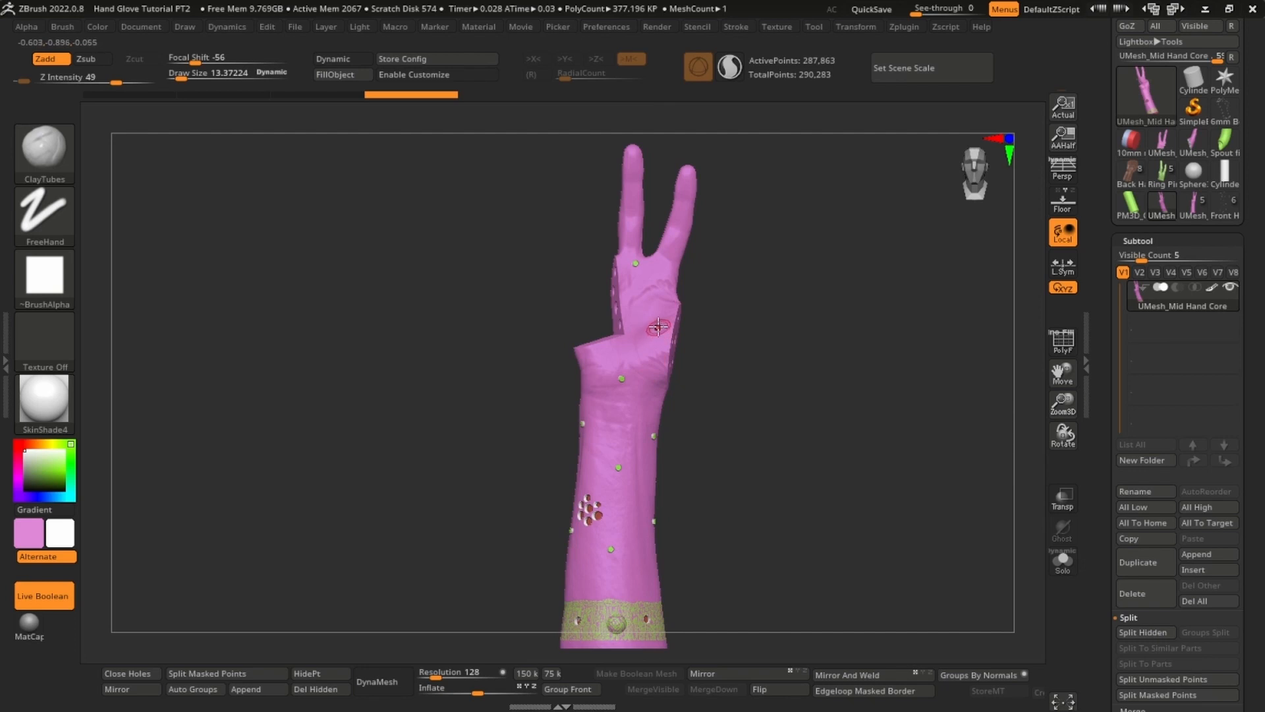
{"action": "left_click_drag", "start_coordinate": [685, 334], "coordinate": [527, 641]}
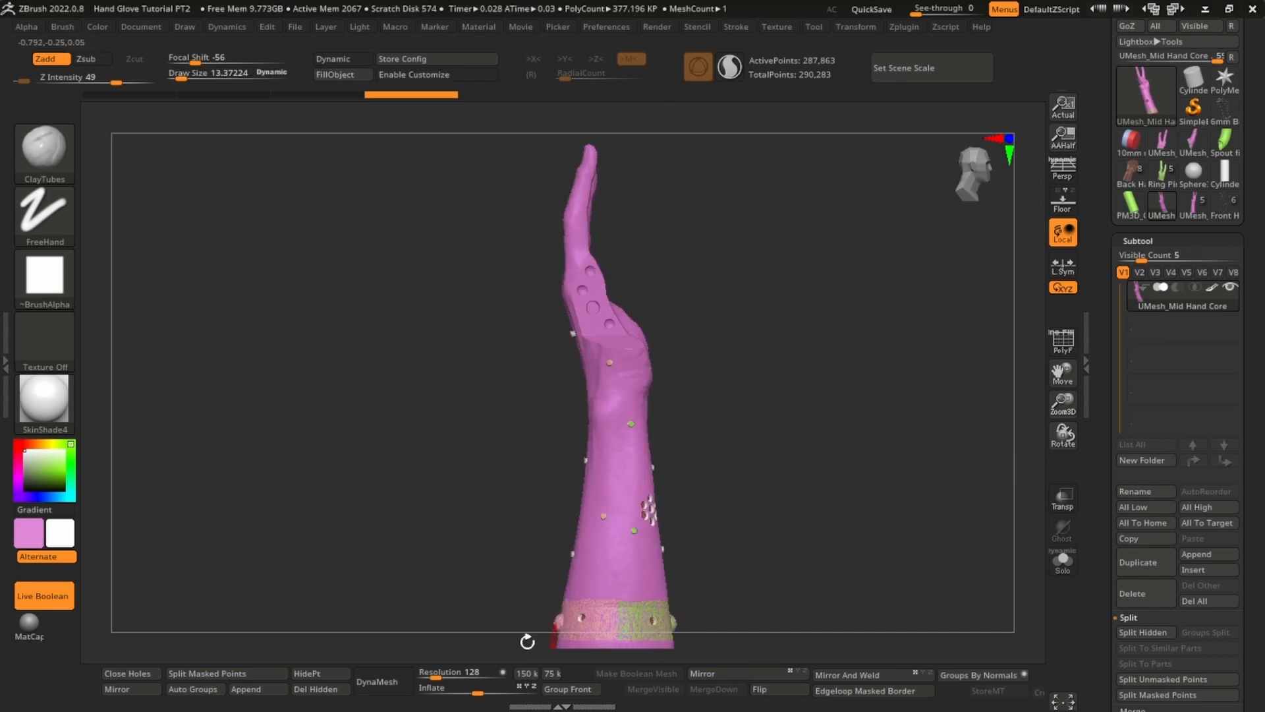
{"action": "left_click", "coordinate": [319, 690]}
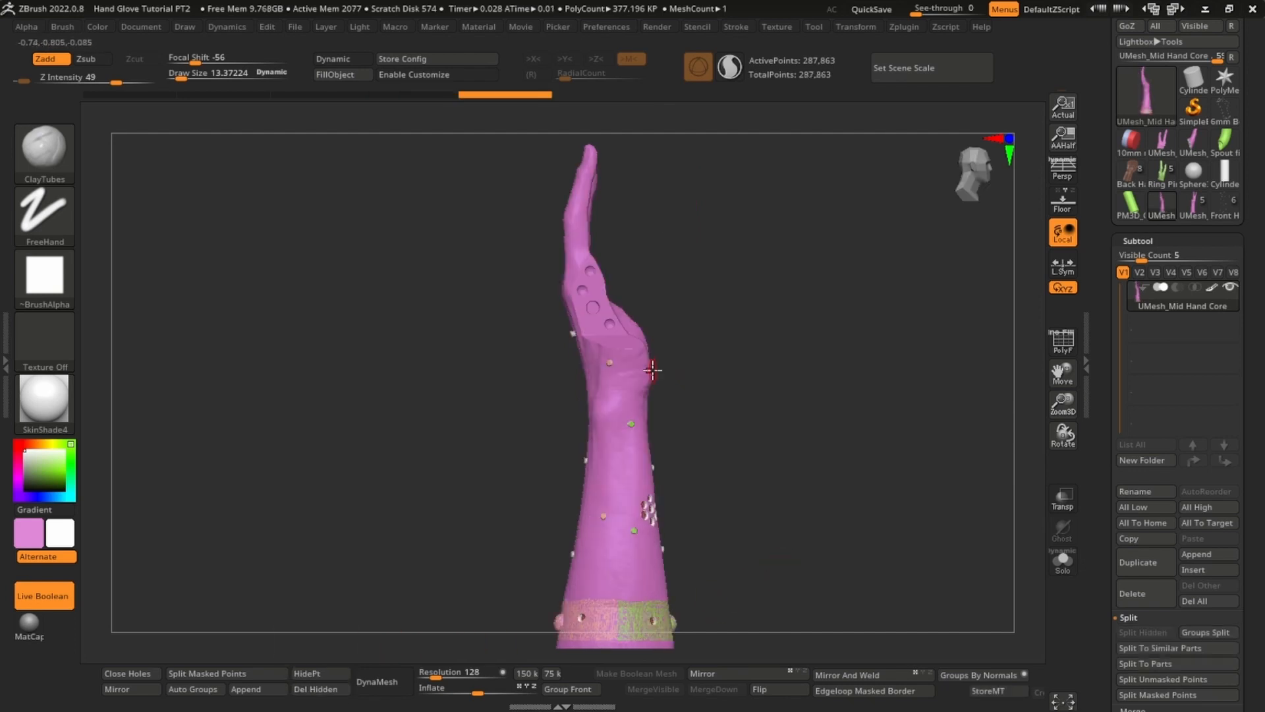
- Fill the mid hand core and its pins with one uniform pink colour and append the Spout finished mesh
{"action": "left_click", "coordinate": [364, 75]}
{"action": "left_click_drag", "start_coordinate": [922, 421], "coordinate": [726, 453]}
{"action": "left_click_drag", "start_coordinate": [760, 396], "coordinate": [764, 513], "text": "alt"}
{"action": "left_click_drag", "start_coordinate": [765, 514], "coordinate": [228, 660]}
{"action": "left_click", "coordinate": [265, 689]}
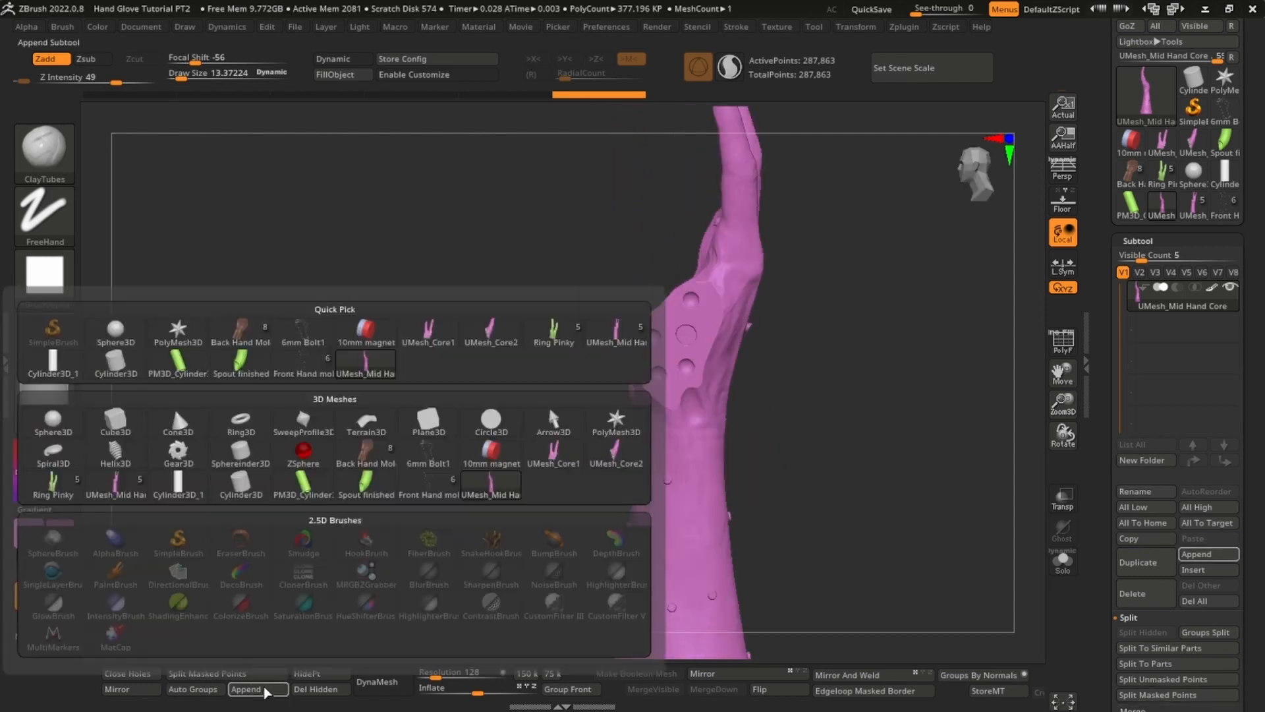
{"action": "left_click", "coordinate": [240, 363]}
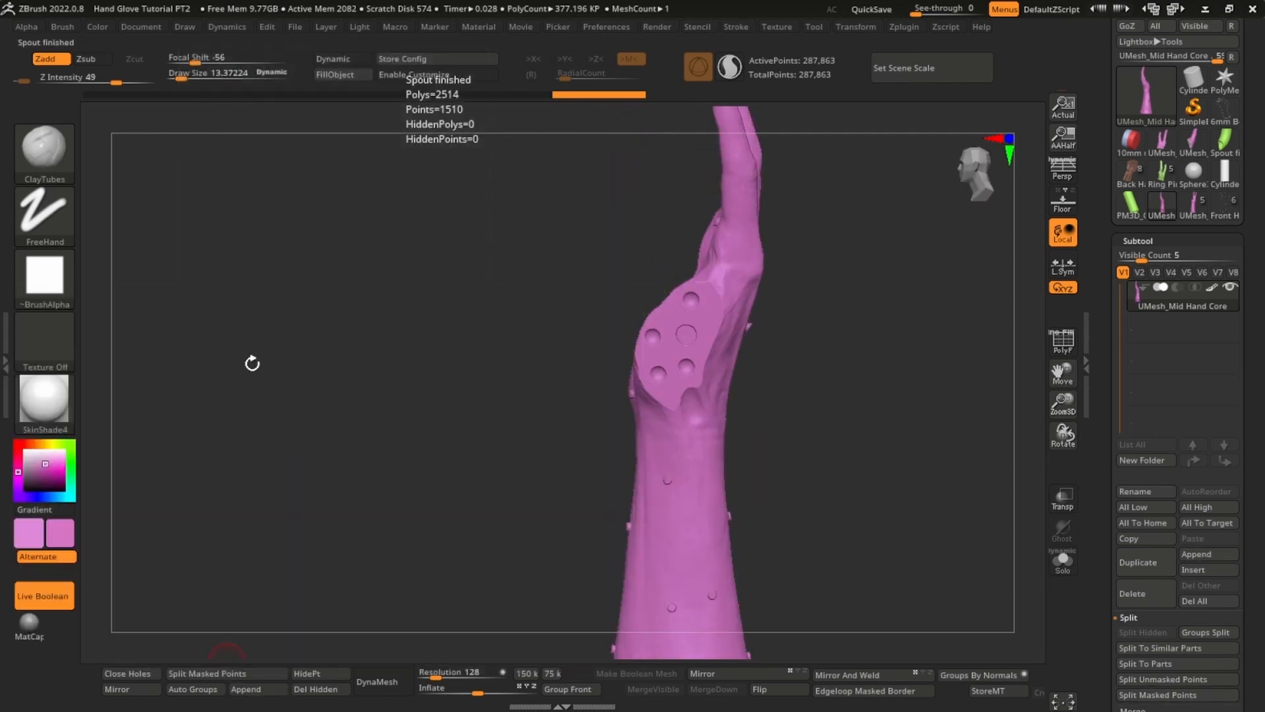
- Check the spout inside the wrist opening and merge it down into the mid hand core
{"action": "left_click_drag", "start_coordinate": [797, 456], "coordinate": [1025, 309]}
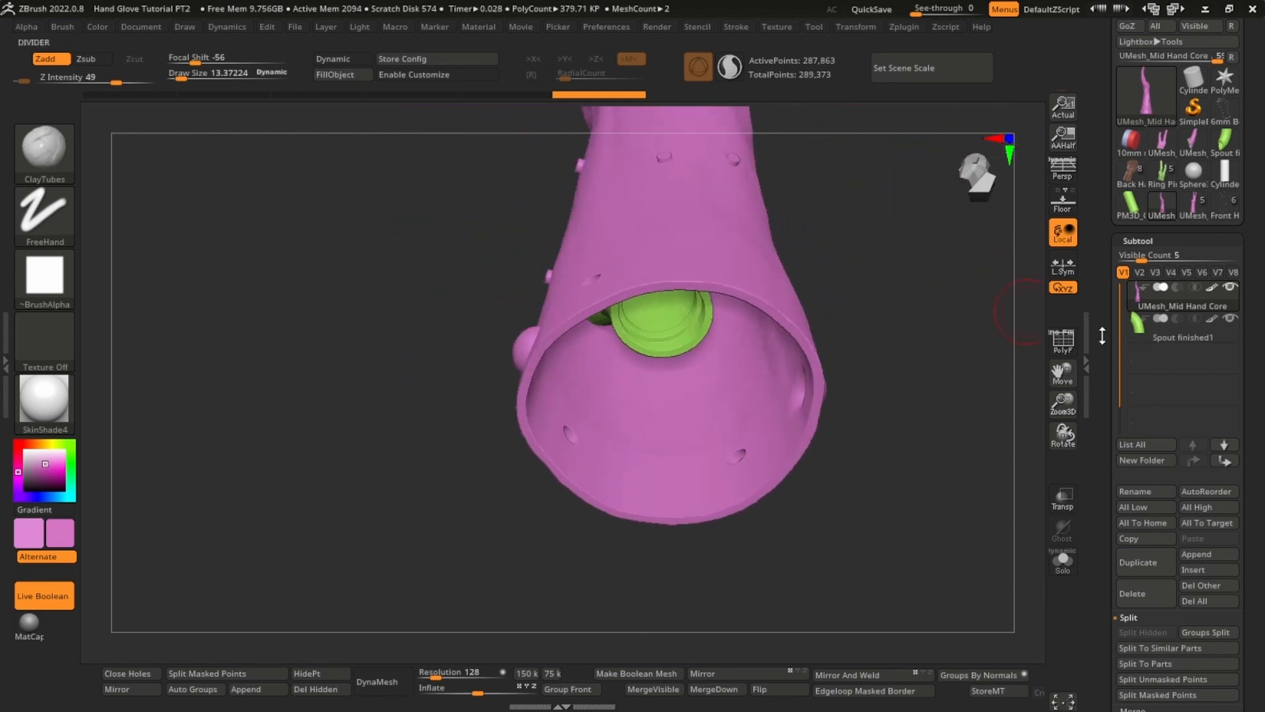
{"action": "left_click", "coordinate": [712, 689]}
{"action": "left_click_drag", "start_coordinate": [853, 342], "coordinate": [1024, 285]}
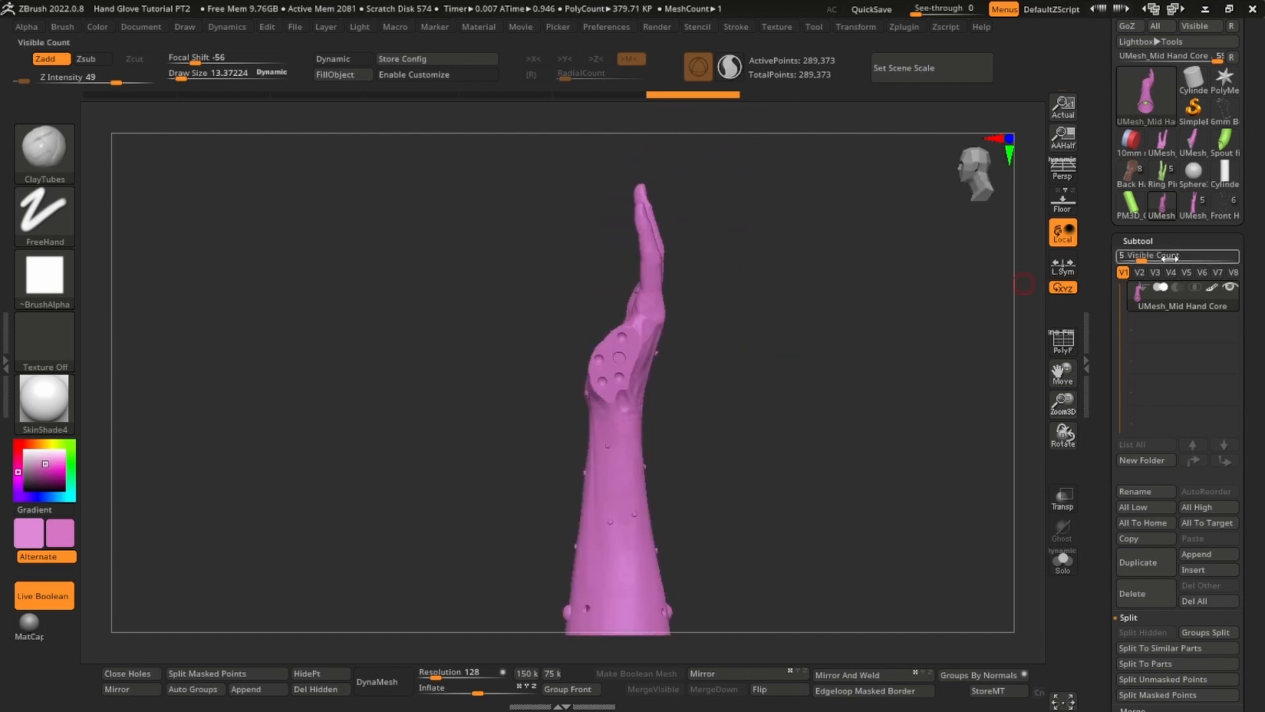
- In the front hand mold tool, show UMesh_Core3 and UMesh_Core2, hide Mid Hand Core, and make a boolean mesh with the pins
{"action": "left_click", "coordinate": [1203, 218]}
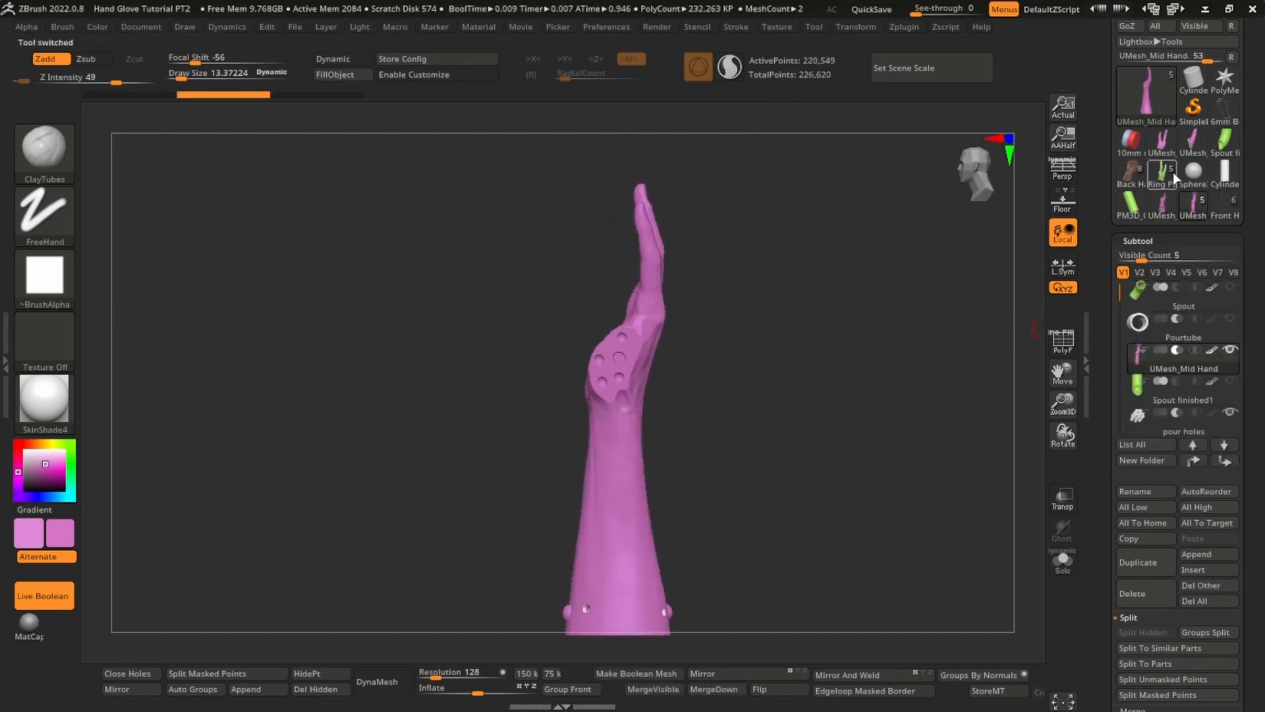
{"action": "left_click", "coordinate": [1164, 177]}
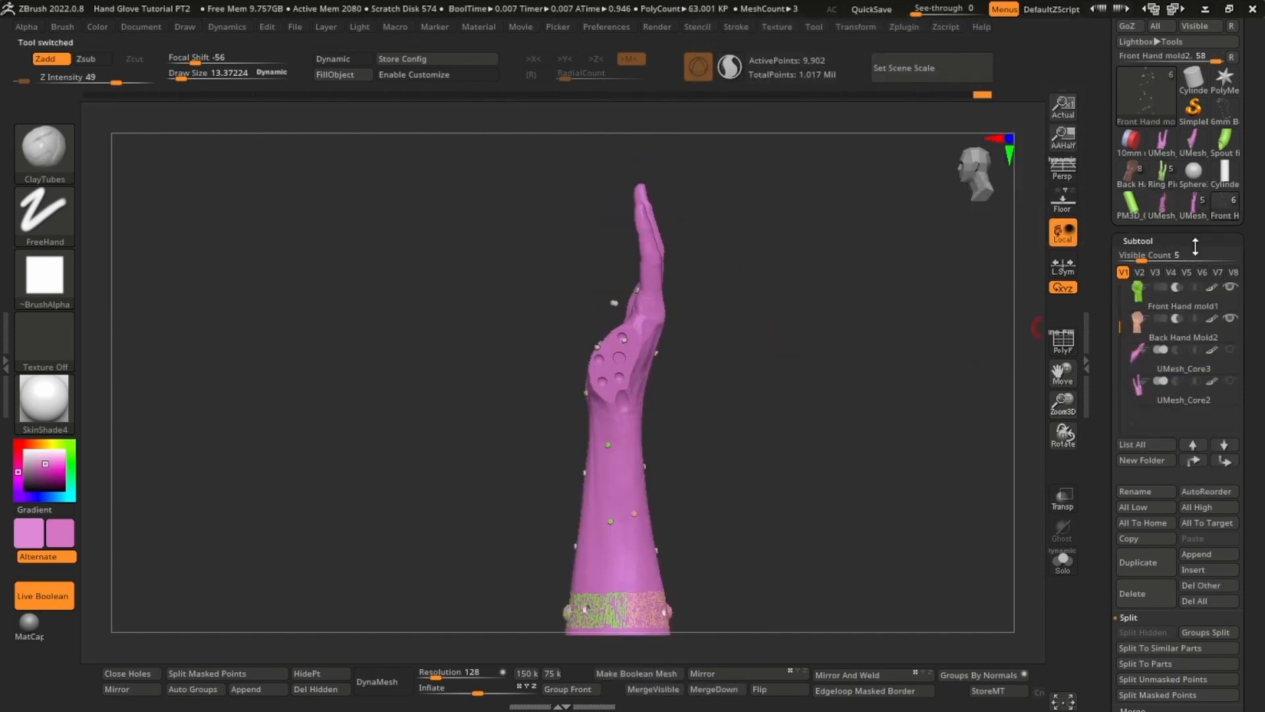
{"action": "mouse_move", "coordinate": [1231, 387]}
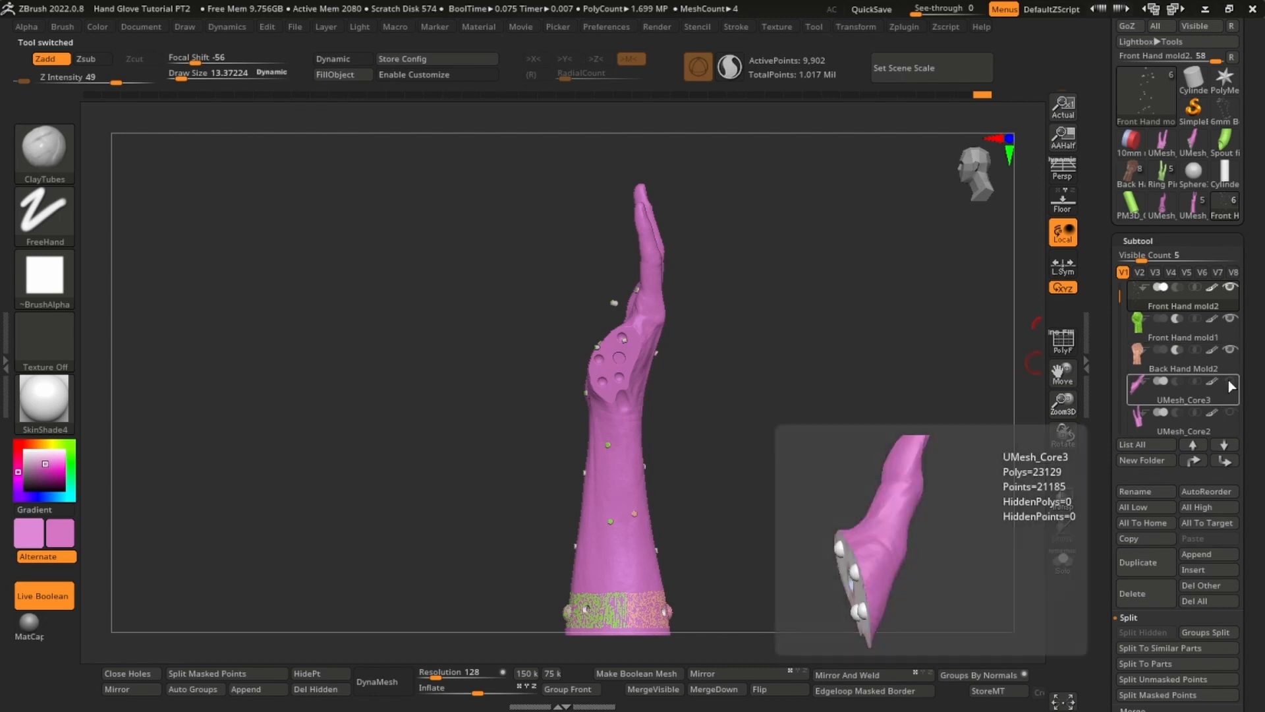
{"action": "left_click_drag", "start_coordinate": [1231, 382], "coordinate": [1231, 413]}
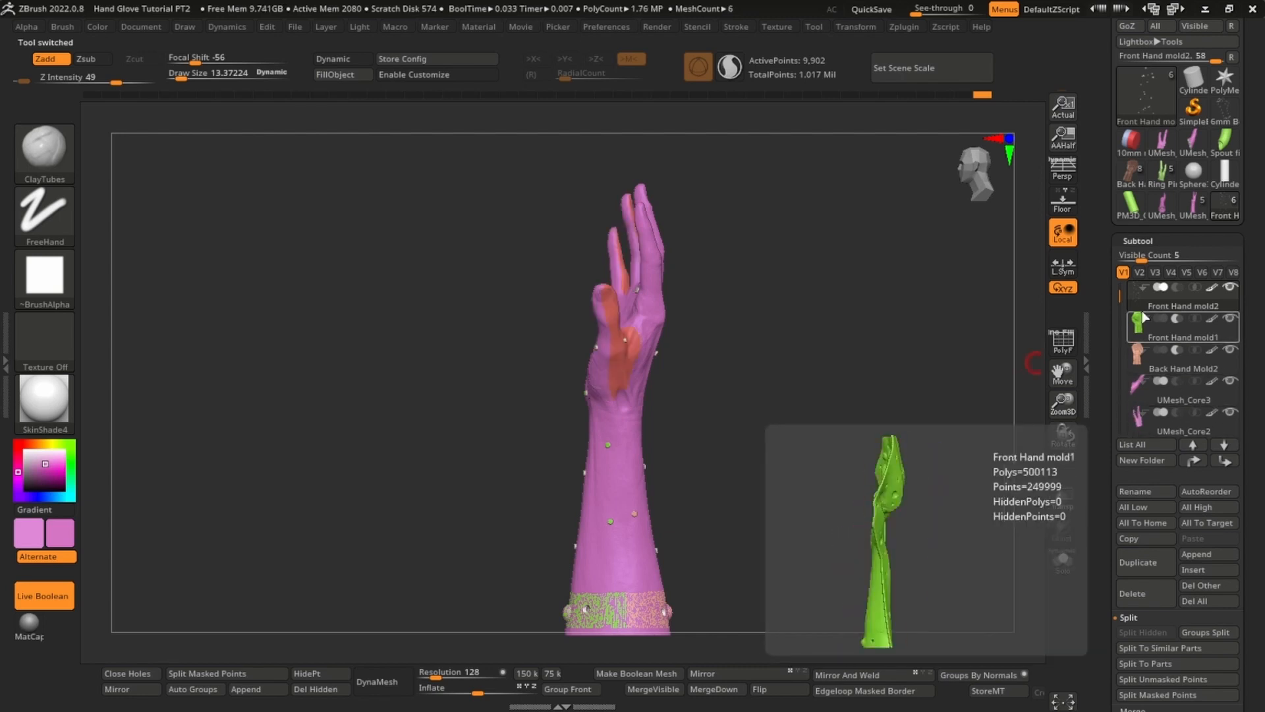
{"action": "left_click_drag", "start_coordinate": [1118, 299], "coordinate": [1126, 282]}
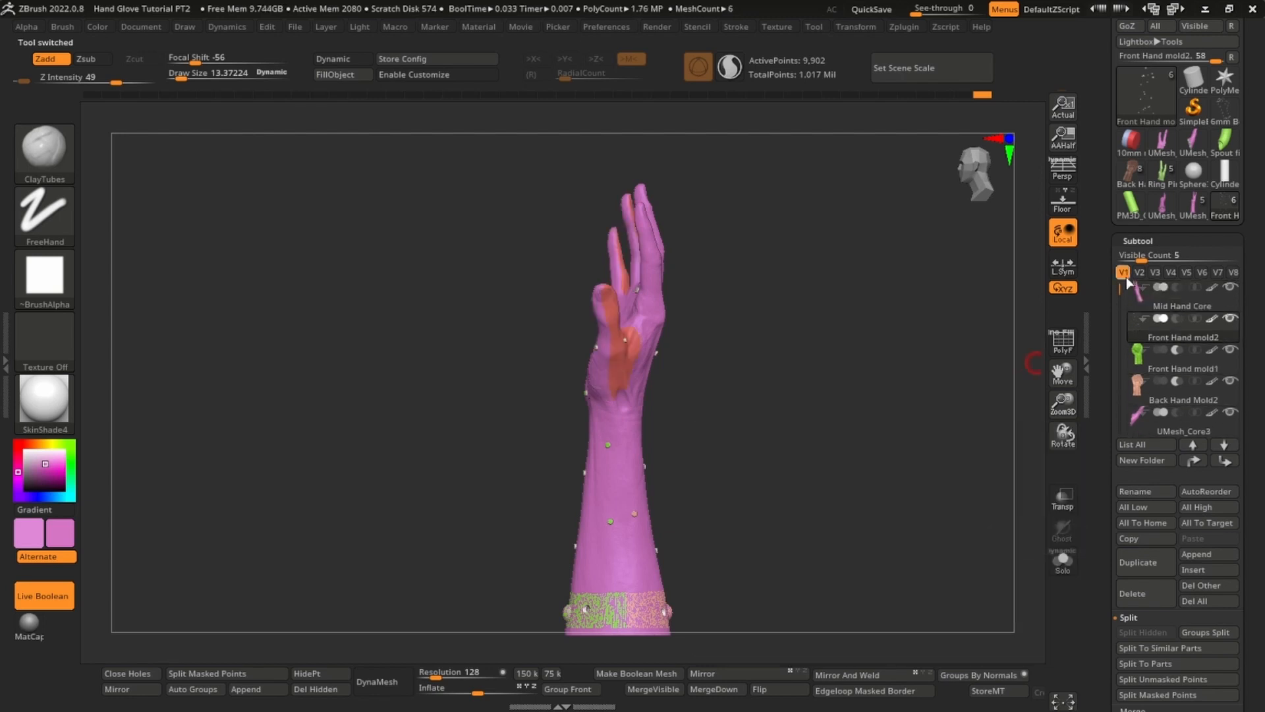
{"action": "left_click", "coordinate": [1228, 289]}
{"action": "left_click_drag", "start_coordinate": [819, 395], "coordinate": [653, 579]}
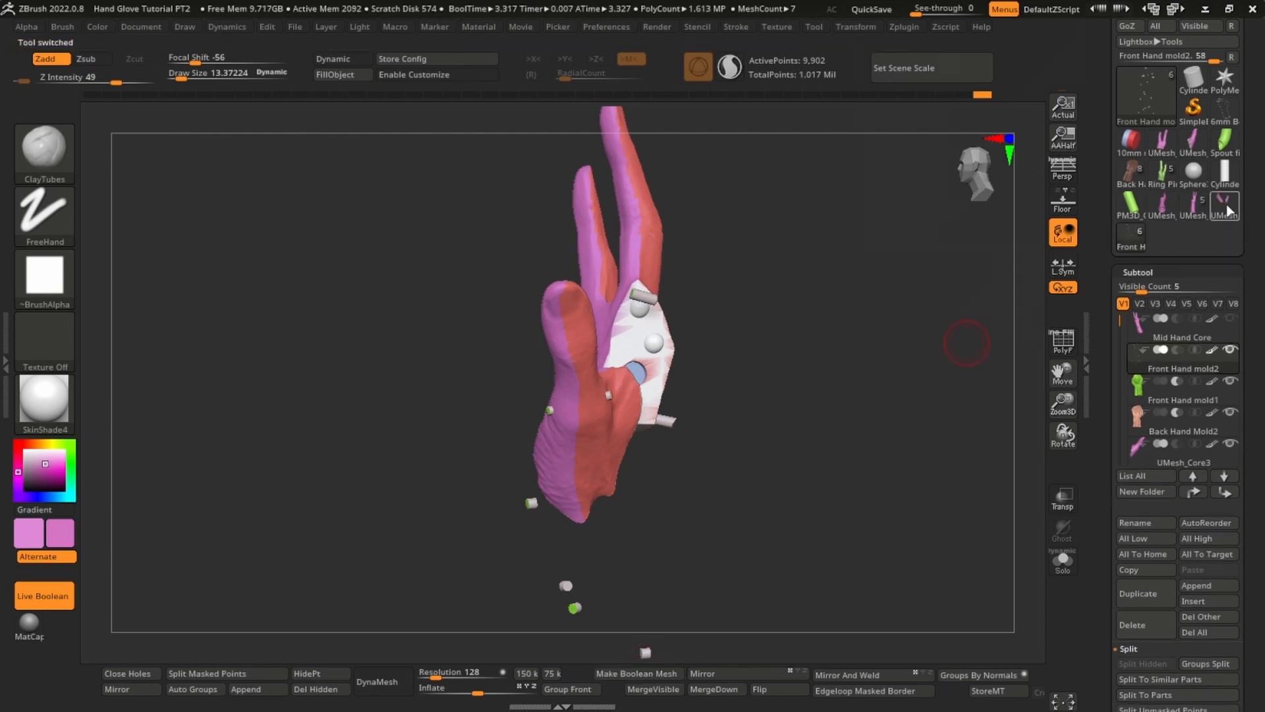
- Open the UMesh_Front Hand mold2 boolean mesh, isolate the two-finger core to mask it, and show all parts again
{"action": "left_click", "coordinate": [1225, 206]}
{"action": "key", "text": "w"}
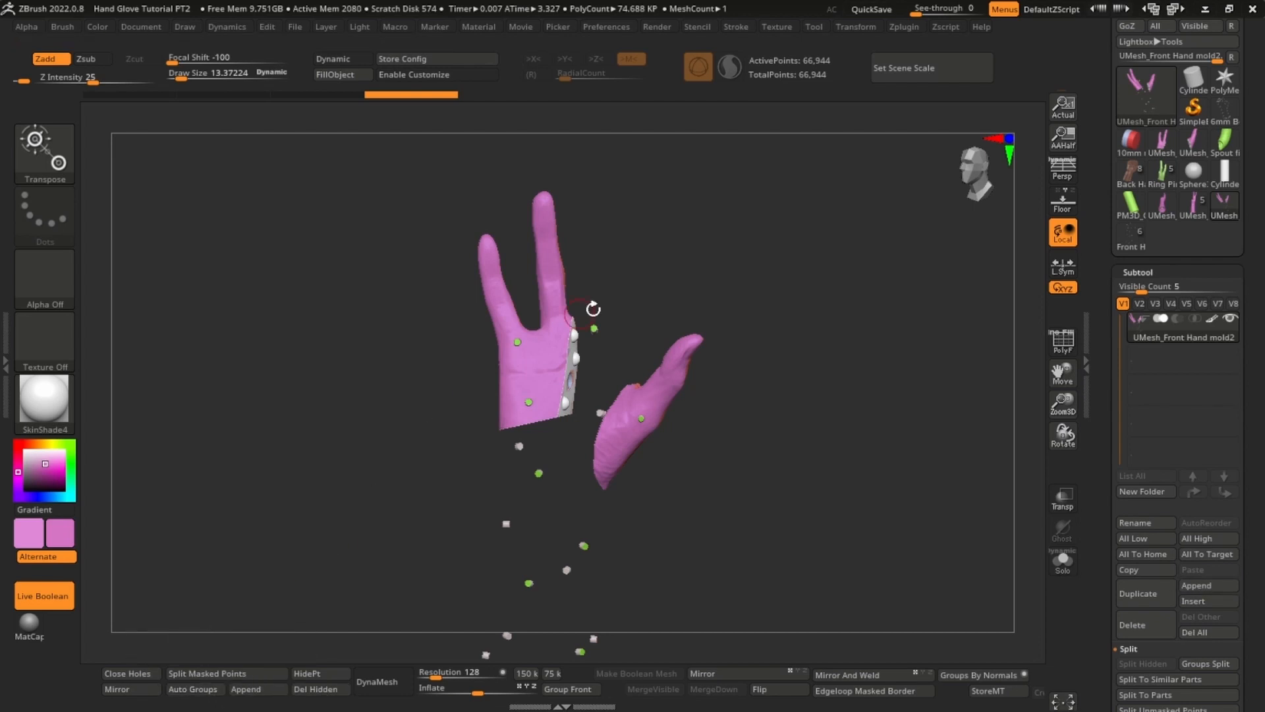
{"action": "left_click", "coordinate": [545, 367], "text": "ctrl+shift"}
{"action": "right_click_drag", "start_coordinate": [644, 333], "coordinate": [752, 367], "text": "ctrl"}
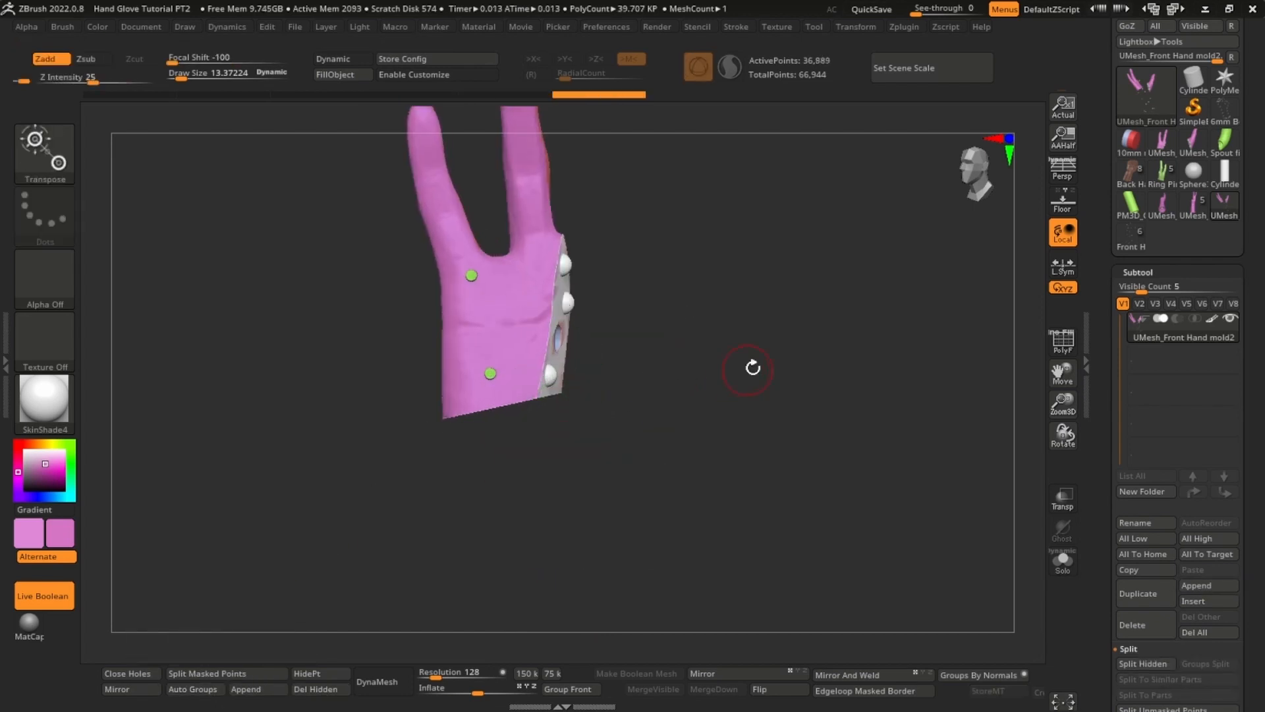
{"action": "key", "text": "ctrl"}
{"action": "left_click", "coordinate": [863, 339], "text": "ctrl+shift"}
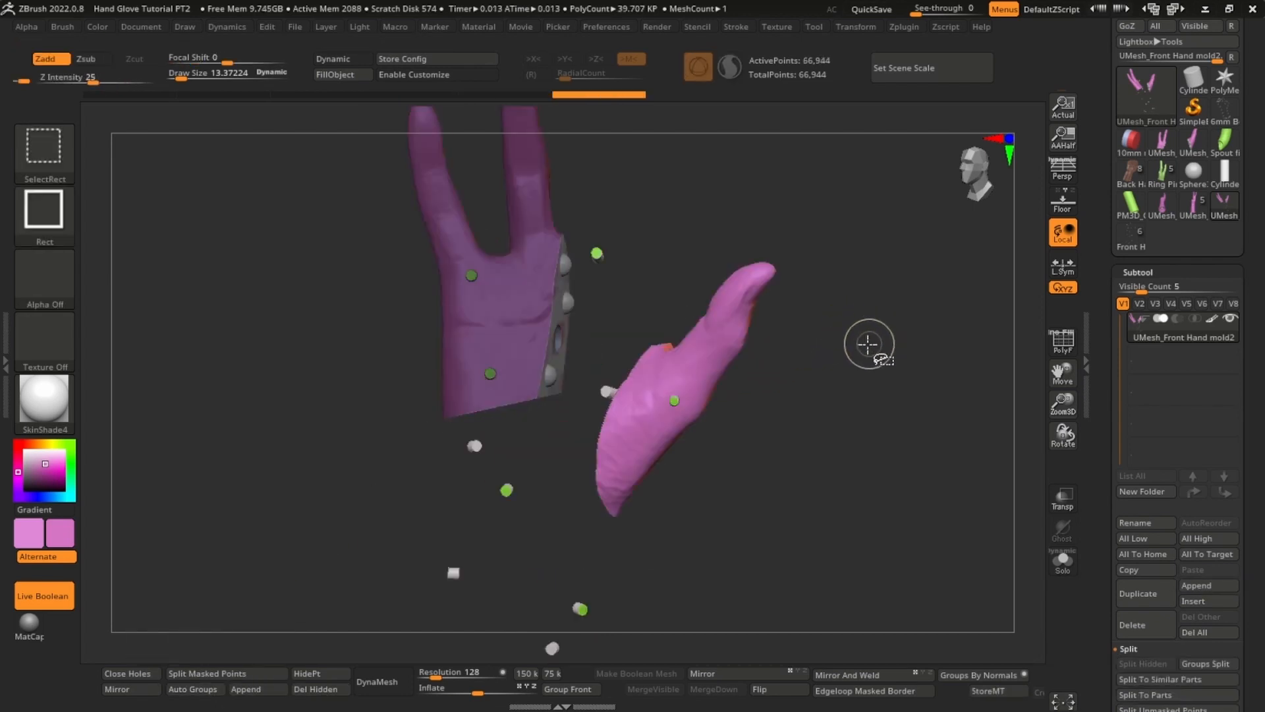
- Mask the thumb core as well, hide the unmasked floating pins and delete them
{"action": "left_click", "coordinate": [714, 370], "text": "ctrl+shift"}
{"action": "mouse_move", "coordinate": [805, 390]}
{"action": "left_mouse_down"}
{"action": "mouse_move", "coordinate": [885, 401]}
{"action": "mouse_move", "coordinate": [777, 381]}
{"action": "mouse_move", "coordinate": [787, 413]}
{"action": "mouse_move", "coordinate": [790, 398]}
{"action": "mouse_move", "coordinate": [353, 580]}
{"action": "left_mouse_up"}
{"action": "left_click", "coordinate": [855, 432], "text": "ctrl+shift"}
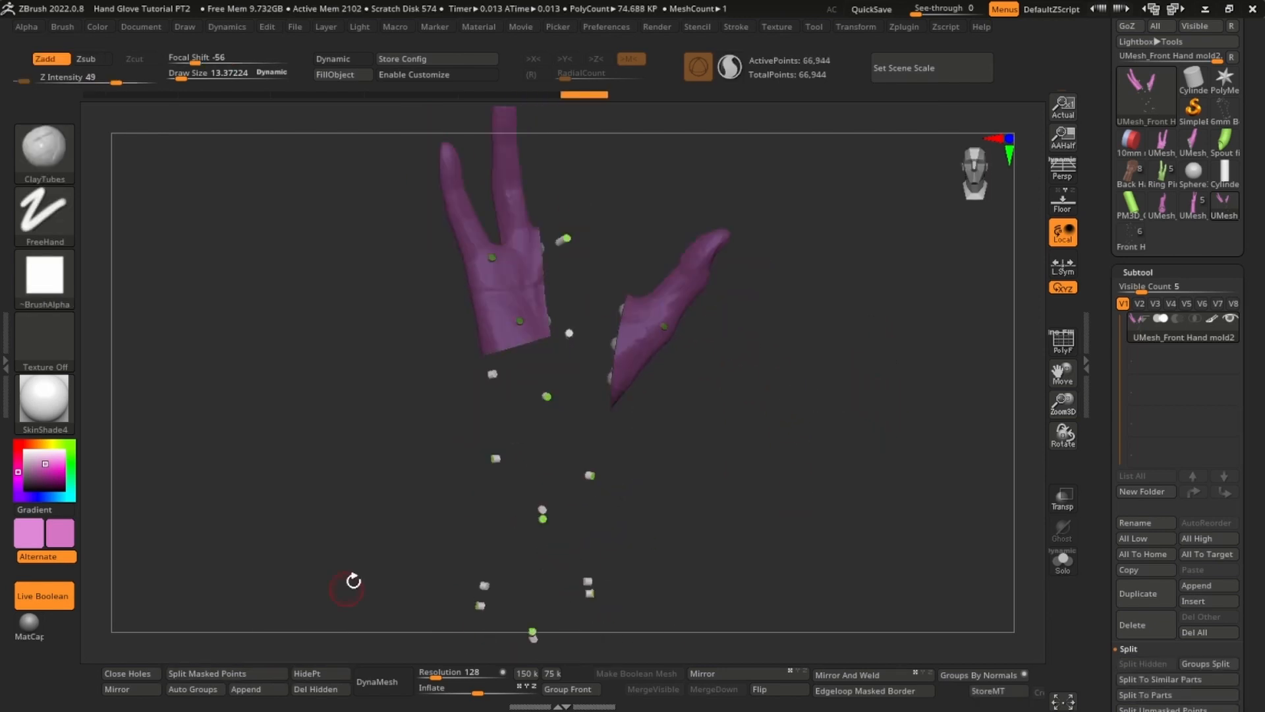
{"action": "left_click", "coordinate": [320, 674]}
{"action": "left_click", "coordinate": [316, 688]}
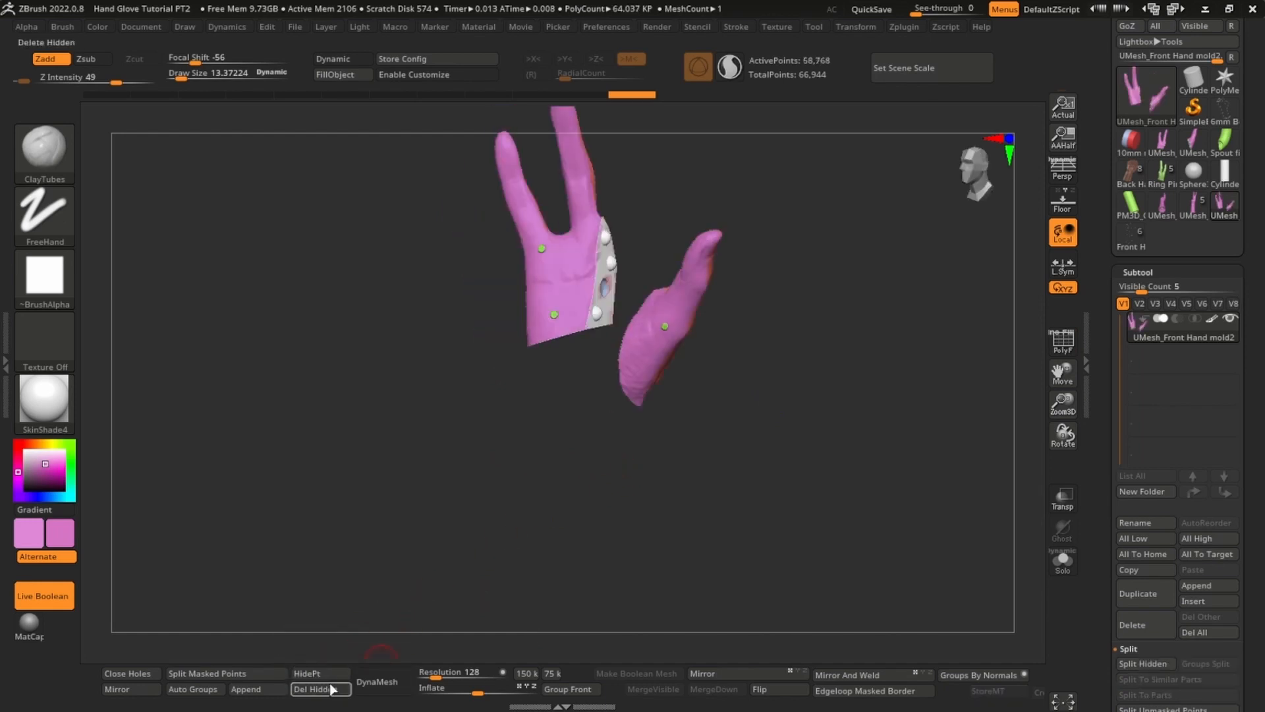
- Check the polygroups of the finger and thumb cores and split them into separate subtools with Groups Split
{"action": "left_click_drag", "start_coordinate": [779, 420], "coordinate": [720, 437]}
{"action": "key", "text": "shift+f"}
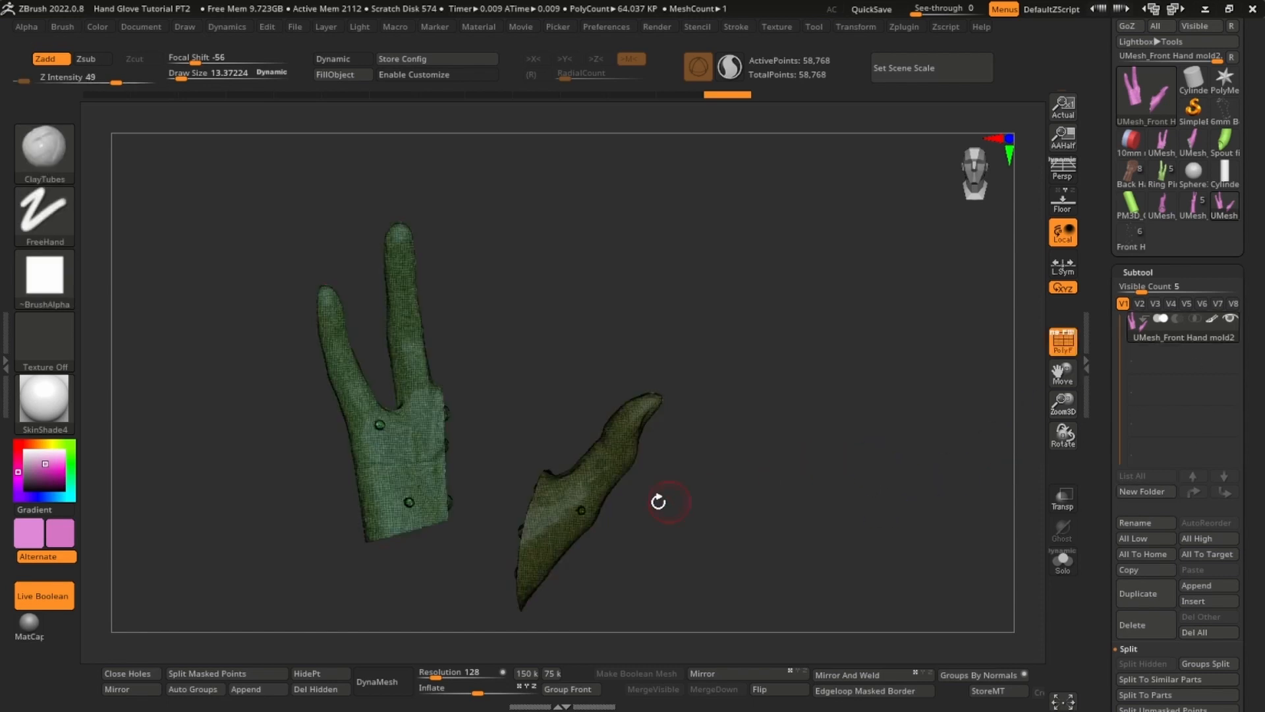
{"action": "left_click_drag", "start_coordinate": [658, 500], "coordinate": [858, 457], "text": "alt"}
{"action": "key", "text": "shift+f"}
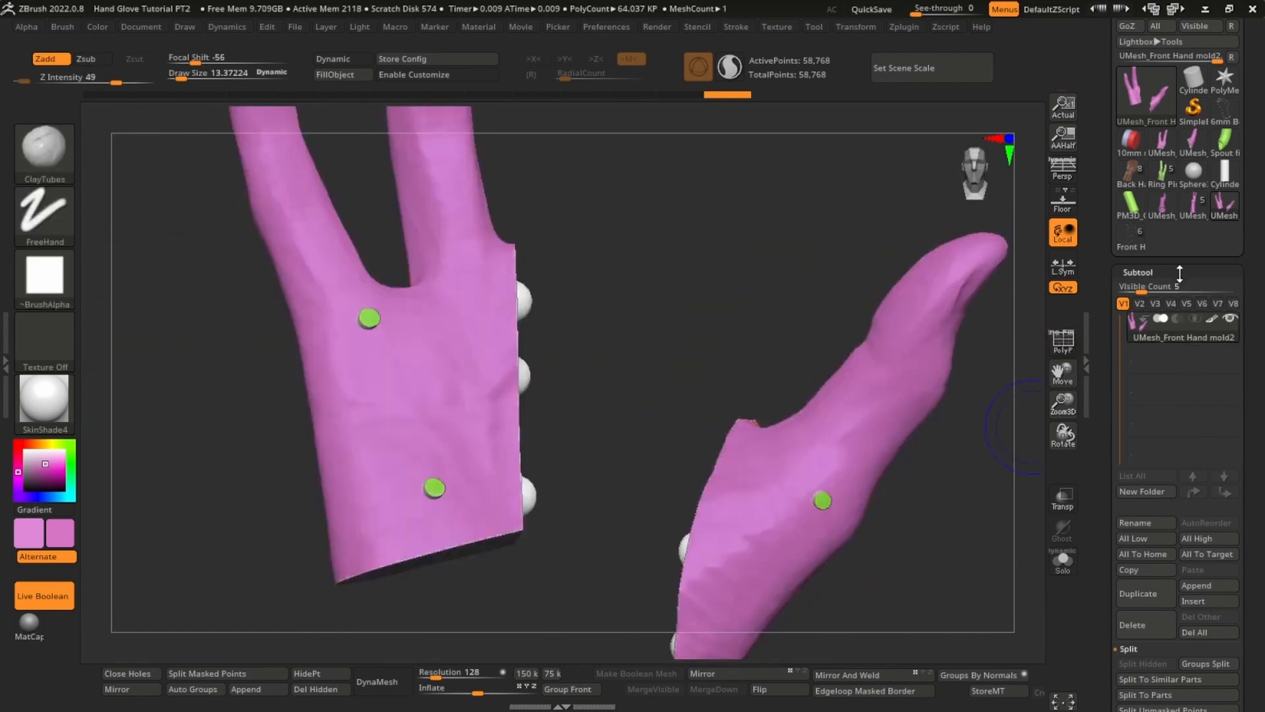
{"action": "scroll", "coordinate": [1243, 457], "scroll_direction": "down", "scroll_amount": 5}
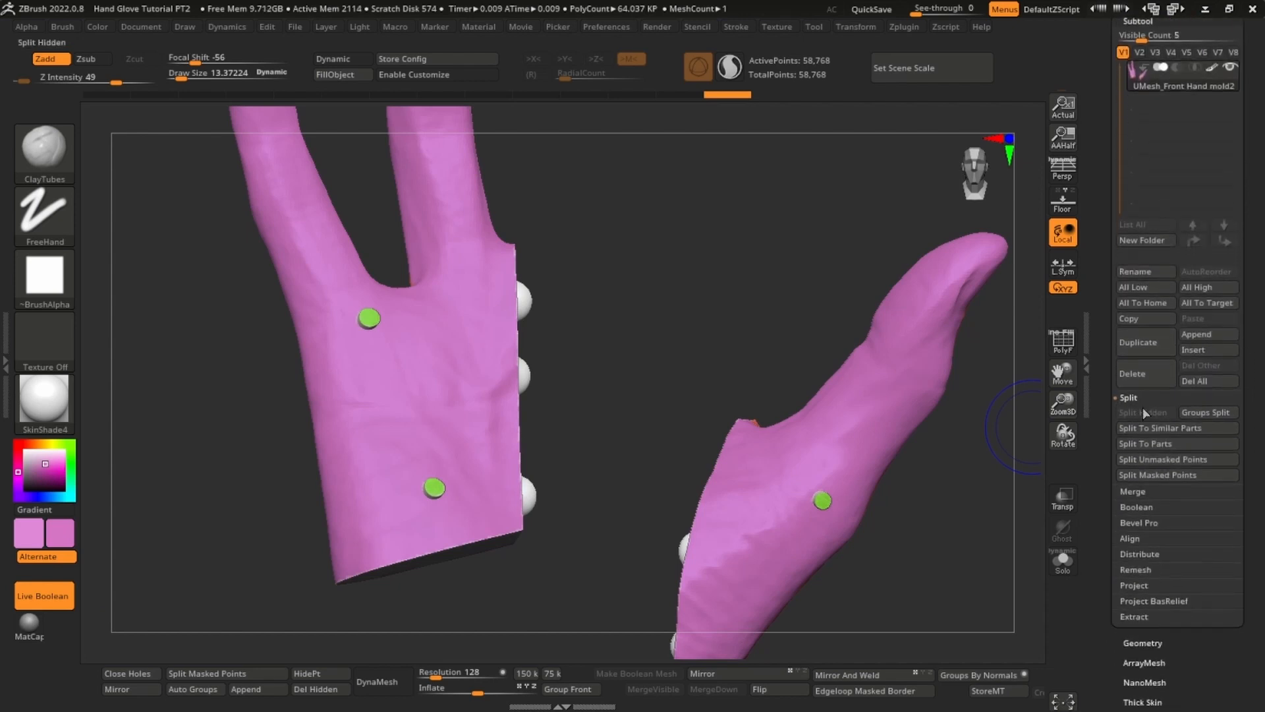
{"action": "left_click", "coordinate": [1204, 413]}
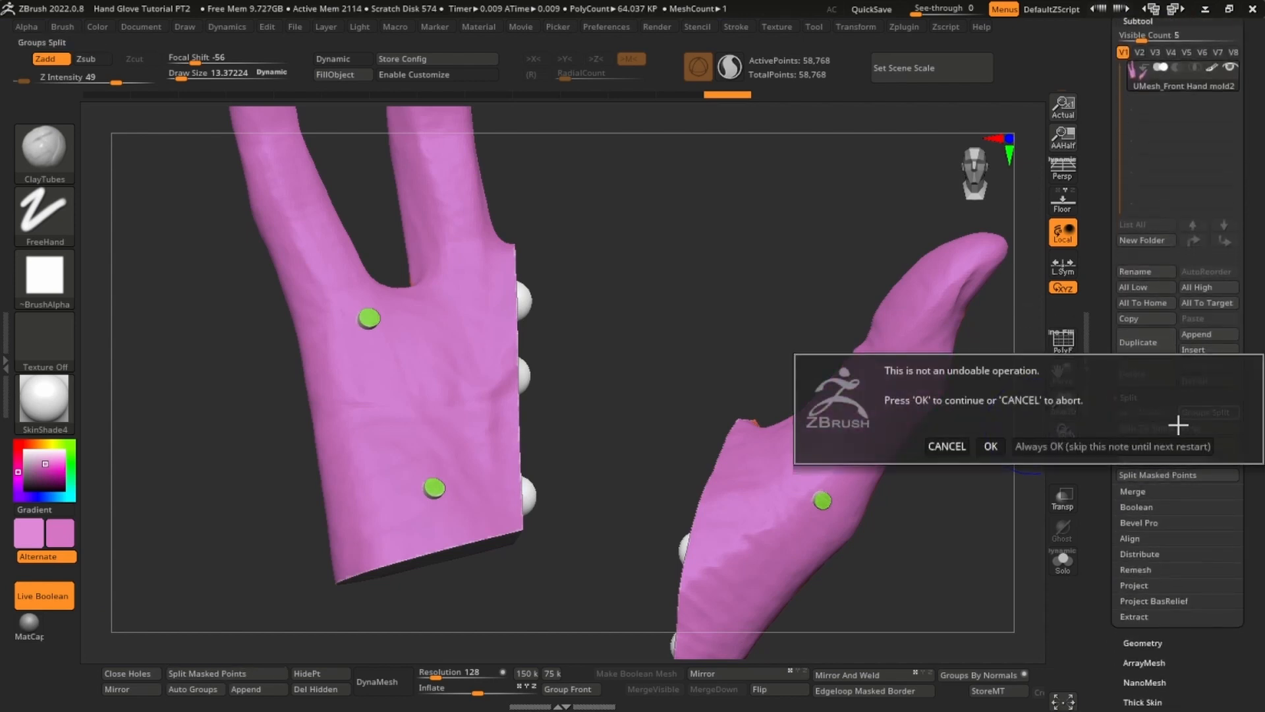
{"action": "left_click", "coordinate": [991, 447]}
- Fill the two-finger core with green and the thumb core with red
{"action": "left_click_drag", "start_coordinate": [844, 330], "coordinate": [869, 422], "text": "alt"}
{"action": "left_click_drag", "start_coordinate": [1142, 258], "coordinate": [1141, 457]}
{"action": "left_click_drag", "start_coordinate": [923, 484], "coordinate": [800, 494]}
{"action": "key", "text": "shift+f"}
{"action": "key", "text": "shift+f"}
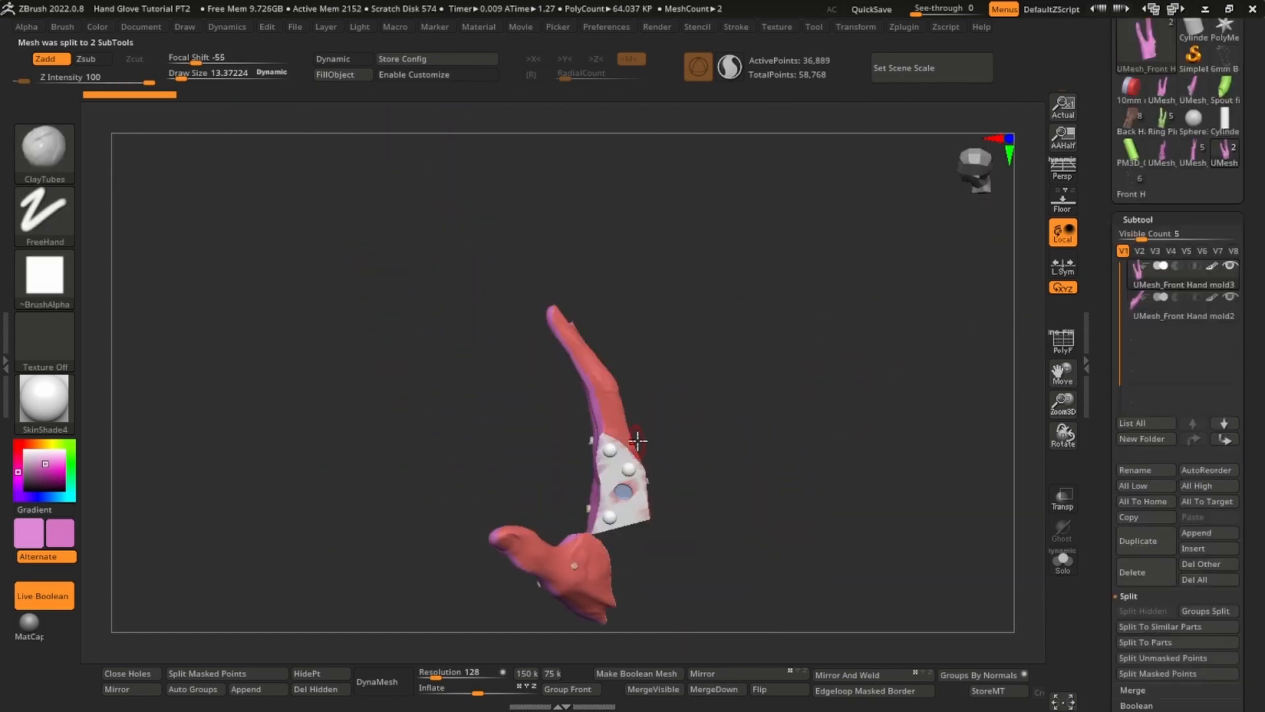
{"action": "left_click_drag", "start_coordinate": [698, 461], "coordinate": [836, 409]}
{"action": "left_click", "coordinate": [356, 77]}
{"action": "left_click", "coordinate": [731, 468], "text": "alt"}
{"action": "key", "text": "c"}
{"action": "left_click", "coordinate": [368, 82]}
- Append the finished UMesh_Mid Hand Core mesh to the finger and thumb cores
{"action": "left_click", "coordinate": [257, 689]}
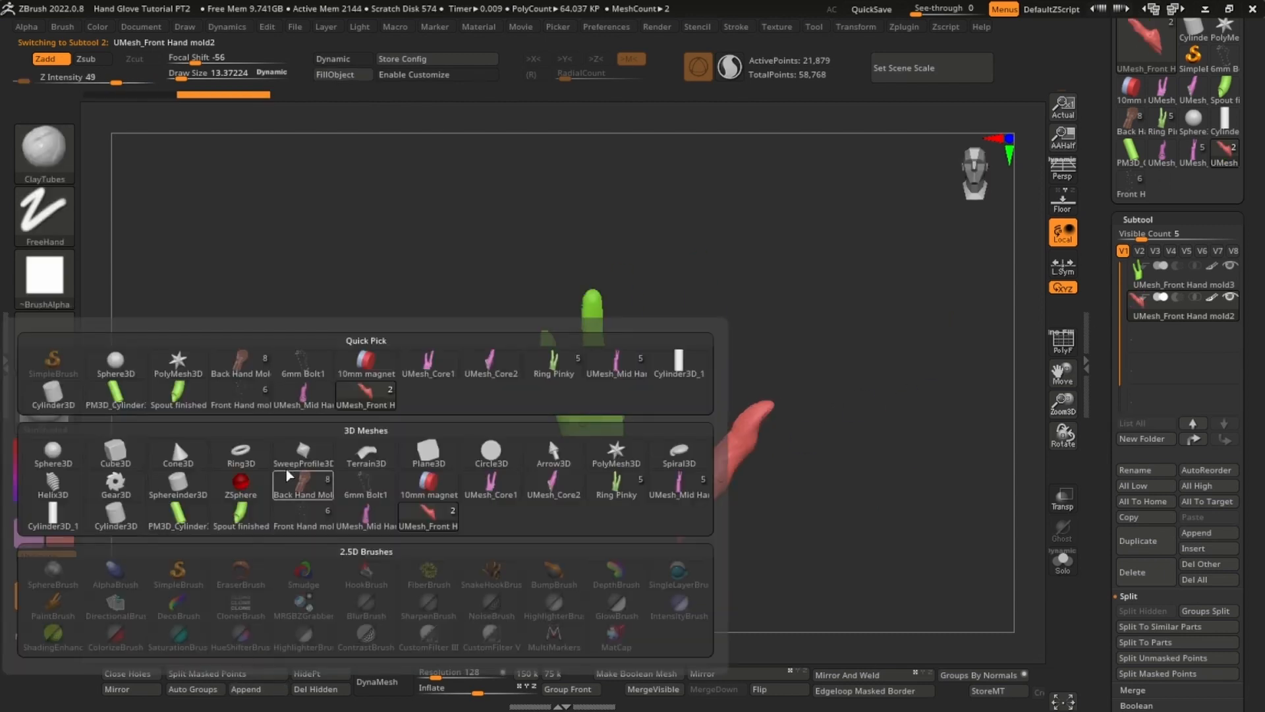
{"action": "left_click", "coordinate": [309, 398]}
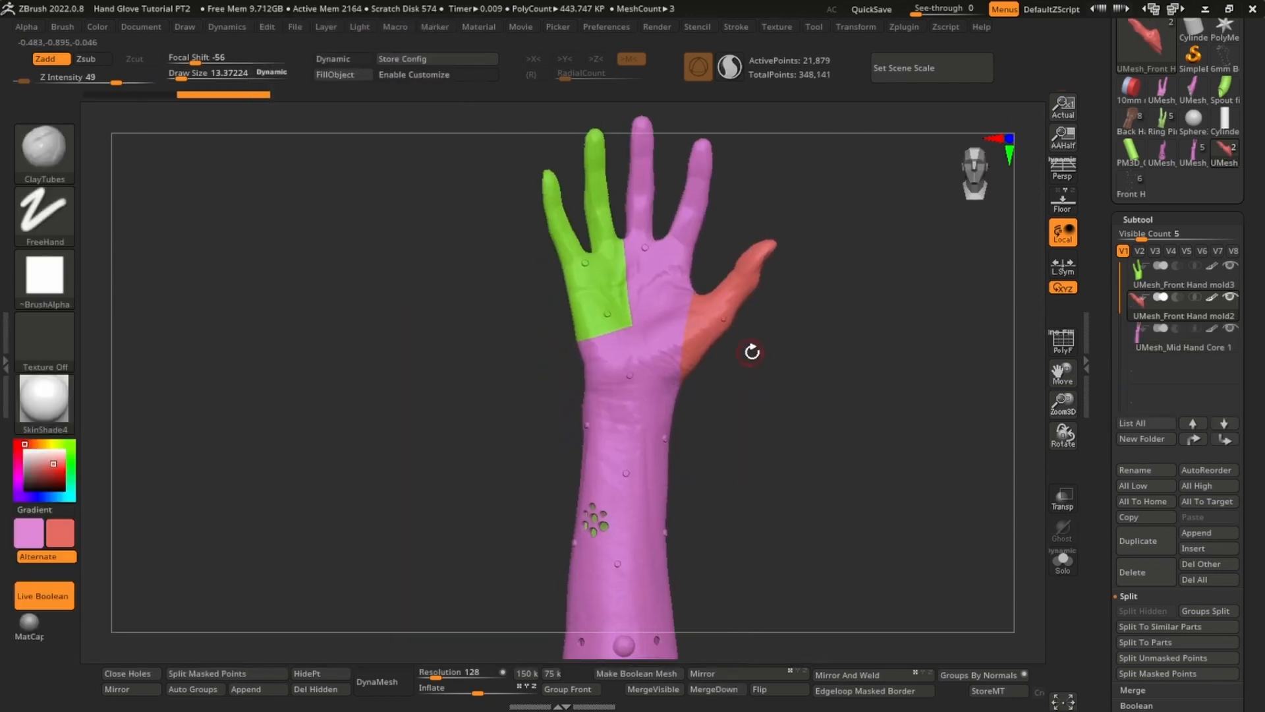